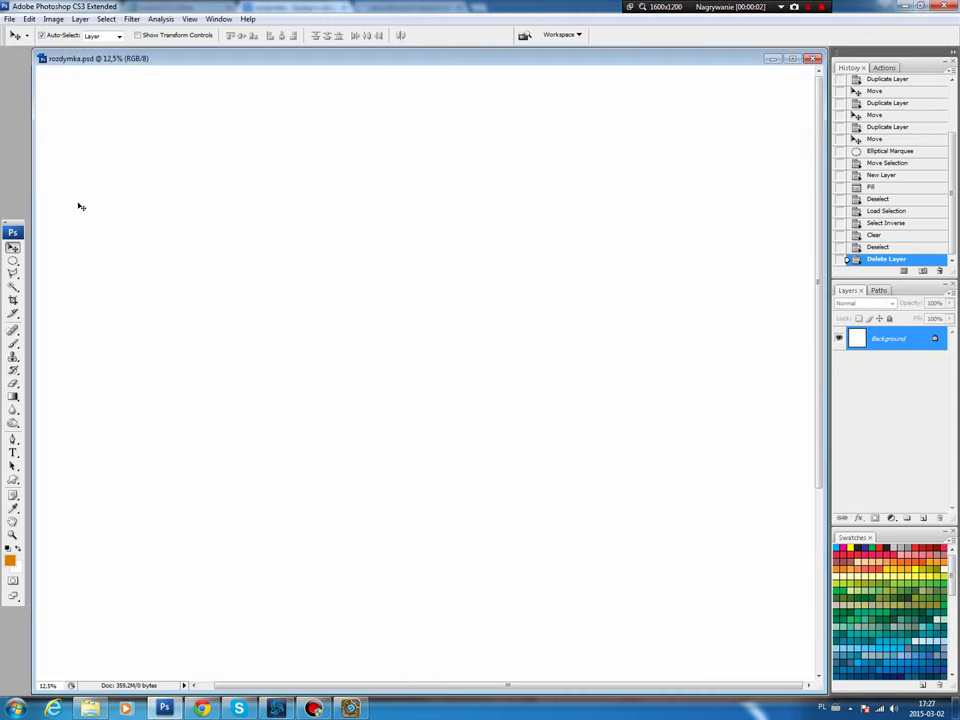
- Draw a large oval selection for the body, nudged up and to the right
{"action": "left_click", "coordinate": [13, 262]}
{"action": "left_click_drag", "start_coordinate": [189, 213], "coordinate": [652, 619]}
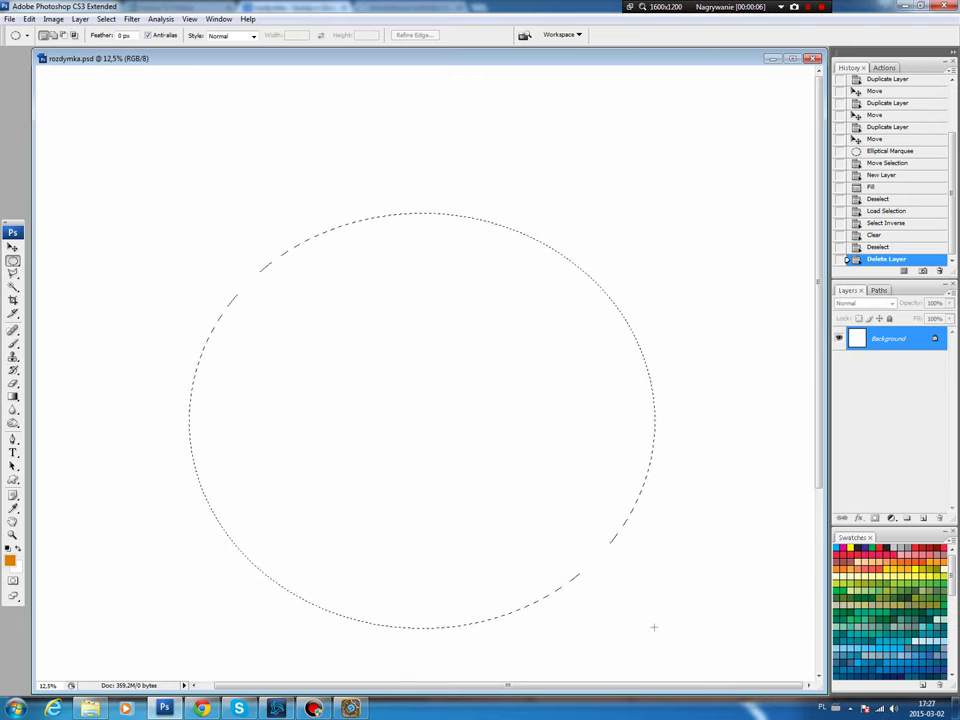
{"action": "left_click_drag", "start_coordinate": [652, 619], "coordinate": [662, 634]}
{"action": "left_click_drag", "start_coordinate": [414, 423], "coordinate": [428, 377]}
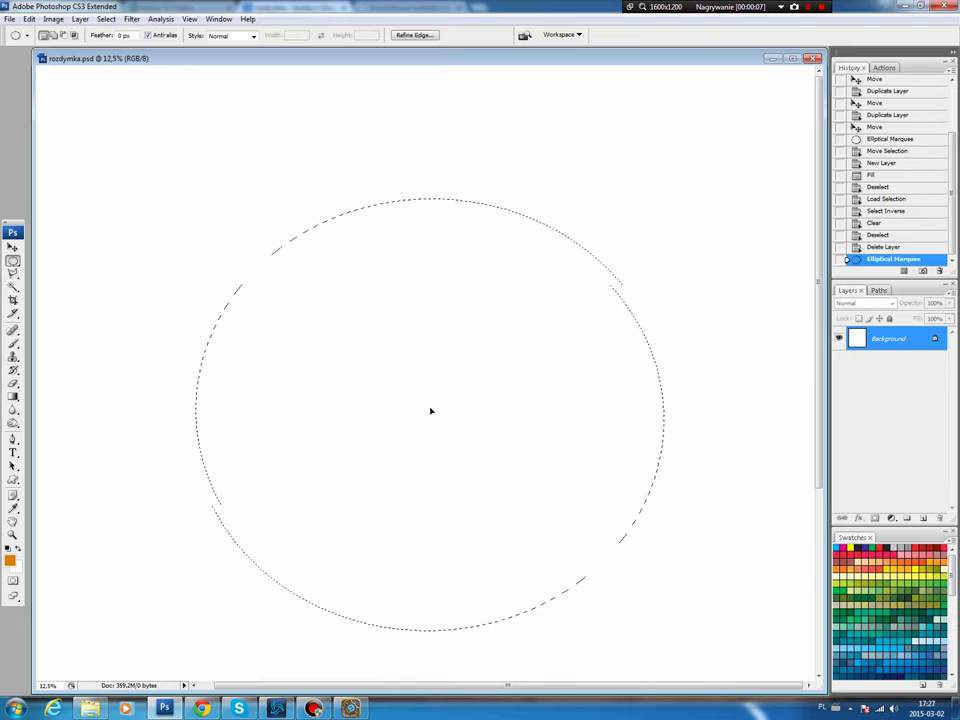
- Fill the oval with orange on a new Layer 1 and deselect
{"action": "left_click", "coordinate": [923, 518]}
{"action": "left_click_drag", "start_coordinate": [953, 570], "coordinate": [953, 618]}
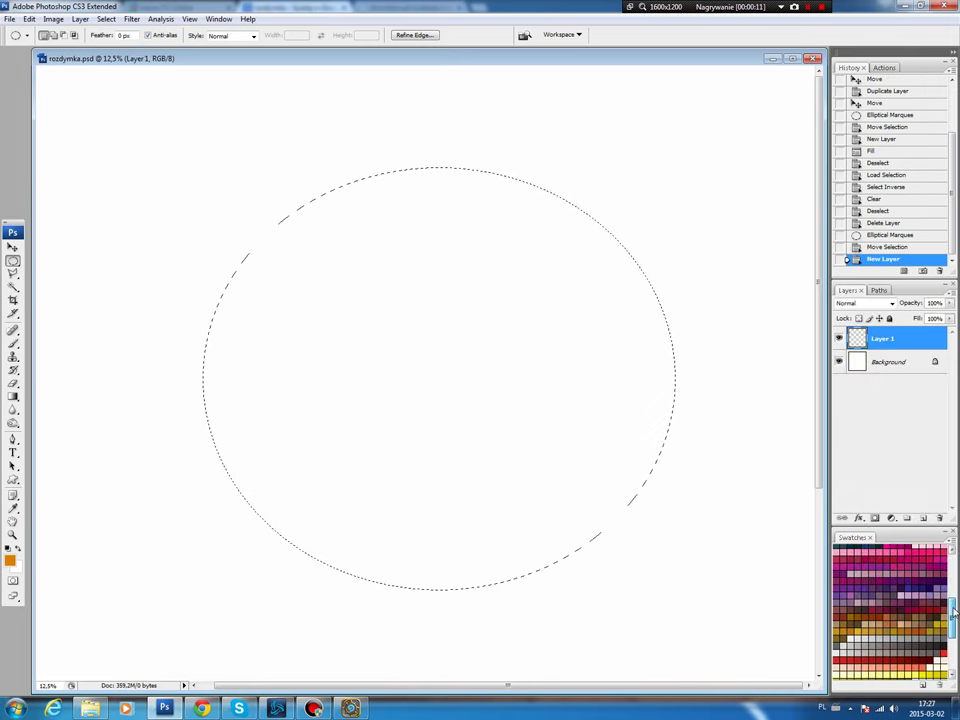
{"action": "left_click", "coordinate": [915, 621]}
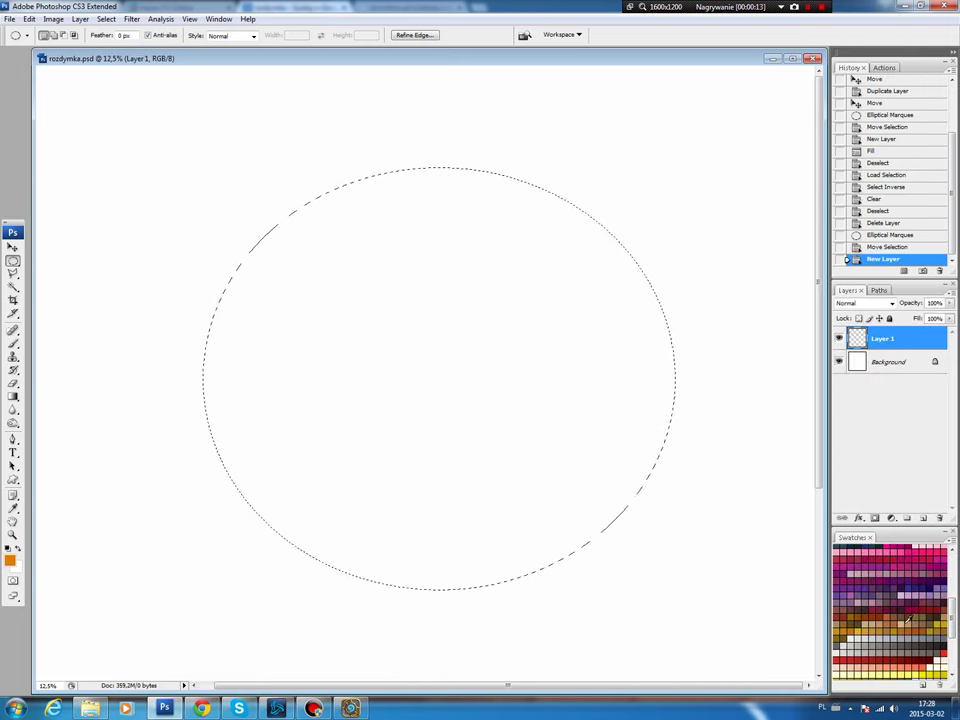
{"action": "left_click", "coordinate": [9, 564]}
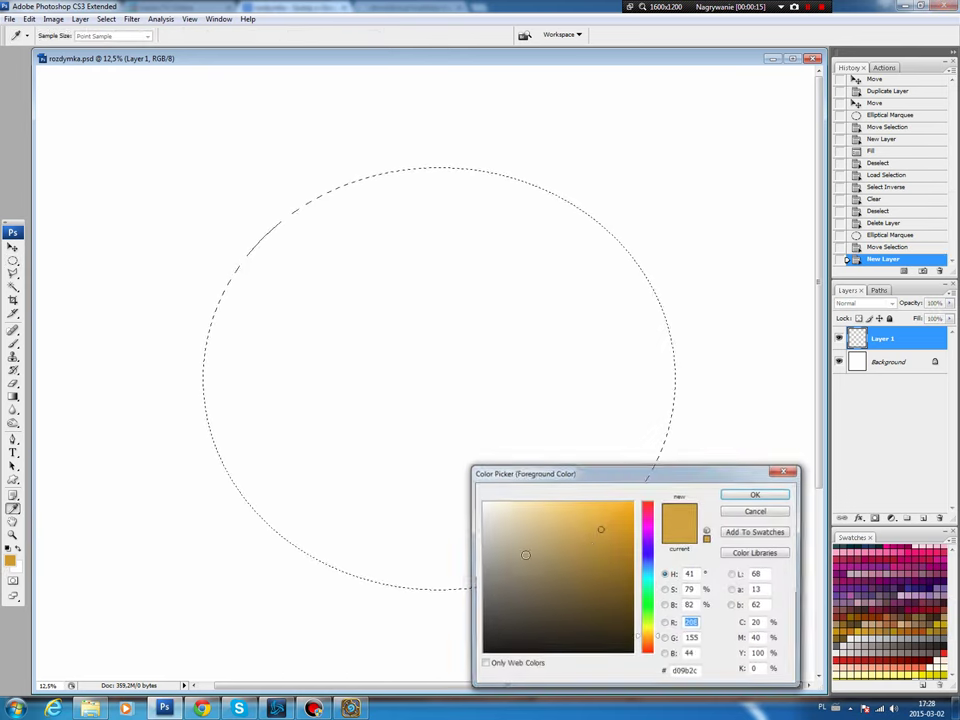
{"action": "left_click_drag", "start_coordinate": [661, 640], "coordinate": [660, 643]}
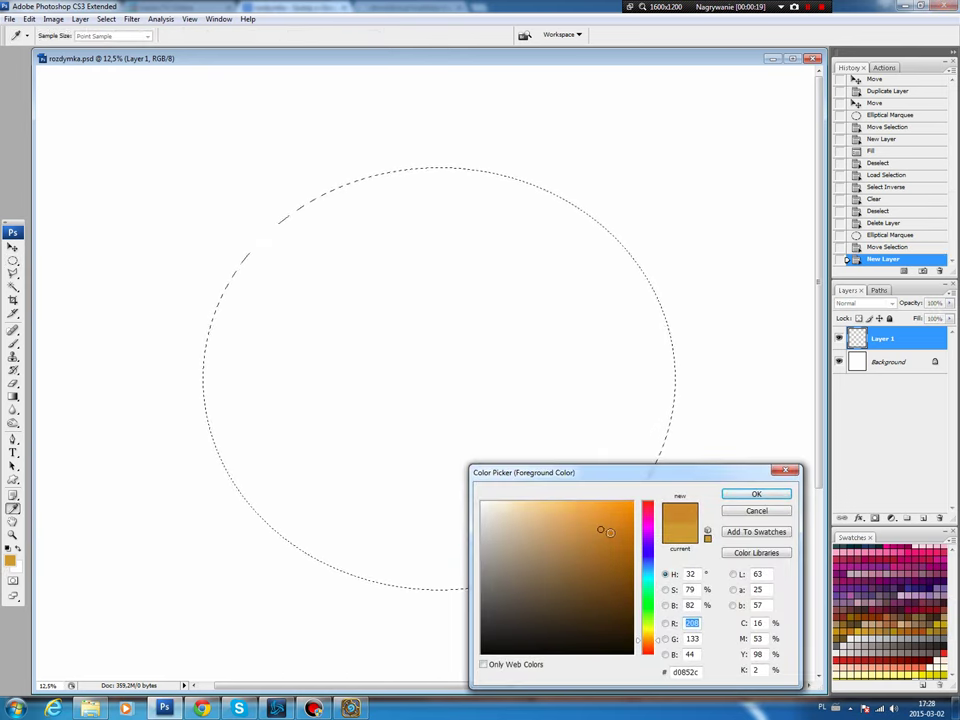
{"action": "left_click", "coordinate": [752, 495]}
{"action": "key", "text": "alt+BackSpace"}
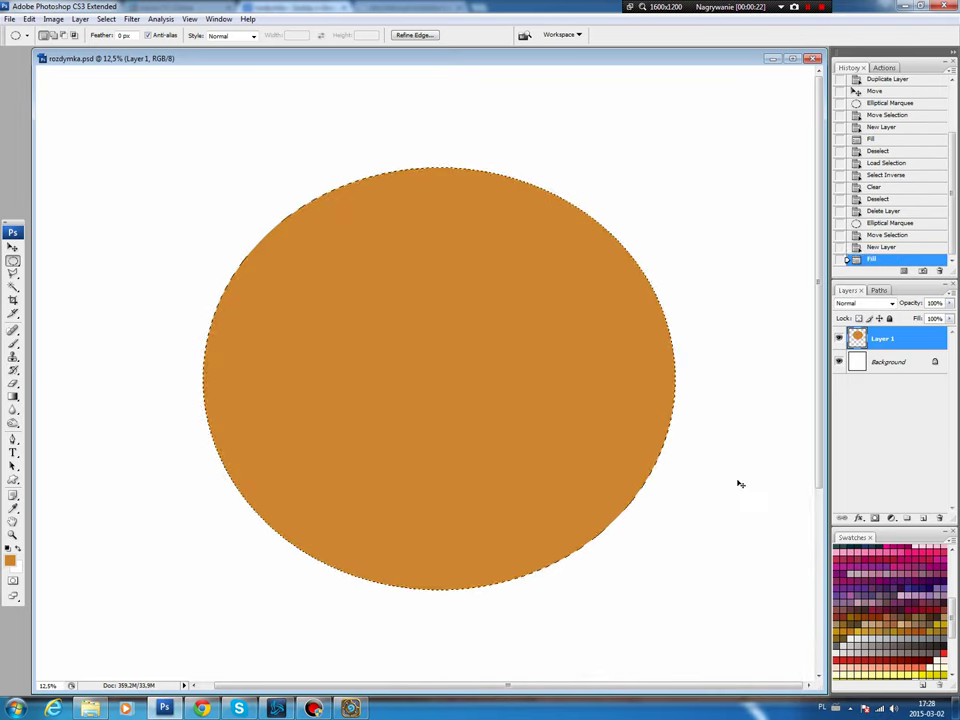
{"action": "key", "text": "ctrl+d"}
{"action": "key", "text": "p"}
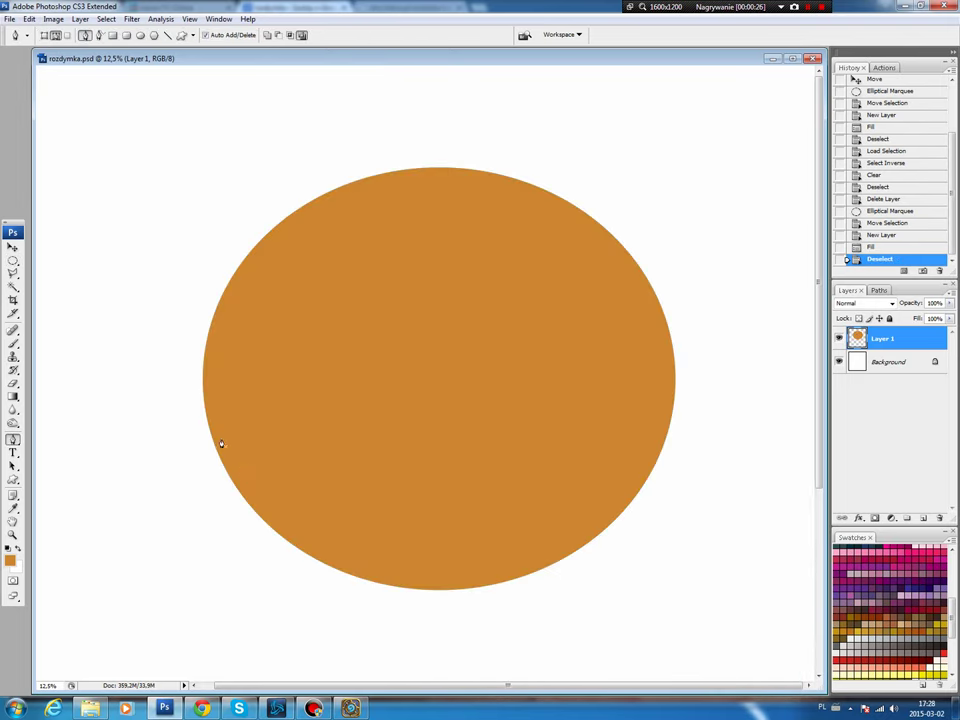
- Draw a closed seven-point path across the lower half of the body
{"action": "left_click", "coordinate": [215, 449]}
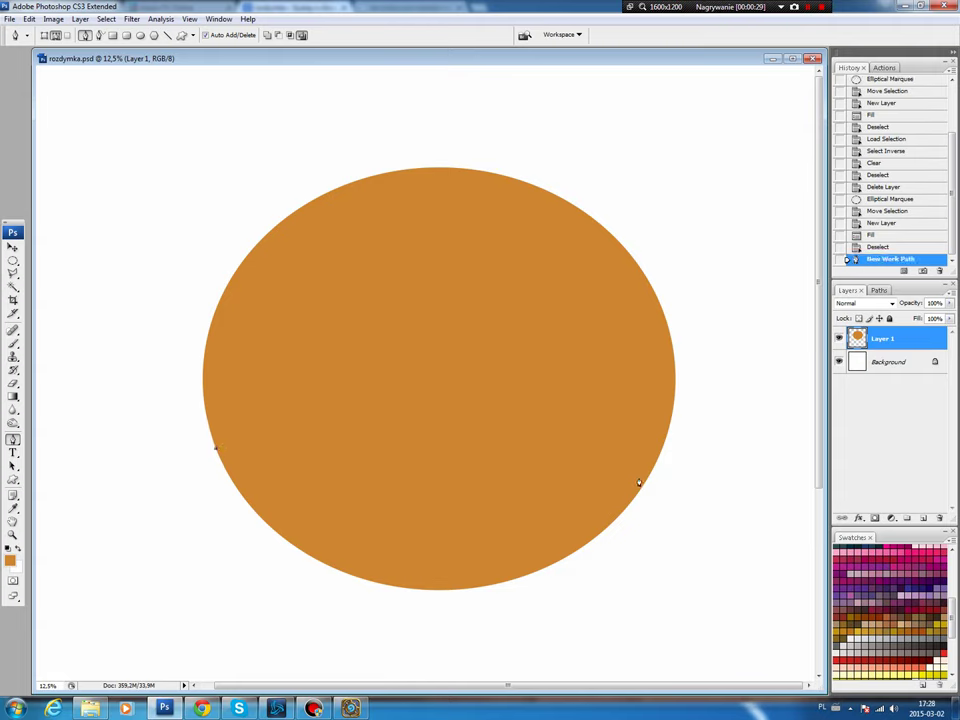
{"action": "left_click", "coordinate": [368, 454]}
{"action": "left_click", "coordinate": [432, 539]}
{"action": "left_click", "coordinate": [573, 472]}
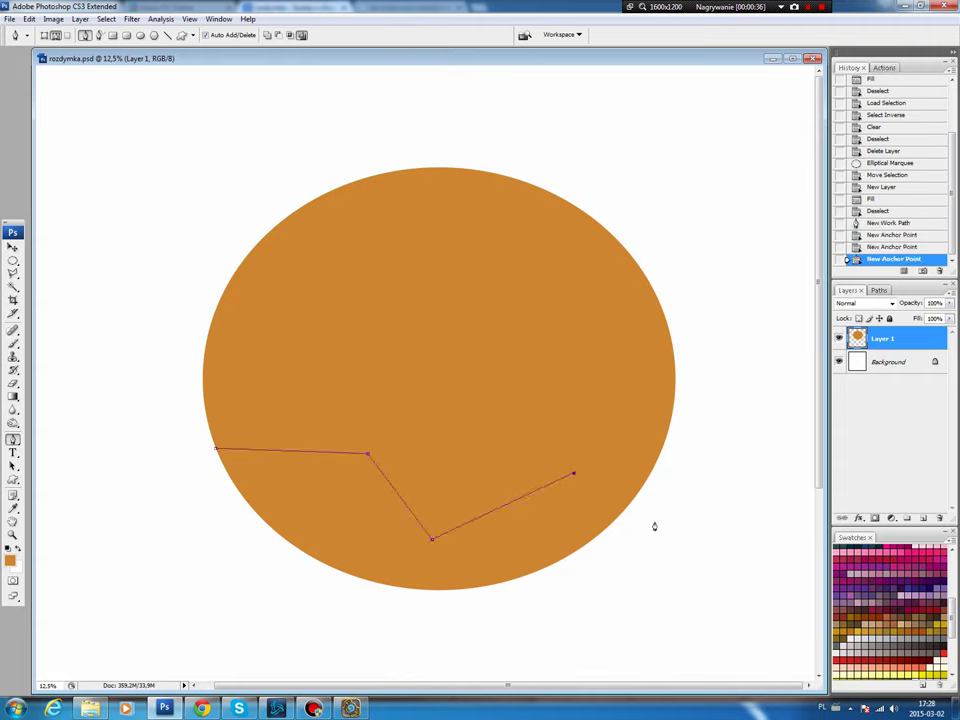
{"action": "left_click", "coordinate": [656, 522]}
{"action": "left_click", "coordinate": [420, 623]}
{"action": "left_click", "coordinate": [272, 584]}
{"action": "left_click", "coordinate": [218, 451]}
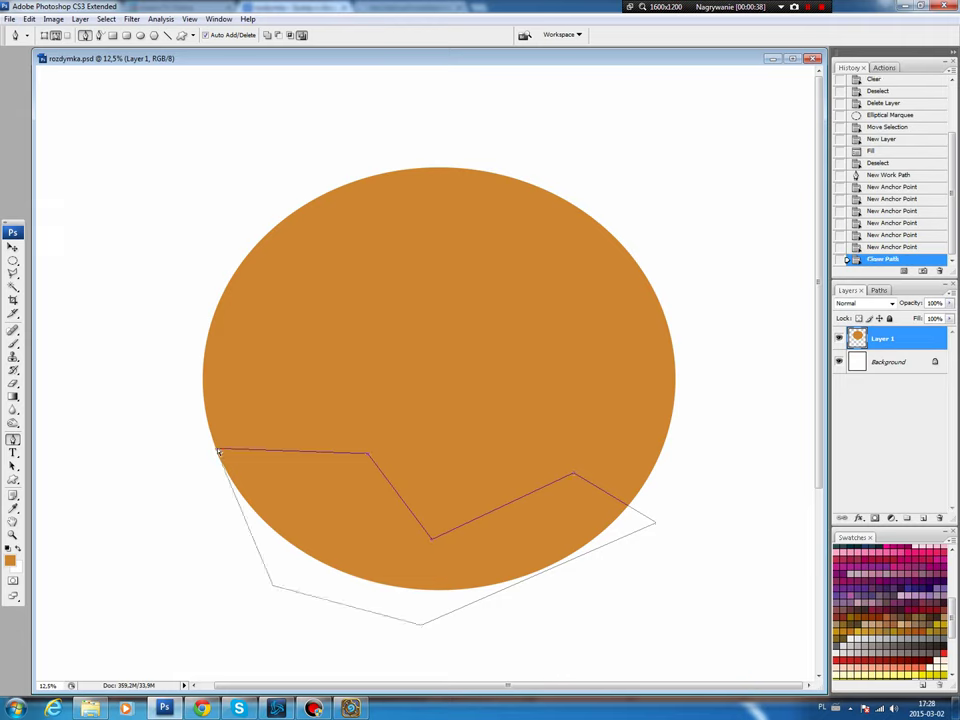
- Smooth the path's points into a wavy top edge
{"action": "left_click_drag", "start_coordinate": [217, 450], "coordinate": [273, 479]}
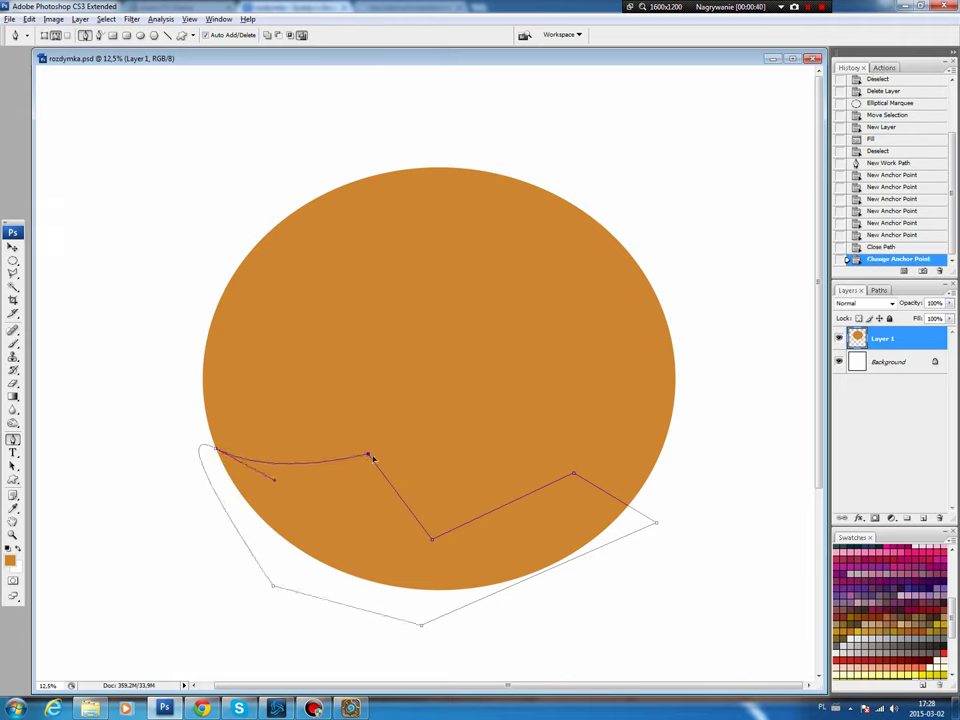
{"action": "left_click_drag", "start_coordinate": [368, 454], "coordinate": [422, 472]}
{"action": "mouse_move", "coordinate": [432, 543]}
{"action": "left_mouse_down"}
{"action": "mouse_move", "coordinate": [463, 511]}
{"action": "mouse_move", "coordinate": [507, 517]}
{"action": "left_mouse_up"}
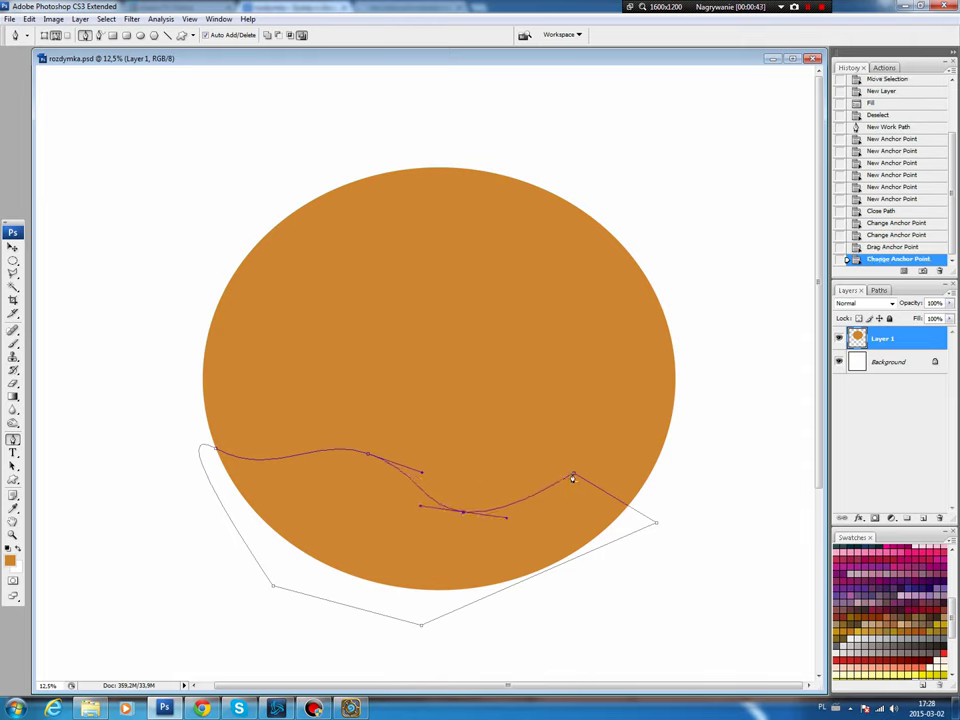
{"action": "left_click_drag", "start_coordinate": [573, 476], "coordinate": [619, 481]}
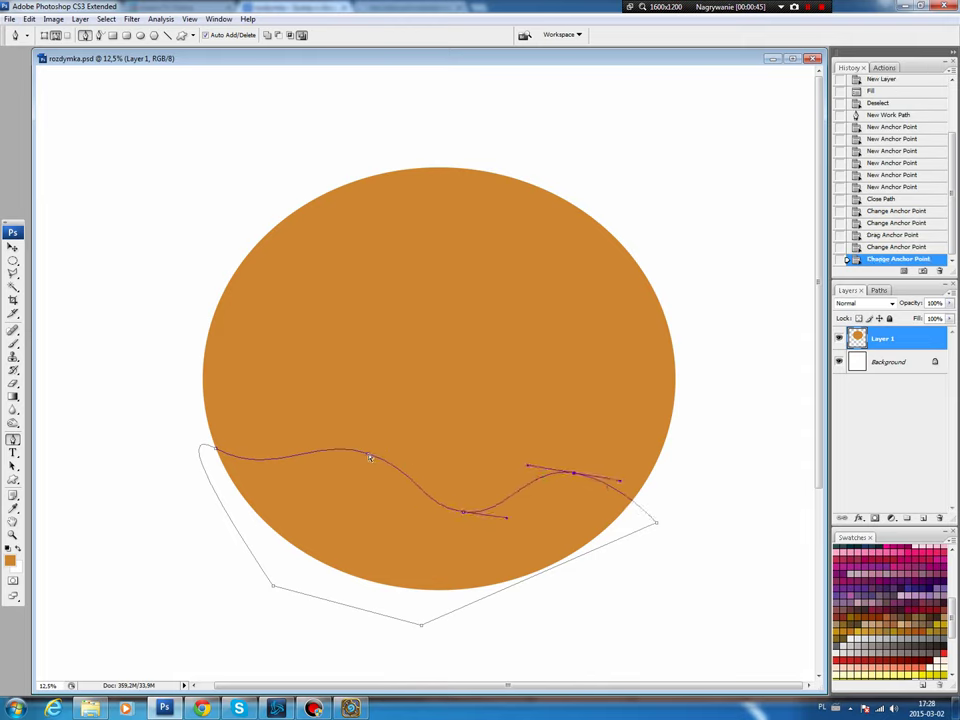
{"action": "left_click_drag", "start_coordinate": [422, 472], "coordinate": [431, 472]}
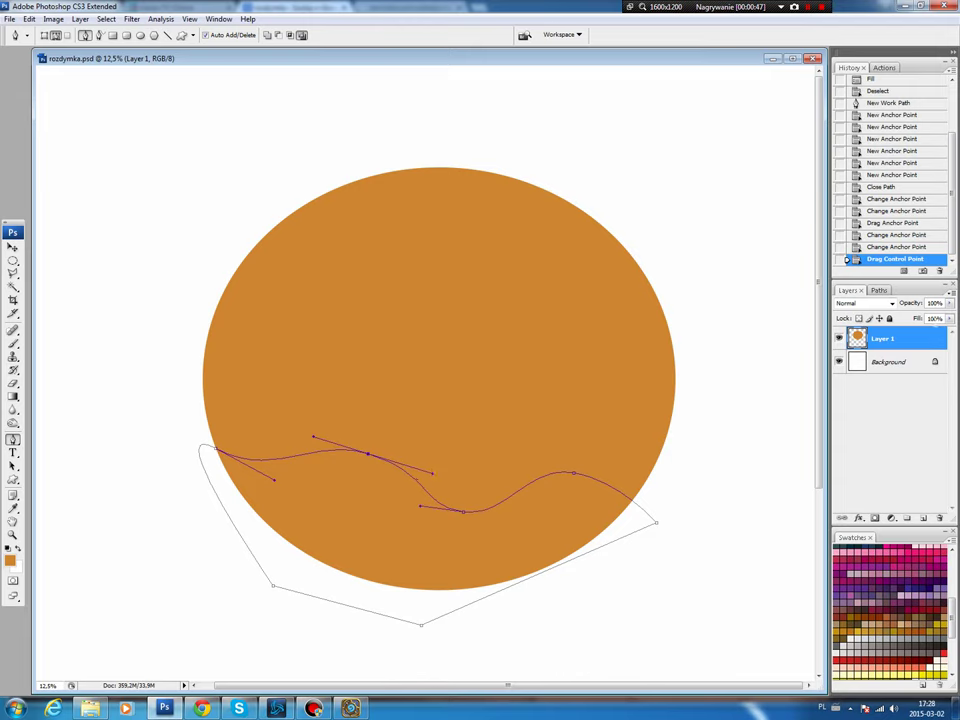
- Fill the belly path with pale beige on new Layer 2 and deselect
{"action": "left_click", "coordinate": [878, 290]}
{"action": "key", "text": "ctrl+Return"}
{"action": "left_click", "coordinate": [847, 290]}
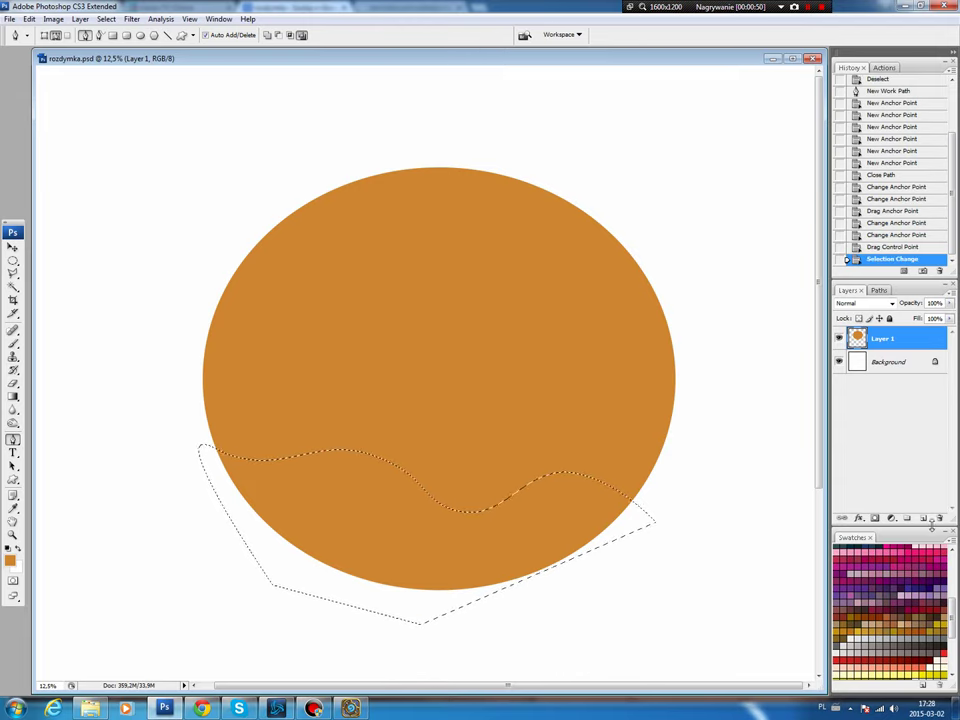
{"action": "left_click", "coordinate": [922, 519]}
{"action": "key", "text": "b"}
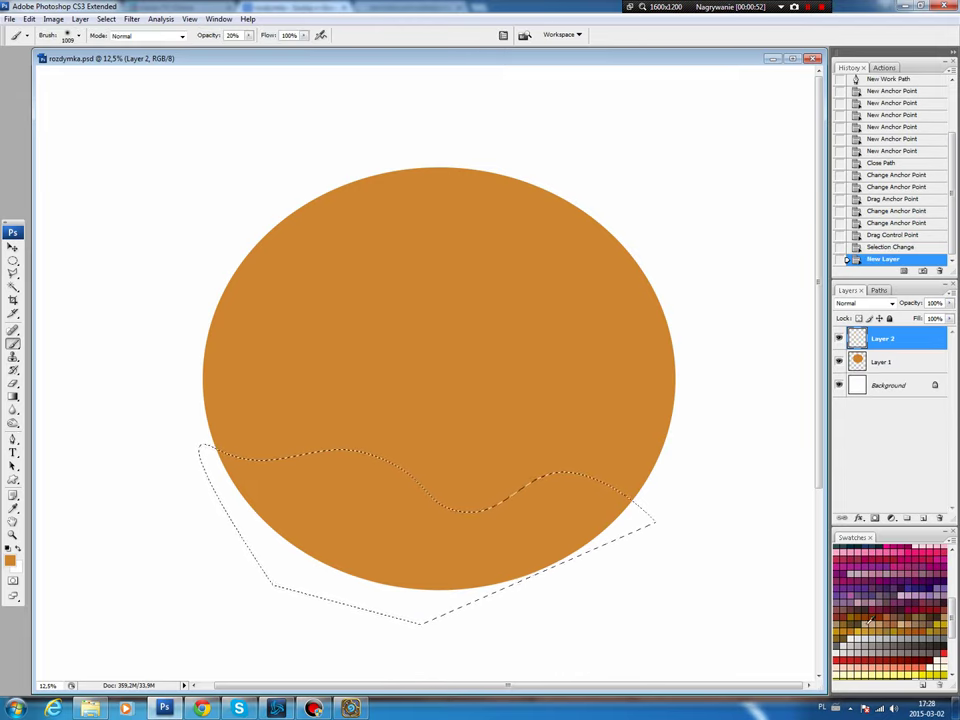
{"action": "left_click", "coordinate": [13, 507]}
{"action": "left_click", "coordinate": [9, 558]}
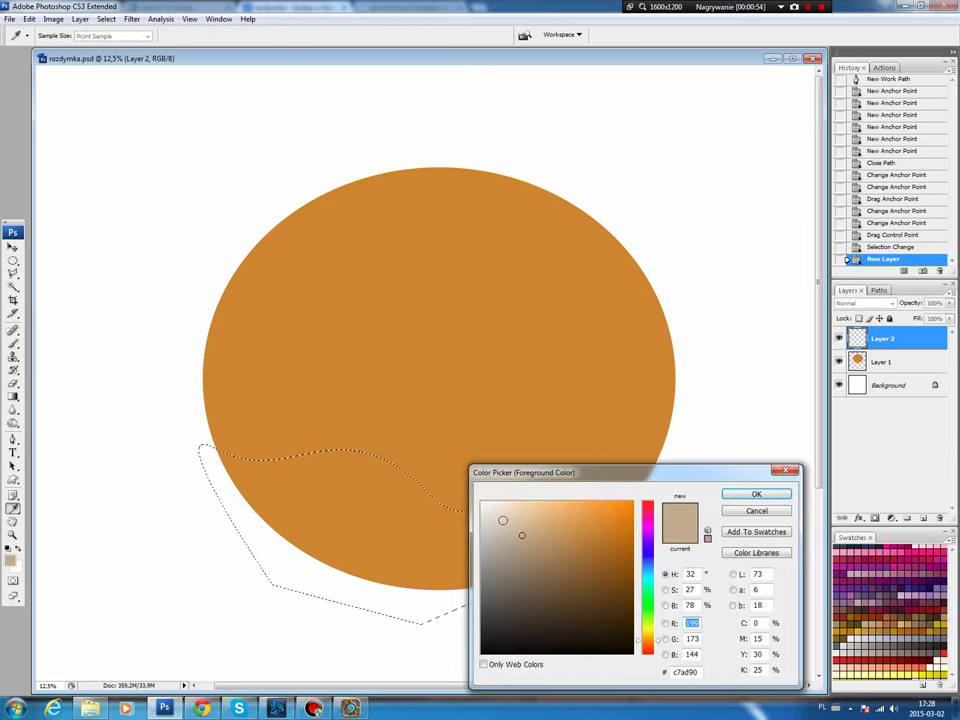
{"action": "left_click", "coordinate": [752, 493]}
{"action": "key", "text": "b"}
{"action": "key", "text": "alt+BackSpace"}
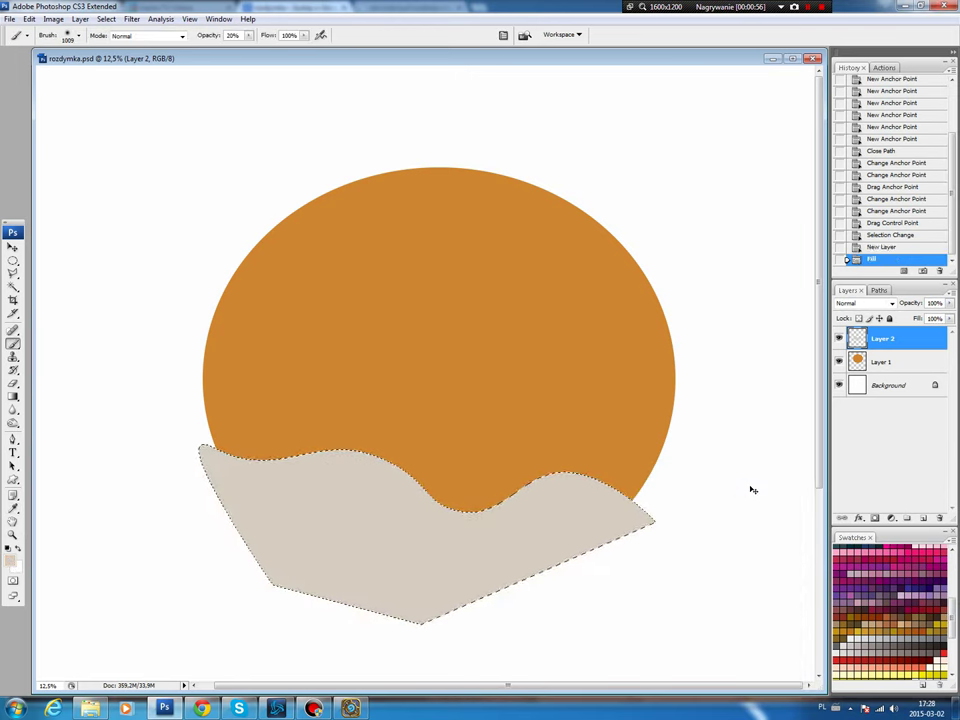
{"action": "key", "text": "ctrl+d"}
- Trim the beige belly by deleting everything outside the orange oval
{"action": "left_click", "coordinate": [857, 361], "text": "ctrl"}
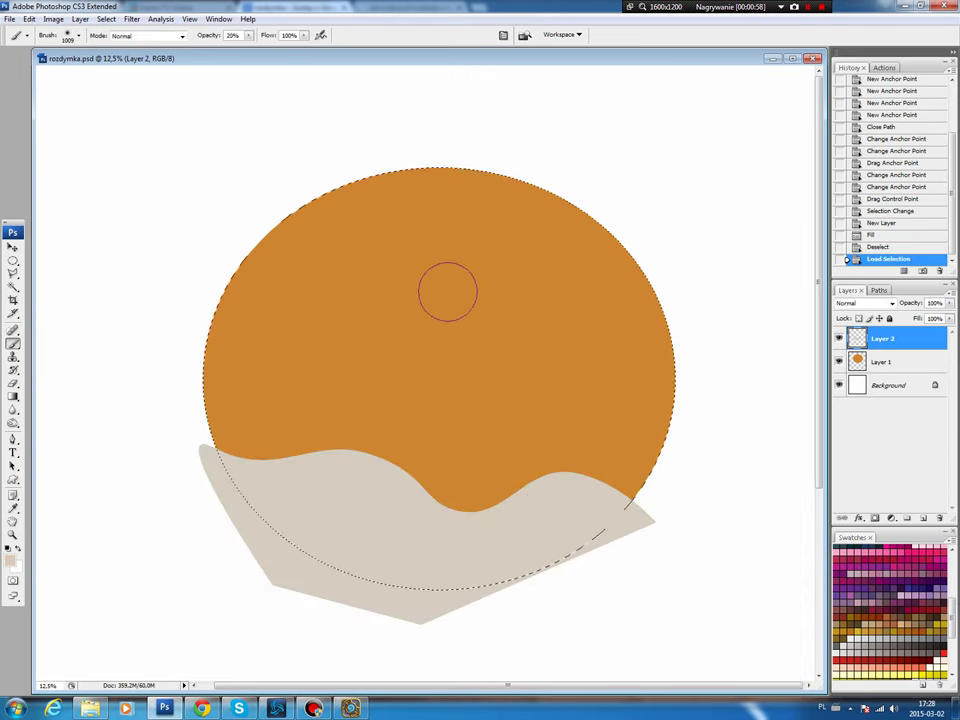
{"action": "left_click", "coordinate": [106, 19]}
{"action": "left_click", "coordinate": [118, 67]}
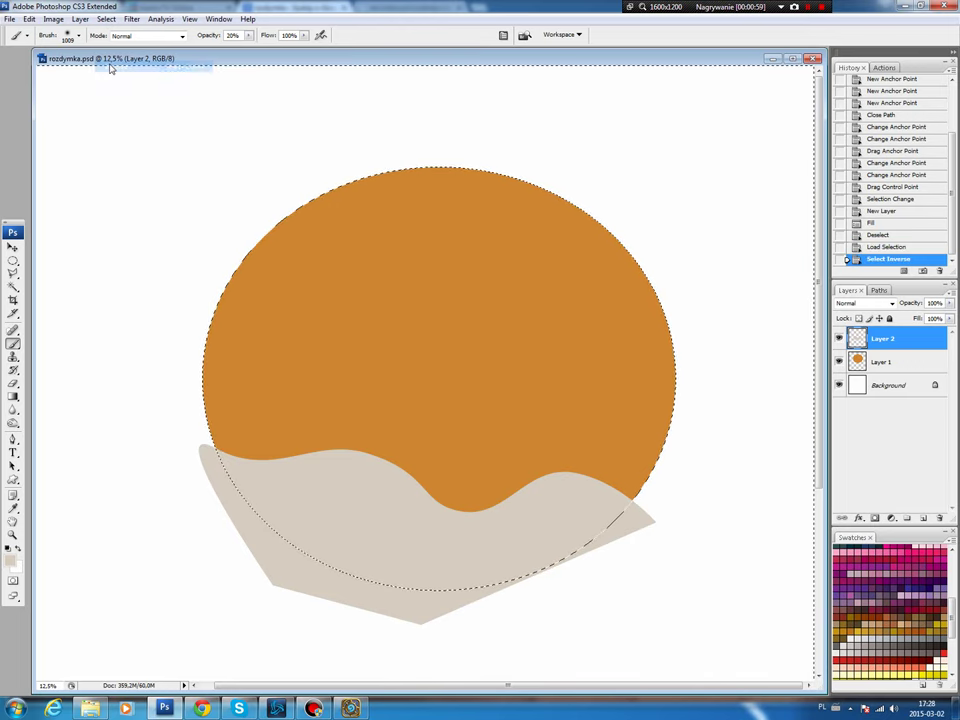
{"action": "key", "text": "Delete"}
{"action": "key", "text": "ctrl+d"}
{"action": "key", "text": "v"}
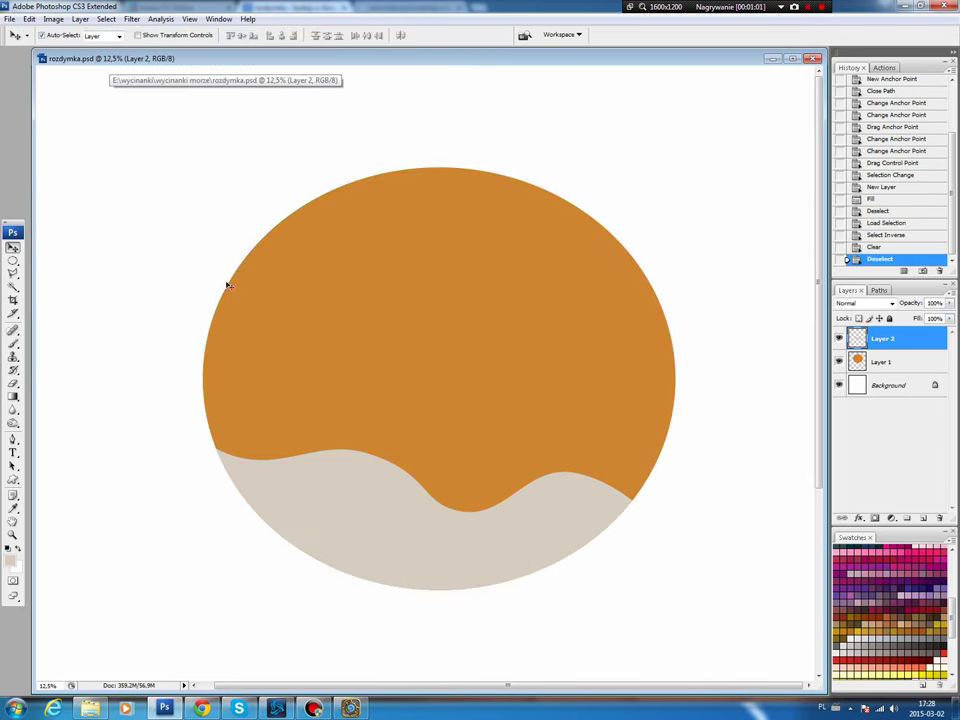
{"action": "left_click", "coordinate": [675, 307]}
- Stroke a dark brown outline around the body on new Layer 3
{"action": "key", "text": "b"}
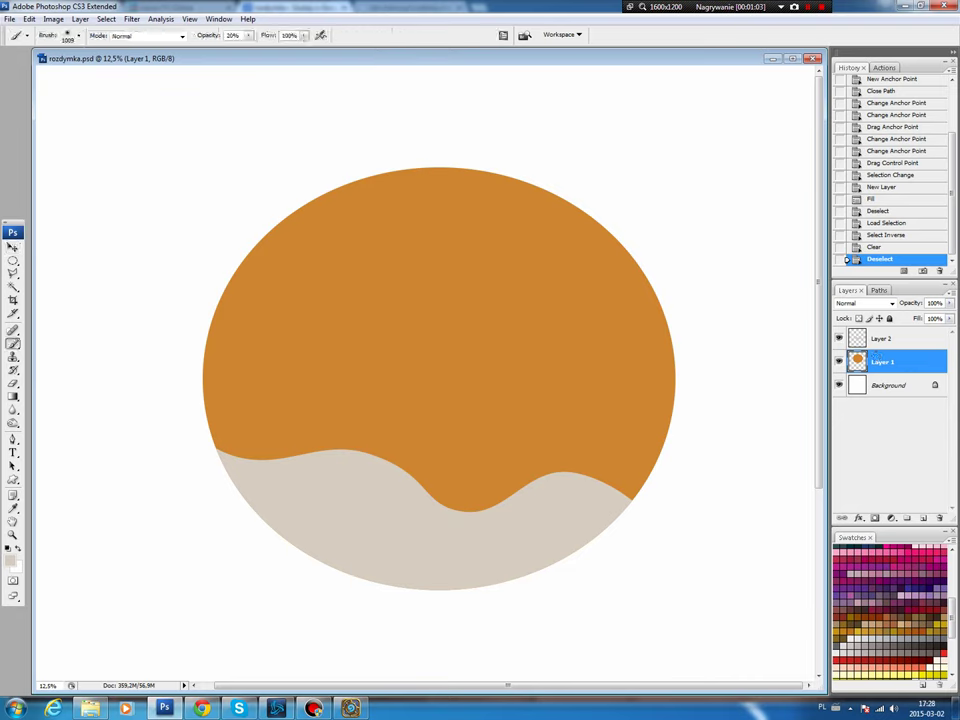
{"action": "left_click", "coordinate": [12, 556]}
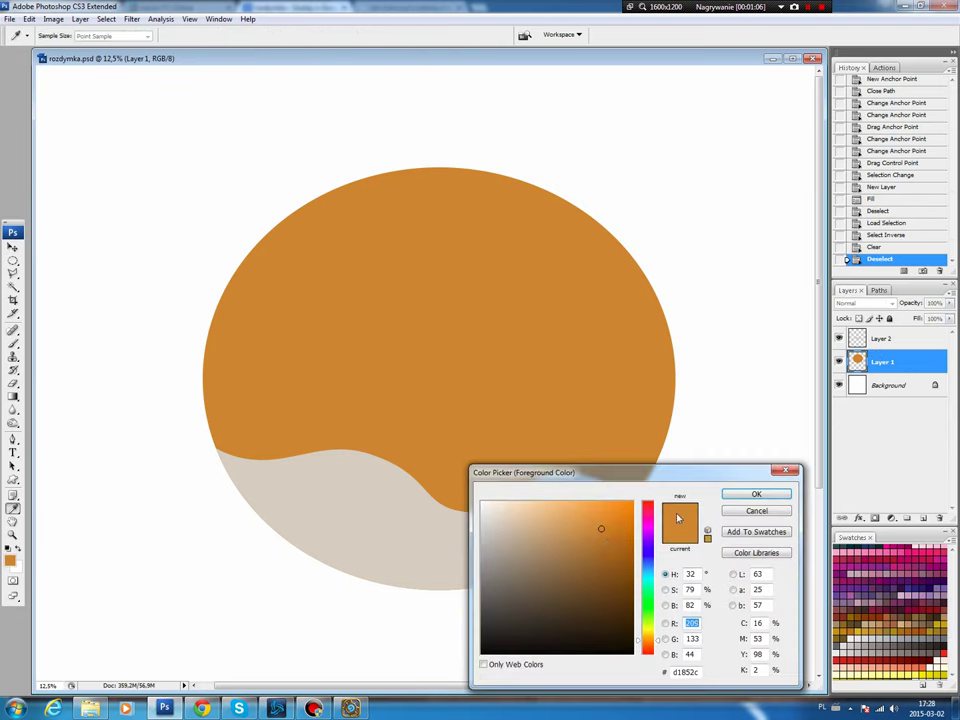
{"action": "left_click", "coordinate": [600, 557]}
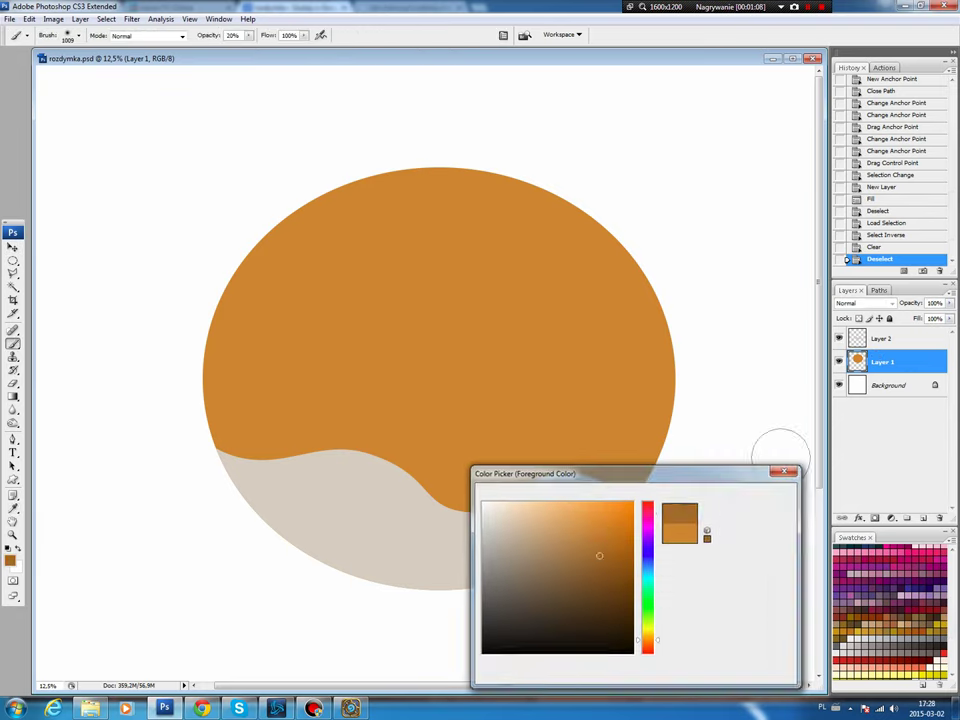
{"action": "left_click", "coordinate": [757, 494]}
{"action": "left_click", "coordinate": [857, 361], "text": "ctrl"}
{"action": "left_click", "coordinate": [923, 518]}
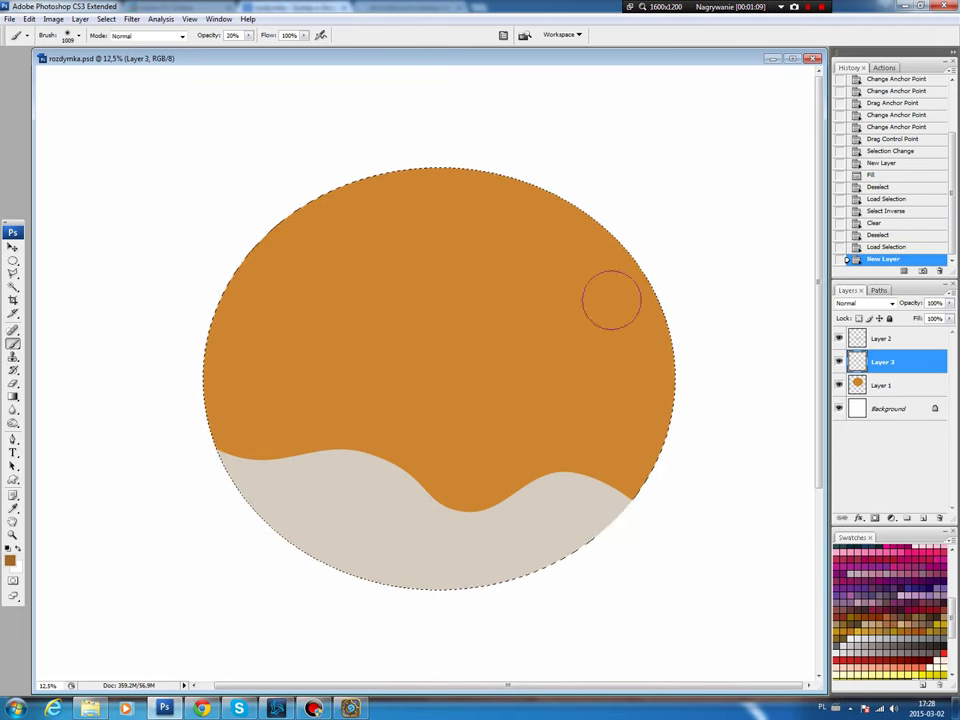
{"action": "left_click", "coordinate": [106, 19]}
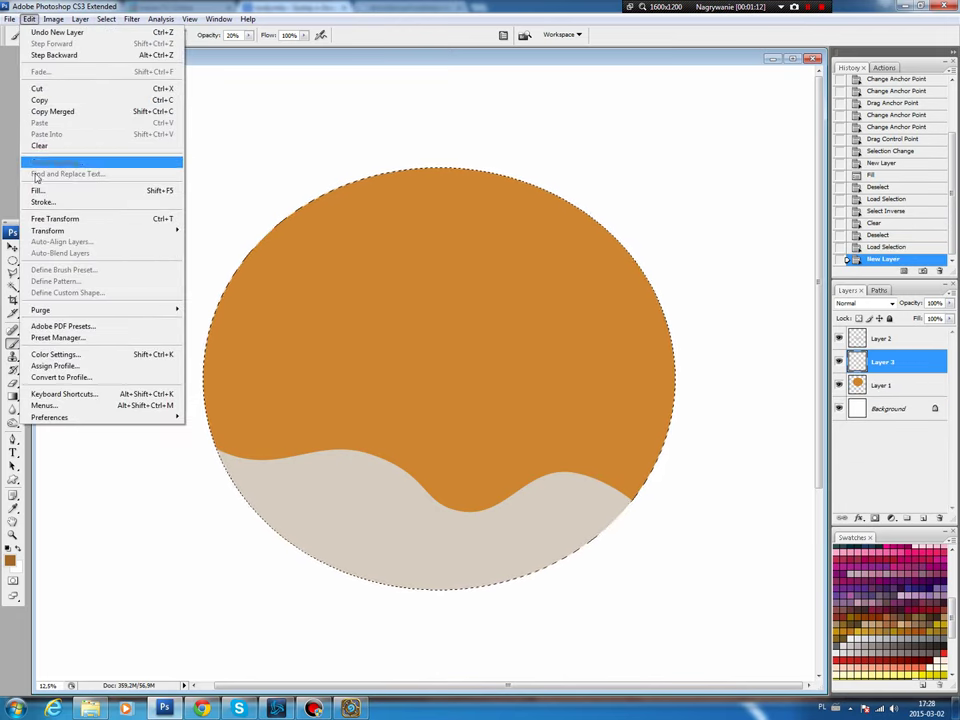
{"action": "left_click", "coordinate": [33, 199]}
{"action": "key", "text": "Return"}
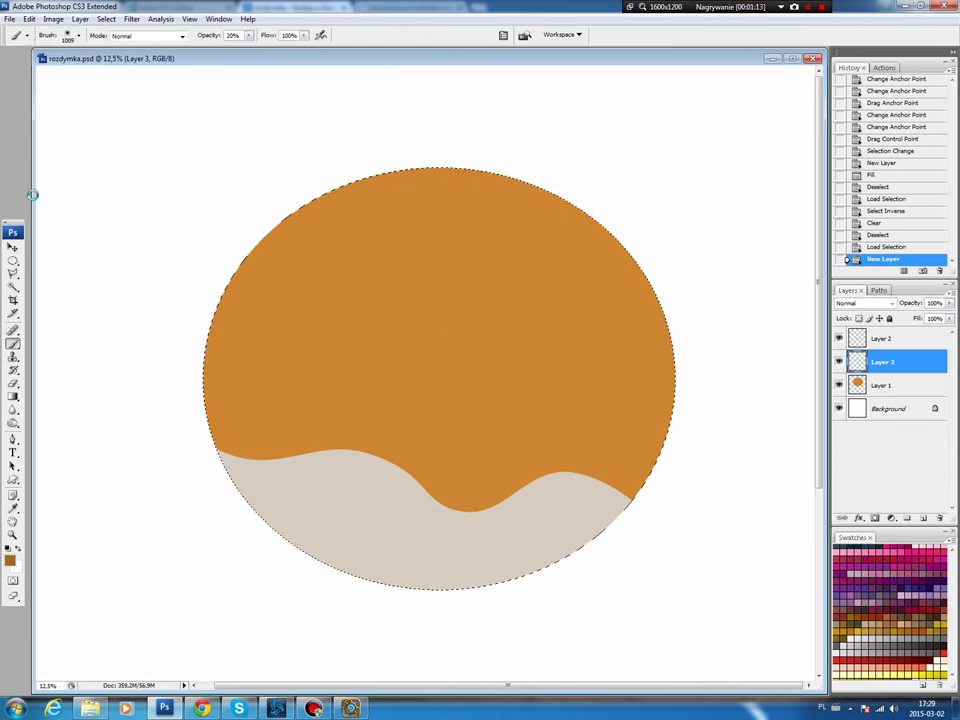
{"action": "key", "text": "ctrl+d"}
{"action": "key", "text": "p"}
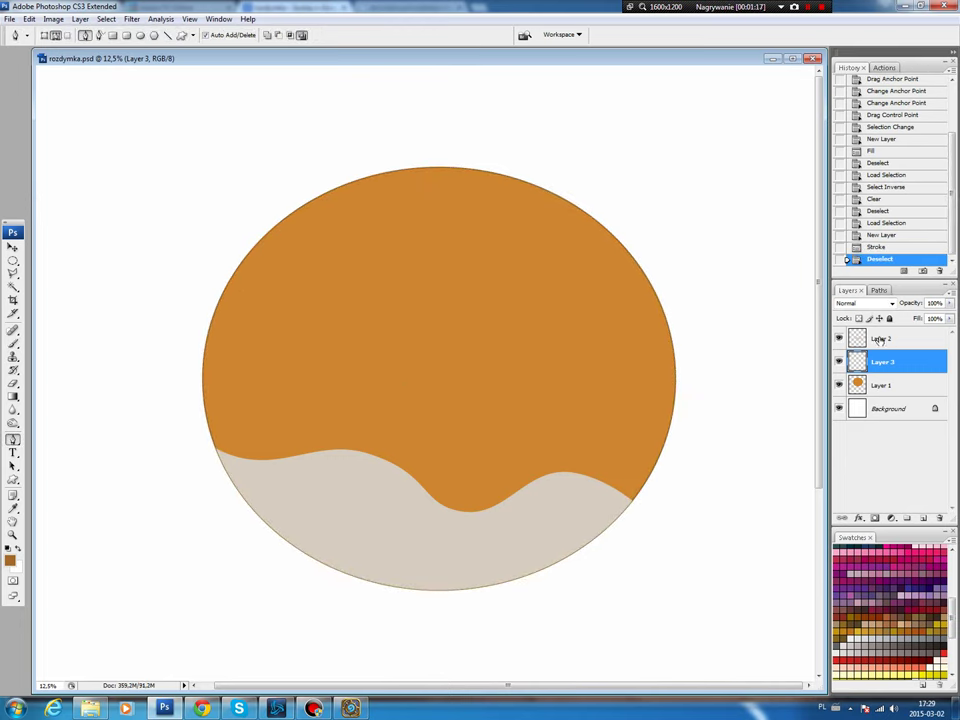
{"action": "left_click", "coordinate": [880, 340]}
- Fill a round white eye on new Layer 4
{"action": "key", "text": "m"}
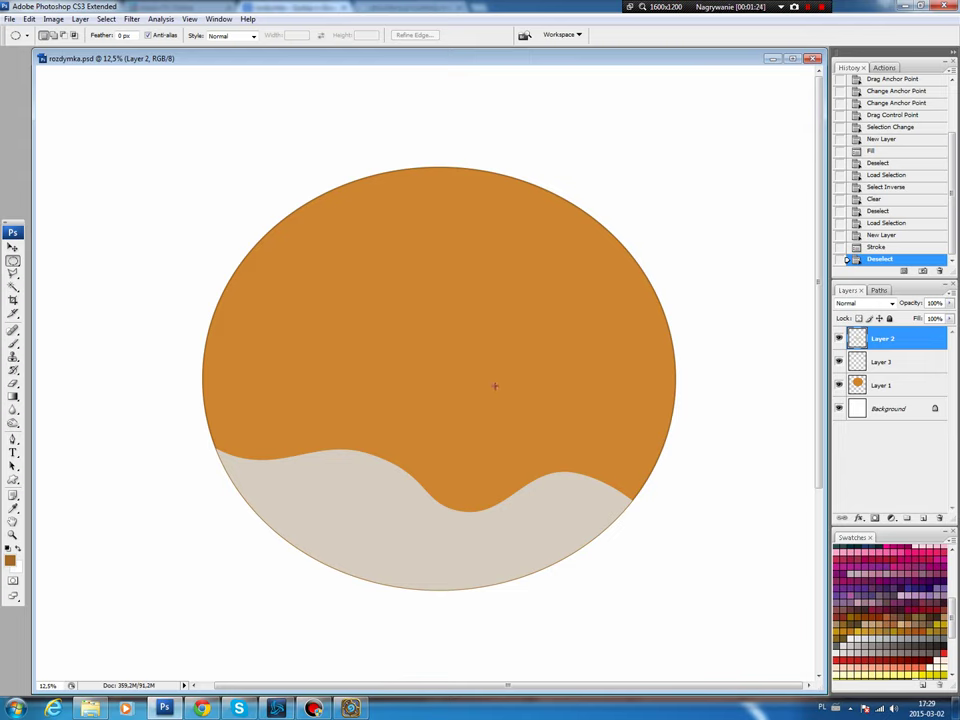
{"action": "left_click_drag", "start_coordinate": [386, 262], "coordinate": [525, 407]}
{"action": "left_click_drag", "start_coordinate": [456, 343], "coordinate": [423, 331]}
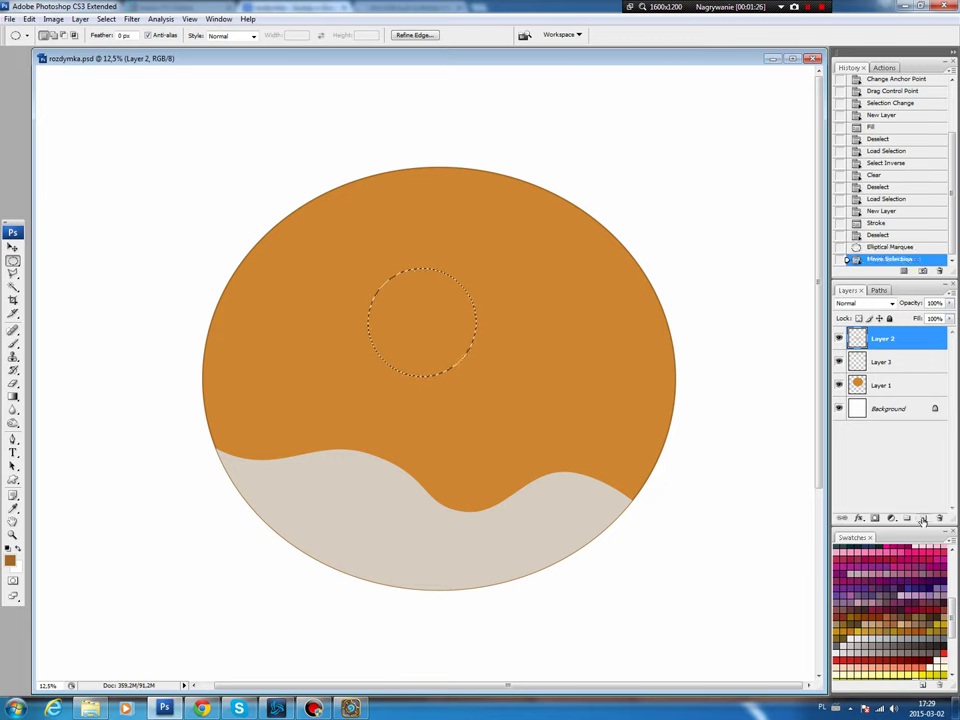
{"action": "left_click", "coordinate": [922, 519]}
{"action": "key", "text": "ctrl+BackSpace"}
{"action": "key", "text": "ctrl+d"}
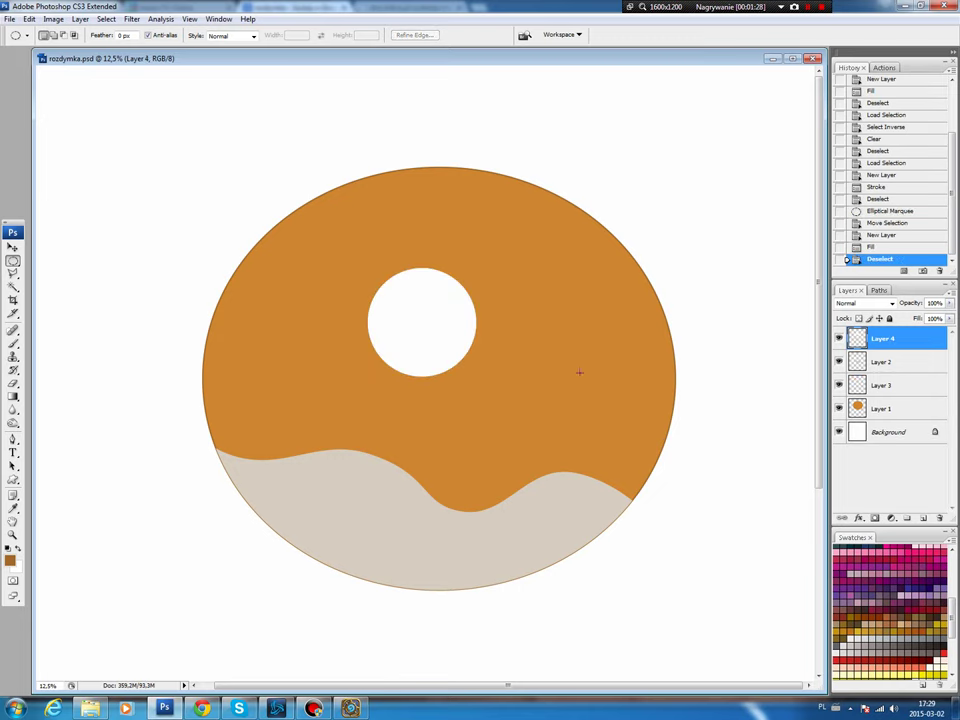
- Shade the eye's lower-left rim grey by lowering Lightness on an offset crescent
{"action": "mouse_move", "coordinate": [439, 326]}
{"action": "left_mouse_down"}
{"action": "mouse_move", "coordinate": [477, 362]}
{"action": "mouse_move", "coordinate": [454, 321]}
{"action": "left_mouse_up"}
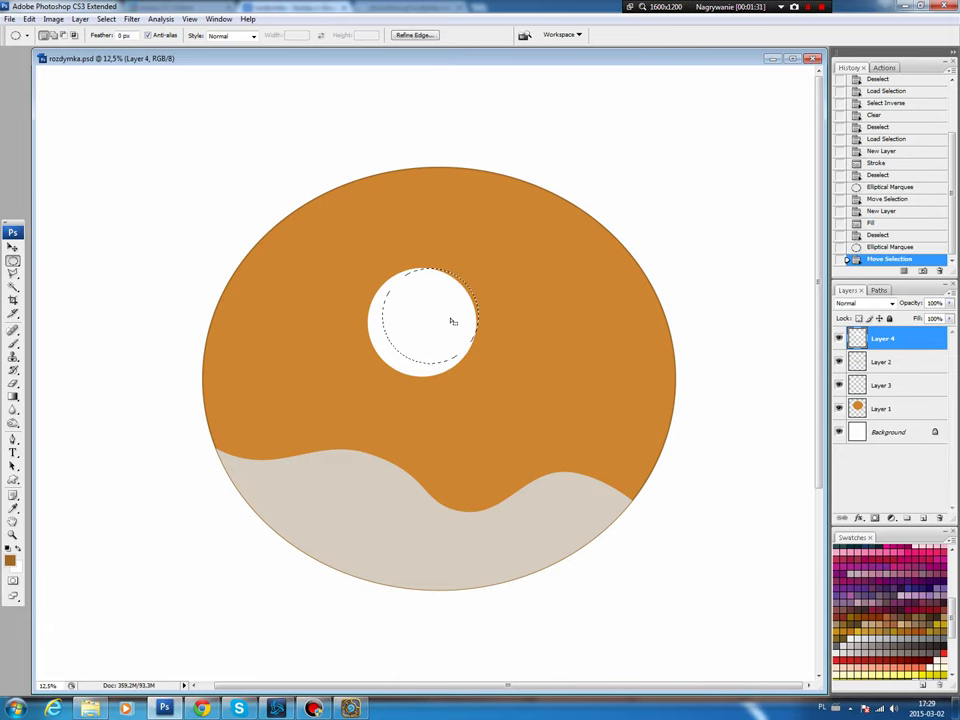
{"action": "left_click", "coordinate": [106, 19]}
{"action": "key", "text": "Escape"}
{"action": "key", "text": "ctrl+u"}
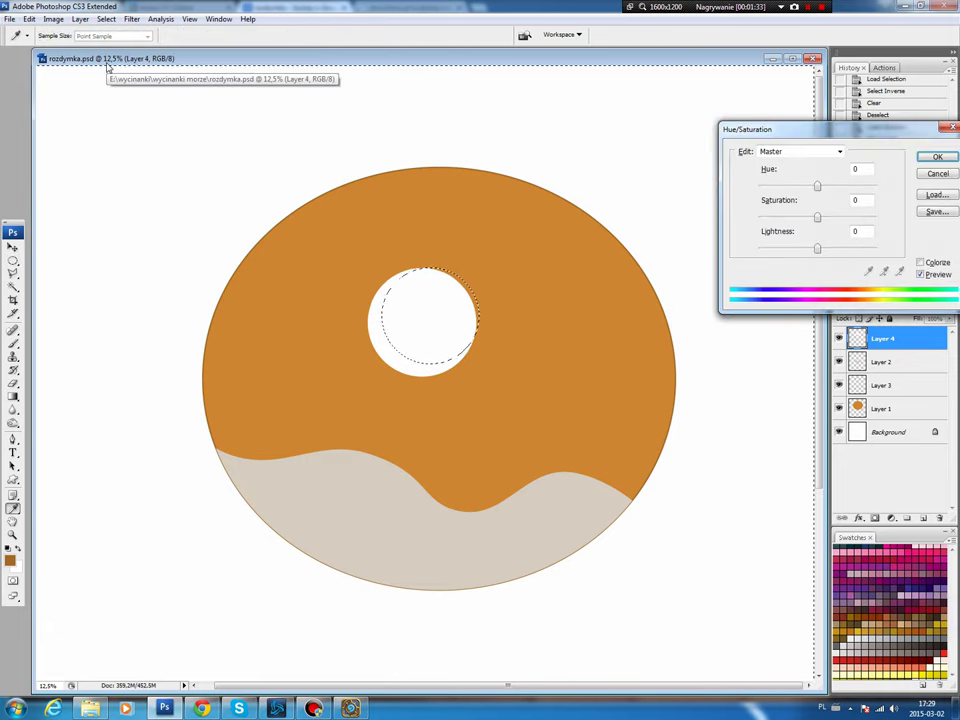
{"action": "left_click", "coordinate": [817, 250]}
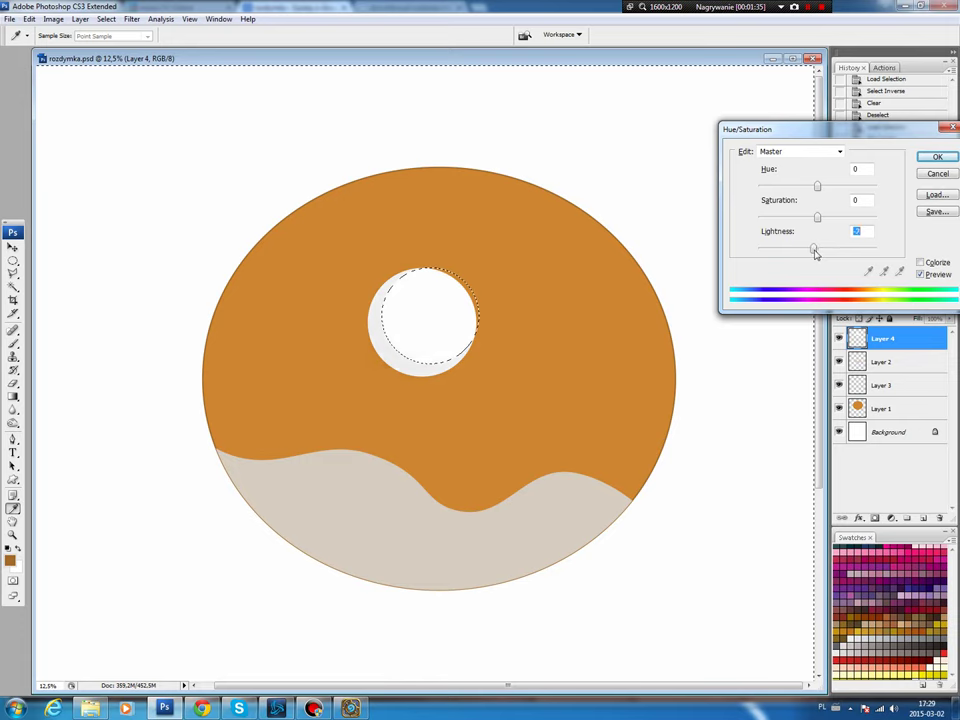
{"action": "left_click", "coordinate": [937, 157]}
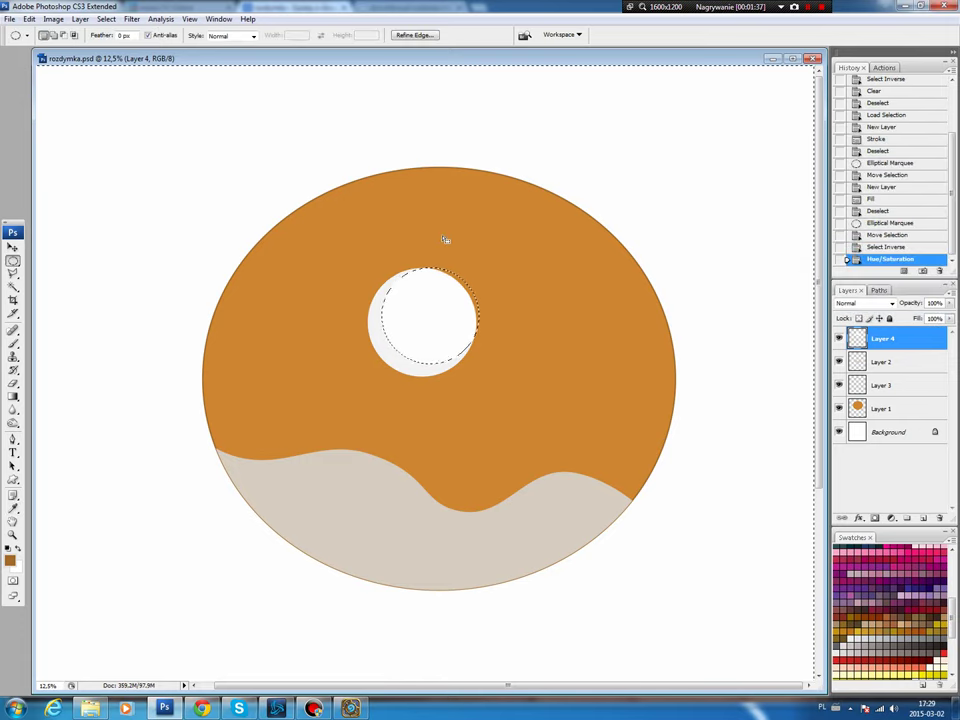
{"action": "key", "text": "ctrl+d"}
{"action": "key", "text": "b"}
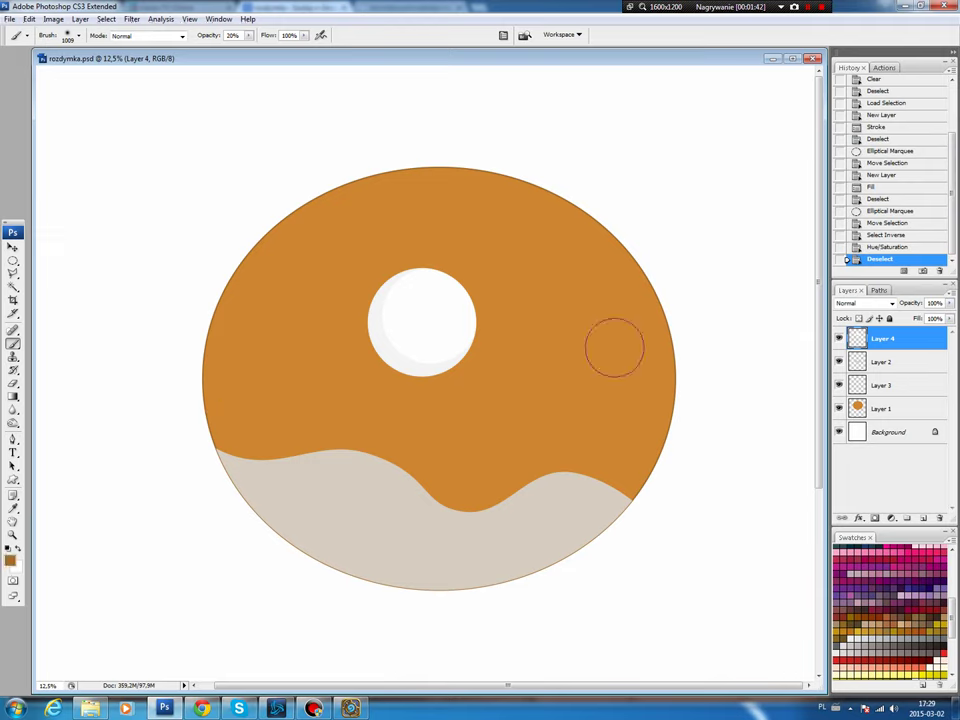
- Stroke a brown outline around the eye on new Layer 5
{"action": "left_click", "coordinate": [857, 362], "text": "ctrl"}
{"action": "key", "text": "ctrl+shift+alt+n"}
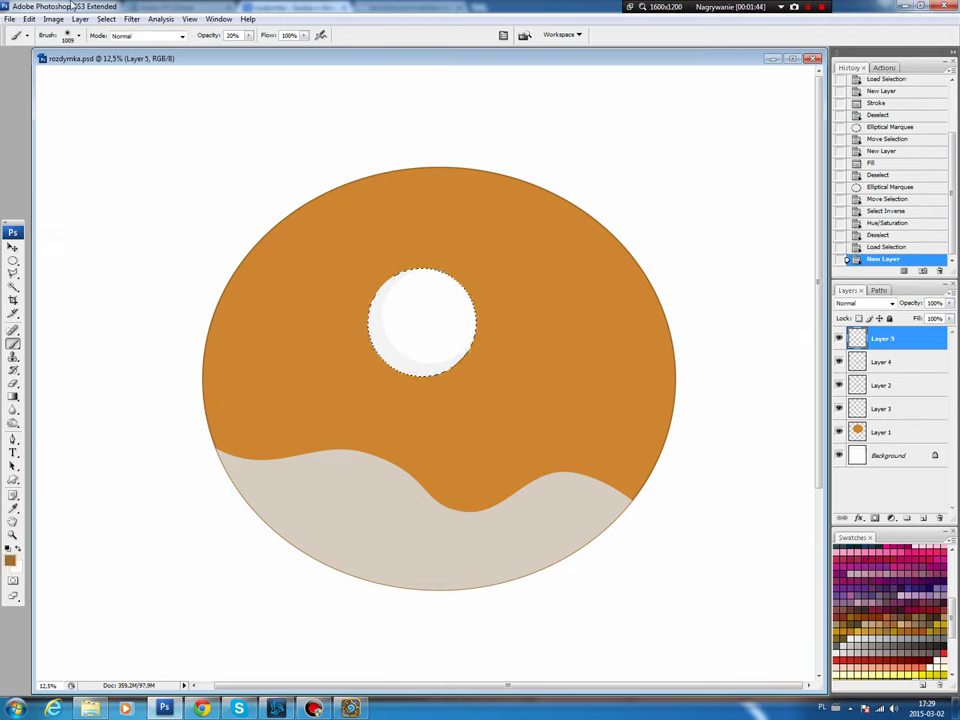
{"action": "left_click", "coordinate": [29, 19]}
{"action": "left_click", "coordinate": [50, 198]}
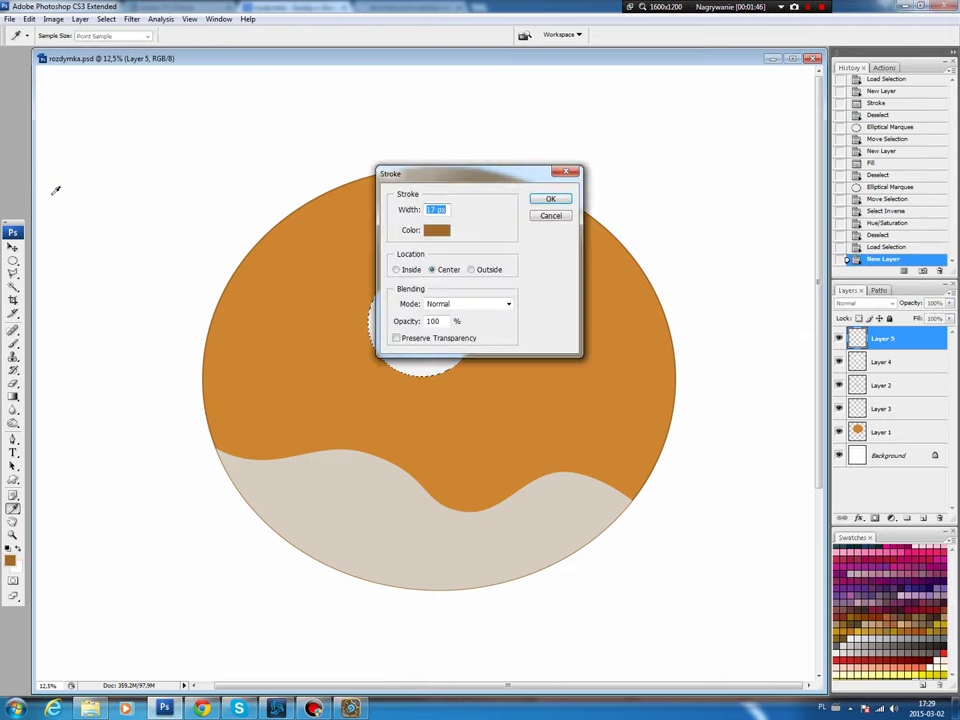
{"action": "key", "text": "Return"}
{"action": "key", "text": "b"}
{"action": "key", "text": "ctrl+d"}
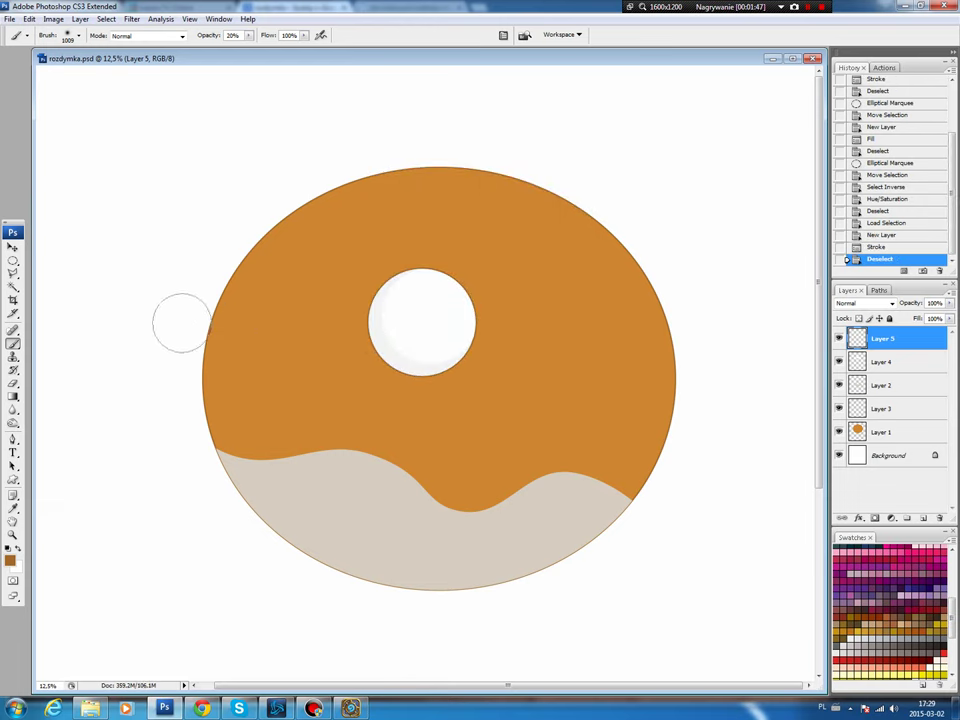
- Add a black pupil on new Layer 6 with a small white highlight
{"action": "key", "text": "m"}
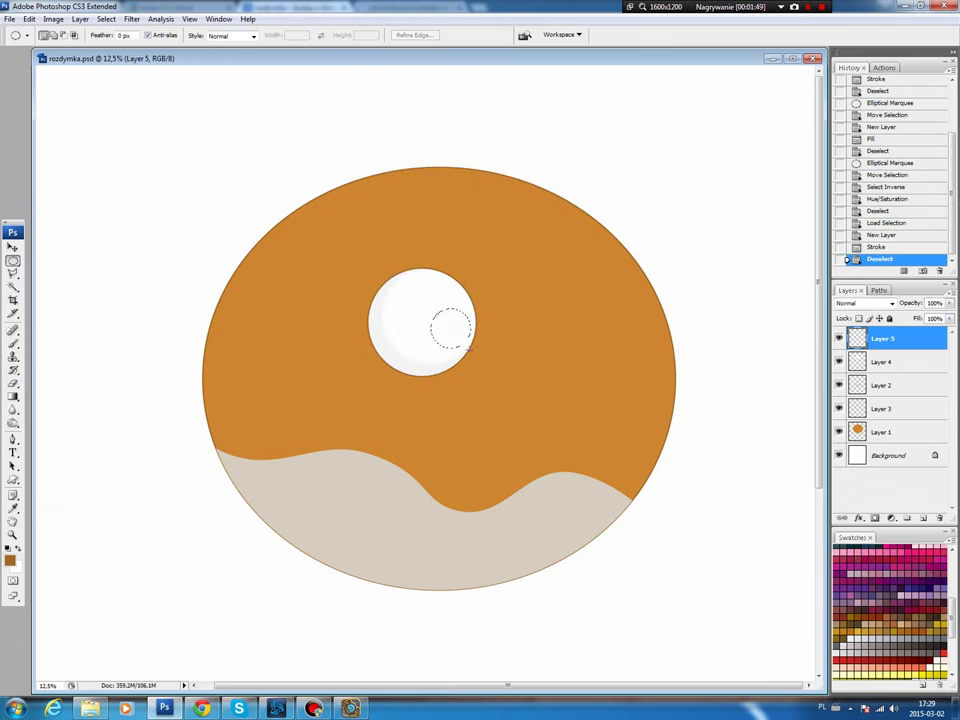
{"action": "left_click_drag", "start_coordinate": [472, 352], "coordinate": [452, 332]}
{"action": "left_click", "coordinate": [923, 519]}
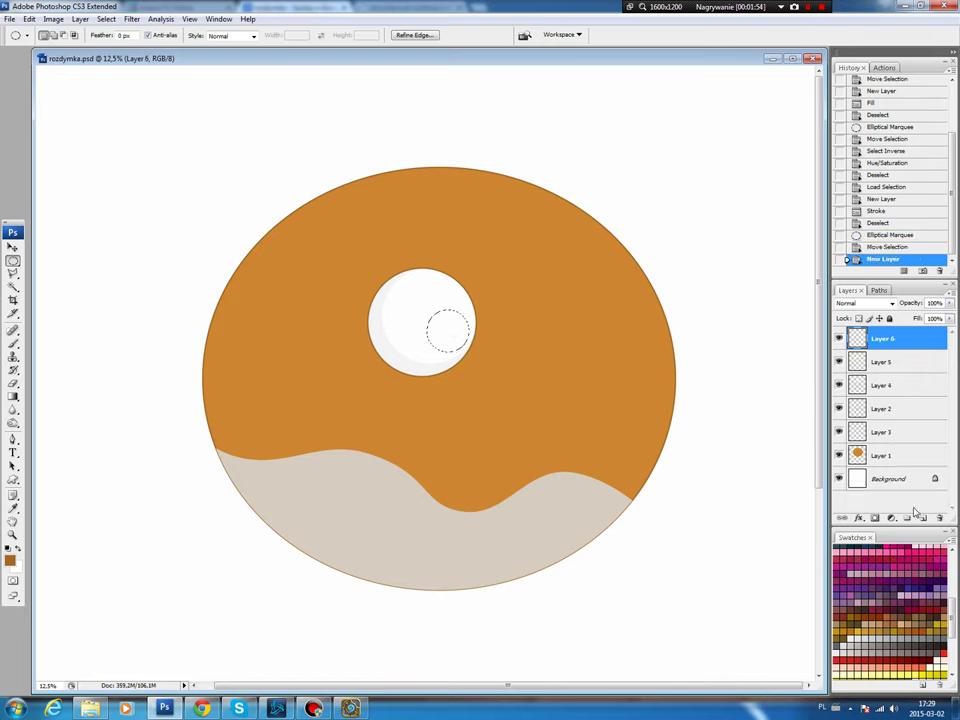
{"action": "key", "text": "alt+BackSpace"}
{"action": "key", "text": "ctrl+d"}
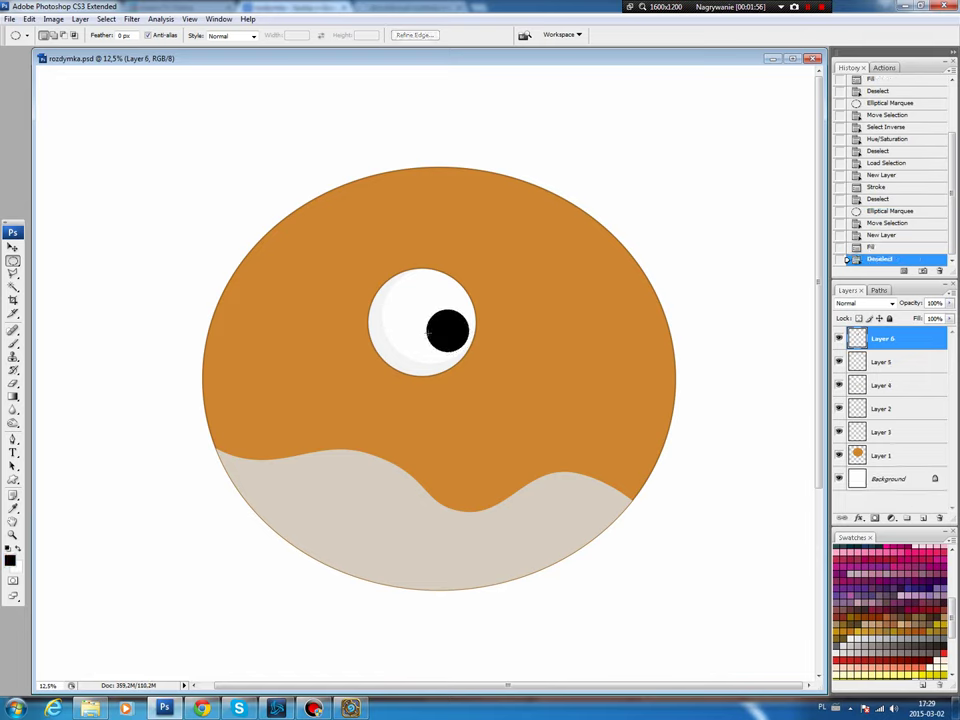
{"action": "left_click_drag", "start_coordinate": [436, 318], "coordinate": [442, 324]}
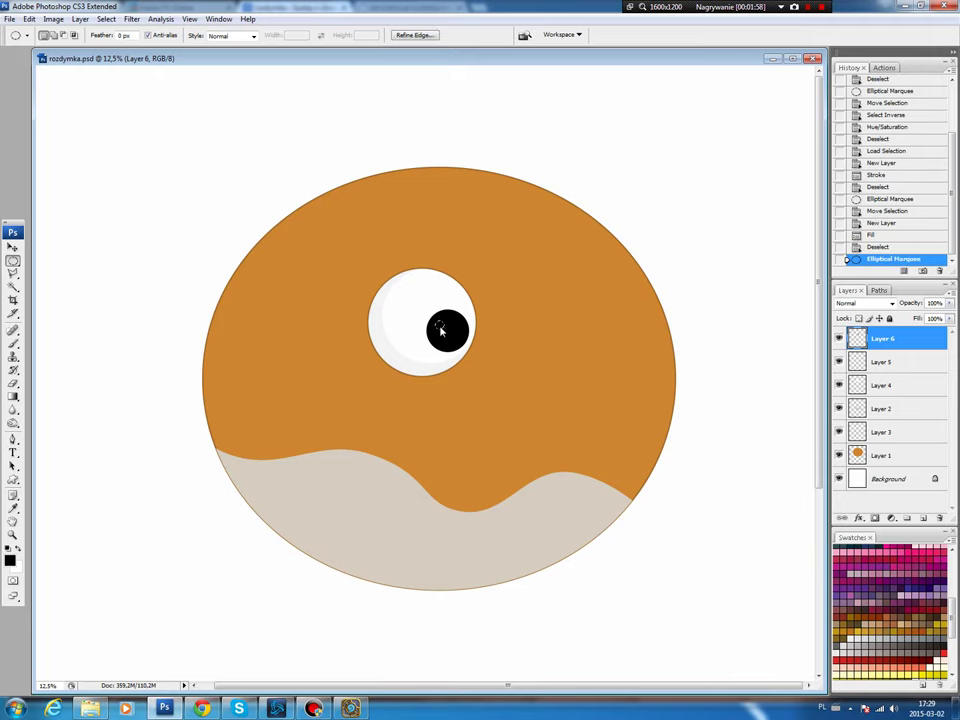
{"action": "key", "text": "ctrl+BackSpace"}
{"action": "key", "text": "ctrl+d"}
- Copy the linked eye layers to the right, flip horizontally and shrink slightly
{"action": "key", "text": "v"}
{"action": "left_click", "coordinate": [877, 384]}
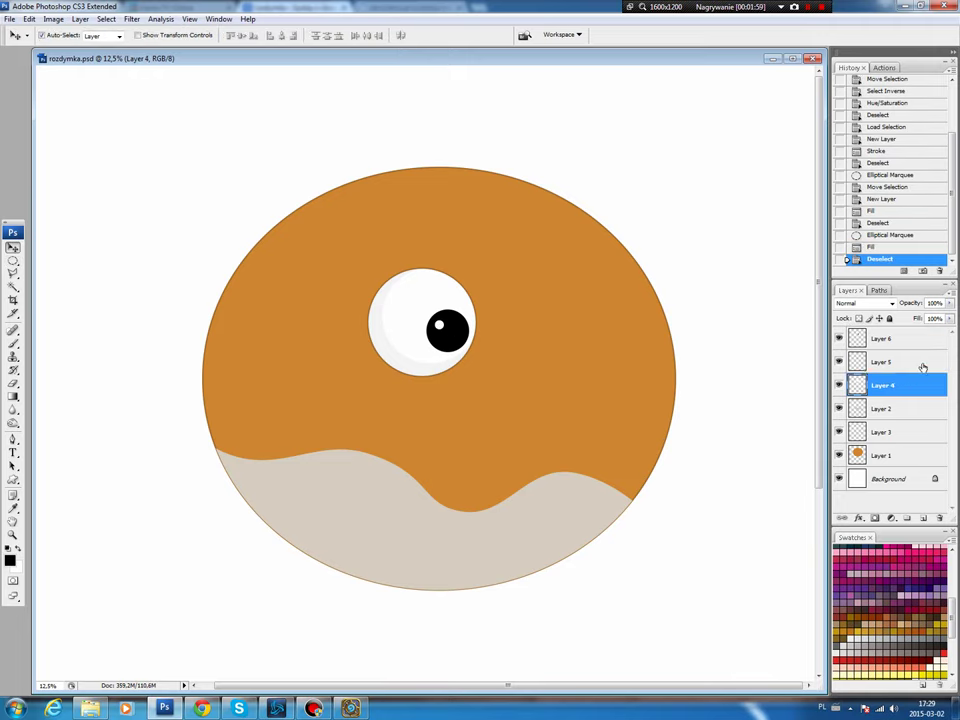
{"action": "left_click", "coordinate": [880, 361], "text": "ctrl"}
{"action": "left_click", "coordinate": [841, 518]}
{"action": "left_click_drag", "start_coordinate": [885, 385], "coordinate": [921, 518]}
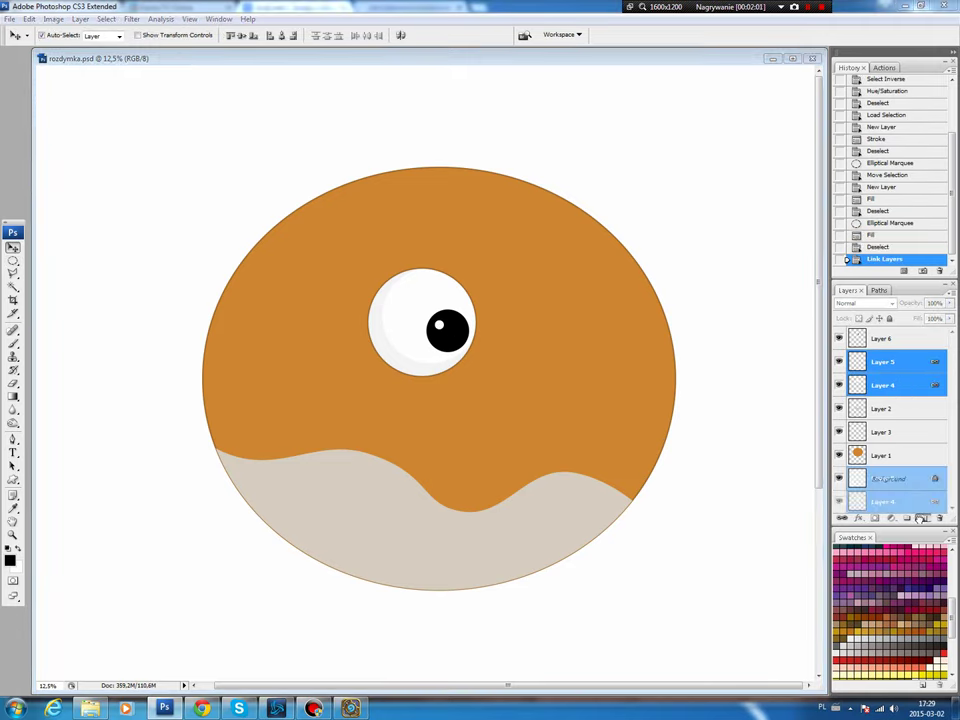
{"action": "left_click_drag", "start_coordinate": [379, 343], "coordinate": [533, 354]}
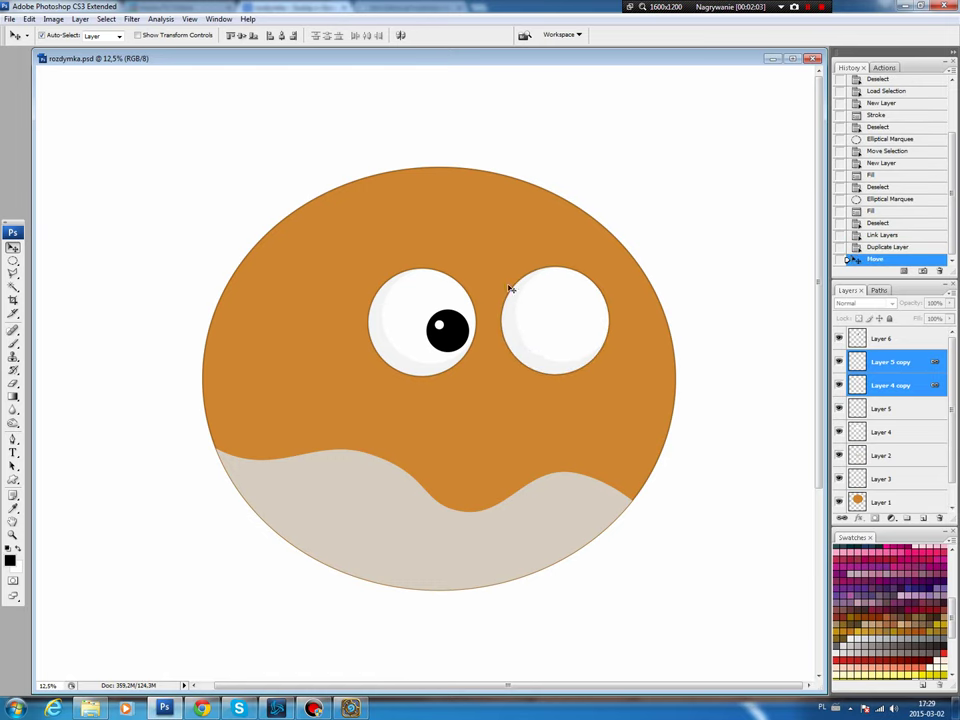
{"action": "left_click", "coordinate": [29, 19]}
{"action": "mouse_move", "coordinate": [48, 230]}
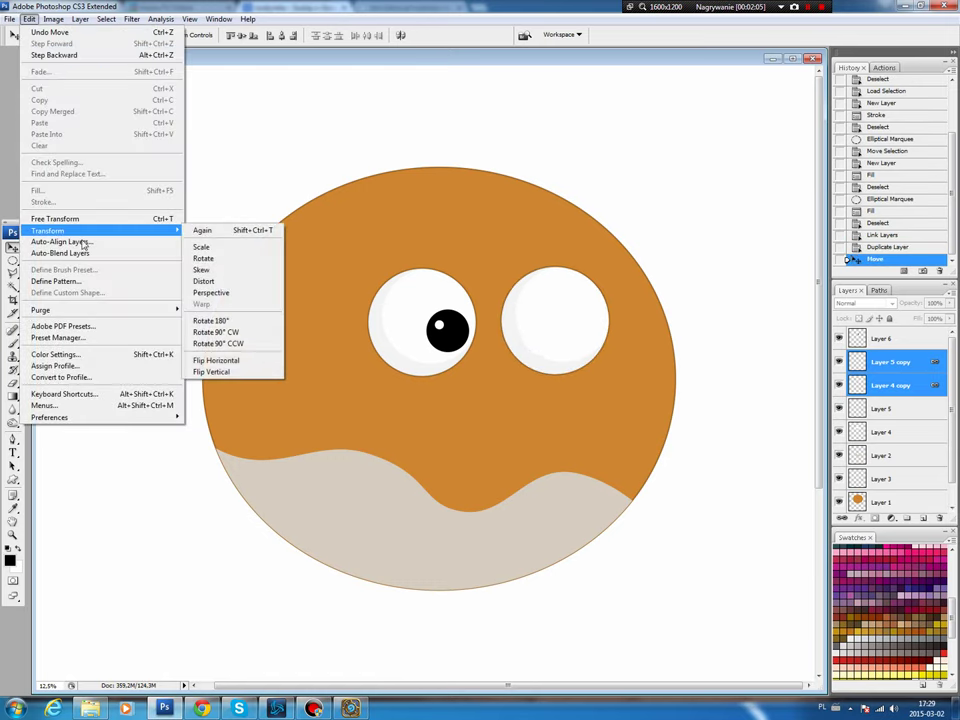
{"action": "left_click", "coordinate": [220, 362]}
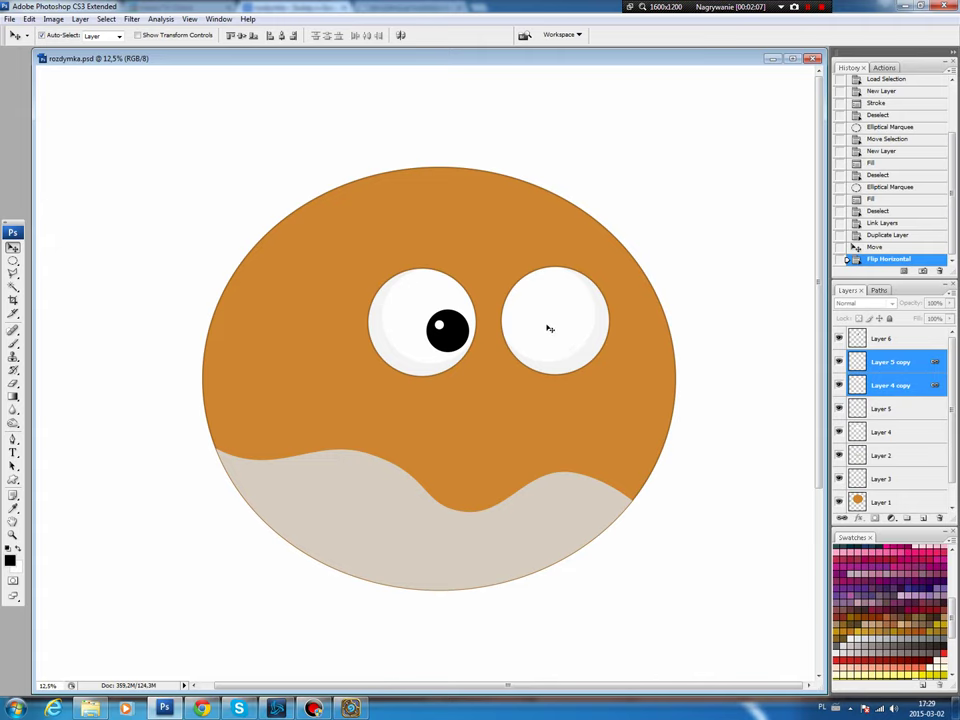
{"action": "key", "text": "ctrl+t"}
{"action": "left_click_drag", "start_coordinate": [614, 377], "coordinate": [608, 372]}
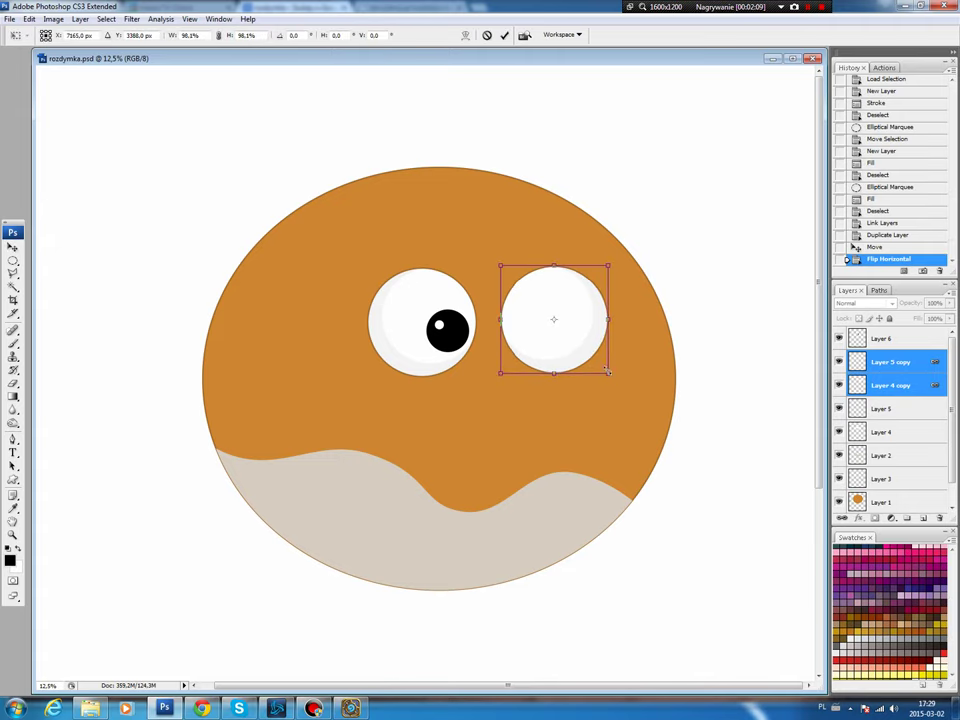
{"action": "key", "text": "Return"}
- Duplicate the pupil, flip it and move it into the right eye
{"action": "left_click", "coordinate": [882, 338]}
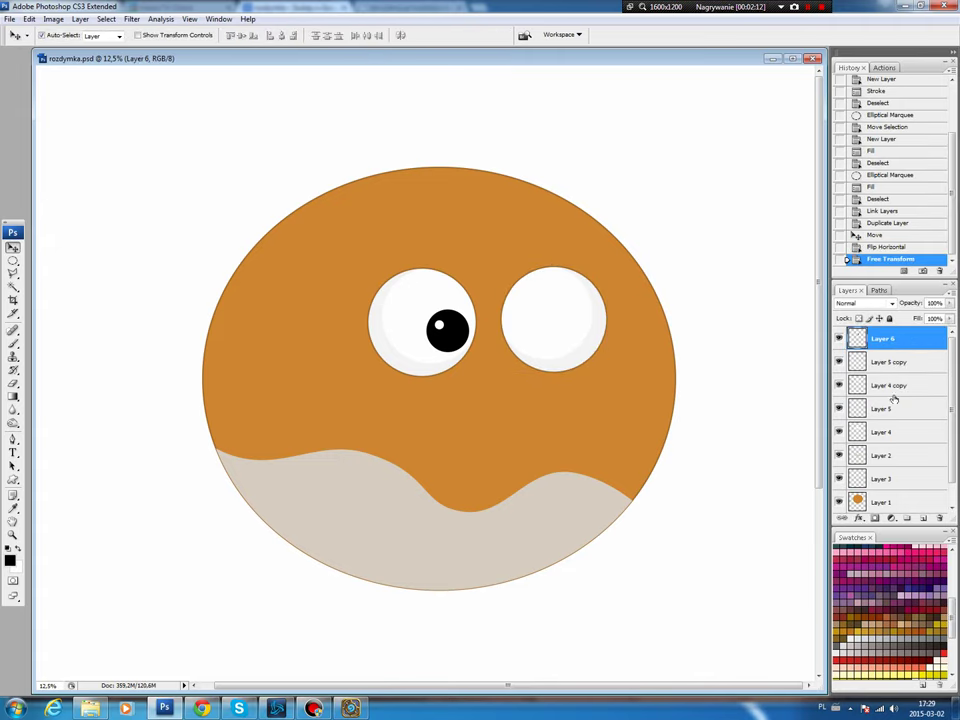
{"action": "left_click_drag", "start_coordinate": [909, 333], "coordinate": [923, 518]}
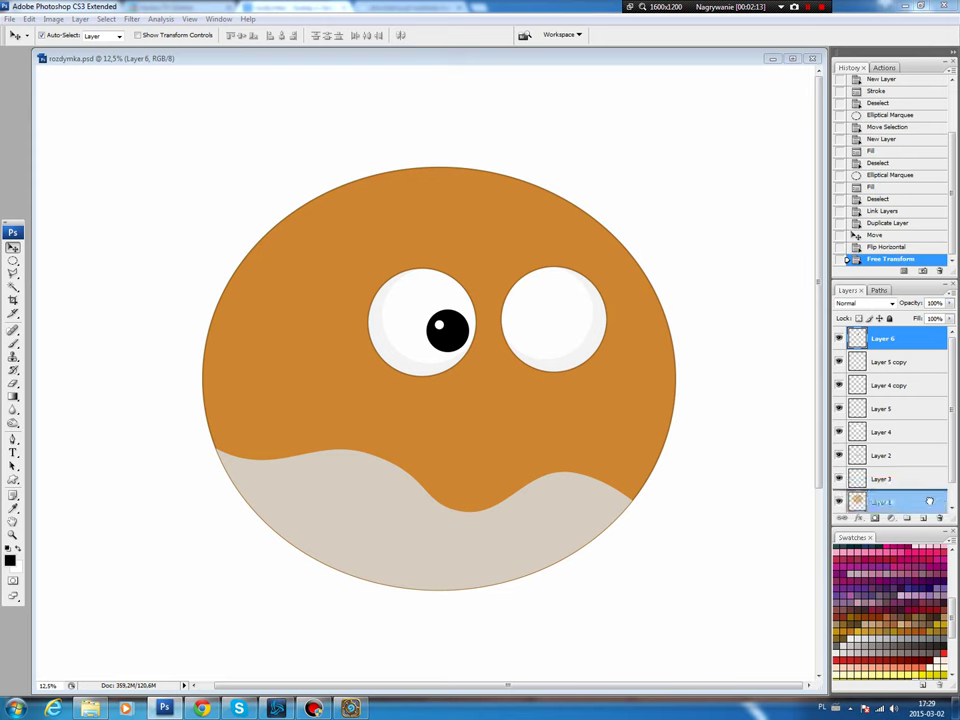
{"action": "left_click", "coordinate": [29, 19]}
{"action": "mouse_move", "coordinate": [91, 241]}
{"action": "left_click", "coordinate": [215, 364]}
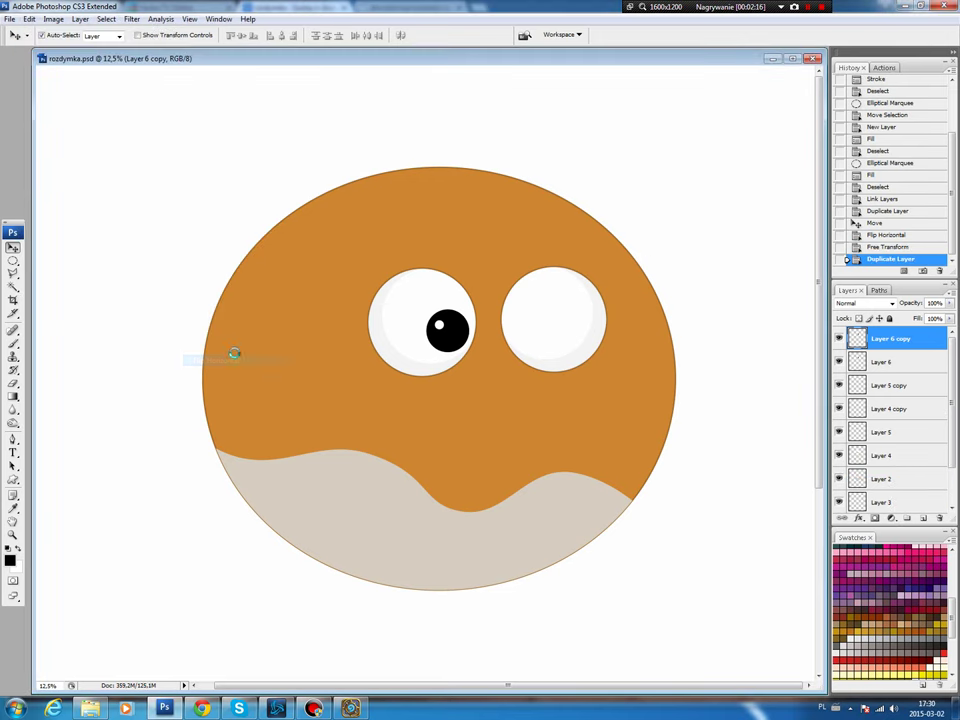
{"action": "left_click_drag", "start_coordinate": [474, 337], "coordinate": [547, 327]}
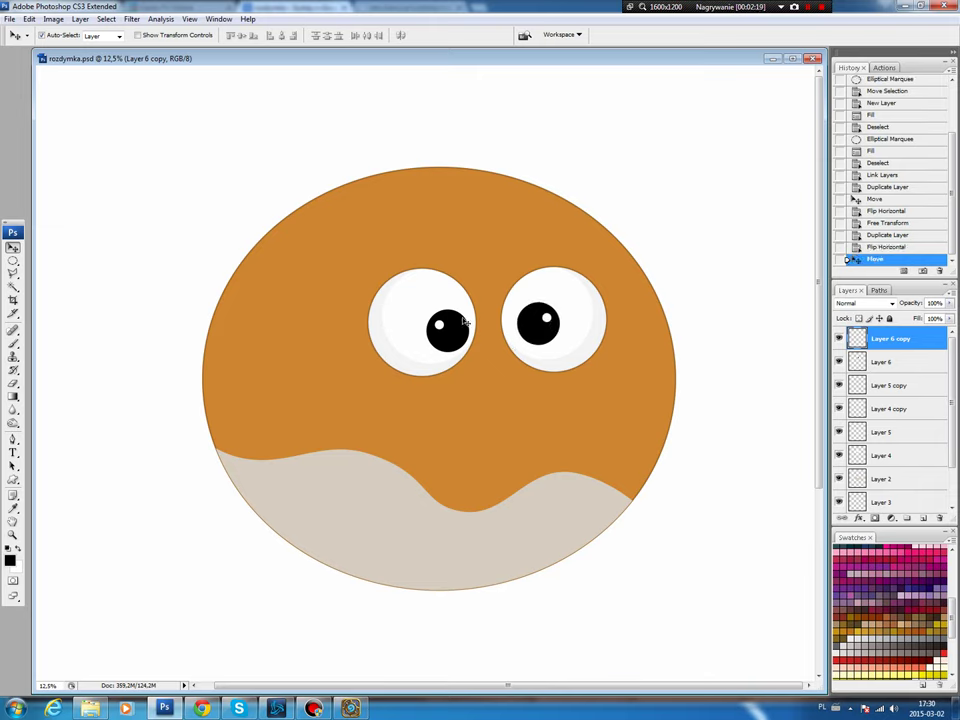
{"action": "left_click", "coordinate": [900, 455]}
{"action": "key", "text": "m"}
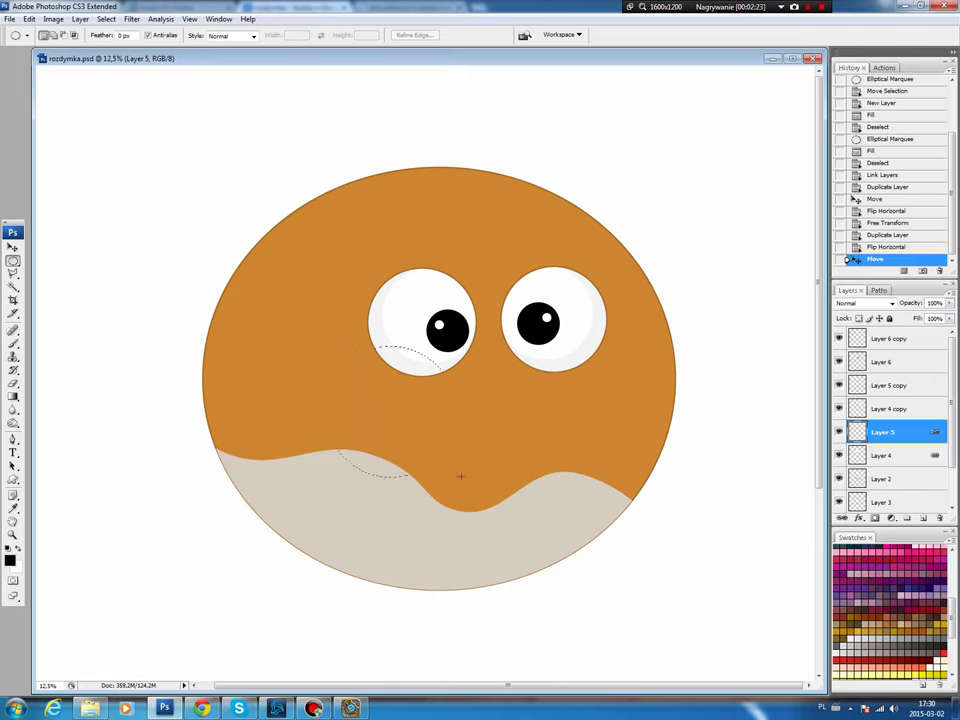
- Fill an orange round cheek below the left eye on a new layer
{"action": "left_click_drag", "start_coordinate": [462, 478], "coordinate": [434, 437]}
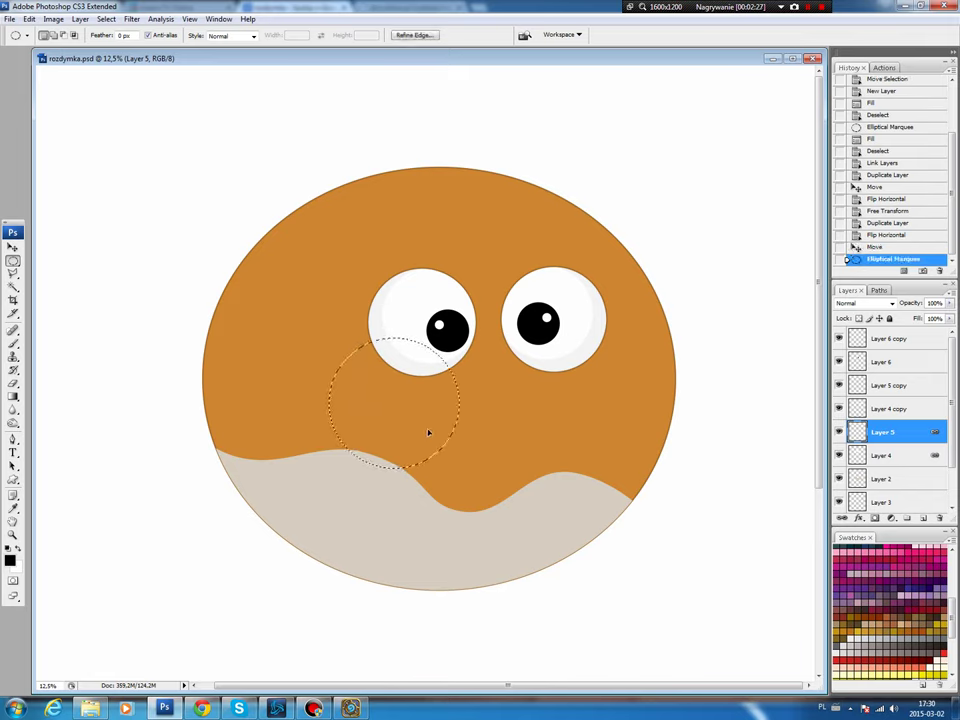
{"action": "left_click_drag", "start_coordinate": [434, 437], "coordinate": [428, 439]}
{"action": "left_click", "coordinate": [922, 518]}
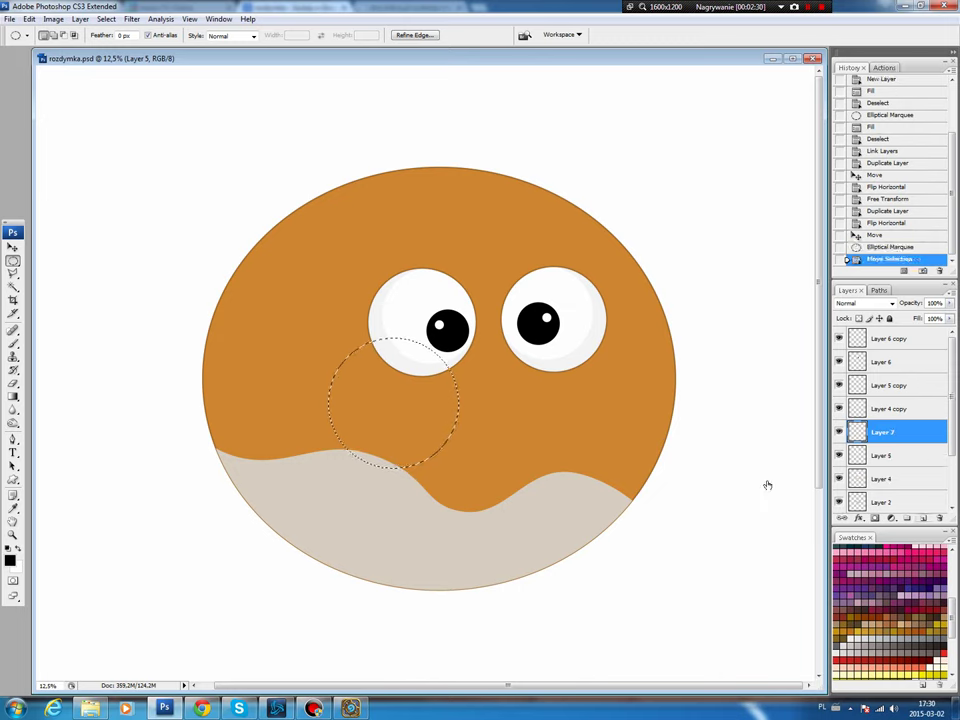
{"action": "key", "text": "b"}
{"action": "left_click", "coordinate": [285, 364], "text": "alt"}
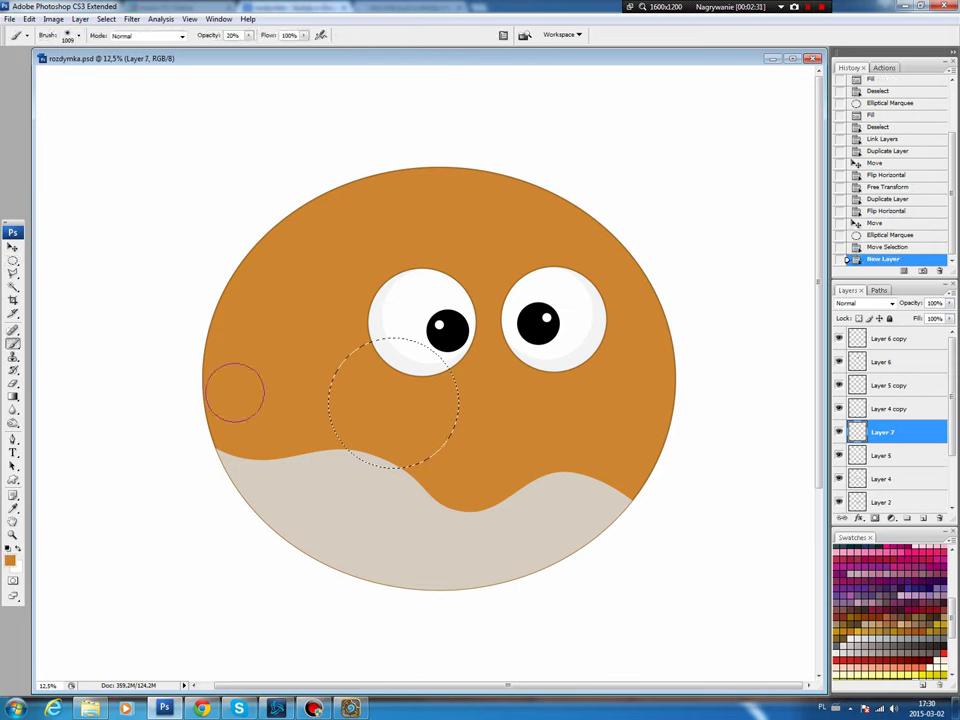
{"action": "key", "text": "alt+BackSpace"}
{"action": "key", "text": "ctrl+d"}
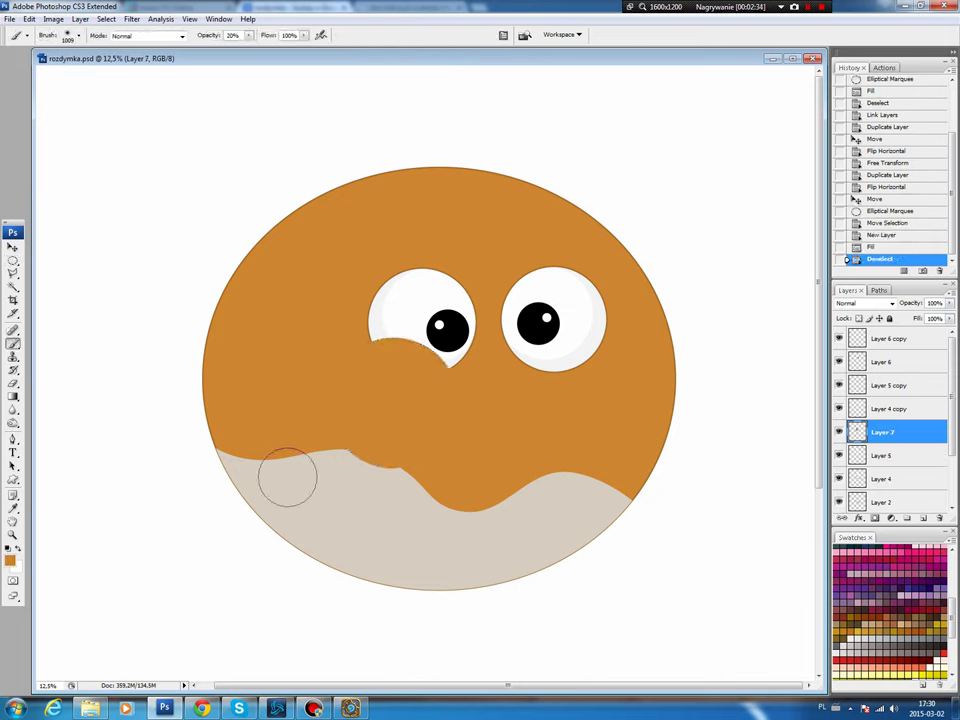
- Stroke a brown outline around the cheek on a new Layer 8
{"action": "left_click", "coordinate": [857, 431], "text": "ctrl"}
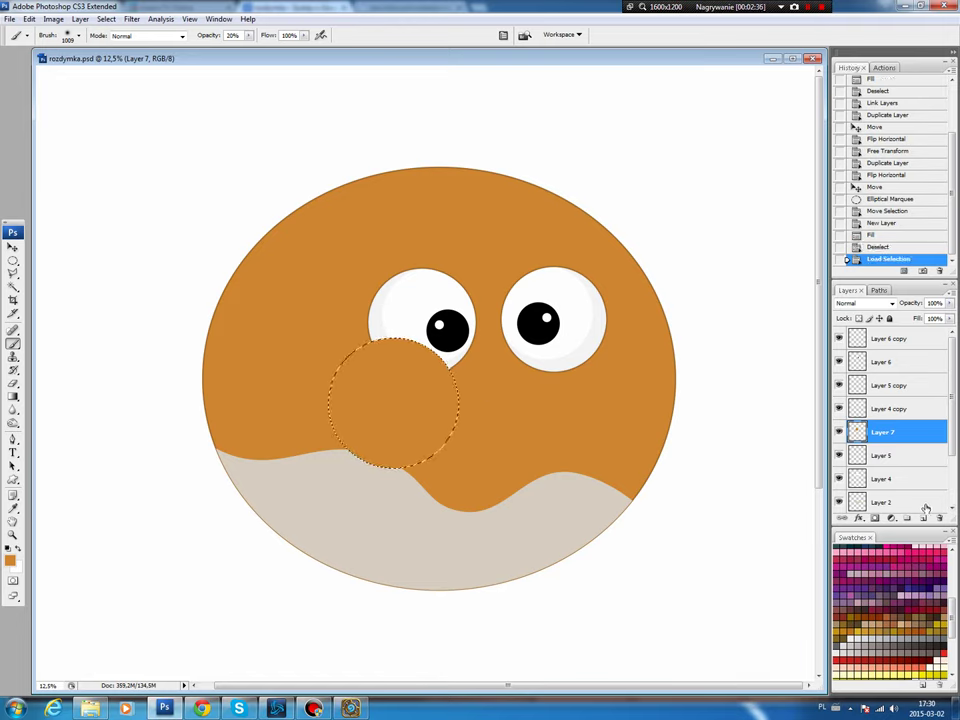
{"action": "key", "text": "ctrl+shift+alt+n"}
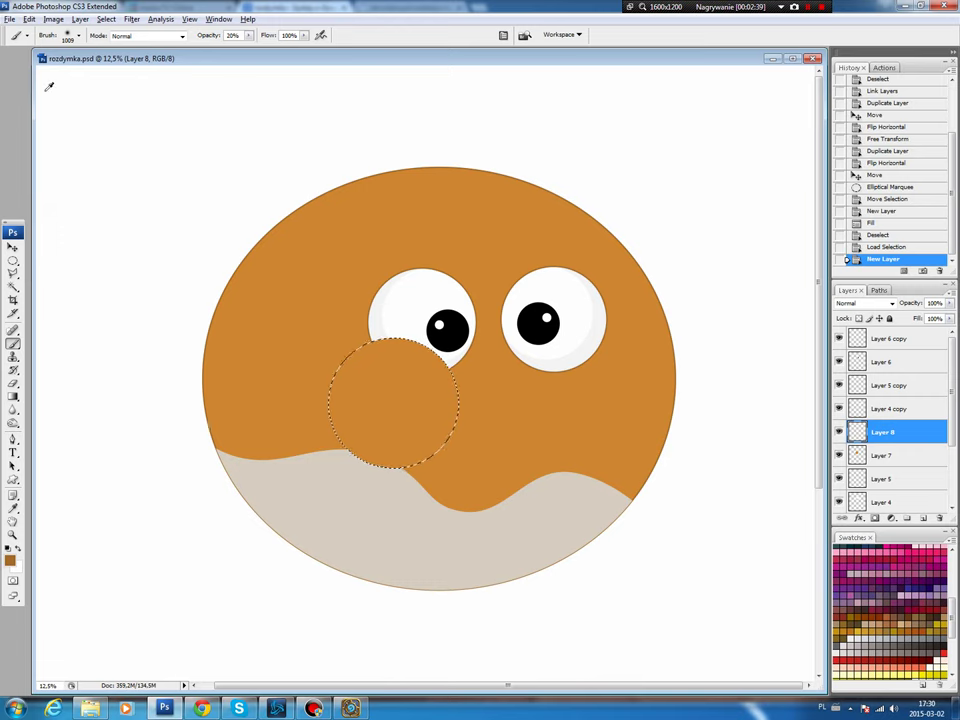
{"action": "left_click", "coordinate": [29, 19]}
{"action": "left_click", "coordinate": [36, 197]}
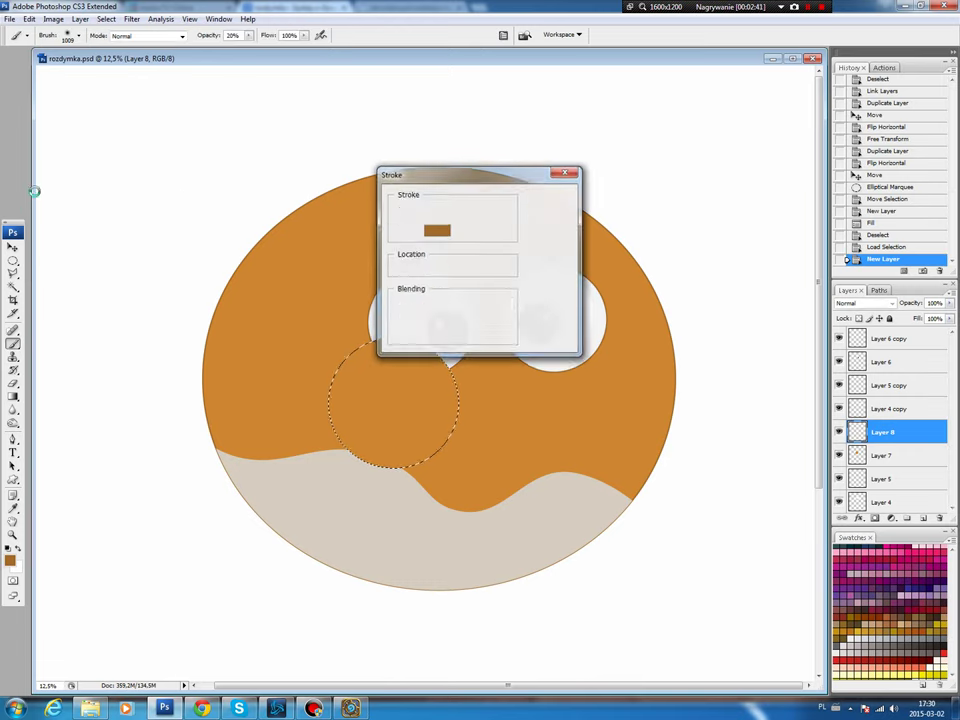
{"action": "key", "text": "Return"}
{"action": "key", "text": "ctrl+d"}
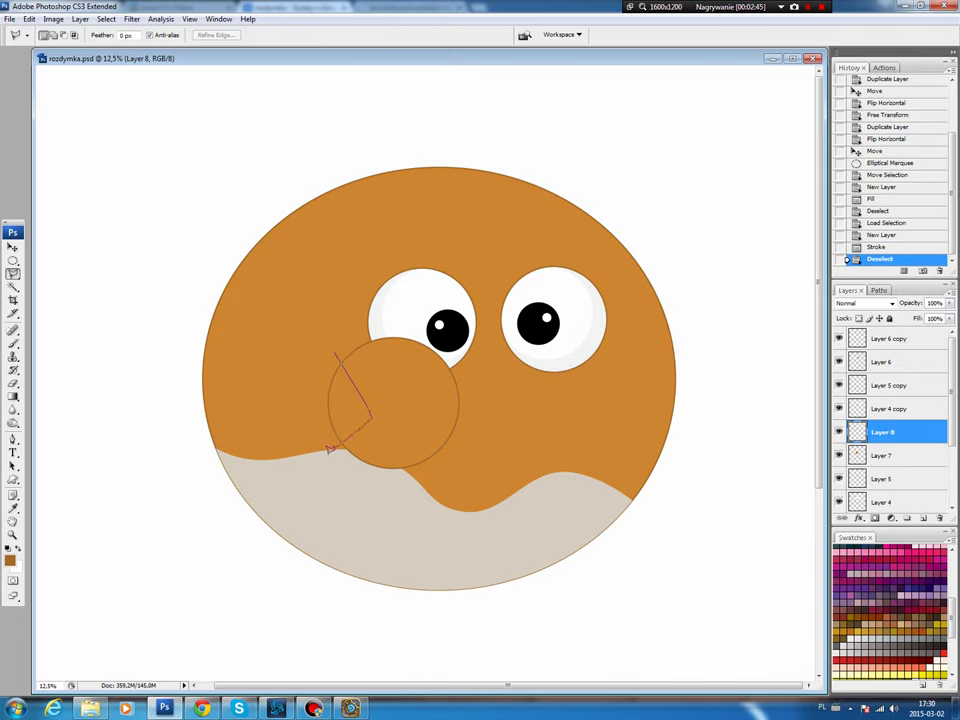
- Erase the left part of the cheek outline and select the cheek fill layer
{"action": "left_click", "coordinate": [334, 350]}
{"action": "key", "text": "Delete"}
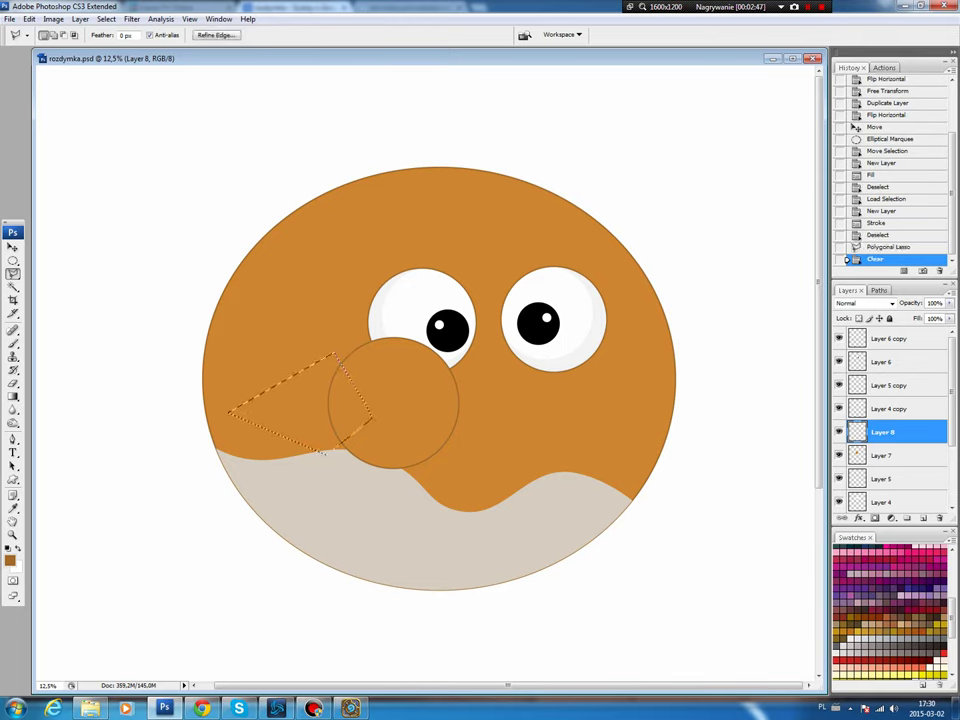
{"action": "key", "text": "ctrl+d"}
{"action": "key", "text": "v"}
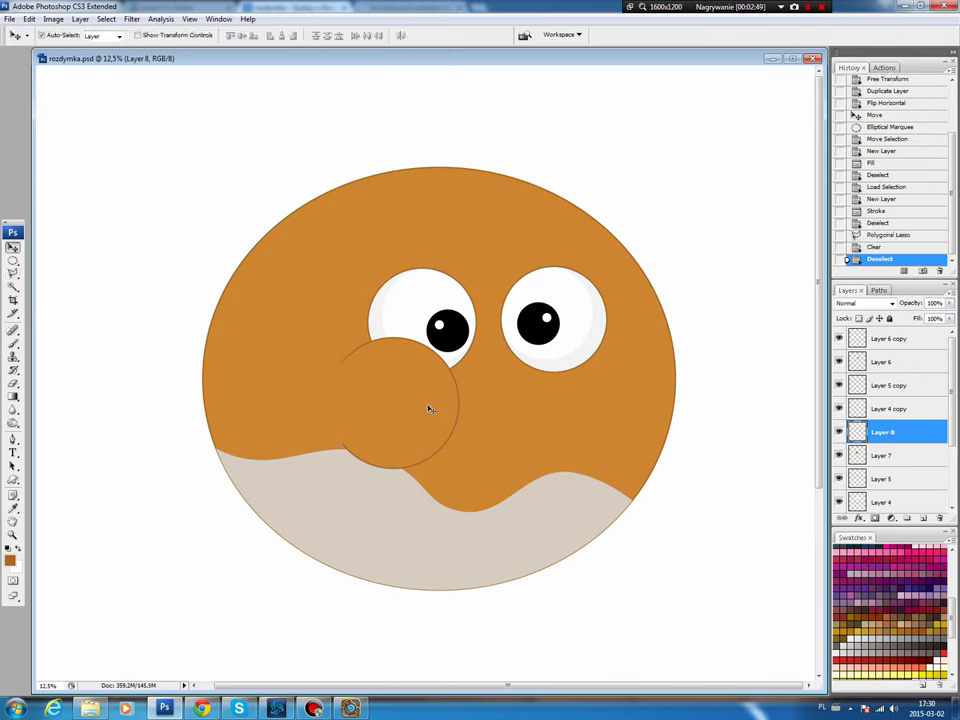
{"action": "left_click", "coordinate": [427, 401], "text": "ctrl"}
- Shift the hue of an oval inside the cheek so it turns yellower
{"action": "key", "text": "m"}
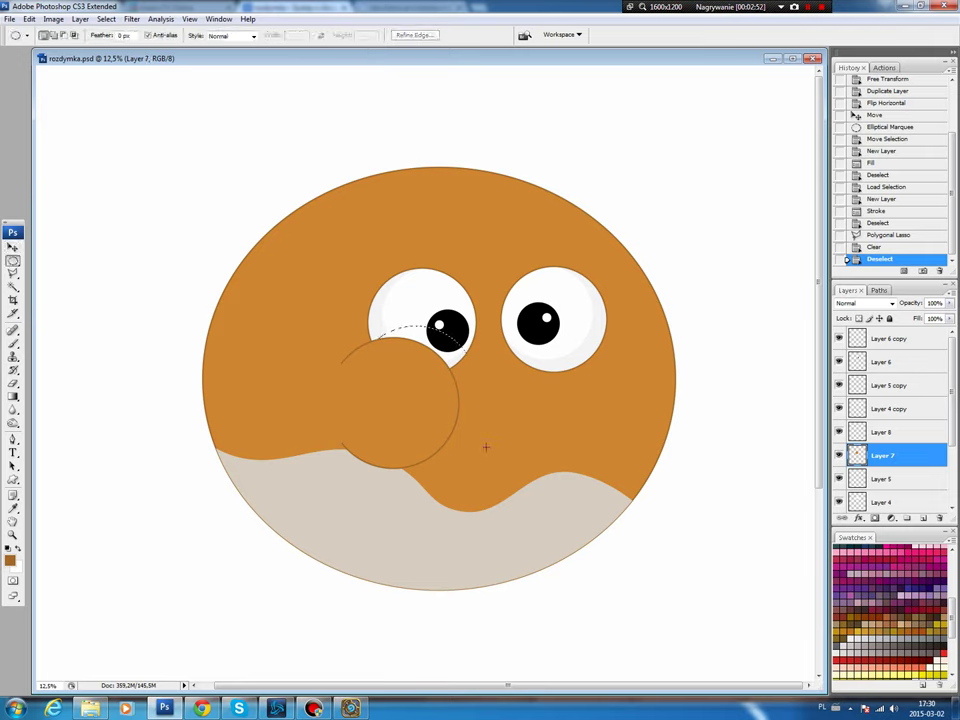
{"action": "left_click_drag", "start_coordinate": [343, 333], "coordinate": [458, 458]}
{"action": "left_click_drag", "start_coordinate": [440, 400], "coordinate": [452, 402]}
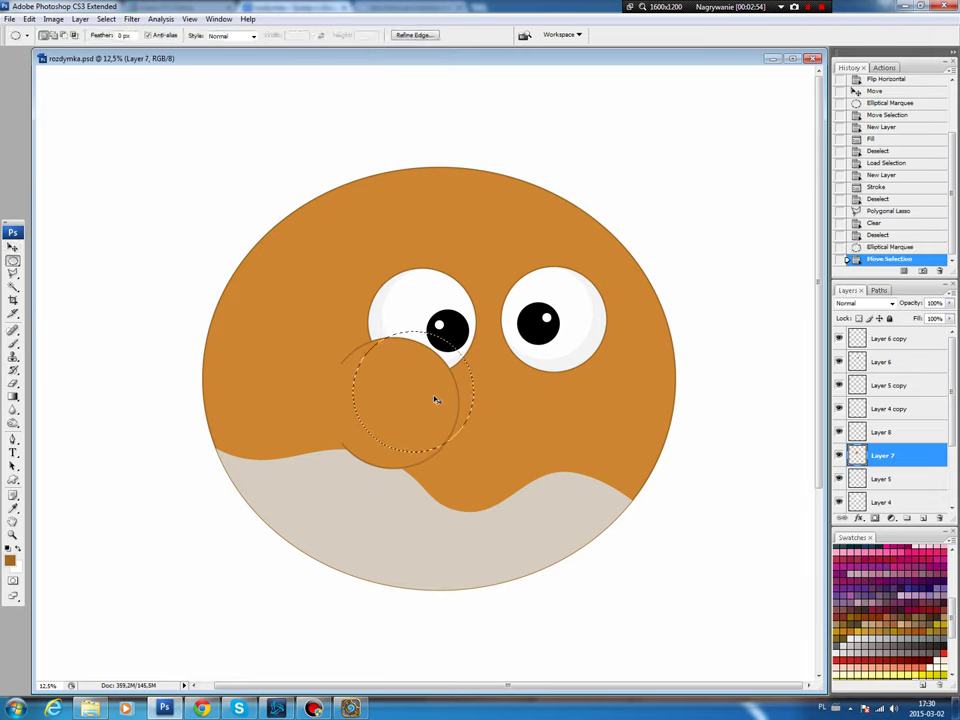
{"action": "key", "text": "ctrl+u"}
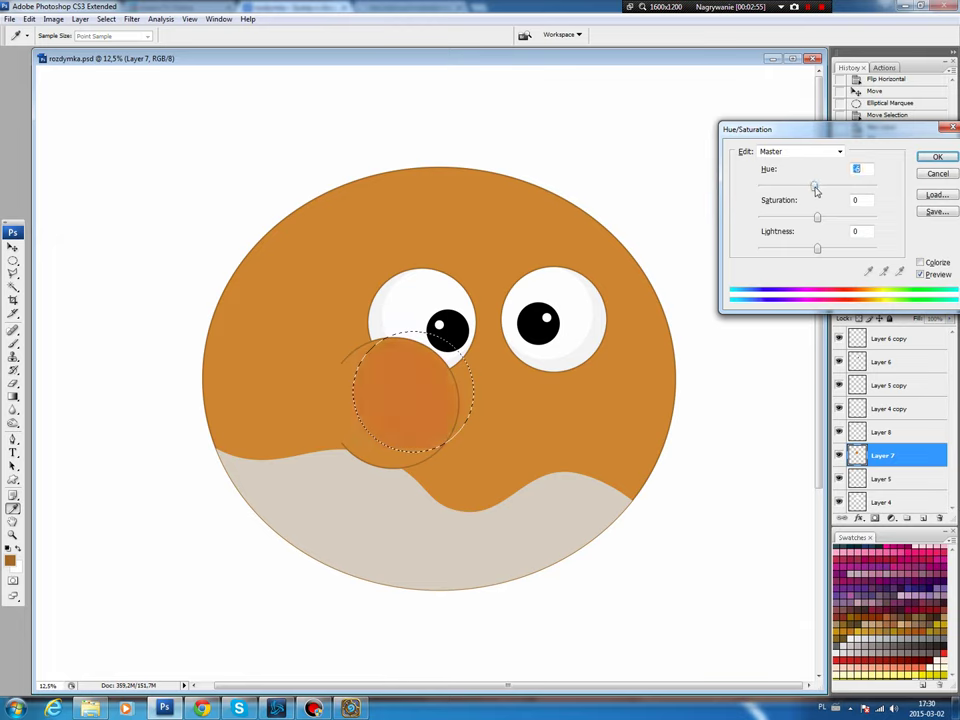
{"action": "left_click_drag", "start_coordinate": [816, 190], "coordinate": [821, 190]}
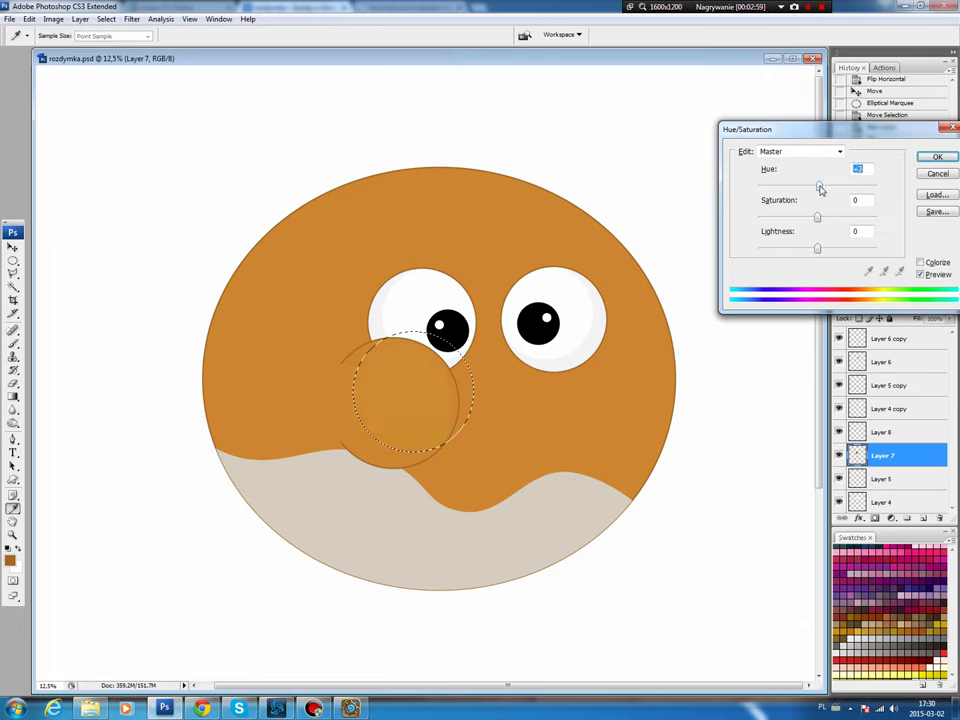
{"action": "key", "text": "Return"}
{"action": "key", "text": "ctrl+d"}
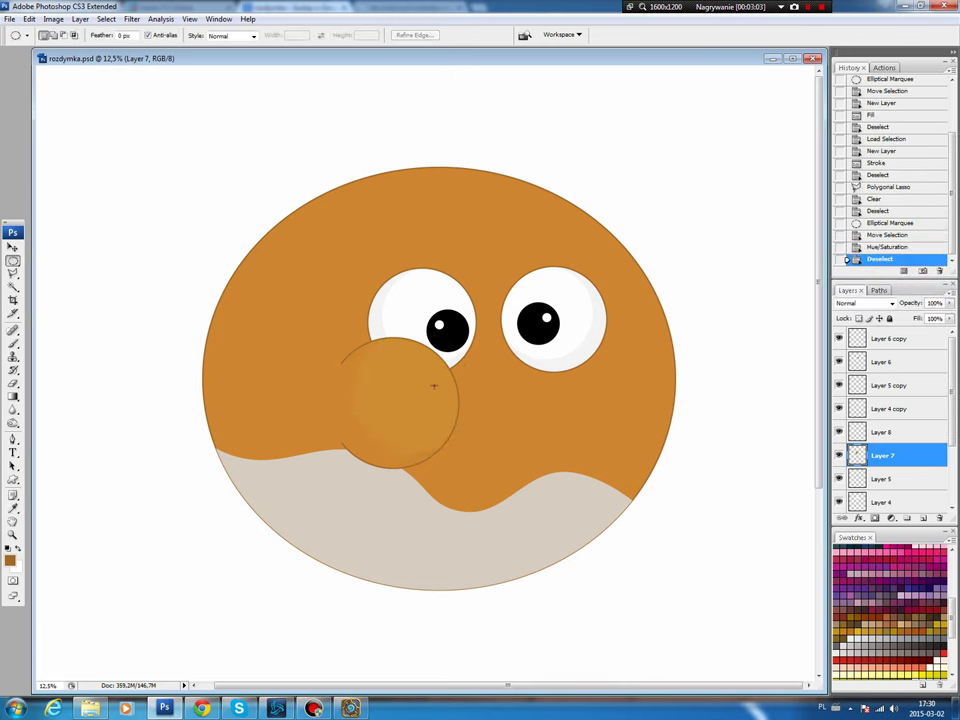
- Lighten a small spot near the cheek's top into a pale highlight
{"action": "left_click_drag", "start_coordinate": [433, 384], "coordinate": [405, 357]}
{"action": "key", "text": "ctrl+u"}
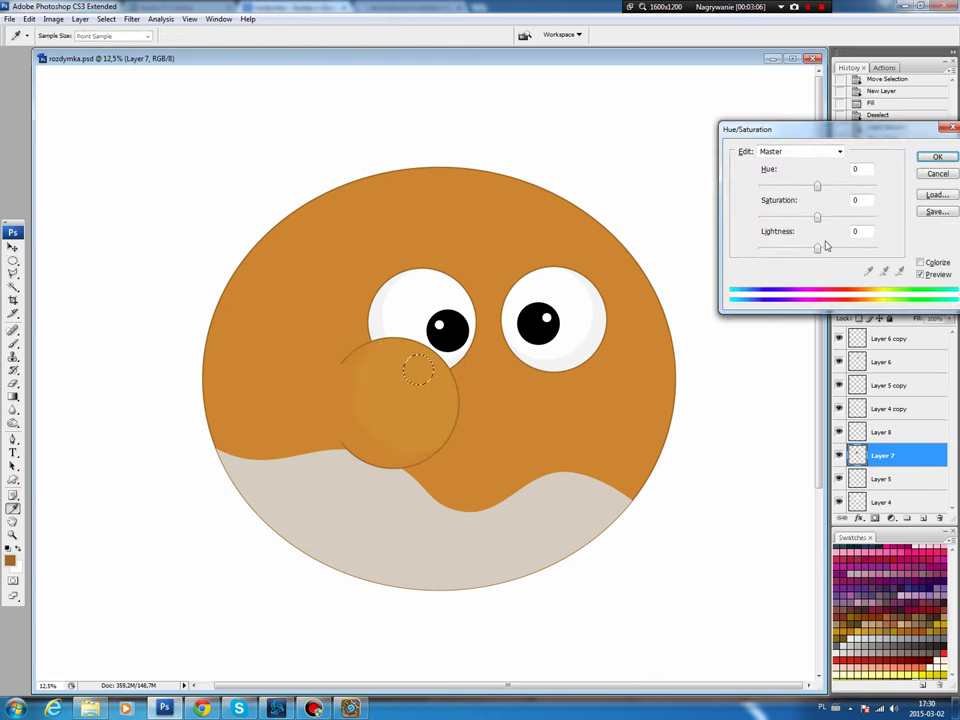
{"action": "left_click", "coordinate": [825, 248]}
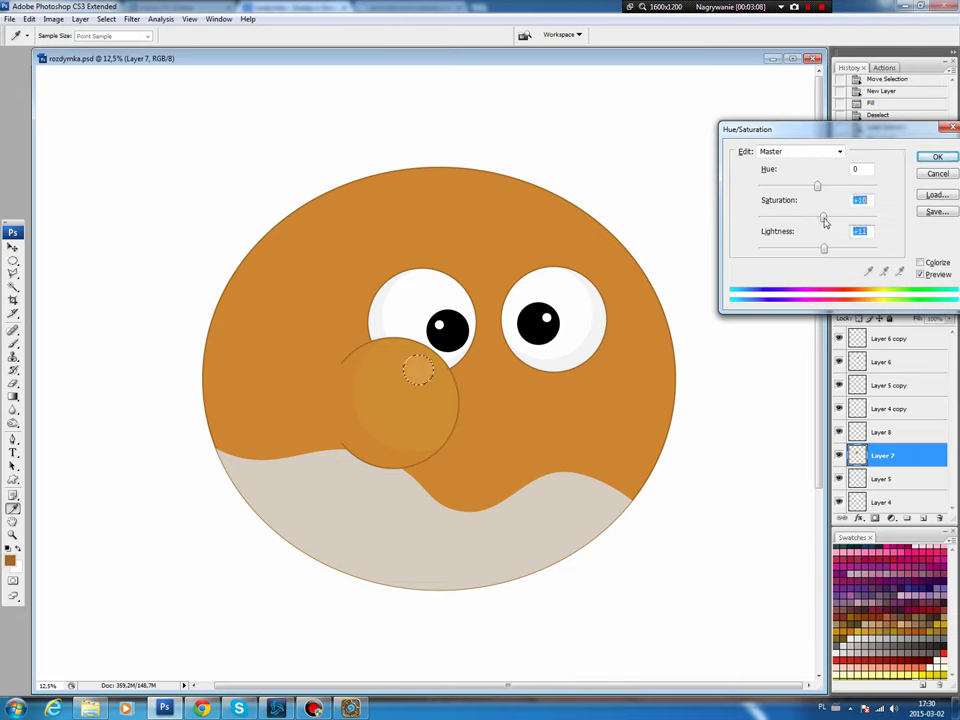
{"action": "key", "text": "Return"}
{"action": "key", "text": "ctrl+d"}
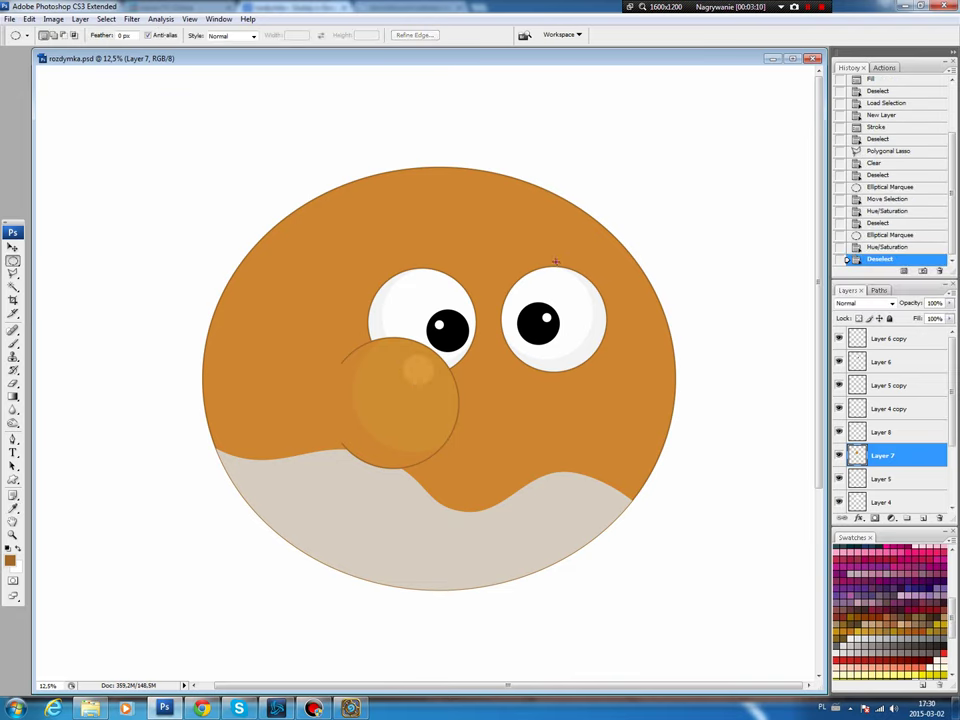
{"action": "key", "text": "v"}
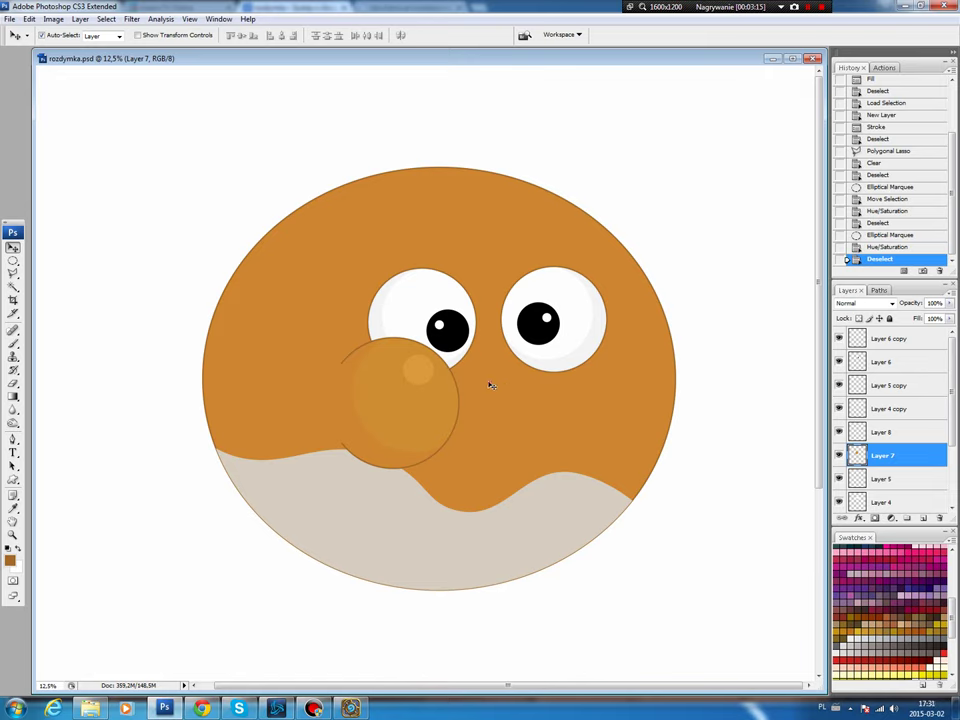
- Link cheek Layers 7 and 8, duplicate them, and drag the copy to the face's right side
{"action": "left_click", "coordinate": [857, 432], "text": "ctrl"}
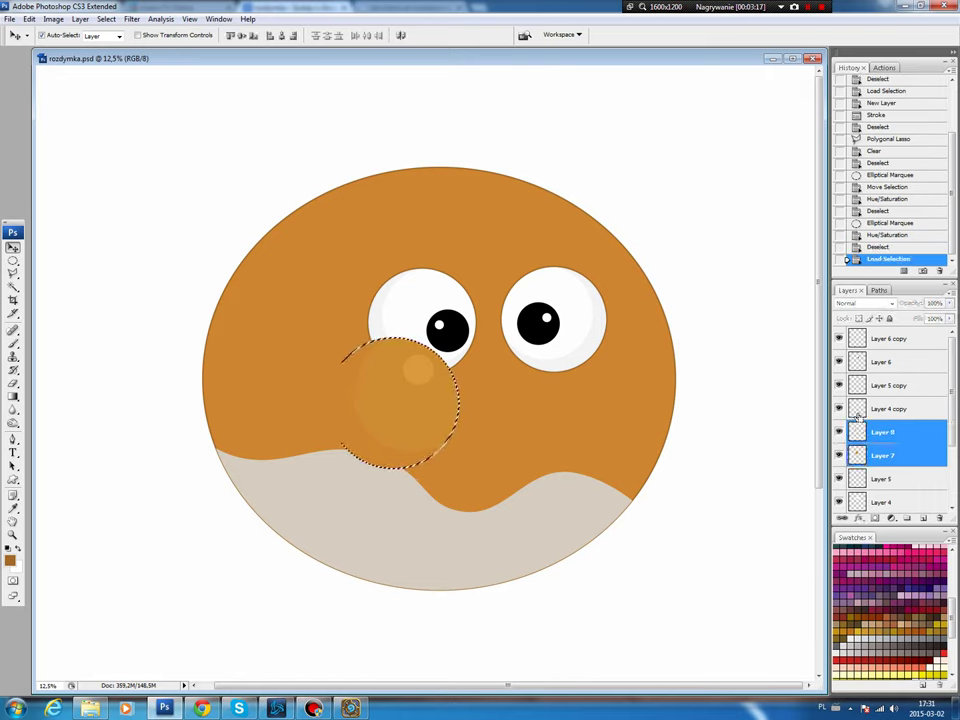
{"action": "left_click", "coordinate": [857, 455], "text": "ctrl"}
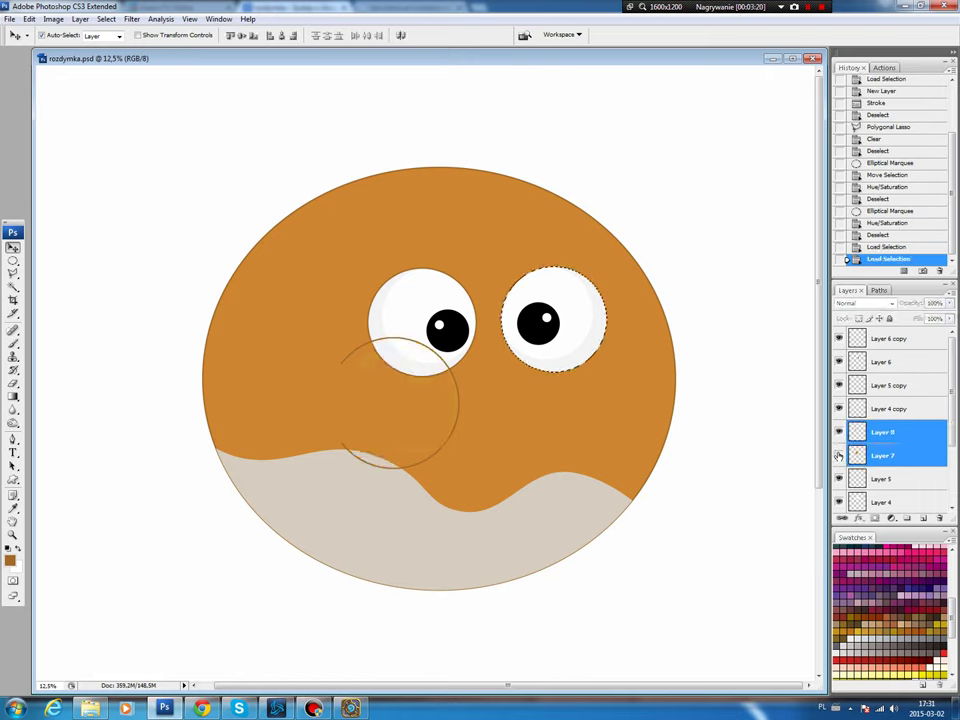
{"action": "key", "text": "ctrl+d"}
{"action": "left_click", "coordinate": [842, 518]}
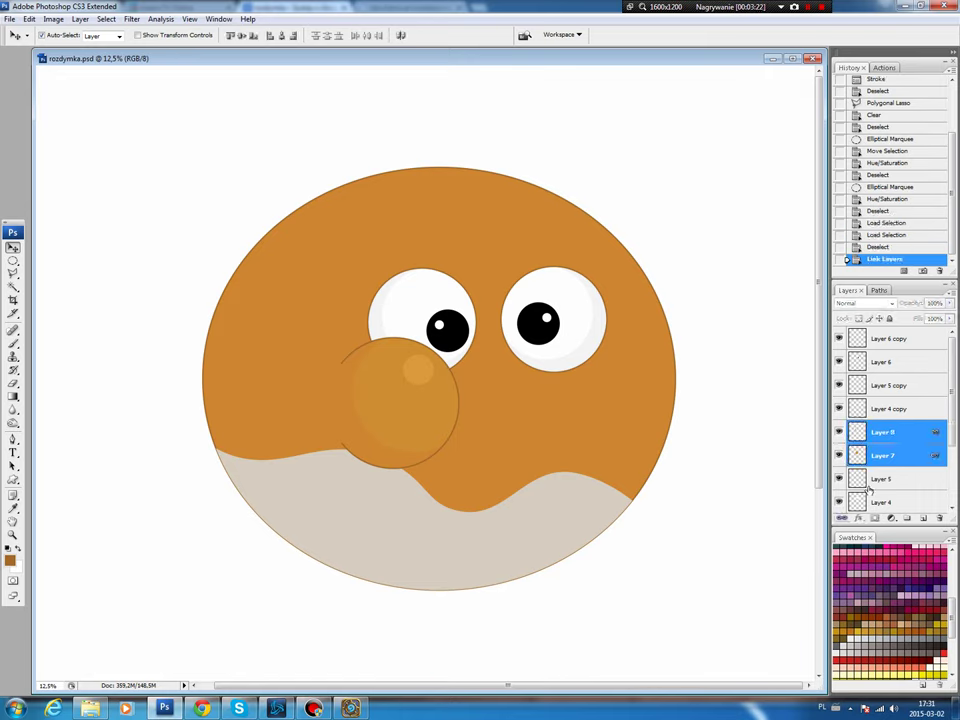
{"action": "key", "text": "ctrl+j"}
{"action": "mouse_move", "coordinate": [457, 382]}
{"action": "left_mouse_down"}
{"action": "mouse_move", "coordinate": [454, 435]}
{"action": "mouse_move", "coordinate": [668, 415]}
{"action": "mouse_move", "coordinate": [660, 411]}
{"action": "left_mouse_up"}
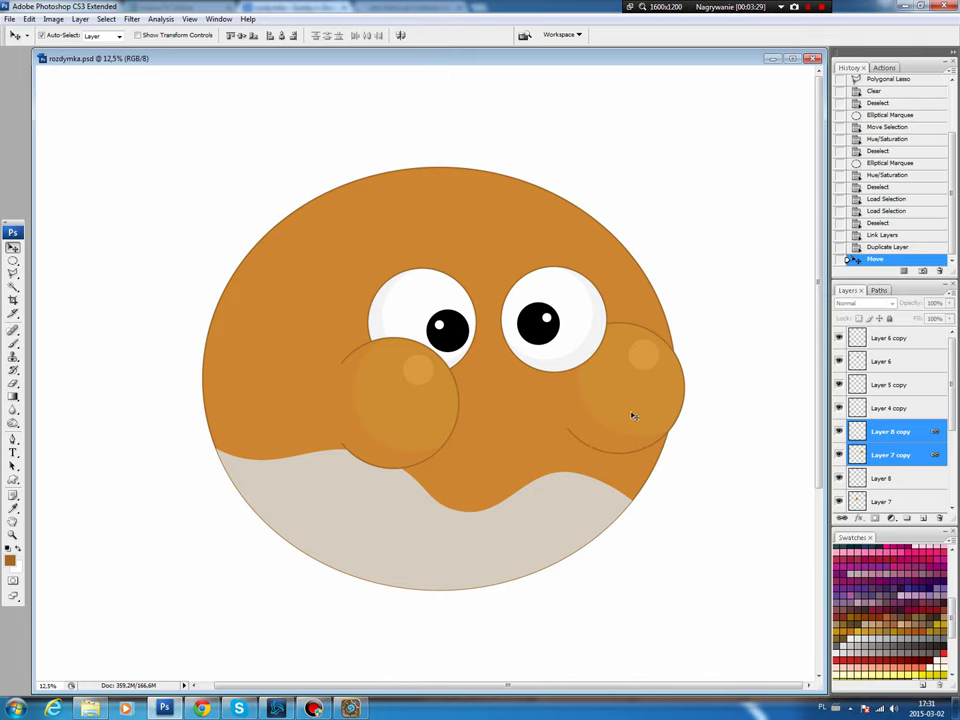
{"action": "left_click", "coordinate": [907, 431]}
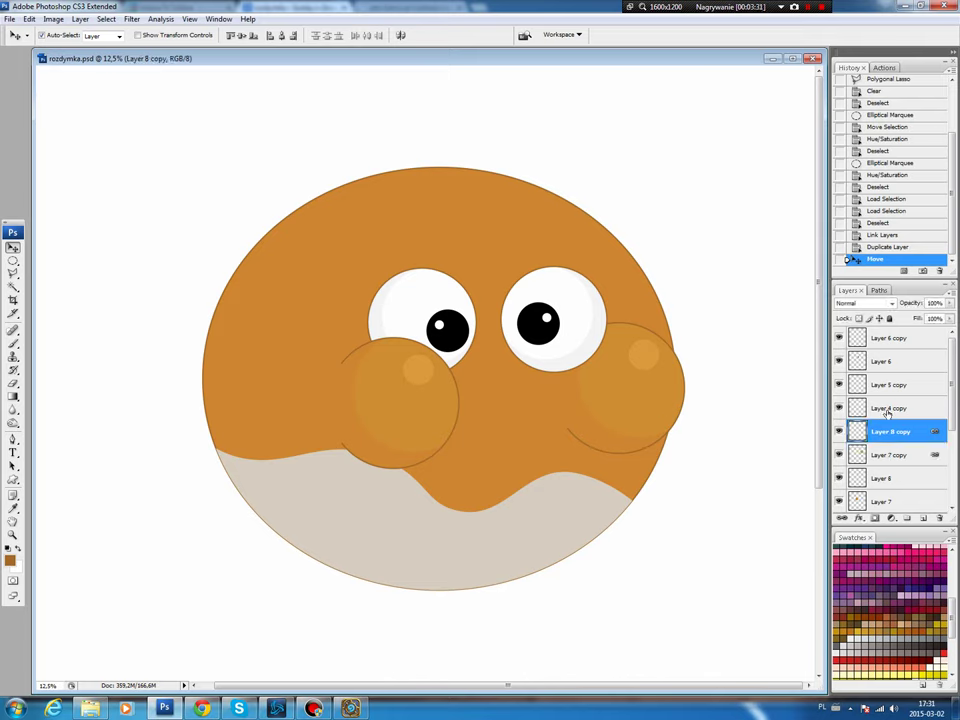
{"action": "key", "text": "m"}
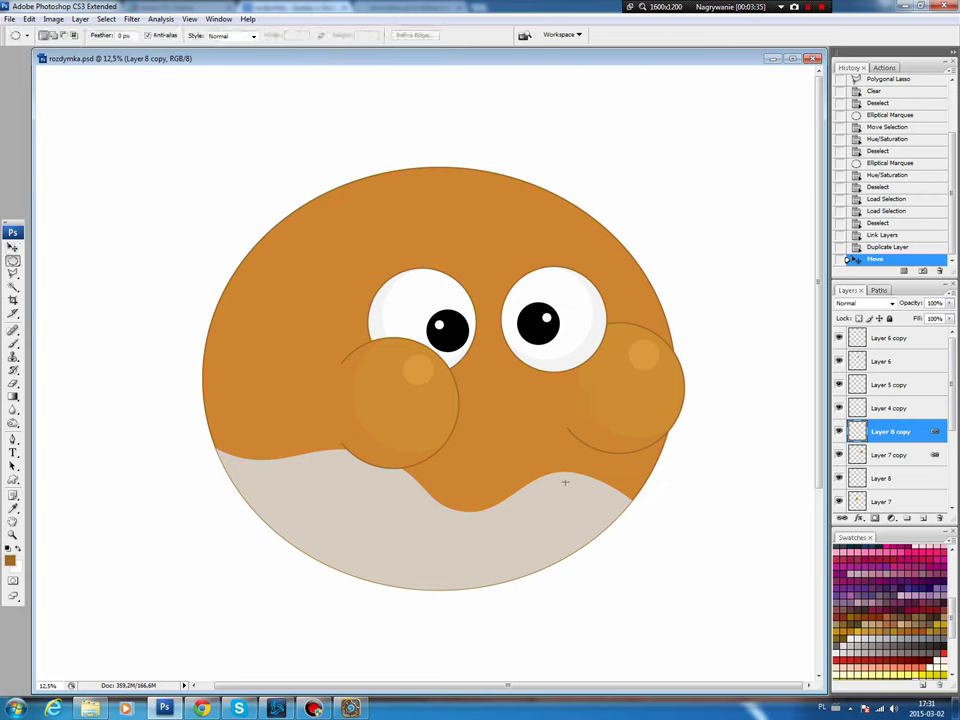
- Fill a circle between the cheeks with red-orange on a new Layer 9
{"action": "left_click_drag", "start_coordinate": [567, 484], "coordinate": [457, 365]}
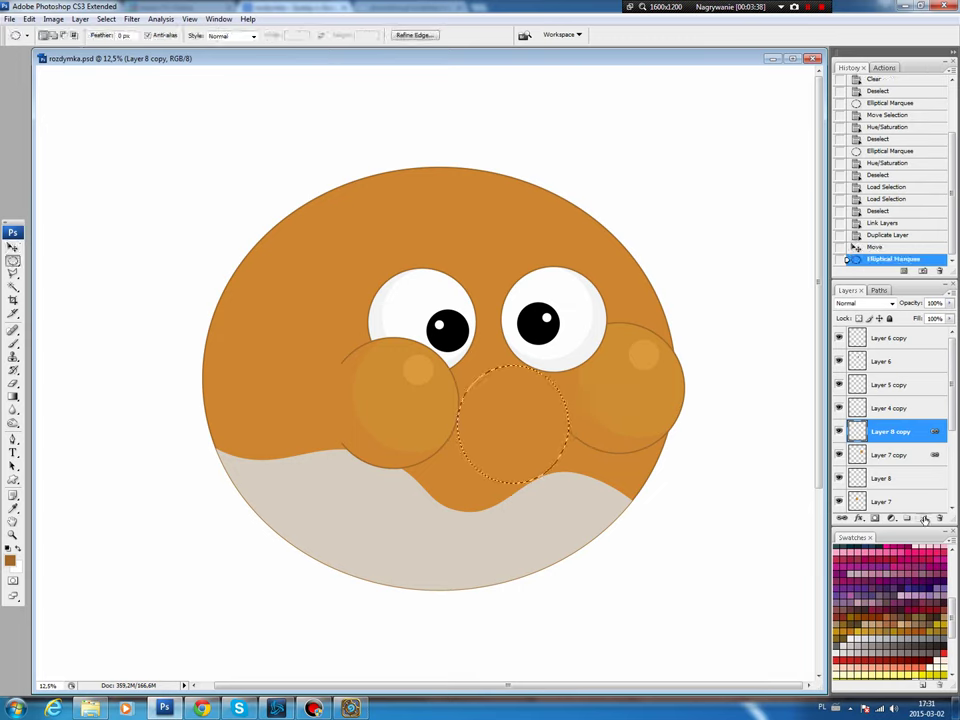
{"action": "left_click", "coordinate": [924, 518]}
{"action": "key", "text": "b"}
{"action": "left_click_drag", "start_coordinate": [953, 613], "coordinate": [953, 555]}
{"action": "left_click", "coordinate": [860, 555]}
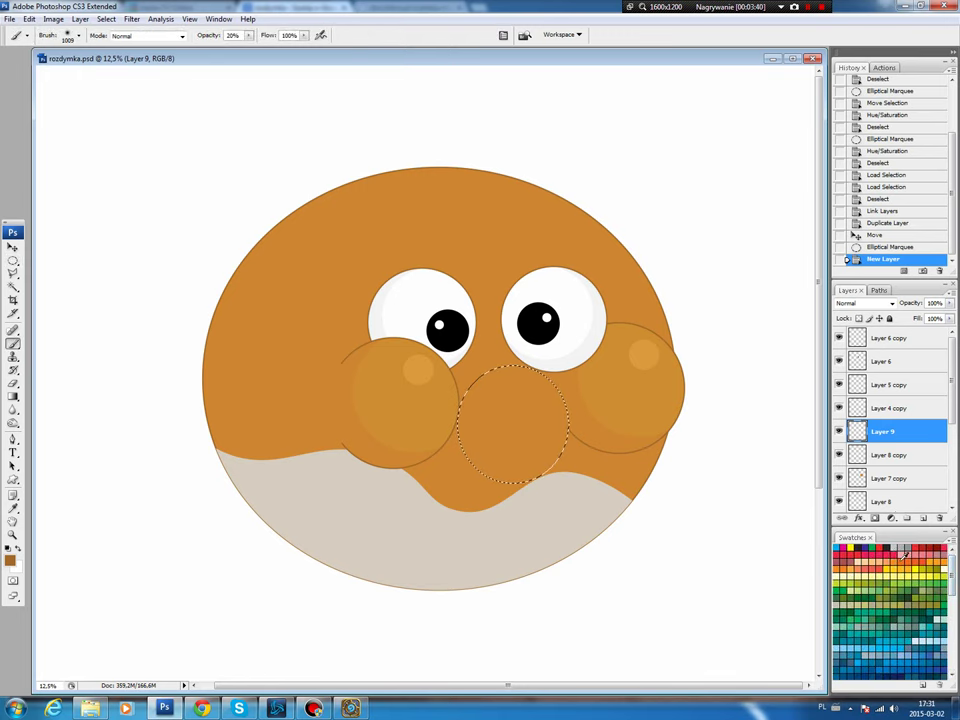
{"action": "key", "text": "alt+BackSpace"}
{"action": "key", "text": "ctrl+d"}
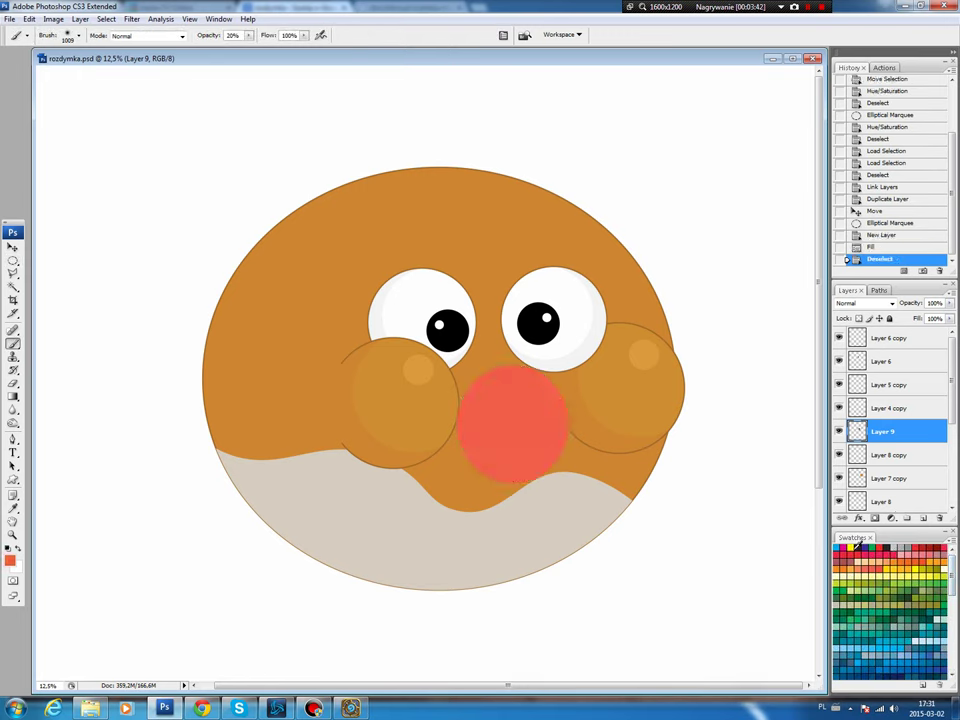
- Delete the circle's top half and shrink the resulting half-round mouth slightly
{"action": "left_click_drag", "start_coordinate": [13, 260], "coordinate": [80, 259]}
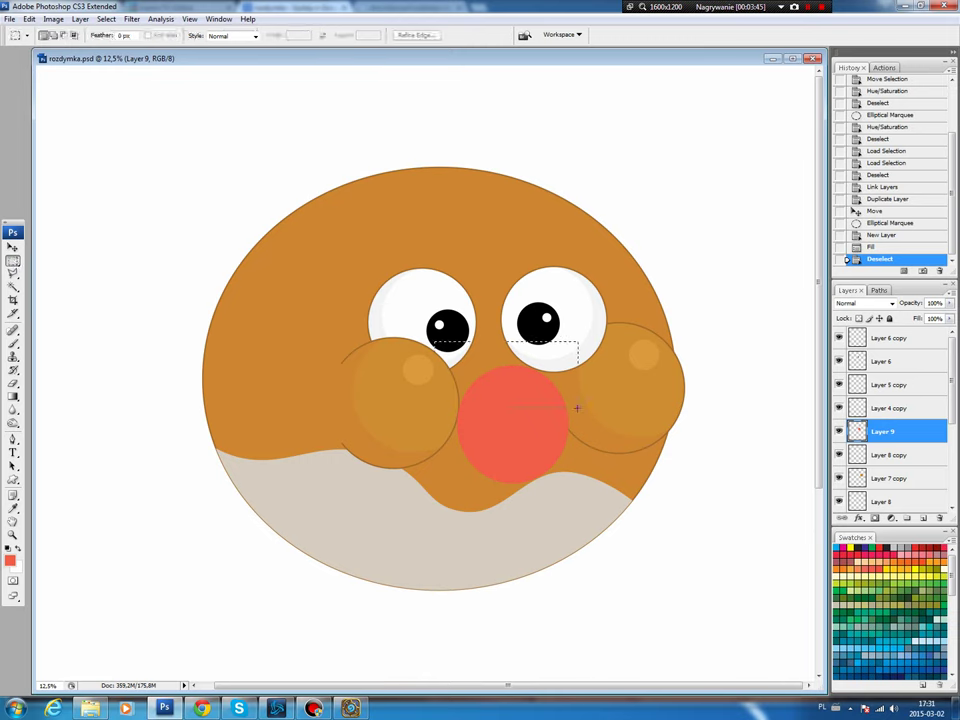
{"action": "left_click_drag", "start_coordinate": [576, 401], "coordinate": [575, 398]}
{"action": "key", "text": "Delete"}
{"action": "key", "text": "ctrl+d"}
{"action": "key", "text": "ctrl+t"}
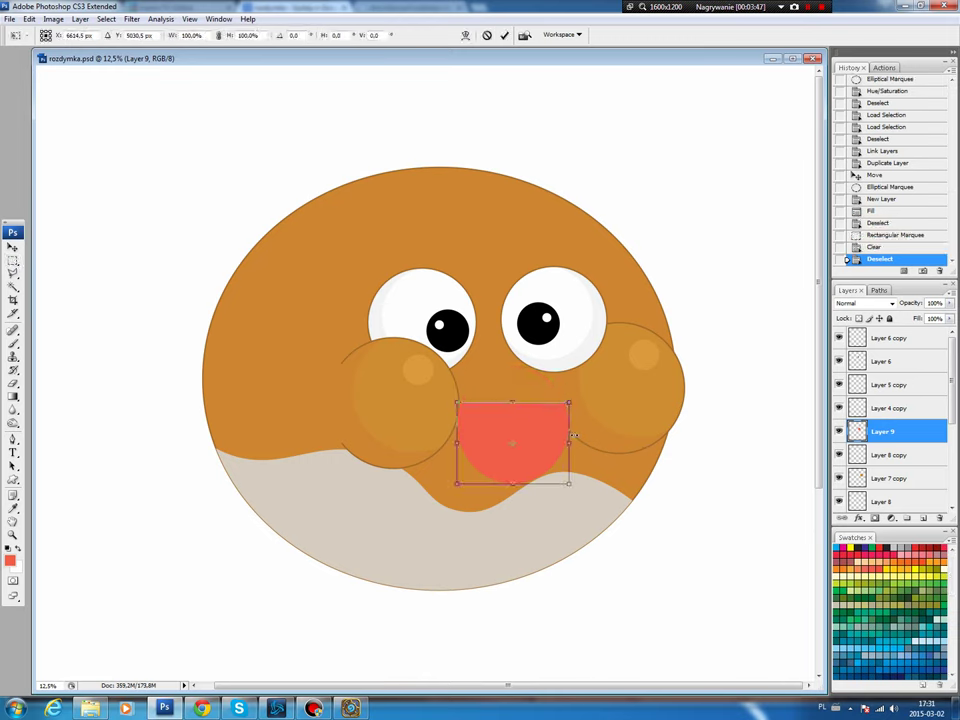
{"action": "left_click_drag", "start_coordinate": [572, 484], "coordinate": [552, 478]}
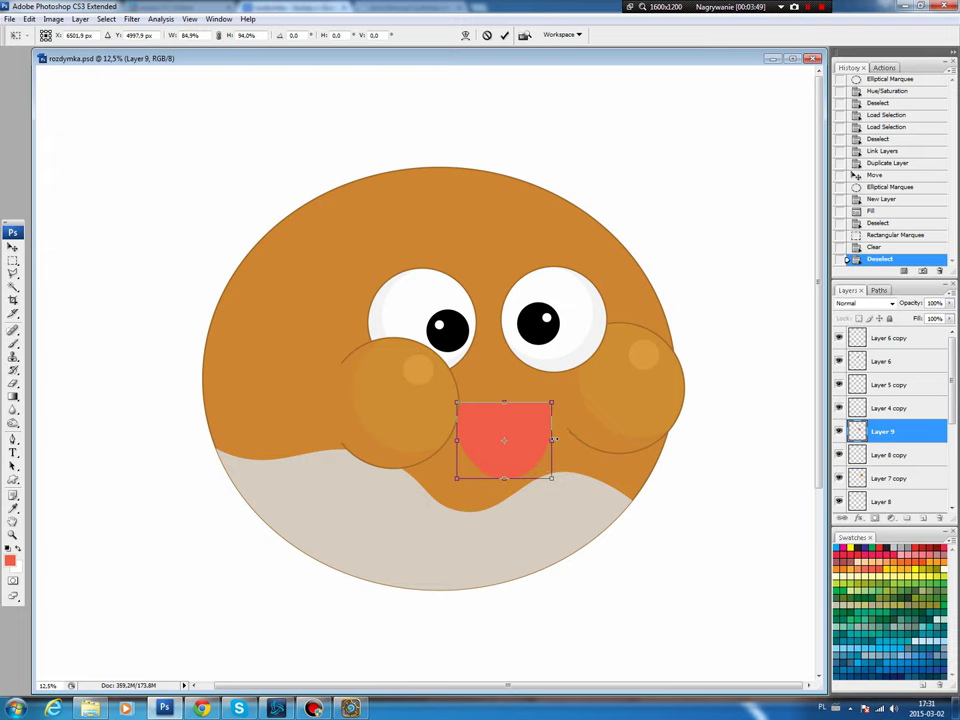
{"action": "key", "text": "Return"}
- Raise the mouth slightly, send it below the cheek layers, and nudge the right cheek inward
{"action": "key", "text": "v"}
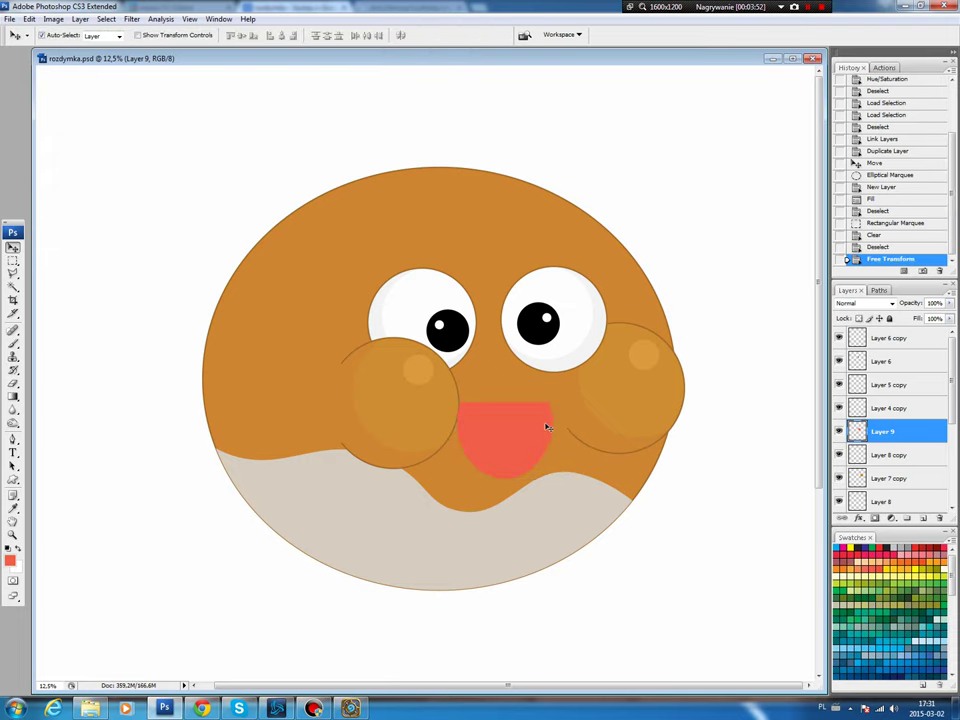
{"action": "left_click_drag", "start_coordinate": [504, 441], "coordinate": [504, 435]}
{"action": "left_click_drag", "start_coordinate": [882, 431], "coordinate": [884, 510]}
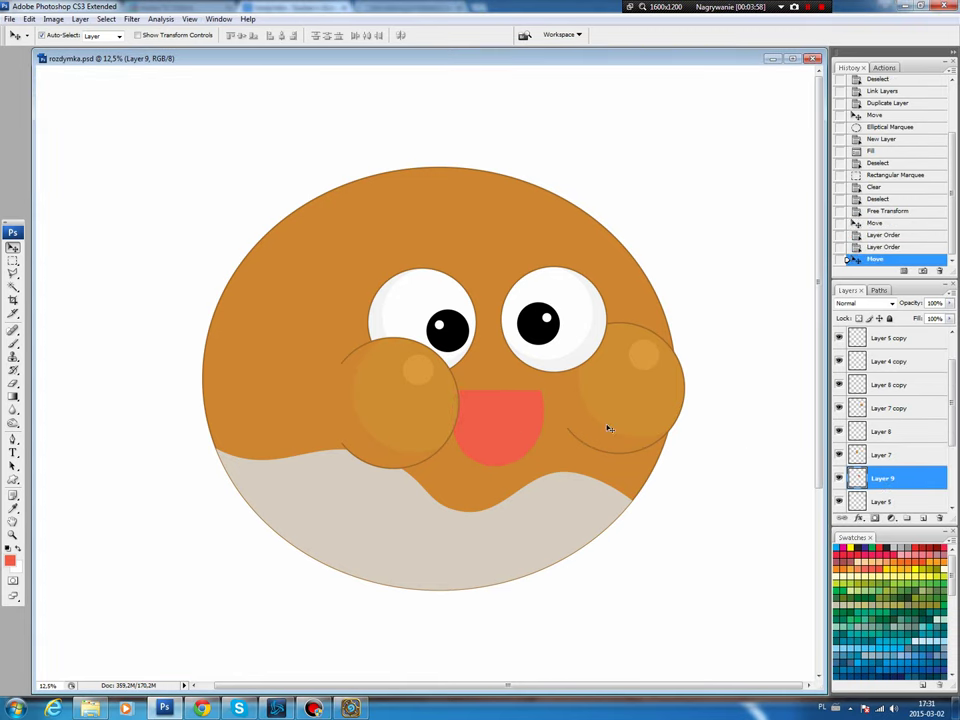
{"action": "mouse_move", "coordinate": [636, 418]}
{"action": "left_mouse_down"}
{"action": "mouse_move", "coordinate": [617, 425]}
{"action": "mouse_move", "coordinate": [634, 424]}
{"action": "left_mouse_up"}
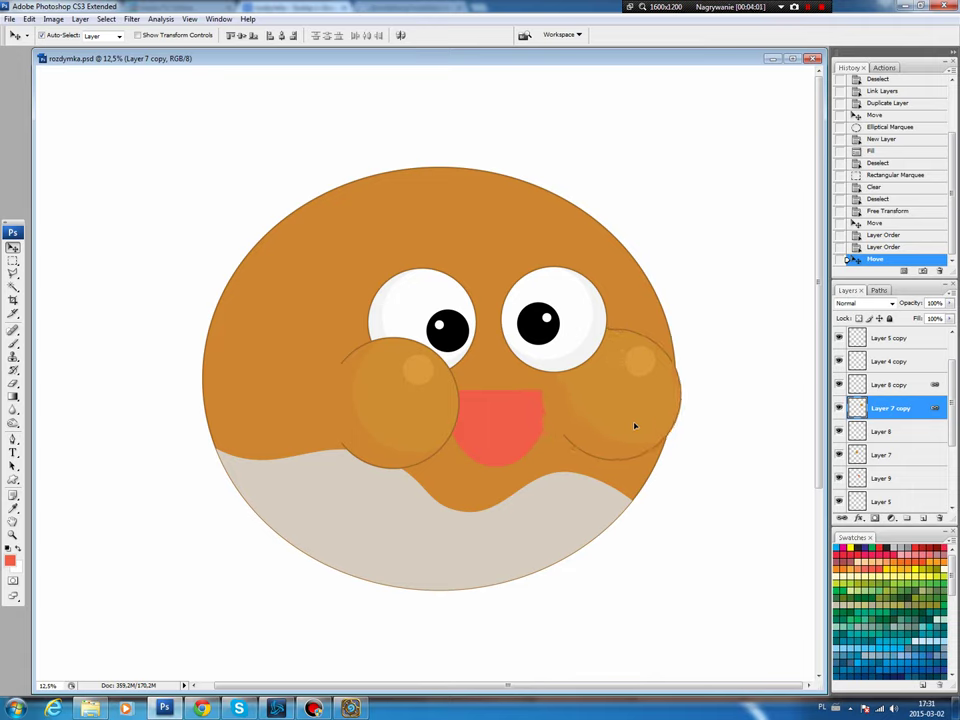
- Link the head and belly layers (Layers 2 and 3) and move them down-left
{"action": "left_click", "coordinate": [645, 299]}
{"action": "left_click", "coordinate": [857, 501], "text": "ctrl"}
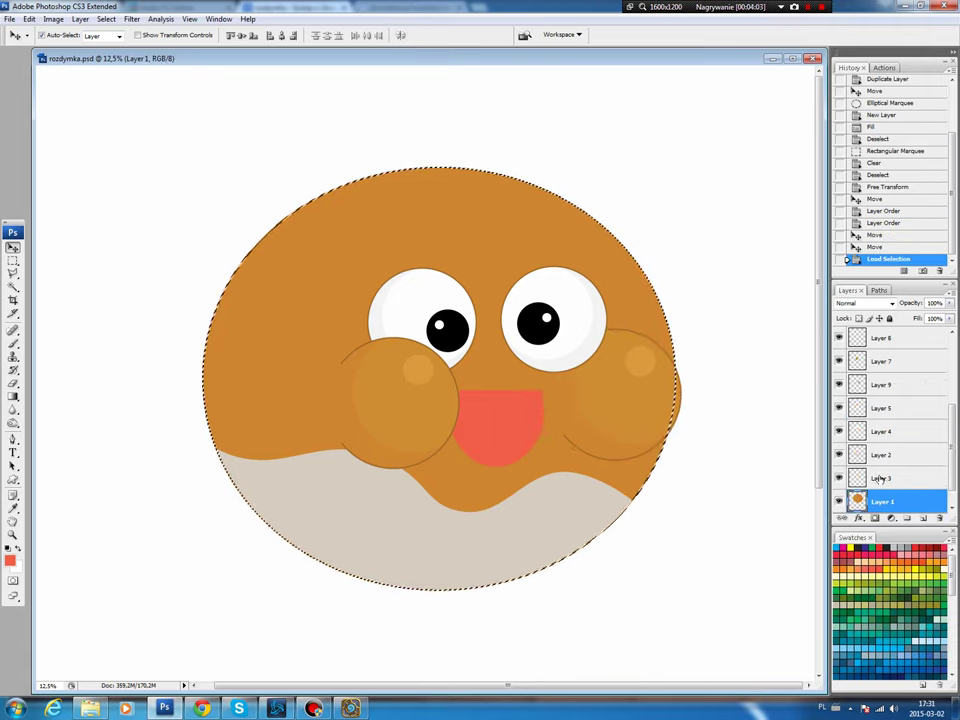
{"action": "left_click", "coordinate": [882, 478], "text": "ctrl"}
{"action": "left_click", "coordinate": [872, 453], "text": "ctrl"}
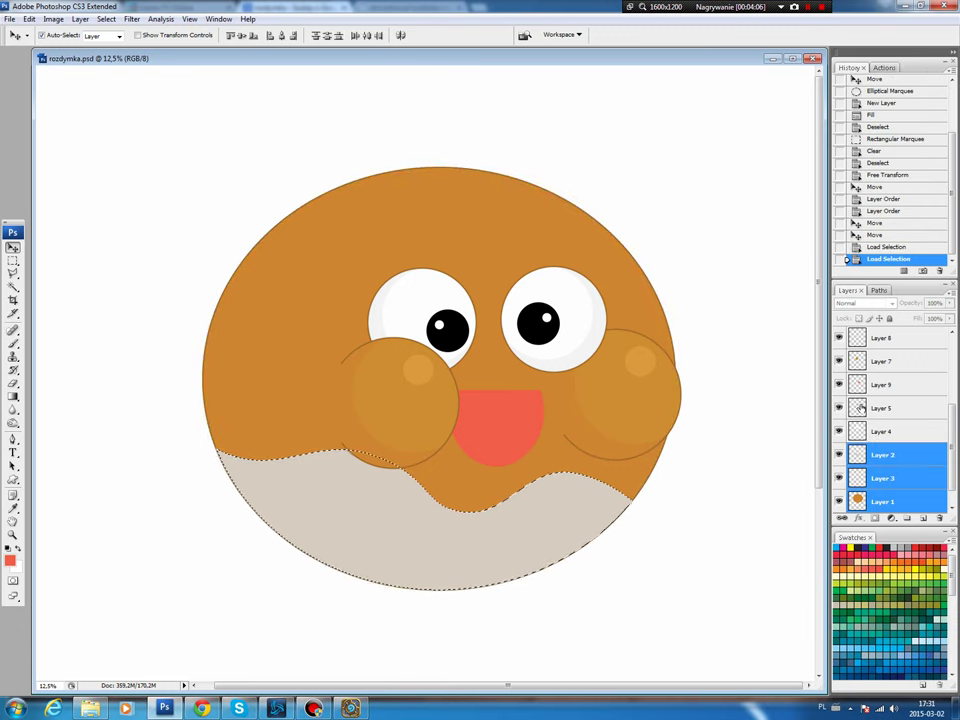
{"action": "left_click", "coordinate": [841, 518]}
{"action": "key", "text": "ctrl+d"}
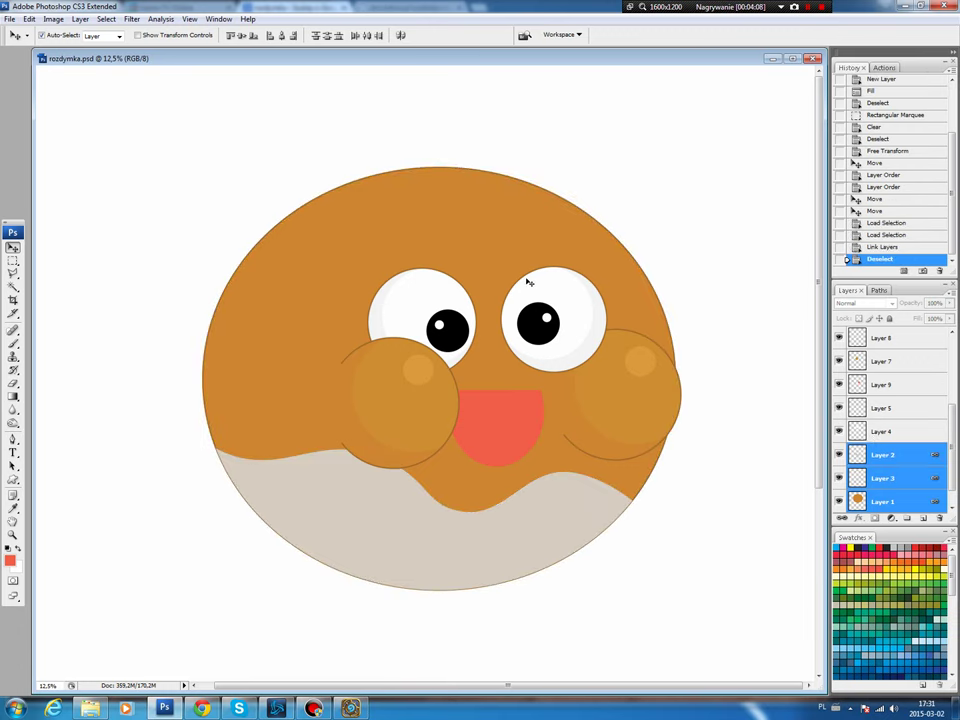
{"action": "mouse_move", "coordinate": [600, 283]}
{"action": "left_mouse_down"}
{"action": "mouse_move", "coordinate": [593, 311]}
{"action": "mouse_move", "coordinate": [620, 339]}
{"action": "left_mouse_up"}
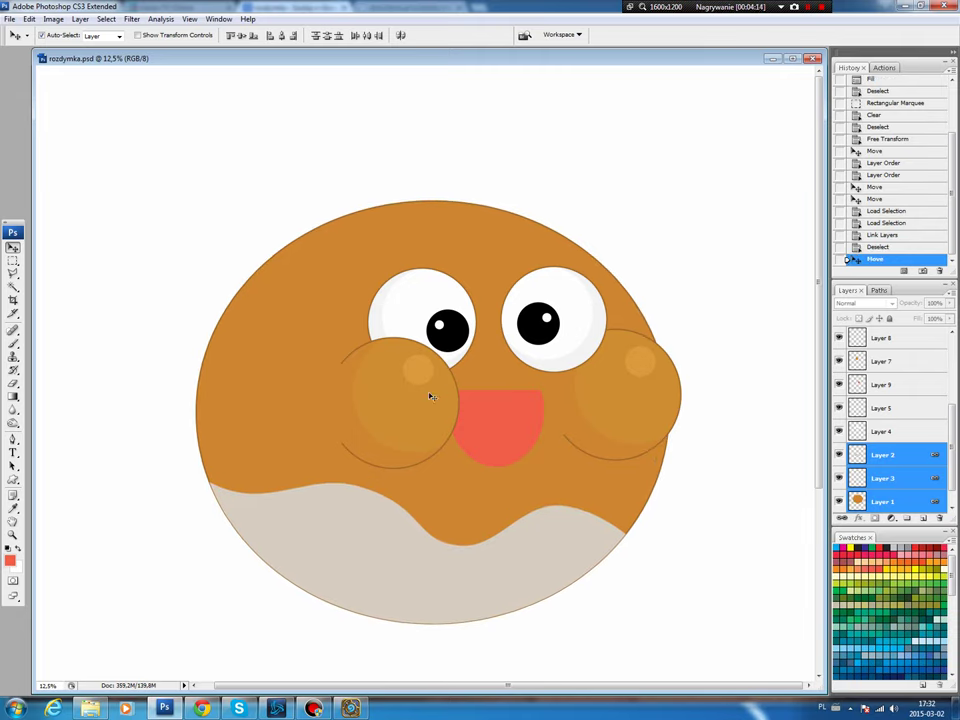
- Enlarge the left cheek to about 105% and move Layer 6 below Layer 7 copy
{"action": "left_click", "coordinate": [399, 414]}
{"action": "key", "text": "ctrl+t"}
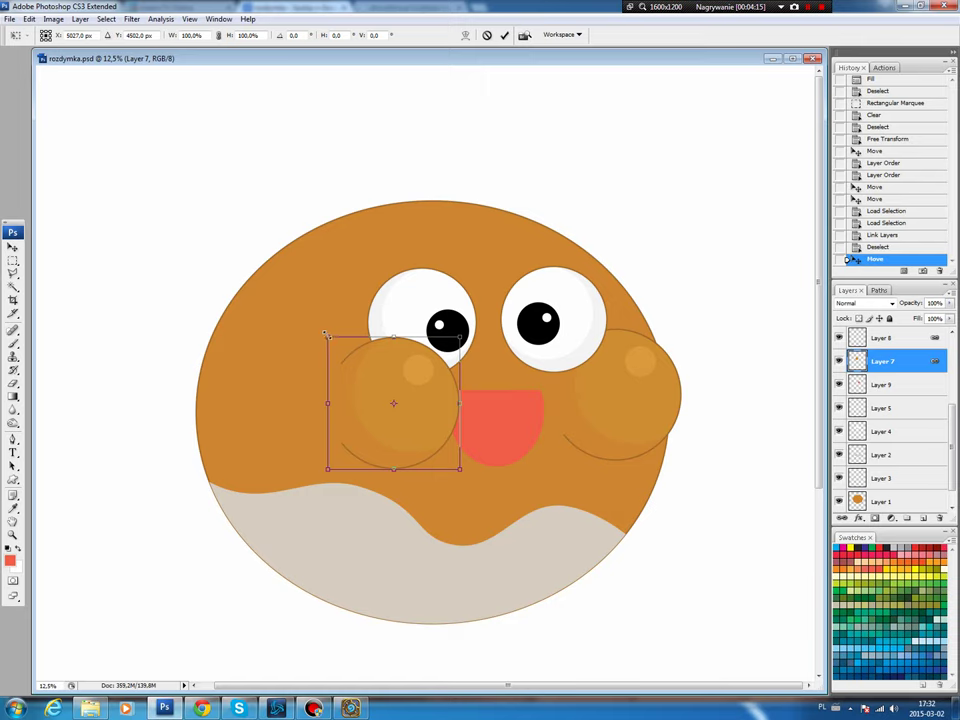
{"action": "left_click_drag", "start_coordinate": [325, 333], "coordinate": [303, 300]}
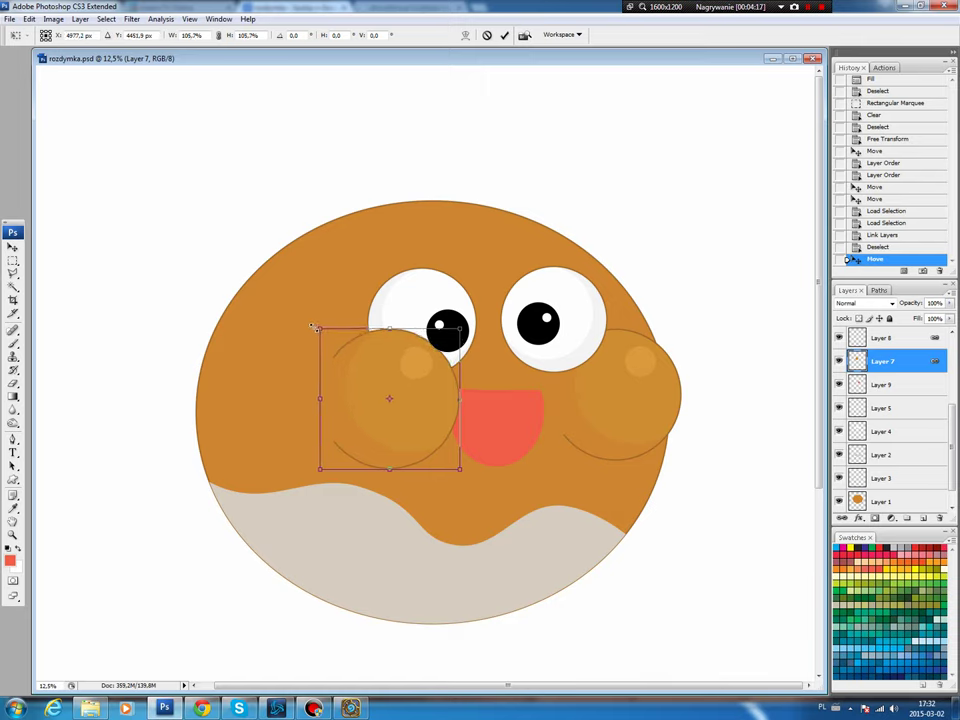
{"action": "key", "text": "Return"}
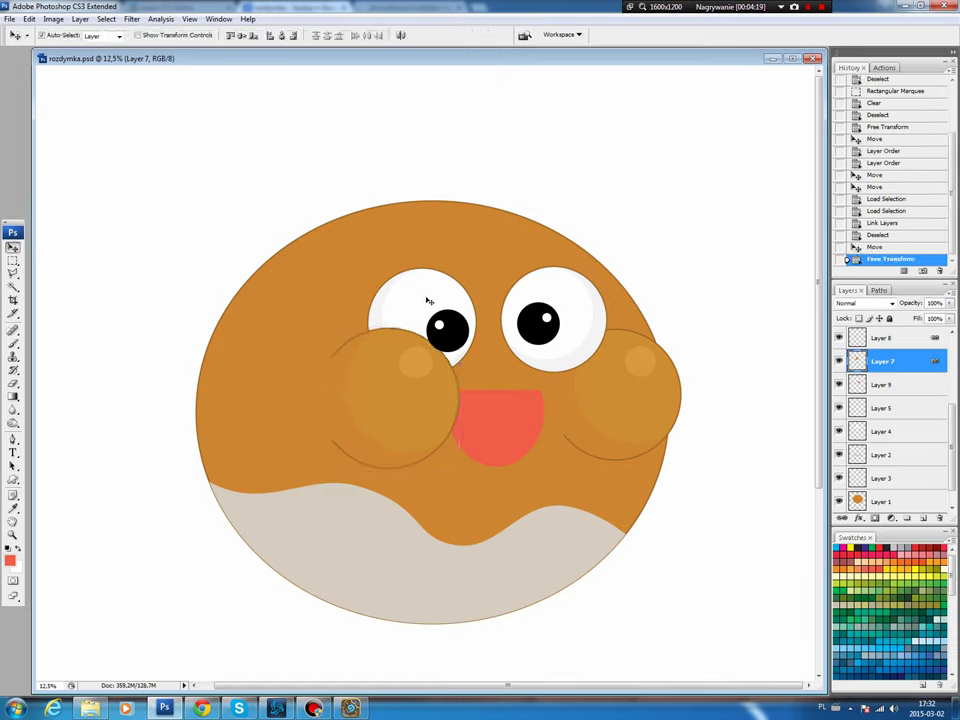
{"action": "left_click", "coordinate": [328, 244]}
{"action": "left_click_drag", "start_coordinate": [913, 353], "coordinate": [900, 487]}
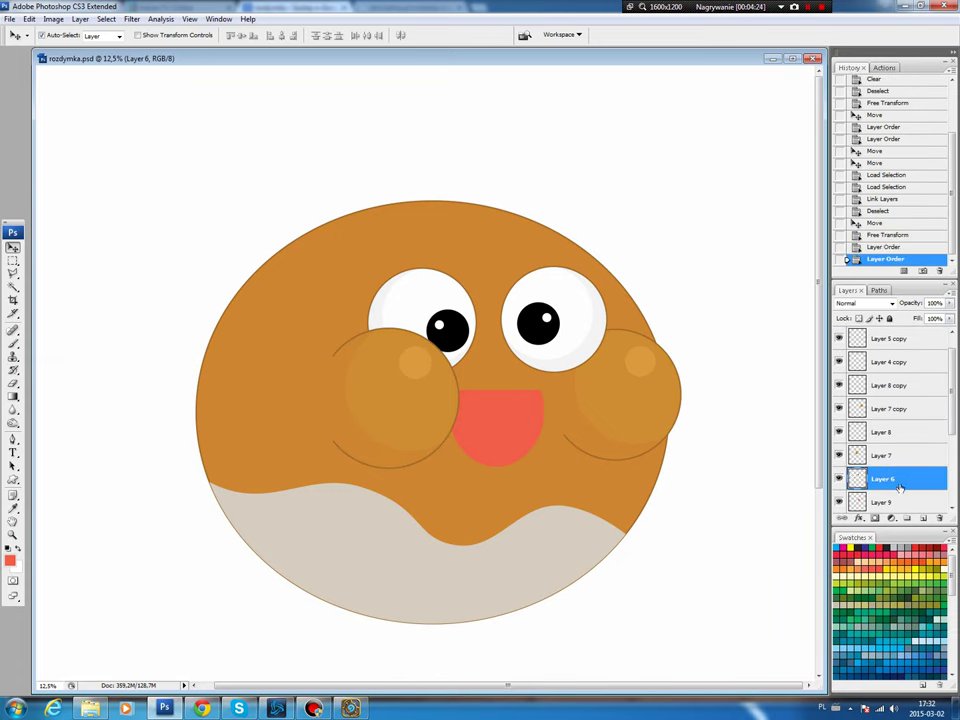
- Reposition the right pupil and right cheek, shift the right eye about 10 px right, nudge the mouth
{"action": "left_click_drag", "start_coordinate": [546, 333], "coordinate": [557, 348]}
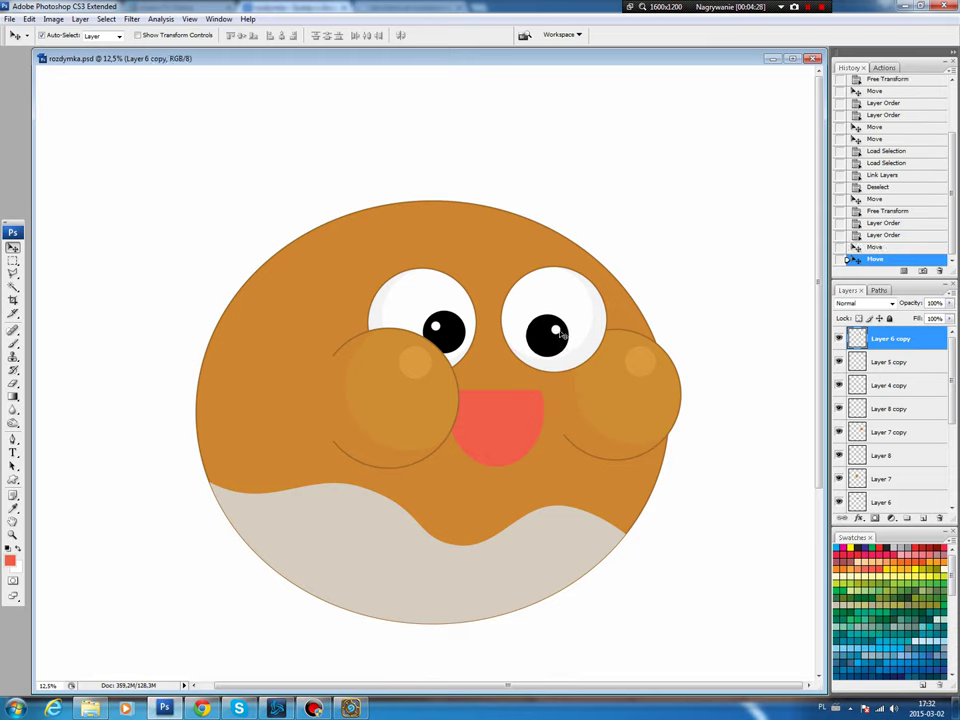
{"action": "mouse_move", "coordinate": [634, 399]}
{"action": "left_mouse_down"}
{"action": "mouse_move", "coordinate": [634, 413]}
{"action": "mouse_move", "coordinate": [641, 409]}
{"action": "left_mouse_up"}
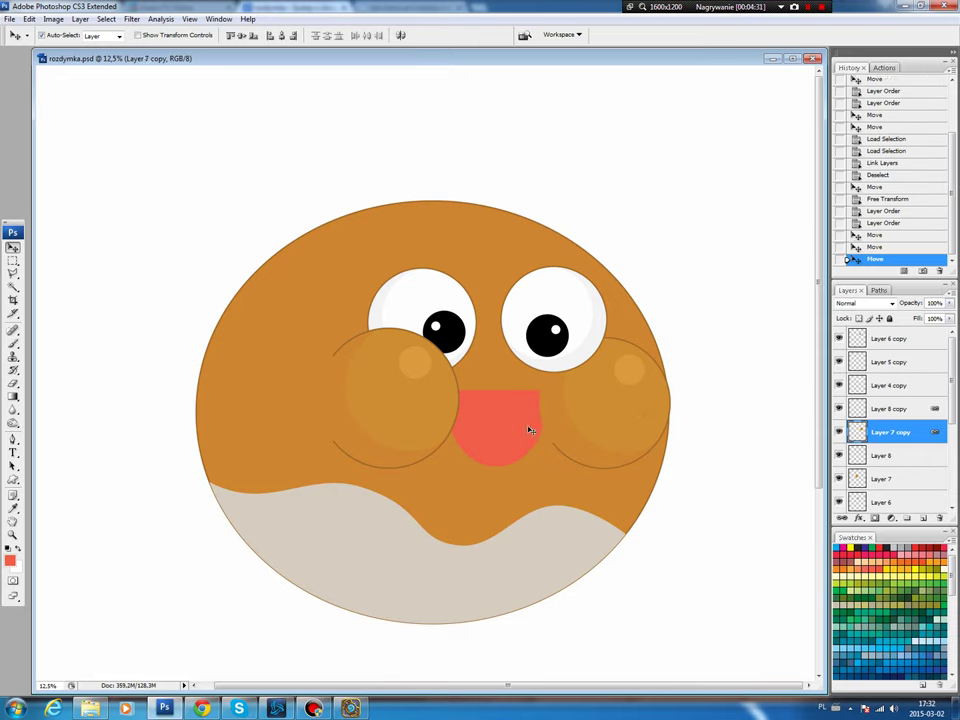
{"action": "left_click", "coordinate": [545, 431]}
{"action": "left_click", "coordinate": [606, 418]}
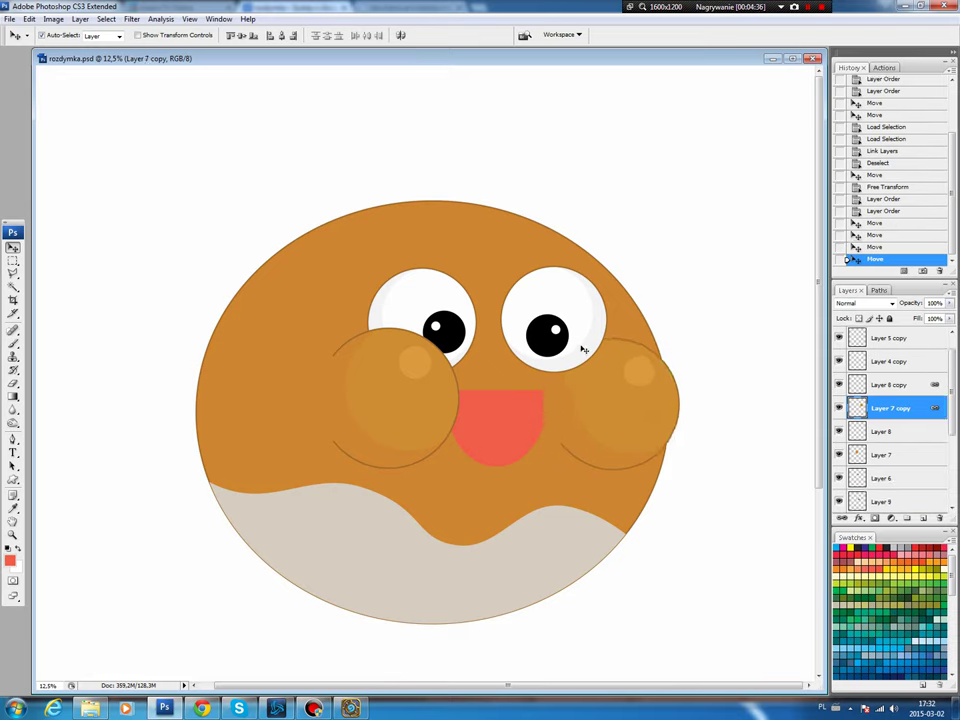
{"action": "mouse_move", "coordinate": [583, 349]}
{"action": "left_mouse_down"}
{"action": "mouse_move", "coordinate": [594, 343]}
{"action": "mouse_move", "coordinate": [537, 336]}
{"action": "left_mouse_up"}
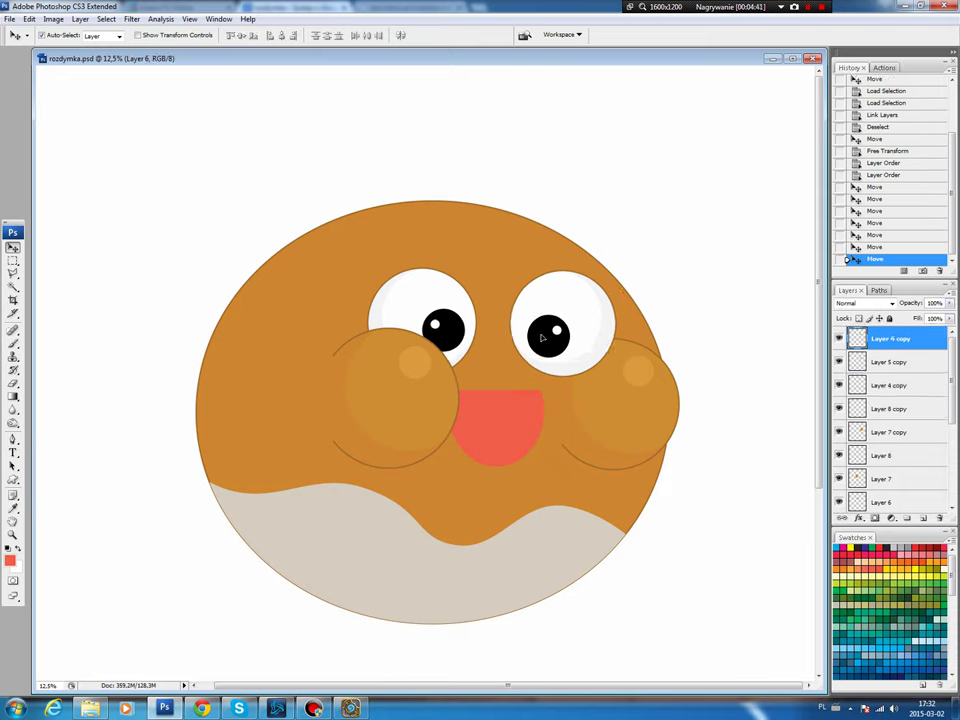
{"action": "left_click", "coordinate": [512, 435]}
{"action": "left_click_drag", "start_coordinate": [514, 433], "coordinate": [517, 421]}
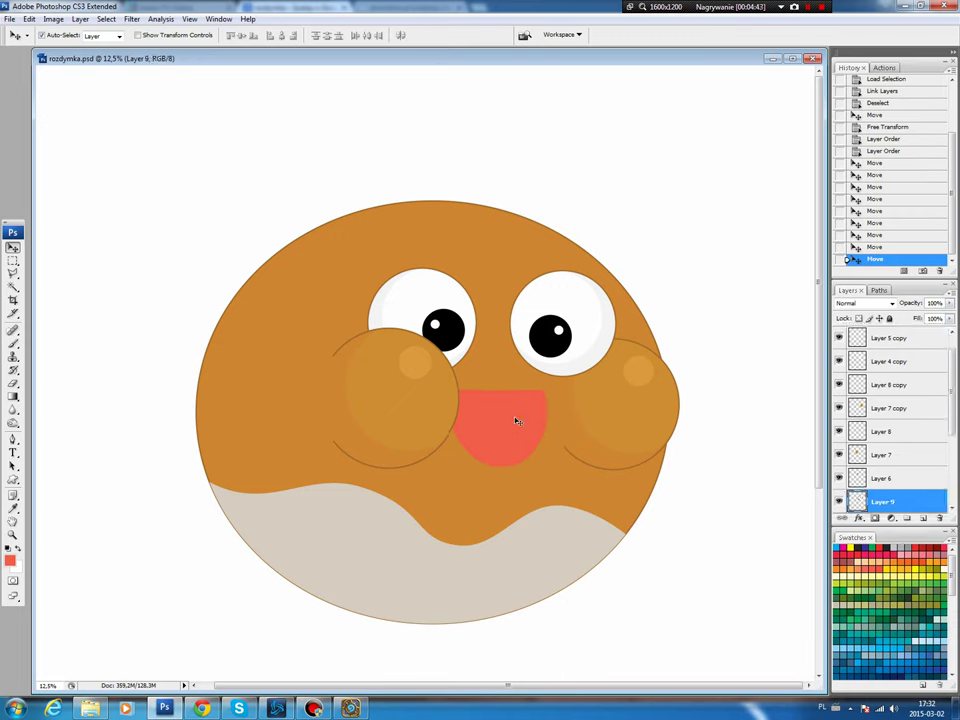
- Darken an oval over the mouth's lower-left part with Hue/Saturation lightness
{"action": "key", "text": "m"}
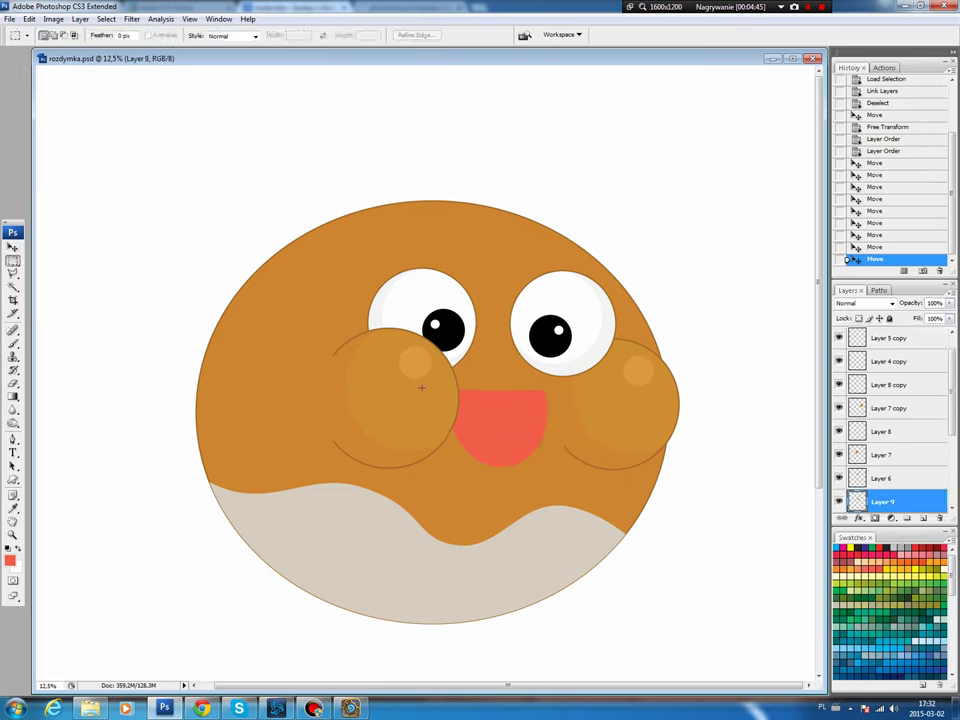
{"action": "left_click_drag", "start_coordinate": [13, 260], "coordinate": [60, 274]}
{"action": "left_click_drag", "start_coordinate": [532, 489], "coordinate": [506, 428]}
{"action": "key", "text": "i"}
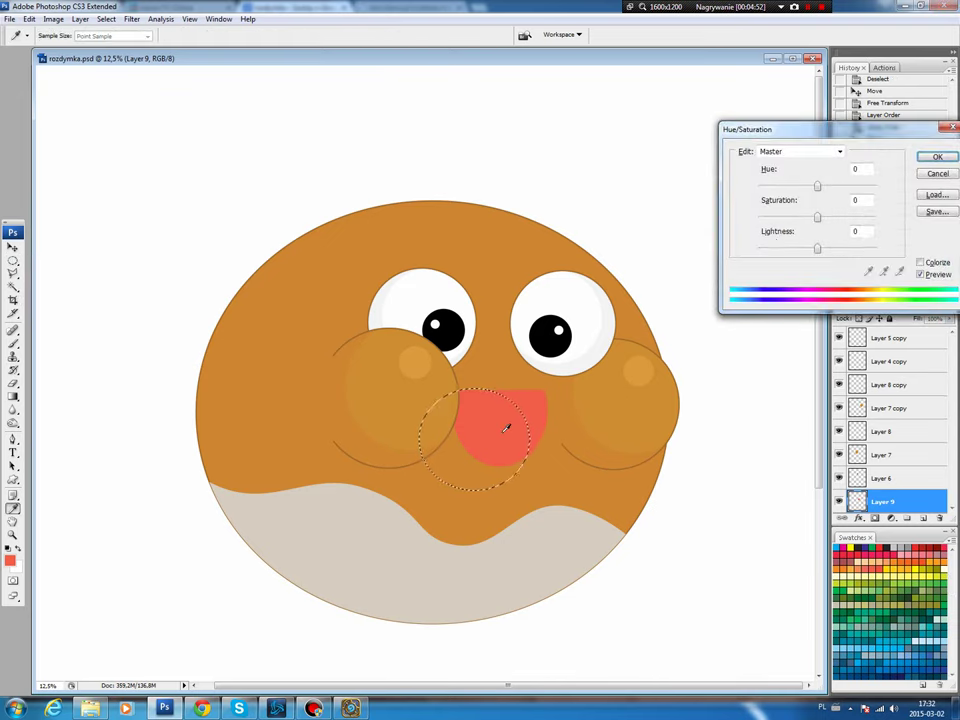
{"action": "left_click_drag", "start_coordinate": [817, 250], "coordinate": [826, 222]}
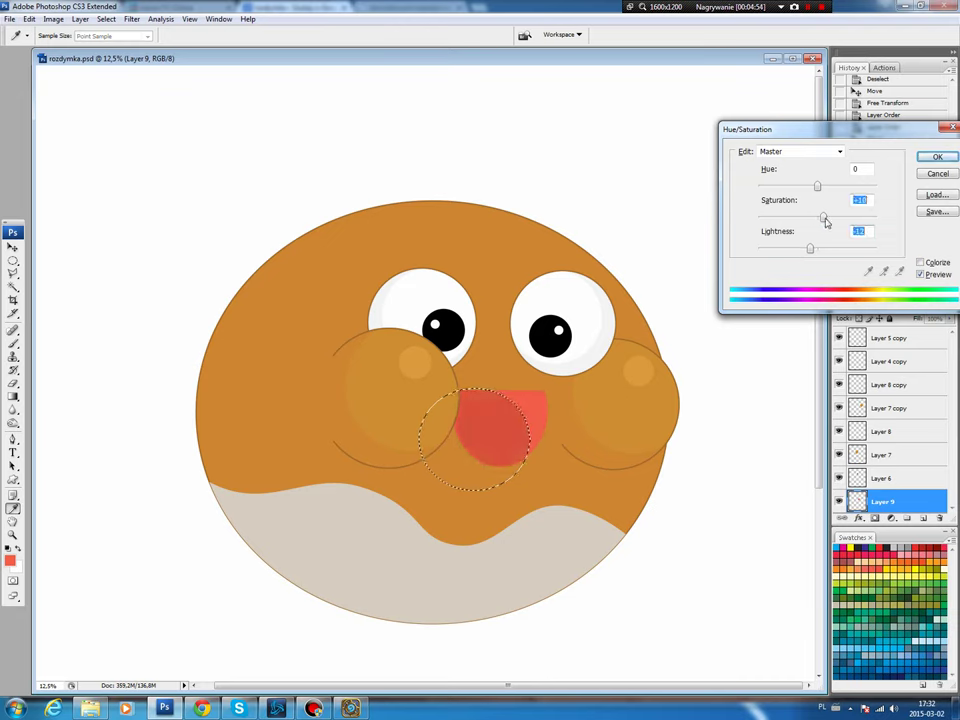
{"action": "left_click", "coordinate": [937, 157]}
{"action": "key", "text": "ctrl+d"}
- Stroke the mouth shape in dark brown on a new Layer 10
{"action": "key", "text": "b"}
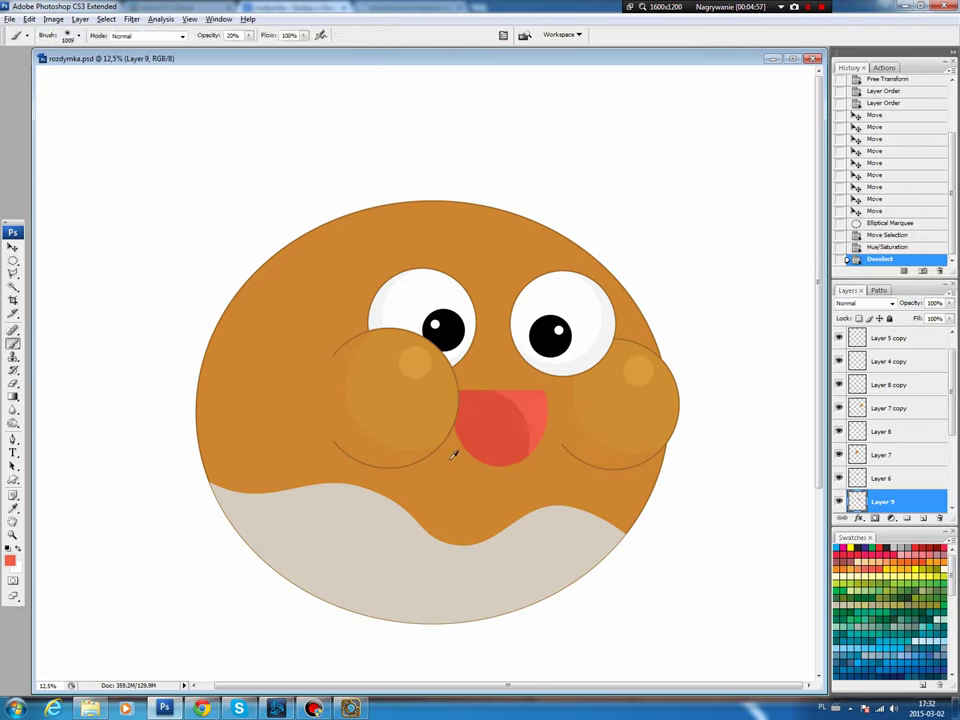
{"action": "left_click", "coordinate": [14, 558]}
{"action": "left_click", "coordinate": [610, 560]}
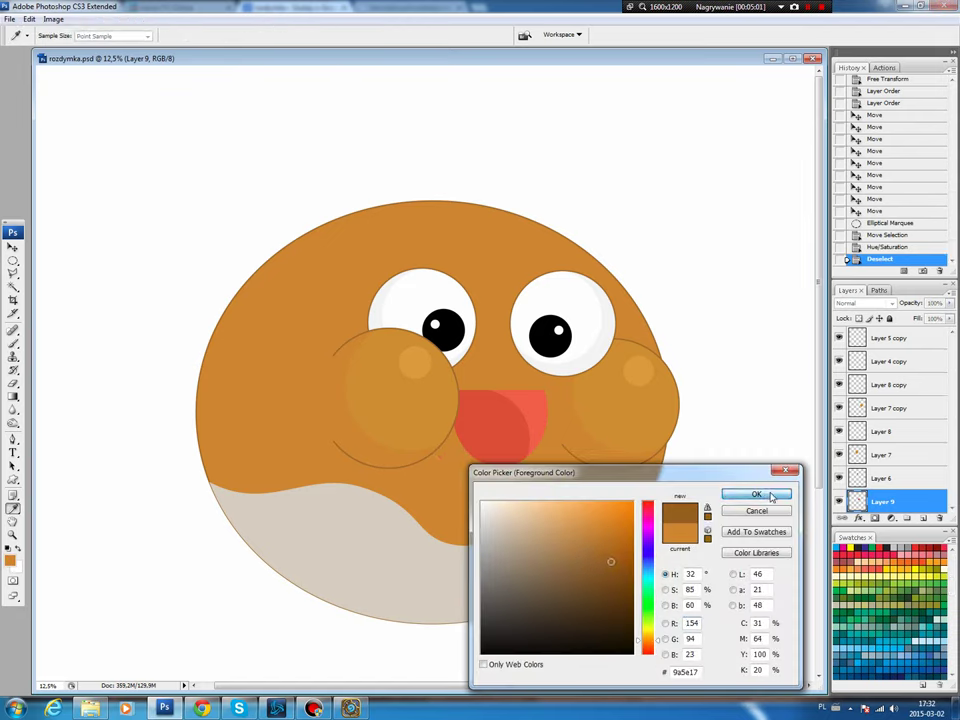
{"action": "left_click", "coordinate": [757, 495]}
{"action": "left_click", "coordinate": [857, 501], "text": "ctrl"}
{"action": "left_click", "coordinate": [907, 518]}
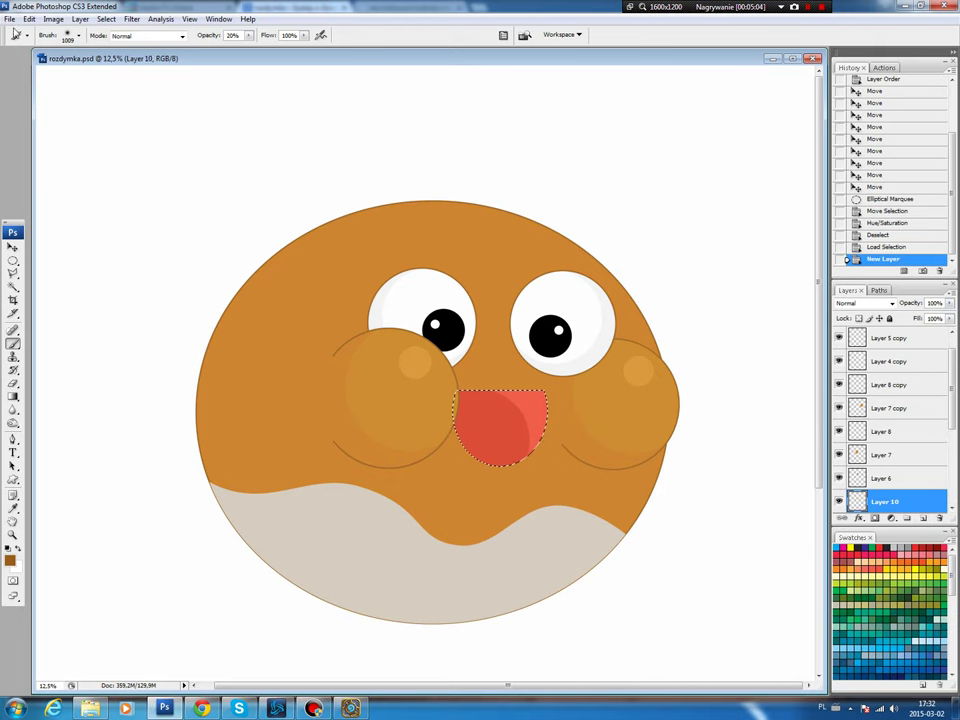
{"action": "left_click", "coordinate": [29, 19]}
{"action": "left_click", "coordinate": [40, 185]}
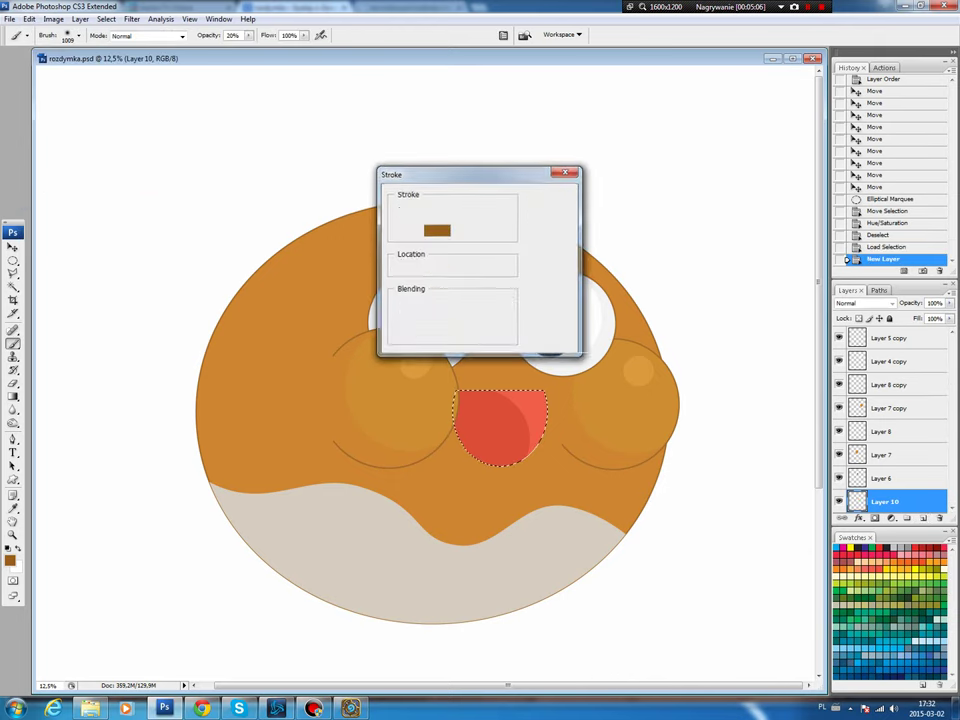
{"action": "key", "text": "Return"}
{"action": "key", "text": "ctrl+d"}
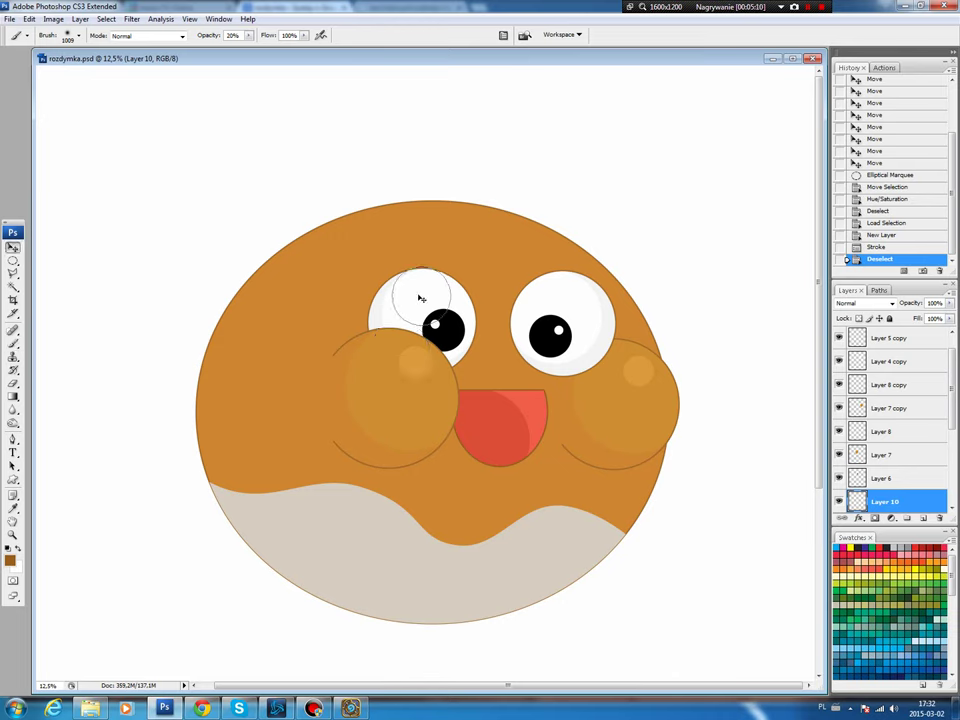
- Move the left eye up and right and nudge the right pupil down-left
{"action": "key", "text": "v"}
{"action": "left_click_drag", "start_coordinate": [418, 274], "coordinate": [437, 321]}
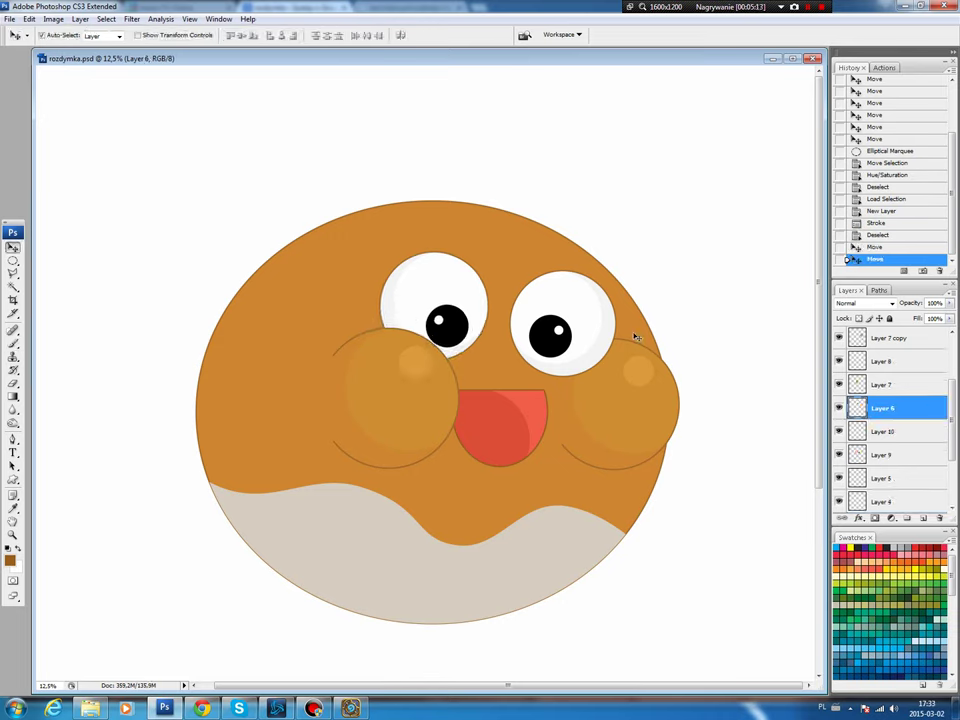
{"action": "left_click_drag", "start_coordinate": [550, 334], "coordinate": [540, 337]}
{"action": "left_click", "coordinate": [490, 417]}
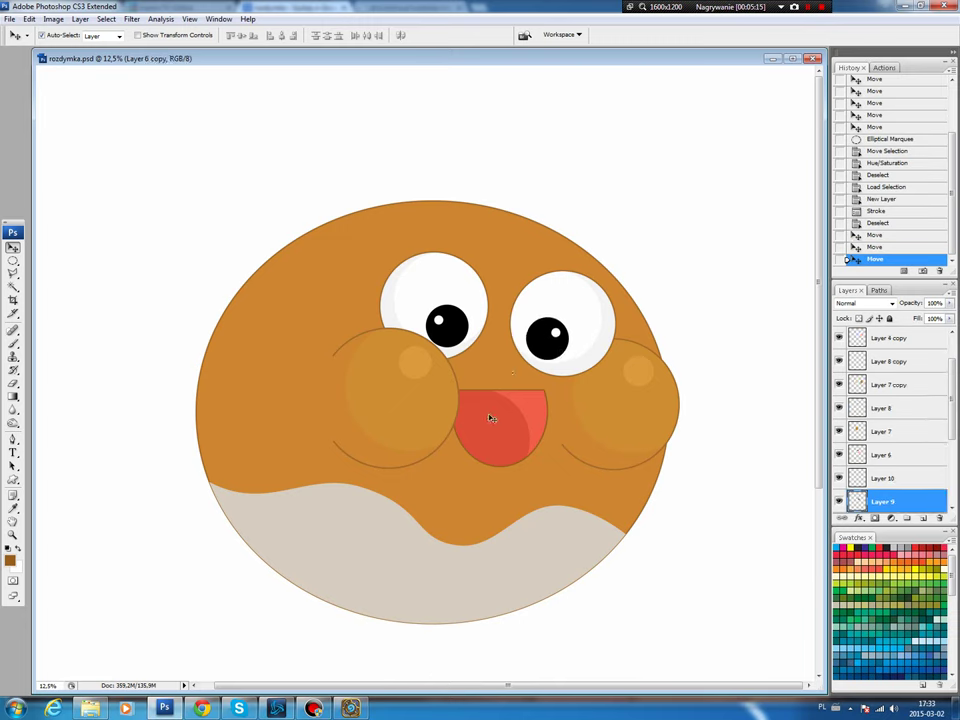
- Fill a round pink tongue shape over the lower mouth on new Layer 11
{"action": "key", "text": "m"}
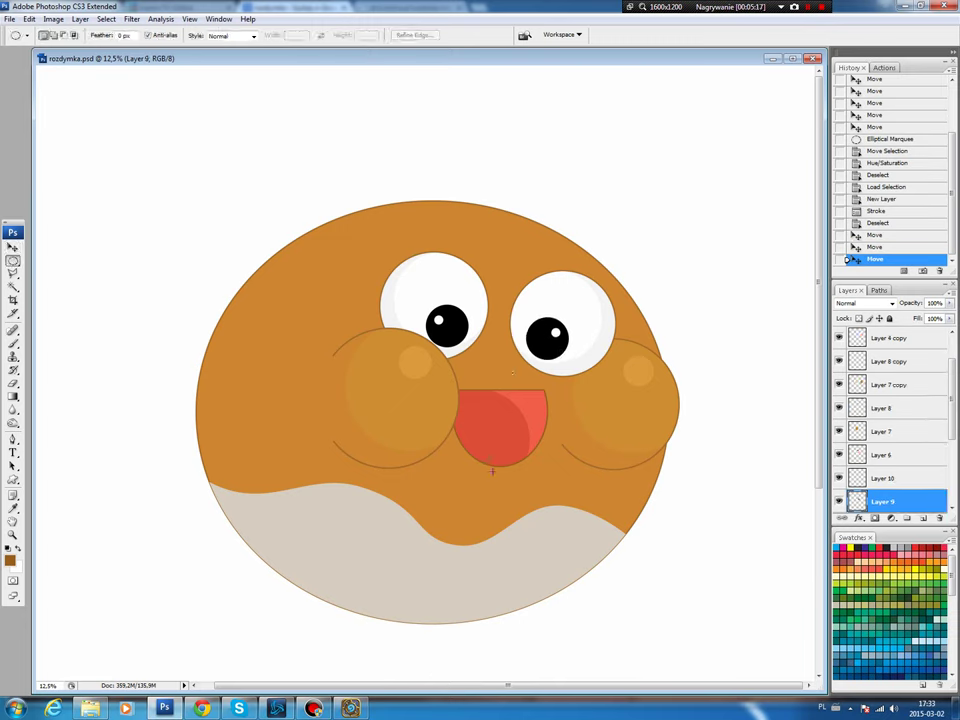
{"action": "mouse_move", "coordinate": [452, 416]}
{"action": "left_mouse_down"}
{"action": "mouse_move", "coordinate": [493, 465]}
{"action": "mouse_move", "coordinate": [475, 443]}
{"action": "left_mouse_up"}
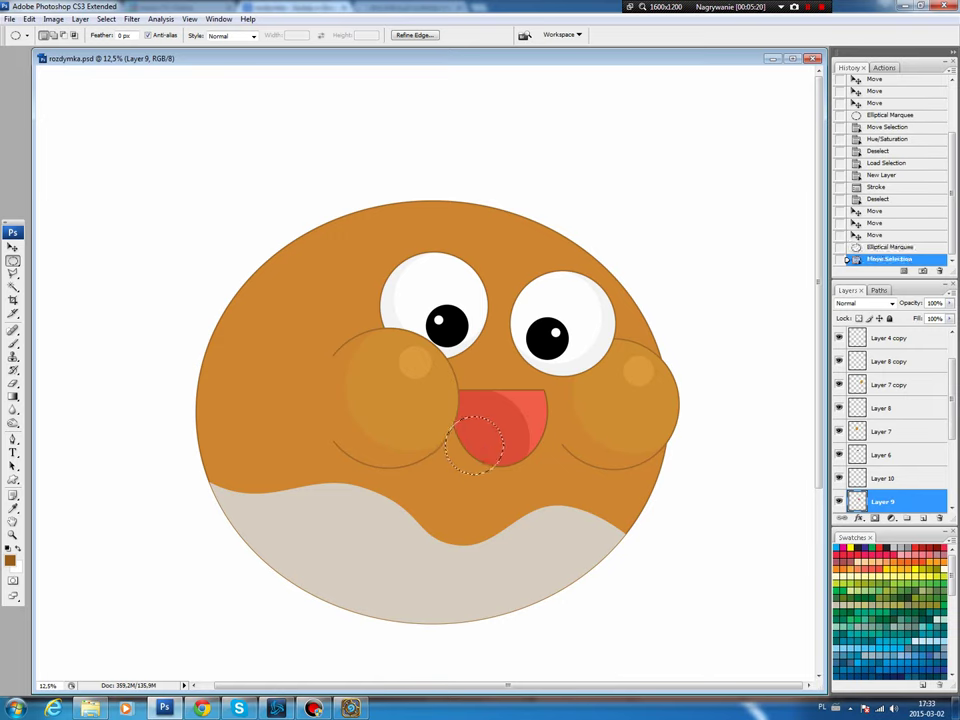
{"action": "left_click", "coordinate": [920, 519]}
{"action": "left_click", "coordinate": [905, 547]}
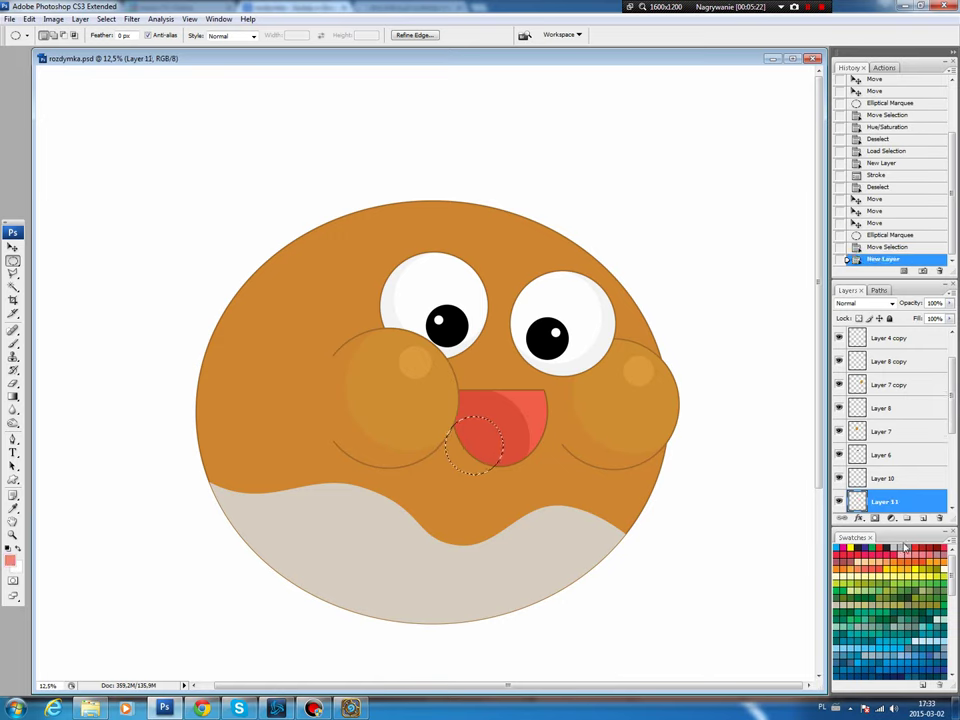
{"action": "key", "text": "alt+BackSpace"}
{"action": "key", "text": "ctrl+d"}
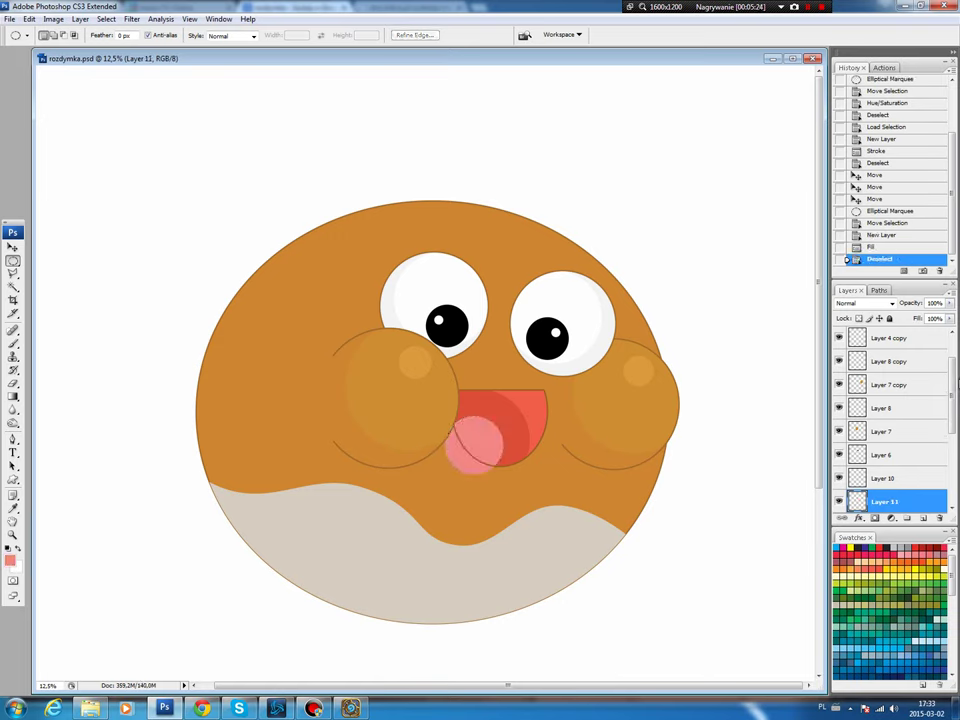
- Trim the pink tongue to the mouth shape using an inverted mouth selection
{"action": "scroll", "coordinate": [954, 393], "scroll_direction": "down", "scroll_amount": 4}
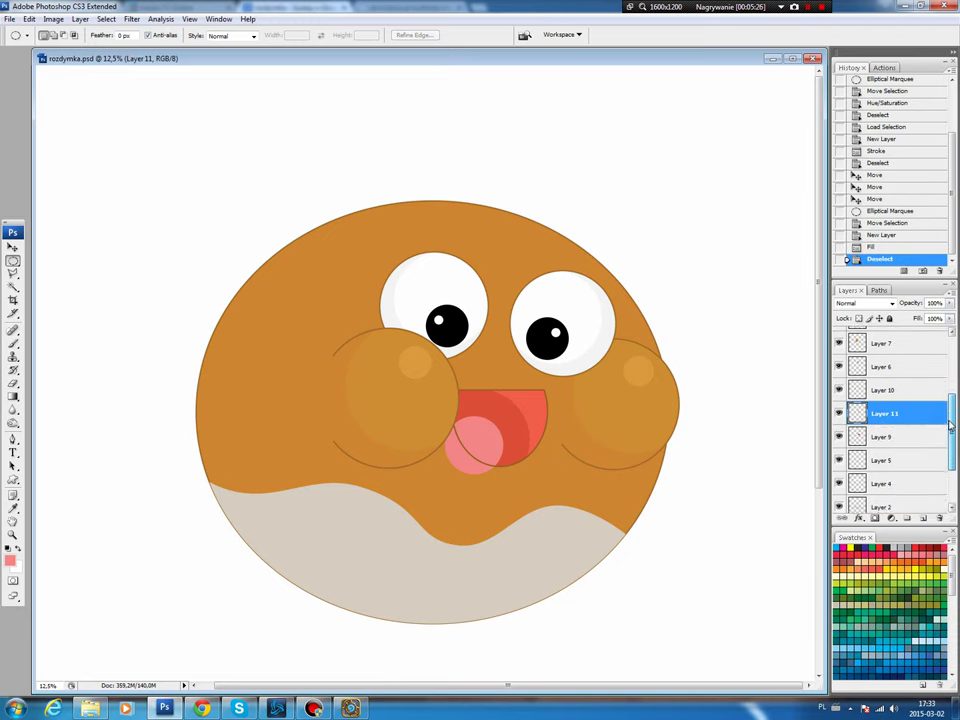
{"action": "left_click", "coordinate": [857, 438], "text": "ctrl"}
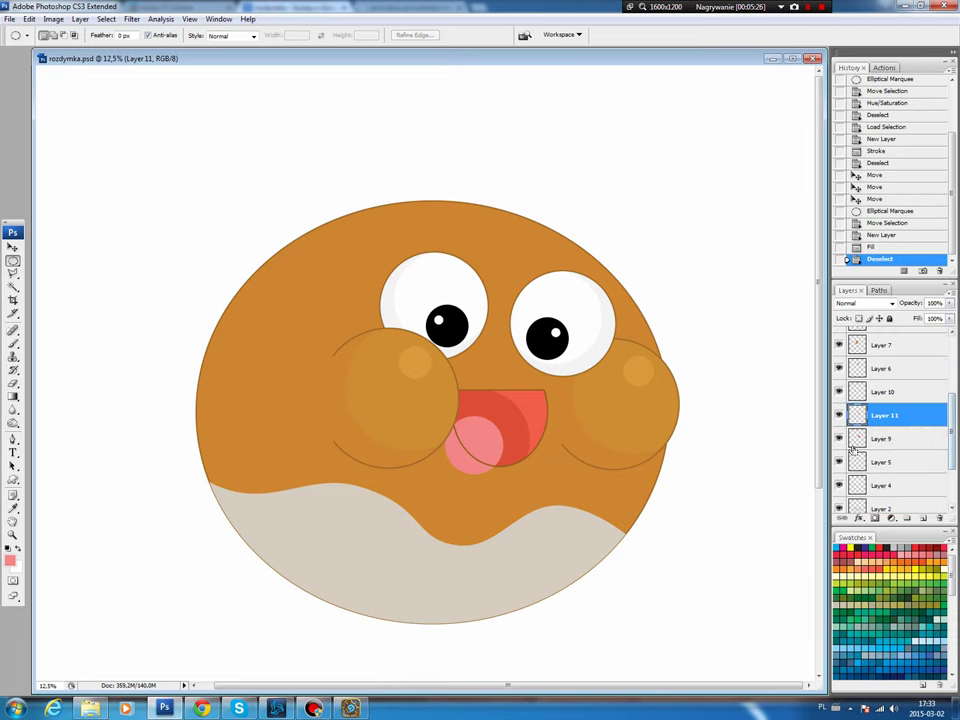
{"action": "left_click", "coordinate": [106, 19]}
{"action": "left_click", "coordinate": [111, 64]}
{"action": "key", "text": "Delete"}
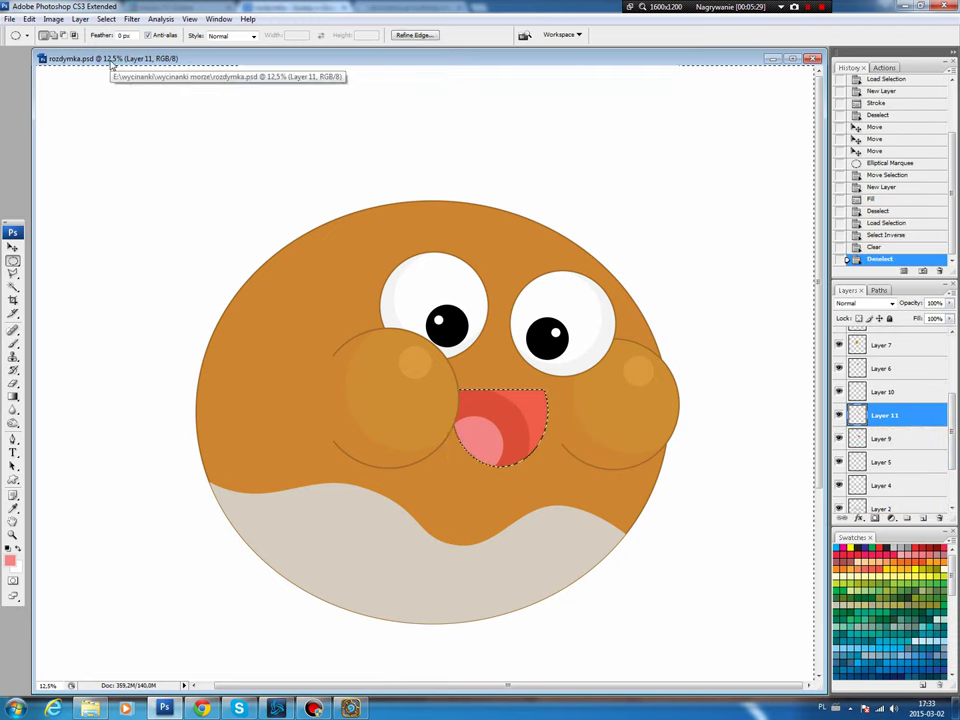
{"action": "key", "text": "ctrl+d"}
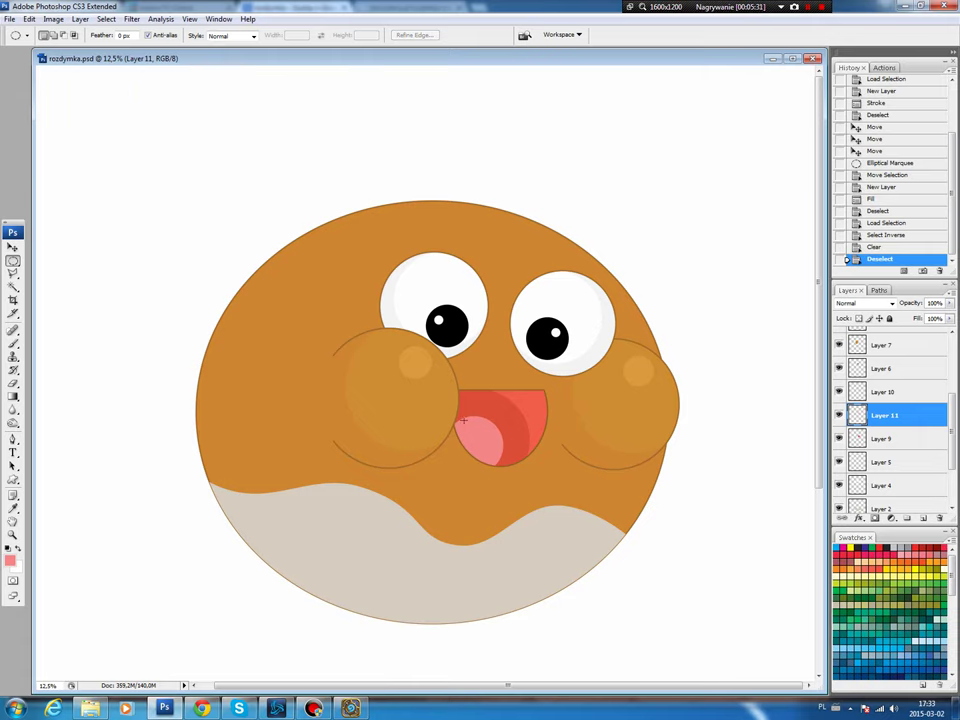
- Darken the tongue's edge with Hue/Saturation through an inverted oval selection
{"action": "mouse_move", "coordinate": [465, 410]}
{"action": "left_mouse_down"}
{"action": "mouse_move", "coordinate": [516, 467]}
{"action": "mouse_move", "coordinate": [508, 452]}
{"action": "left_mouse_up"}
{"action": "left_click", "coordinate": [105, 19]}
{"action": "left_click", "coordinate": [97, 67]}
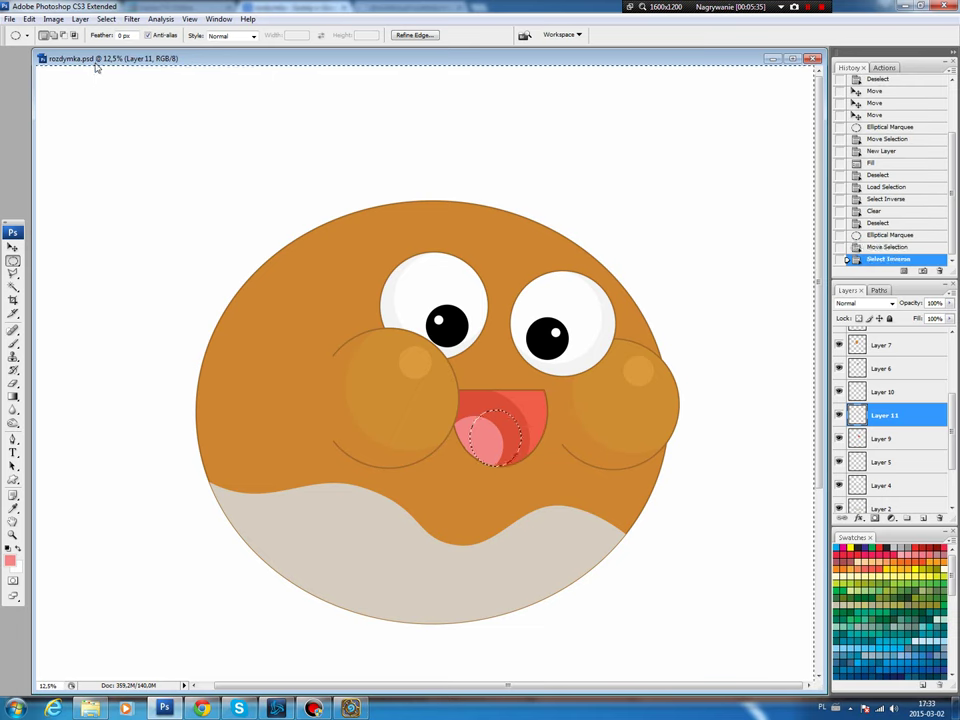
{"action": "key", "text": "ctrl+u"}
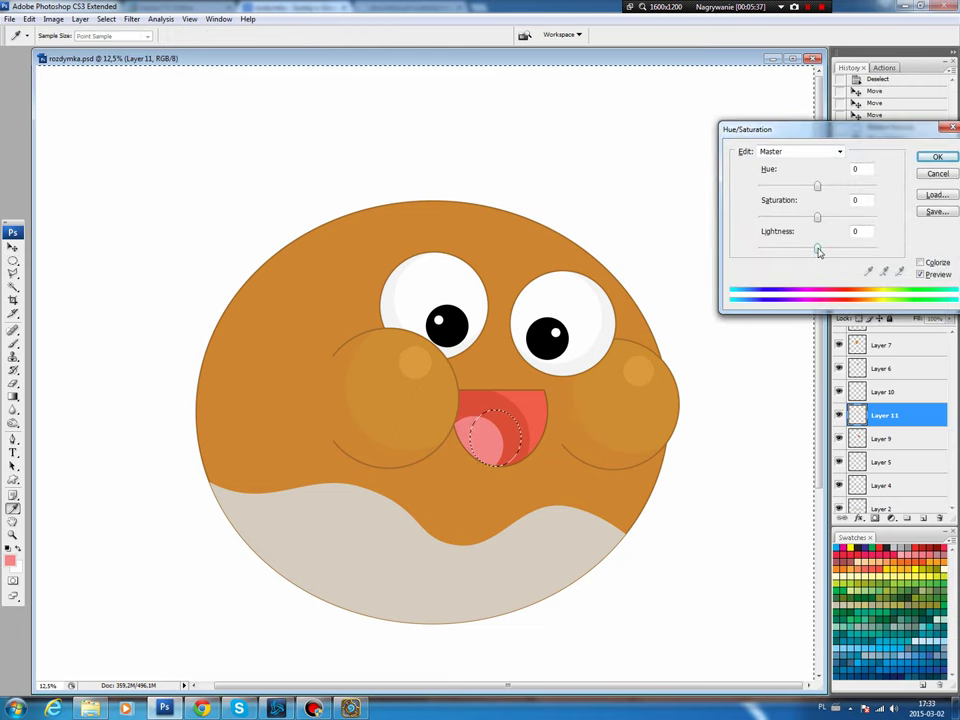
{"action": "left_click", "coordinate": [937, 157]}
{"action": "key", "text": "ctrl+d"}
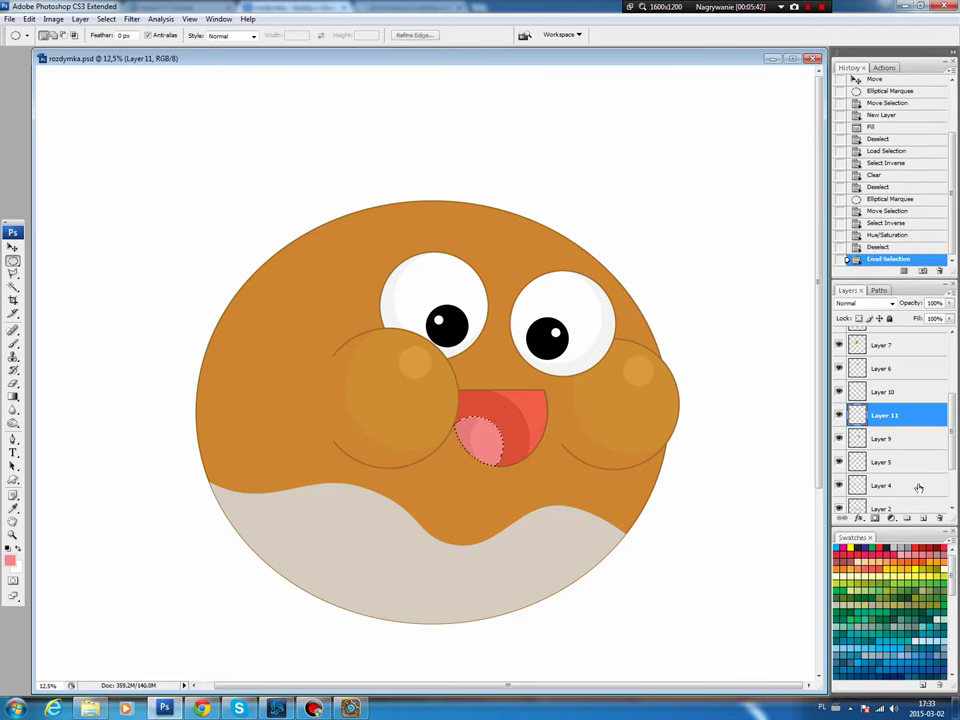
- Stroke the tongue shape in darker red on new Layer 12
{"action": "left_click", "coordinate": [857, 415], "text": "ctrl"}
{"action": "left_click", "coordinate": [923, 518]}
{"action": "key", "text": "b"}
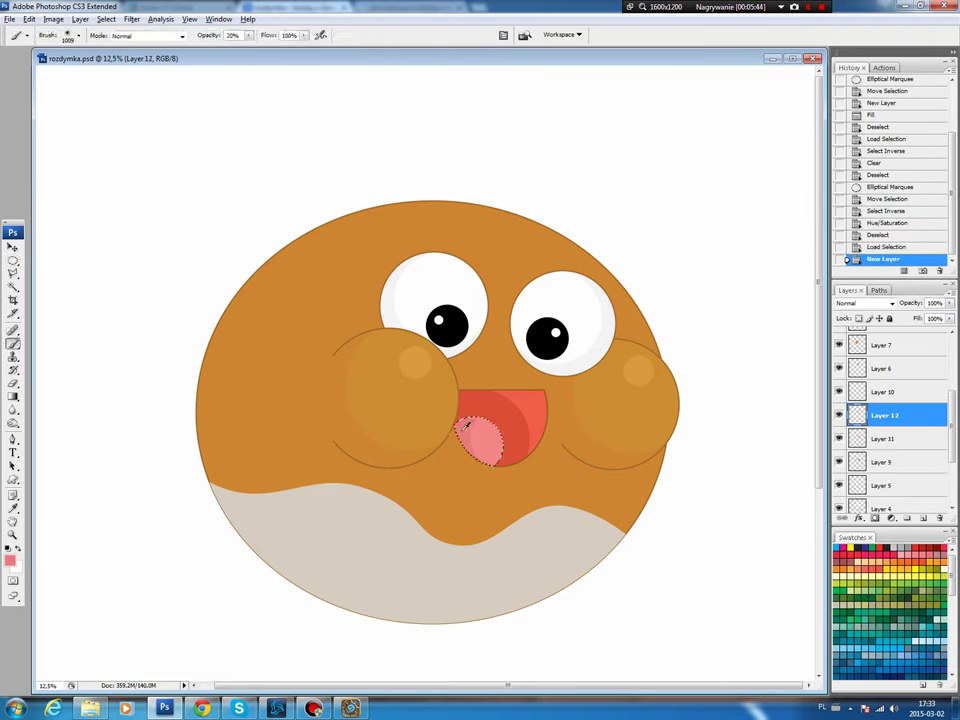
{"action": "left_click", "coordinate": [13, 508]}
{"action": "left_click", "coordinate": [10, 558]}
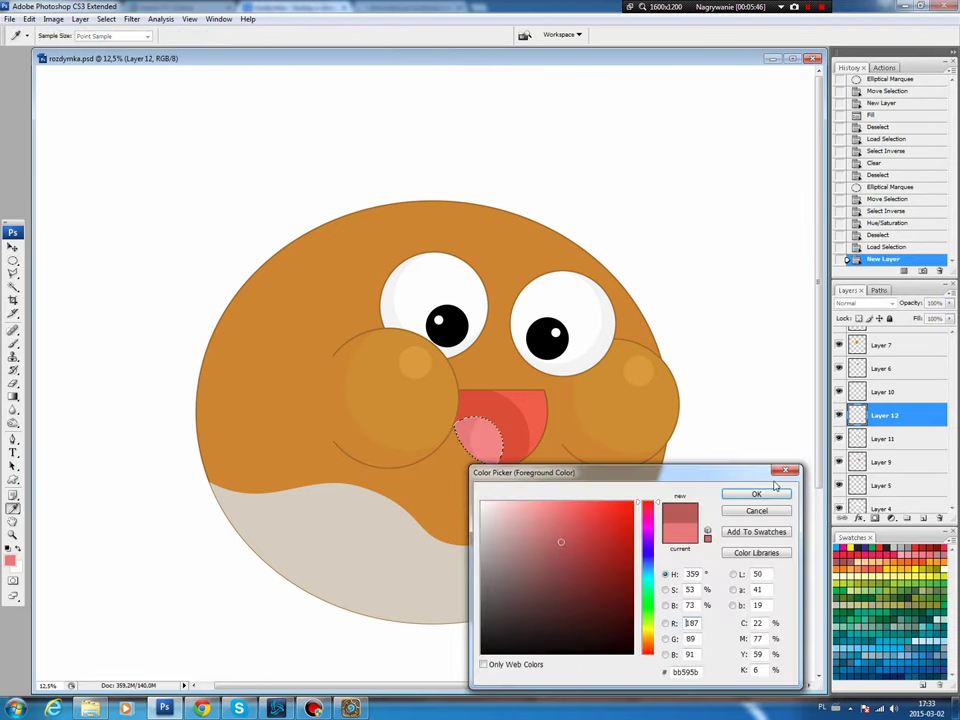
{"action": "left_click", "coordinate": [756, 494]}
{"action": "left_click", "coordinate": [29, 19]}
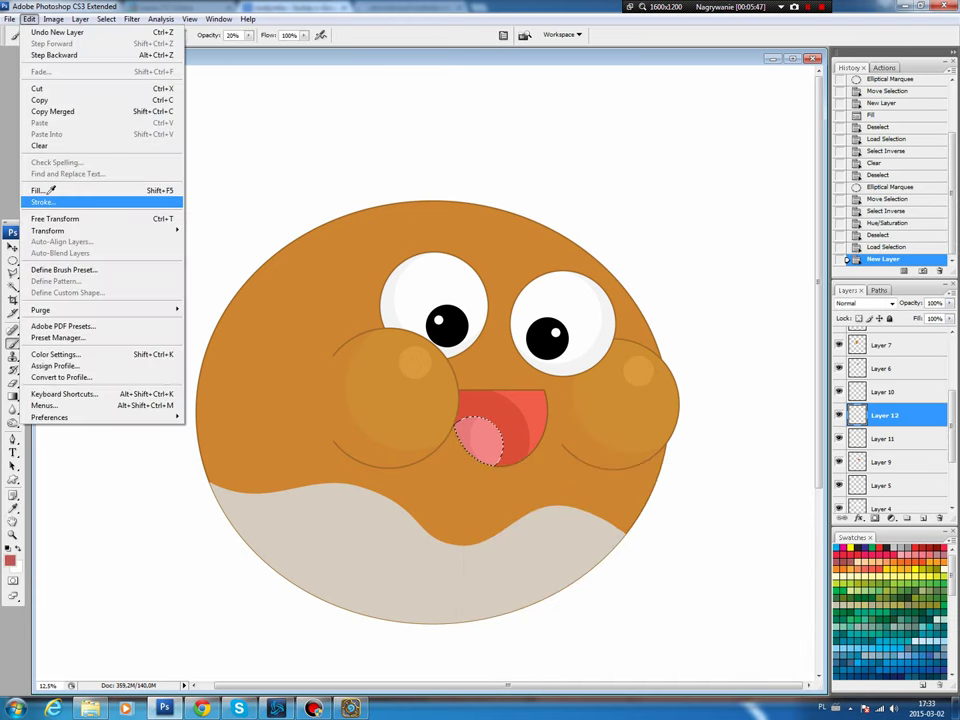
{"action": "left_click", "coordinate": [45, 201]}
{"action": "key", "text": "Return"}
{"action": "key", "text": "ctrl+d"}
{"action": "key", "text": "v"}
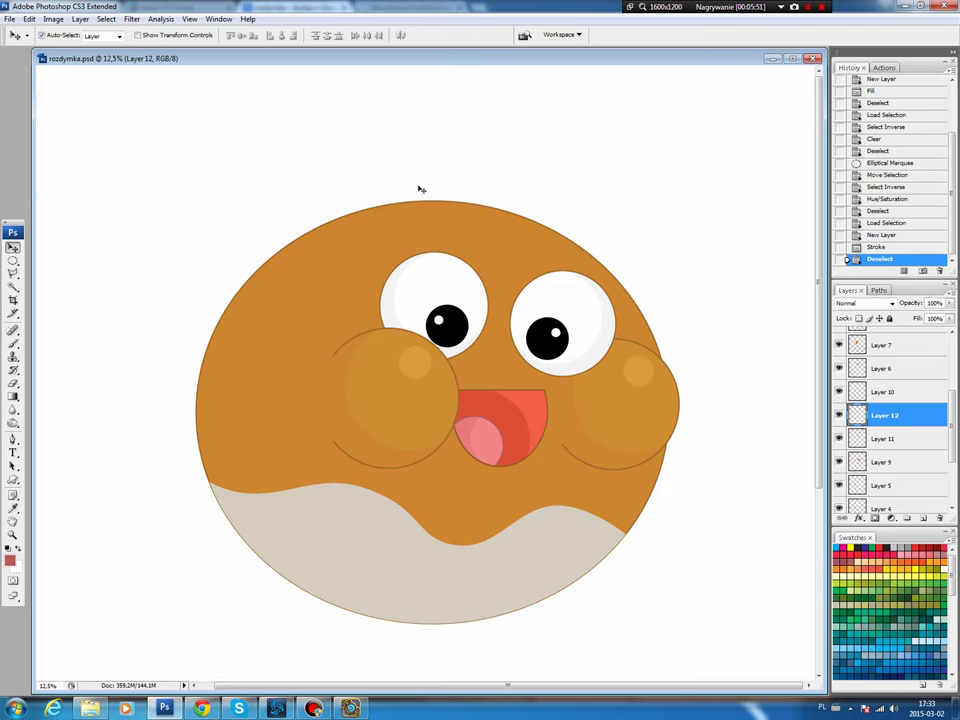
- Copy the cheek highlight onto the right cheek and move both cheek copy layers above the eyes
{"action": "left_click_drag", "start_coordinate": [414, 362], "coordinate": [637, 372]}
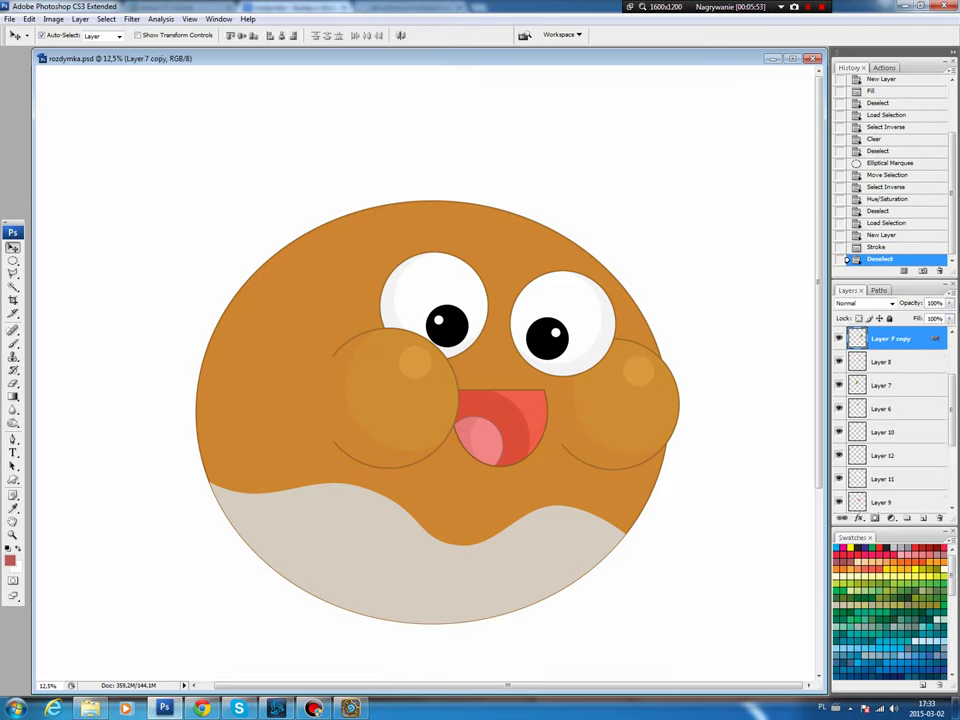
{"action": "scroll", "coordinate": [952, 390], "scroll_direction": "up", "scroll_amount": 3}
{"action": "left_click", "coordinate": [890, 392], "text": "shift"}
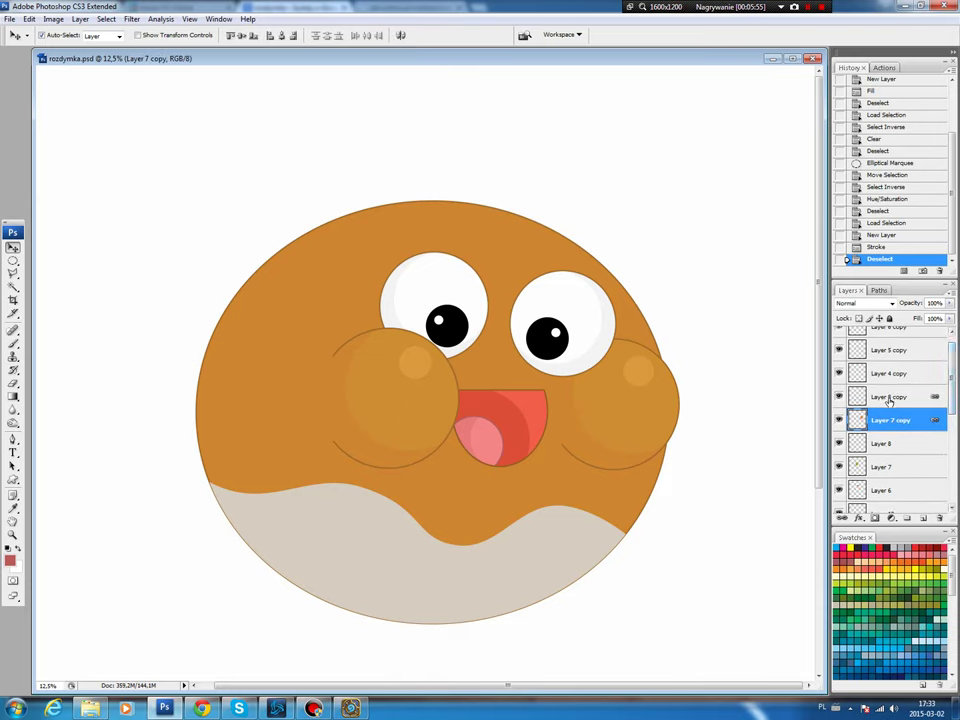
{"action": "left_click_drag", "start_coordinate": [886, 399], "coordinate": [896, 307]}
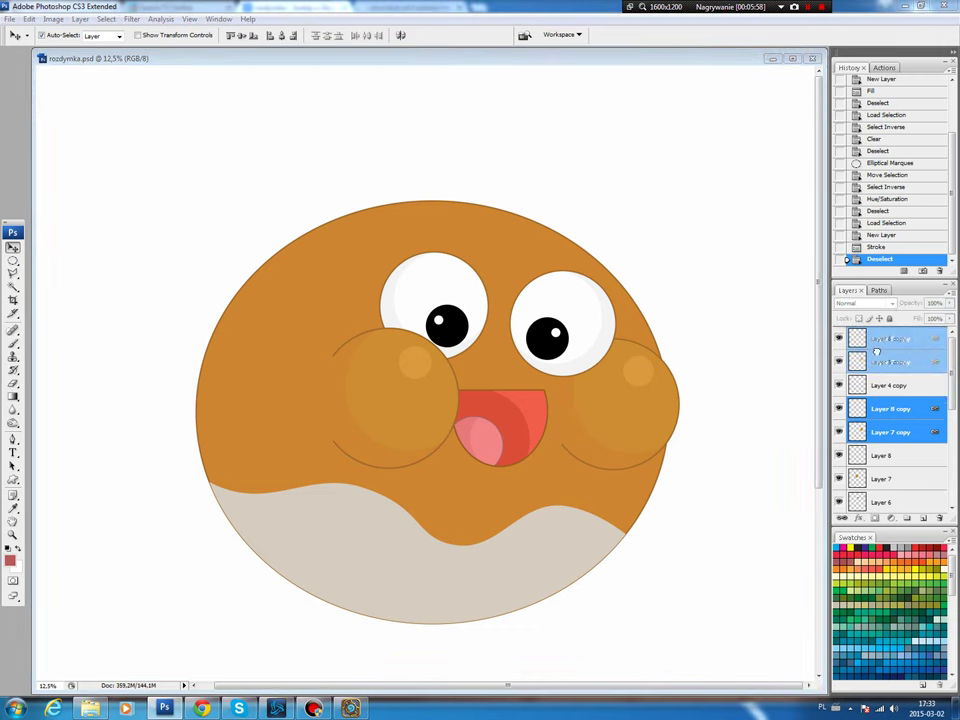
{"action": "left_click_drag", "start_coordinate": [876, 352], "coordinate": [864, 341]}
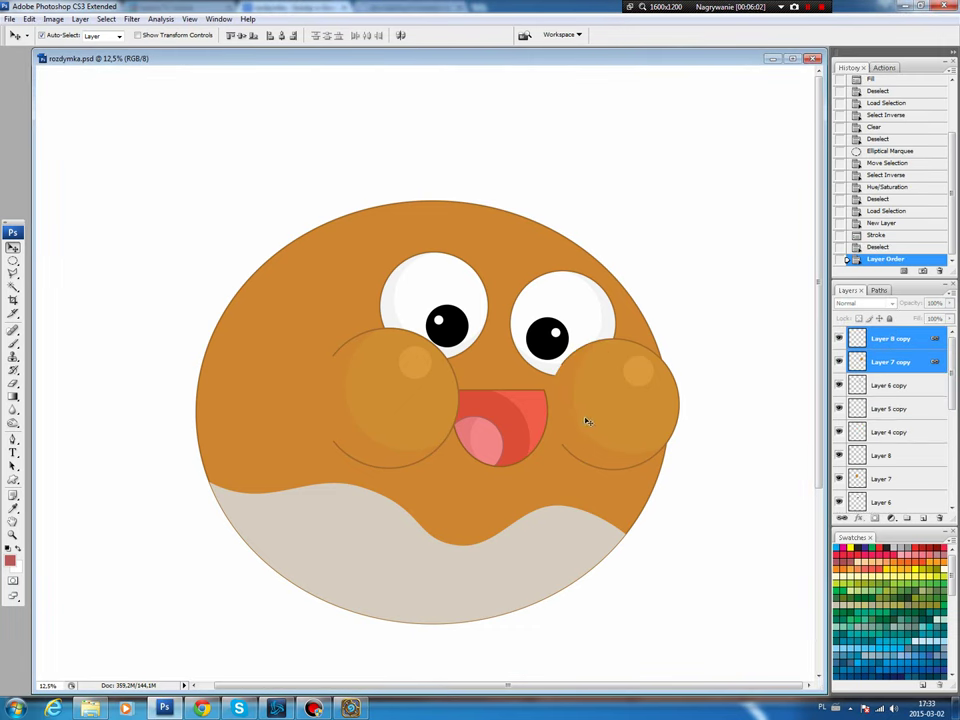
- Rotate the right cheek slightly clockwise and shift it a little left
{"action": "key", "text": "ctrl+t"}
{"action": "left_click_drag", "start_coordinate": [699, 343], "coordinate": [694, 318]}
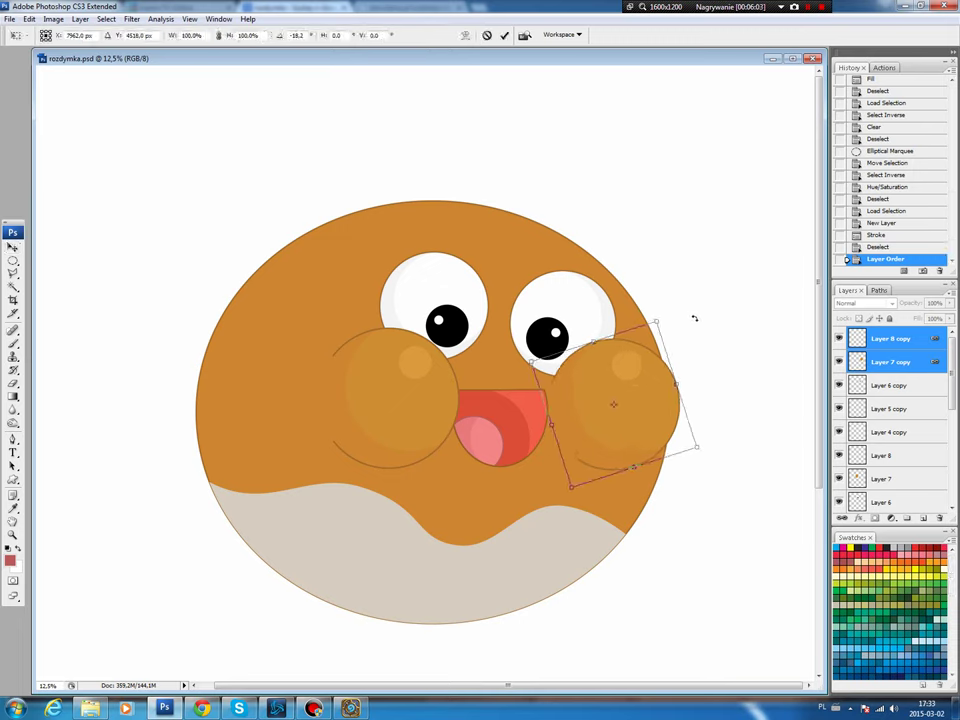
{"action": "left_click_drag", "start_coordinate": [613, 411], "coordinate": [600, 417]}
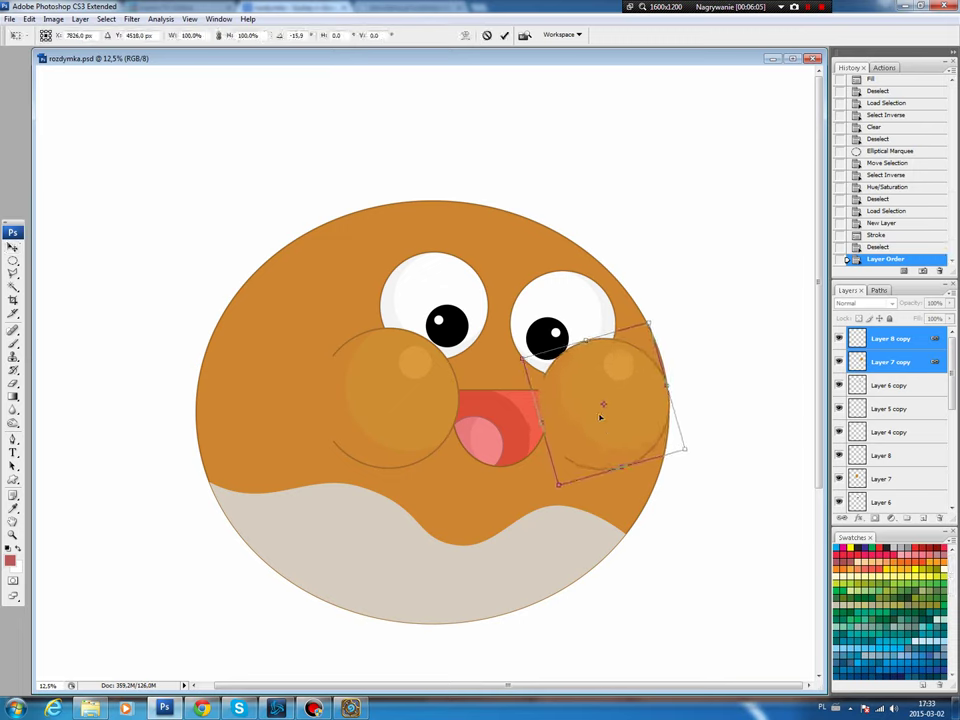
{"action": "key", "text": "Return"}
- Link the mouth, tongue and outline layers and group them into Group 1
{"action": "left_click", "coordinate": [520, 428]}
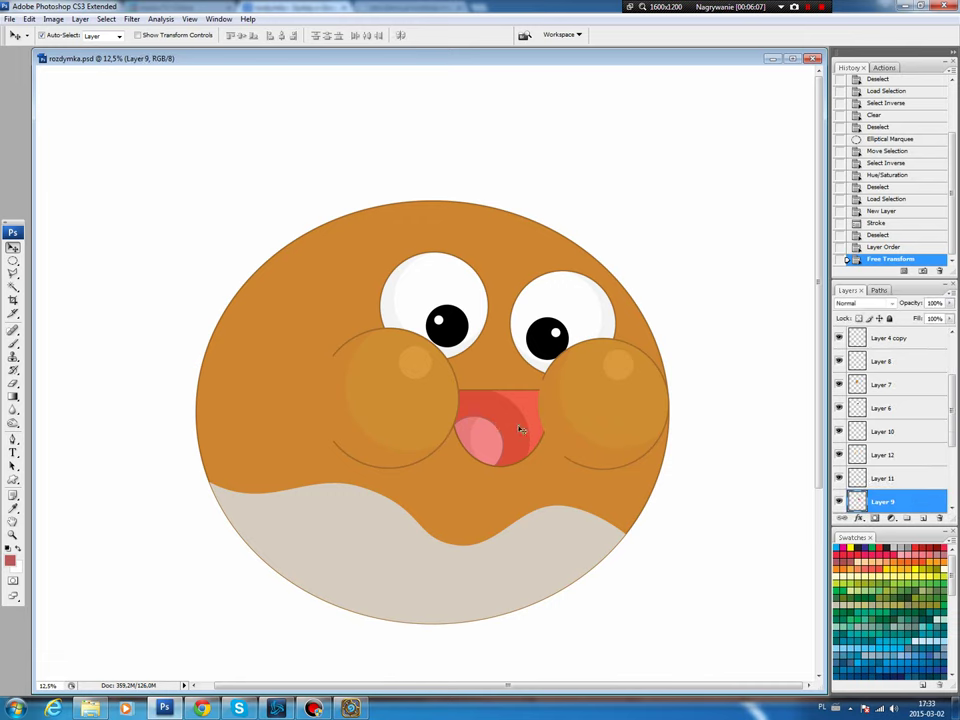
{"action": "left_click", "coordinate": [857, 501], "text": "ctrl"}
{"action": "left_click", "coordinate": [857, 478], "text": "ctrl+shift"}
{"action": "left_click", "coordinate": [857, 455], "text": "ctrl+shift"}
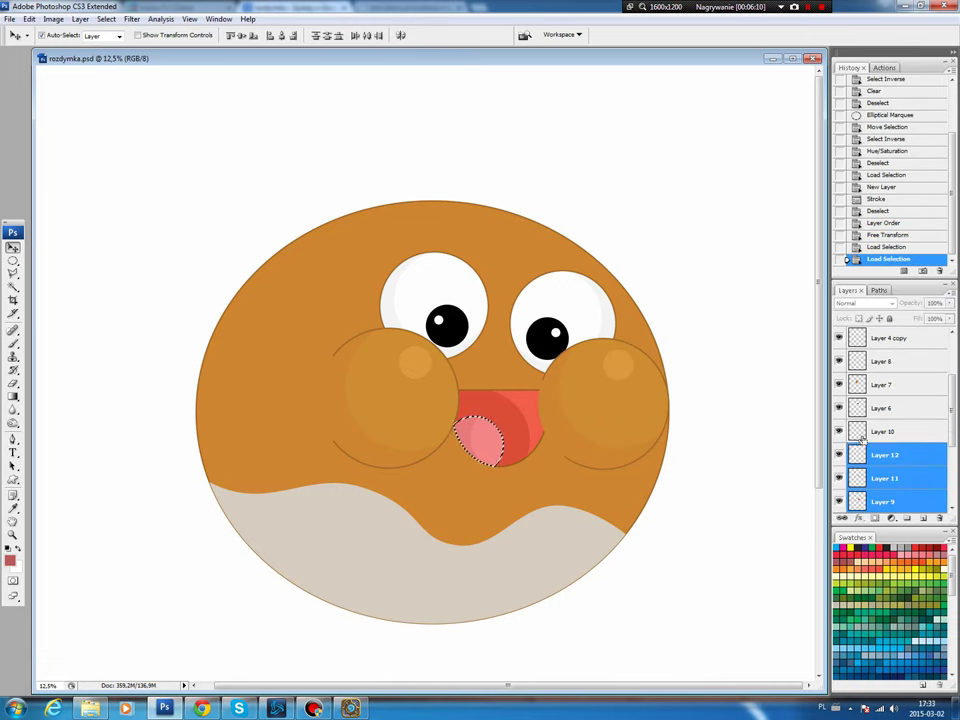
{"action": "left_click", "coordinate": [860, 430], "text": "shift"}
{"action": "left_click", "coordinate": [842, 518]}
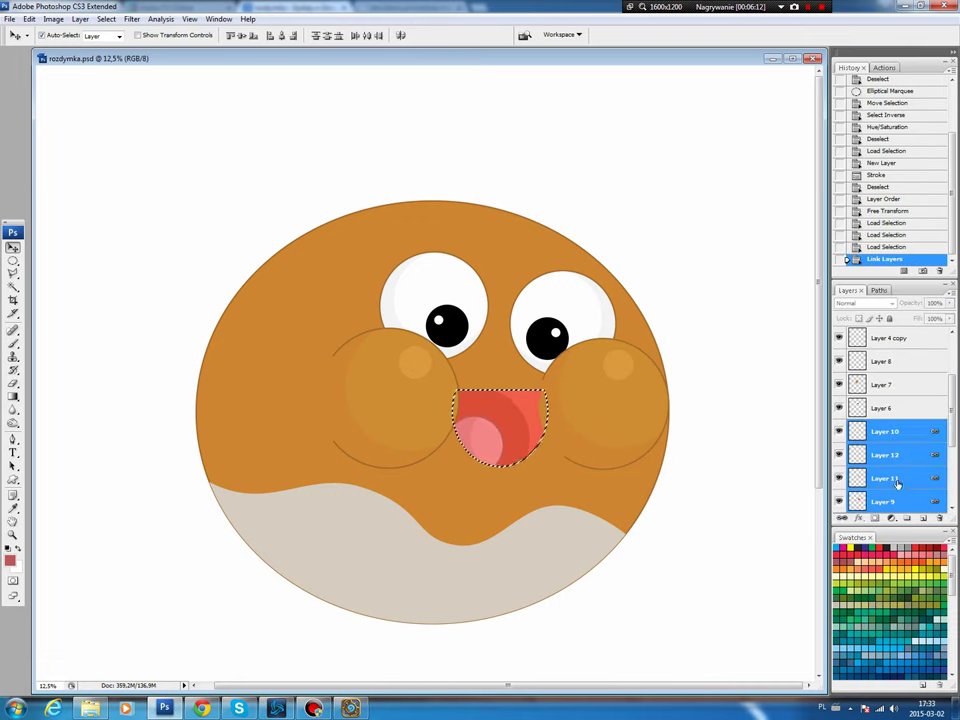
{"action": "key", "text": "ctrl+d"}
{"action": "key", "text": "ctrl+g"}
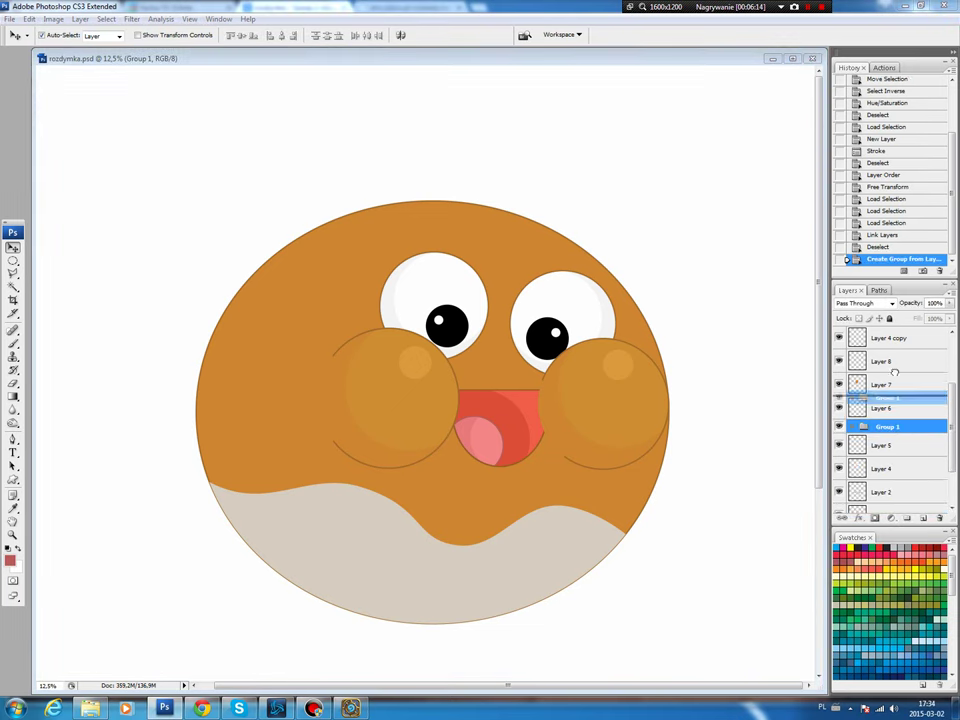
- Move Group 1 to the top and group cheek Layers 7 and 8 into Group 2 above it
{"action": "mouse_move", "coordinate": [890, 427]}
{"action": "left_mouse_down"}
{"action": "mouse_move", "coordinate": [890, 333]}
{"action": "mouse_move", "coordinate": [872, 333]}
{"action": "left_mouse_up"}
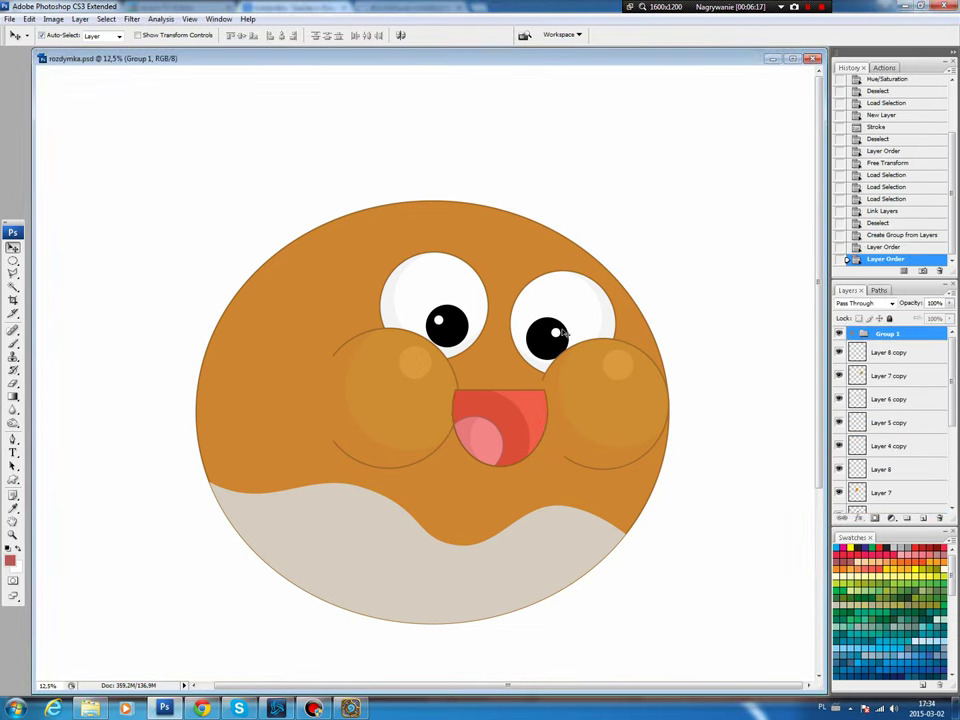
{"action": "left_click", "coordinate": [466, 421]}
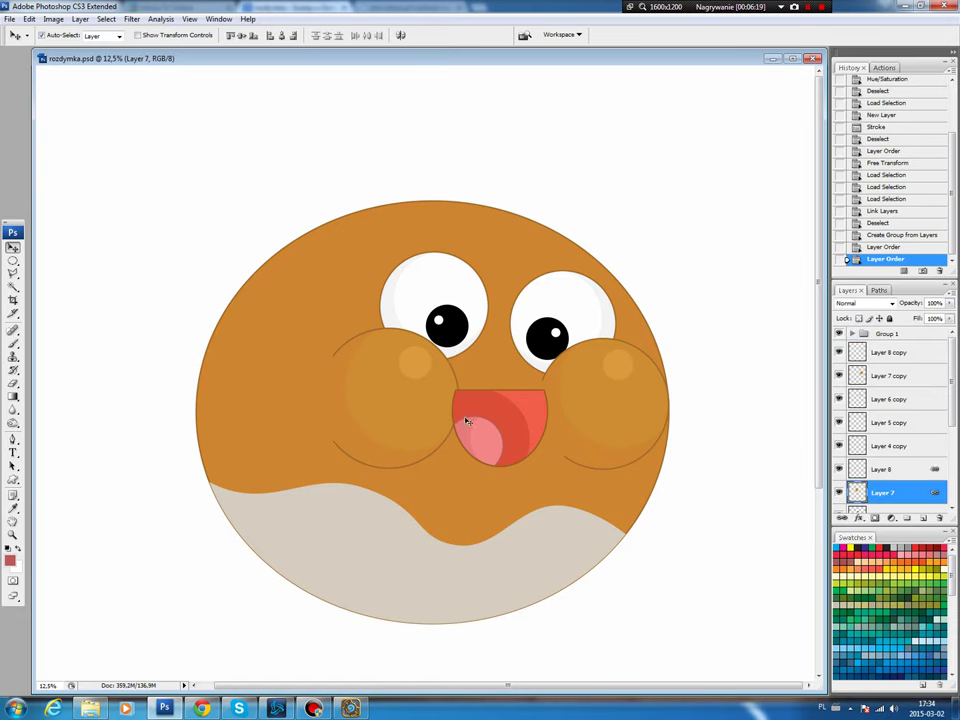
{"action": "left_click", "coordinate": [898, 469], "text": "ctrl"}
{"action": "mouse_move", "coordinate": [898, 469]}
{"action": "left_mouse_down"}
{"action": "mouse_move", "coordinate": [830, 333]}
{"action": "mouse_move", "coordinate": [870, 340]}
{"action": "mouse_move", "coordinate": [905, 518]}
{"action": "left_mouse_up"}
{"action": "left_click_drag", "start_coordinate": [882, 363], "coordinate": [905, 518]}
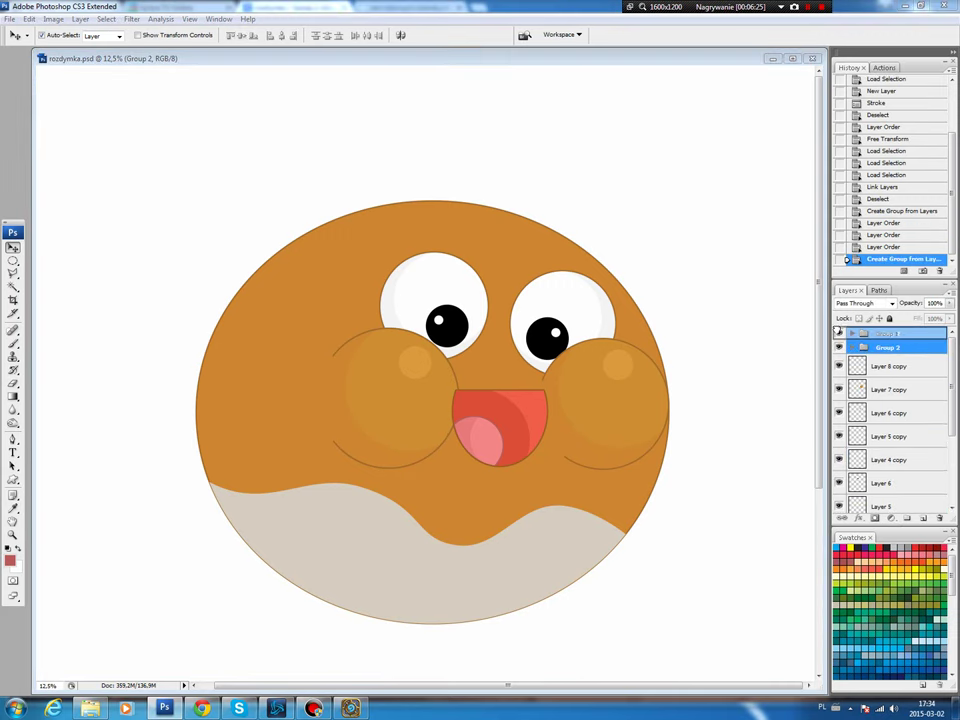
{"action": "left_click_drag", "start_coordinate": [885, 345], "coordinate": [838, 333]}
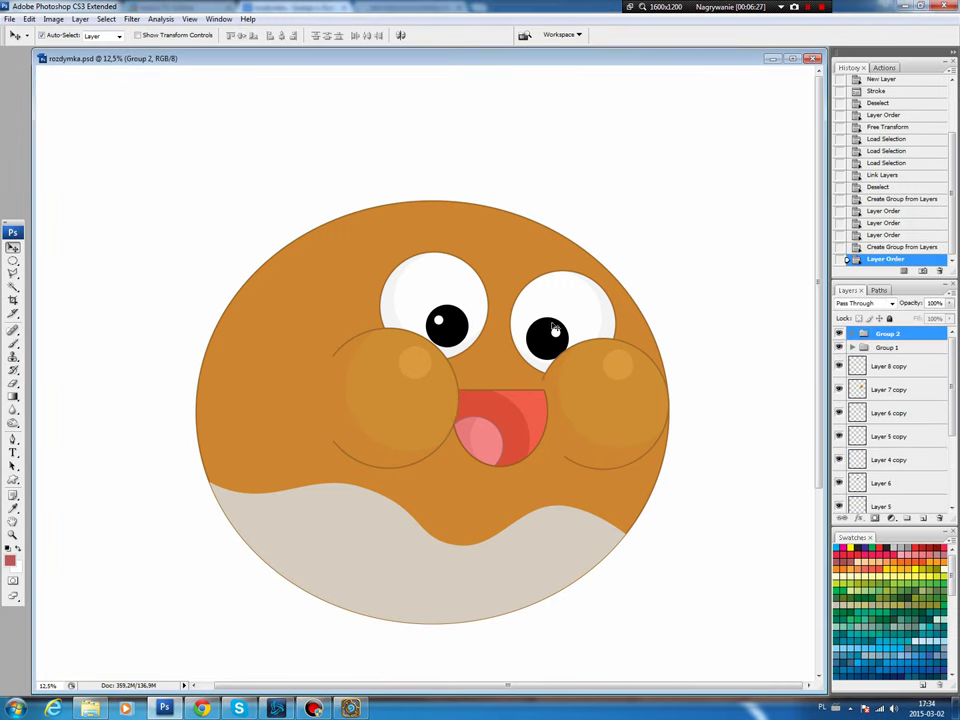
- Nudge the right pupil down-right and the left eye white to the right
{"action": "left_click_drag", "start_coordinate": [540, 345], "coordinate": [545, 342]}
{"action": "mouse_move", "coordinate": [457, 326]}
{"action": "left_mouse_down"}
{"action": "mouse_move", "coordinate": [470, 330]}
{"action": "mouse_move", "coordinate": [476, 296]}
{"action": "mouse_move", "coordinate": [444, 334]}
{"action": "left_mouse_up"}
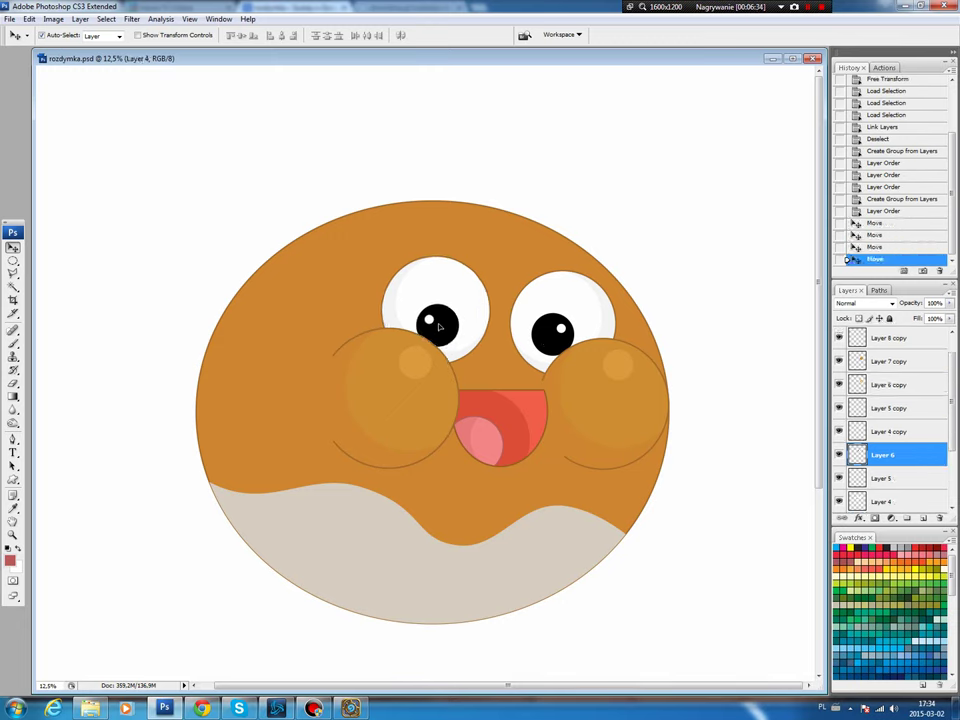
{"action": "left_click_drag", "start_coordinate": [550, 340], "coordinate": [553, 346]}
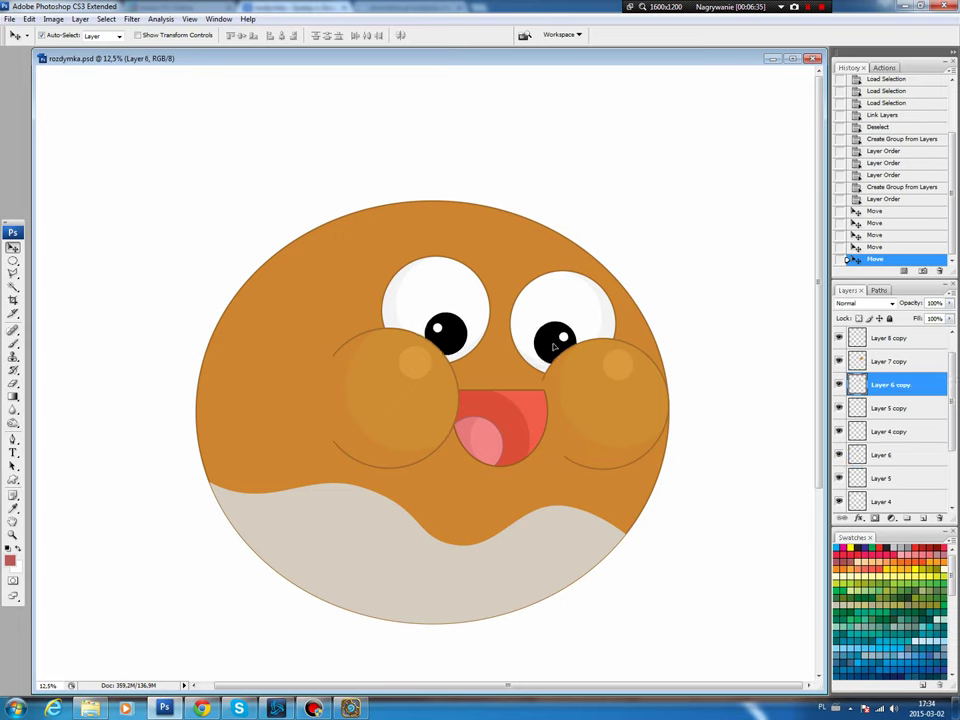
{"action": "left_click", "coordinate": [535, 427]}
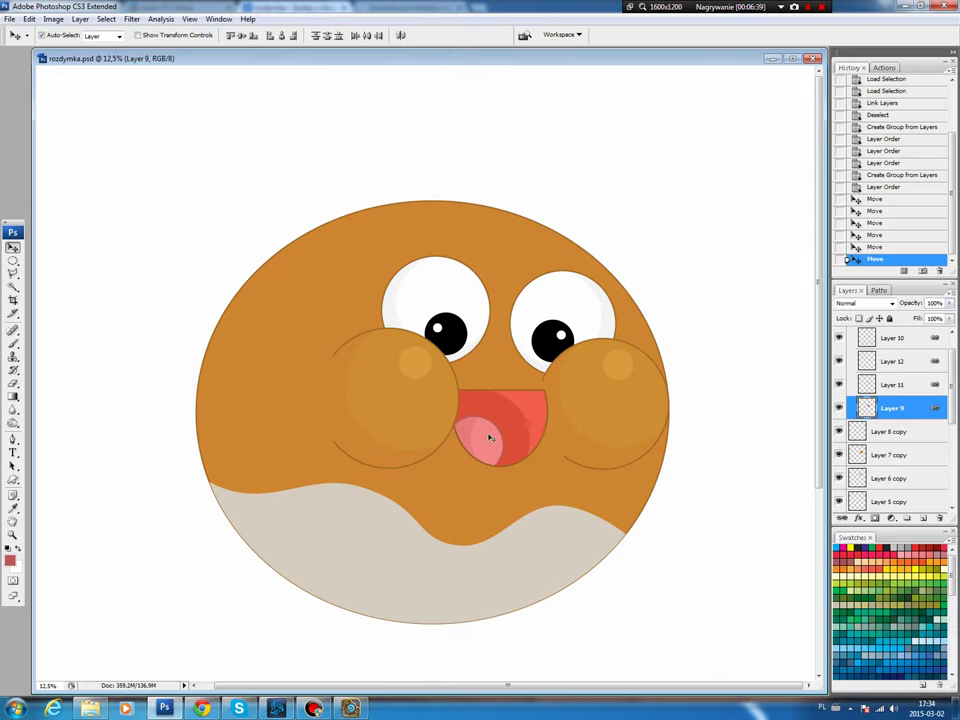
- Fill a white ellipse for teeth on new Layer 13, trimmed to the mouth outline
{"action": "key", "text": "m"}
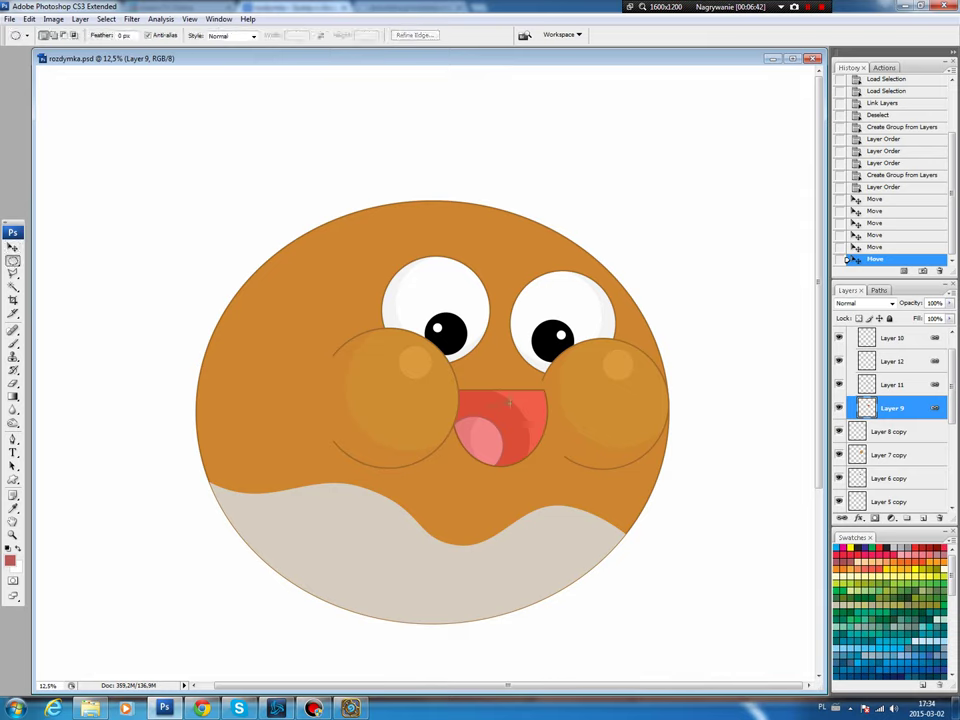
{"action": "mouse_move", "coordinate": [533, 418]}
{"action": "left_mouse_down"}
{"action": "mouse_move", "coordinate": [481, 381]}
{"action": "mouse_move", "coordinate": [498, 388]}
{"action": "left_mouse_up"}
{"action": "left_click", "coordinate": [922, 518]}
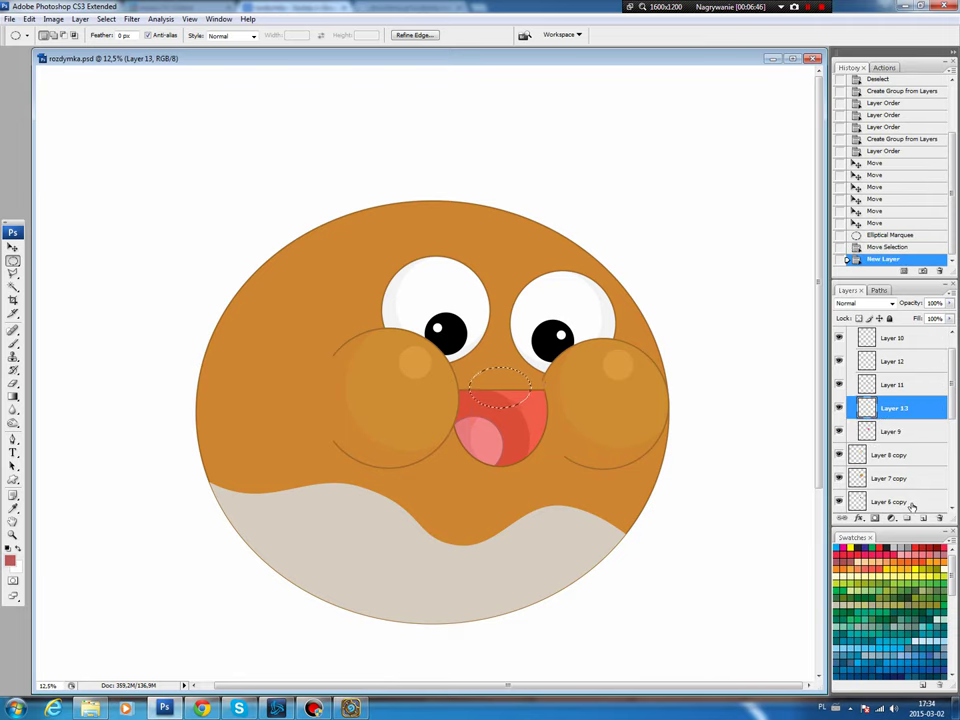
{"action": "key", "text": "ctrl+BackSpace"}
{"action": "key", "text": "ctrl+d"}
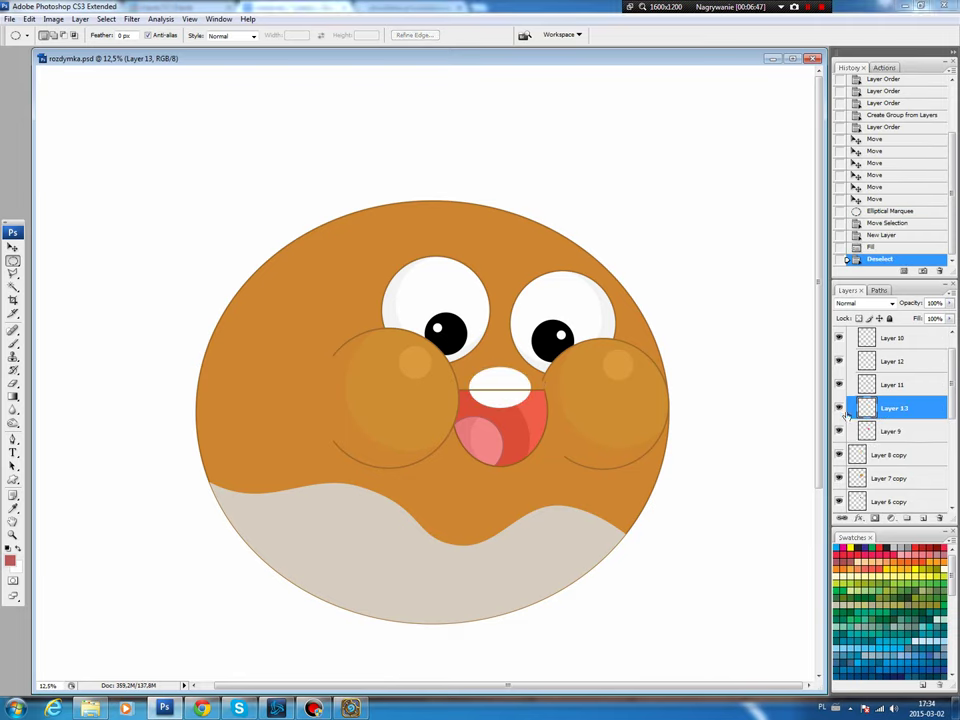
{"action": "left_click", "coordinate": [866, 431], "text": "ctrl"}
{"action": "left_click", "coordinate": [105, 19]}
{"action": "left_click", "coordinate": [116, 66]}
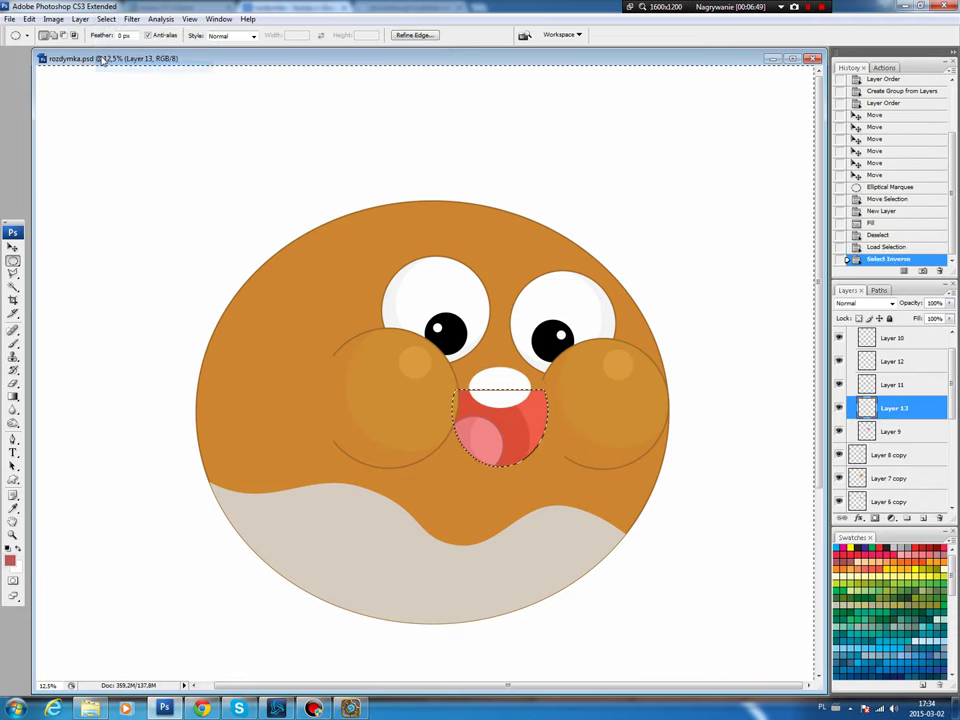
{"action": "key", "text": "Delete"}
{"action": "key", "text": "ctrl+d"}
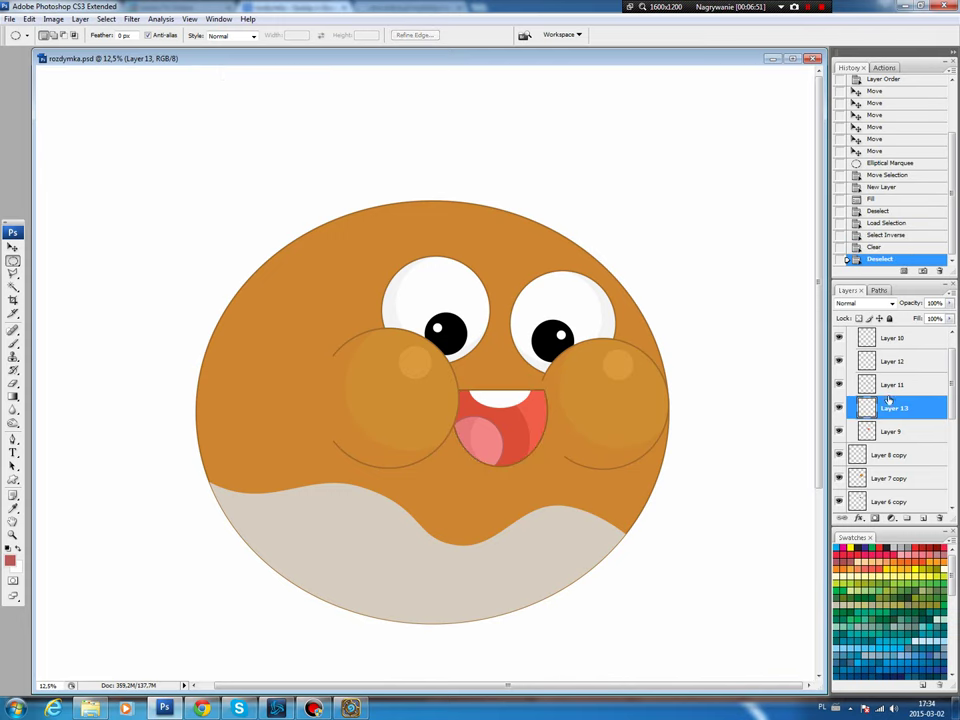
- Group the mouth layers together and link them
{"action": "left_click", "coordinate": [893, 338], "text": "shift"}
{"action": "left_click", "coordinate": [890, 431], "text": "shift"}
{"action": "key", "text": "ctrl+g"}
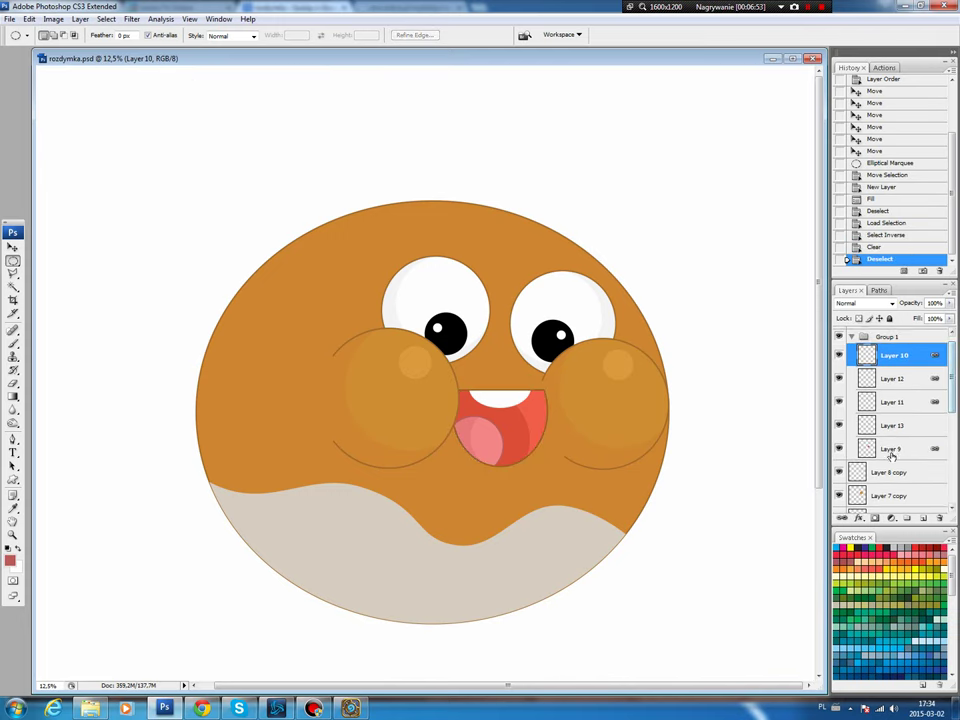
{"action": "left_click", "coordinate": [842, 519]}
- Tilt the mouth group slightly with a free-transform rotation
{"action": "key", "text": "v"}
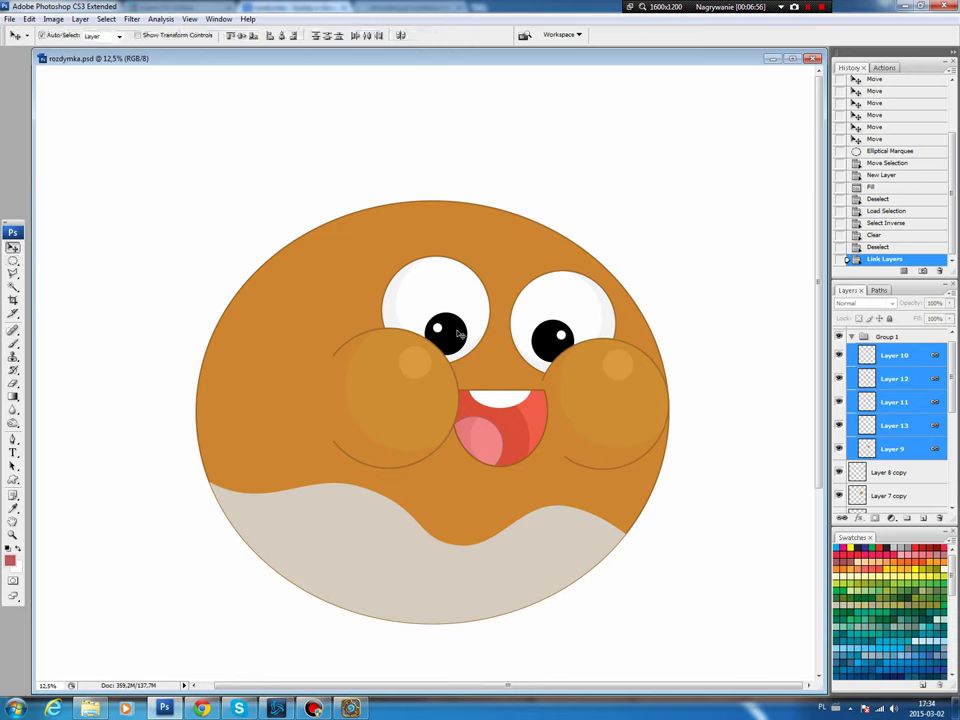
{"action": "key", "text": "ctrl+t"}
{"action": "mouse_move", "coordinate": [589, 392]}
{"action": "left_mouse_down"}
{"action": "mouse_move", "coordinate": [572, 426]}
{"action": "mouse_move", "coordinate": [532, 436]}
{"action": "left_mouse_up"}
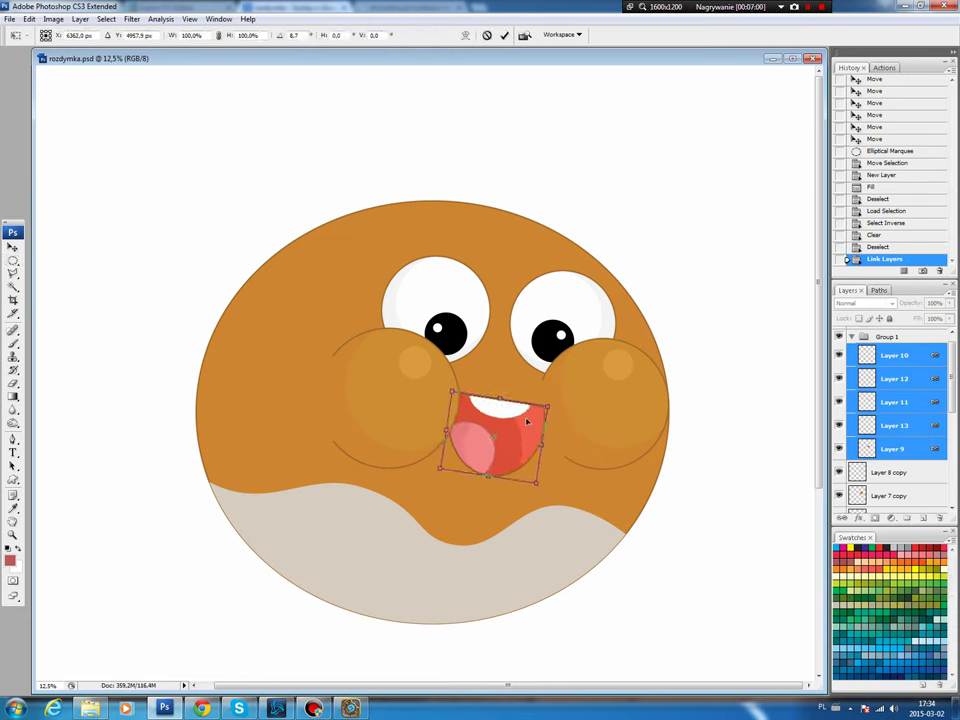
{"action": "key", "text": "Return"}
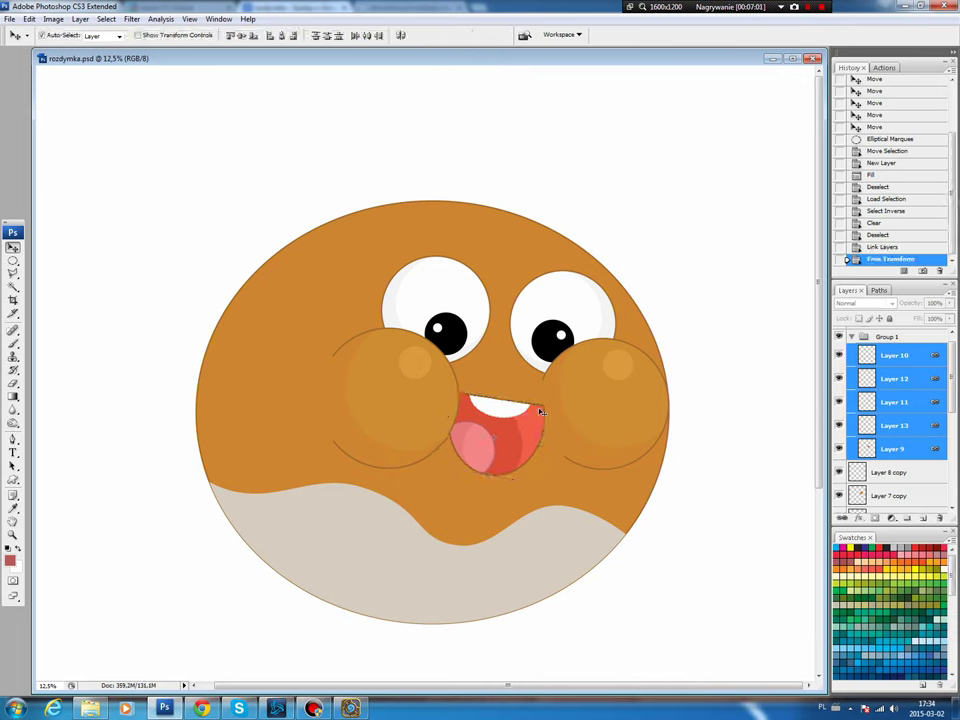
- Rotate the right cheek (Layer 7 copy), nudge it right and down, then select Layer 2
{"action": "left_click", "coordinate": [626, 421]}
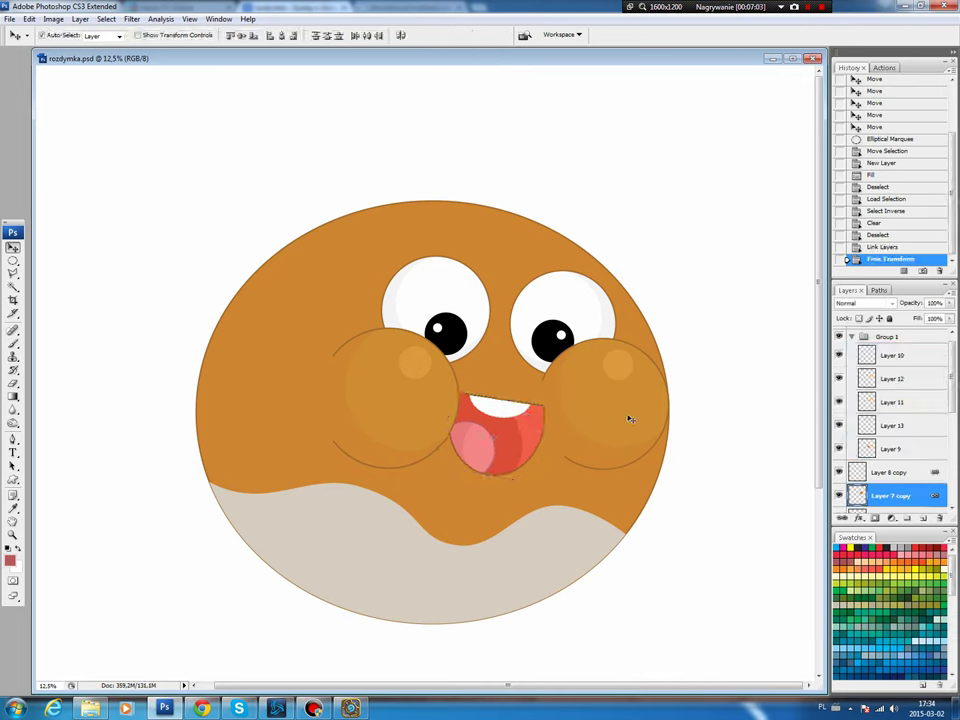
{"action": "key", "text": "ctrl+t"}
{"action": "mouse_move", "coordinate": [651, 276]}
{"action": "left_mouse_down"}
{"action": "mouse_move", "coordinate": [498, 450]}
{"action": "mouse_move", "coordinate": [488, 432]}
{"action": "left_mouse_up"}
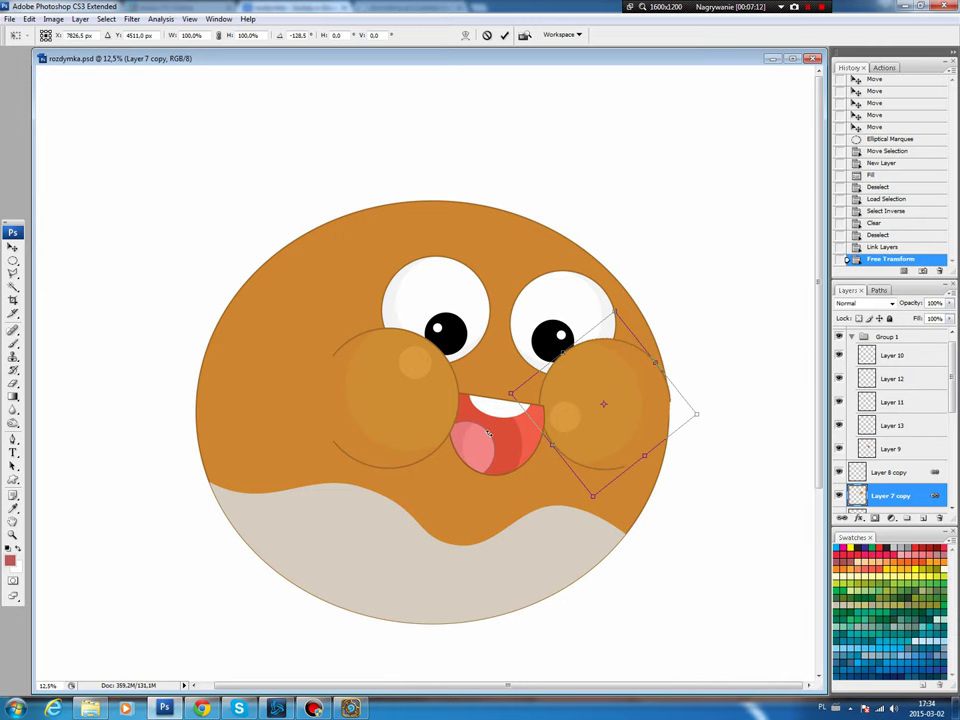
{"action": "key", "text": "Return"}
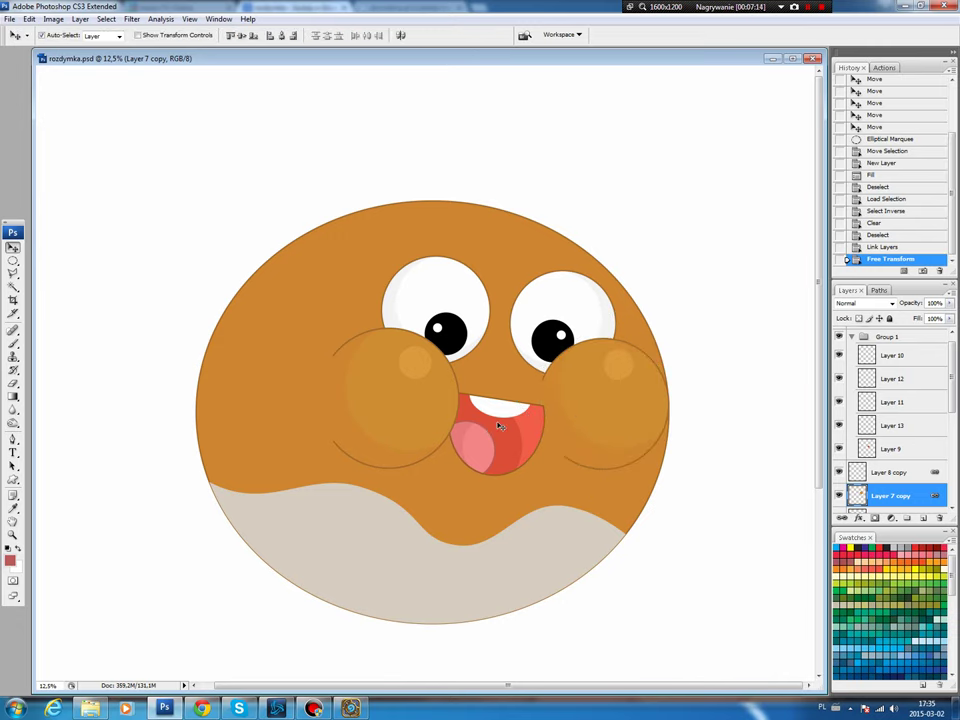
{"action": "left_click_drag", "start_coordinate": [640, 454], "coordinate": [648, 458]}
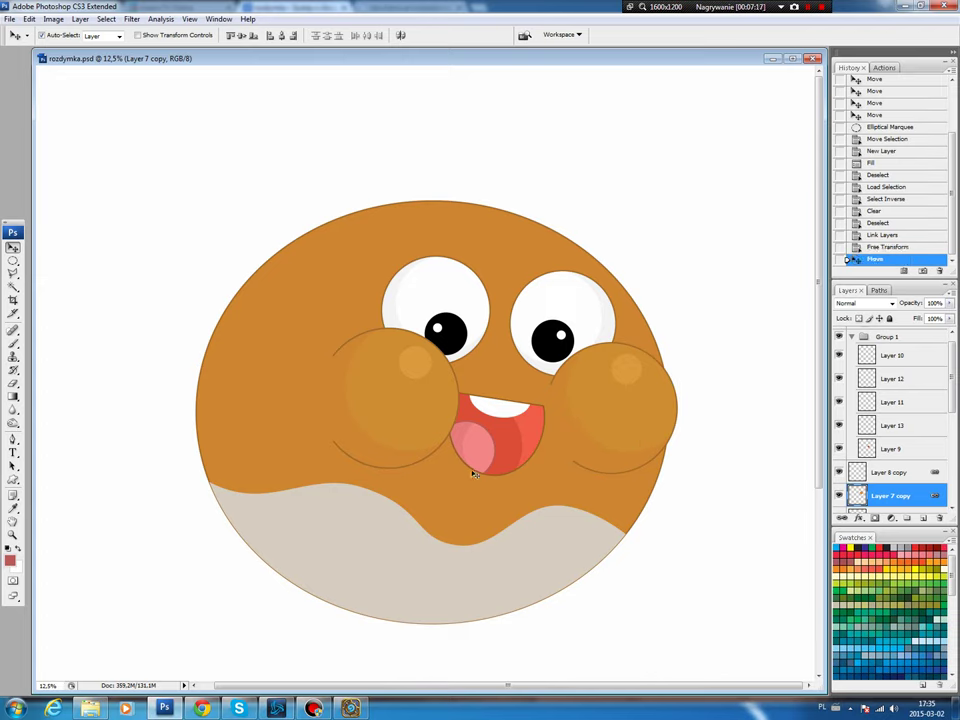
{"action": "left_click", "coordinate": [378, 283]}
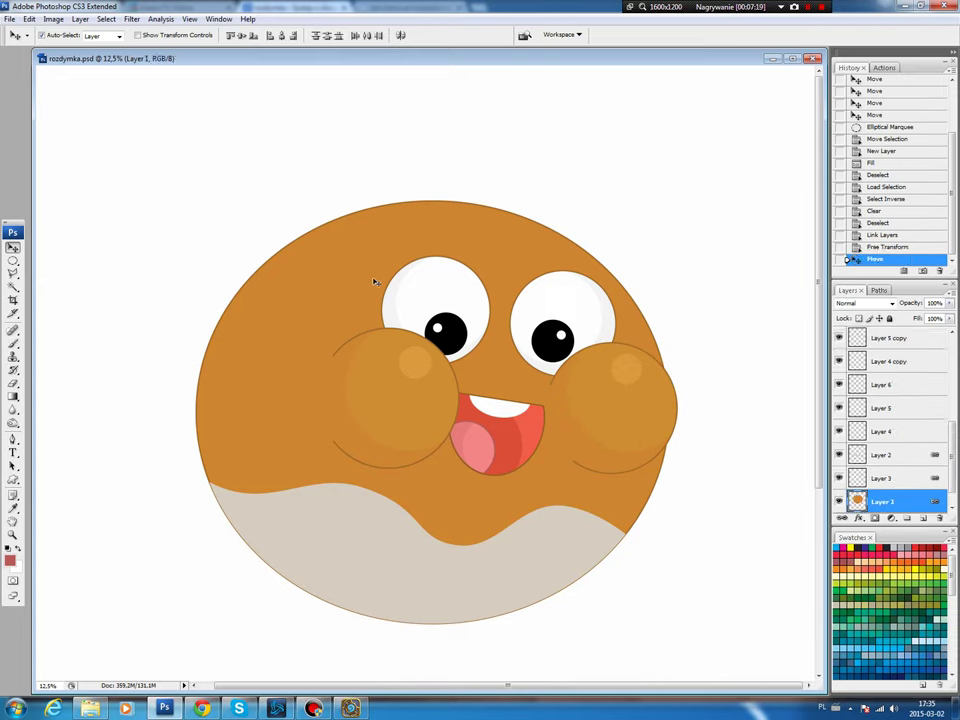
{"action": "left_click", "coordinate": [343, 525]}
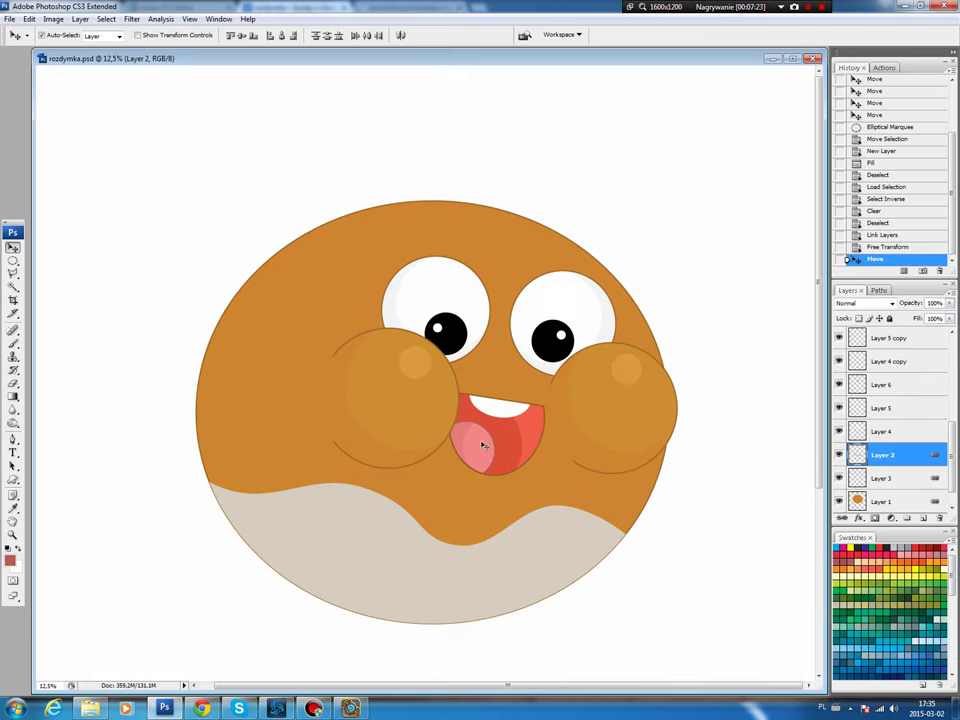
- Stroke the belly outline in darker grey-beige on a new layer above Layer 2
{"action": "left_click", "coordinate": [923, 518]}
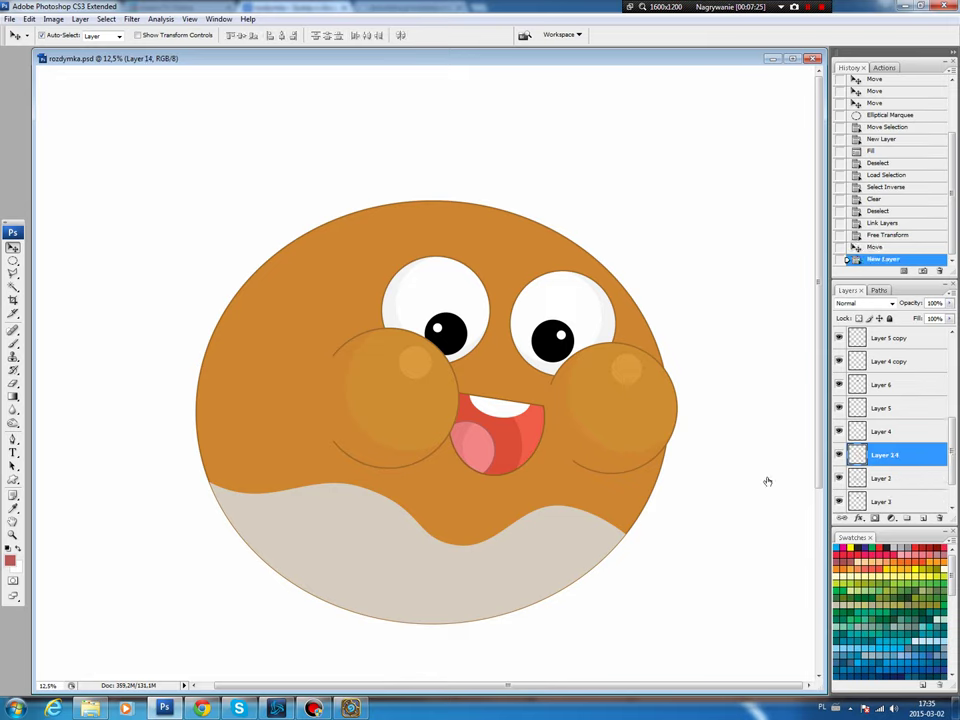
{"action": "key", "text": "b"}
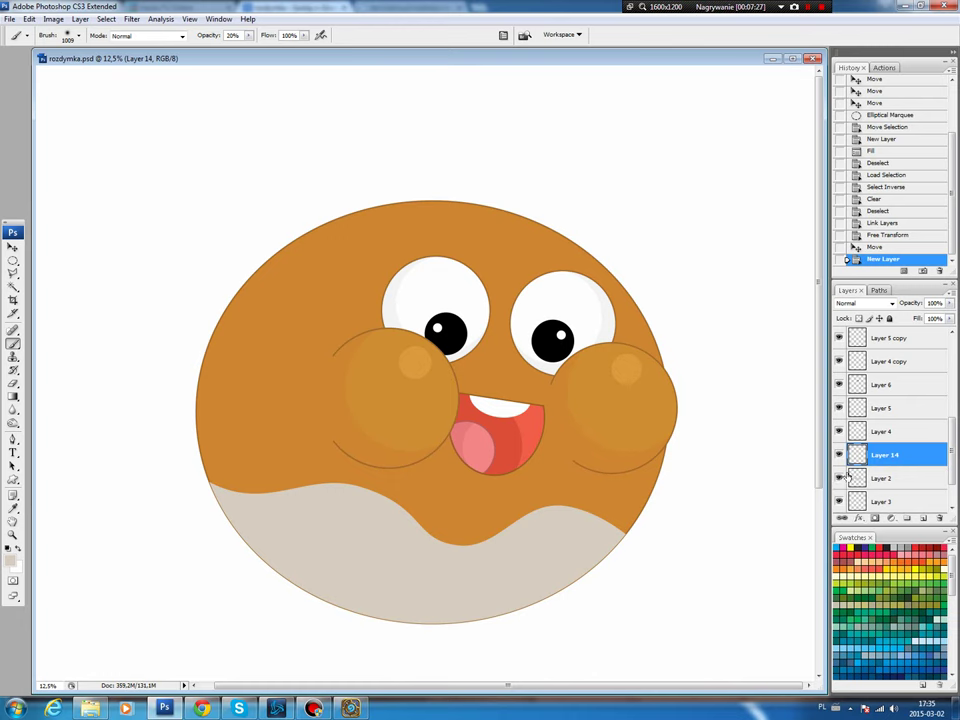
{"action": "left_click", "coordinate": [857, 478], "text": "ctrl"}
{"action": "left_click", "coordinate": [12, 549]}
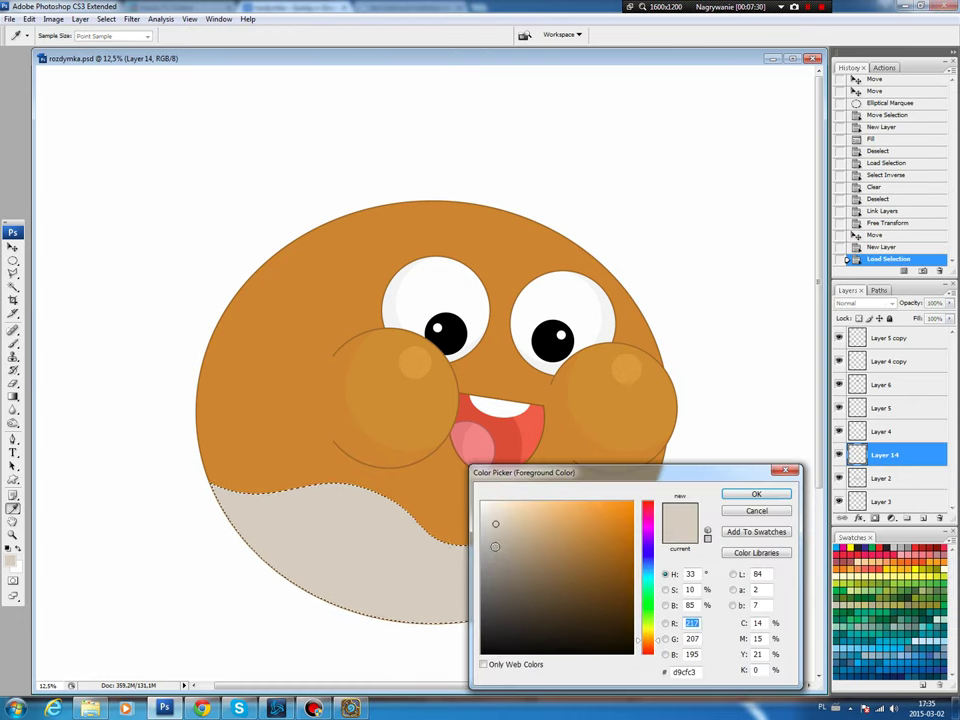
{"action": "left_click", "coordinate": [499, 558]}
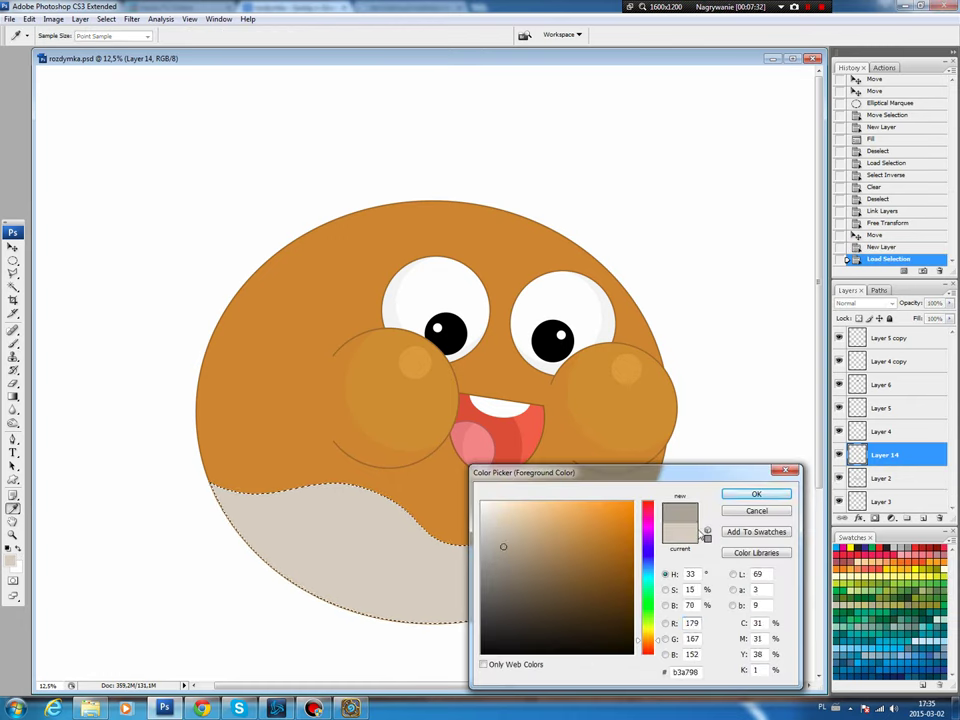
{"action": "left_click", "coordinate": [756, 494]}
{"action": "left_click", "coordinate": [30, 19]}
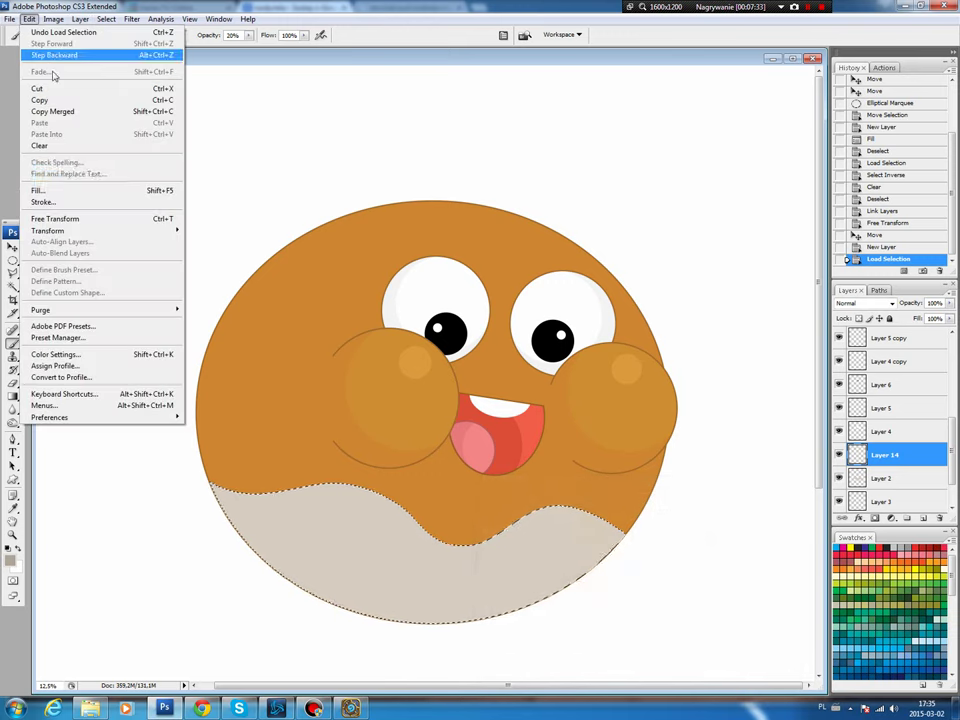
{"action": "left_click", "coordinate": [37, 199]}
{"action": "key", "text": "Return"}
{"action": "key", "text": "ctrl+d"}
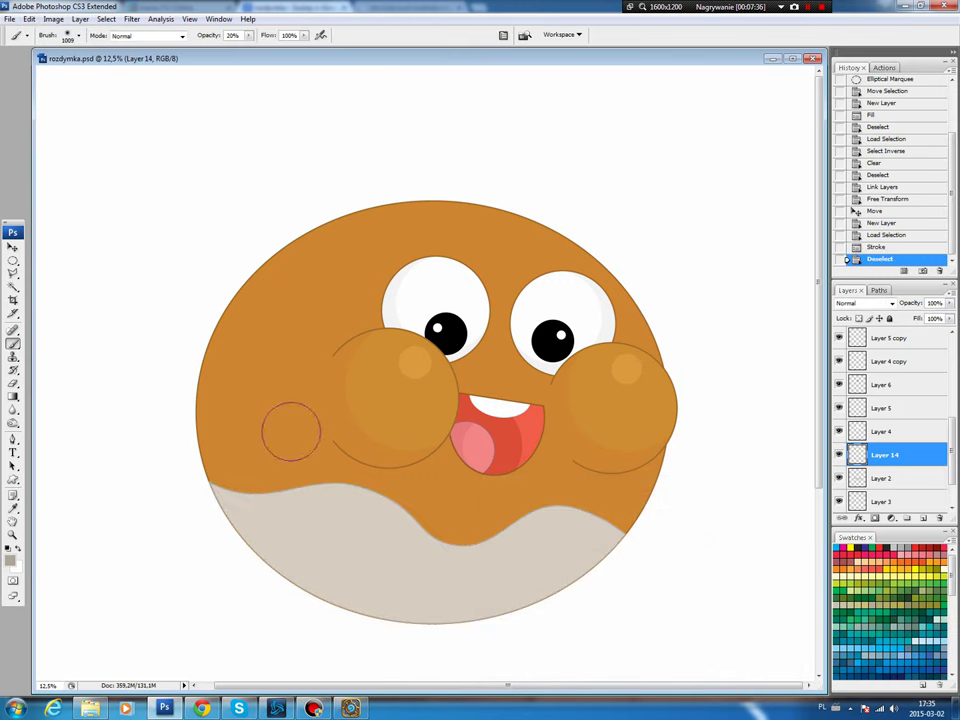
- Nudge the mouth layer up slightly; the body also shifts a touch right
{"action": "key", "text": "v"}
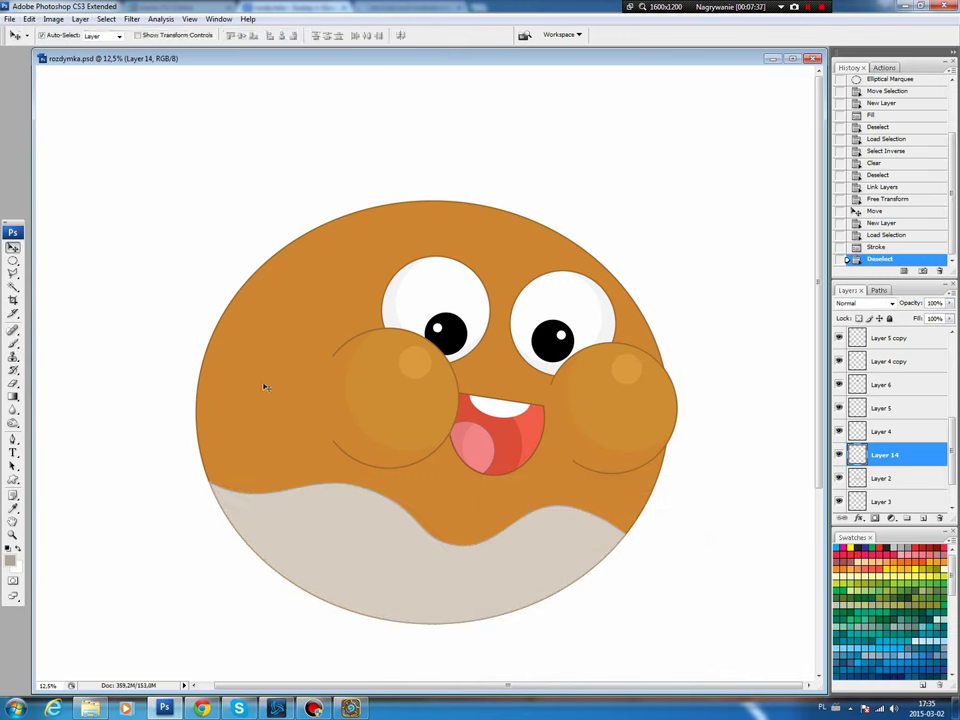
{"action": "left_click", "coordinate": [247, 404]}
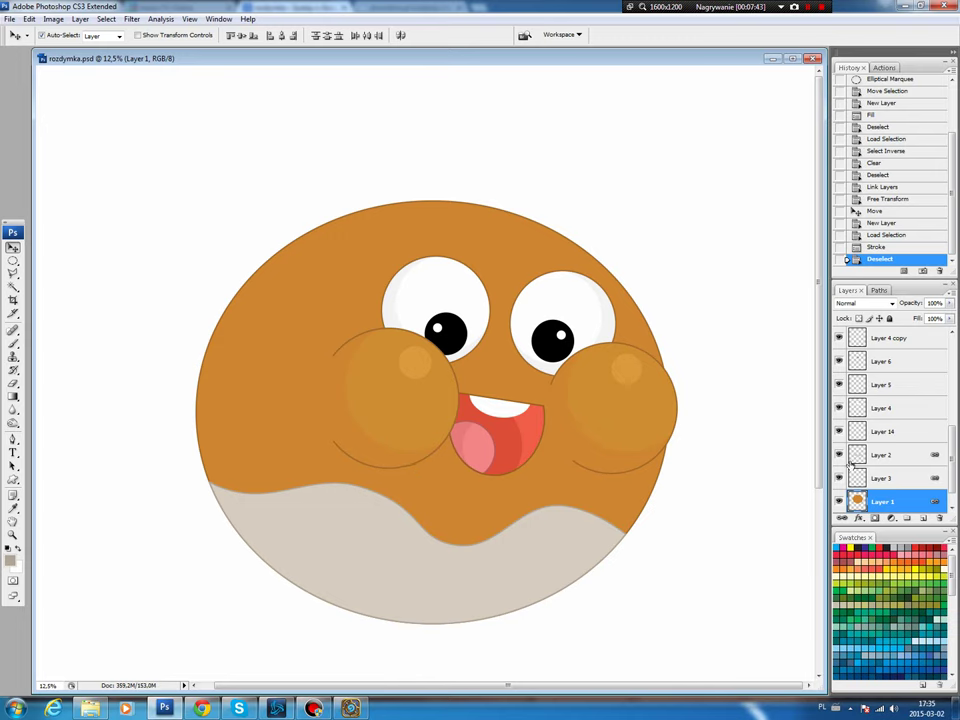
{"action": "mouse_move", "coordinate": [532, 441]}
{"action": "left_mouse_down"}
{"action": "mouse_move", "coordinate": [522, 452]}
{"action": "mouse_move", "coordinate": [532, 423]}
{"action": "left_mouse_up"}
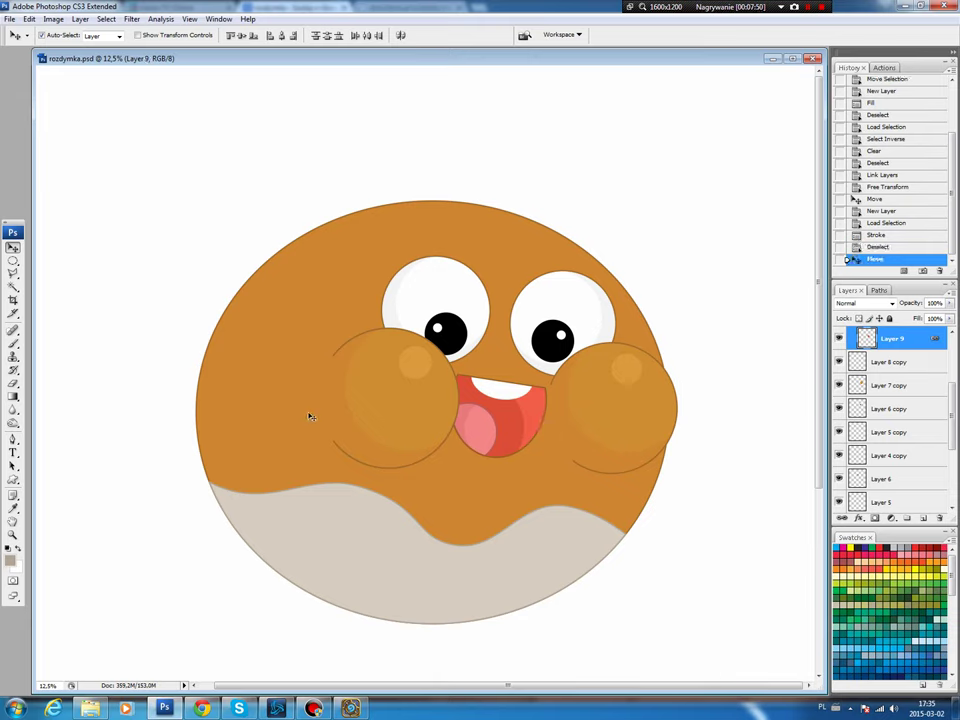
{"action": "left_click_drag", "start_coordinate": [311, 417], "coordinate": [313, 417]}
- Undo the body move, load the body as a selection on a new layer, and pick a yellower orange
{"action": "key", "text": "ctrl+z"}
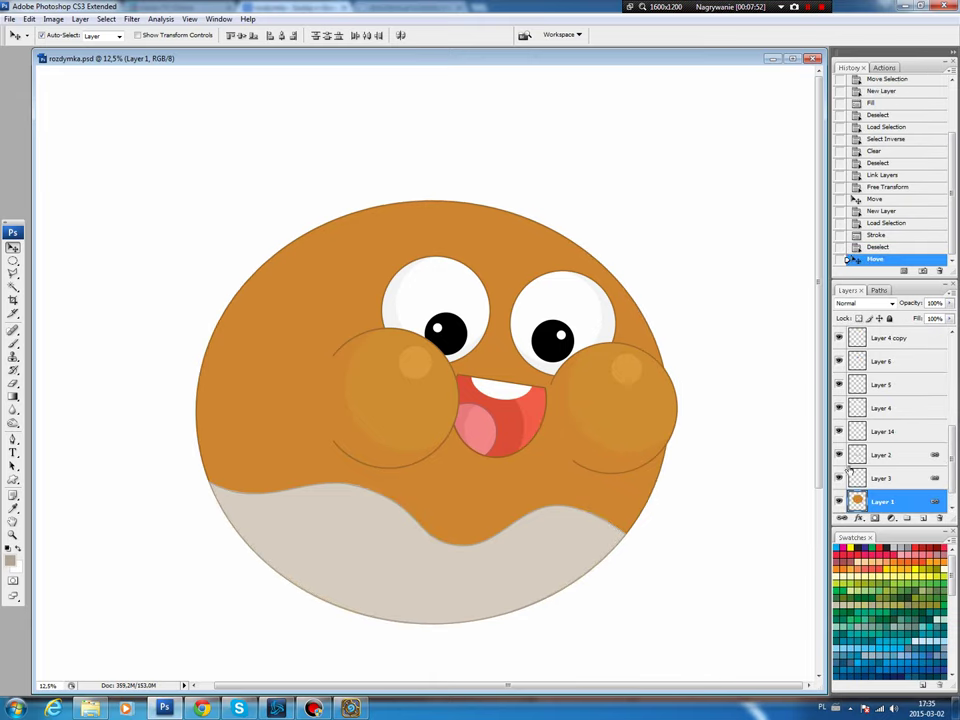
{"action": "left_click", "coordinate": [857, 502], "text": "ctrl"}
{"action": "left_click", "coordinate": [907, 518]}
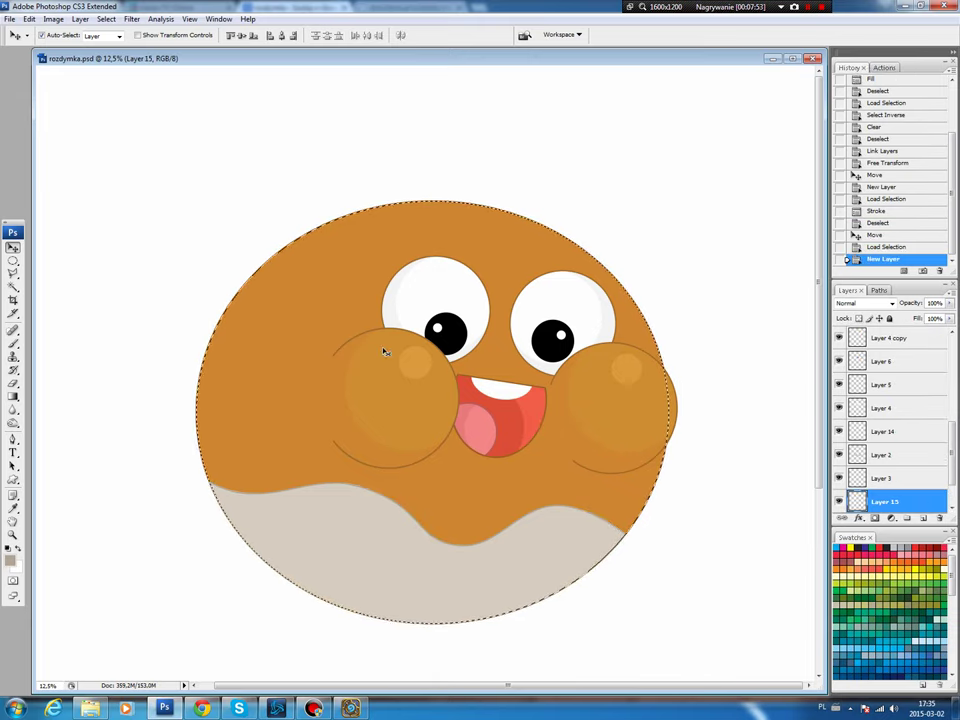
{"action": "key", "text": "b"}
{"action": "left_click", "coordinate": [332, 296], "text": "alt"}
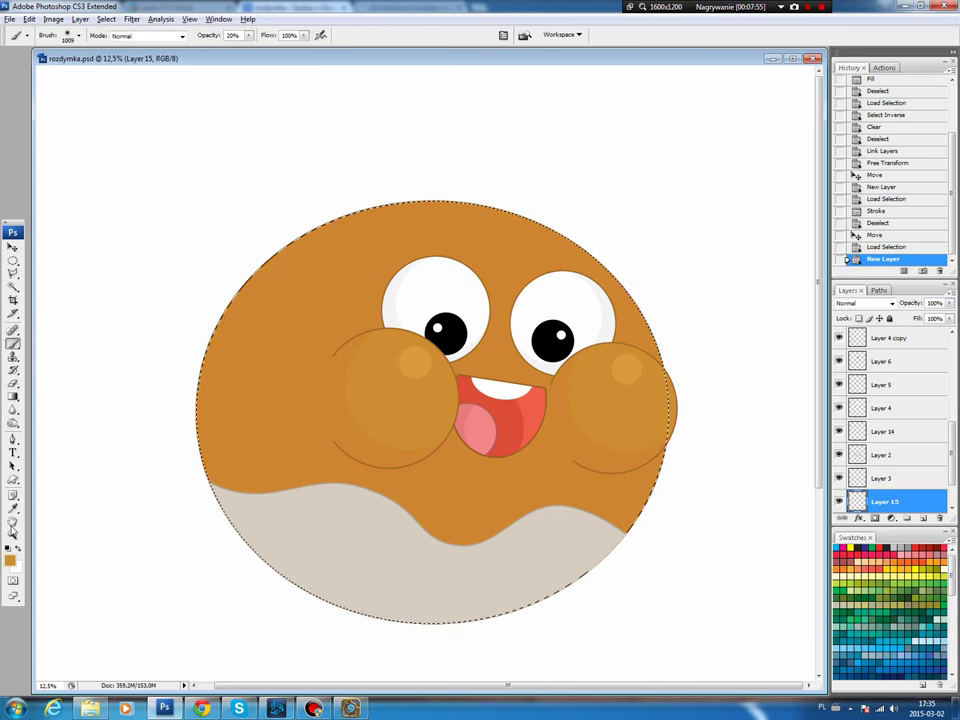
{"action": "left_click", "coordinate": [9, 561]}
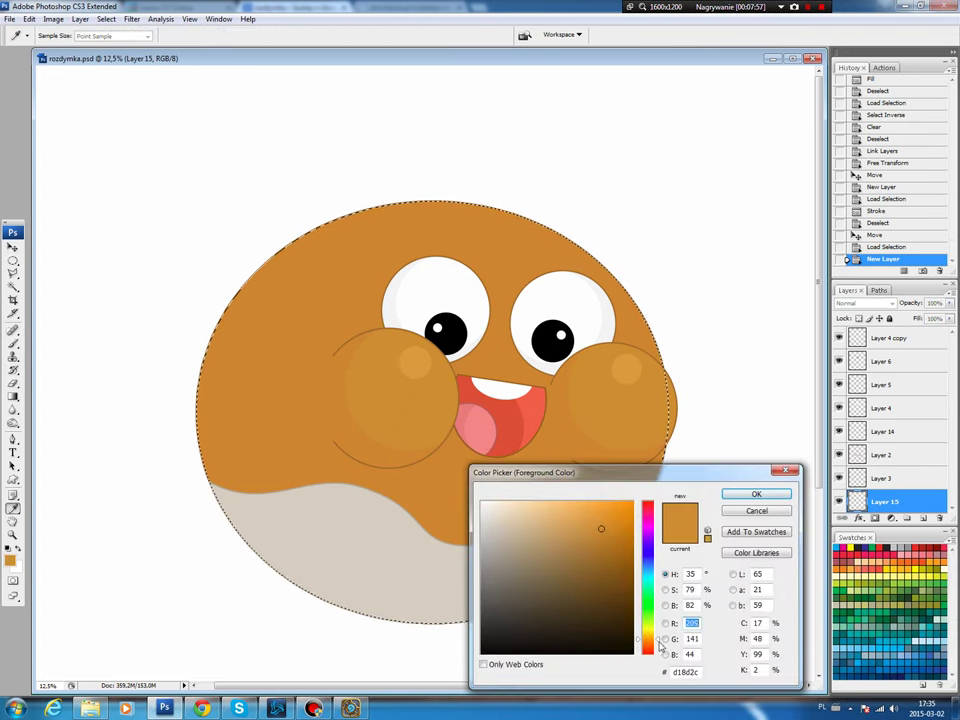
{"action": "left_click_drag", "start_coordinate": [659, 645], "coordinate": [657, 643]}
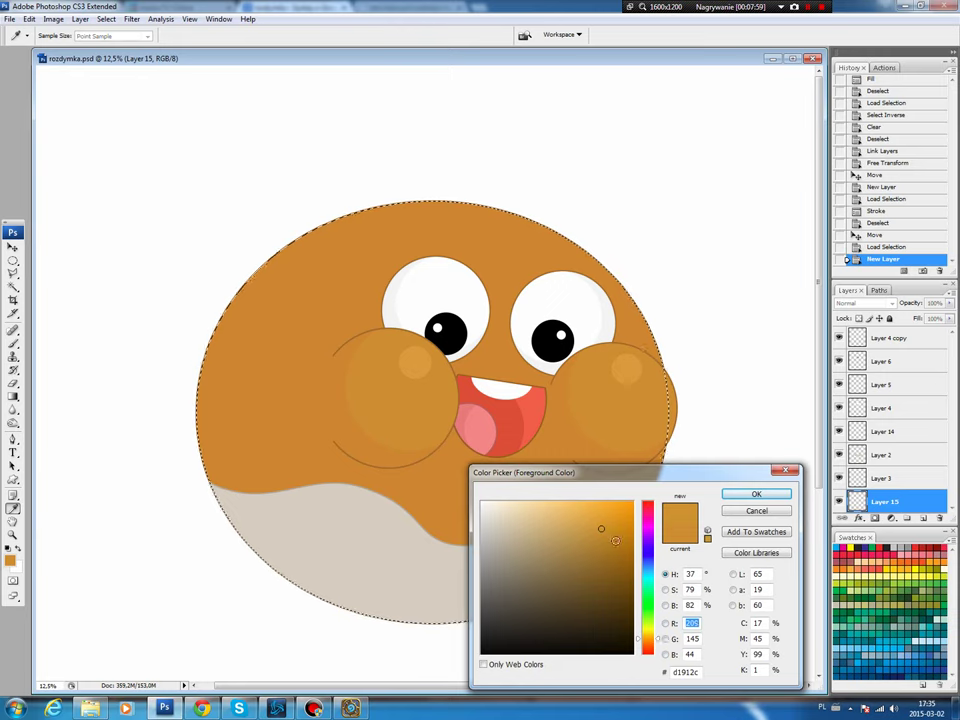
{"action": "left_click", "coordinate": [755, 494]}
- Fill the body selection with a radial gradient
{"action": "key", "text": "g"}
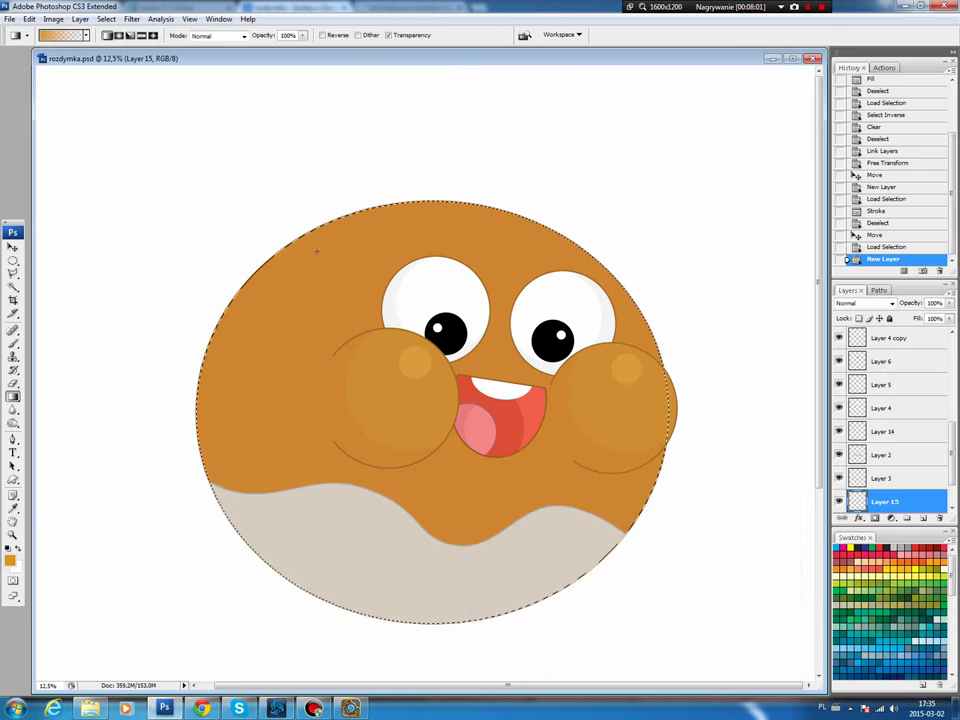
{"action": "left_click", "coordinate": [119, 35]}
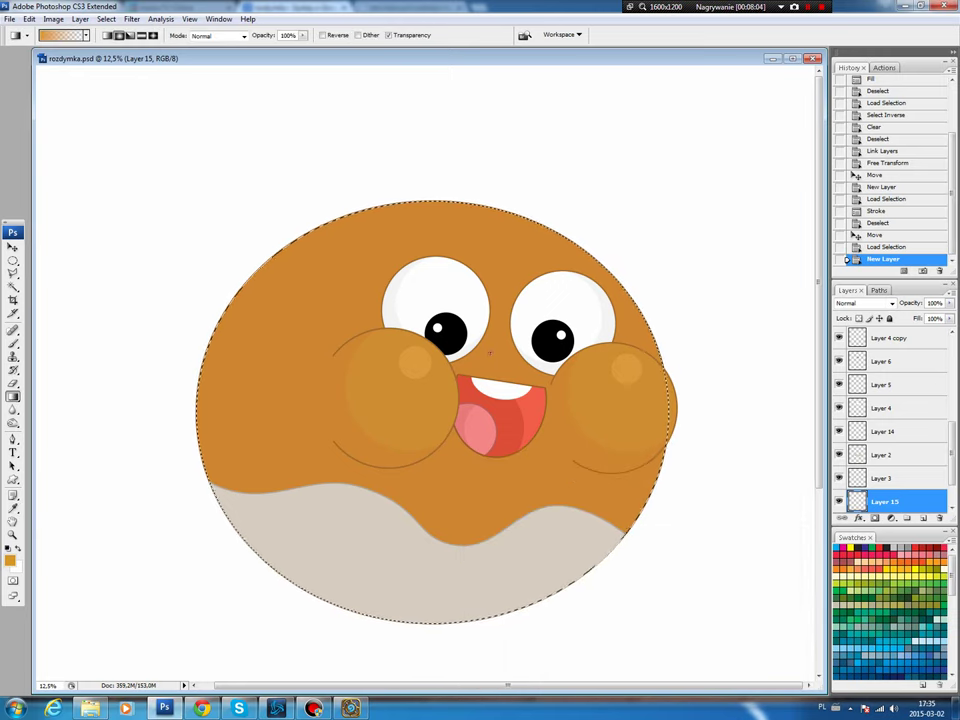
{"action": "left_click_drag", "start_coordinate": [357, 258], "coordinate": [490, 352]}
{"action": "left_click_drag", "start_coordinate": [381, 270], "coordinate": [381, 270]}
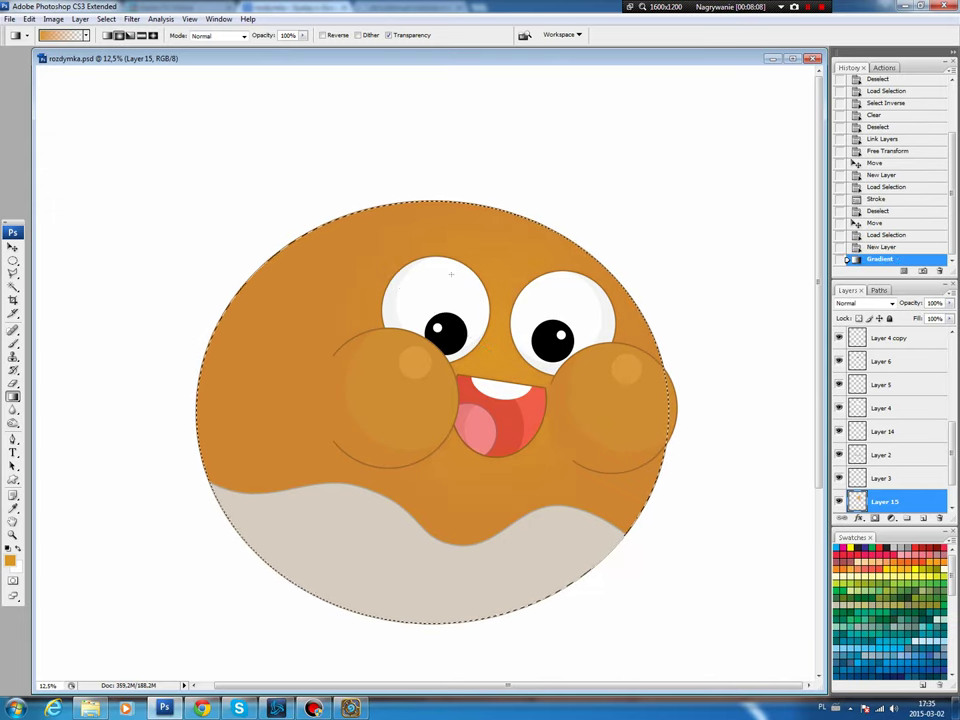
- Draw a brighter saturated orange radial glow from the face centre, then deselect
{"action": "left_click", "coordinate": [13, 507]}
{"action": "left_click", "coordinate": [10, 560]}
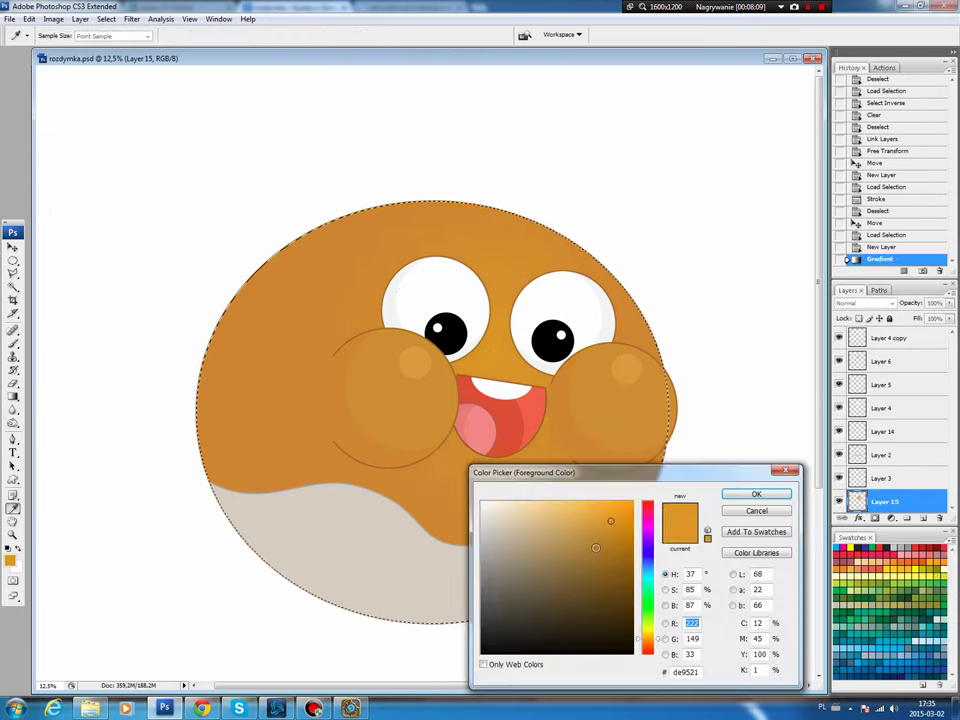
{"action": "left_click", "coordinate": [620, 506]}
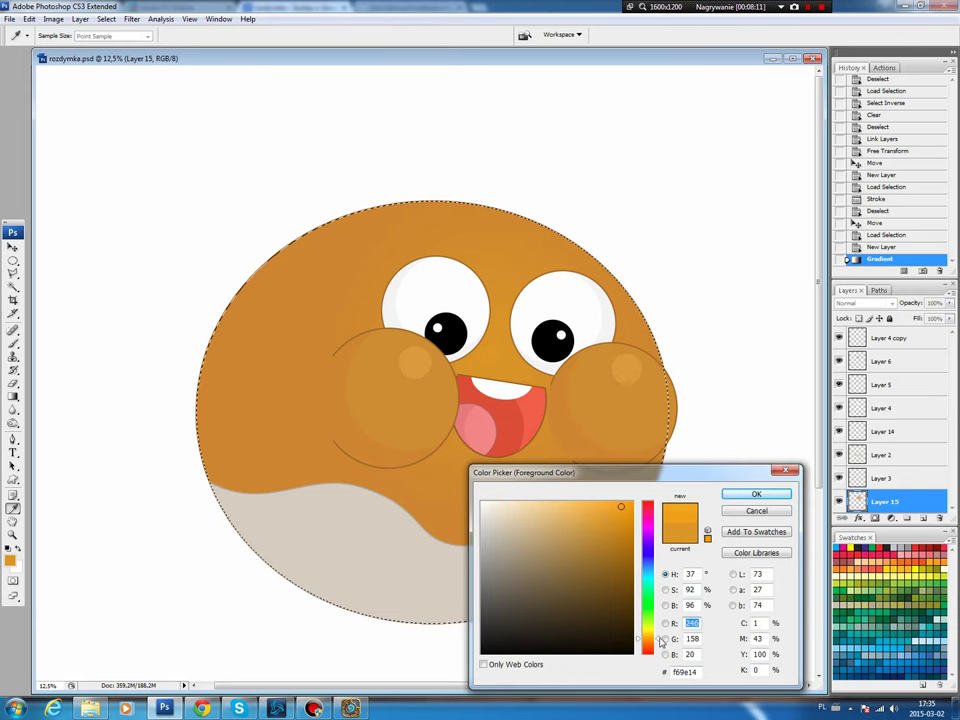
{"action": "left_click", "coordinate": [648, 636]}
{"action": "left_click", "coordinate": [756, 494]}
{"action": "key", "text": "g"}
{"action": "left_click_drag", "start_coordinate": [497, 330], "coordinate": [348, 216]}
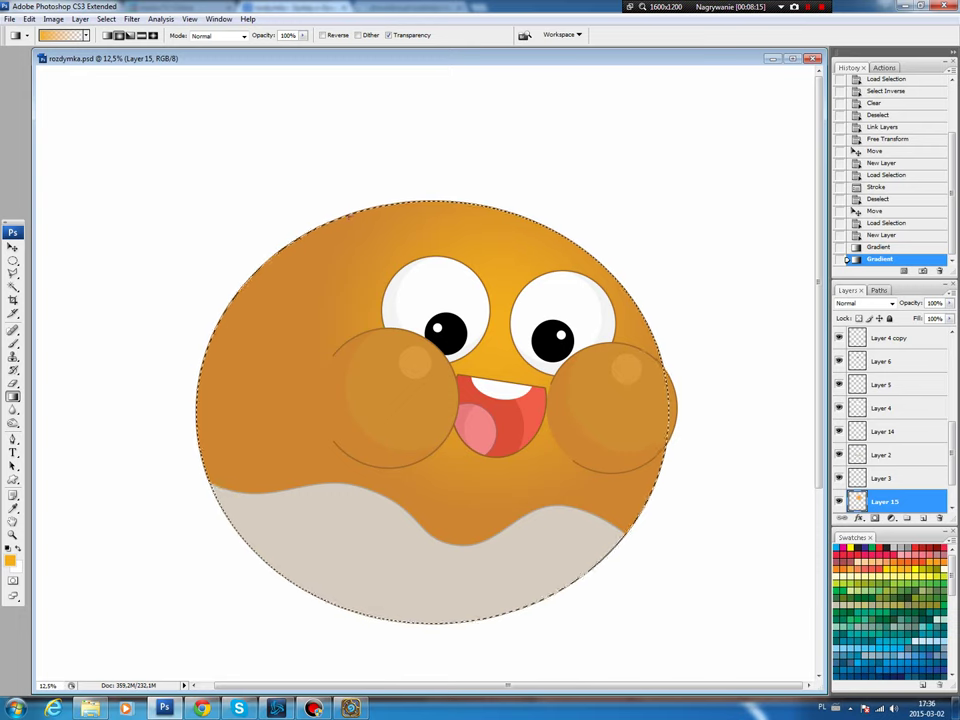
{"action": "key", "text": "ctrl+d"}
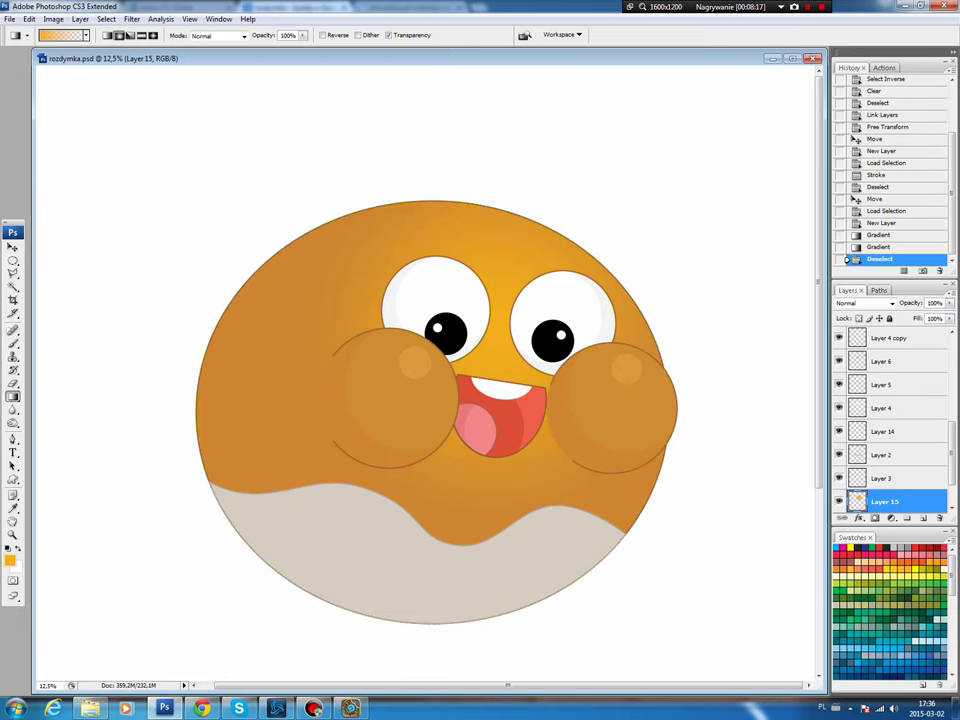
{"action": "key", "text": "v"}
{"action": "left_click", "coordinate": [462, 577]}
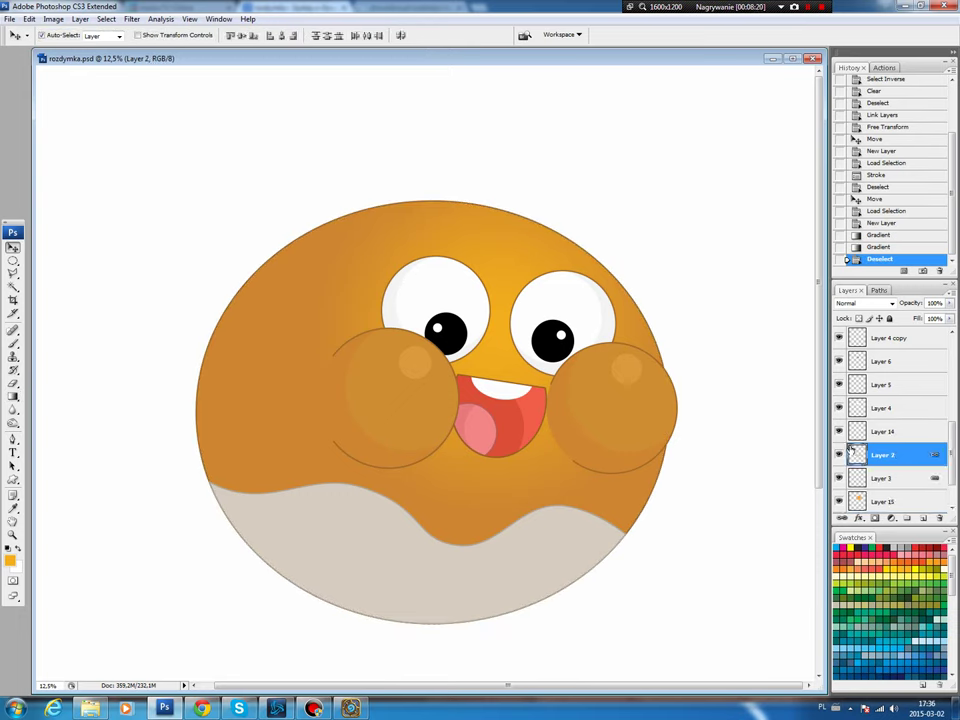
- On a new layer over the loaded belly selection, drag a light-beige radial gradient across the belly
{"action": "left_click", "coordinate": [852, 454], "text": "ctrl"}
{"action": "left_click", "coordinate": [923, 518]}
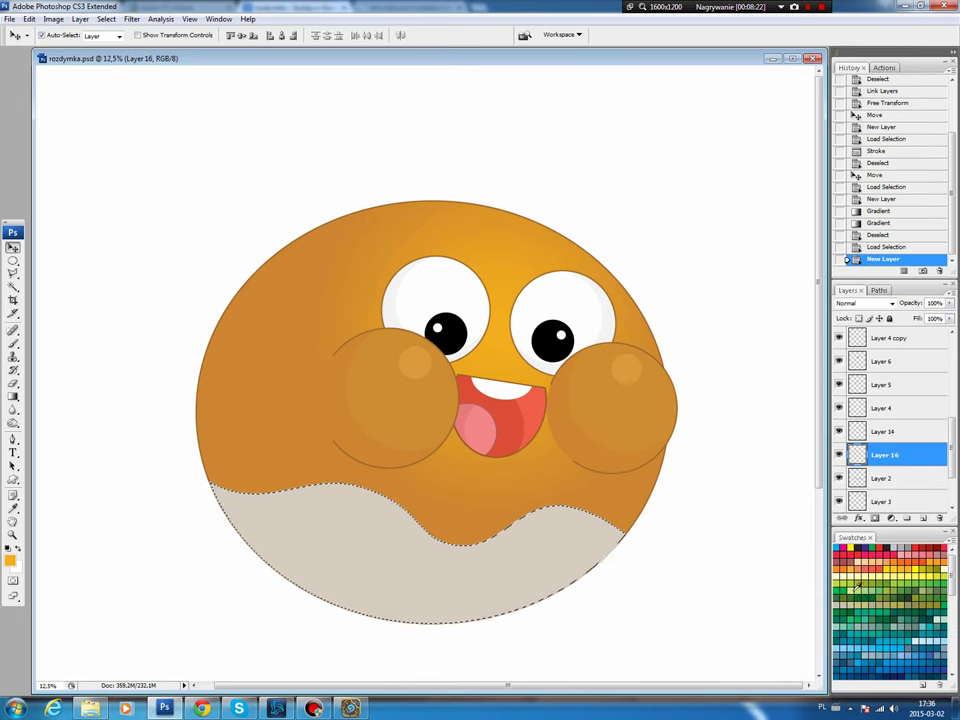
{"action": "key", "text": "i"}
{"action": "left_click", "coordinate": [210, 514]}
{"action": "left_click", "coordinate": [10, 560]}
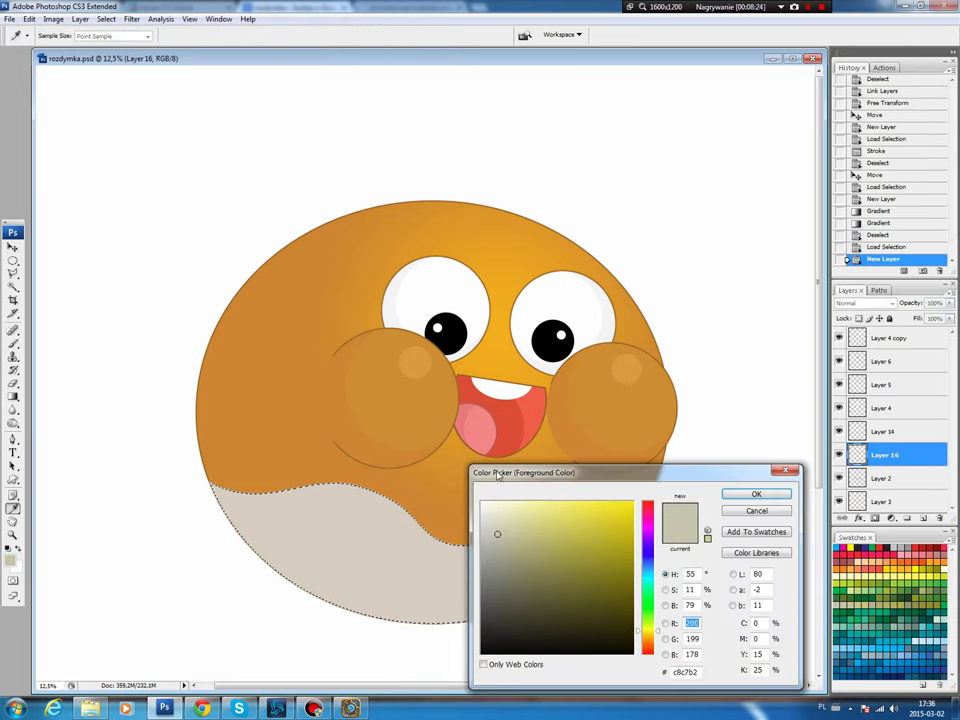
{"action": "left_click", "coordinate": [756, 494]}
{"action": "key", "text": "g"}
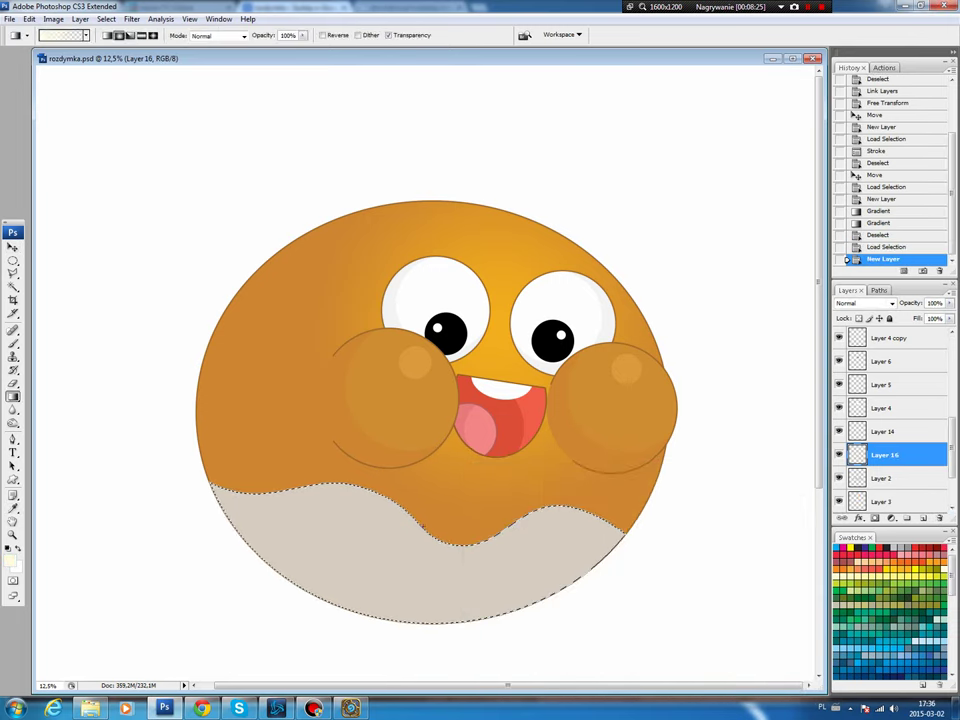
{"action": "left_click_drag", "start_coordinate": [269, 486], "coordinate": [420, 566]}
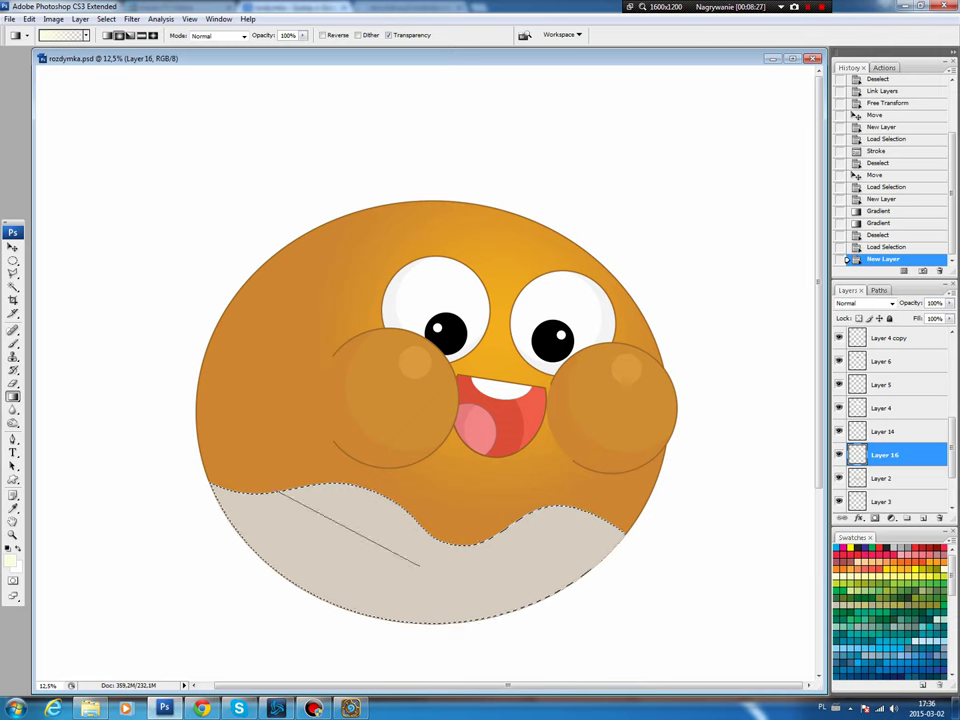
{"action": "key", "text": "ctrl+d"}
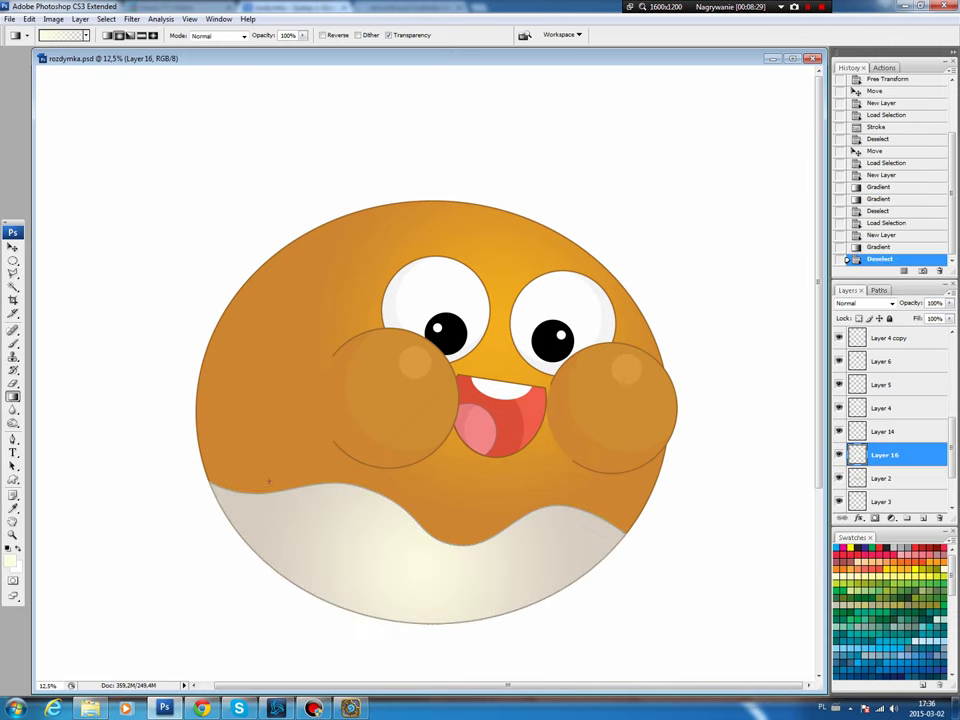
{"action": "key", "text": "v"}
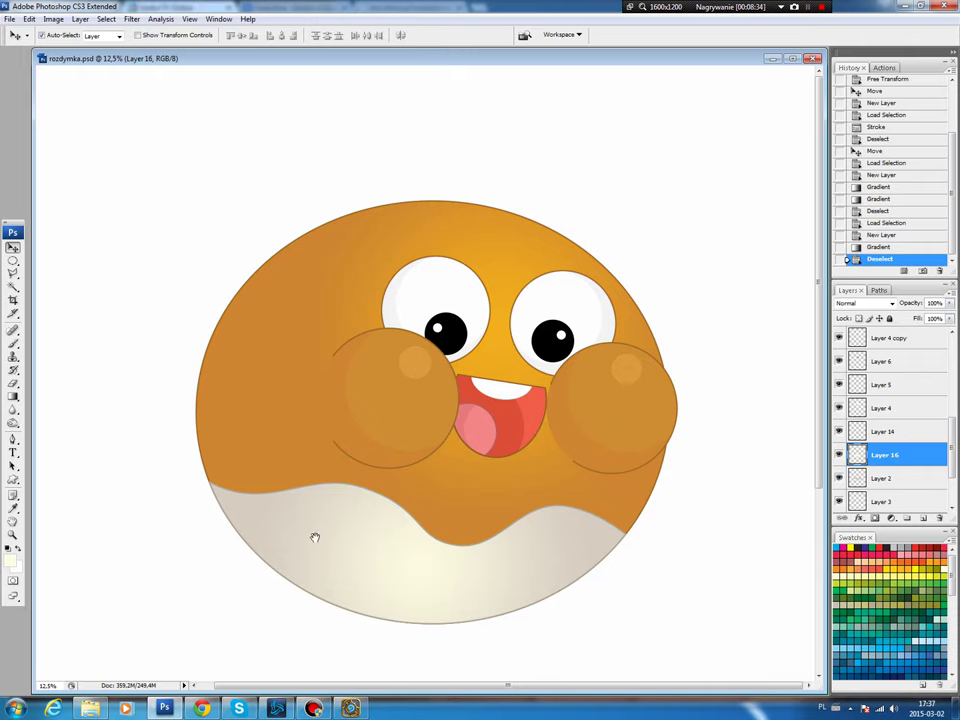
{"action": "mouse_move", "coordinate": [314, 537]}
{"action": "left_mouse_down"}
{"action": "mouse_move", "coordinate": [313, 516]}
{"action": "mouse_move", "coordinate": [197, 389]}
{"action": "left_mouse_up"}
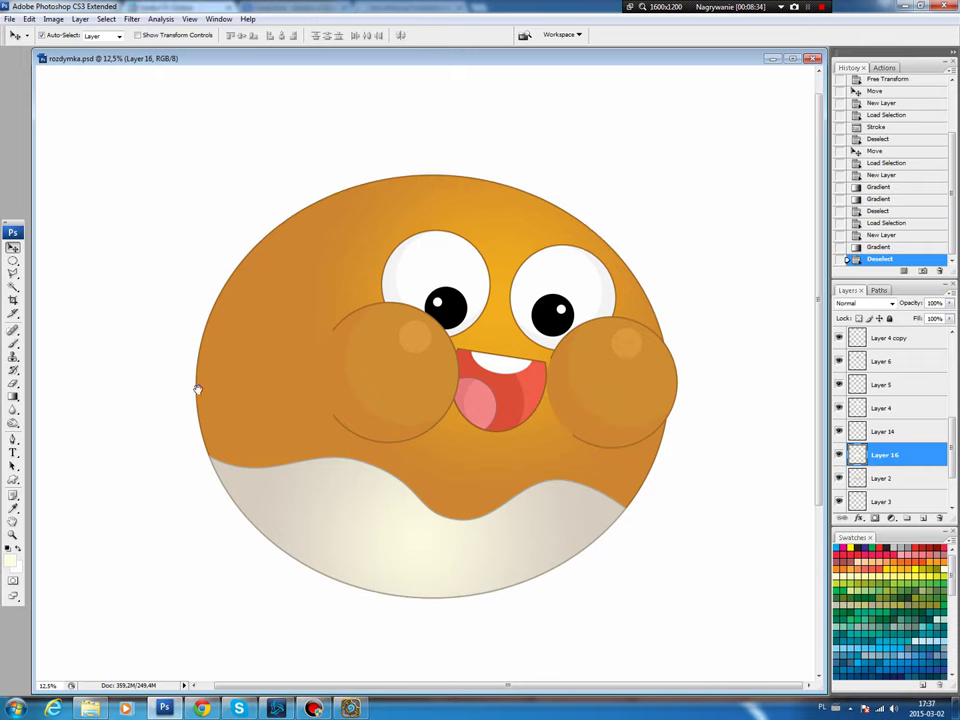
- Trace a closed pen path around the body band just above the belly
{"action": "left_click", "coordinate": [254, 359]}
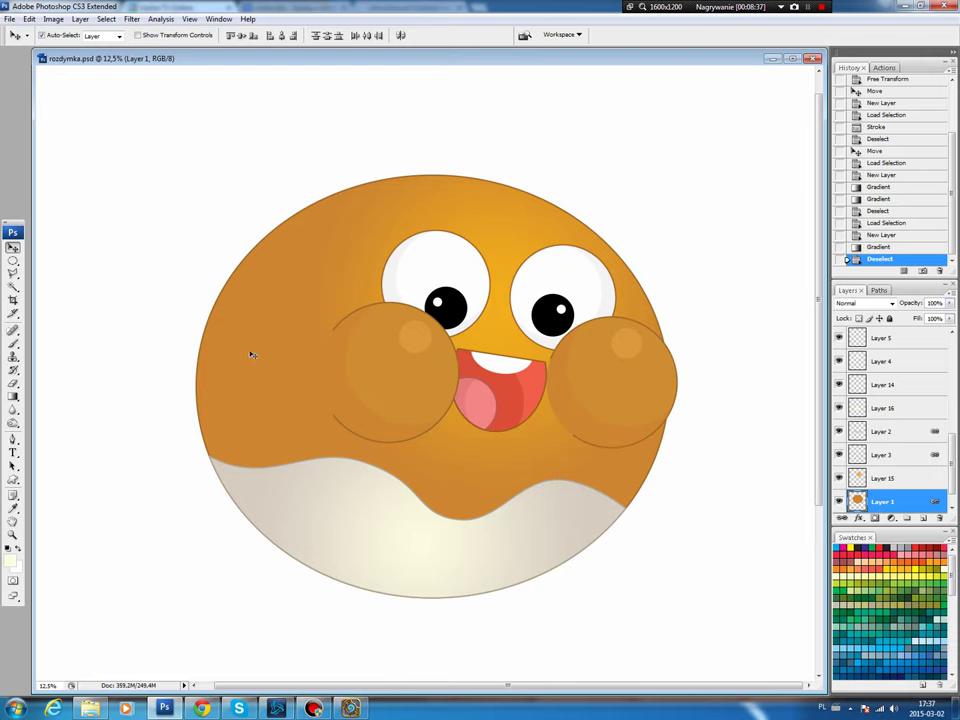
{"action": "key", "text": "p"}
{"action": "left_click", "coordinate": [229, 264]}
{"action": "left_click", "coordinate": [221, 446]}
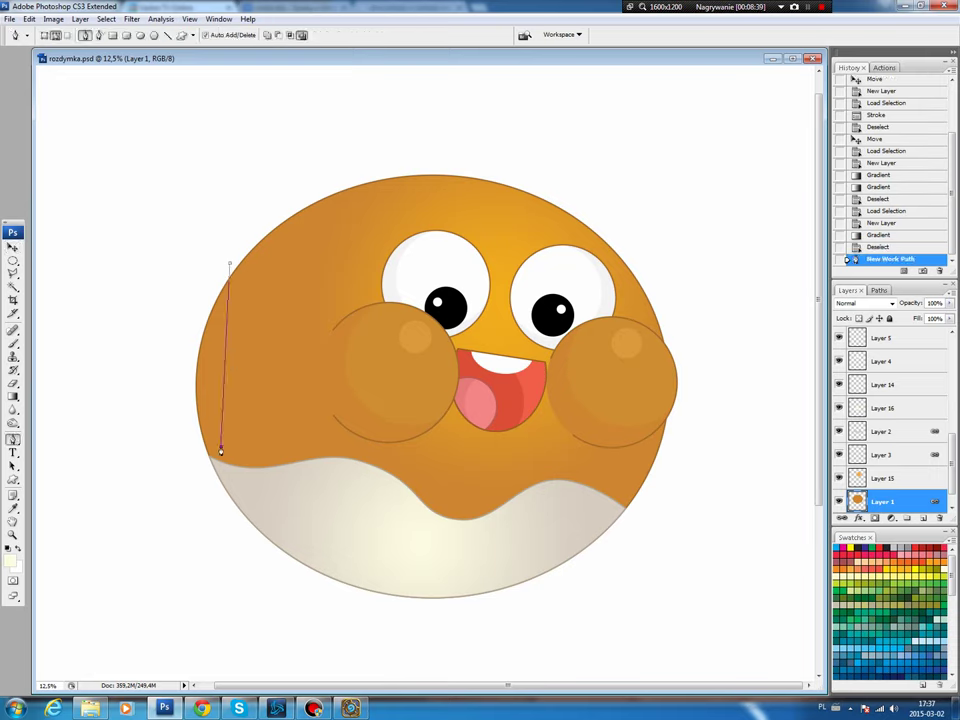
{"action": "left_click", "coordinate": [391, 452]}
{"action": "left_click", "coordinate": [462, 498]}
{"action": "left_click", "coordinate": [558, 466]}
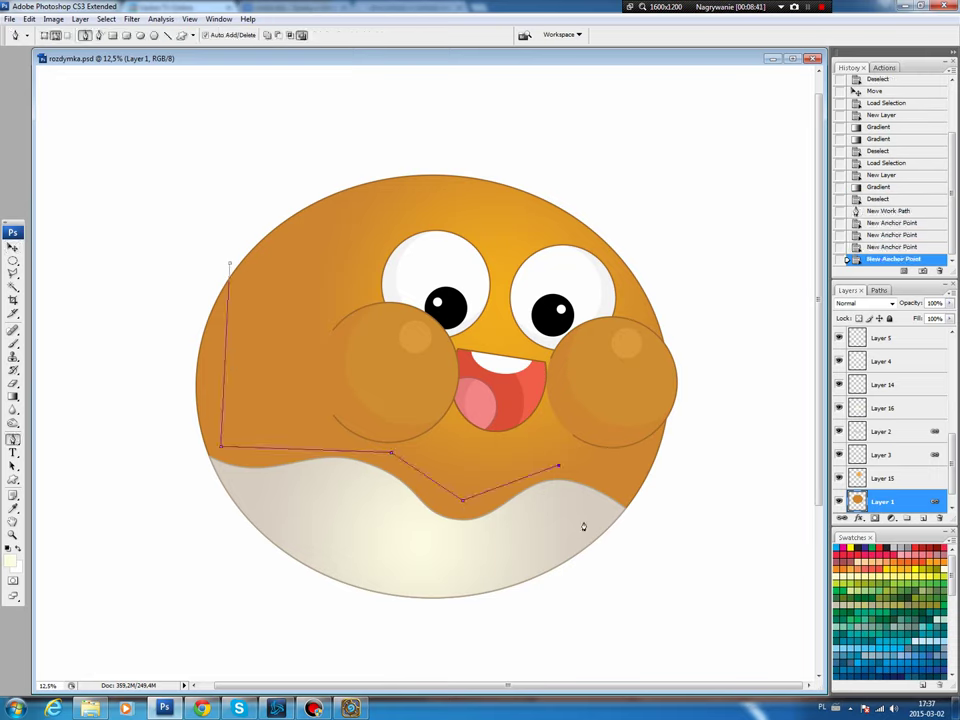
{"action": "left_click", "coordinate": [582, 534]}
{"action": "left_click", "coordinate": [237, 552]}
{"action": "left_click", "coordinate": [120, 390]}
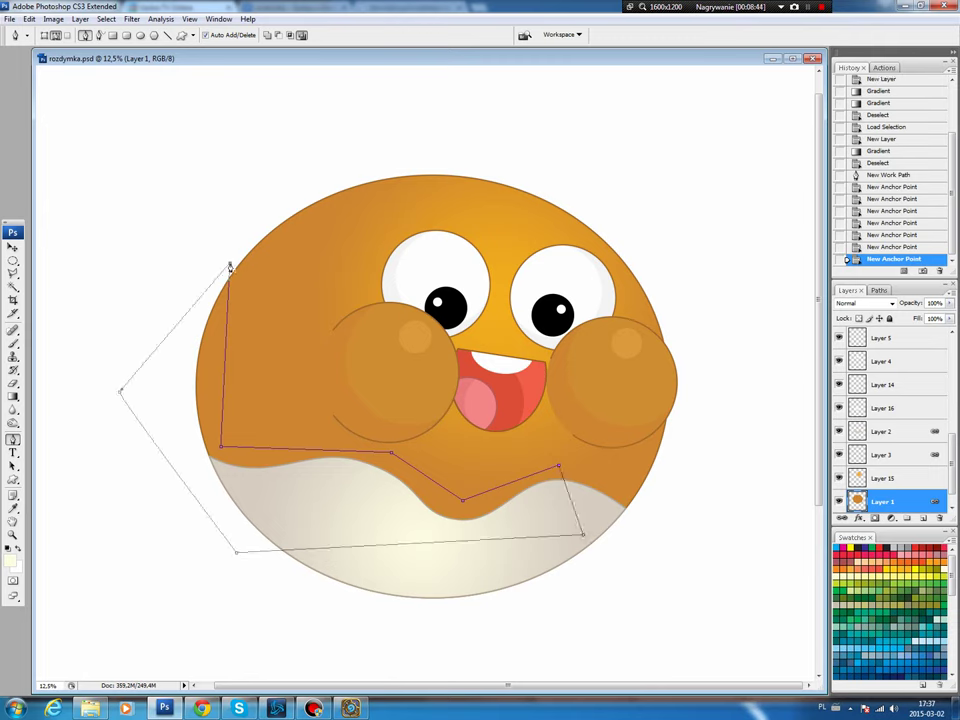
{"action": "left_click", "coordinate": [229, 265]}
- Curve the path to follow the belly's wavy edge and load it as a selection
{"action": "left_click_drag", "start_coordinate": [222, 450], "coordinate": [304, 457]}
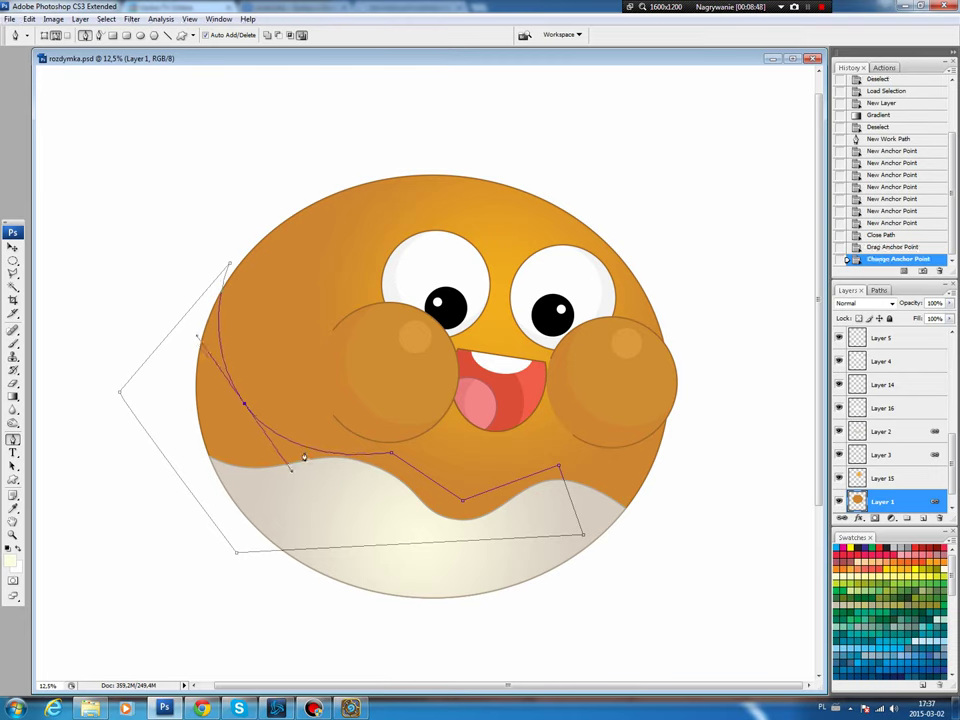
{"action": "left_click_drag", "start_coordinate": [392, 455], "coordinate": [435, 469]}
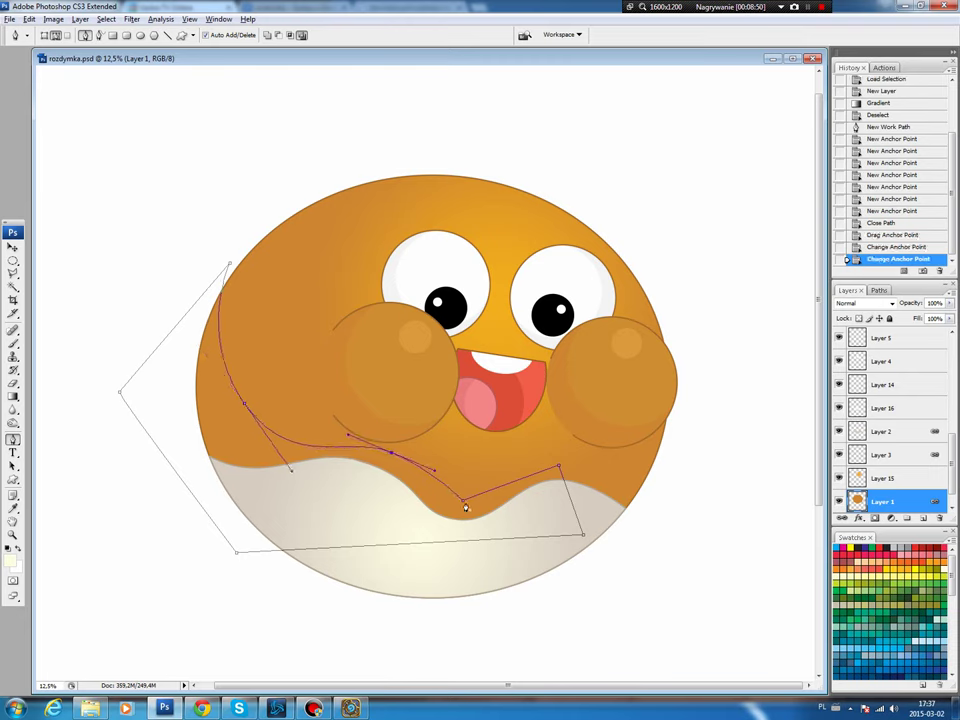
{"action": "left_click_drag", "start_coordinate": [480, 507], "coordinate": [500, 508]}
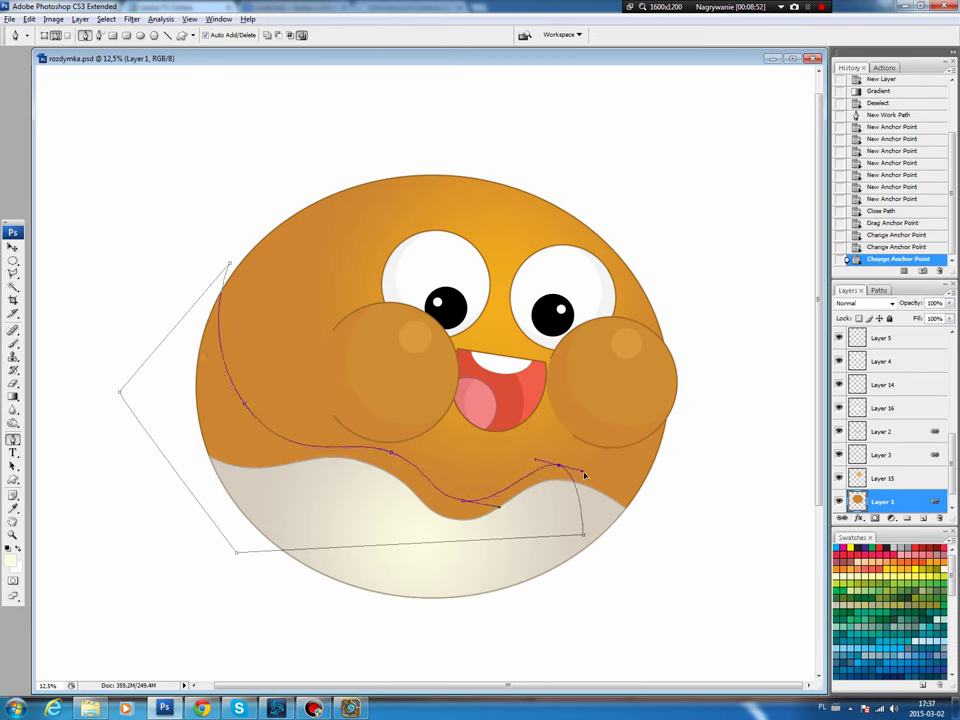
{"action": "mouse_move", "coordinate": [558, 466]}
{"action": "left_mouse_down"}
{"action": "mouse_move", "coordinate": [593, 474]}
{"action": "mouse_move", "coordinate": [559, 469]}
{"action": "left_mouse_up"}
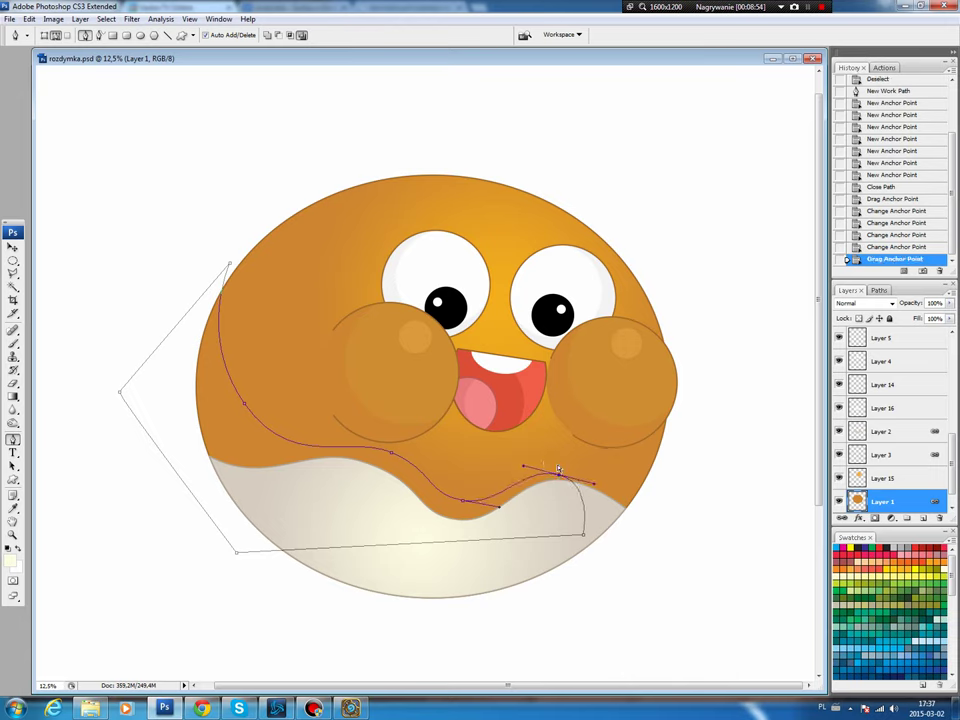
{"action": "left_click", "coordinate": [879, 290]}
{"action": "key", "text": "ctrl+Return"}
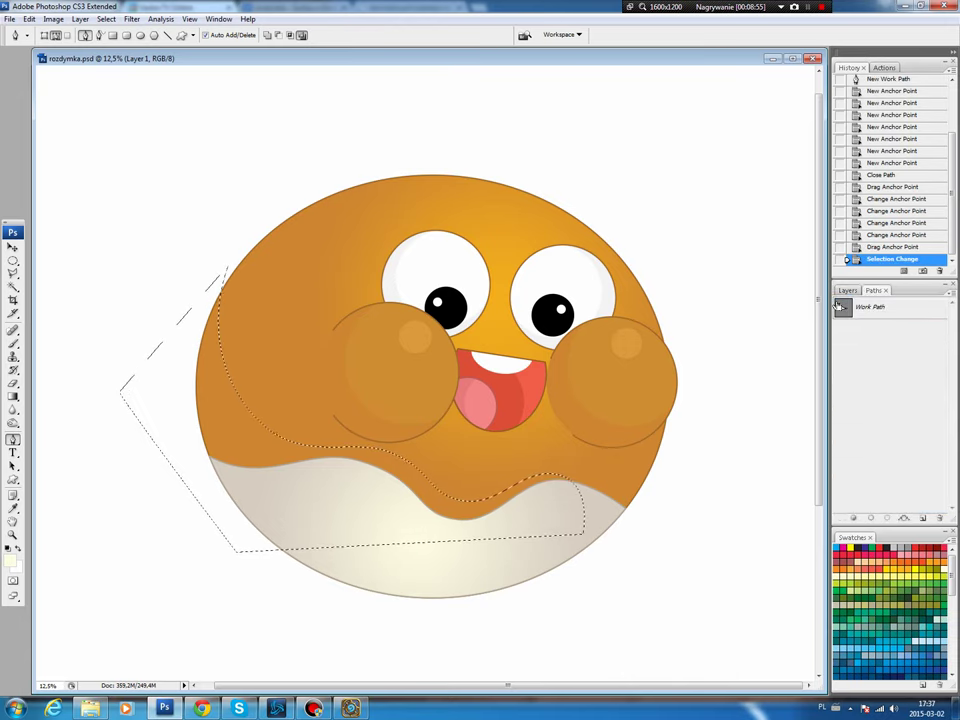
- Lower the band's lightness with Hue/Saturation, then deselect
{"action": "key", "text": "ctrl+u"}
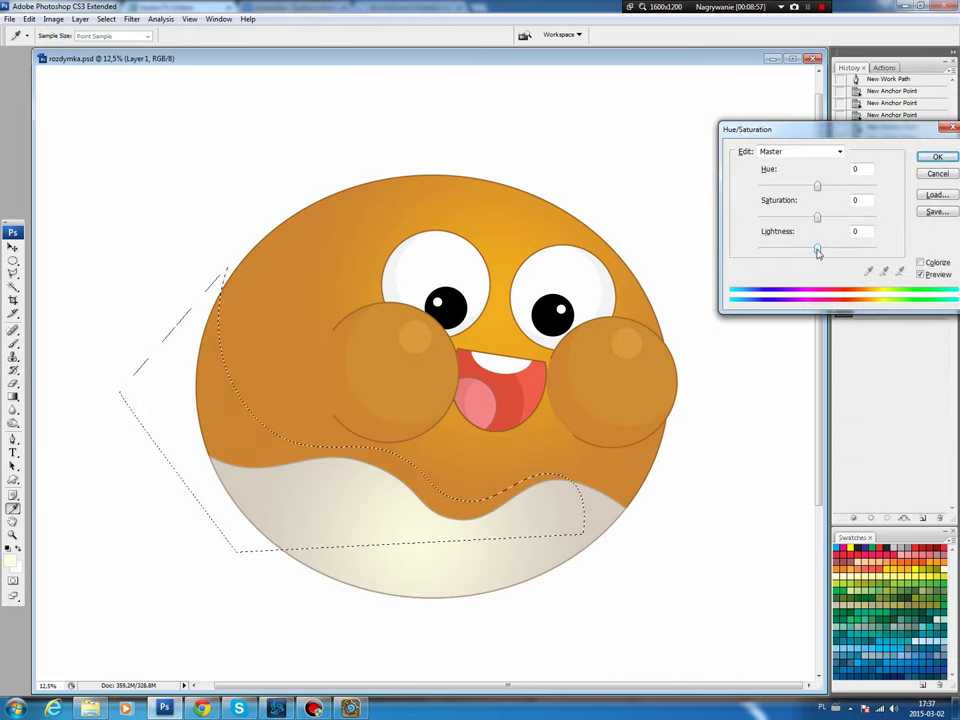
{"action": "left_click", "coordinate": [816, 250]}
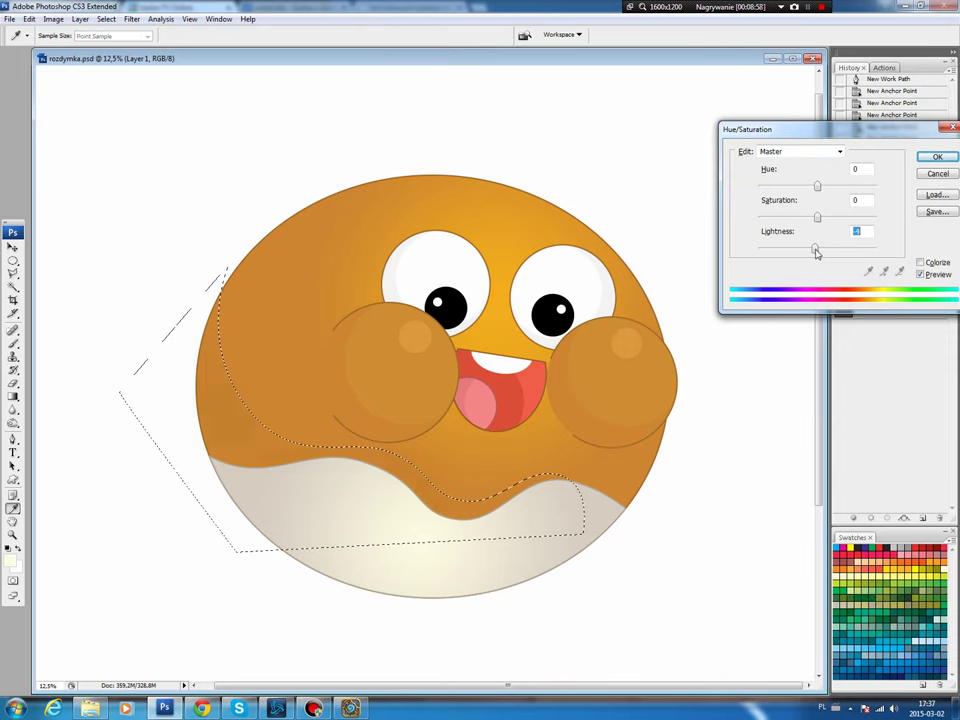
{"action": "left_click", "coordinate": [937, 157]}
{"action": "key", "text": "ctrl+d"}
- Draw ten small elliptical selections for spots across the body and around the eyes
{"action": "key", "text": "v"}
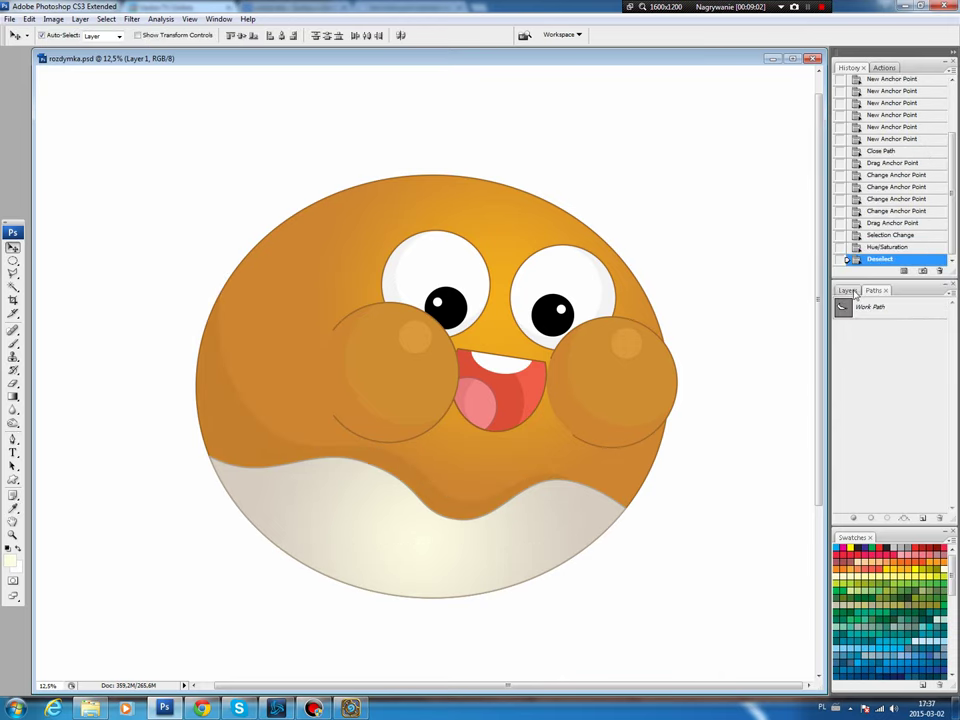
{"action": "key", "text": "F7"}
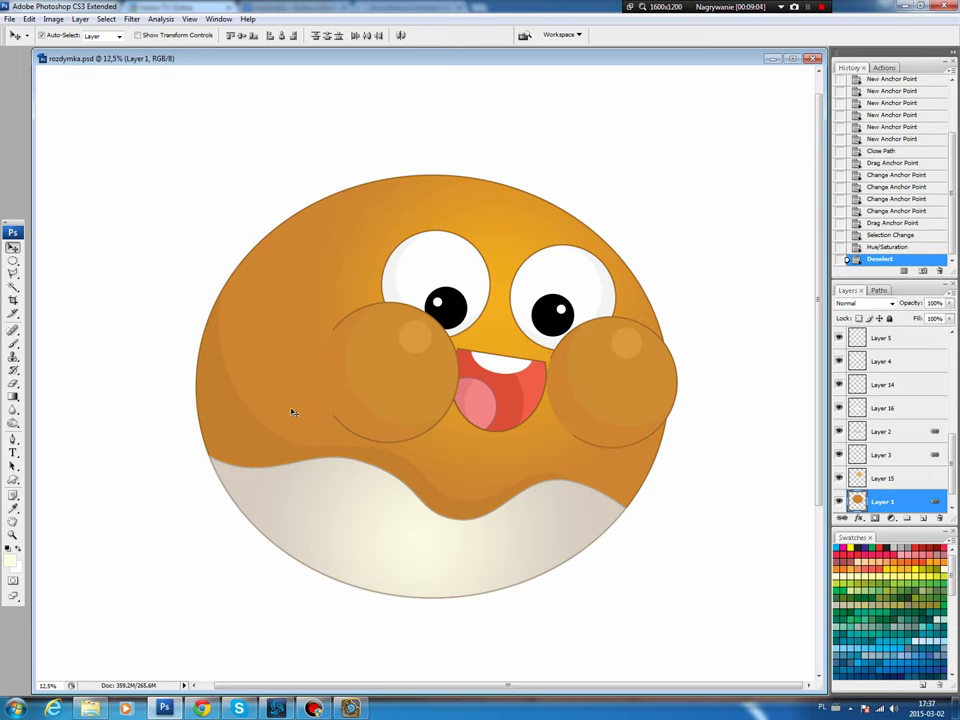
{"action": "key", "text": "m"}
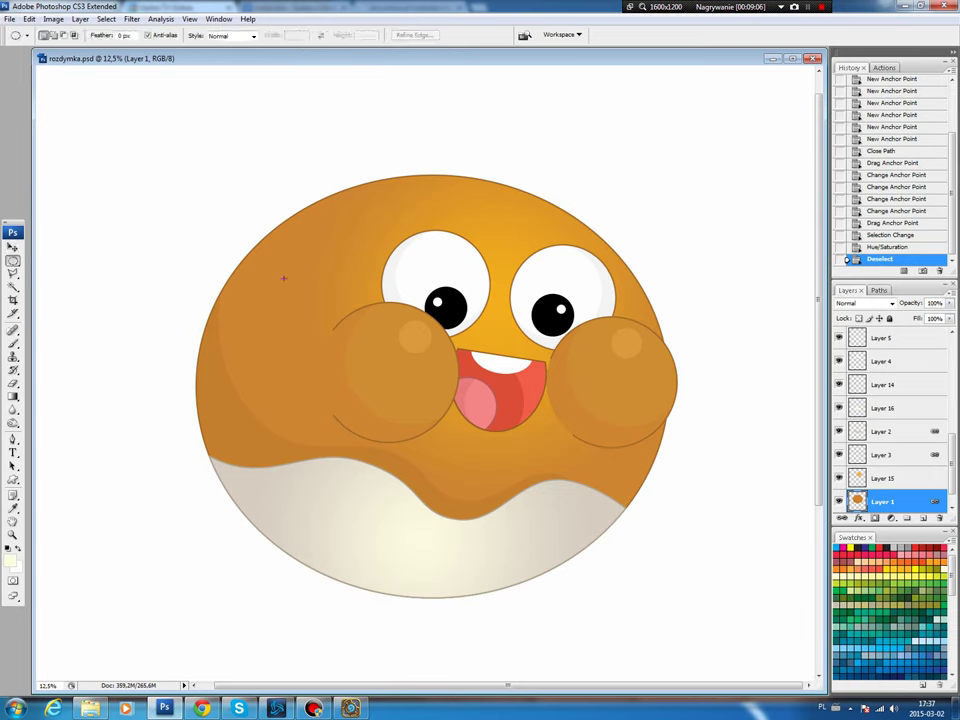
{"action": "left_click_drag", "start_coordinate": [292, 288], "coordinate": [275, 270]}
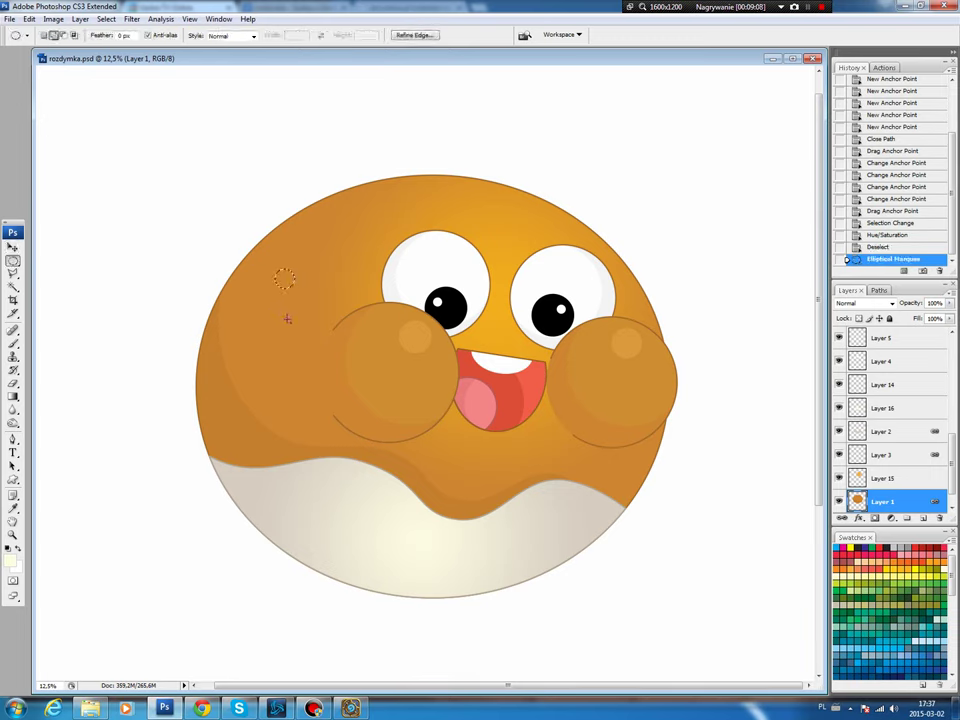
{"action": "left_click_drag", "start_coordinate": [289, 320], "coordinate": [276, 305]}
{"action": "left_click_drag", "start_coordinate": [248, 377], "coordinate": [228, 357]}
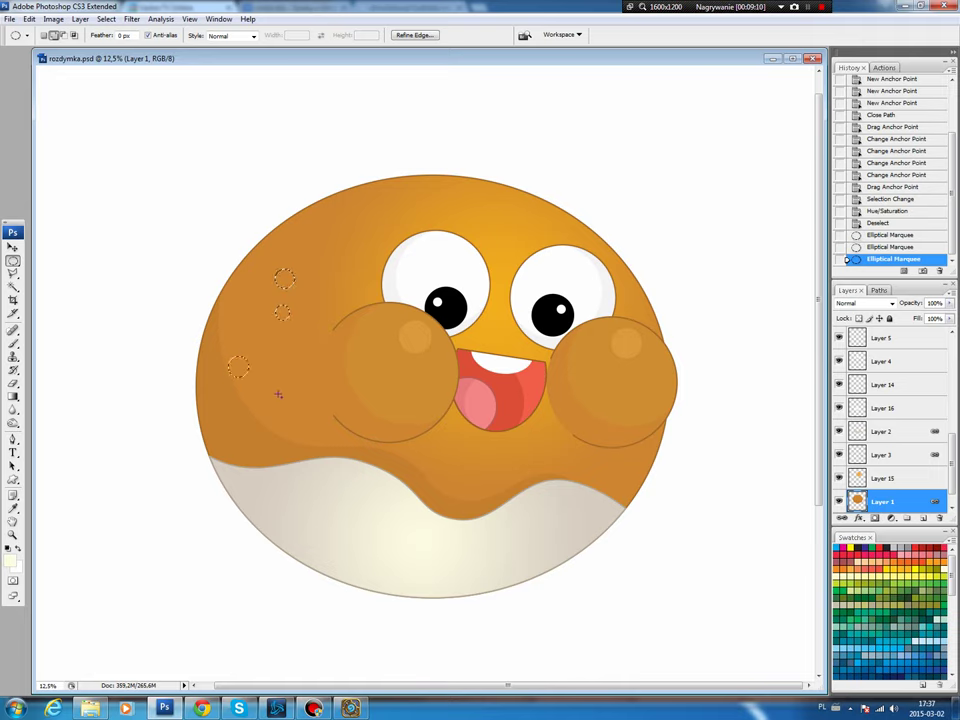
{"action": "left_click_drag", "start_coordinate": [291, 406], "coordinate": [277, 392]}
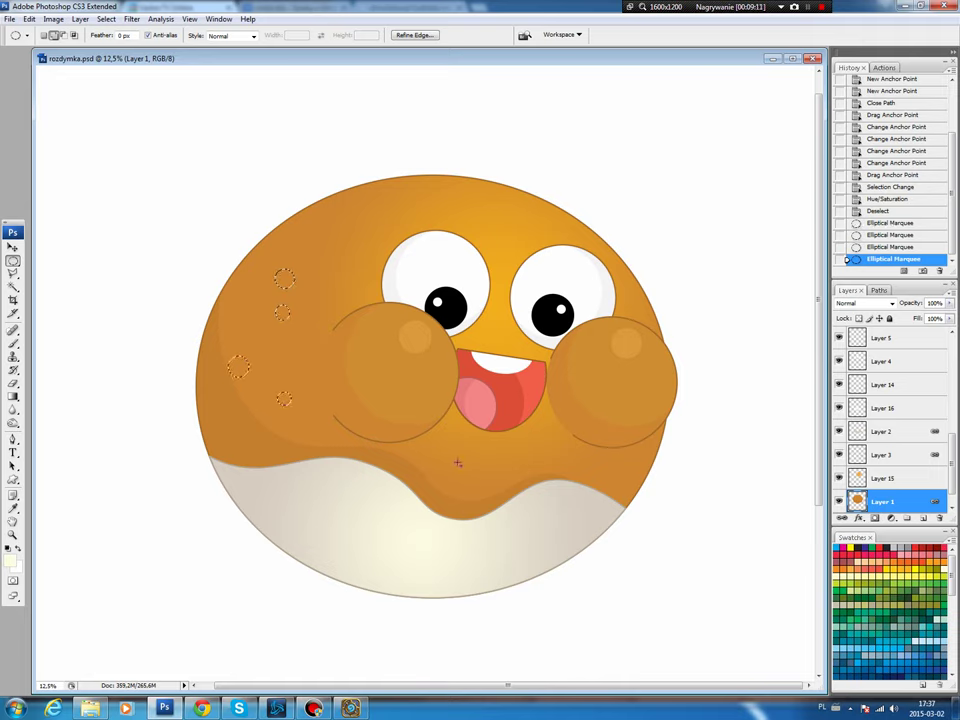
{"action": "mouse_move", "coordinate": [452, 473]}
{"action": "left_mouse_down"}
{"action": "mouse_move", "coordinate": [436, 456]}
{"action": "mouse_move", "coordinate": [472, 457]}
{"action": "left_mouse_up"}
{"action": "left_click_drag", "start_coordinate": [625, 477], "coordinate": [607, 458]}
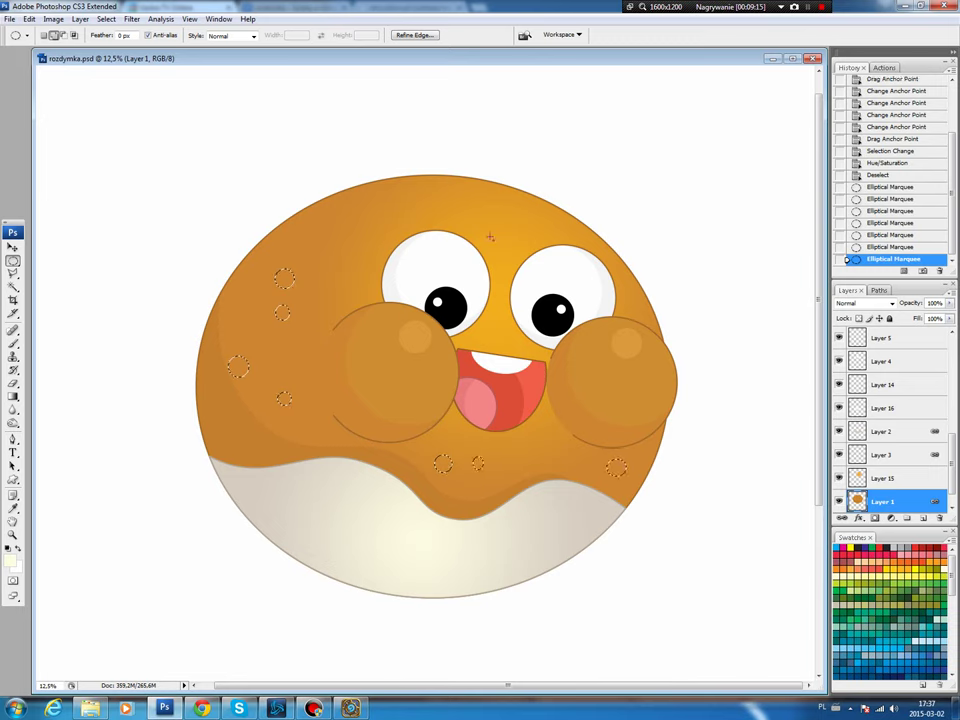
{"action": "mouse_move", "coordinate": [481, 229]}
{"action": "left_mouse_down"}
{"action": "mouse_move", "coordinate": [459, 205]}
{"action": "mouse_move", "coordinate": [395, 205]}
{"action": "mouse_move", "coordinate": [426, 187]}
{"action": "left_mouse_up"}
{"action": "left_click_drag", "start_coordinate": [559, 234], "coordinate": [542, 219]}
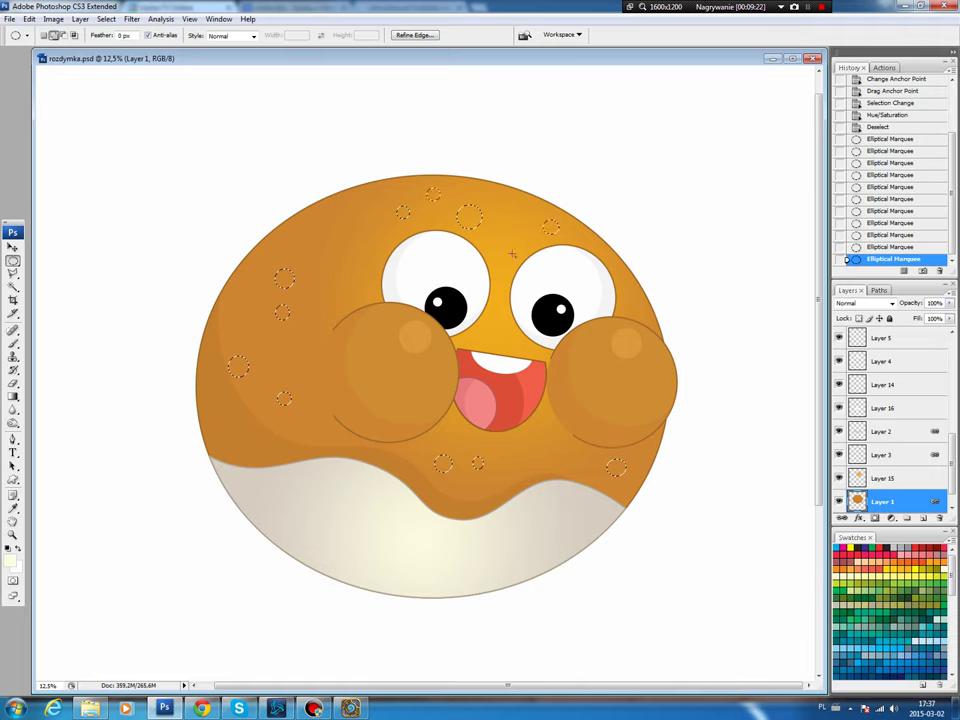
{"action": "left_click_drag", "start_coordinate": [510, 268], "coordinate": [494, 253]}
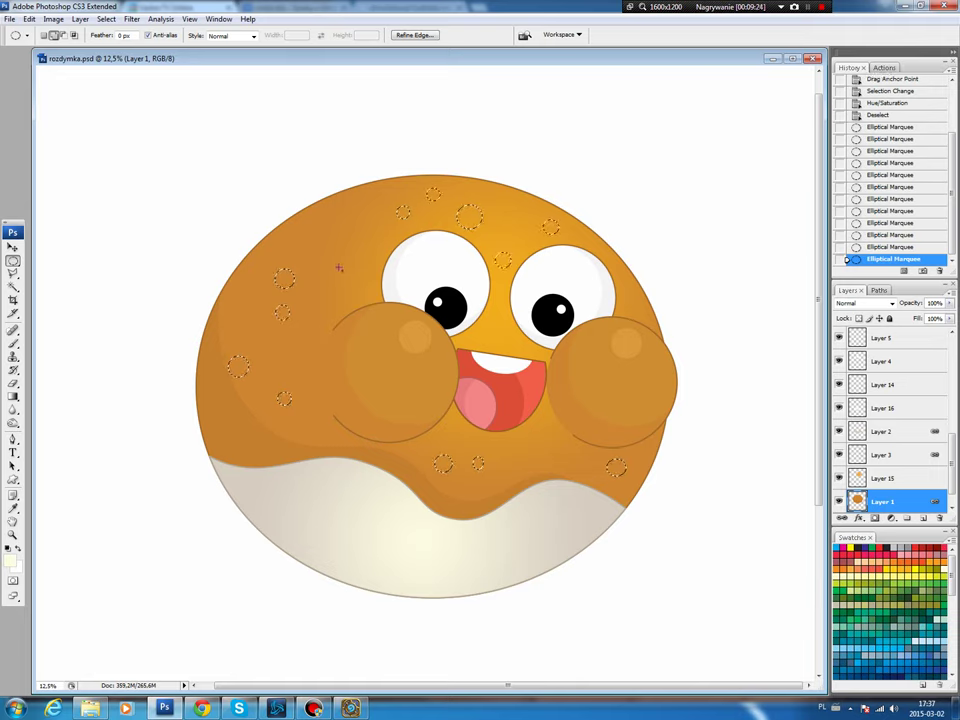
{"action": "left_click_drag", "start_coordinate": [350, 281], "coordinate": [337, 265]}
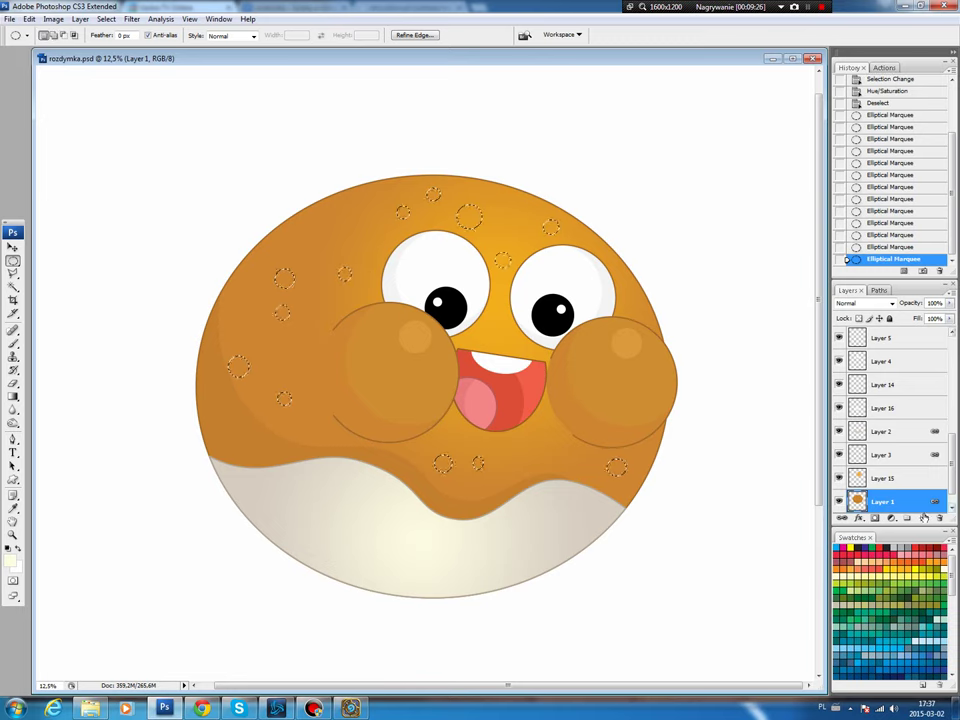
- Fill the spots with orange on a new layer, deselect, and set opacity to 81%
{"action": "key", "text": "ctrl+shift+alt+n"}
{"action": "key", "text": "b"}
{"action": "left_click", "coordinate": [505, 262], "text": "alt"}
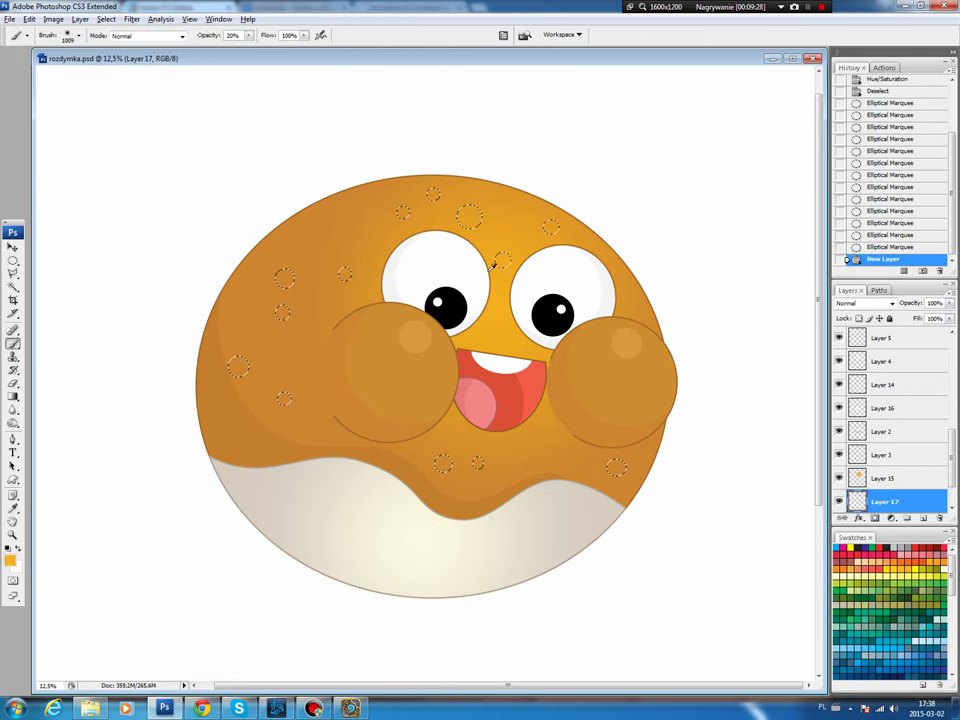
{"action": "key", "text": "alt+BackSpace"}
{"action": "key", "text": "ctrl+d"}
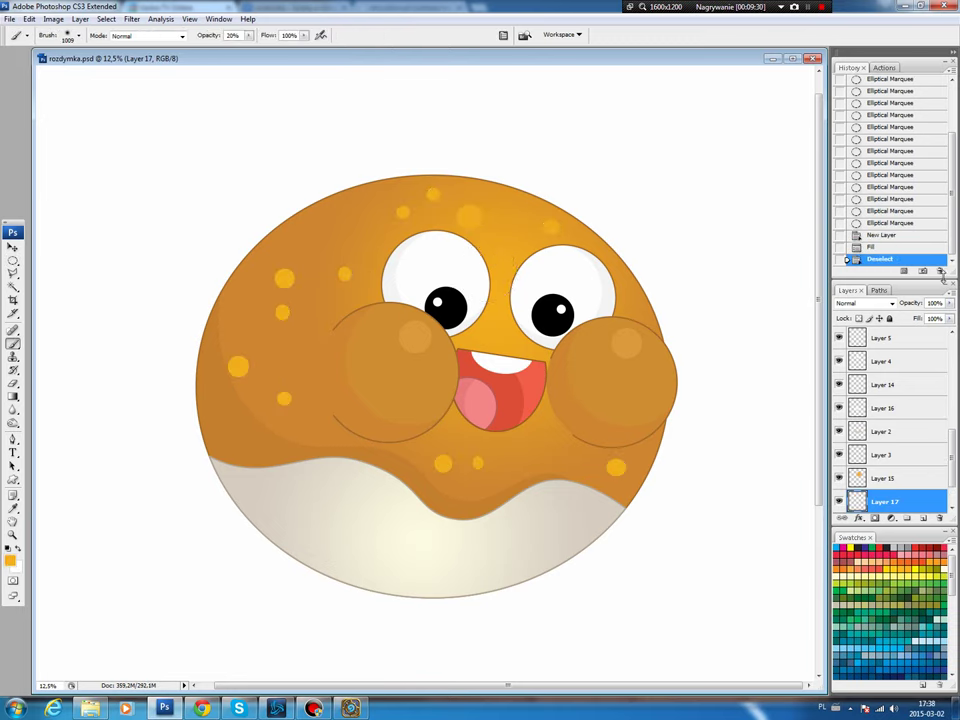
{"action": "left_click_drag", "start_coordinate": [949, 303], "coordinate": [940, 318]}
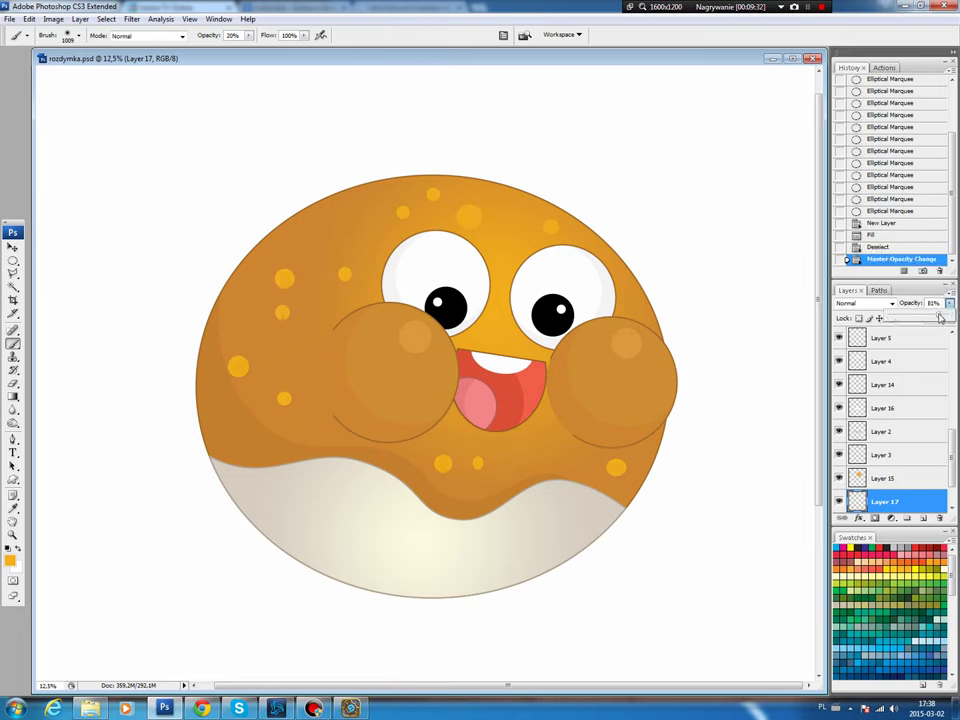
- Move the left pupil up and left and nudge the right pupil slightly
{"action": "key", "text": "v"}
{"action": "left_click", "coordinate": [440, 296]}
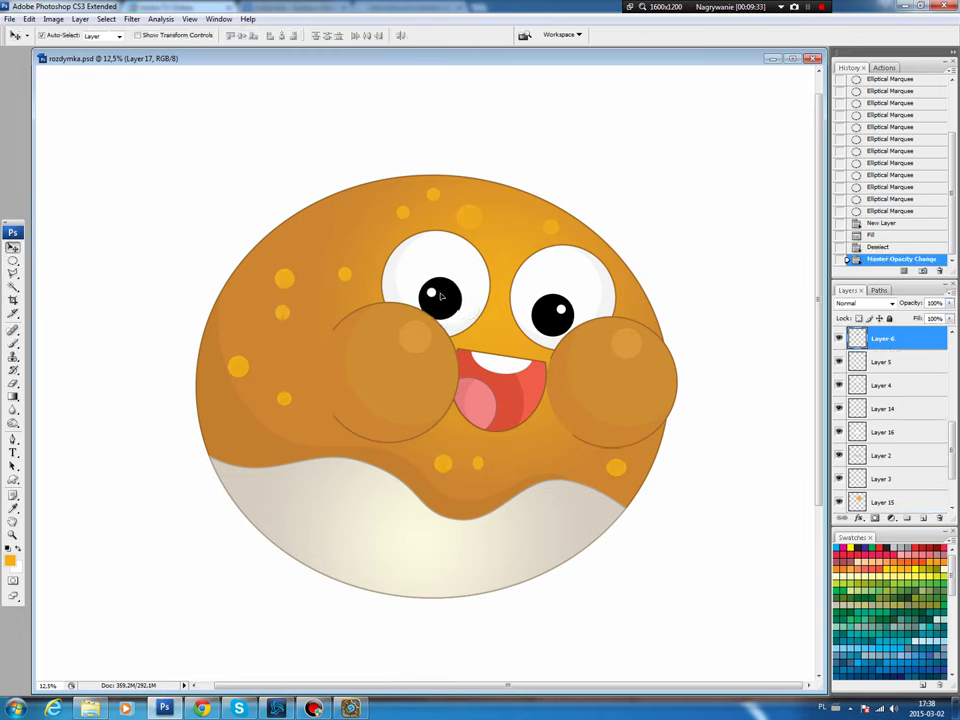
{"action": "left_click_drag", "start_coordinate": [440, 296], "coordinate": [418, 287]}
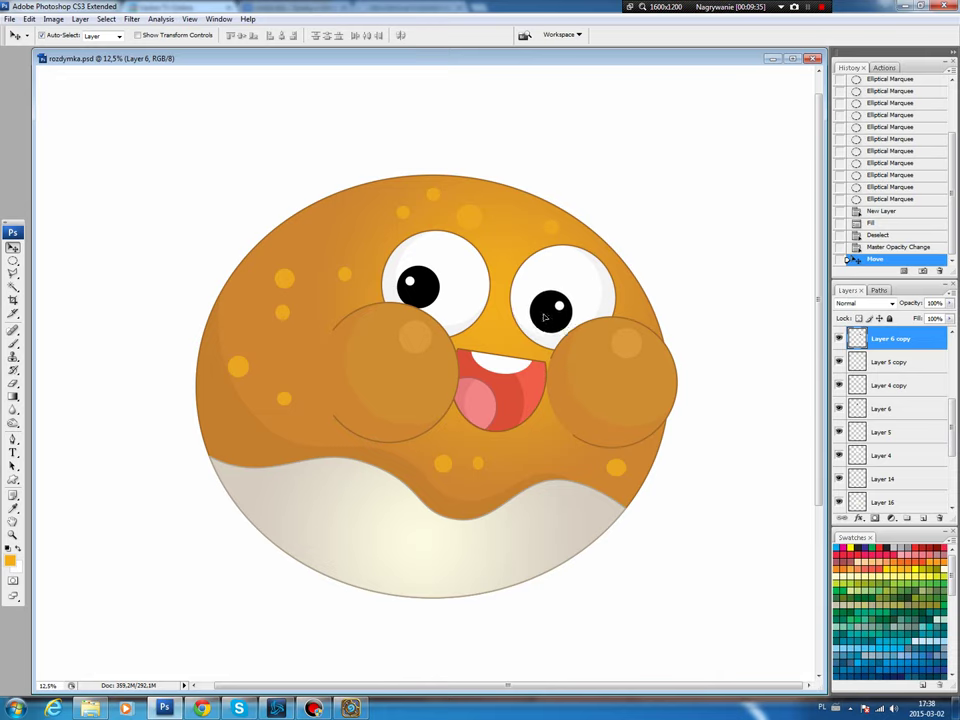
{"action": "left_click_drag", "start_coordinate": [545, 317], "coordinate": [546, 320]}
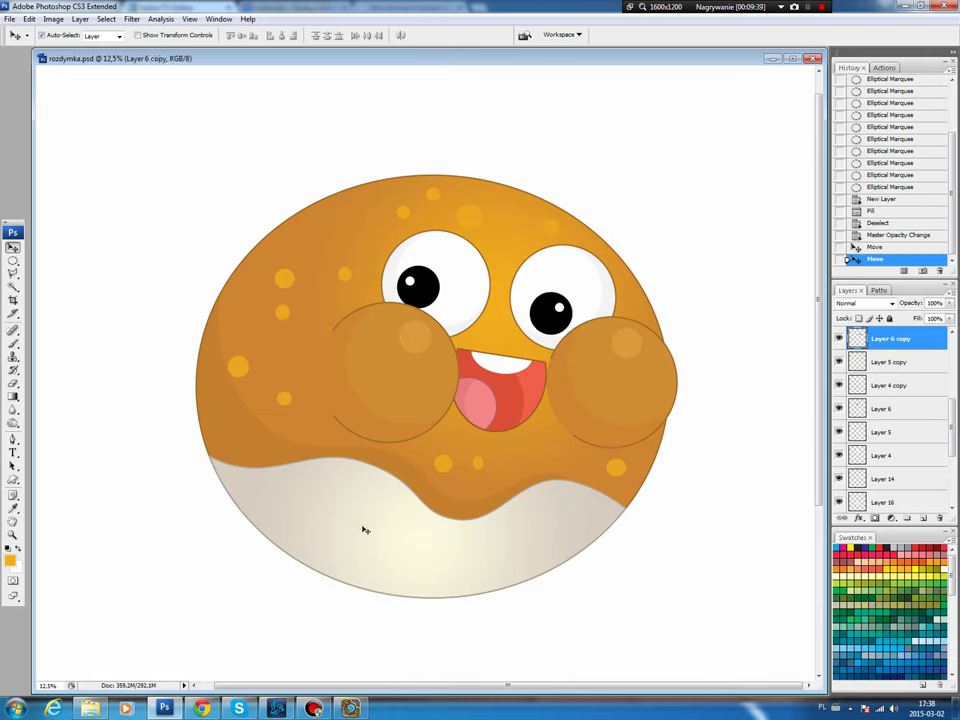
{"action": "left_click", "coordinate": [475, 220], "text": "ctrl"}
{"action": "key", "text": "m"}
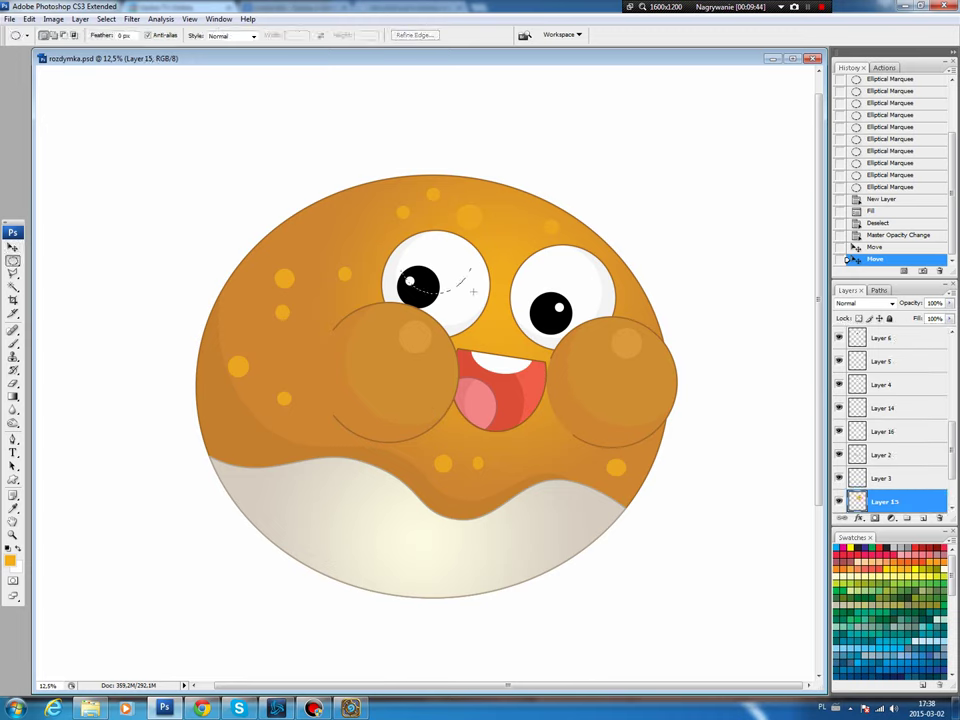
- Stroke a circular selection around the left eye on a new layer
{"action": "left_click_drag", "start_coordinate": [492, 301], "coordinate": [496, 200]}
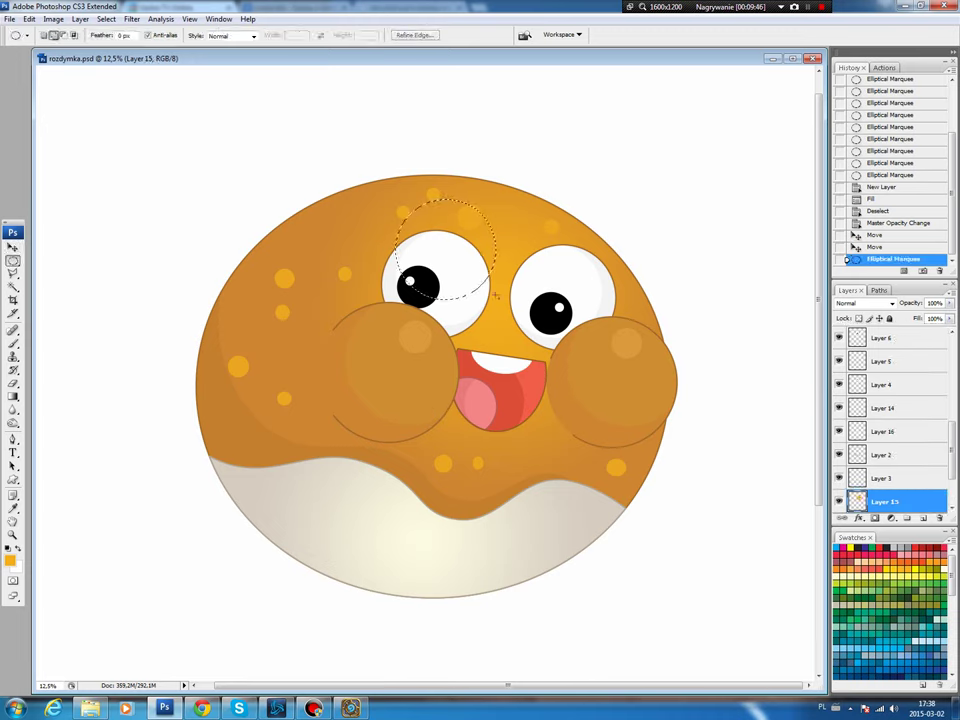
{"action": "left_click", "coordinate": [923, 518]}
{"action": "key", "text": "b"}
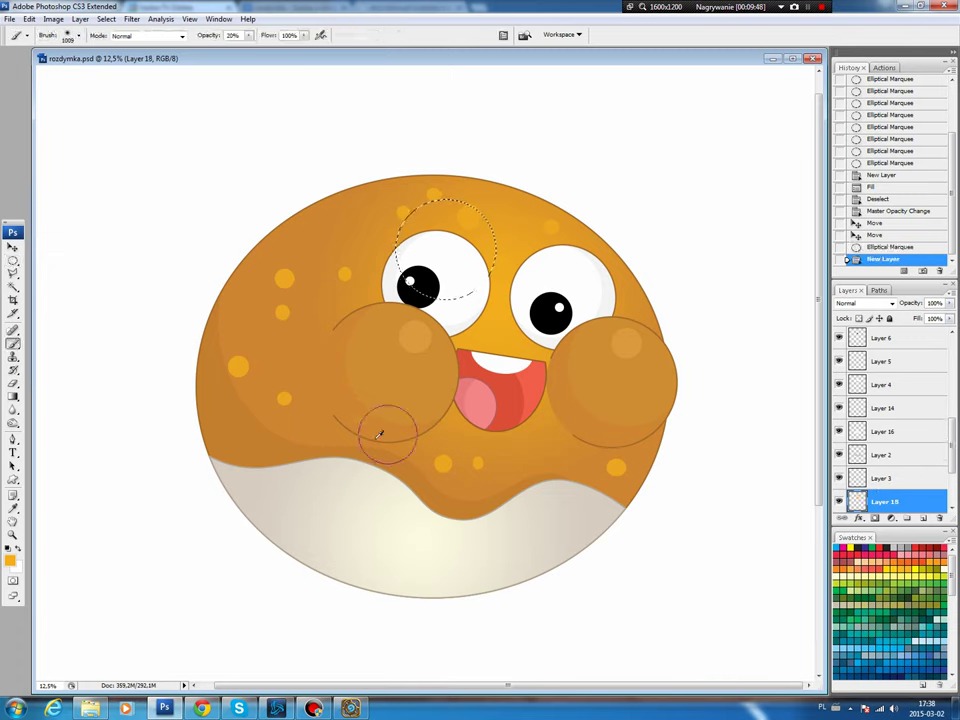
{"action": "left_click", "coordinate": [29, 19]}
{"action": "left_click", "coordinate": [50, 204]}
{"action": "key", "text": "Return"}
{"action": "key", "text": "ctrl+d"}
- Delete the circle's lower part with a polygonal lasso, leaving an eyebrow arc
{"action": "key", "text": "l"}
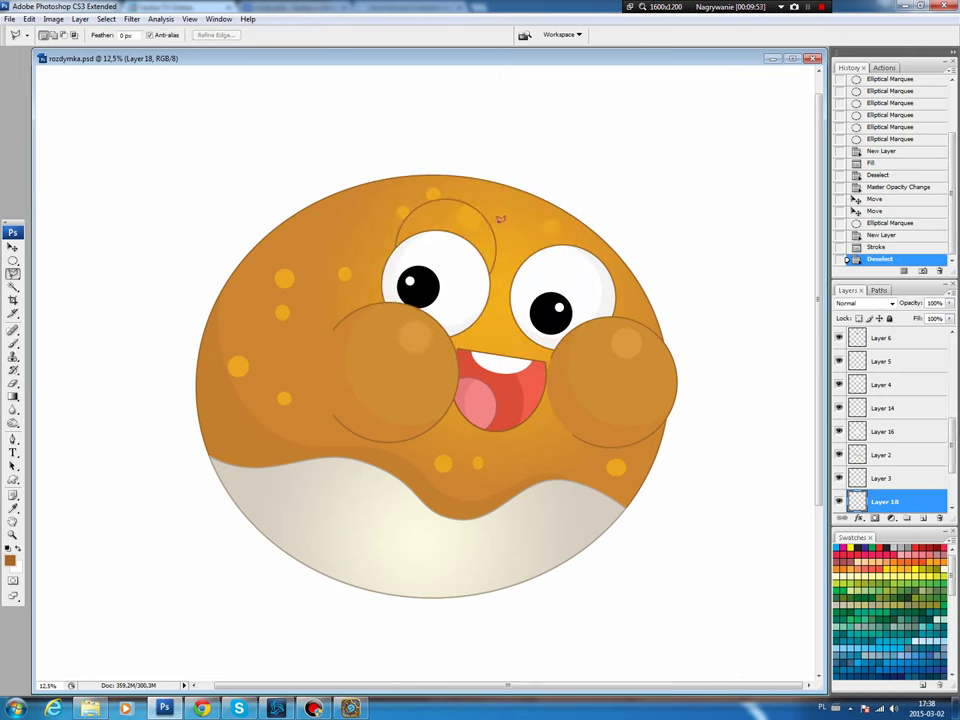
{"action": "left_click", "coordinate": [502, 233]}
{"action": "left_click", "coordinate": [368, 222]}
{"action": "left_click", "coordinate": [329, 352]}
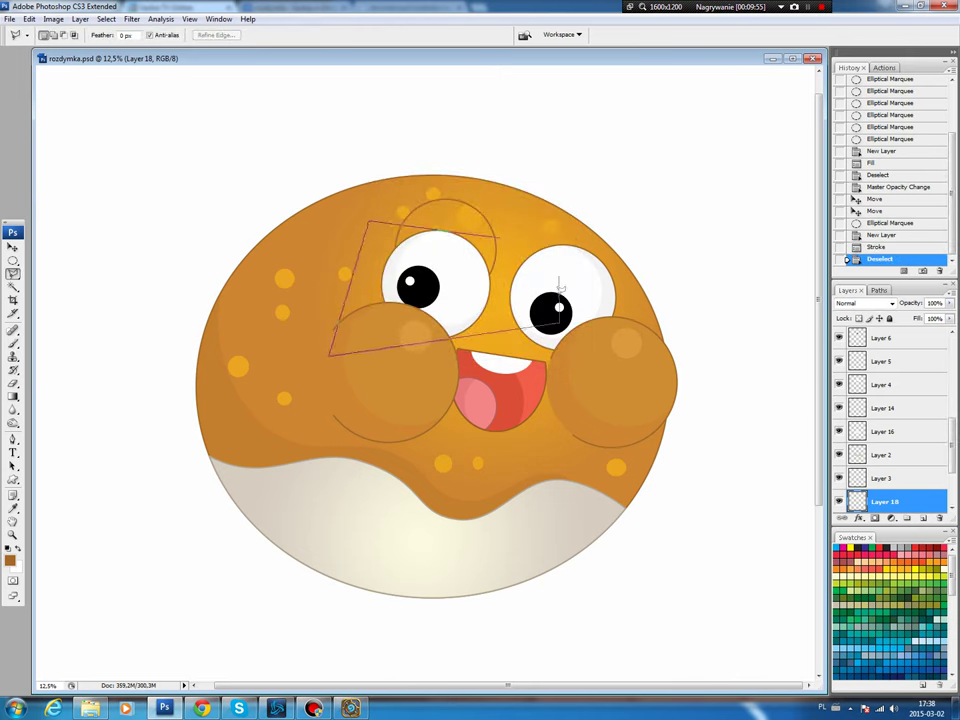
{"action": "left_click", "coordinate": [560, 320]}
{"action": "left_click", "coordinate": [547, 224]}
{"action": "left_click", "coordinate": [501, 231]}
{"action": "key", "text": "Delete"}
{"action": "key", "text": "ctrl+d"}
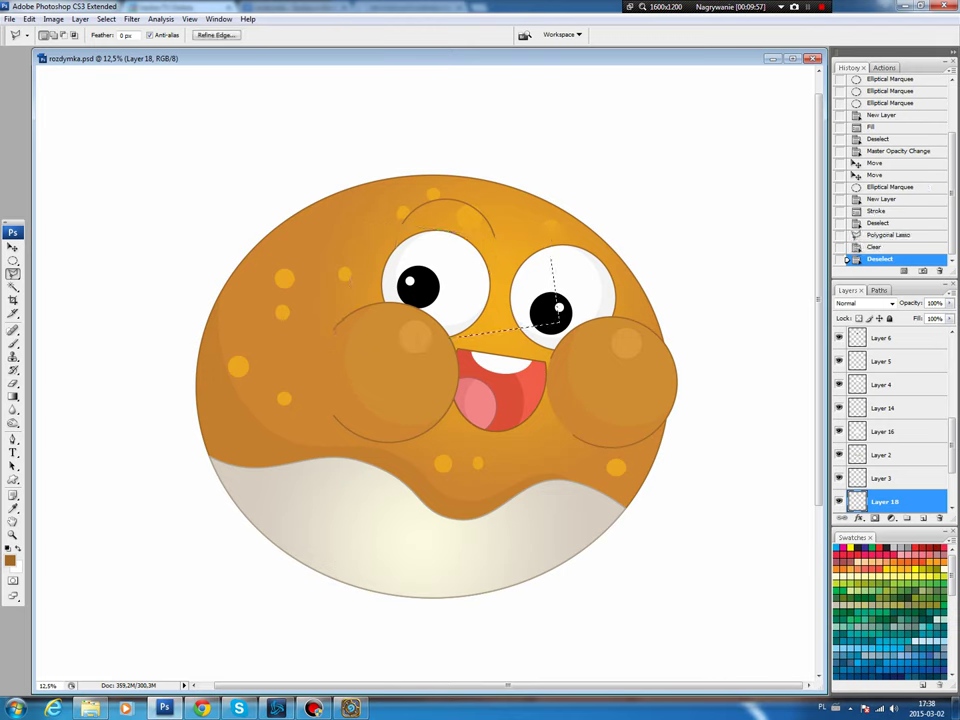
- Move the eyebrow arc into place, save the file, and group the layers
{"action": "key", "text": "v"}
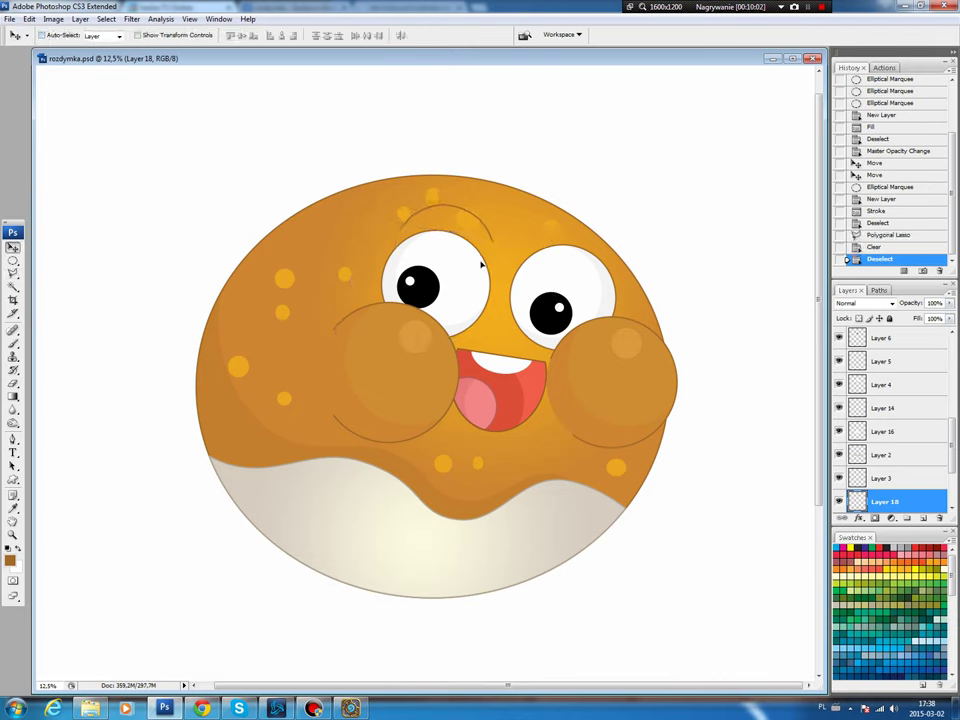
{"action": "mouse_move", "coordinate": [482, 263]}
{"action": "left_mouse_down"}
{"action": "mouse_move", "coordinate": [616, 261]}
{"action": "mouse_move", "coordinate": [600, 257]}
{"action": "left_mouse_up"}
{"action": "key", "text": "ctrl+s"}
{"action": "left_click", "coordinate": [612, 230]}
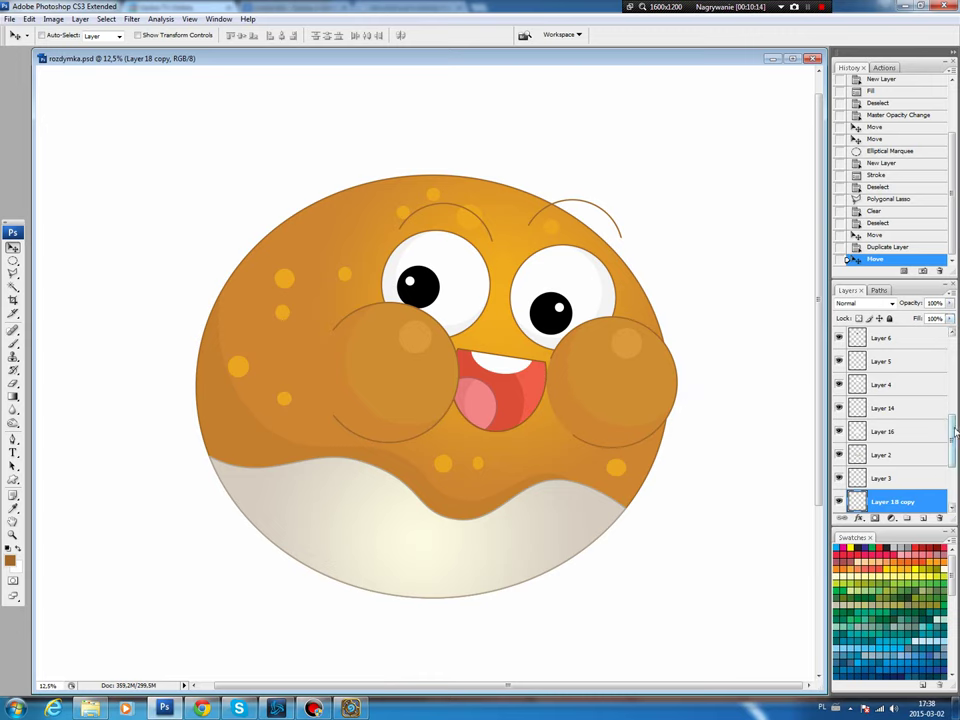
{"action": "key", "text": "ctrl+g"}
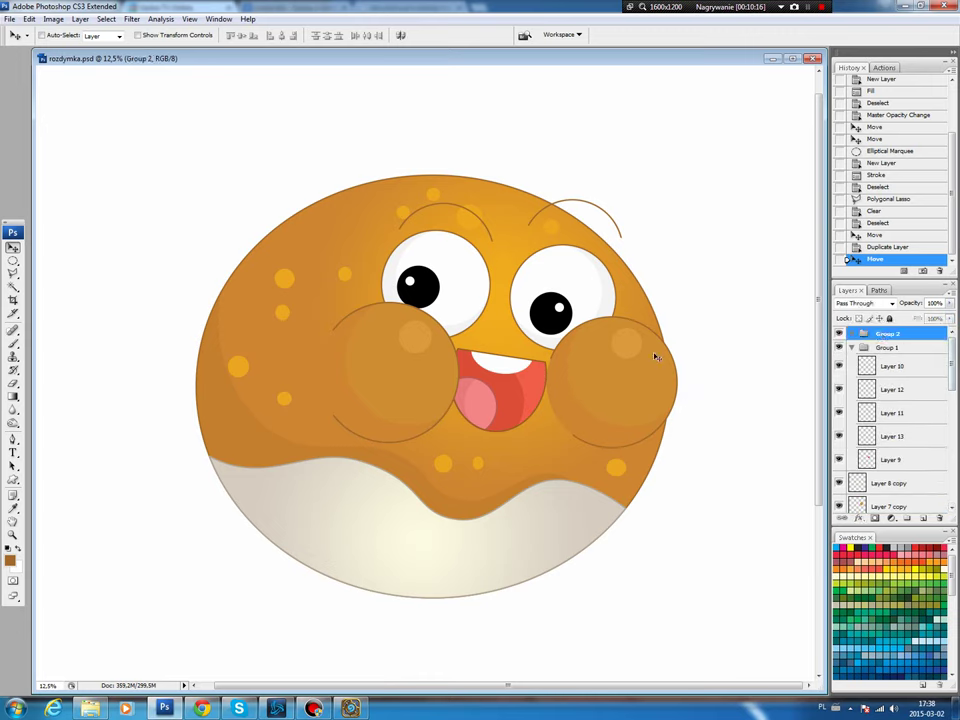
{"action": "key", "text": "p"}
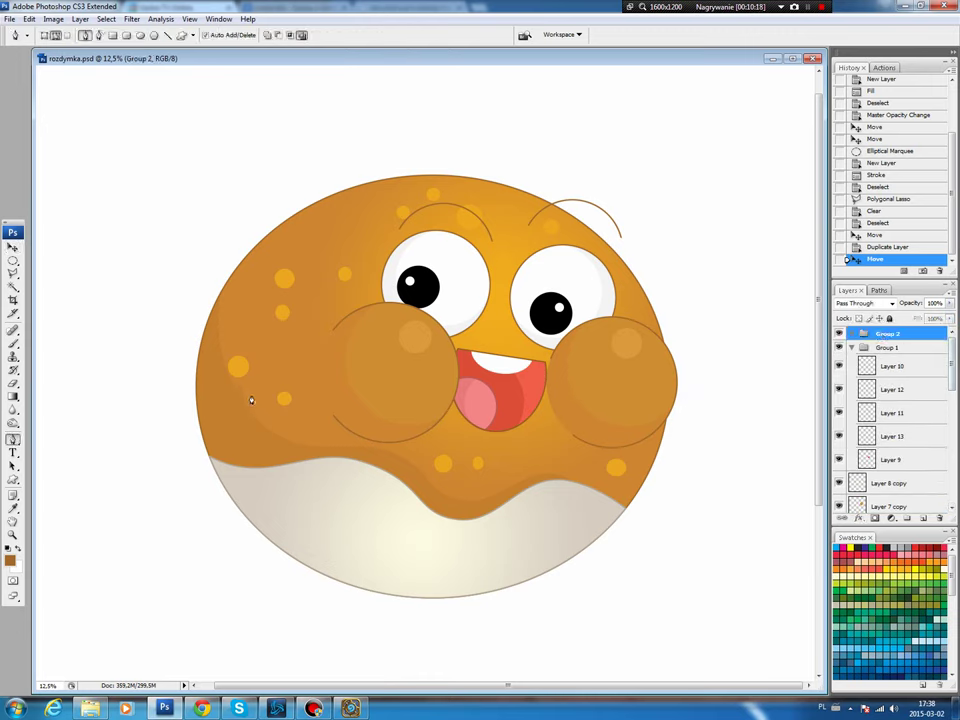
- Draw a closed four-corner fin path at the fish's lower-left edge and adjust its corners
{"action": "left_click", "coordinate": [260, 390]}
{"action": "left_click", "coordinate": [107, 452]}
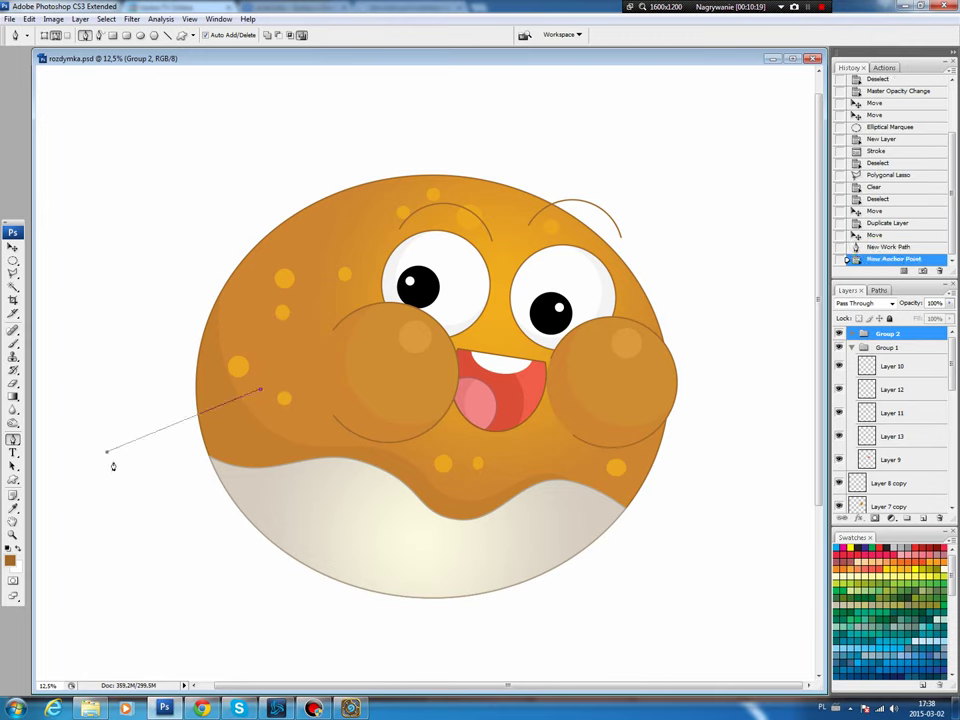
{"action": "left_click", "coordinate": [203, 571]}
{"action": "left_click", "coordinate": [301, 430]}
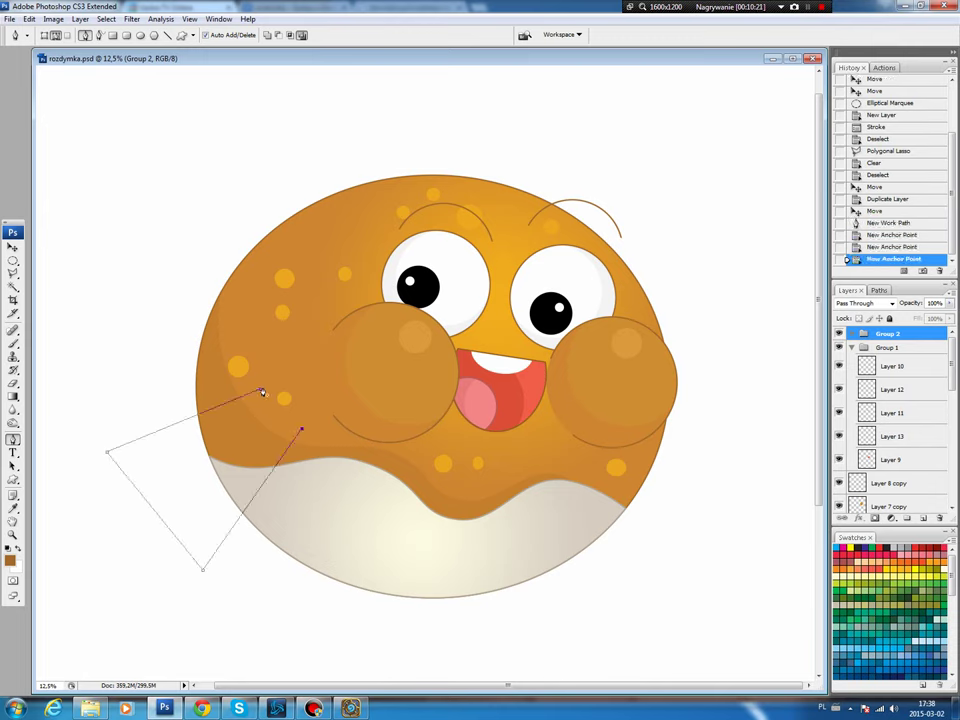
{"action": "left_click", "coordinate": [260, 389]}
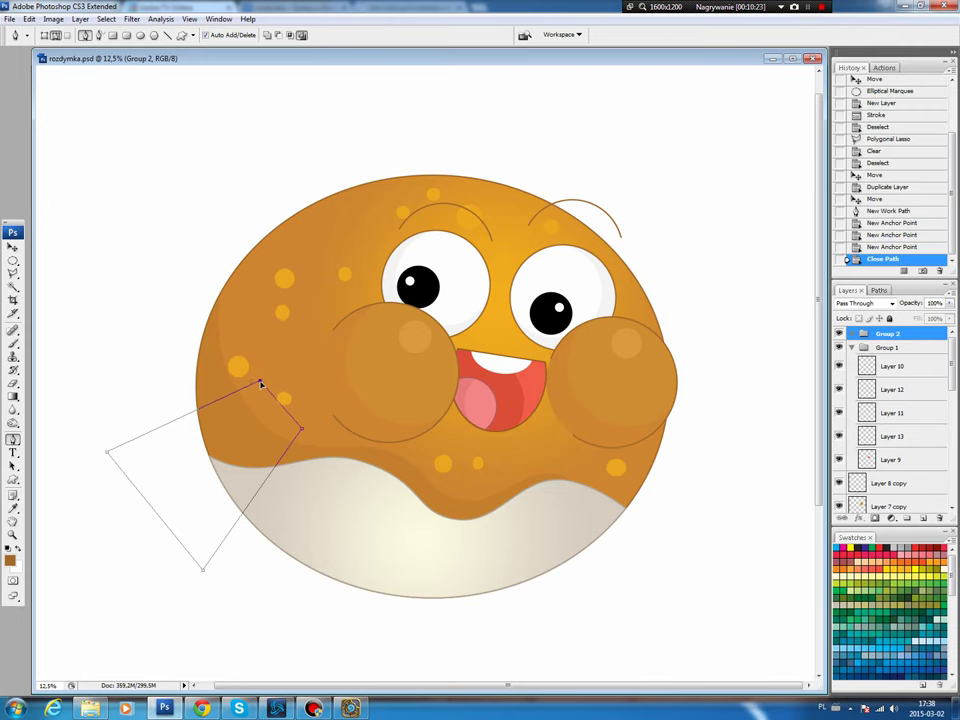
{"action": "left_click_drag", "start_coordinate": [260, 383], "coordinate": [260, 382]}
{"action": "left_click_drag", "start_coordinate": [303, 432], "coordinate": [301, 430]}
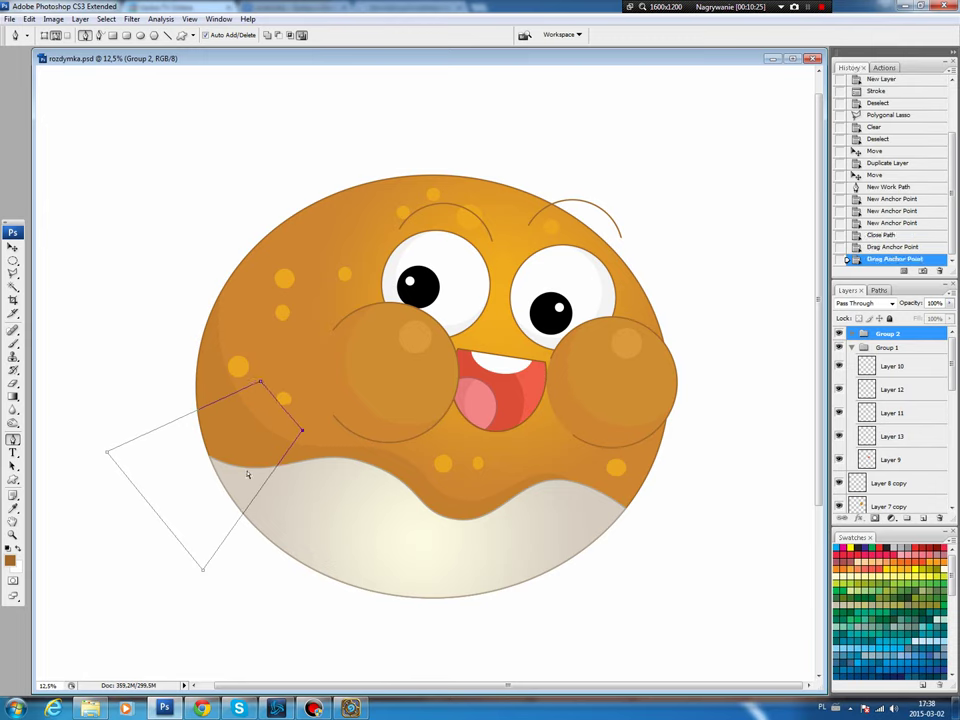
{"action": "left_click_drag", "start_coordinate": [107, 456], "coordinate": [114, 427]}
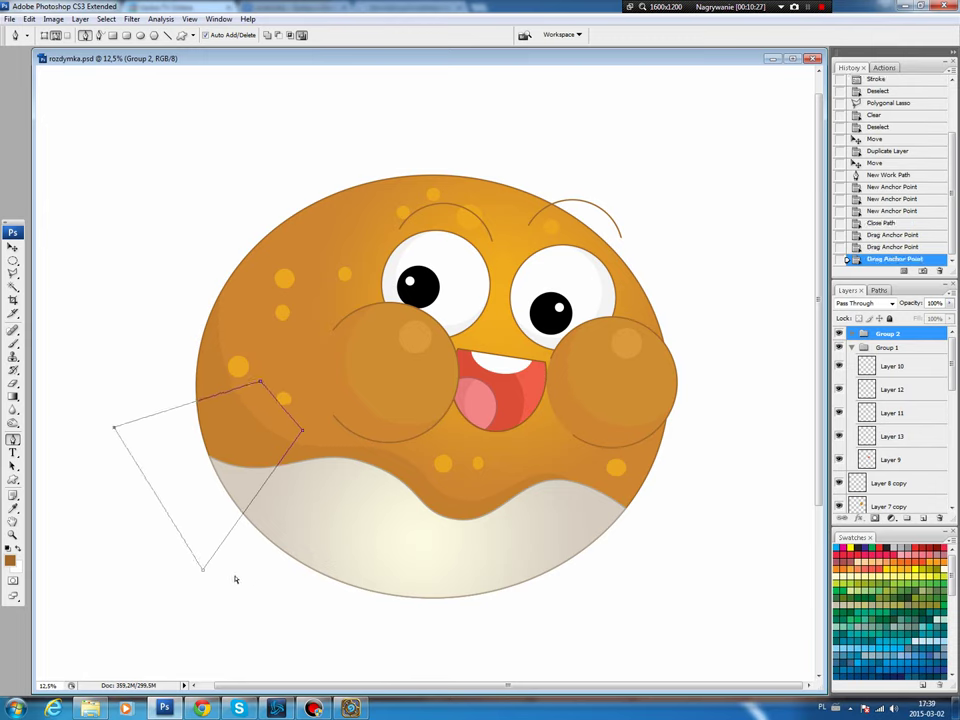
{"action": "left_click_drag", "start_coordinate": [203, 571], "coordinate": [220, 570]}
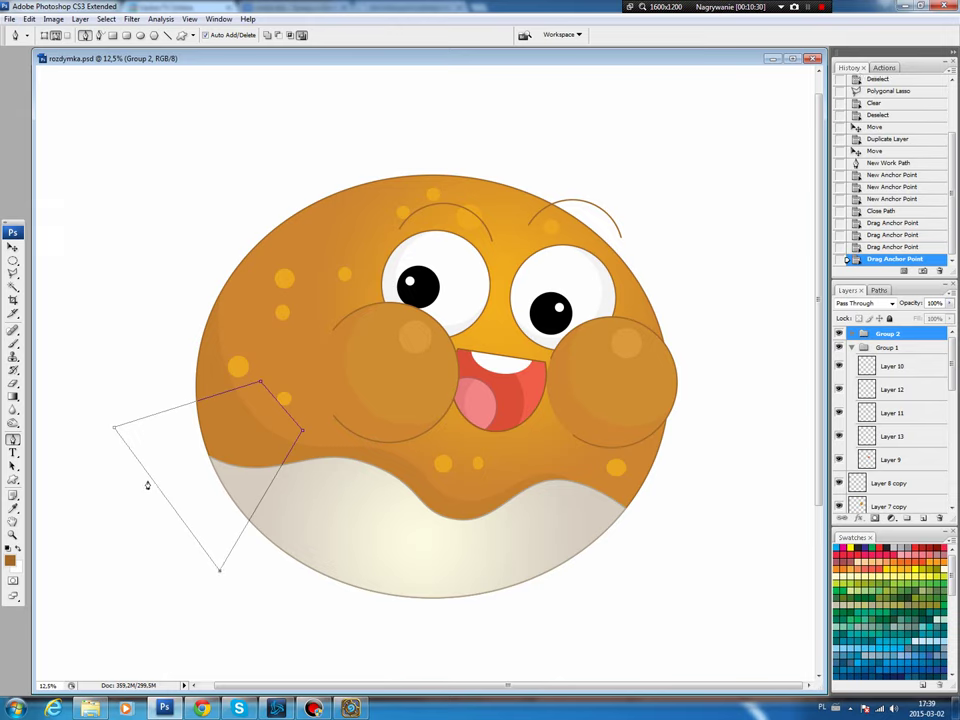
- Curve the fin path into a rounded shape and load it as a selection
{"action": "left_click_drag", "start_coordinate": [155, 492], "coordinate": [142, 512]}
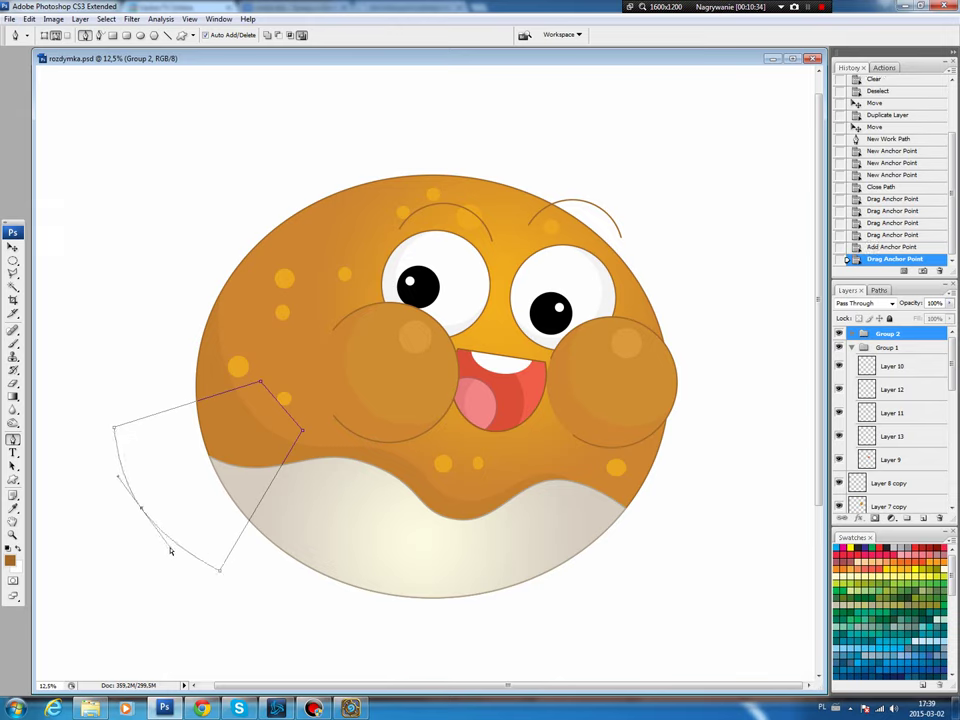
{"action": "left_click_drag", "start_coordinate": [170, 550], "coordinate": [177, 556]}
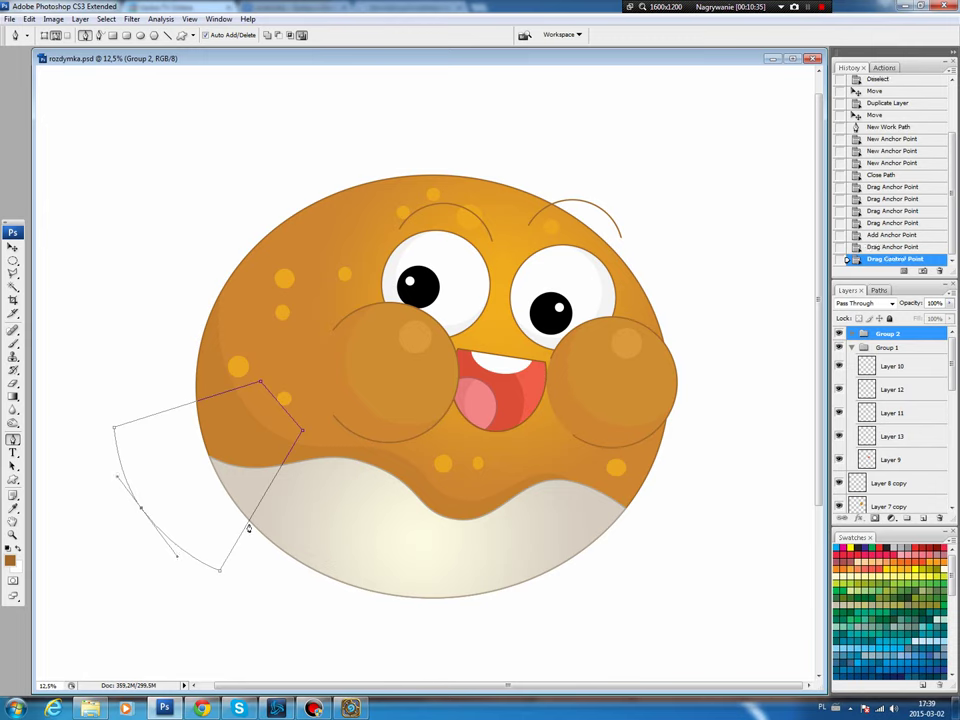
{"action": "left_click", "coordinate": [221, 571]}
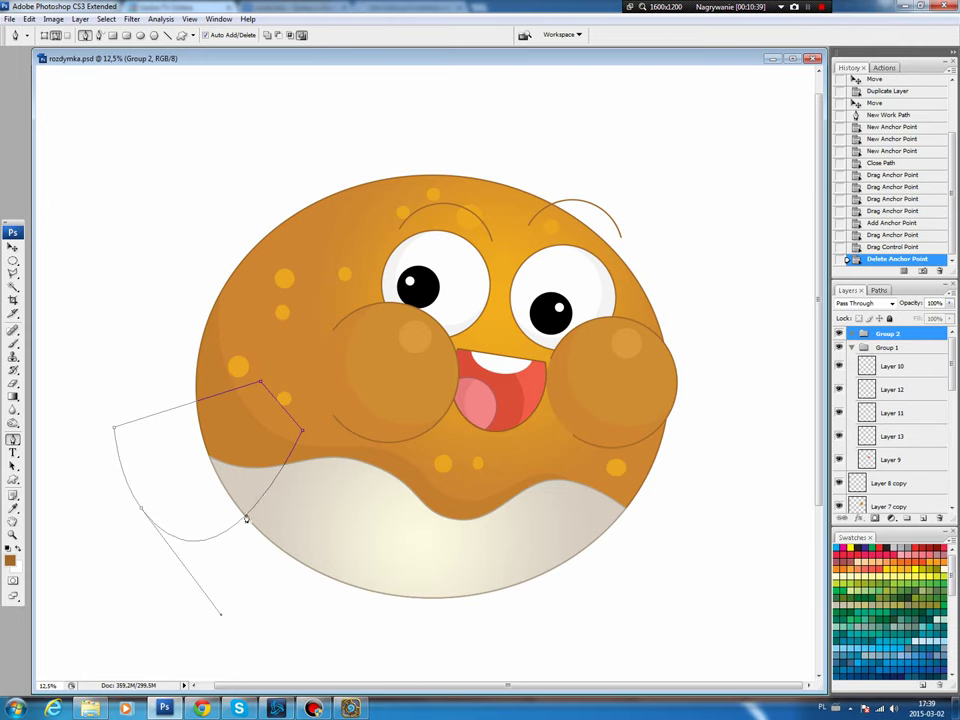
{"action": "left_click_drag", "start_coordinate": [246, 519], "coordinate": [268, 518]}
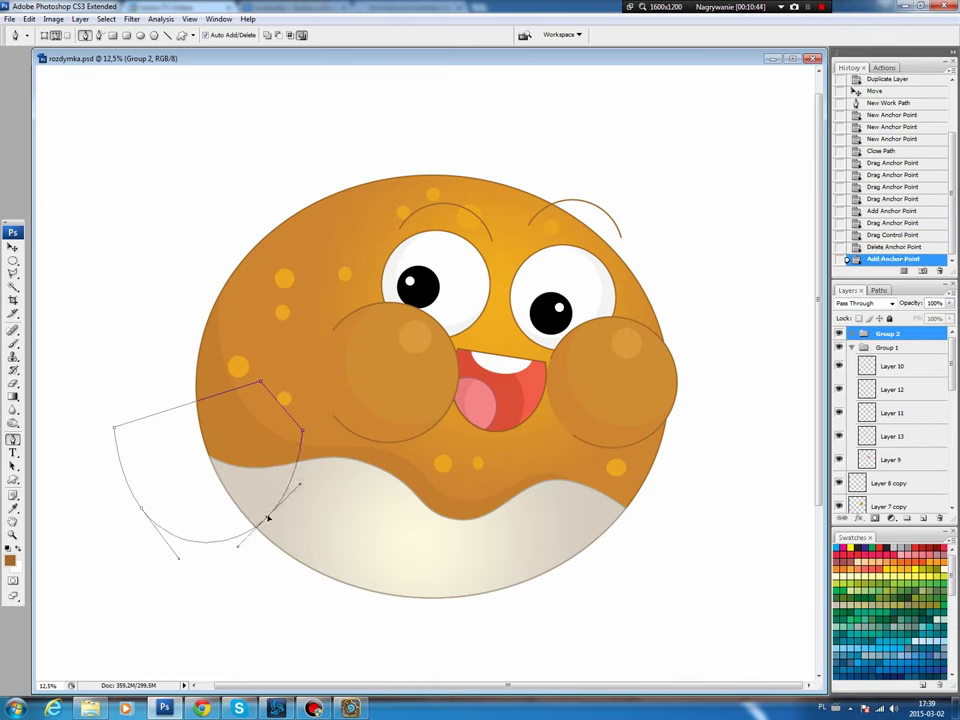
{"action": "left_click_drag", "start_coordinate": [268, 517], "coordinate": [266, 518]}
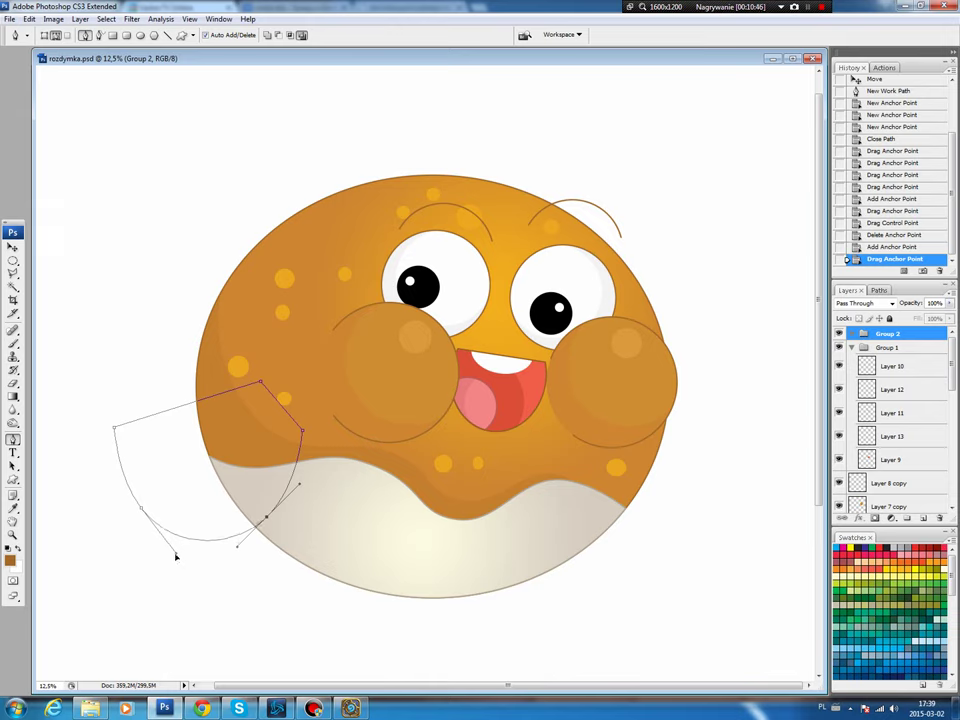
{"action": "left_click_drag", "start_coordinate": [176, 556], "coordinate": [182, 550]}
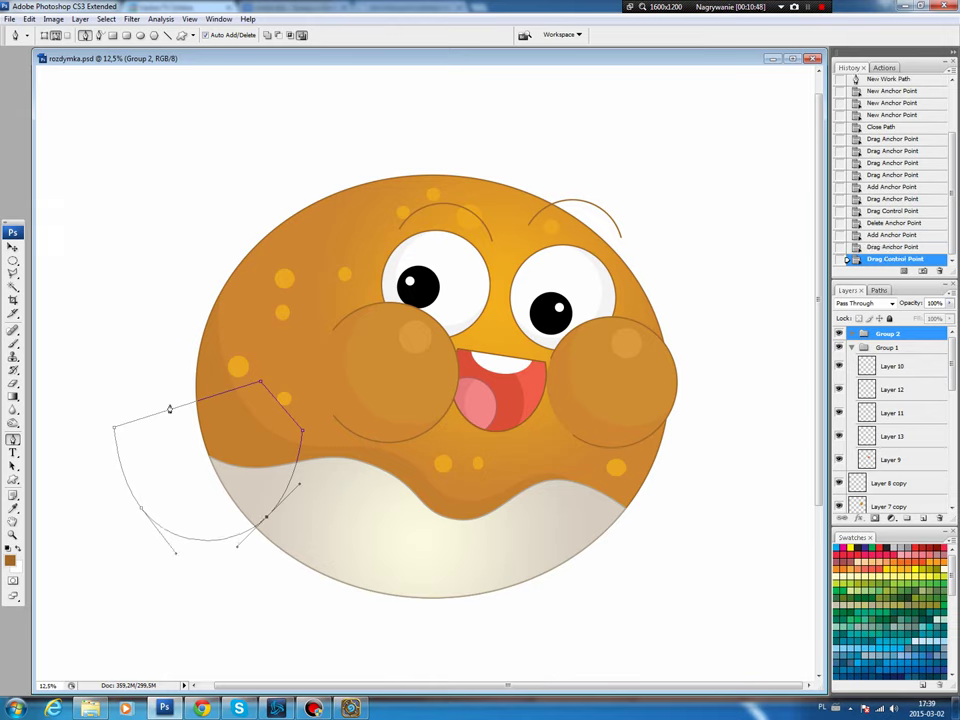
{"action": "left_click_drag", "start_coordinate": [115, 429], "coordinate": [118, 421]}
{"action": "left_click_drag", "start_coordinate": [266, 517], "coordinate": [259, 524]}
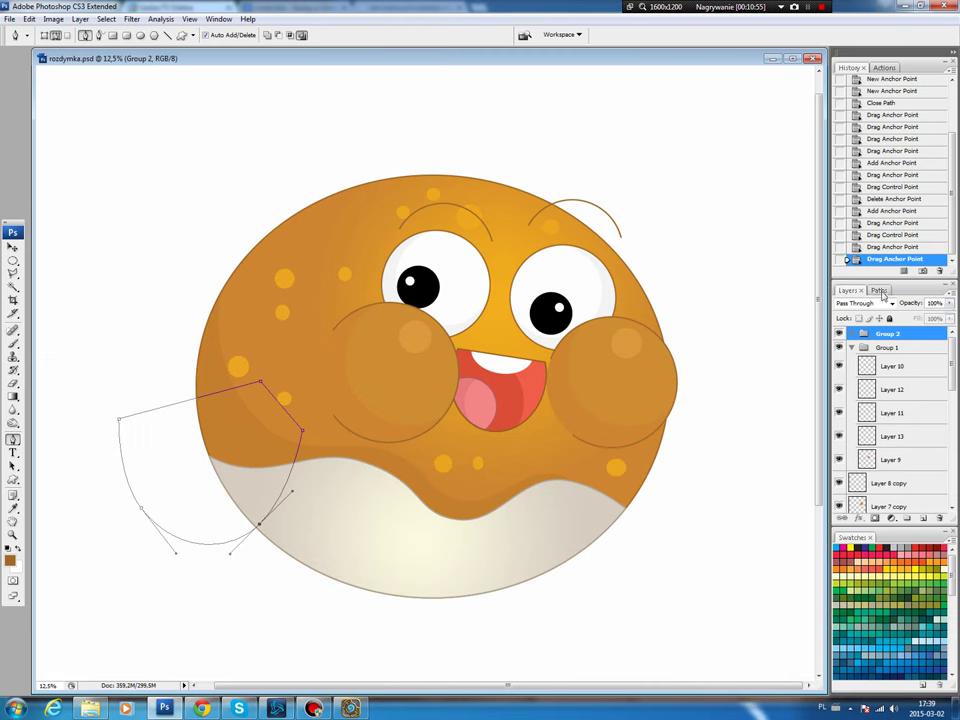
{"action": "left_click", "coordinate": [878, 290]}
{"action": "left_click", "coordinate": [855, 306], "text": "ctrl"}
- Fill the fin selection with brown on a new layer, then deselect
{"action": "key", "text": "ctrl+shift+alt+n"}
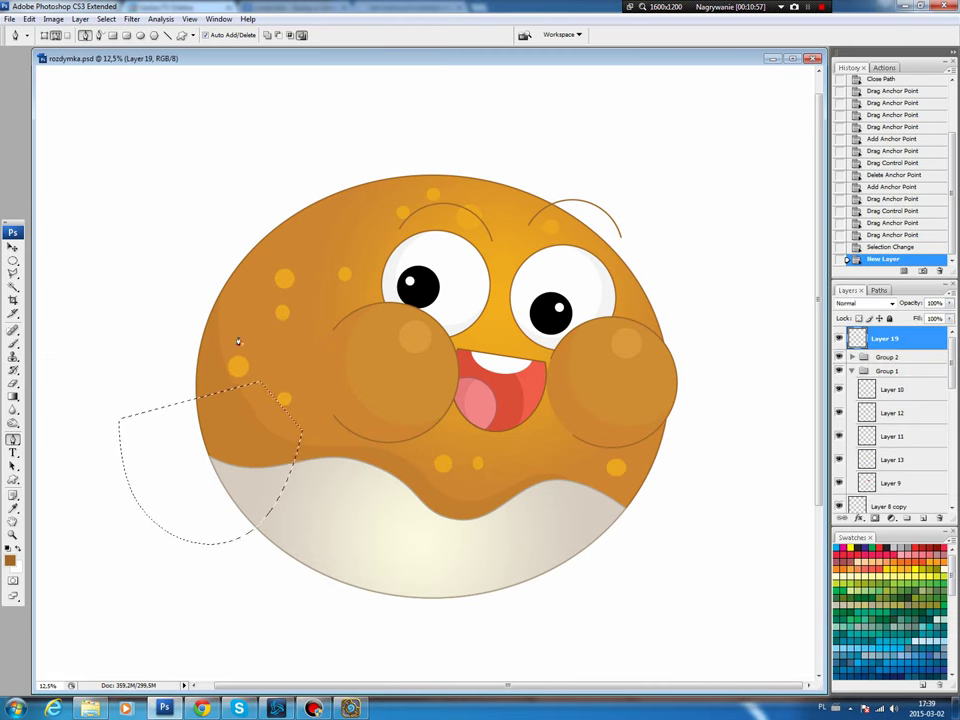
{"action": "key", "text": "b"}
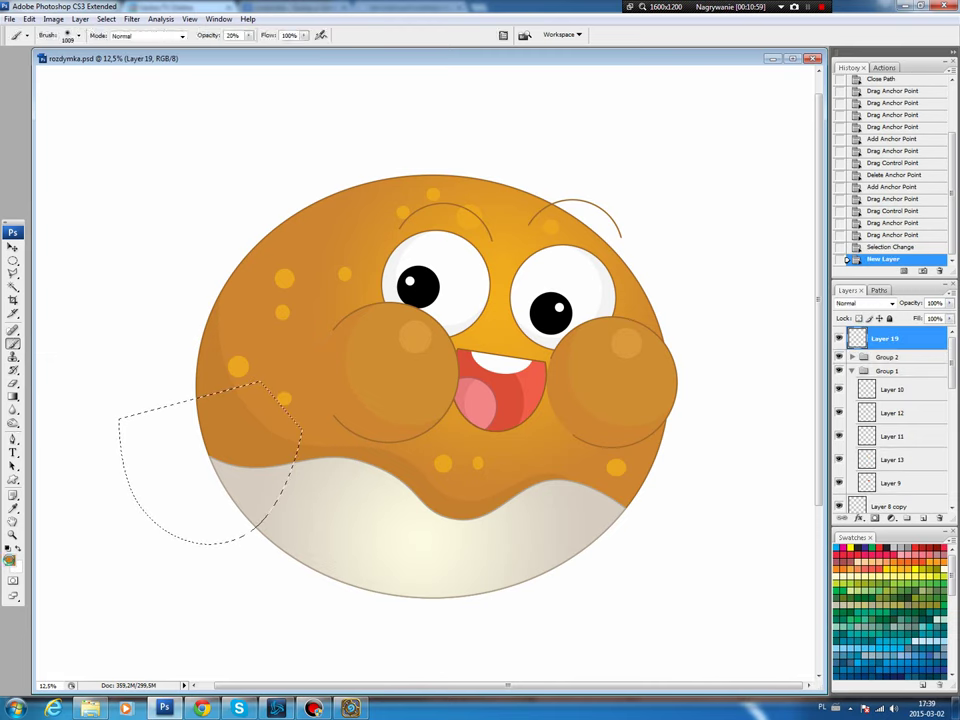
{"action": "left_click", "coordinate": [10, 558]}
{"action": "left_click", "coordinate": [755, 492]}
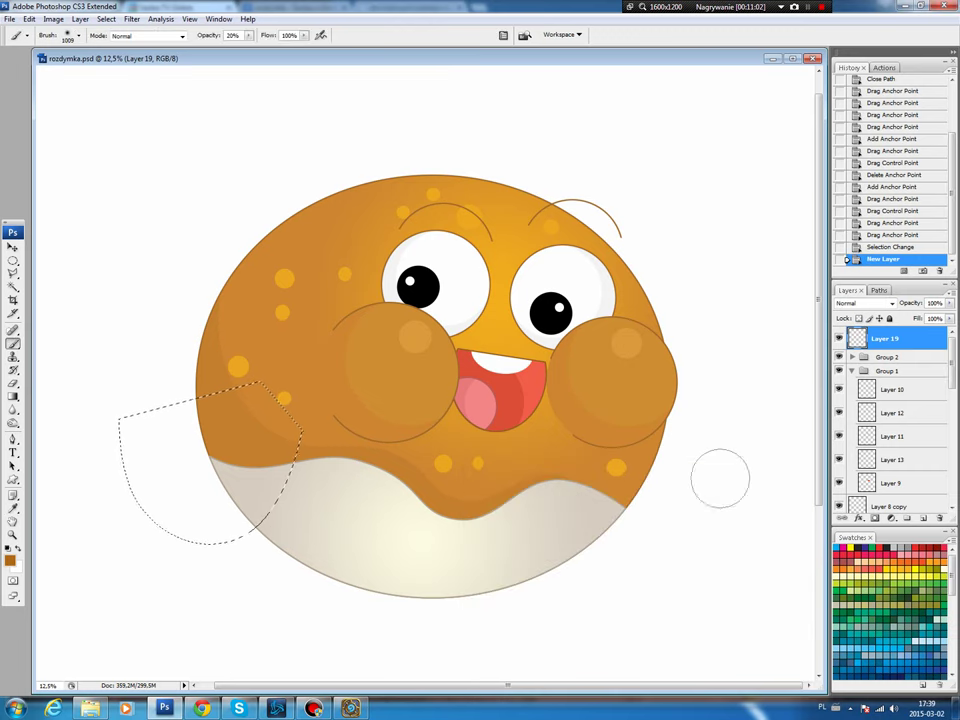
{"action": "key", "text": "alt+BackSpace"}
{"action": "key", "text": "ctrl+d"}
{"action": "key", "text": "v"}
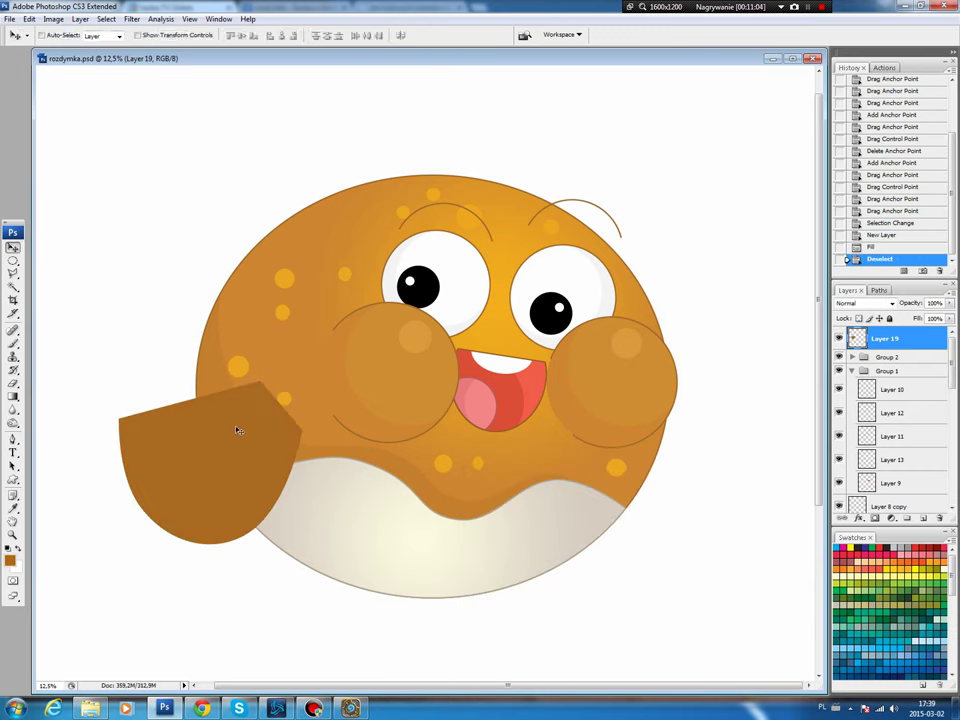
- Cut a curved bite from the fin's upper-right edge with an elliptical selection
{"action": "key", "text": "m"}
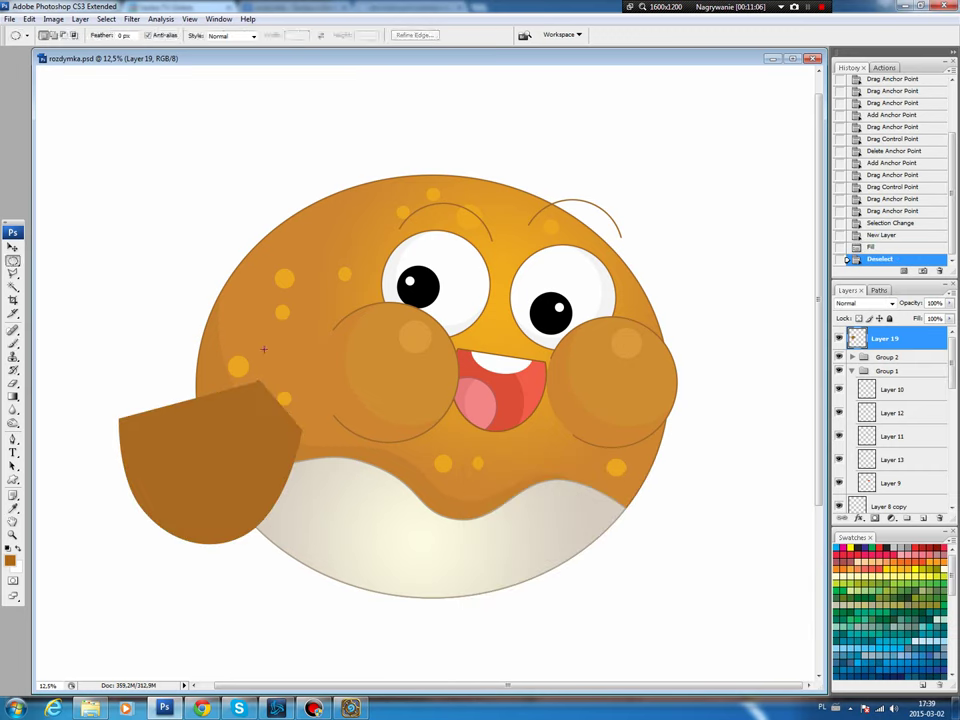
{"action": "left_click_drag", "start_coordinate": [365, 428], "coordinate": [260, 316]}
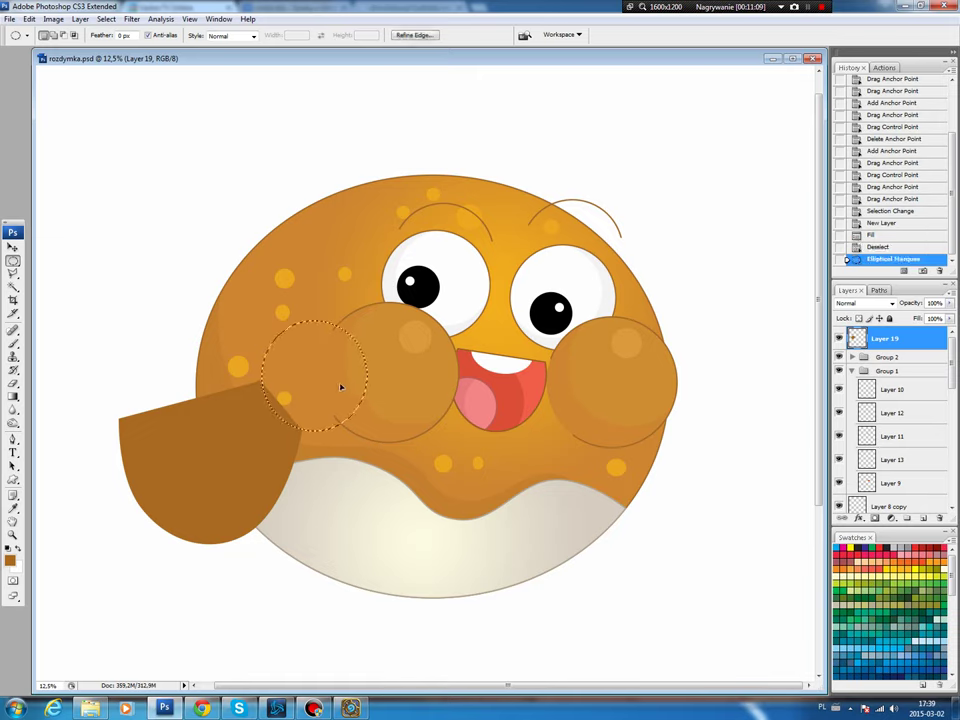
{"action": "left_click_drag", "start_coordinate": [339, 382], "coordinate": [337, 387]}
{"action": "key", "text": "Delete"}
{"action": "key", "text": "ctrl+d"}
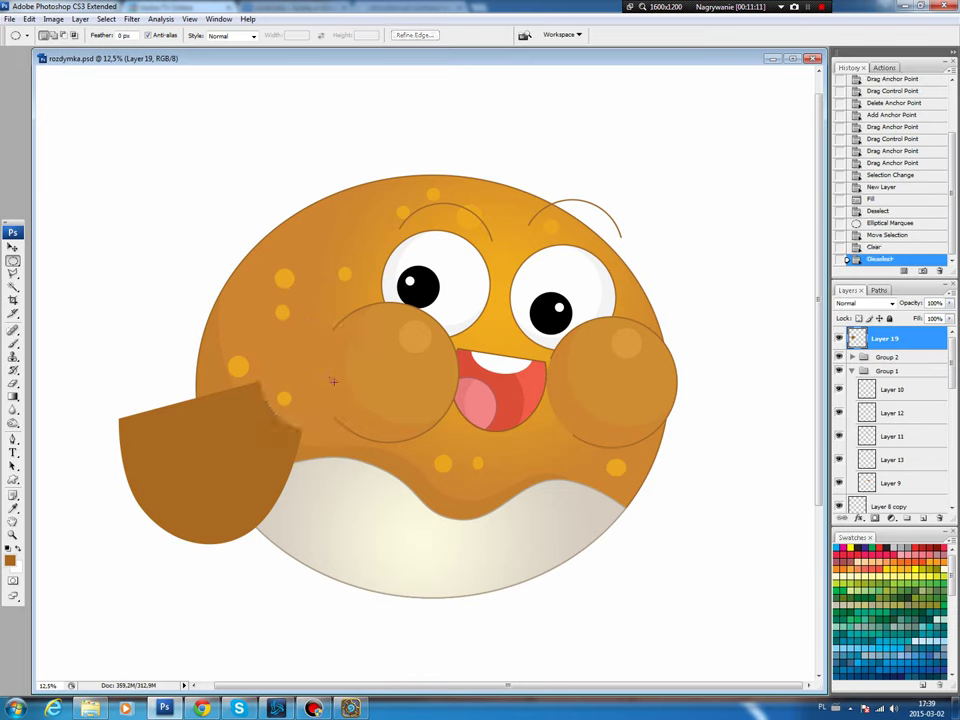
{"action": "key", "text": "v"}
- Shrink the fin to 92.2% and nudge it slightly left and down
{"action": "key", "text": "ctrl+t"}
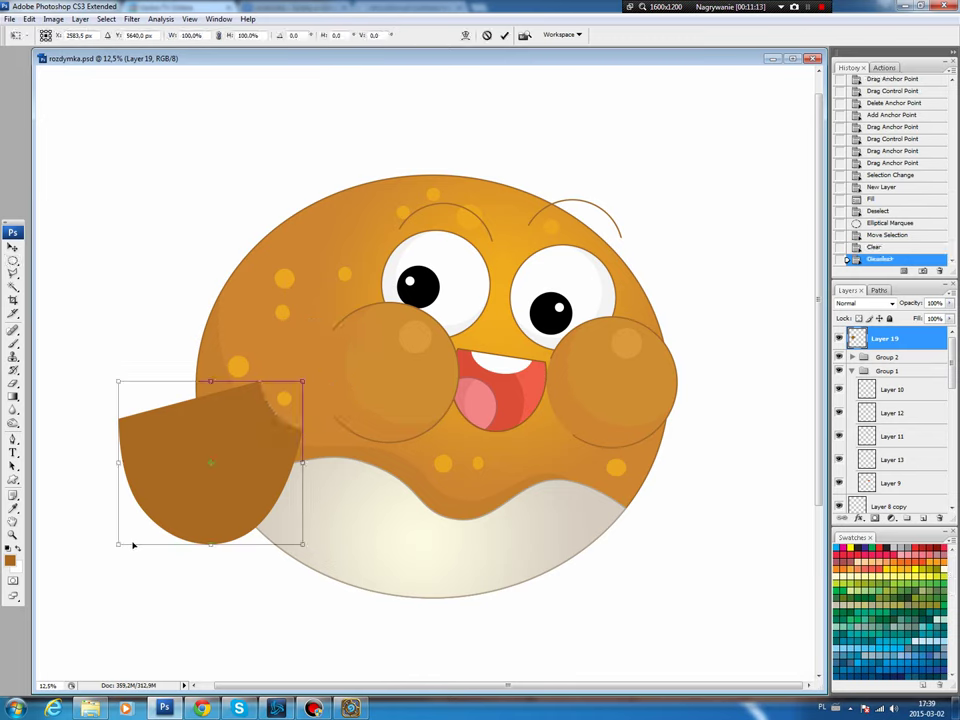
{"action": "left_click_drag", "start_coordinate": [116, 543], "coordinate": [132, 530]}
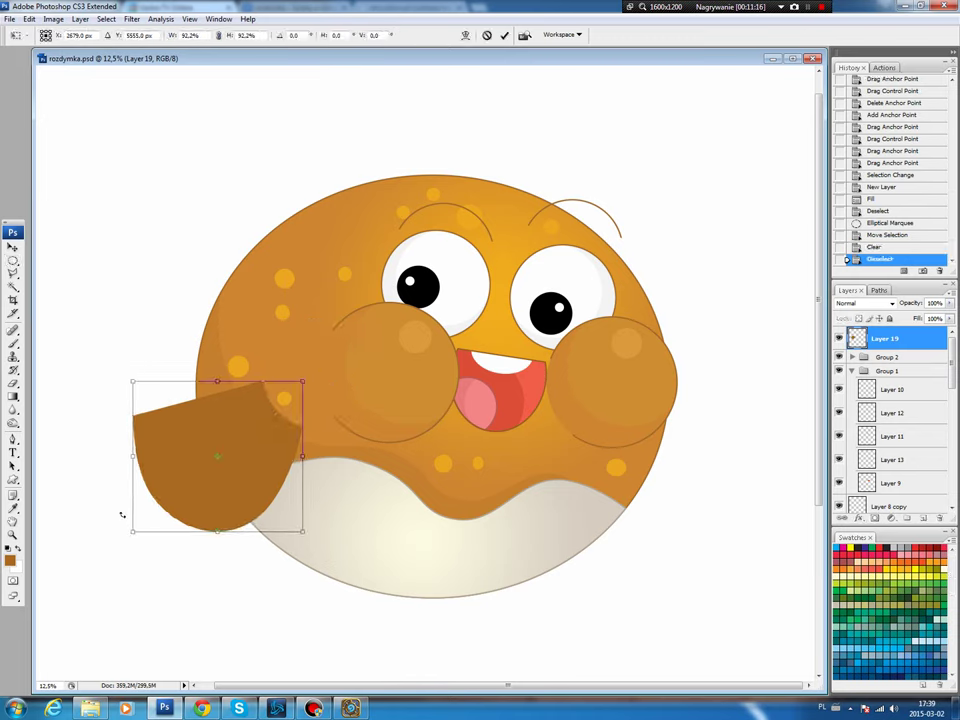
{"action": "key", "text": "Return"}
{"action": "left_click_drag", "start_coordinate": [196, 489], "coordinate": [190, 499]}
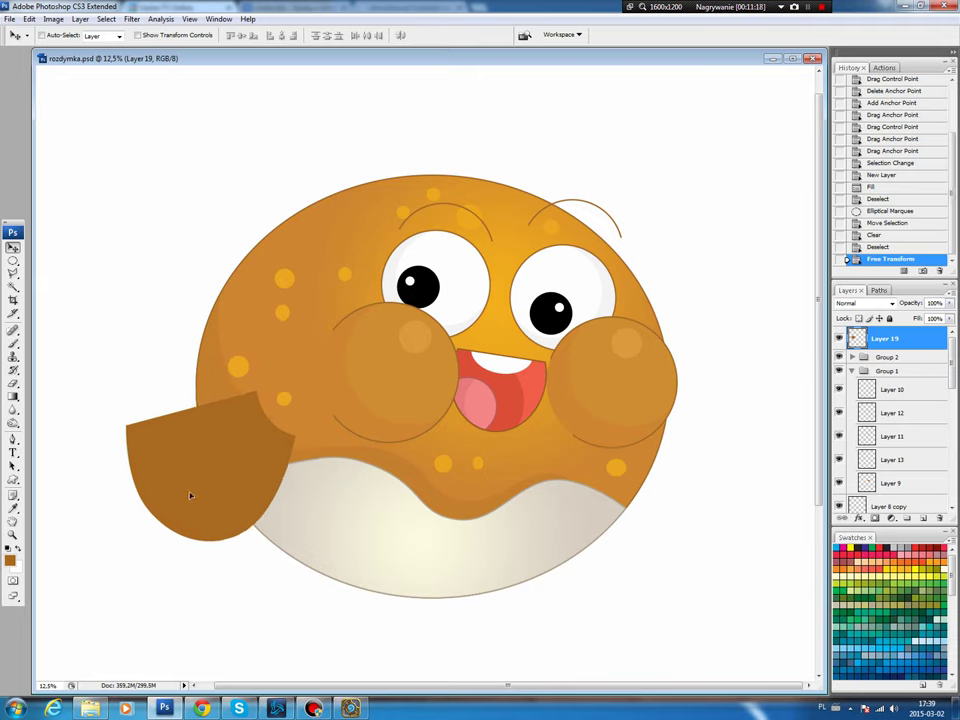
{"action": "key", "text": "m"}
{"action": "left_click_drag", "start_coordinate": [94, 334], "coordinate": [266, 492]}
- Raise Hue/Saturation lightness on the fin's outer part outside the oval selection
{"action": "left_click", "coordinate": [106, 19]}
{"action": "left_click", "coordinate": [116, 66]}
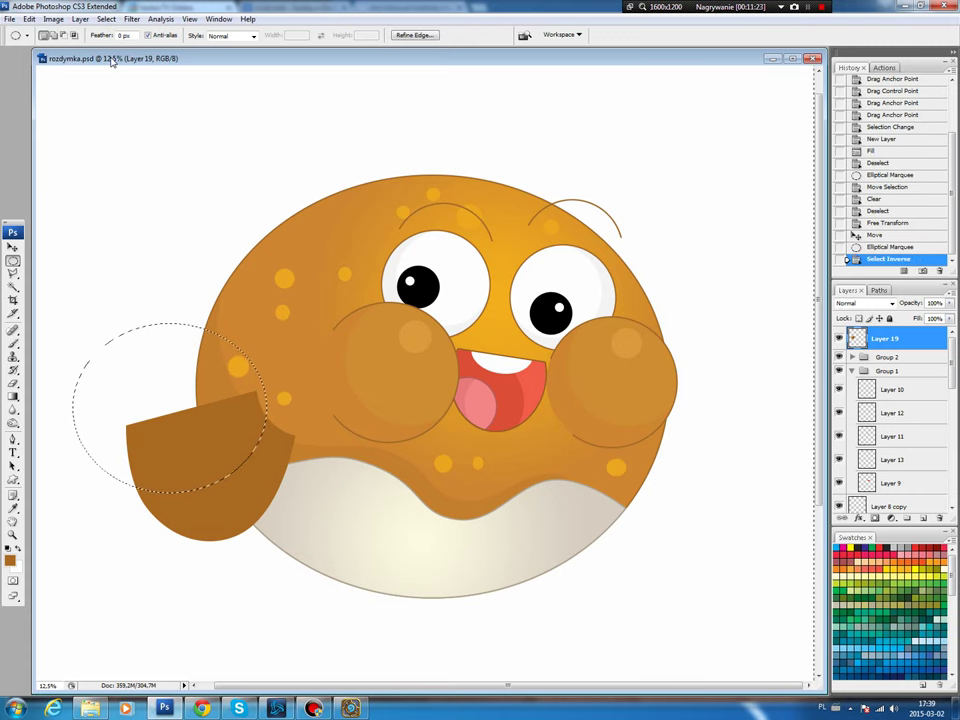
{"action": "key", "text": "ctrl+u"}
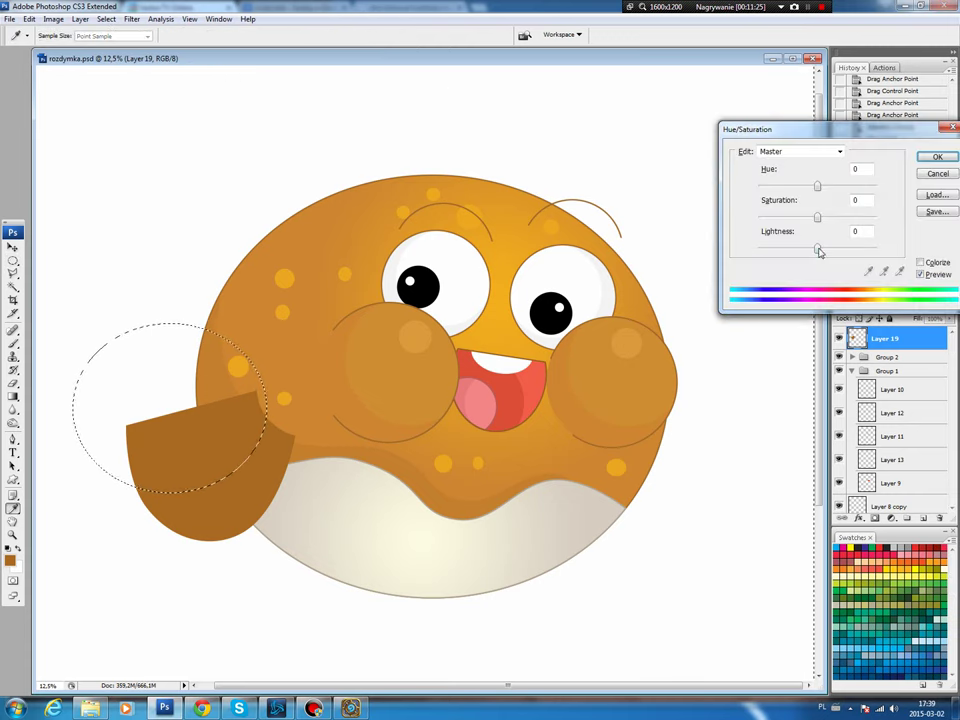
{"action": "left_click_drag", "start_coordinate": [818, 249], "coordinate": [820, 218]}
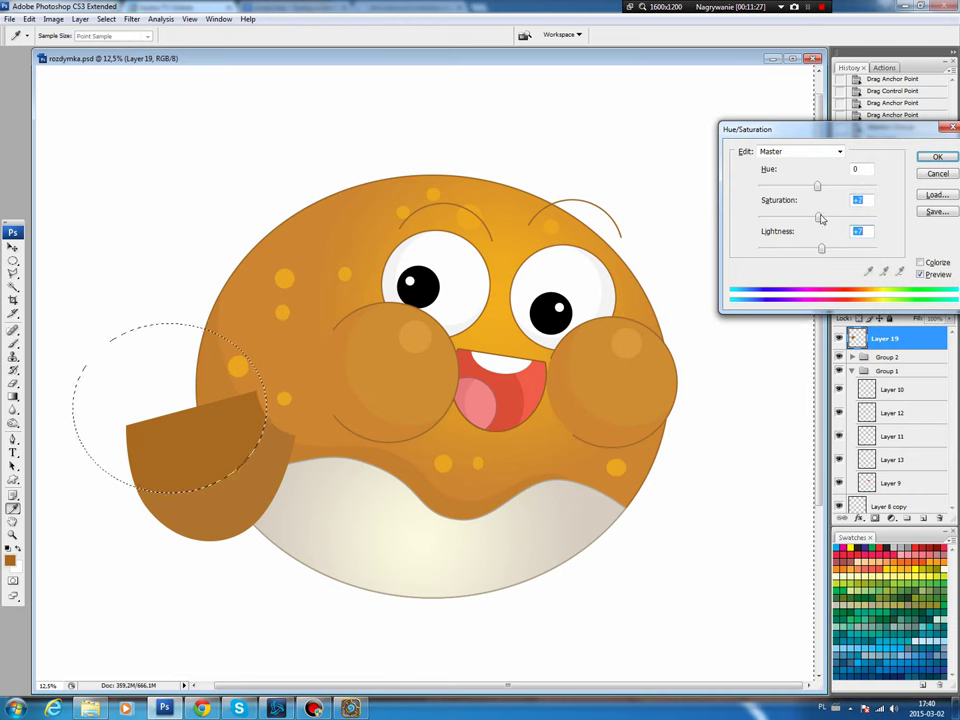
{"action": "key", "text": "Return"}
{"action": "key", "text": "ctrl+d"}
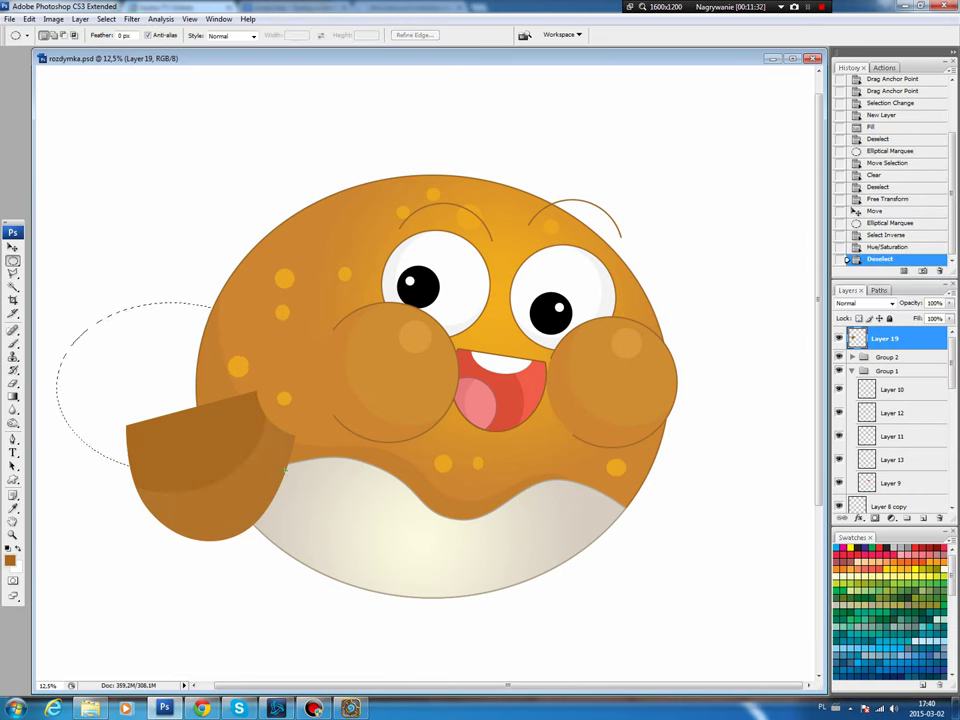
- Lighten a second band using a larger oval selection, then deselect
{"action": "mouse_move", "coordinate": [57, 297]}
{"action": "left_mouse_down"}
{"action": "mouse_move", "coordinate": [220, 412]}
{"action": "mouse_move", "coordinate": [226, 391]}
{"action": "left_mouse_up"}
{"action": "key", "text": "i"}
{"action": "key", "text": "ctrl+u"}
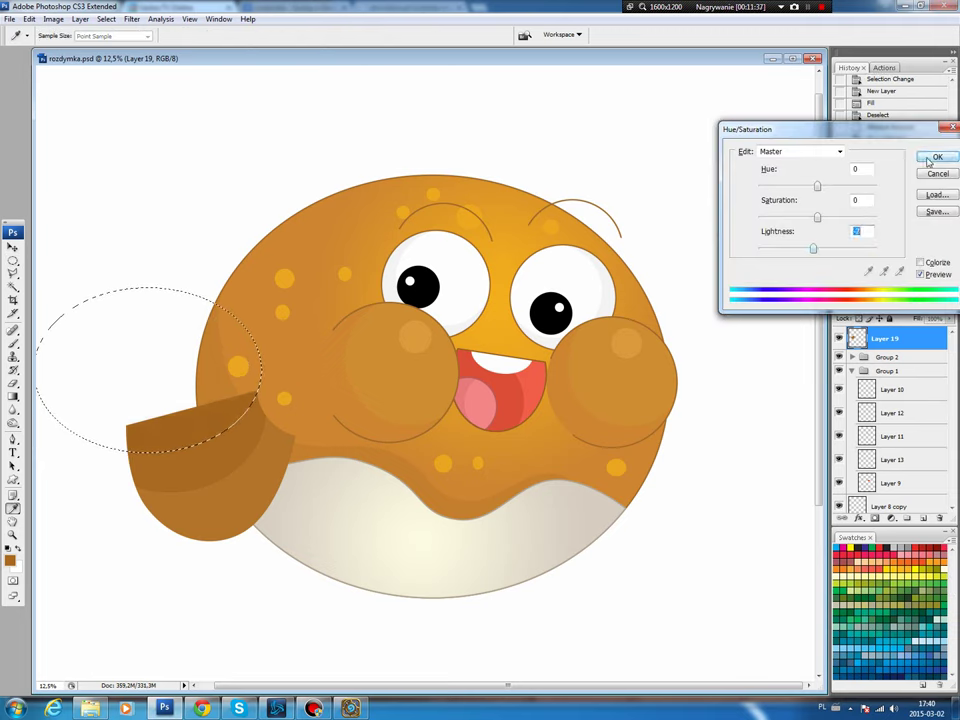
{"action": "key", "text": "Return"}
{"action": "key", "text": "m"}
{"action": "key", "text": "ctrl+d"}
- Stroke a dark brown outline around the fin shape on a new layer
{"action": "key", "text": "b"}
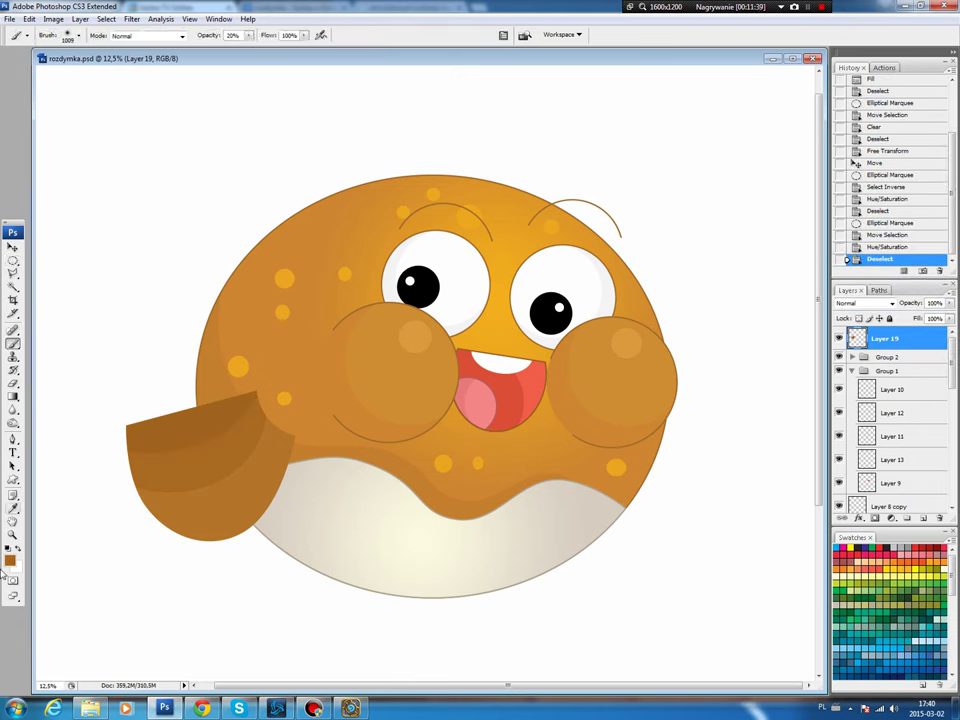
{"action": "left_click", "coordinate": [13, 507]}
{"action": "left_click", "coordinate": [10, 560]}
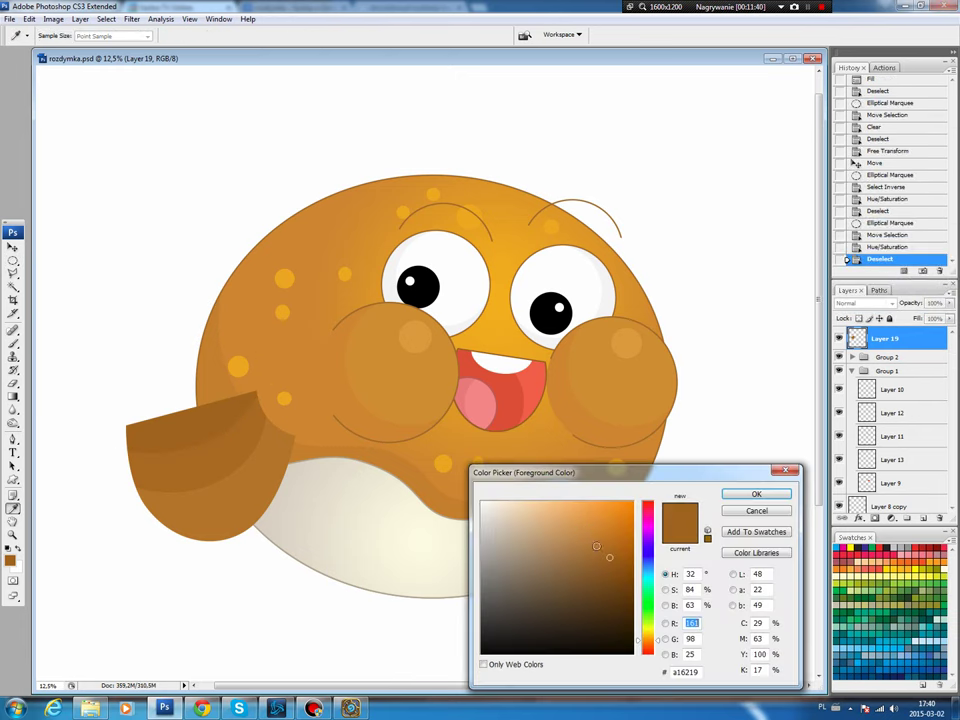
{"action": "left_click", "coordinate": [756, 494]}
{"action": "key", "text": "b"}
{"action": "left_click", "coordinate": [857, 338], "text": "ctrl"}
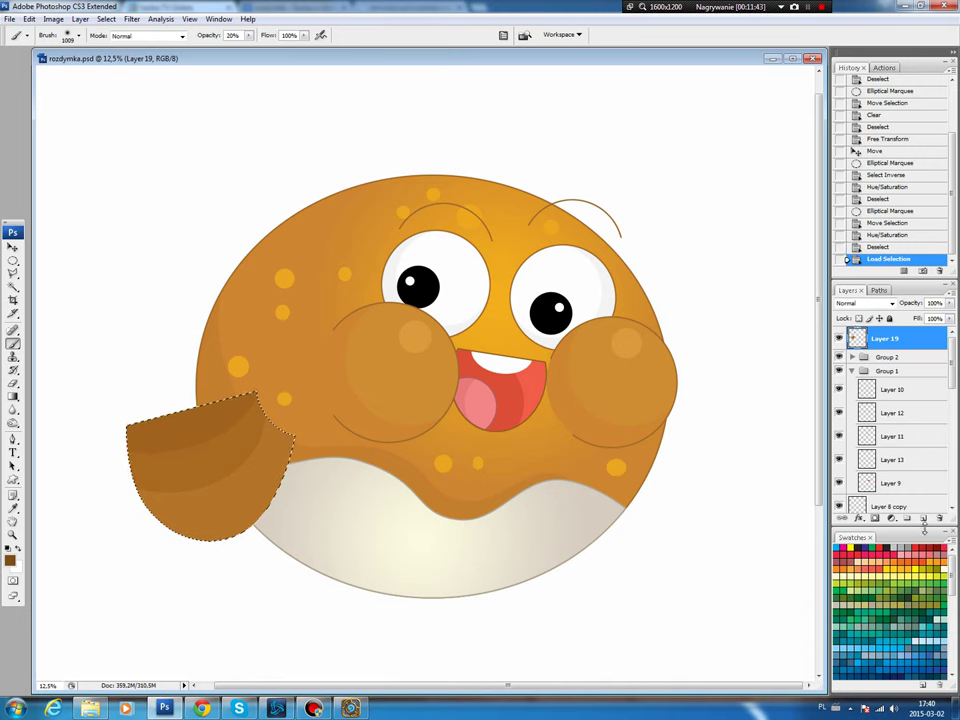
{"action": "key", "text": "ctrl+shift+alt+n"}
{"action": "left_click", "coordinate": [29, 19]}
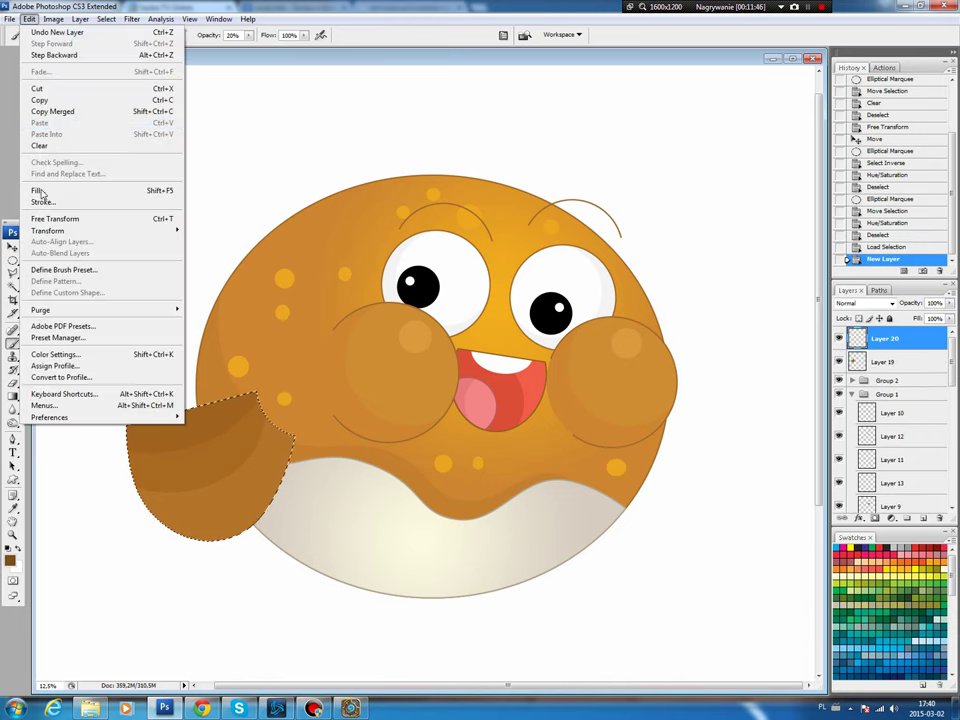
{"action": "left_click", "coordinate": [33, 197]}
{"action": "key", "text": "Return"}
{"action": "key", "text": "ctrl+d"}
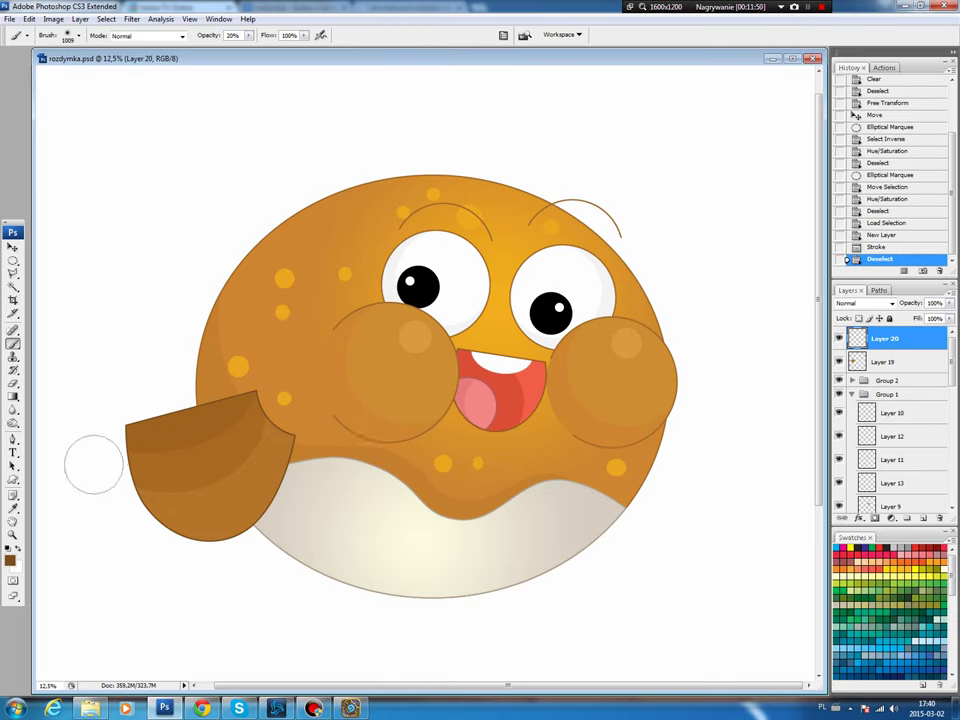
- Stroke a brown elliptical stripe across the fin on another new layer
{"action": "key", "text": "v"}
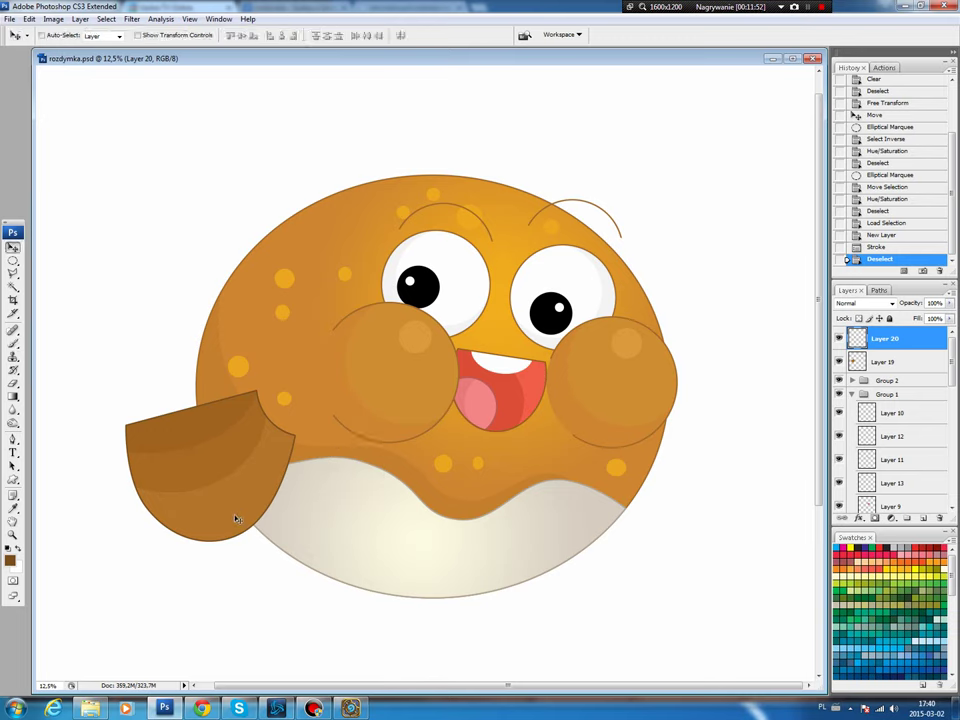
{"action": "key", "text": "m"}
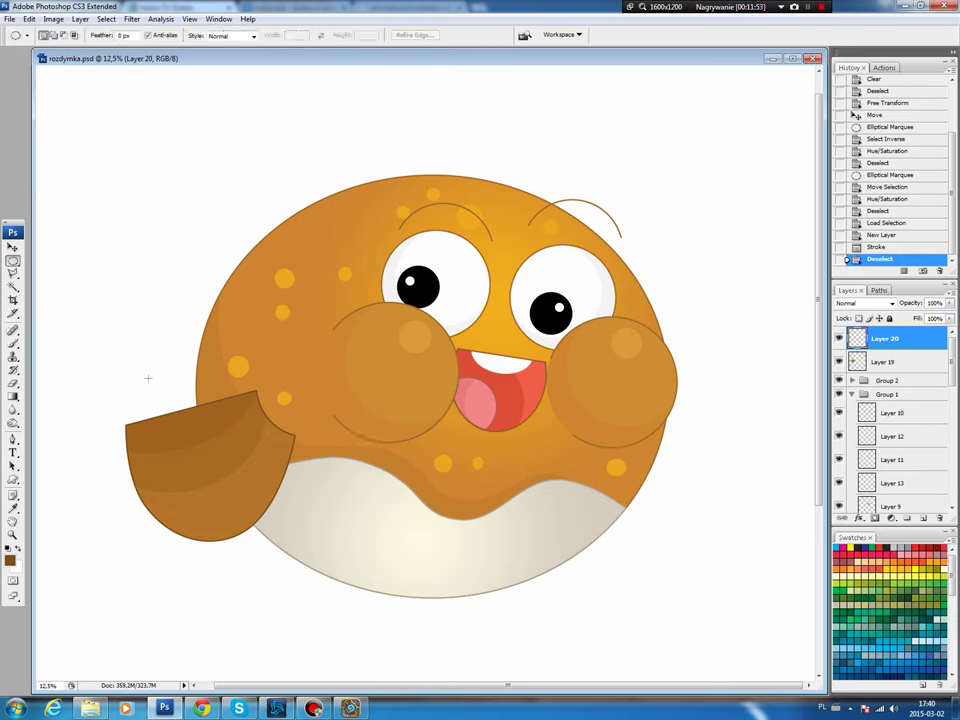
{"action": "left_click_drag", "start_coordinate": [65, 322], "coordinate": [265, 492]}
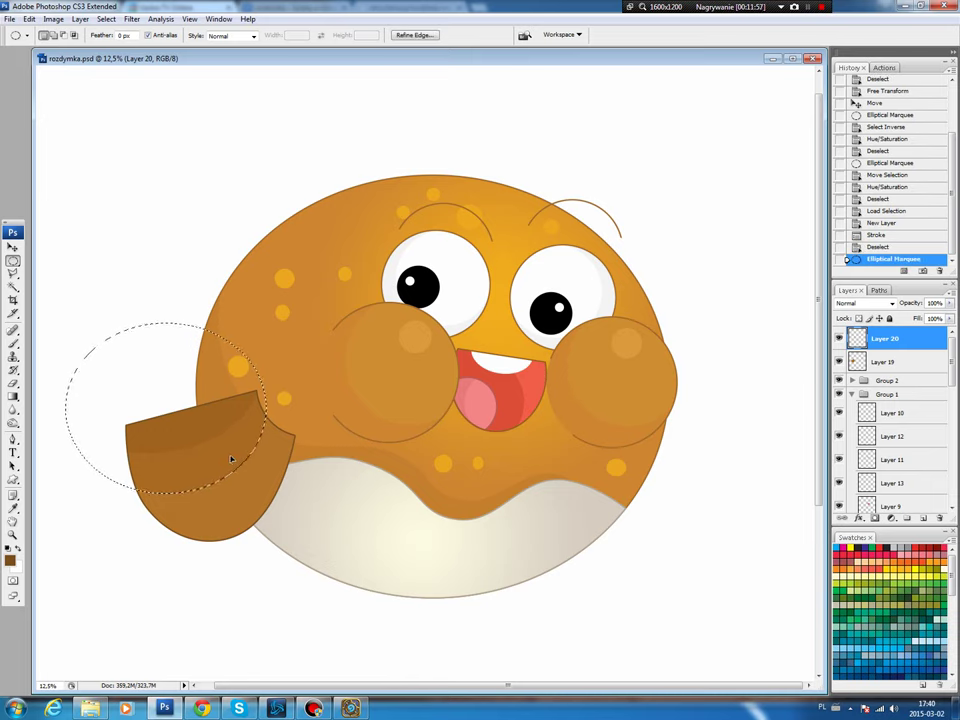
{"action": "left_click_drag", "start_coordinate": [231, 458], "coordinate": [231, 452]}
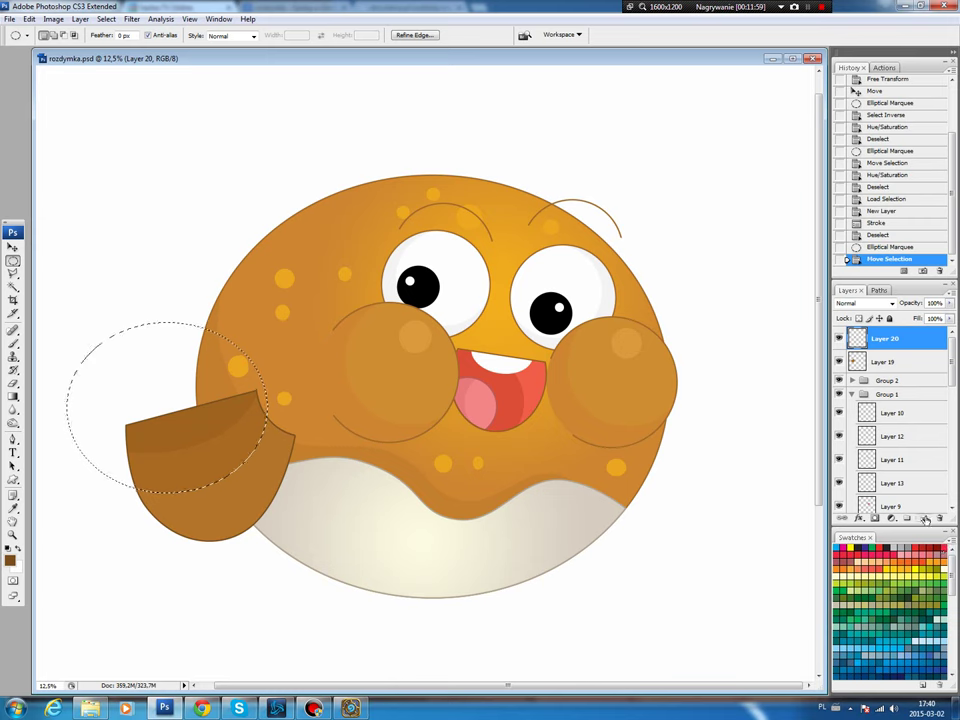
{"action": "key", "text": "ctrl+shift+alt+n"}
{"action": "left_click", "coordinate": [29, 19]}
{"action": "left_click", "coordinate": [40, 200]}
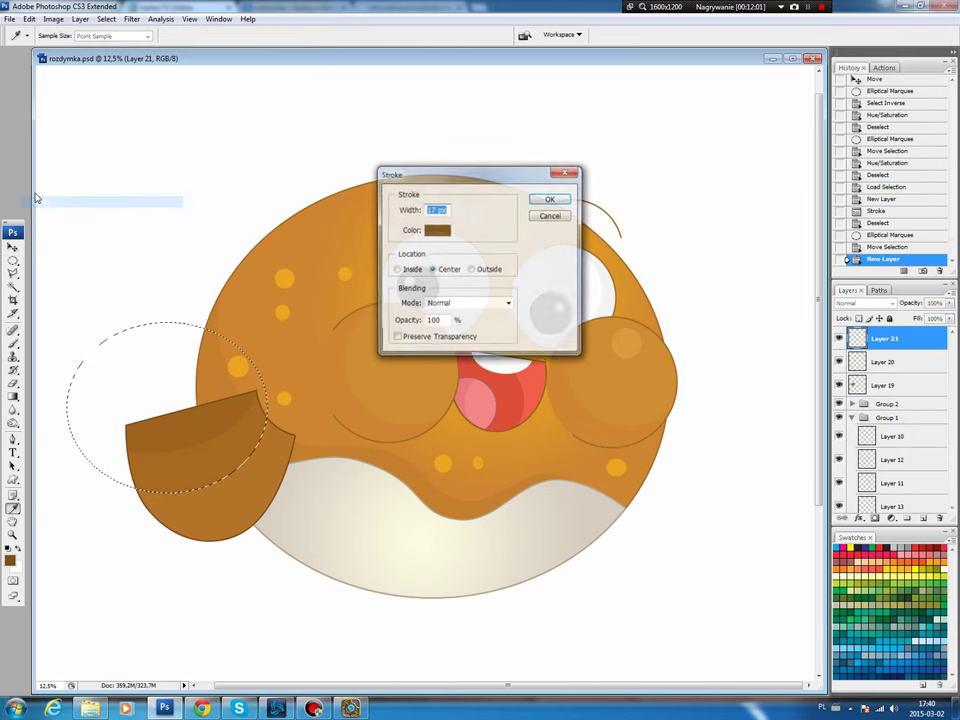
{"action": "key", "text": "Return"}
{"action": "key", "text": "ctrl+d"}
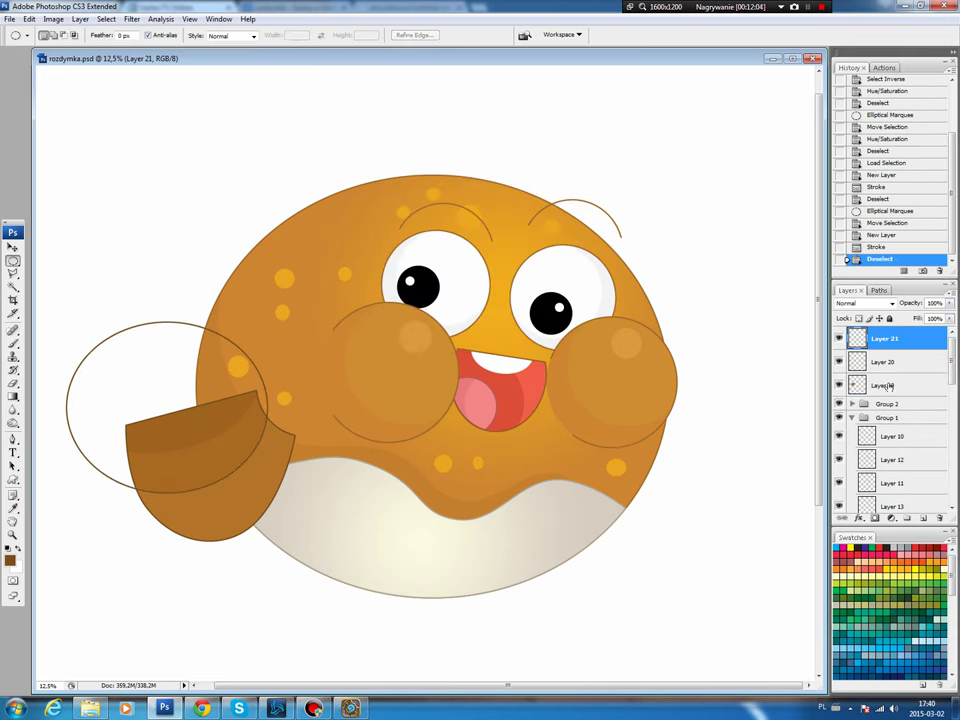
- Trim the first stripe so only the part inside the fin remains
{"action": "left_click", "coordinate": [858, 385], "text": "ctrl"}
{"action": "left_click", "coordinate": [106, 19]}
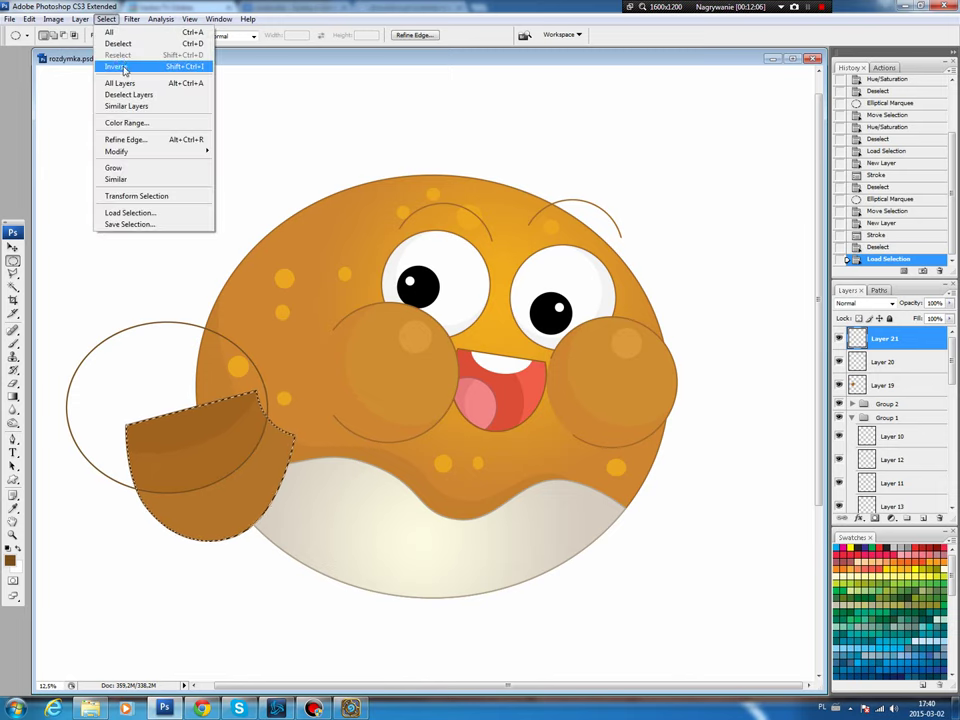
{"action": "left_click", "coordinate": [124, 67]}
{"action": "key", "text": "Delete"}
{"action": "key", "text": "ctrl+d"}
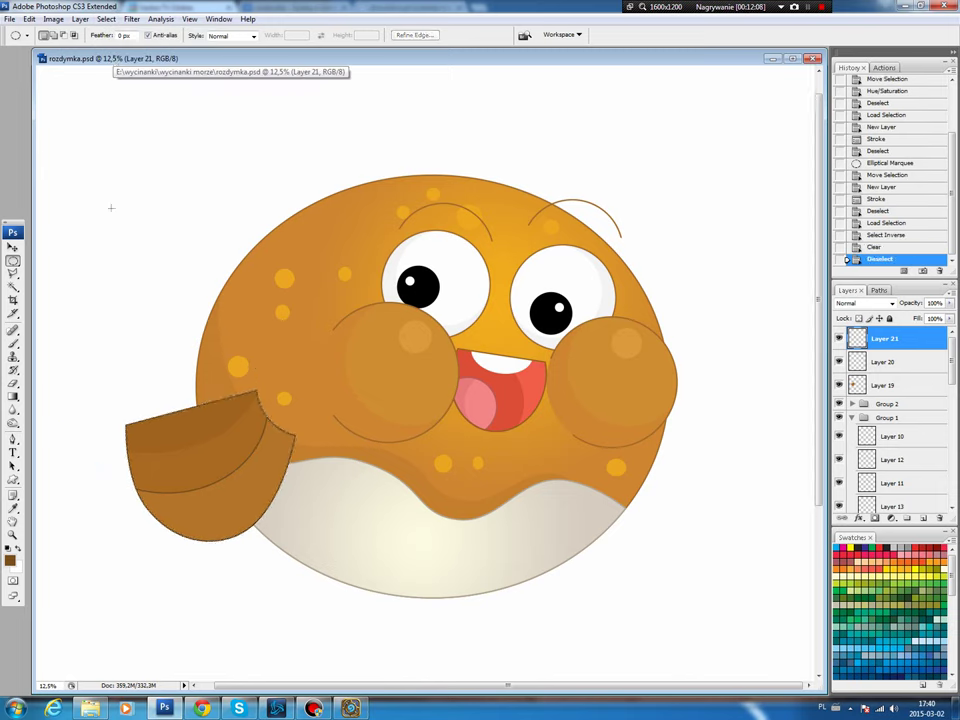
- Stroke a second, smaller elliptical stripe over the fin on a new layer
{"action": "mouse_move", "coordinate": [75, 320]}
{"action": "left_mouse_down"}
{"action": "mouse_move", "coordinate": [261, 453]}
{"action": "mouse_move", "coordinate": [219, 423]}
{"action": "left_mouse_up"}
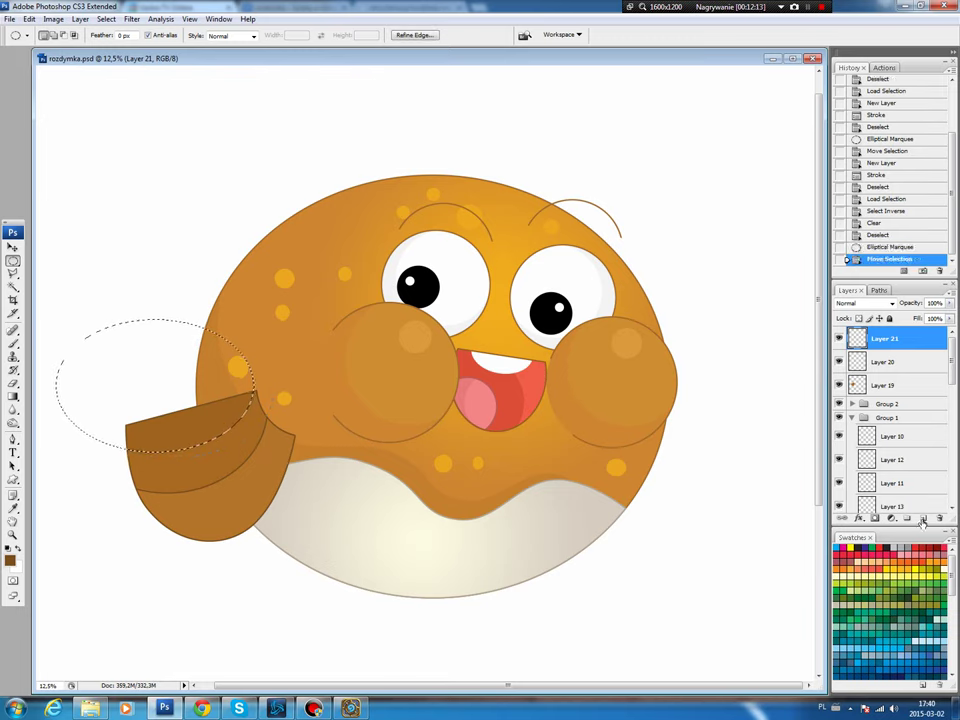
{"action": "left_click", "coordinate": [923, 521]}
{"action": "left_click", "coordinate": [29, 19]}
{"action": "left_click", "coordinate": [31, 201]}
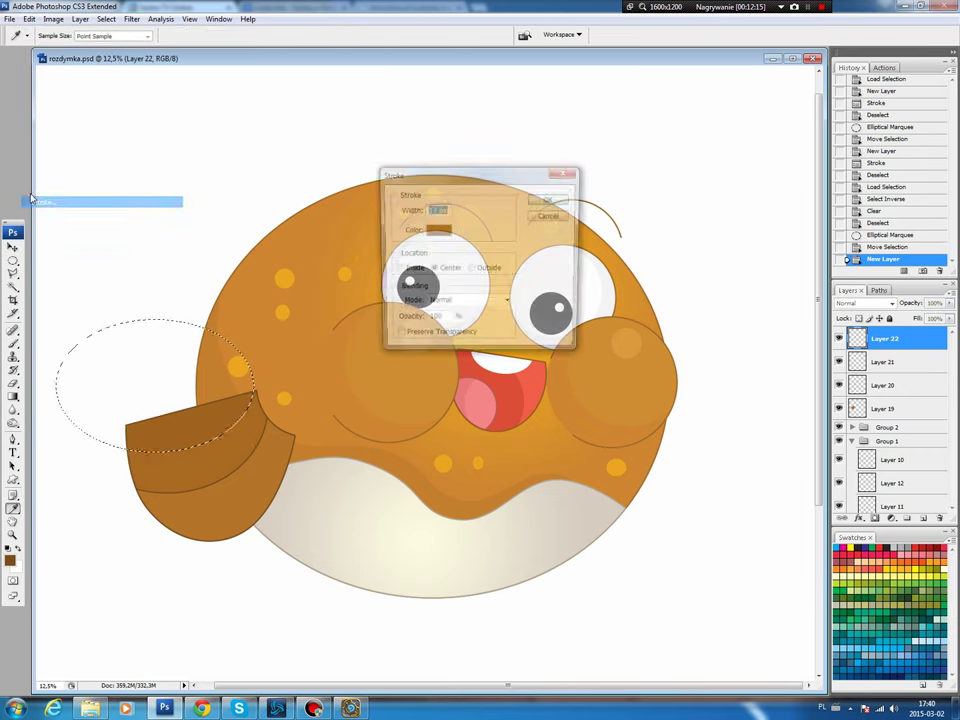
{"action": "key", "text": "Return"}
{"action": "key", "text": "ctrl+d"}
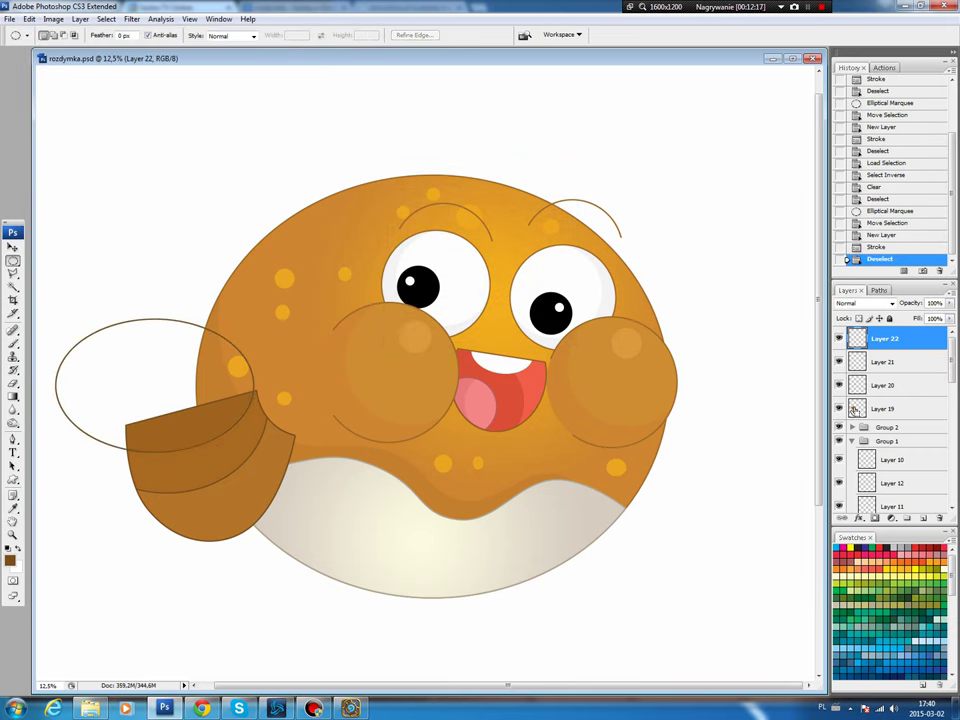
- Clip the second stripe to the fin shape and select all four fin layers
{"action": "left_click", "coordinate": [856, 409], "text": "ctrl"}
{"action": "left_click", "coordinate": [106, 19]}
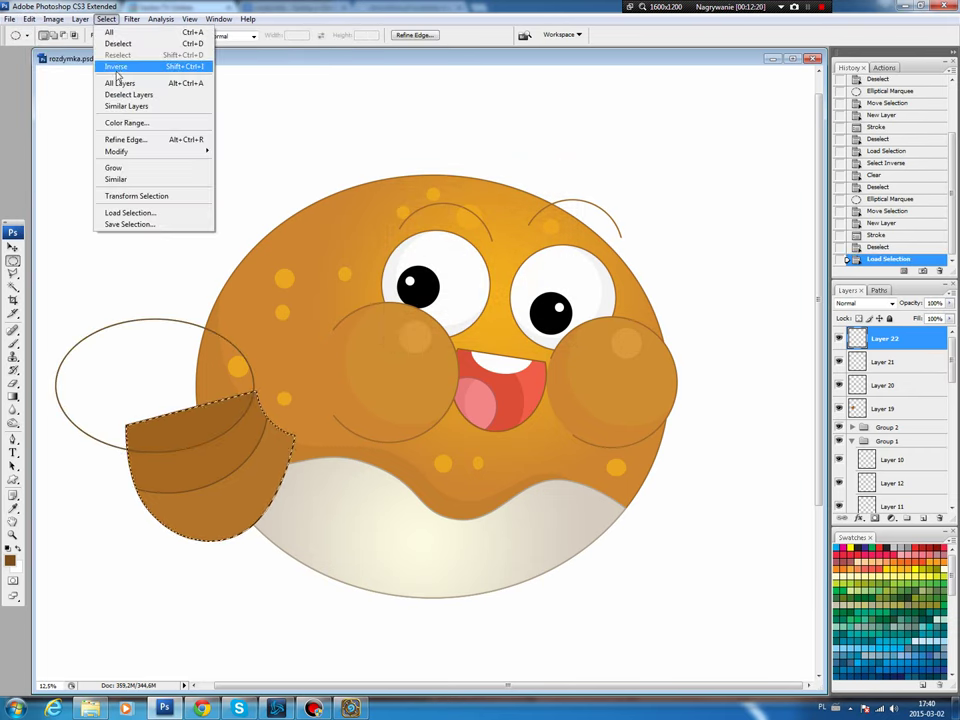
{"action": "left_click", "coordinate": [116, 68]}
{"action": "key", "text": "Delete"}
{"action": "key", "text": "ctrl+d"}
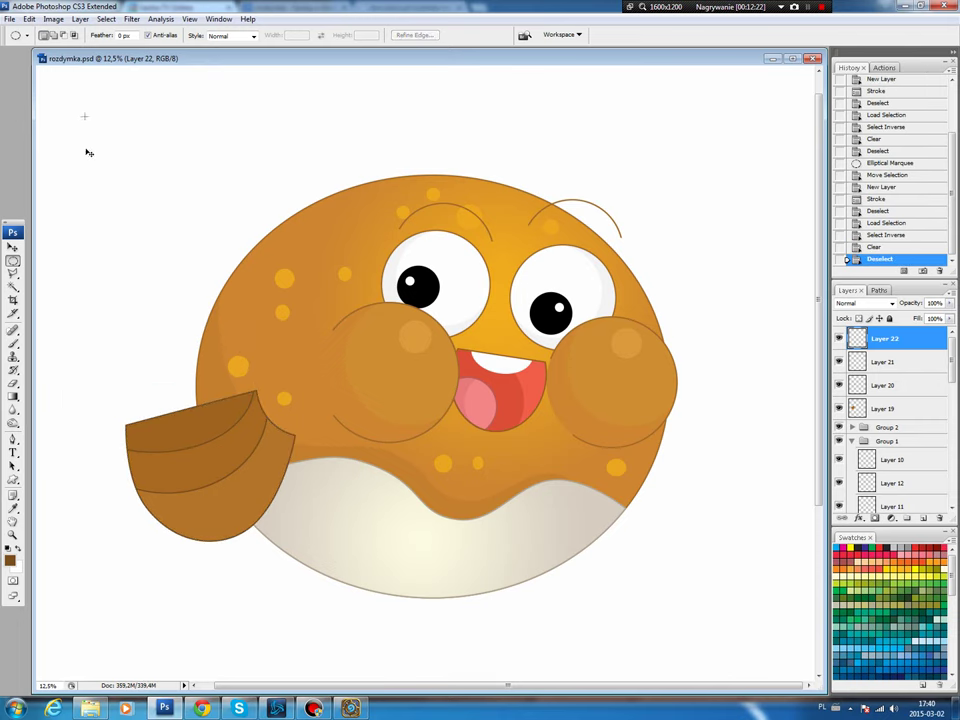
{"action": "key", "text": "v"}
{"action": "left_click", "coordinate": [897, 408], "text": "shift"}
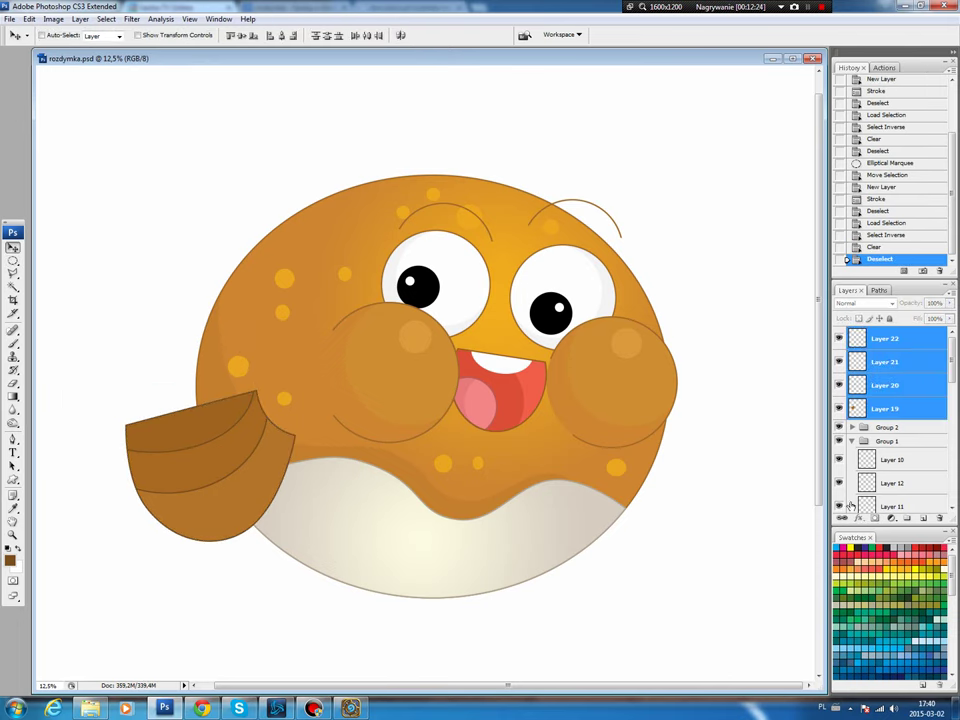
- Group the fin layers as Group 3, duplicate it, and rotate the copy about -86.5° at lower right
{"action": "left_click", "coordinate": [842, 519]}
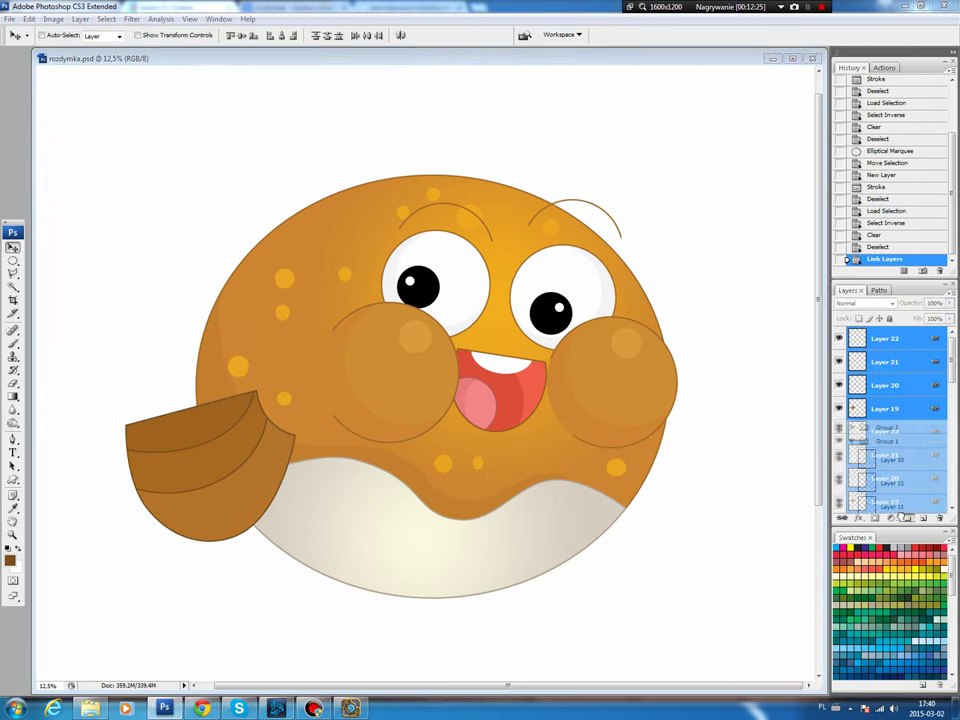
{"action": "key", "text": "ctrl+g"}
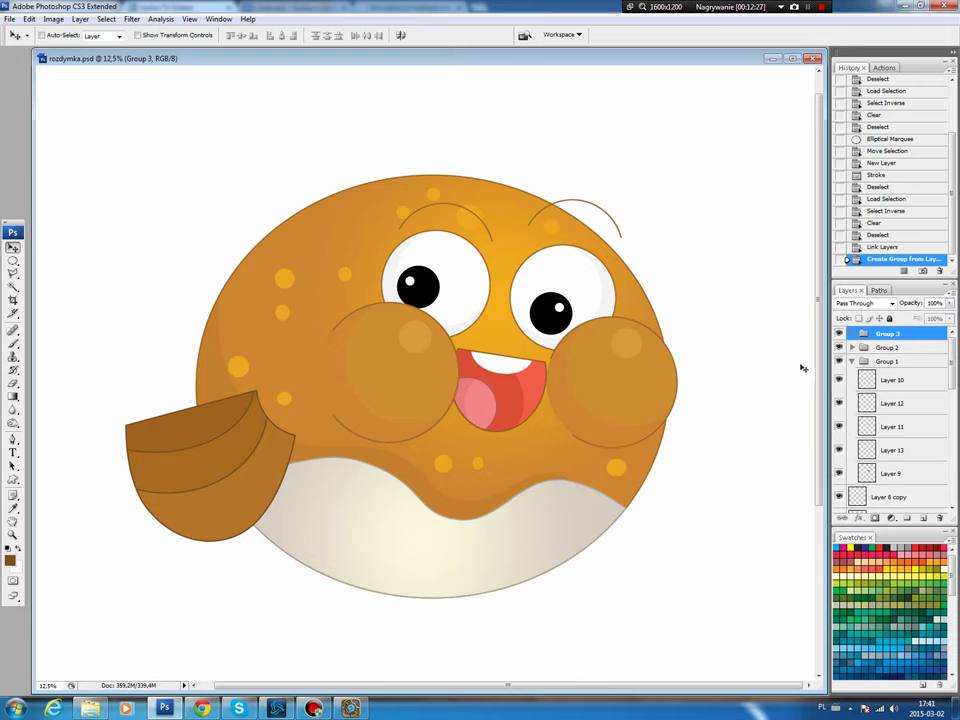
{"action": "left_click_drag", "start_coordinate": [897, 338], "coordinate": [923, 518]}
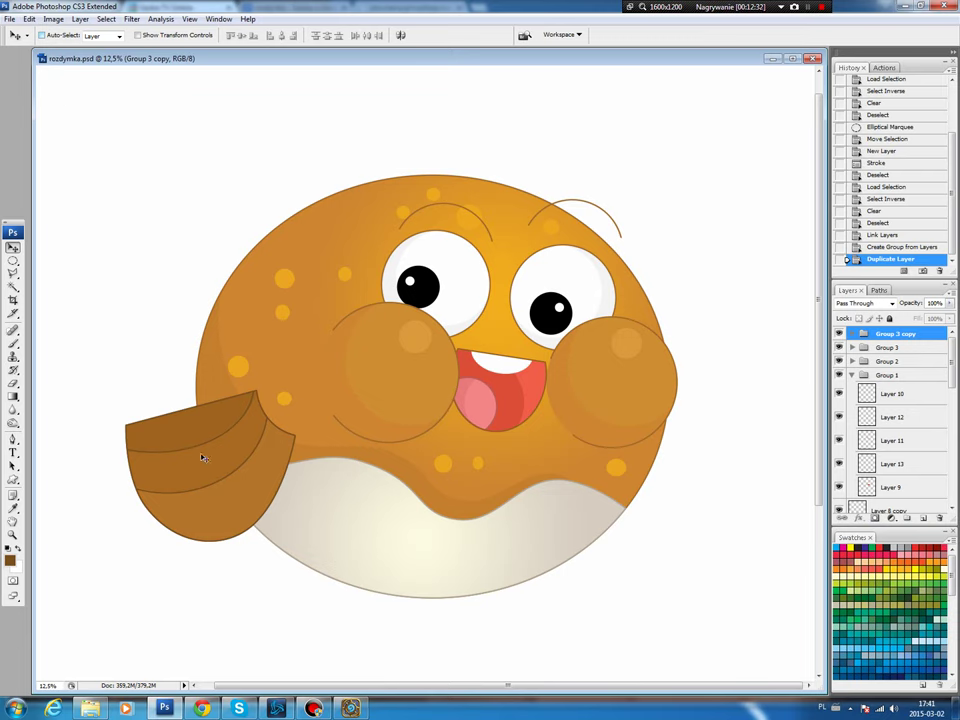
{"action": "left_click_drag", "start_coordinate": [202, 457], "coordinate": [624, 514]}
{"action": "key", "text": "ctrl+t"}
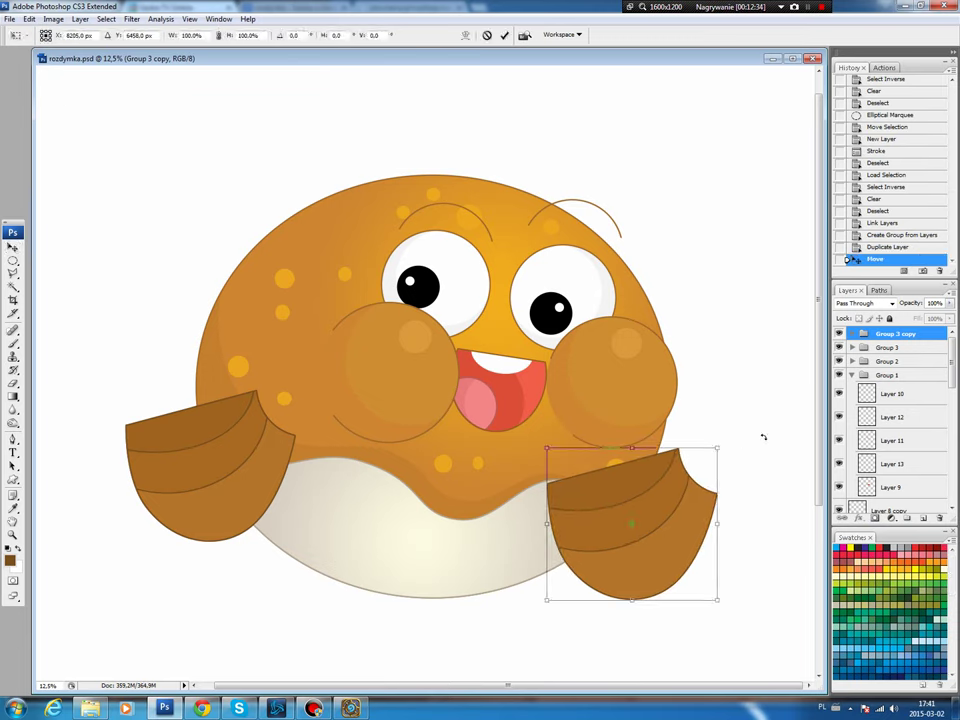
{"action": "left_click_drag", "start_coordinate": [763, 436], "coordinate": [558, 404]}
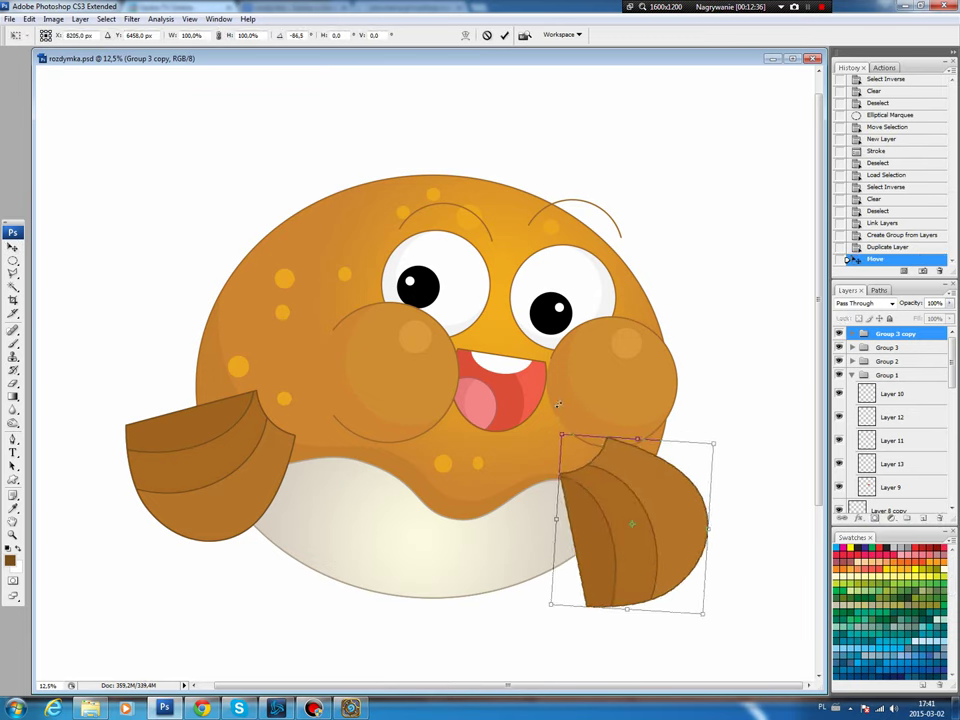
{"action": "key", "text": "Return"}
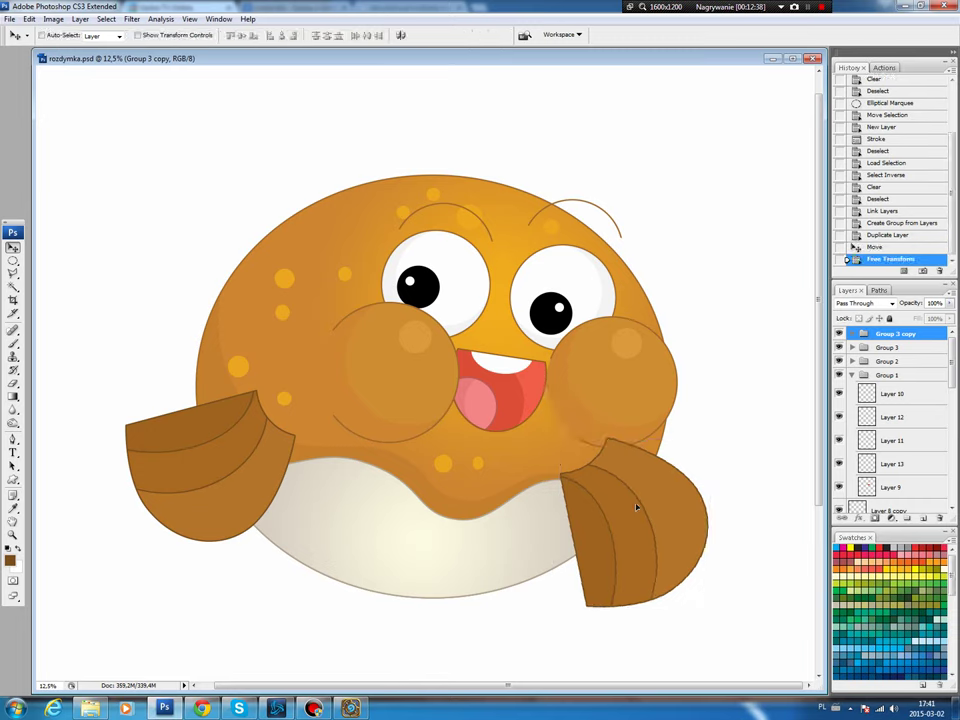
{"action": "left_click_drag", "start_coordinate": [636, 508], "coordinate": [677, 506]}
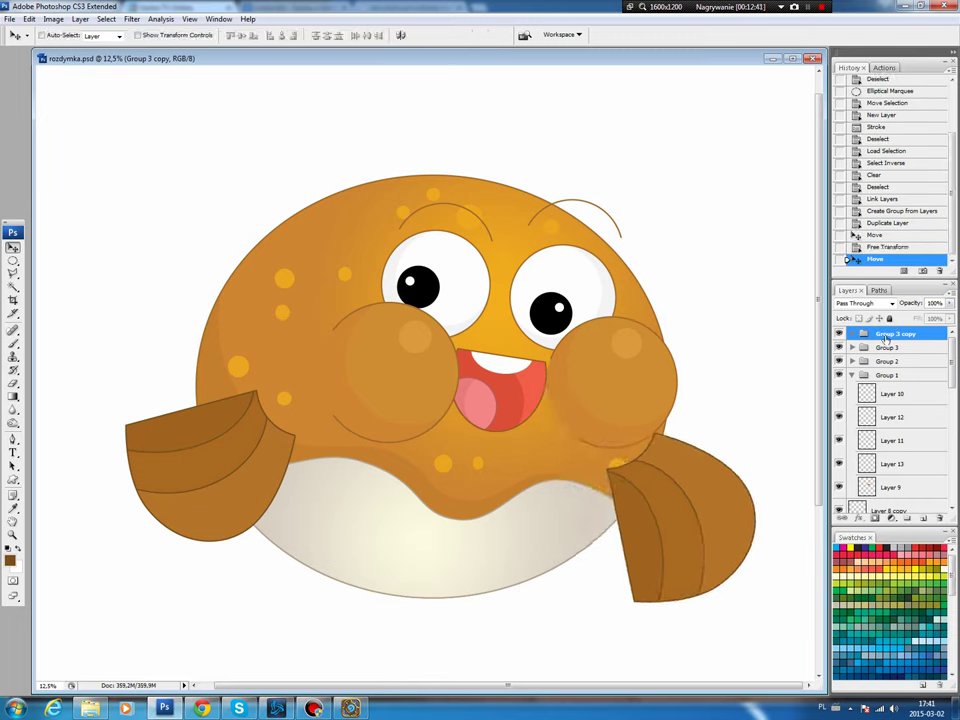
- Move the fin copy below the body in the layer stack and shrink it to about 87%
{"action": "left_click_drag", "start_coordinate": [884, 338], "coordinate": [884, 532]}
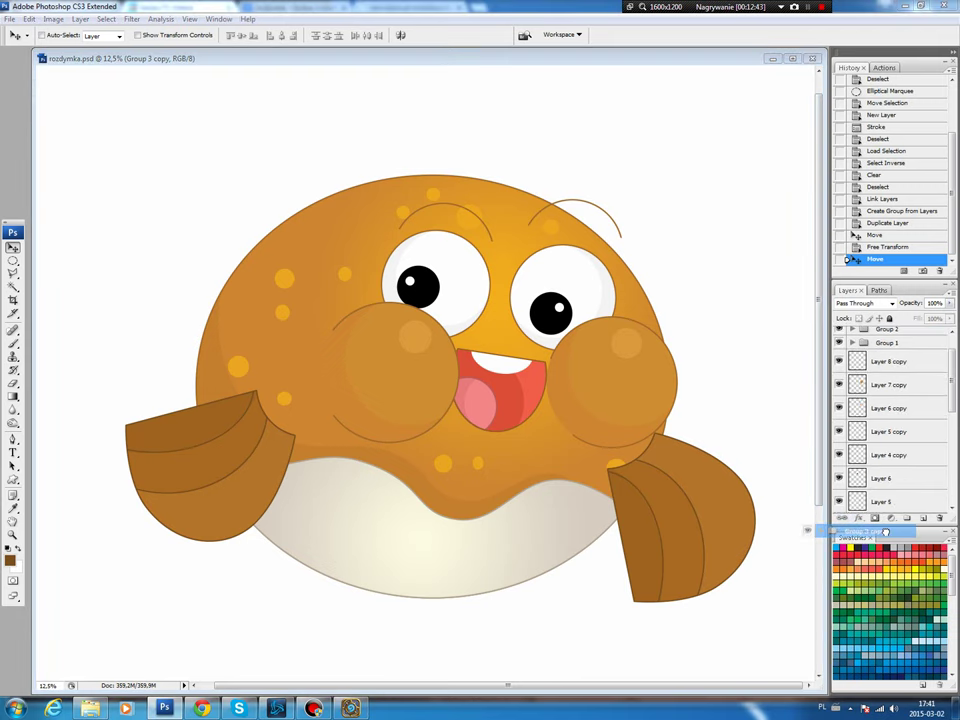
{"action": "left_click_drag", "start_coordinate": [884, 532], "coordinate": [884, 481]}
{"action": "key", "text": "ctrl+t"}
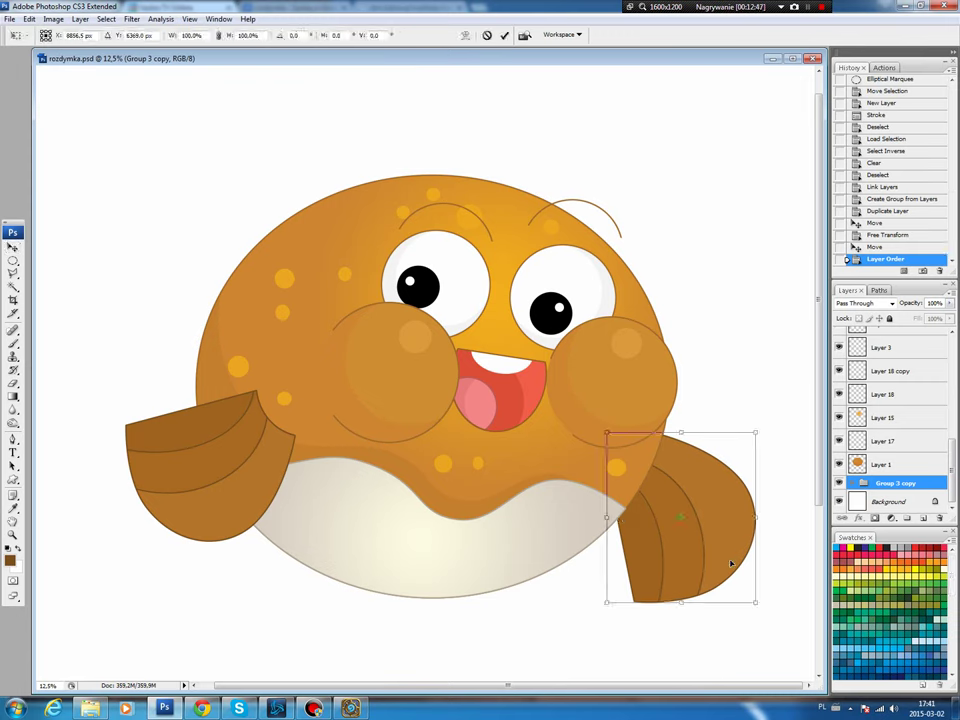
{"action": "left_click_drag", "start_coordinate": [752, 601], "coordinate": [735, 580]}
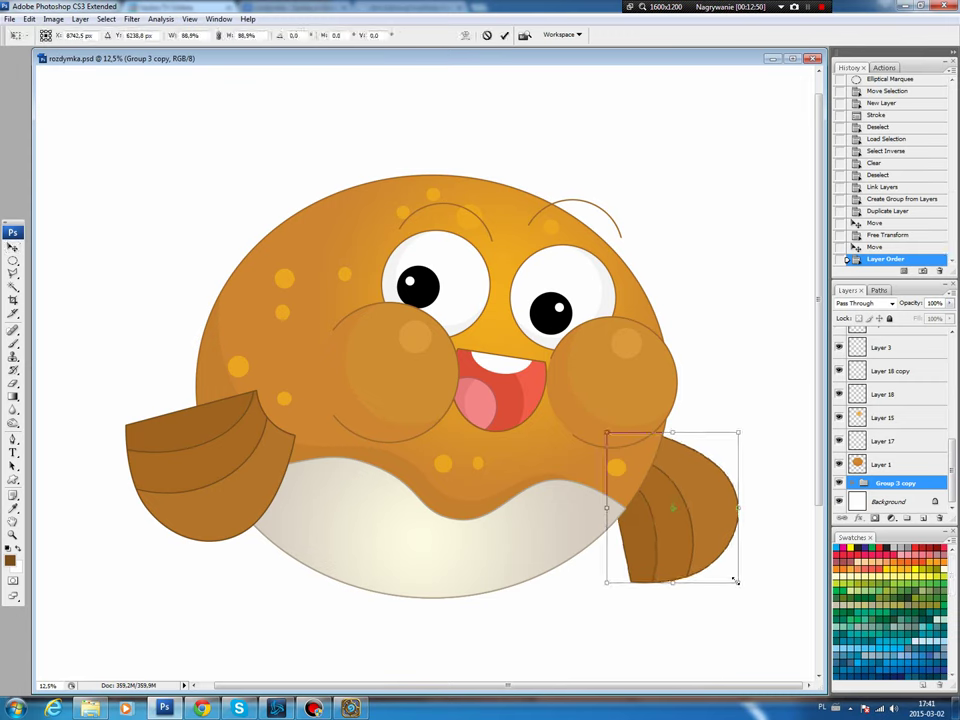
{"action": "left_click_drag", "start_coordinate": [707, 566], "coordinate": [697, 546]}
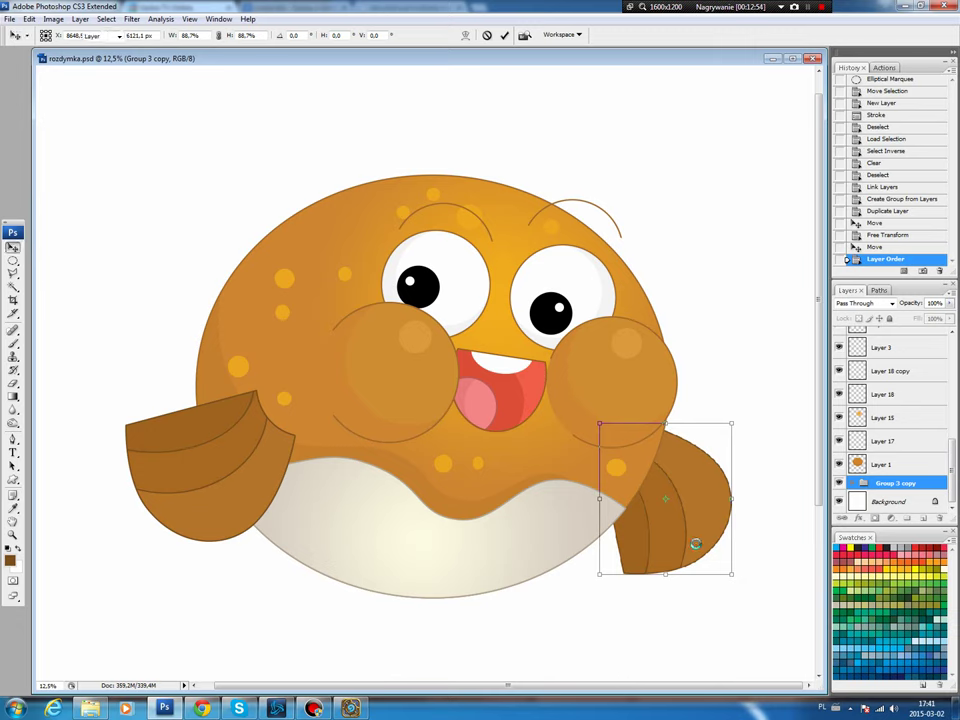
{"action": "key", "text": "Return"}
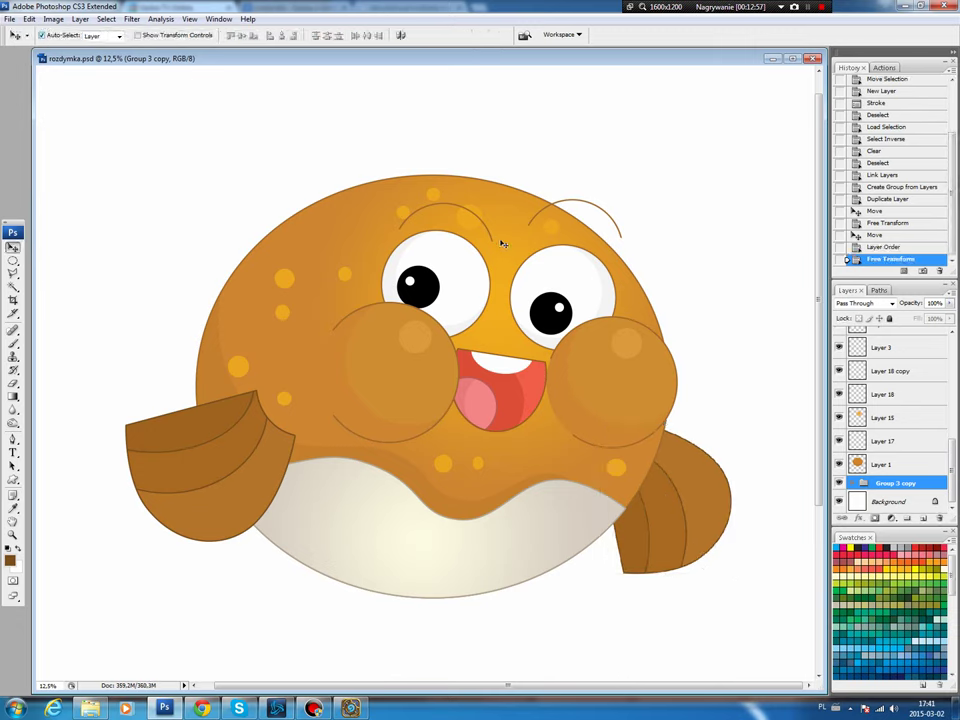
- On Layer 18, delete an oval area of the brow arc above the left eye
{"action": "left_click", "coordinate": [493, 243]}
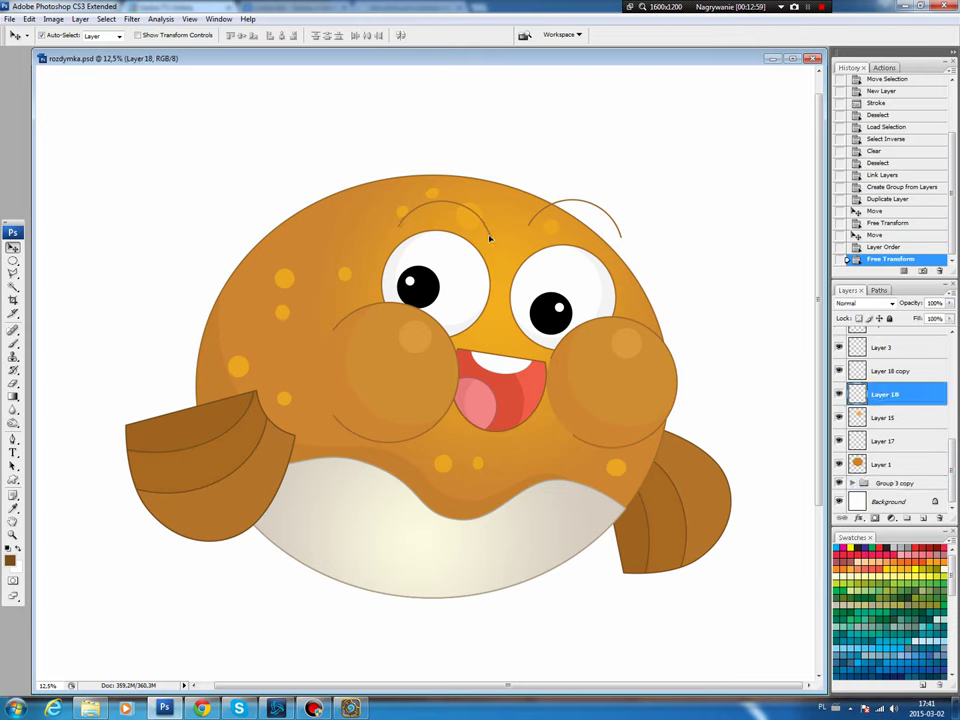
{"action": "left_click_drag", "start_coordinate": [489, 229], "coordinate": [480, 233]}
{"action": "key", "text": "m"}
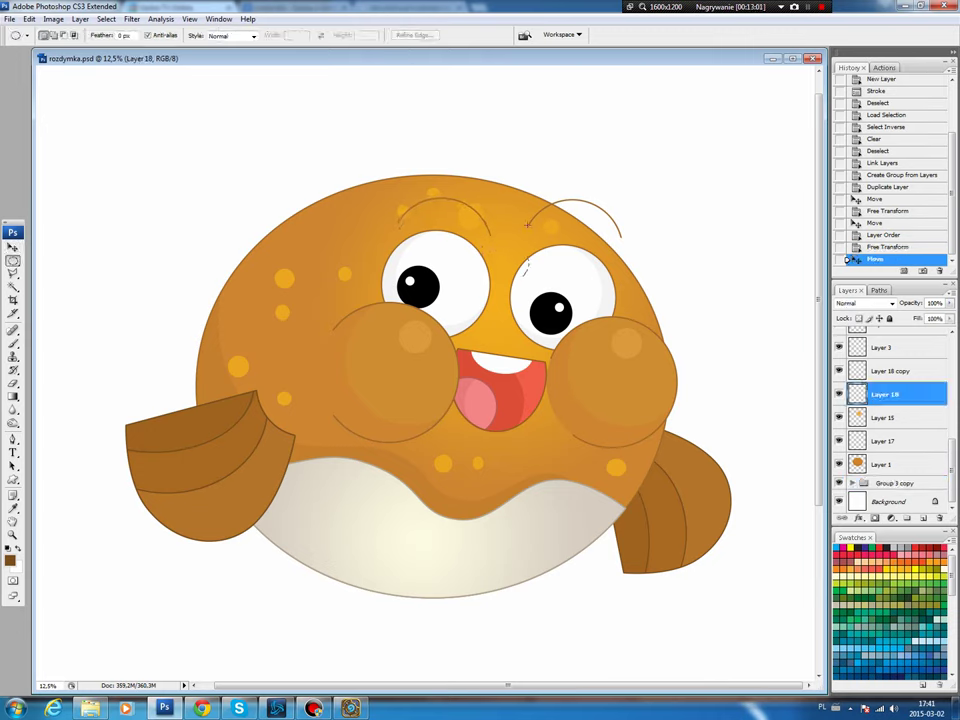
{"action": "left_click_drag", "start_coordinate": [334, 298], "coordinate": [517, 216]}
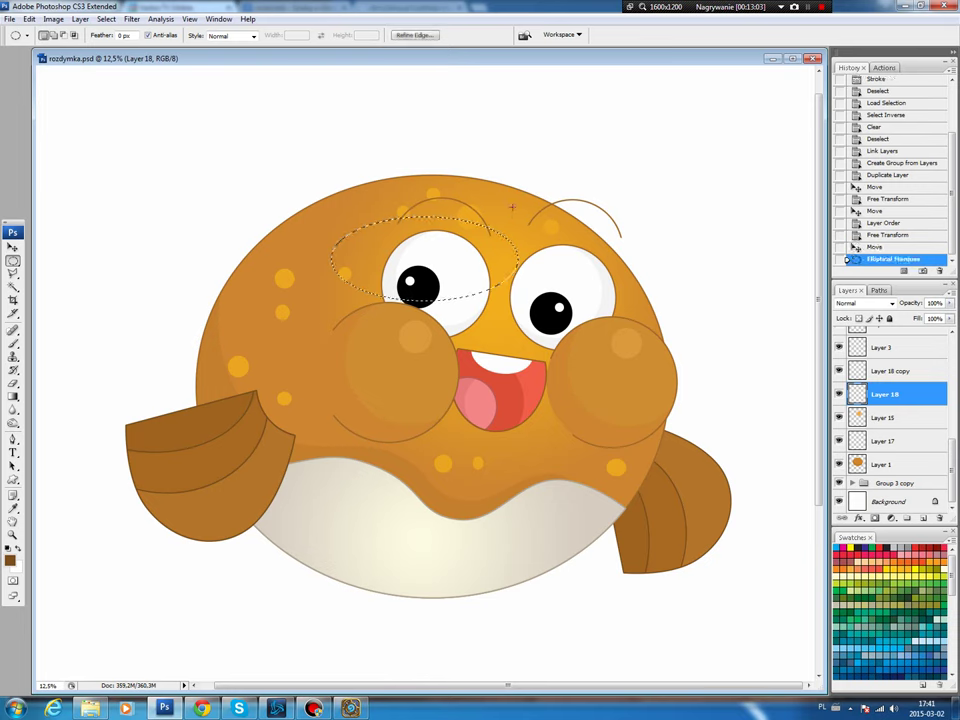
{"action": "key", "text": "Delete"}
{"action": "key", "text": "ctrl+d"}
{"action": "key", "text": "v"}
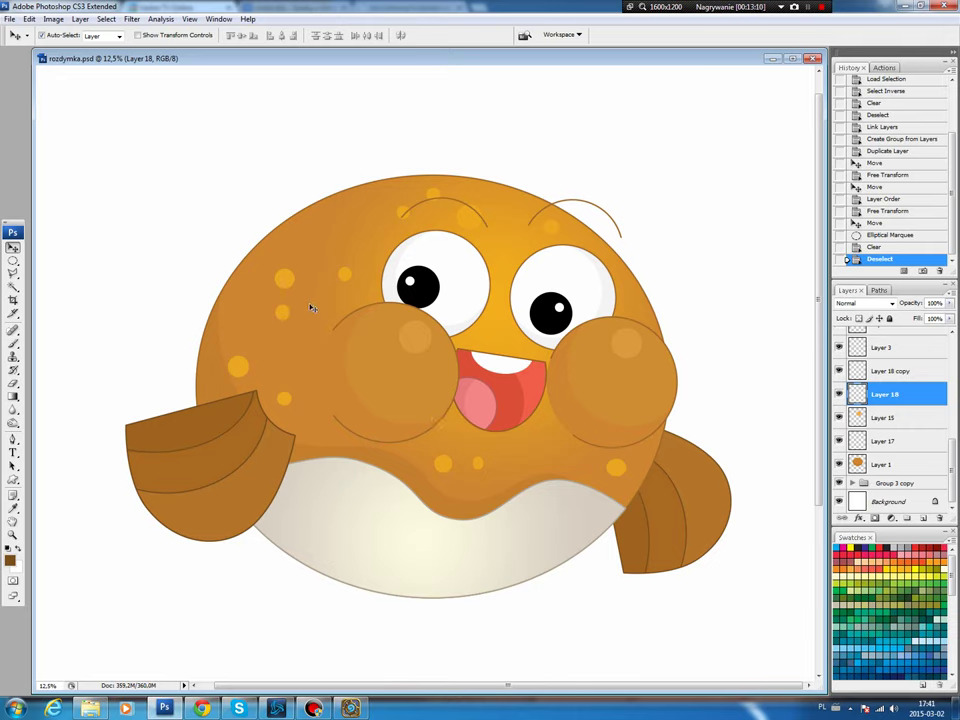
- On the Background layer, pen-draw a pointed fin outline off the fish's upper-left back
{"action": "left_click", "coordinate": [886, 502]}
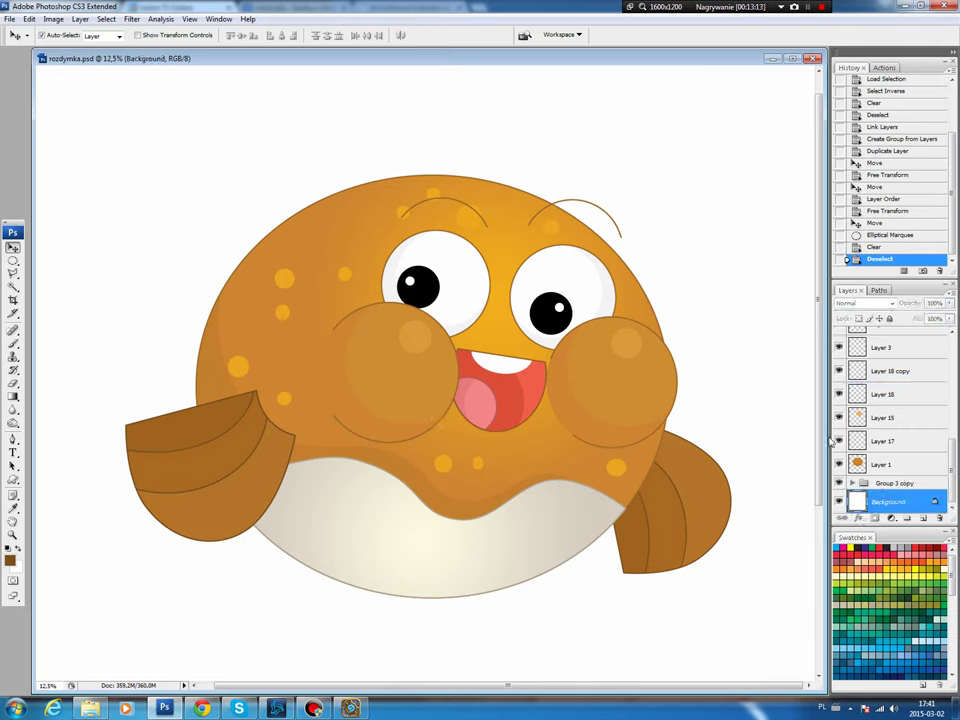
{"action": "key", "text": "p"}
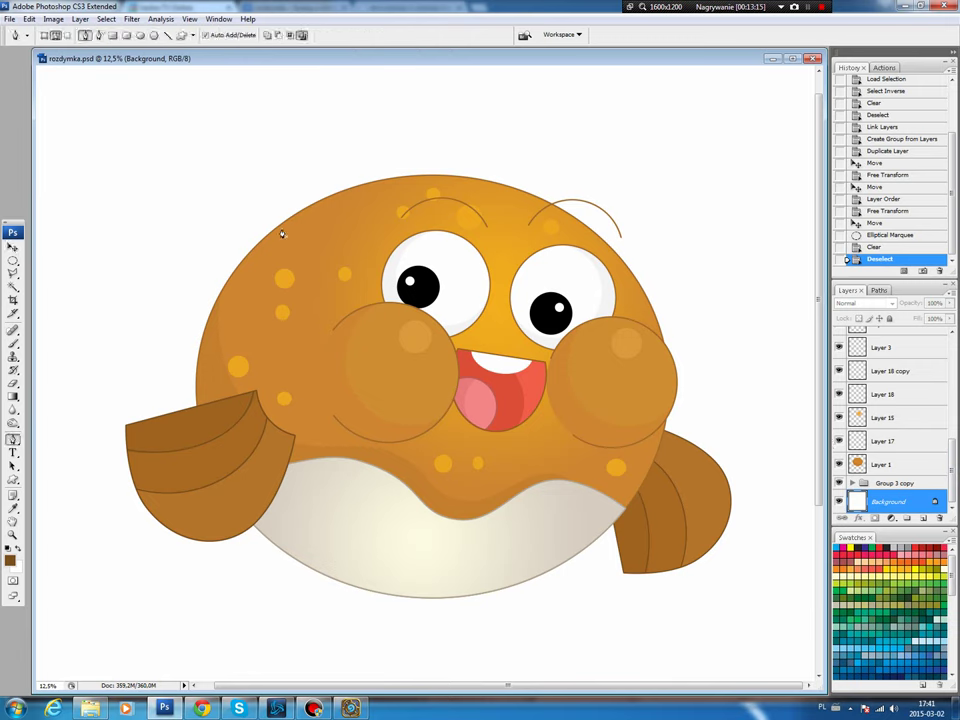
{"action": "left_click", "coordinate": [282, 230]}
{"action": "left_click", "coordinate": [213, 211]}
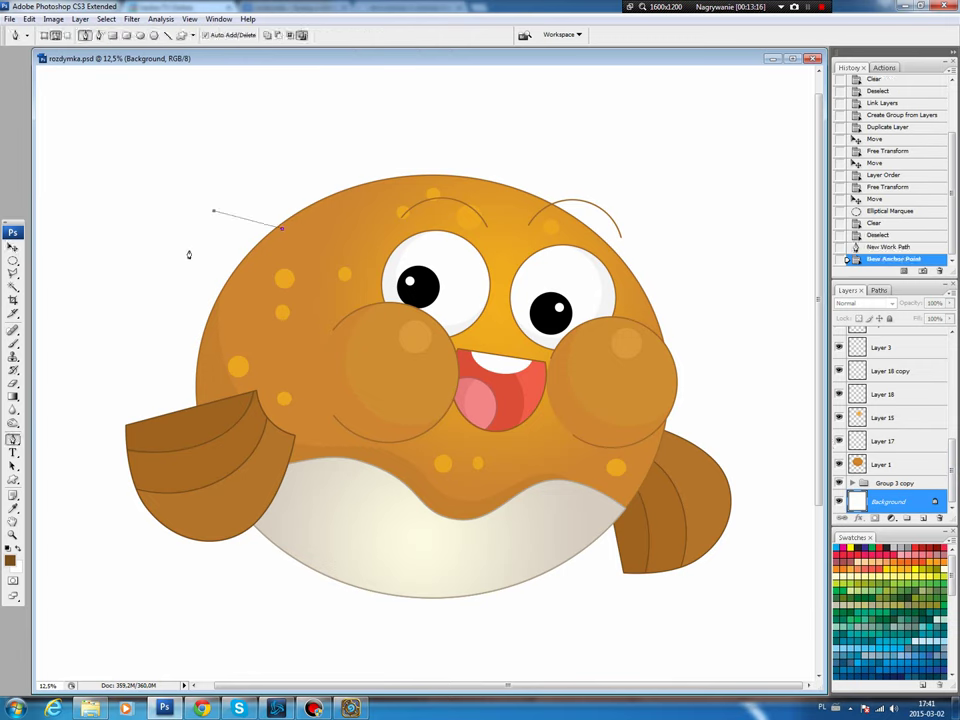
{"action": "left_click", "coordinate": [144, 291]}
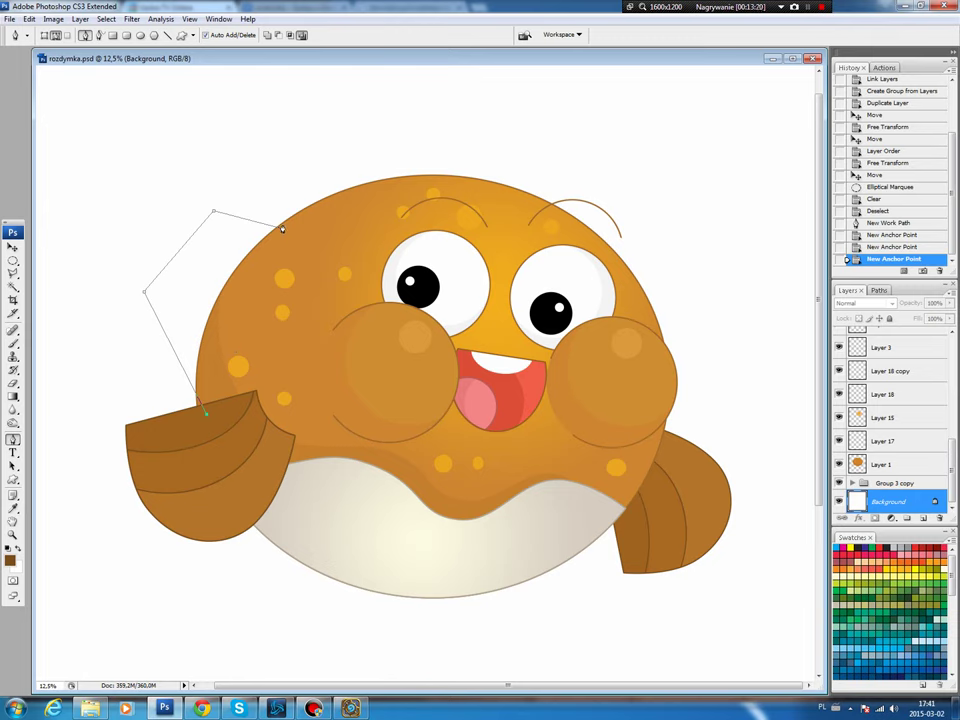
{"action": "left_click", "coordinate": [282, 229]}
{"action": "left_click_drag", "start_coordinate": [282, 229], "coordinate": [287, 226]}
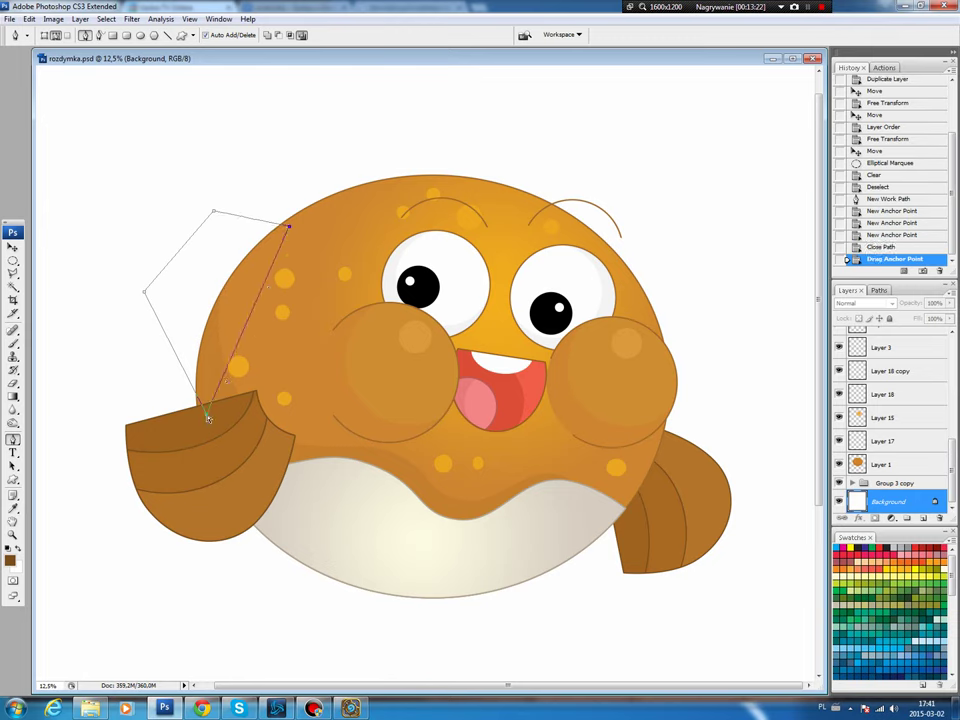
{"action": "left_click_drag", "start_coordinate": [208, 418], "coordinate": [200, 409]}
- Curve the fin outline's top and left edges by adding and adjusting anchor points
{"action": "left_click", "coordinate": [244, 218]}
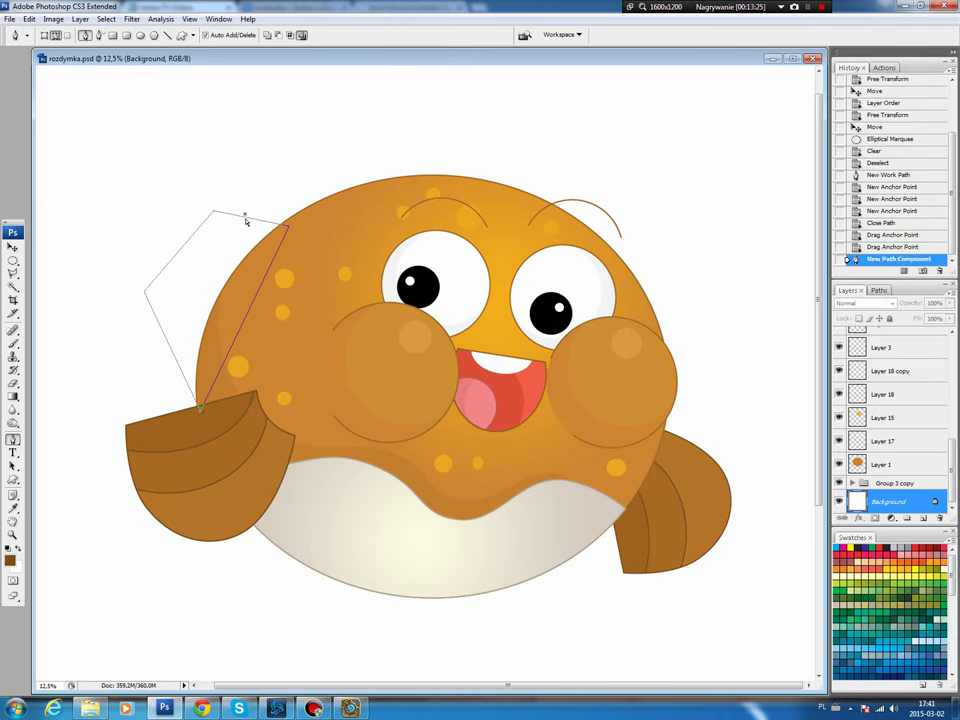
{"action": "key", "text": "ctrl+z"}
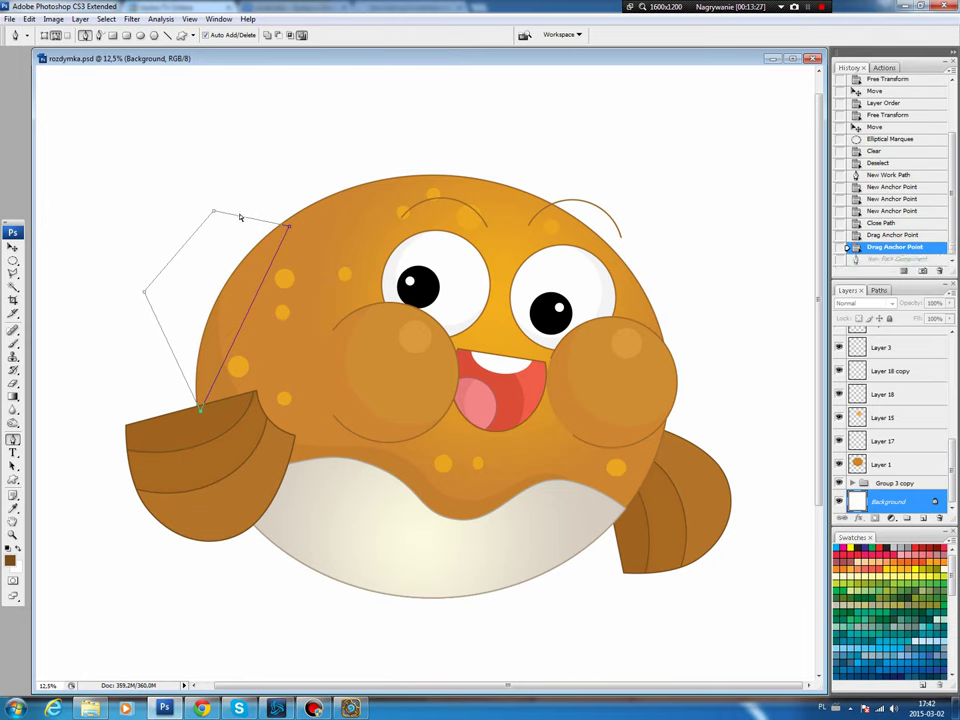
{"action": "left_click", "coordinate": [245, 220]}
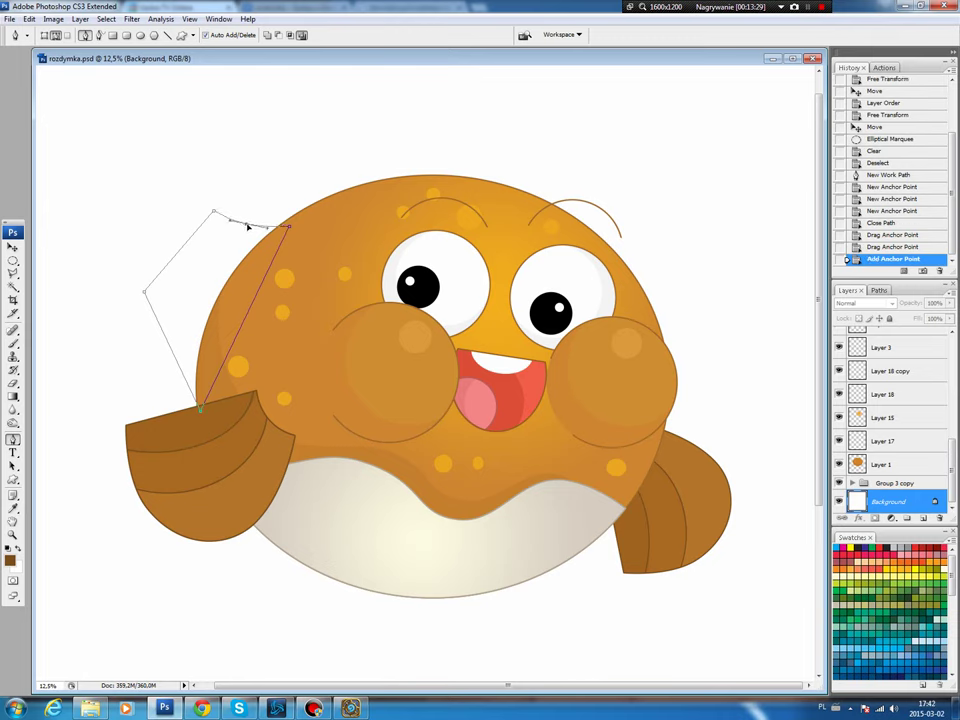
{"action": "left_click_drag", "start_coordinate": [248, 227], "coordinate": [288, 223]}
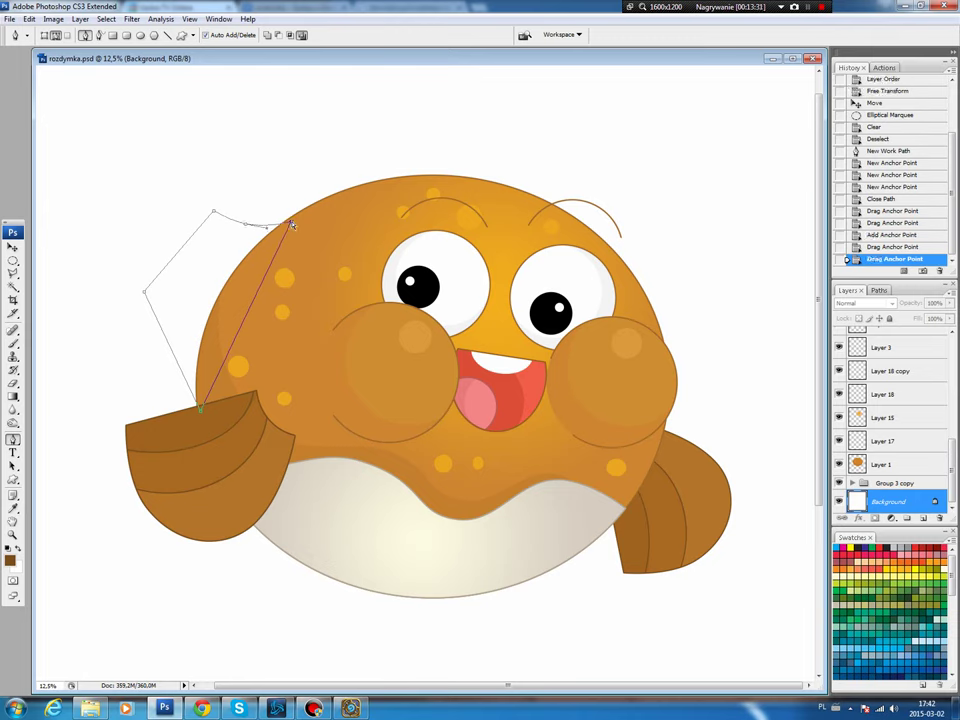
{"action": "left_click", "coordinate": [169, 350]}
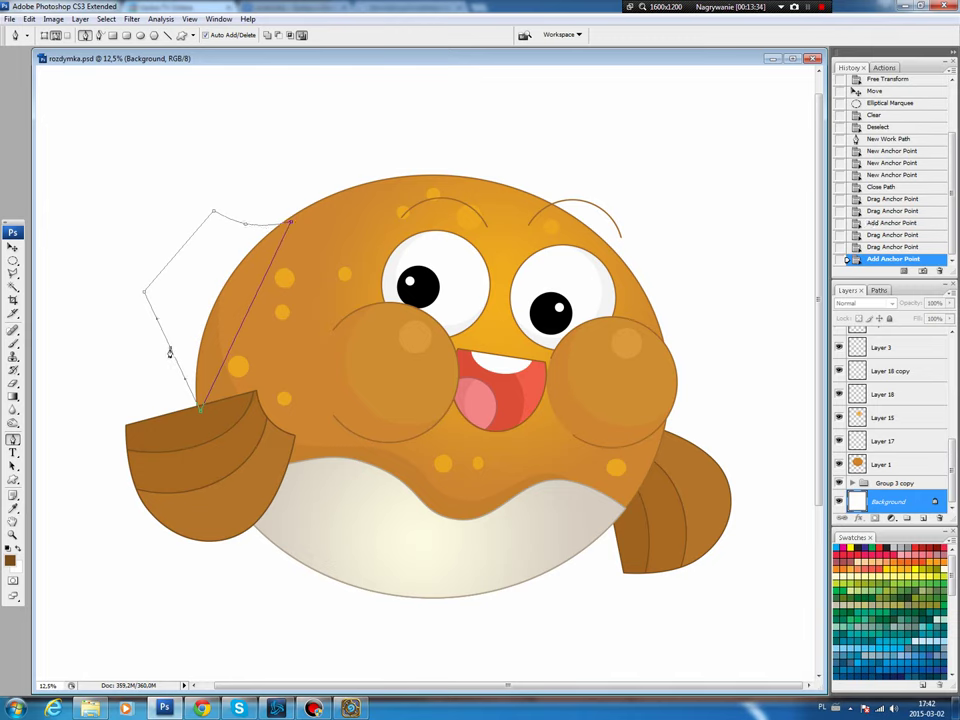
{"action": "left_click_drag", "start_coordinate": [185, 384], "coordinate": [181, 368]}
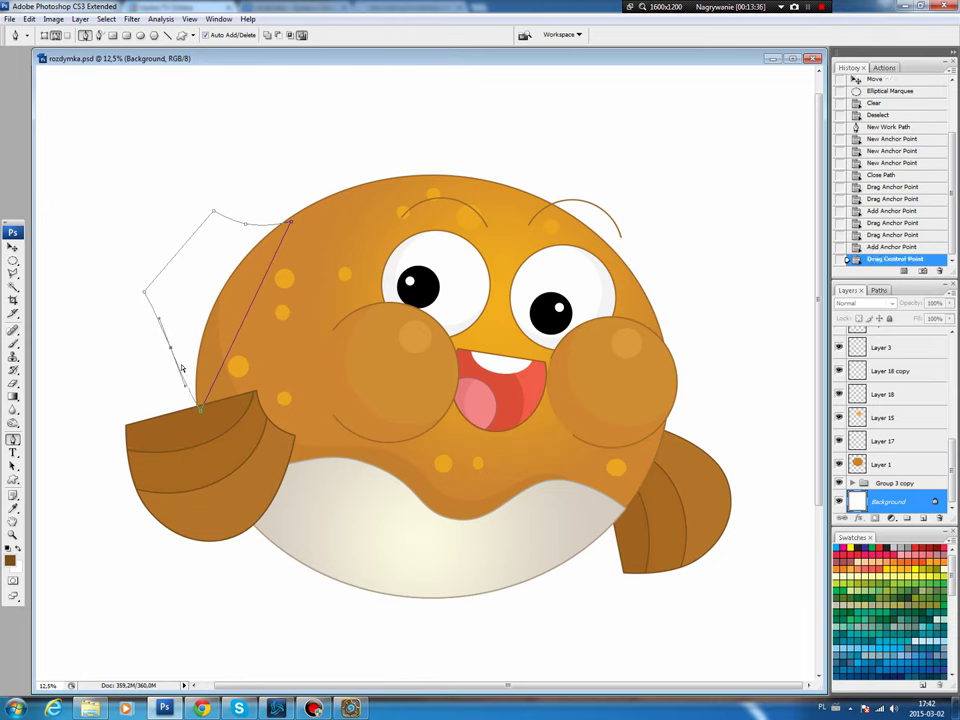
{"action": "left_click_drag", "start_coordinate": [160, 321], "coordinate": [167, 277]}
{"action": "left_click", "coordinate": [173, 248]}
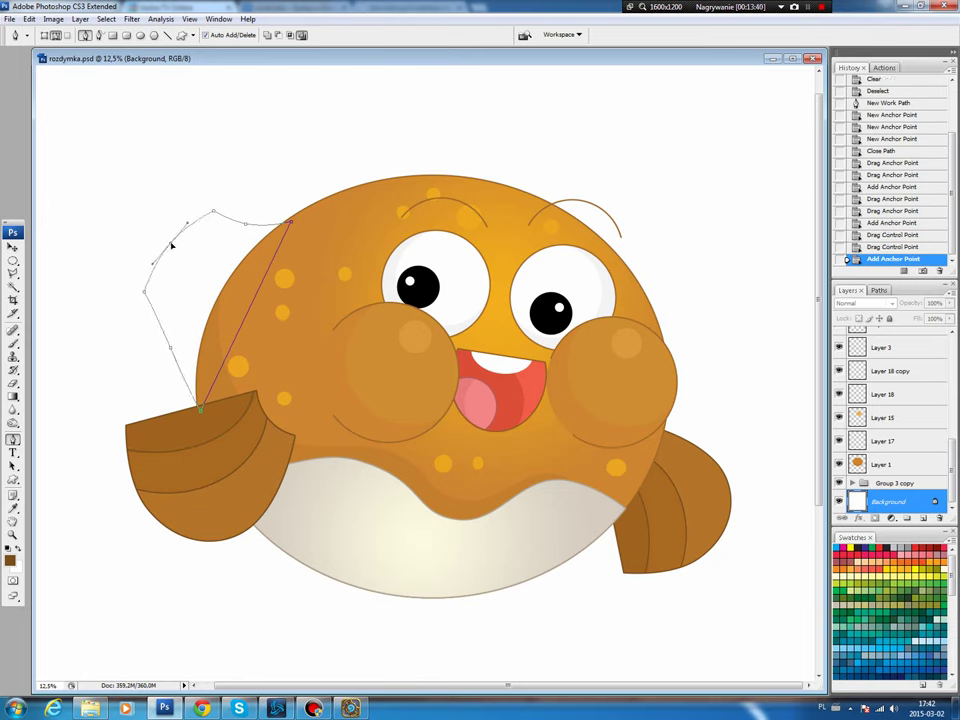
{"action": "left_click_drag", "start_coordinate": [172, 250], "coordinate": [173, 350]}
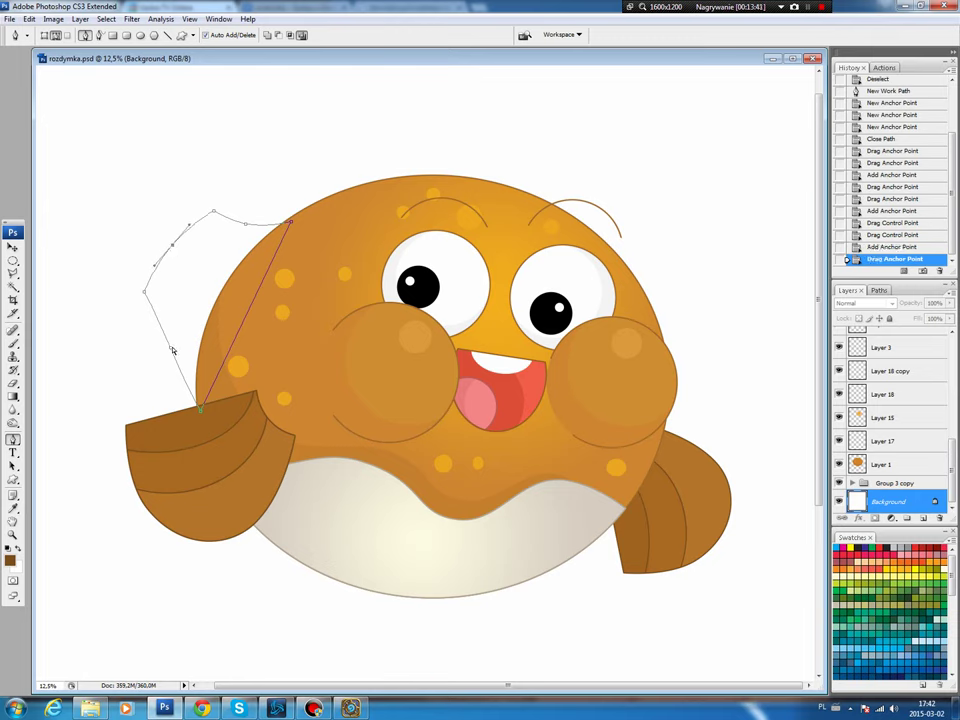
{"action": "left_click", "coordinate": [170, 350]}
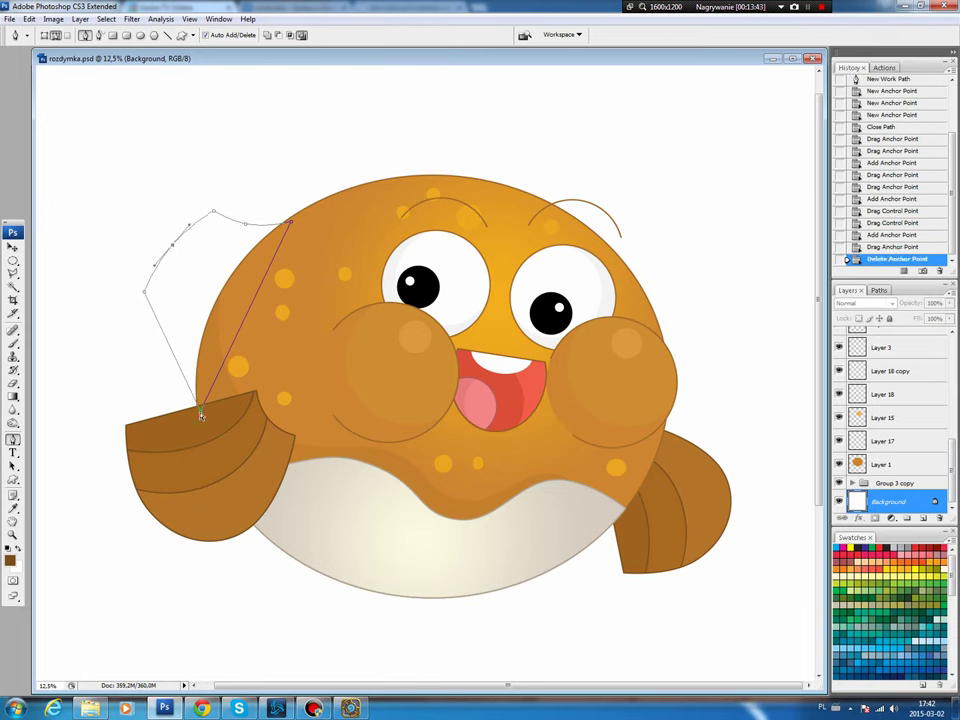
{"action": "left_click_drag", "start_coordinate": [150, 302], "coordinate": [155, 318]}
{"action": "left_click", "coordinate": [155, 322]}
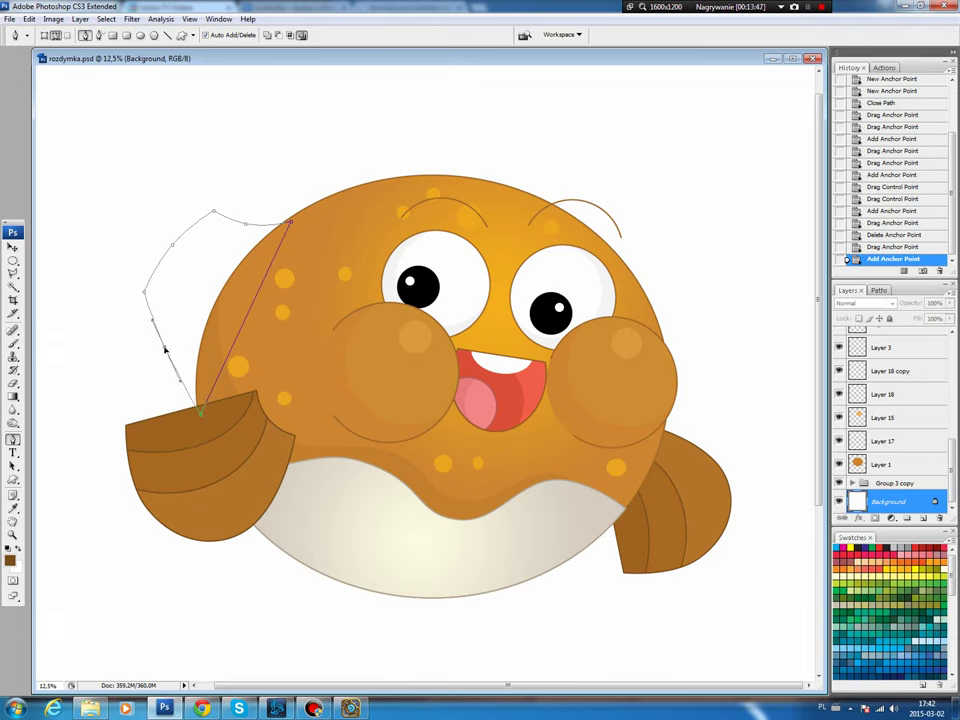
{"action": "left_click_drag", "start_coordinate": [165, 349], "coordinate": [169, 345]}
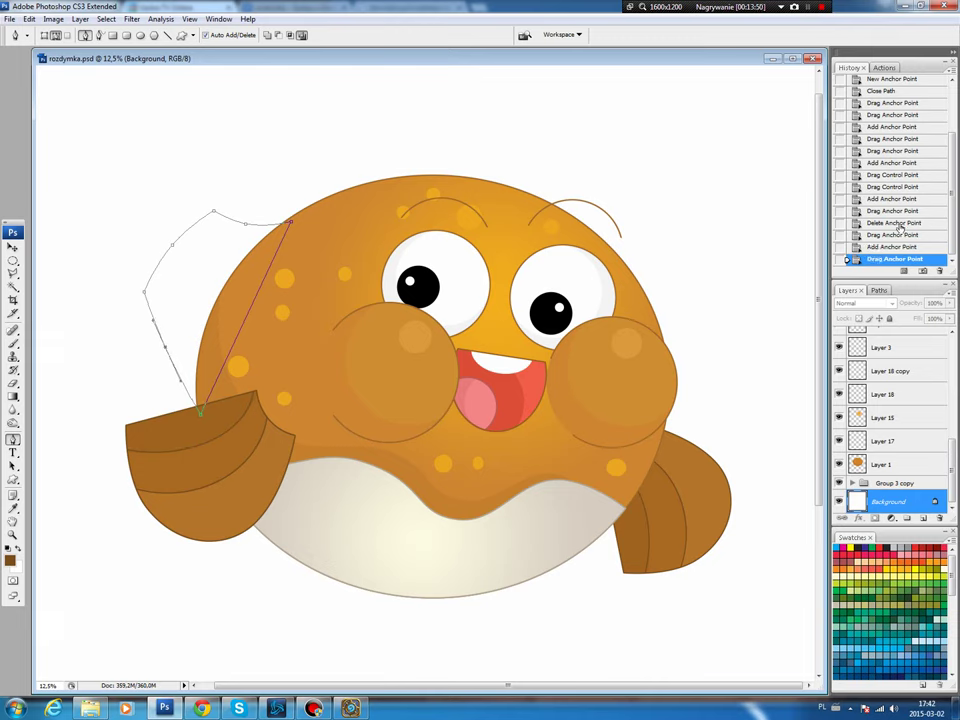
- Convert the fin path into a selection and add a new layer for it
{"action": "left_click", "coordinate": [878, 290]}
{"action": "left_click", "coordinate": [842, 307], "text": "ctrl"}
{"action": "left_click", "coordinate": [847, 290]}
{"action": "left_click", "coordinate": [923, 517]}
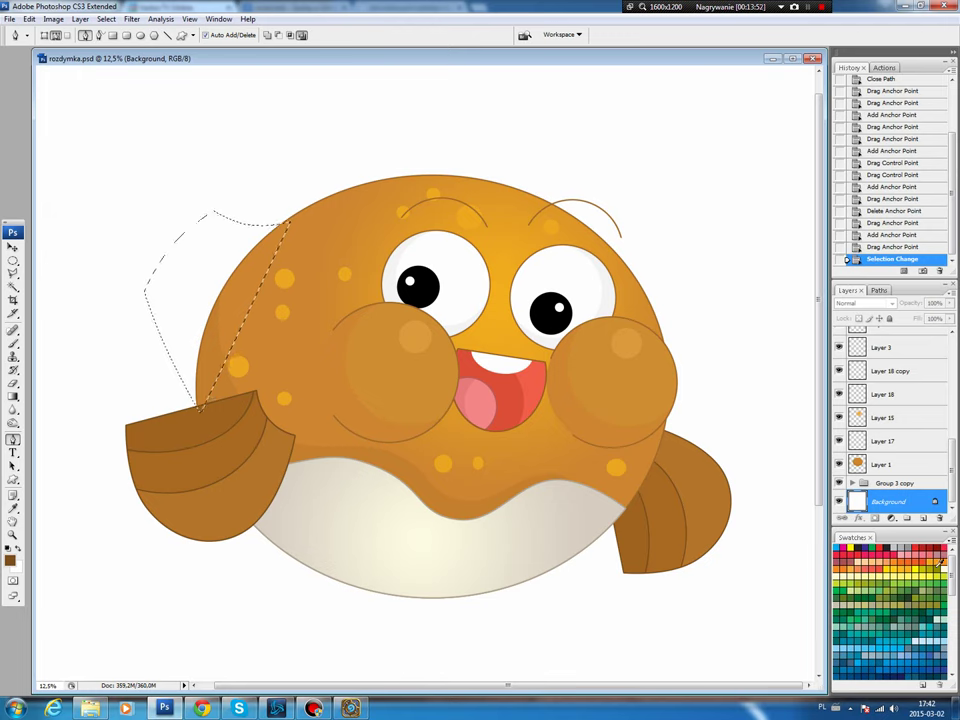
- Fill the fin selection with the orange foreground colour and deselect
{"action": "key", "text": "b"}
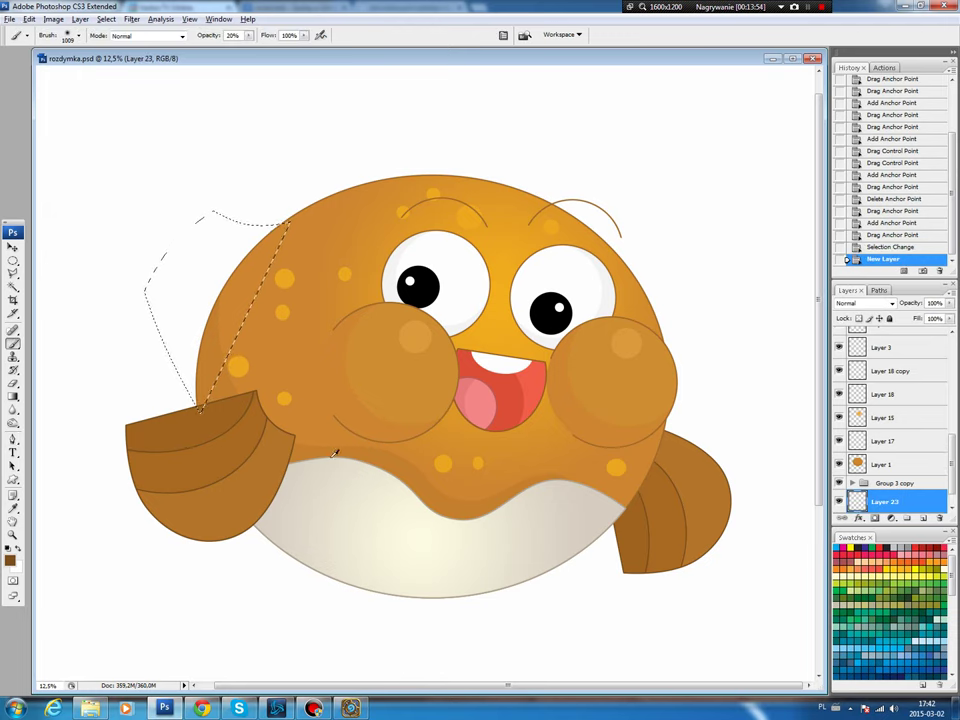
{"action": "key", "text": "alt+BackSpace"}
{"action": "key", "text": "ctrl+d"}
- Shift the orange fin slightly and rotate it a little into place behind the body
{"action": "key", "text": "v"}
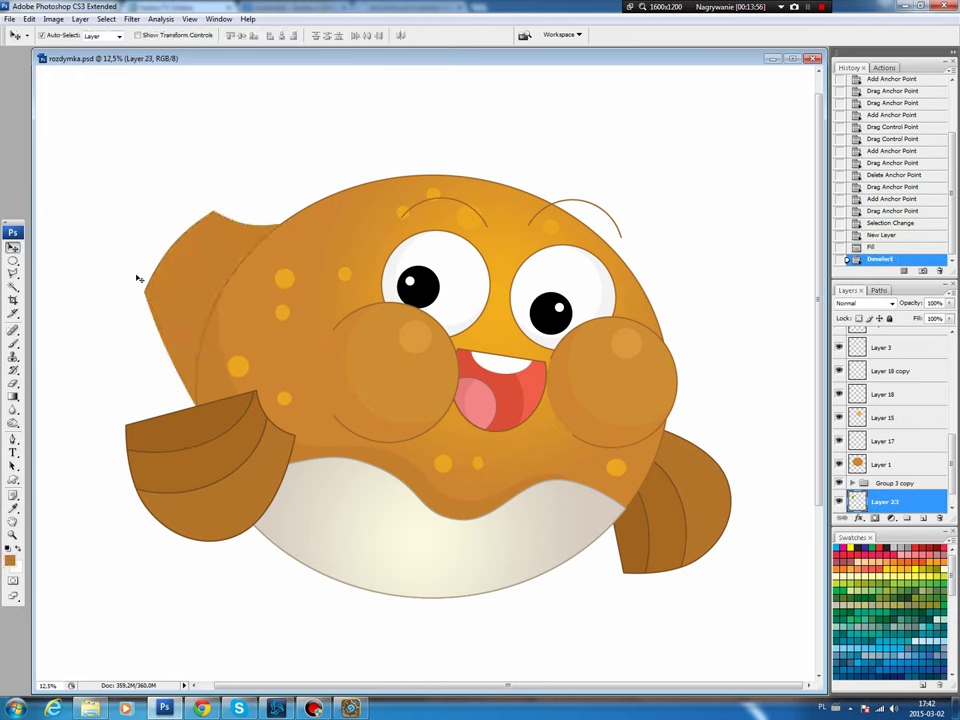
{"action": "mouse_move", "coordinate": [249, 268]}
{"action": "left_mouse_down"}
{"action": "mouse_move", "coordinate": [197, 286]}
{"action": "mouse_move", "coordinate": [208, 287]}
{"action": "left_mouse_up"}
{"action": "key", "text": "ctrl+t"}
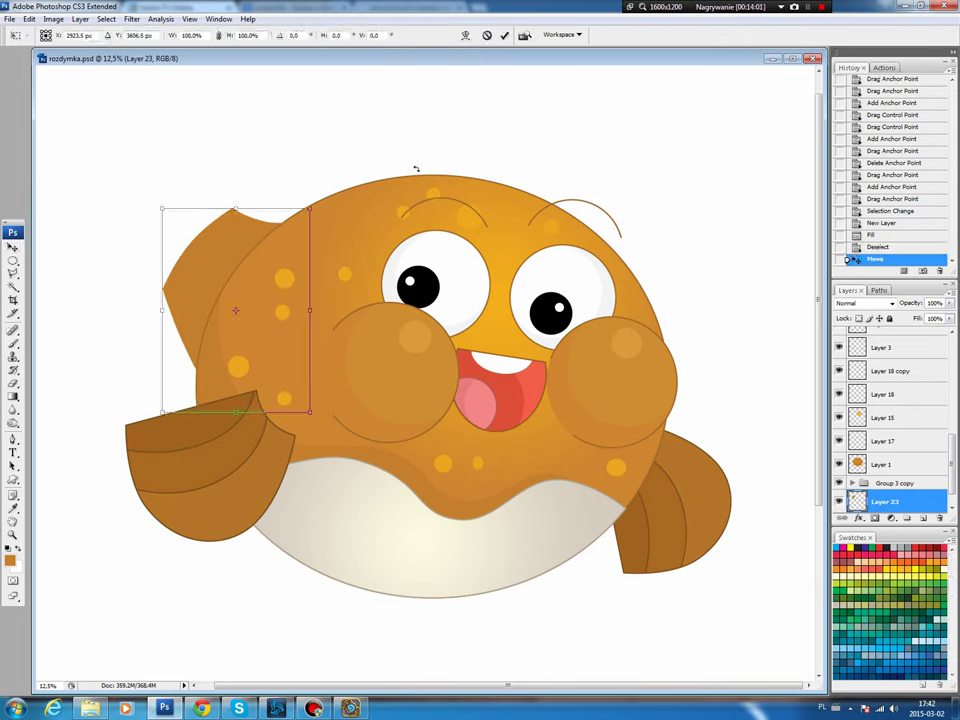
{"action": "mouse_move", "coordinate": [416, 169]}
{"action": "left_mouse_down"}
{"action": "mouse_move", "coordinate": [409, 186]}
{"action": "mouse_move", "coordinate": [268, 279]}
{"action": "left_mouse_up"}
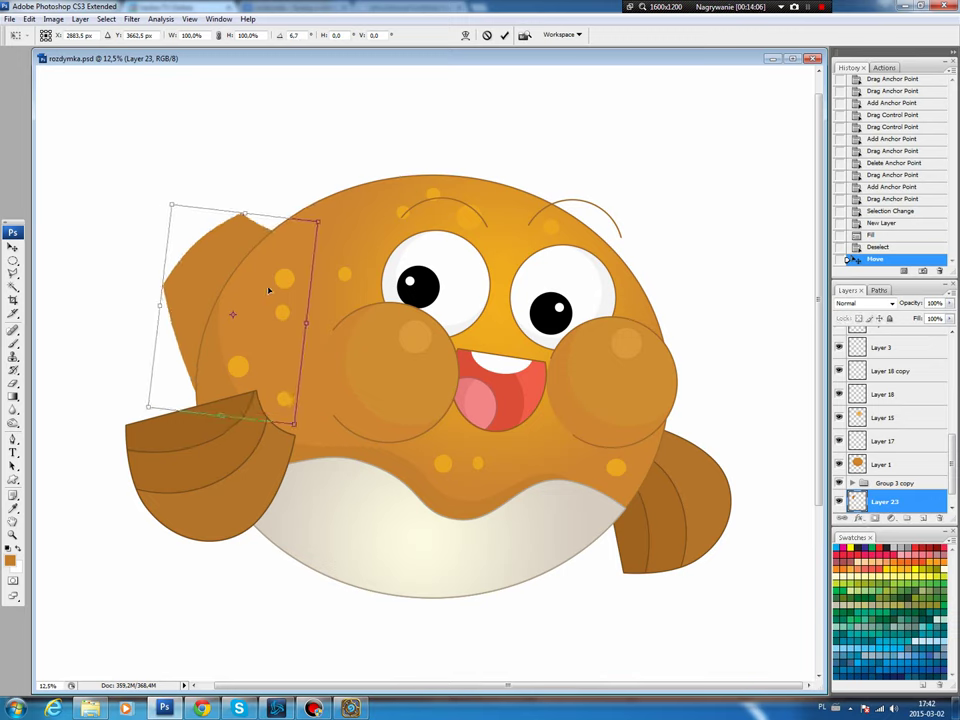
{"action": "key", "text": "Return"}
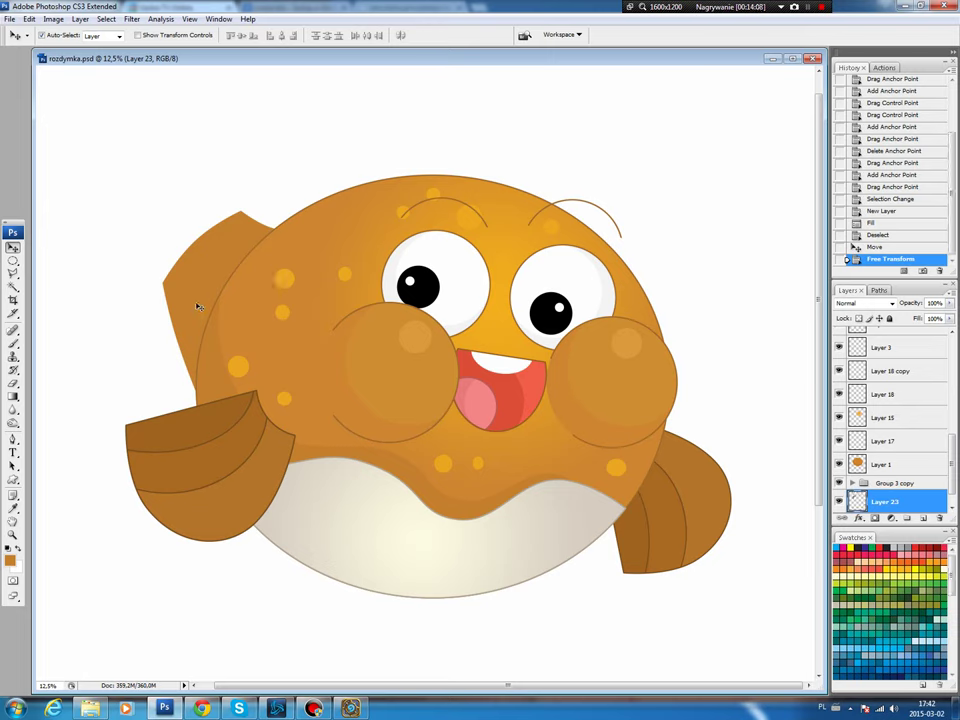
- Raise the saturation of the fin's upper area using an elliptical selection
{"action": "key", "text": "m"}
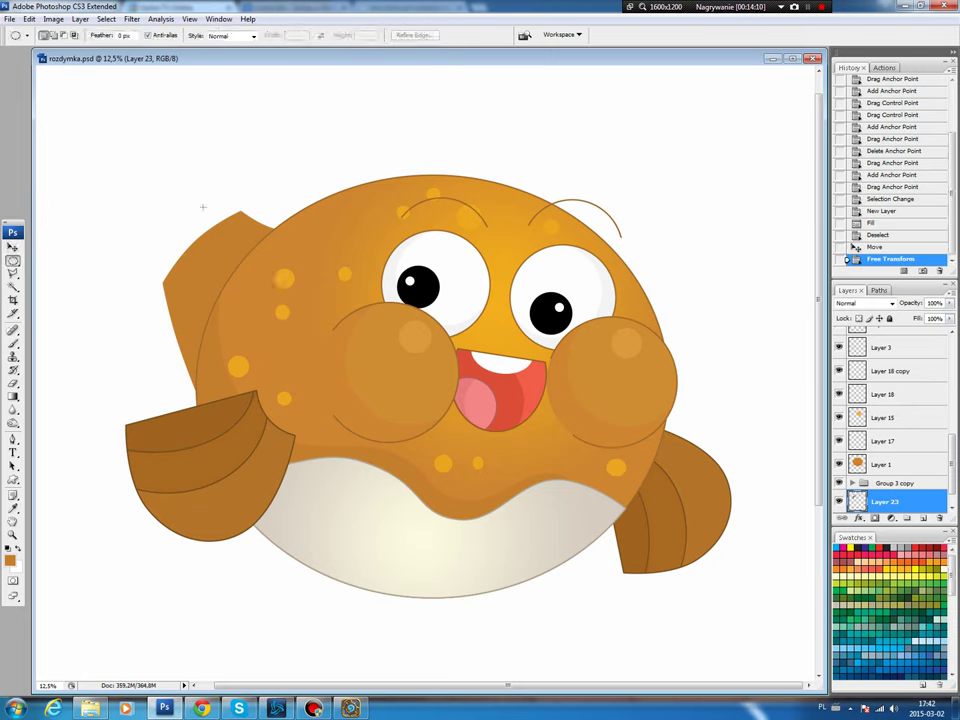
{"action": "left_click_drag", "start_coordinate": [190, 173], "coordinate": [331, 322]}
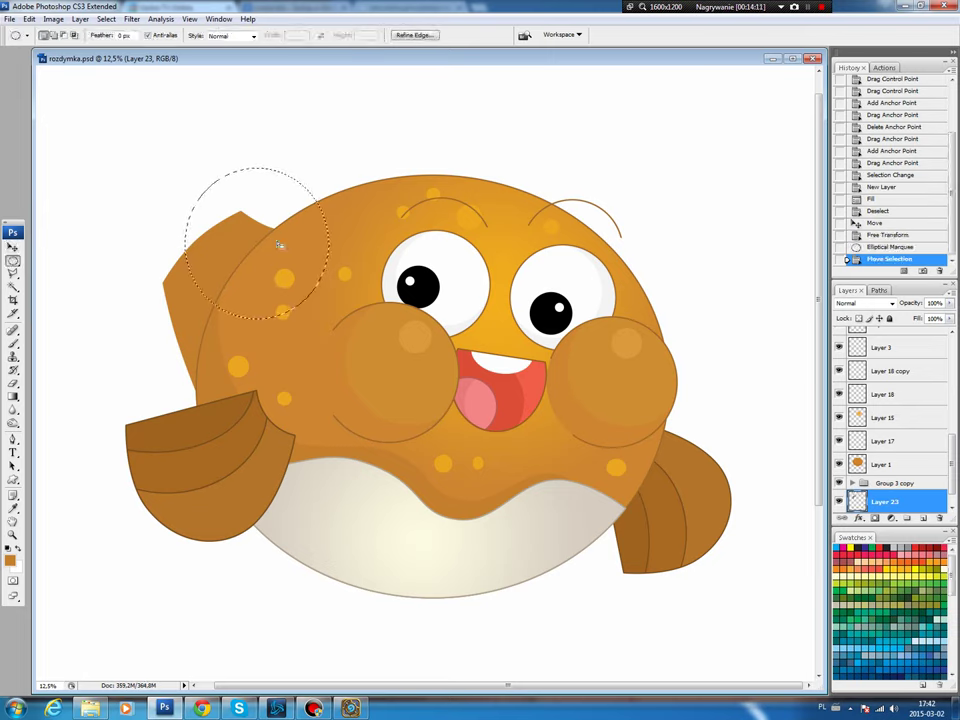
{"action": "key", "text": "ctrl+u"}
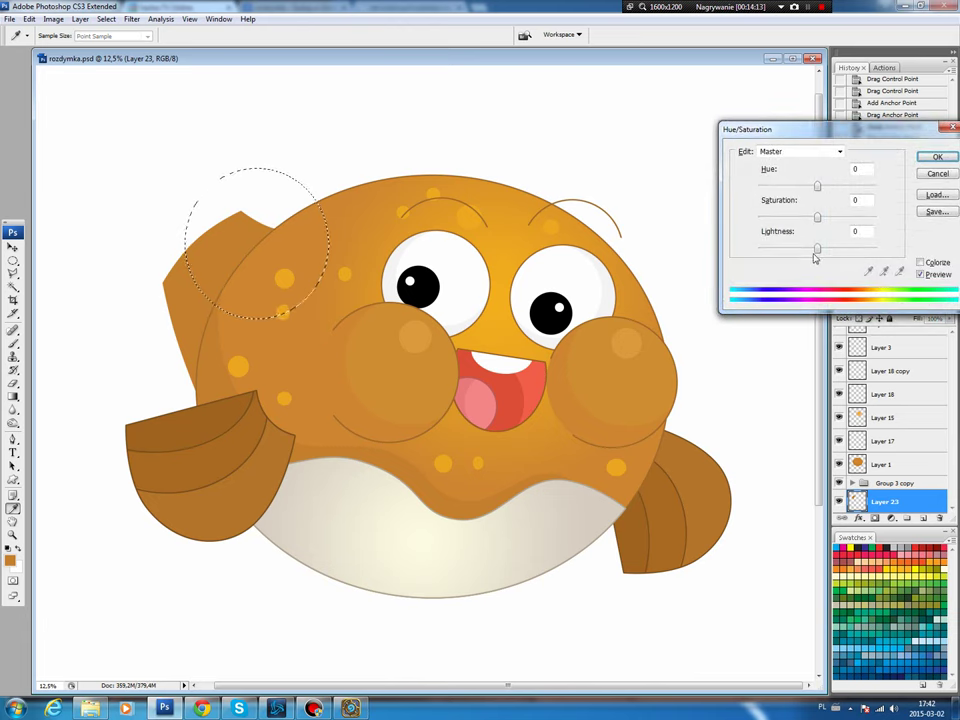
{"action": "left_click_drag", "start_coordinate": [817, 248], "coordinate": [825, 220]}
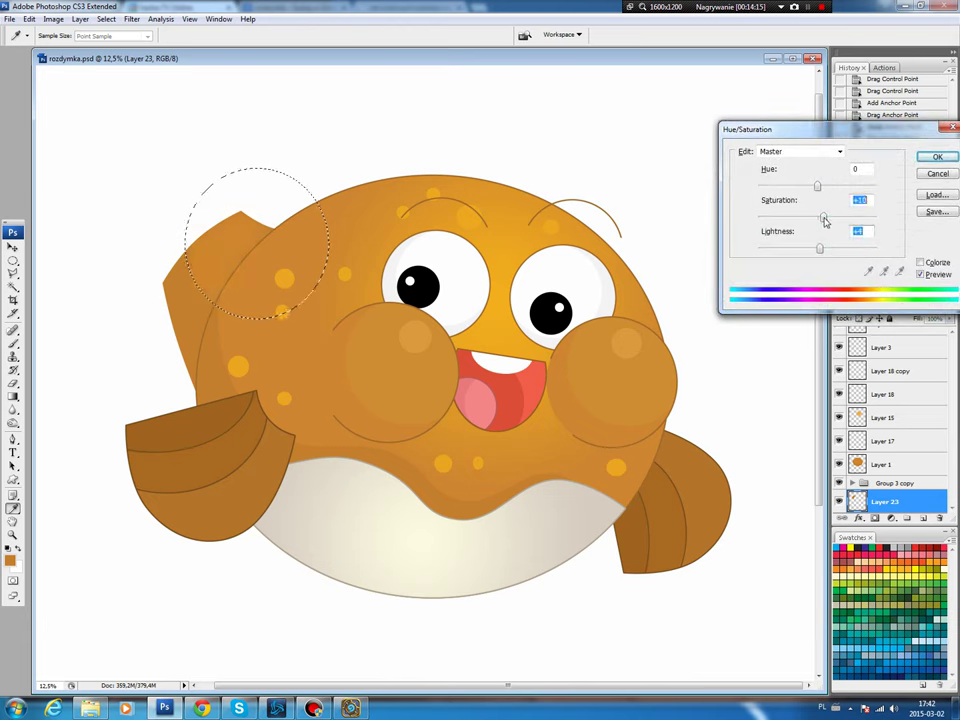
{"action": "key", "text": "Return"}
{"action": "key", "text": "ctrl+d"}
- Stroke a brown outline around the fin on new Layer 24
{"action": "key", "text": "b"}
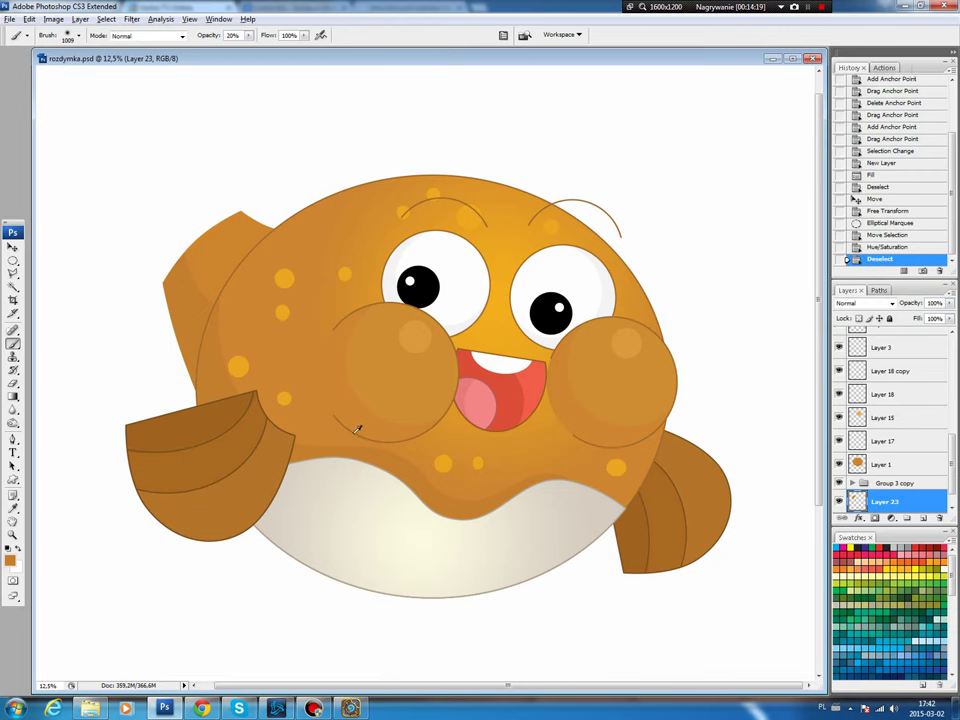
{"action": "left_click", "coordinate": [857, 501], "text": "ctrl"}
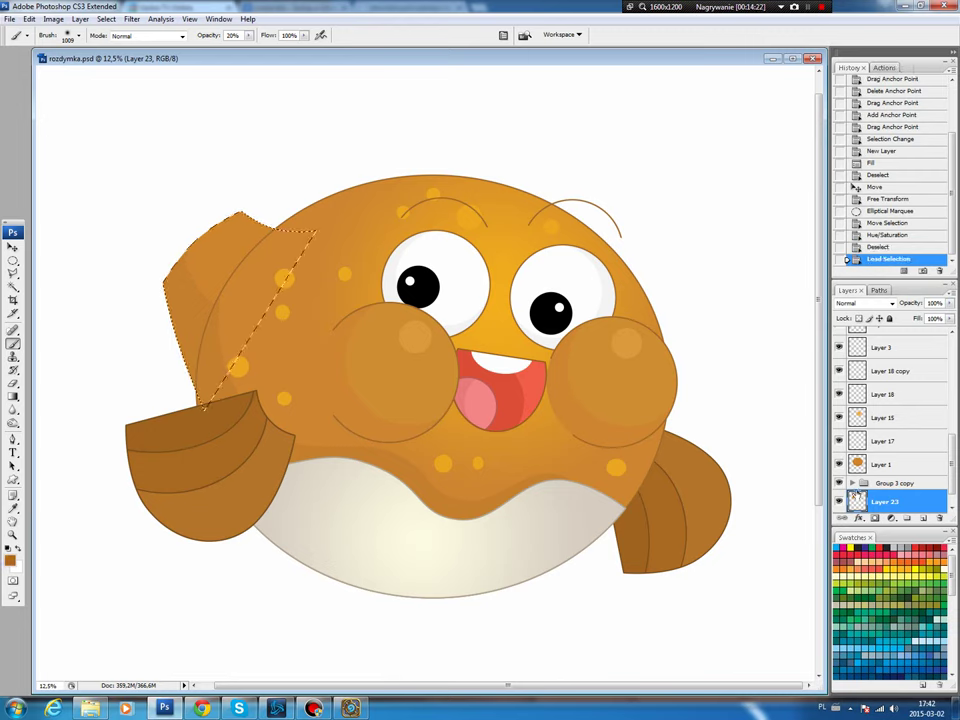
{"action": "left_click", "coordinate": [923, 518]}
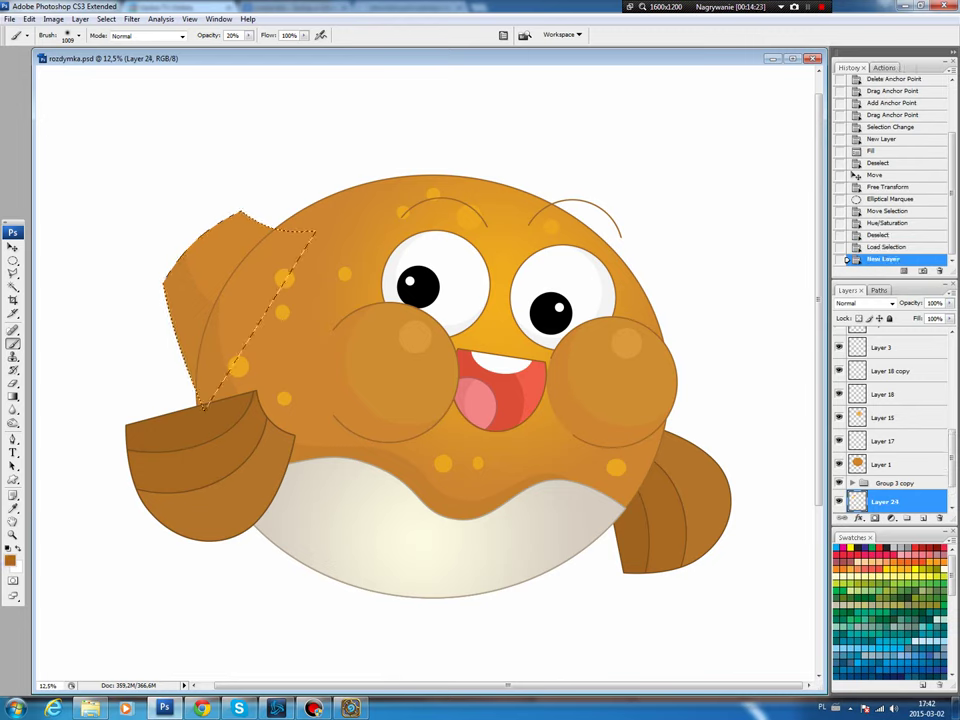
{"action": "left_click", "coordinate": [31, 20]}
{"action": "left_click", "coordinate": [31, 197]}
{"action": "key", "text": "Return"}
{"action": "key", "text": "ctrl+d"}
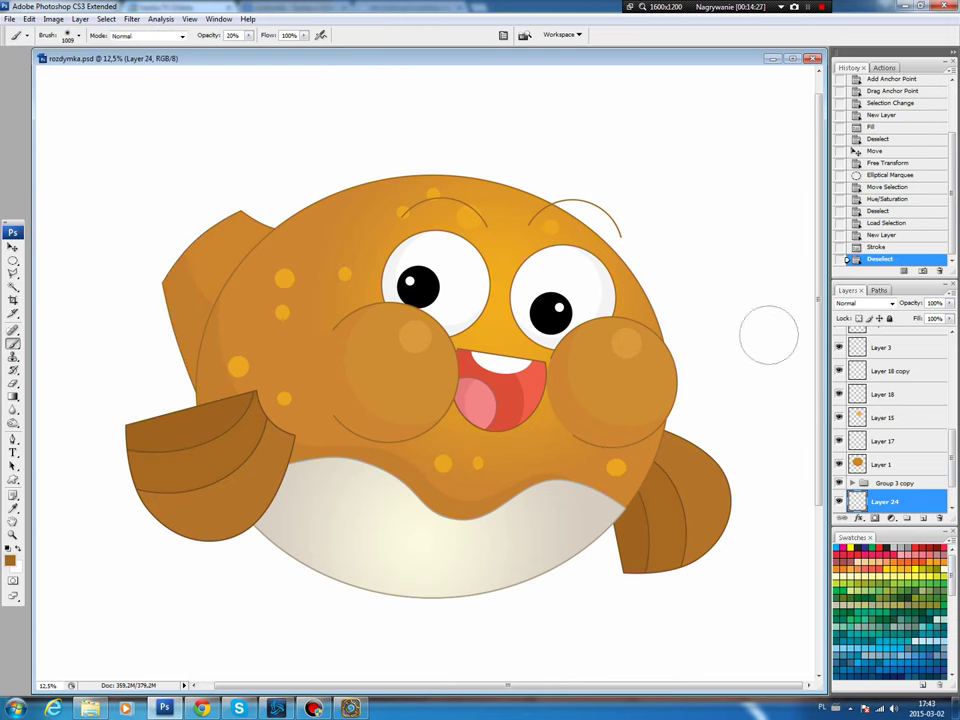
- Link Layer 23 with Layer 24, move the upper-left fin slightly up-left, and reselect Layer 23
{"action": "scroll", "coordinate": [886, 496], "scroll_direction": "down", "scroll_amount": 1}
{"action": "left_click", "coordinate": [886, 496], "text": "shift"}
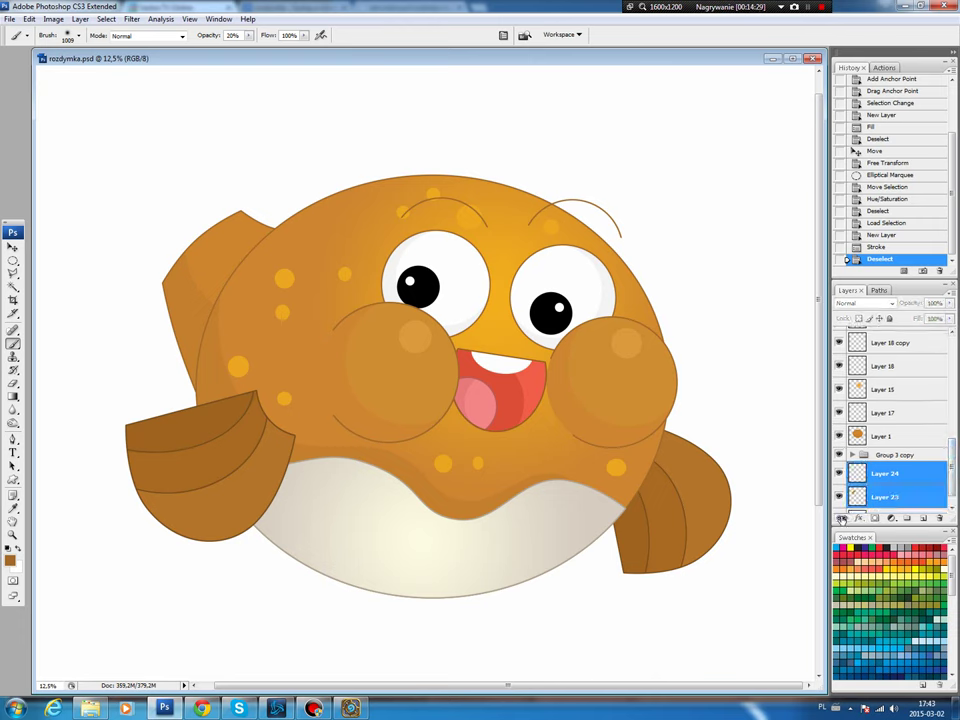
{"action": "left_click", "coordinate": [858, 518]}
{"action": "key", "text": "v"}
{"action": "mouse_move", "coordinate": [210, 268]}
{"action": "left_mouse_down"}
{"action": "mouse_move", "coordinate": [258, 219]}
{"action": "mouse_move", "coordinate": [234, 248]}
{"action": "left_mouse_up"}
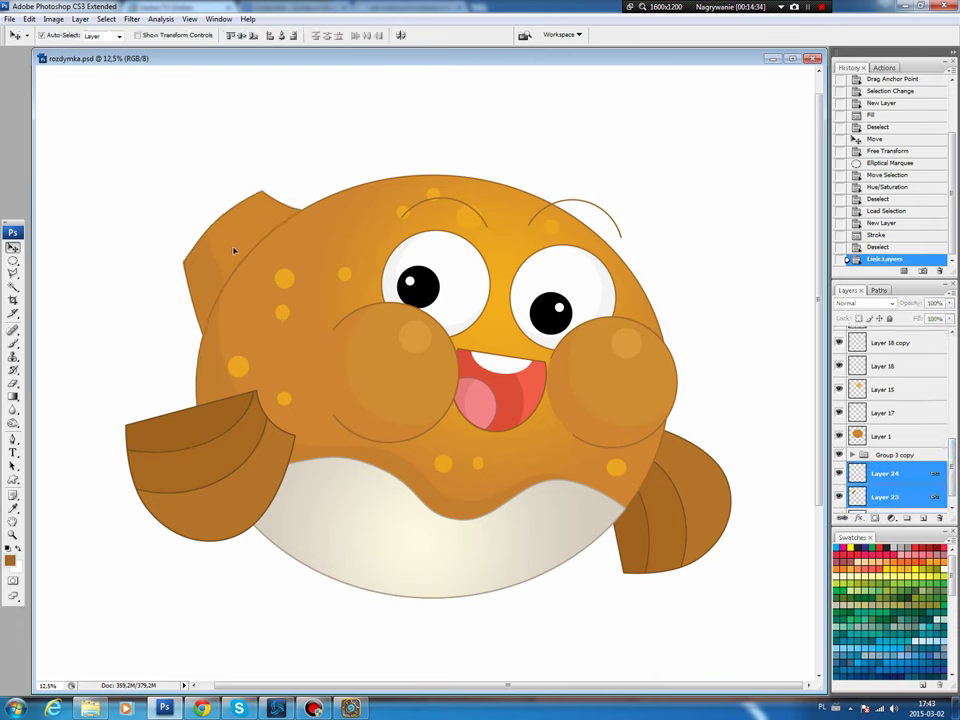
{"action": "left_click_drag", "start_coordinate": [234, 248], "coordinate": [239, 240]}
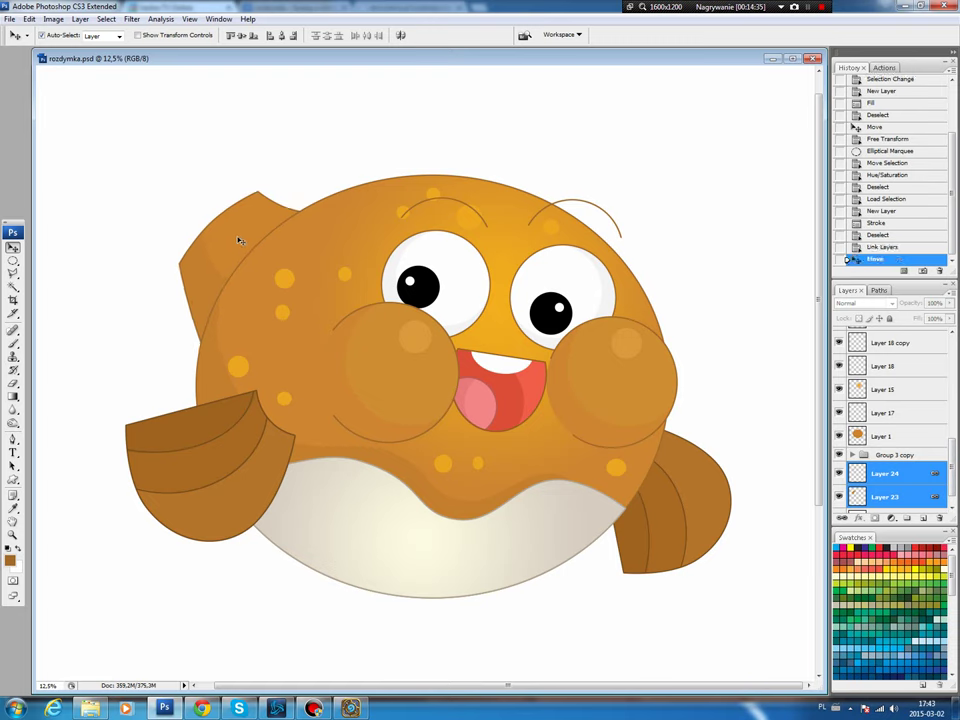
{"action": "left_click", "coordinate": [919, 492]}
- Fill several small round spots on the upper-left fin with light orange on new Layer 25
{"action": "key", "text": "m"}
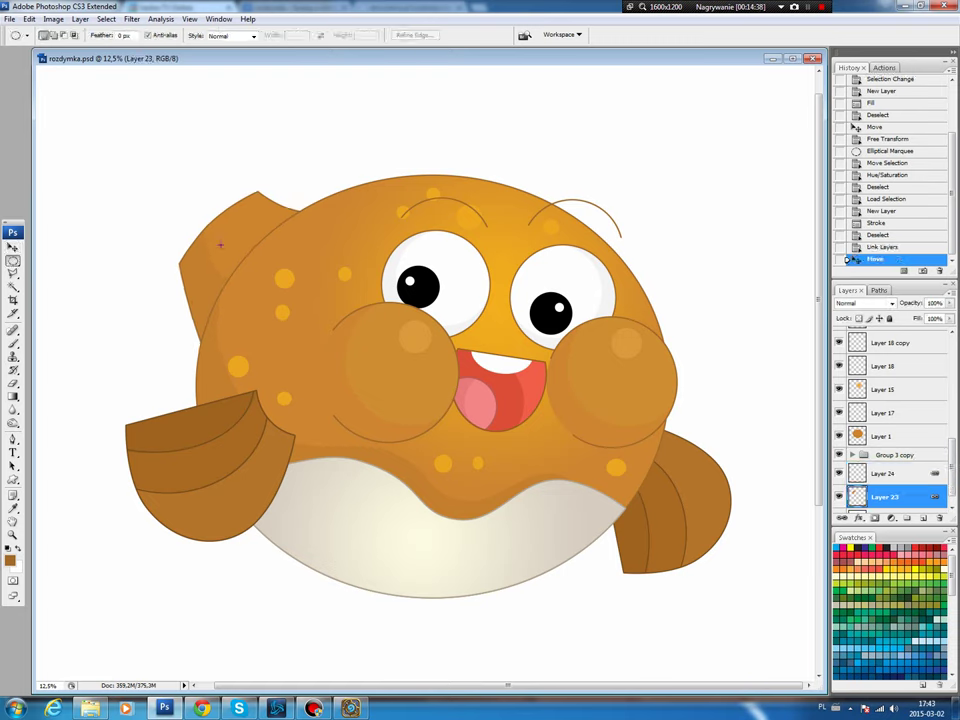
{"action": "mouse_move", "coordinate": [210, 234]}
{"action": "left_mouse_down"}
{"action": "mouse_move", "coordinate": [222, 246]}
{"action": "mouse_move", "coordinate": [249, 228]}
{"action": "left_mouse_up"}
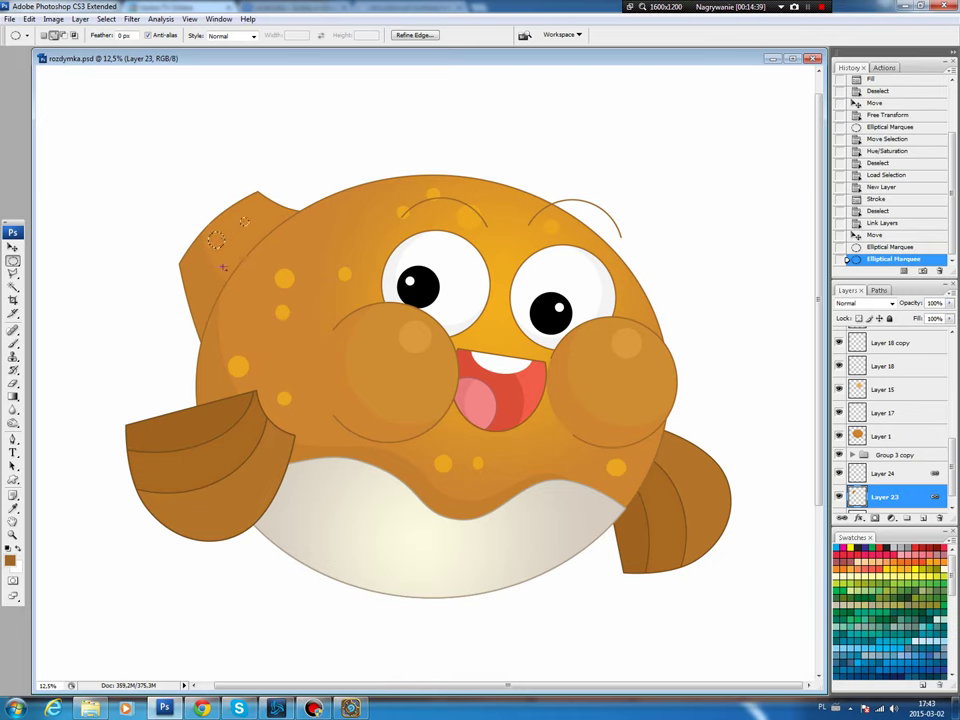
{"action": "left_click_drag", "start_coordinate": [223, 268], "coordinate": [214, 259]}
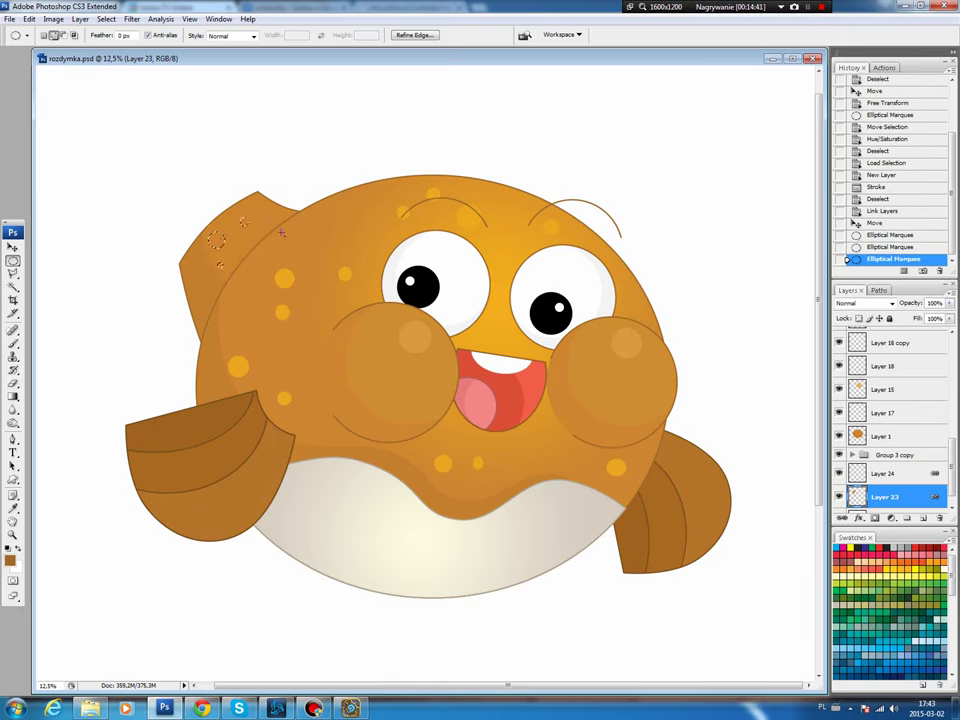
{"action": "left_click_drag", "start_coordinate": [282, 233], "coordinate": [268, 219]}
{"action": "key", "text": "ctrl+shift+alt+n"}
{"action": "key", "text": "b"}
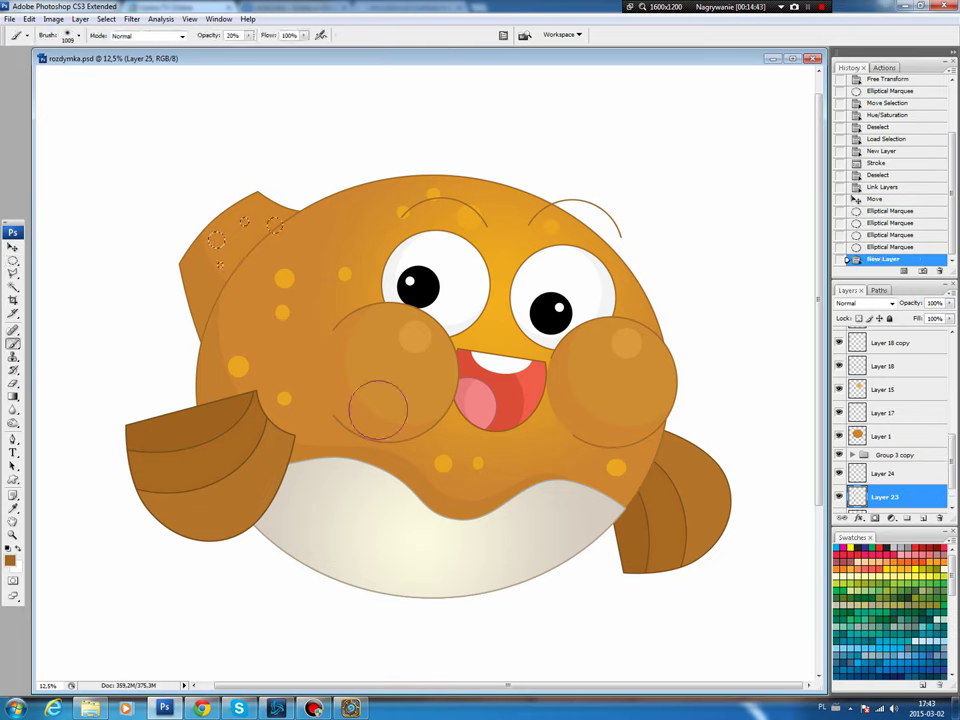
{"action": "left_click", "coordinate": [280, 274], "text": "alt"}
{"action": "key", "text": "alt+BackSpace"}
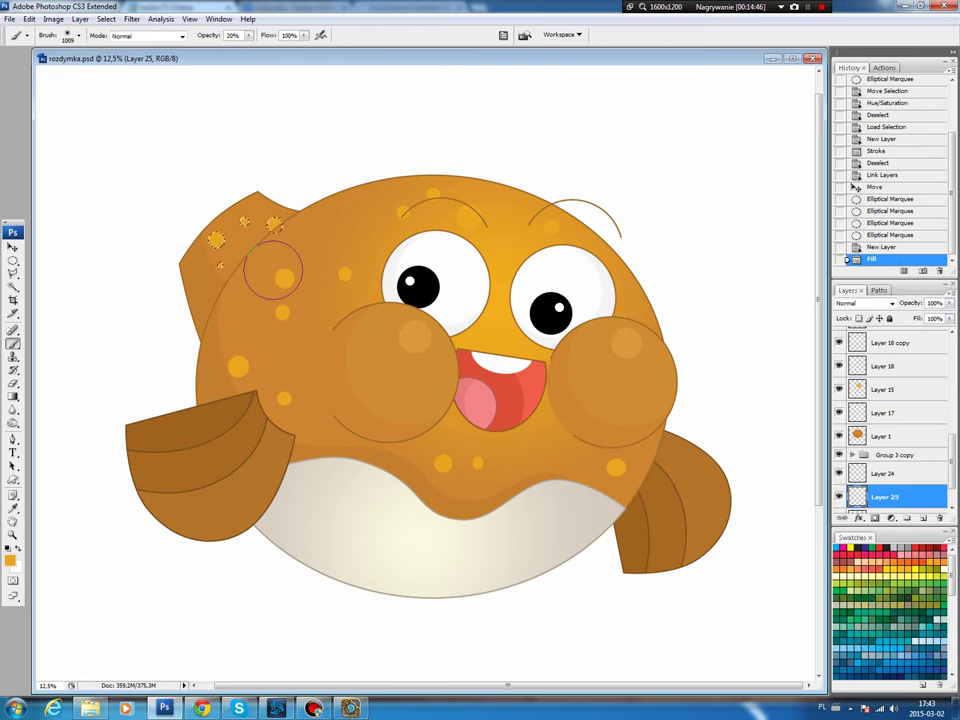
{"action": "key", "text": "ctrl+d"}
{"action": "key", "text": "v"}
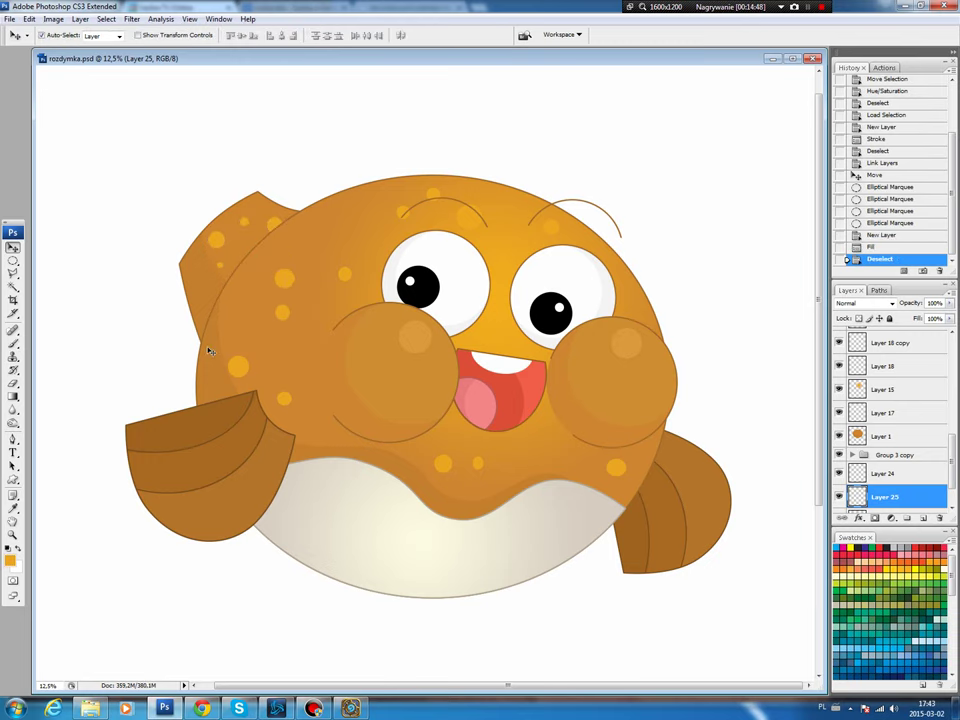
- Shift the view lower and select Layer 24 before drawing the next fin
{"action": "scroll", "coordinate": [250, 316], "scroll_direction": "up", "scroll_amount": 1}
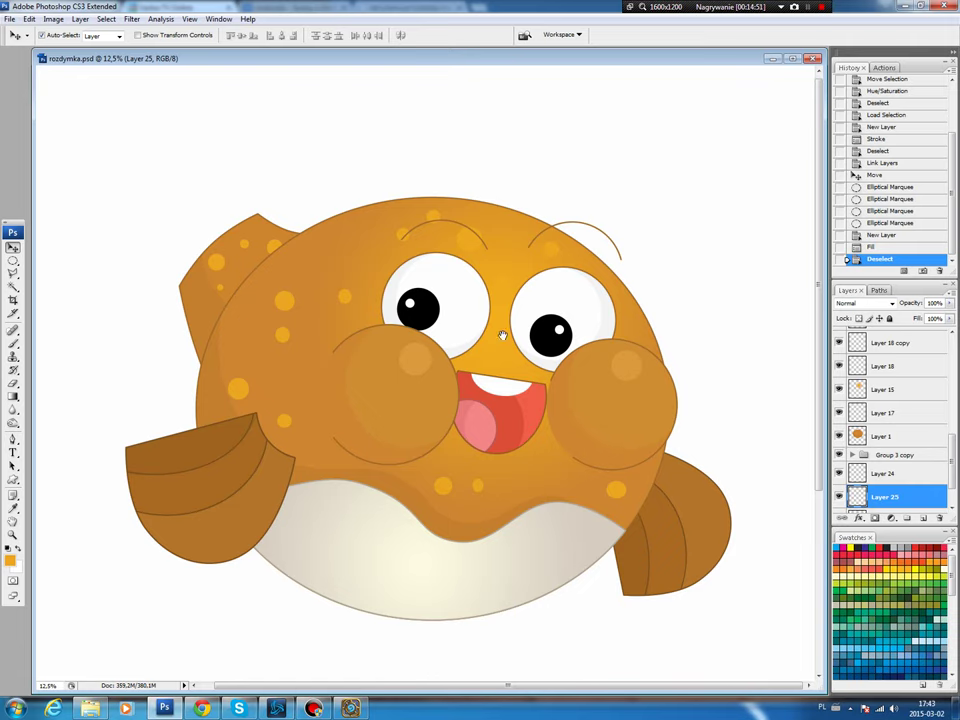
{"action": "left_click_drag", "start_coordinate": [502, 335], "coordinate": [491, 355]}
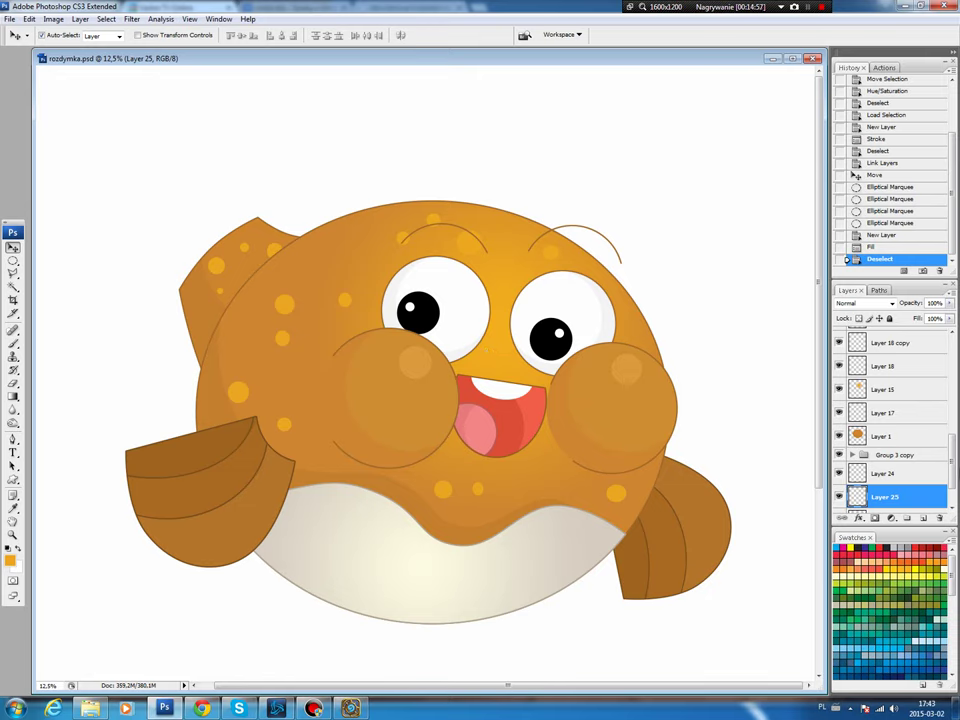
{"action": "left_click", "coordinate": [899, 474]}
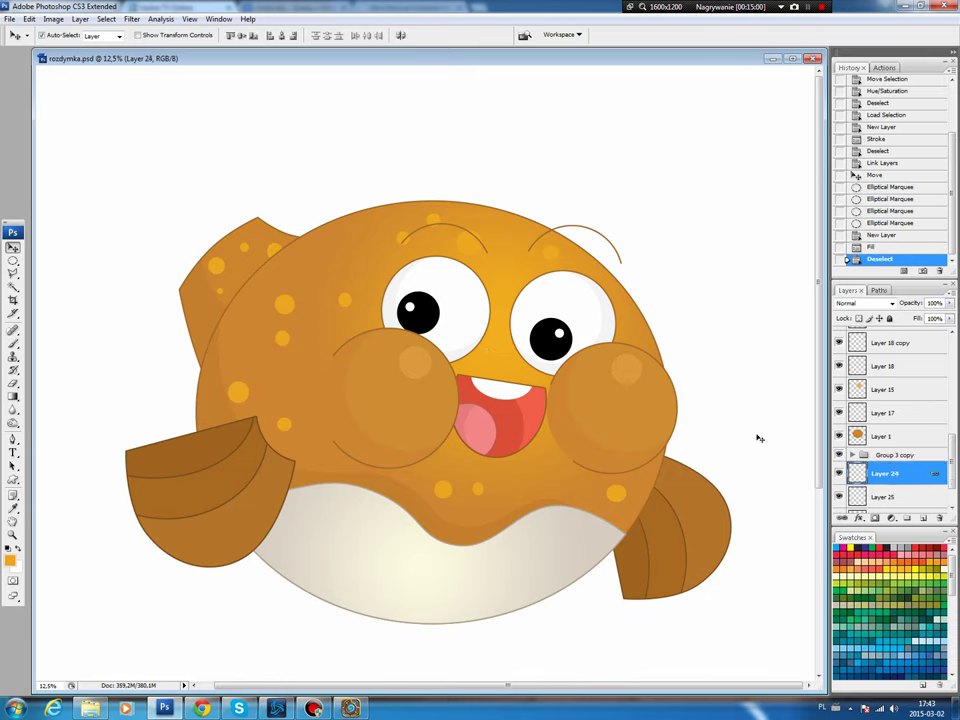
{"action": "key", "text": "p"}
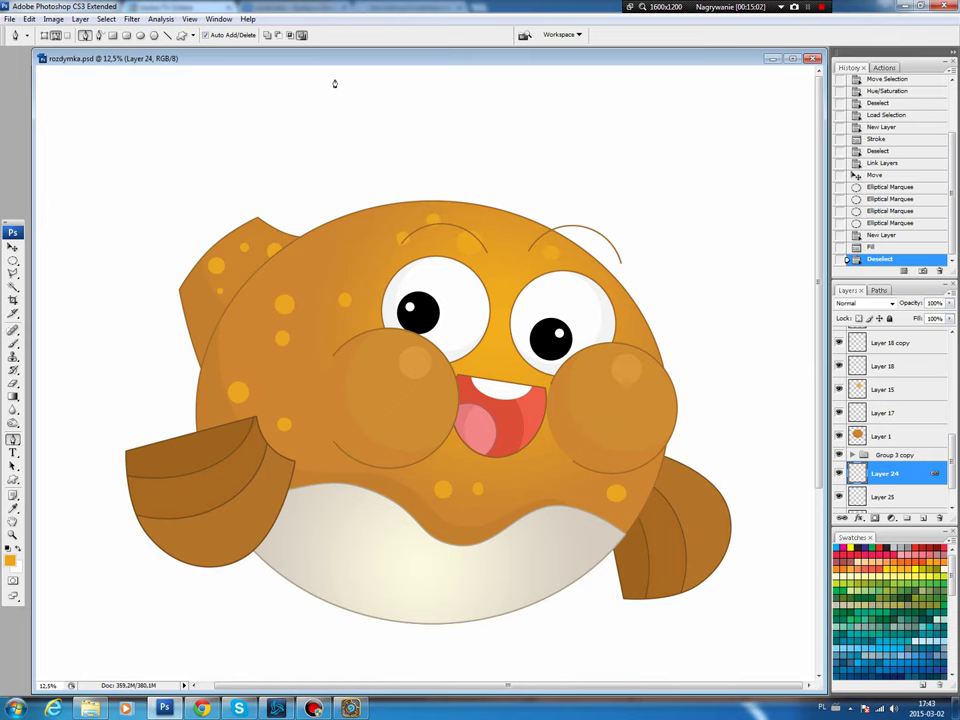
- Plot a closed outline from the fin tip up, out far left, and back
{"action": "left_click", "coordinate": [258, 218]}
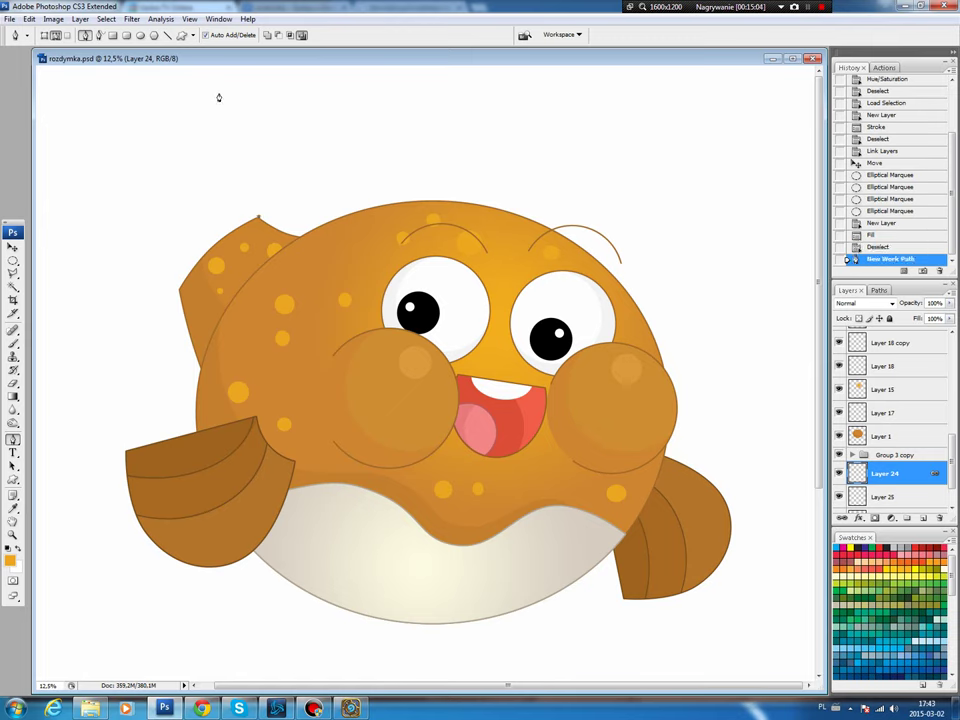
{"action": "left_click", "coordinate": [219, 93]}
{"action": "left_click", "coordinate": [60, 244]}
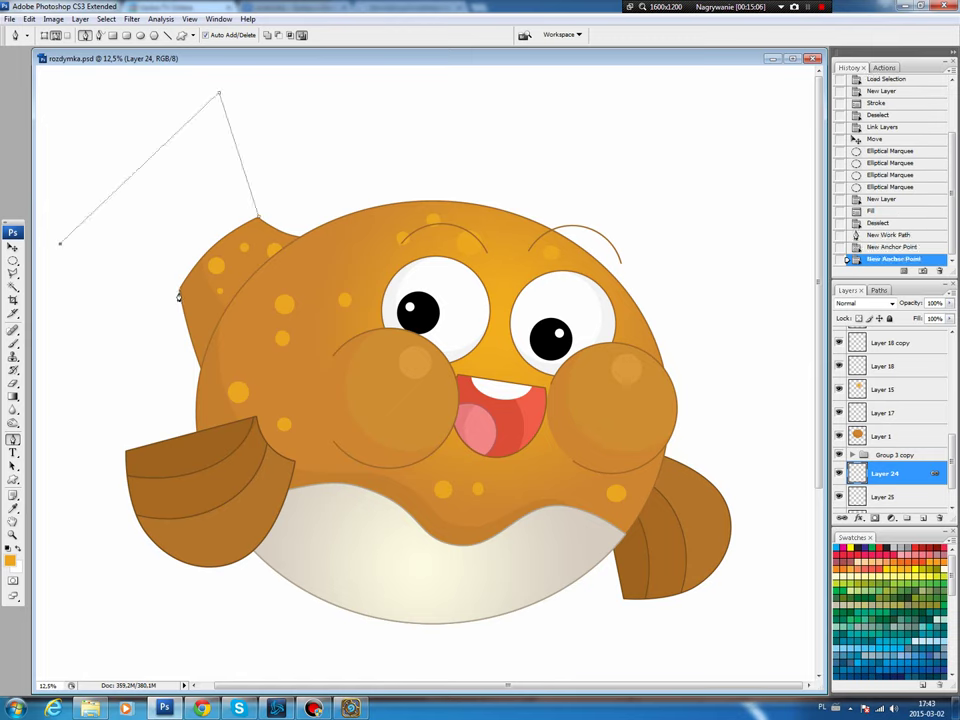
{"action": "left_click", "coordinate": [180, 293]}
{"action": "left_click", "coordinate": [258, 219]}
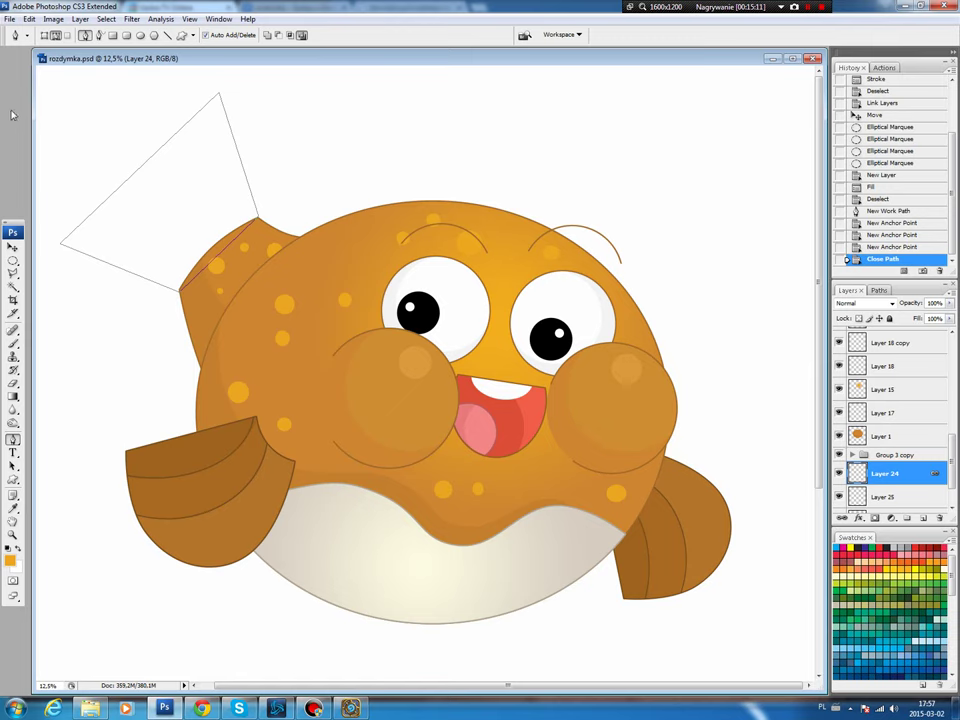
- Bend the outline's outer edge into a fan curve and adjust its corners
{"action": "left_click_drag", "start_coordinate": [140, 170], "coordinate": [116, 146]}
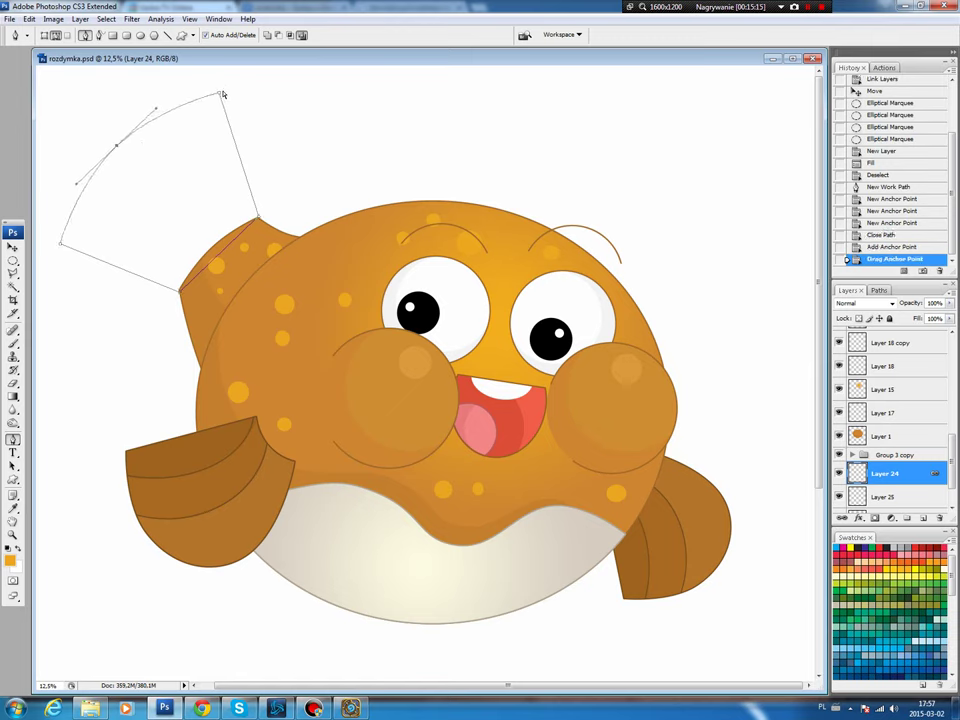
{"action": "left_click_drag", "start_coordinate": [221, 94], "coordinate": [237, 98]}
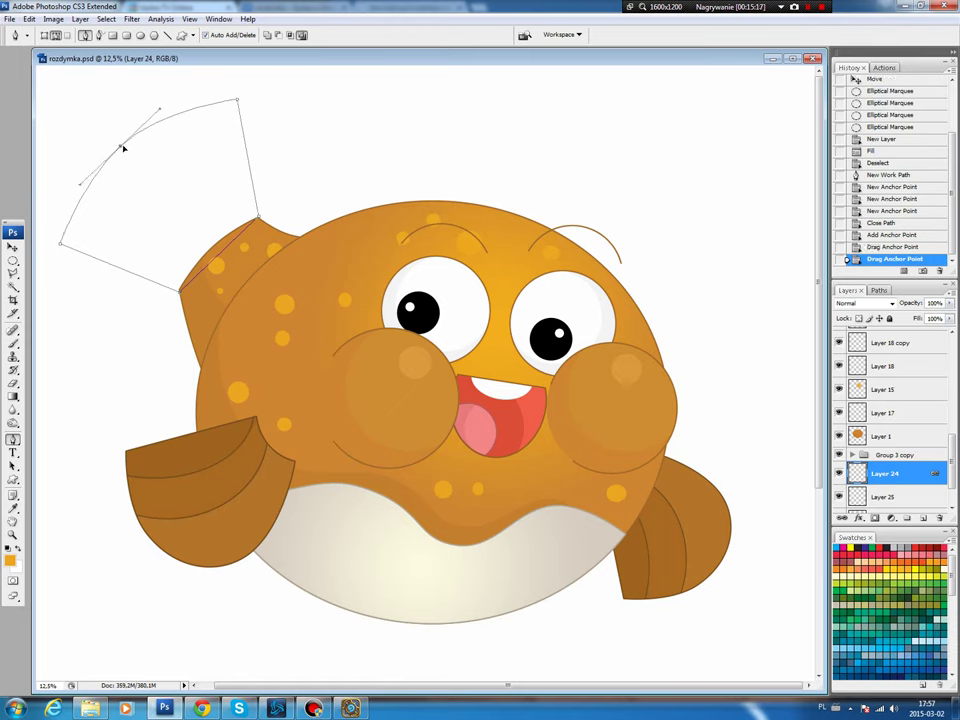
{"action": "left_click_drag", "start_coordinate": [123, 148], "coordinate": [126, 149]}
{"action": "left_click_drag", "start_coordinate": [61, 245], "coordinate": [67, 253]}
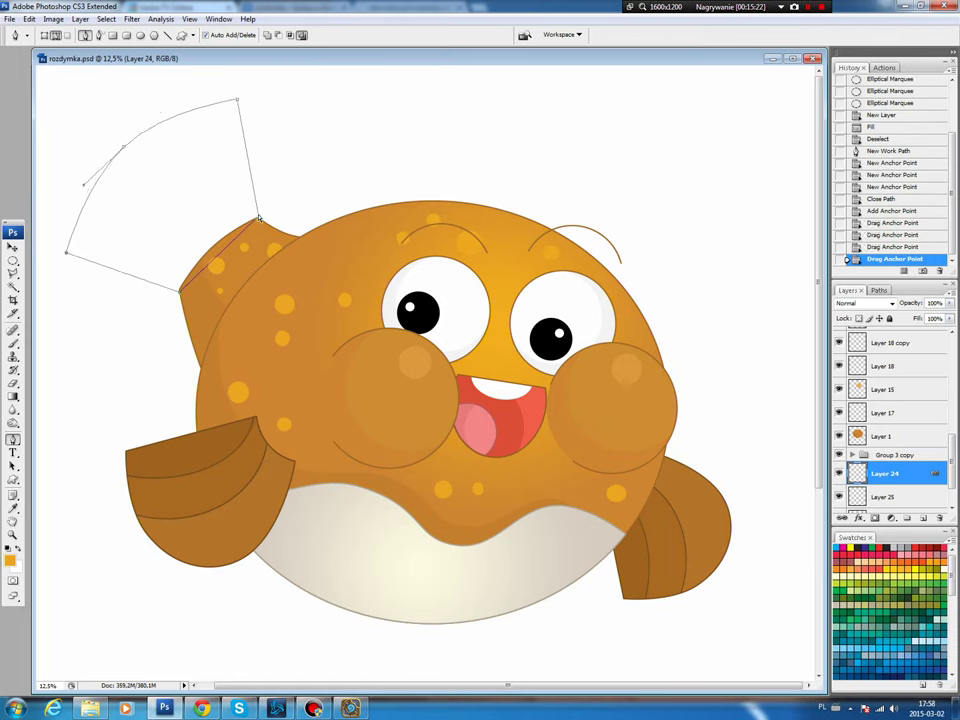
{"action": "left_click_drag", "start_coordinate": [185, 150], "coordinate": [190, 170]}
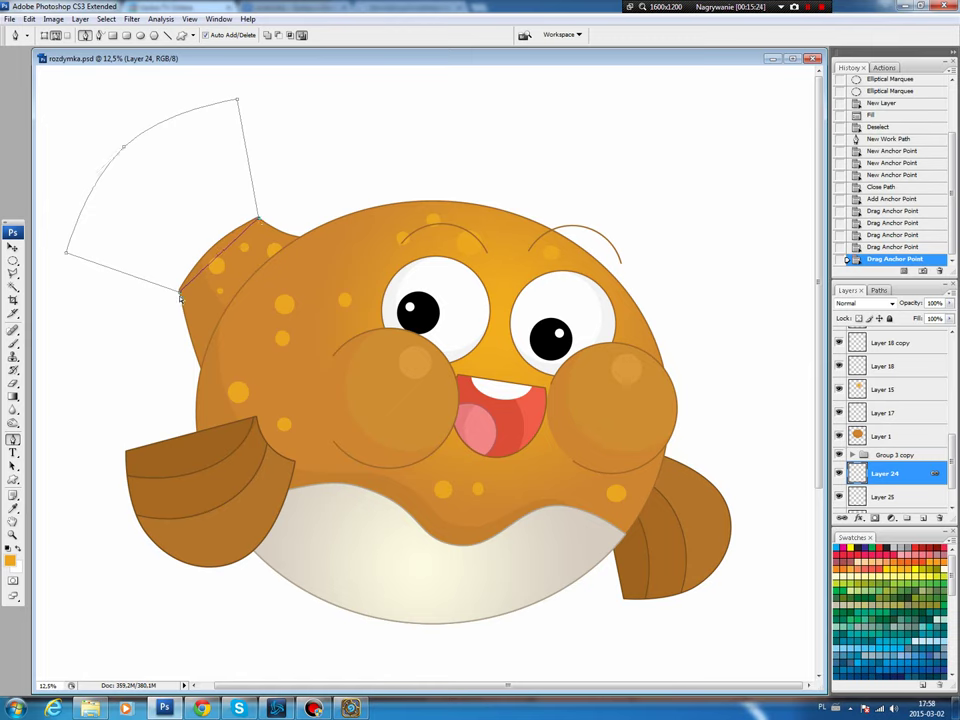
{"action": "left_click_drag", "start_coordinate": [181, 297], "coordinate": [180, 291]}
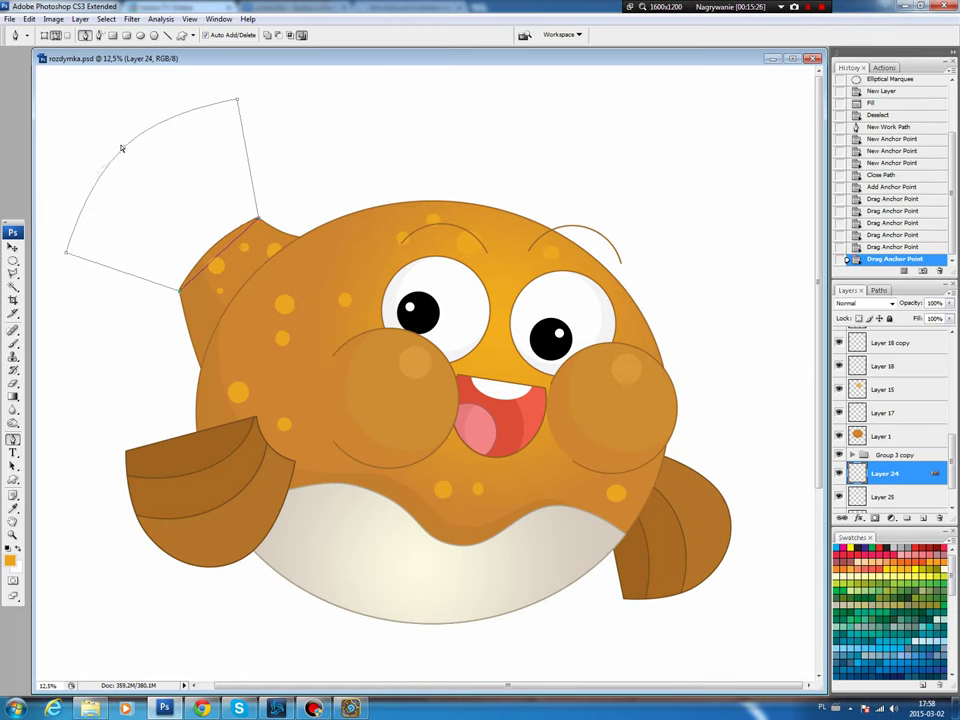
{"action": "left_click_drag", "start_coordinate": [121, 148], "coordinate": [175, 104]}
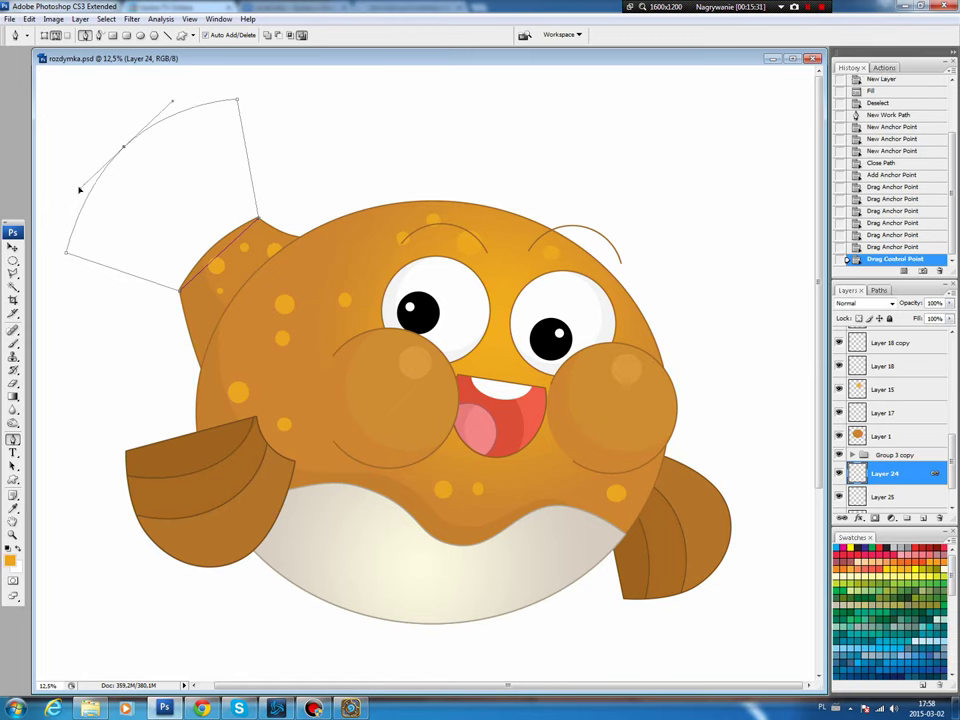
{"action": "left_click_drag", "start_coordinate": [79, 189], "coordinate": [82, 181]}
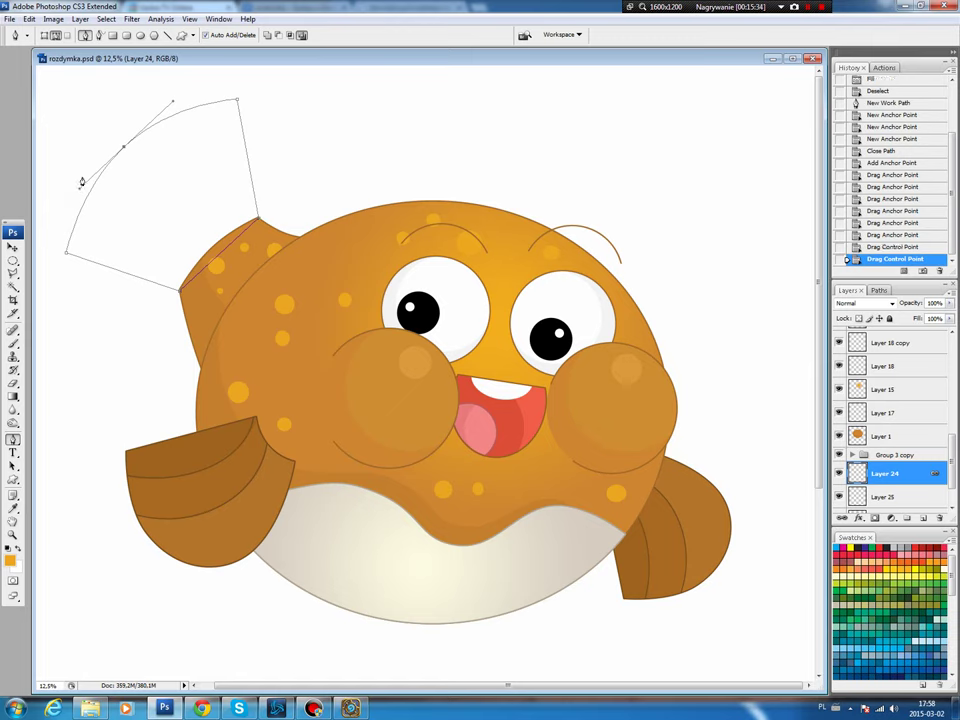
- Add a point to bow the right edge and fine-tune the outer curve
{"action": "left_click", "coordinate": [250, 146]}
{"action": "left_click_drag", "start_coordinate": [251, 146], "coordinate": [253, 146]}
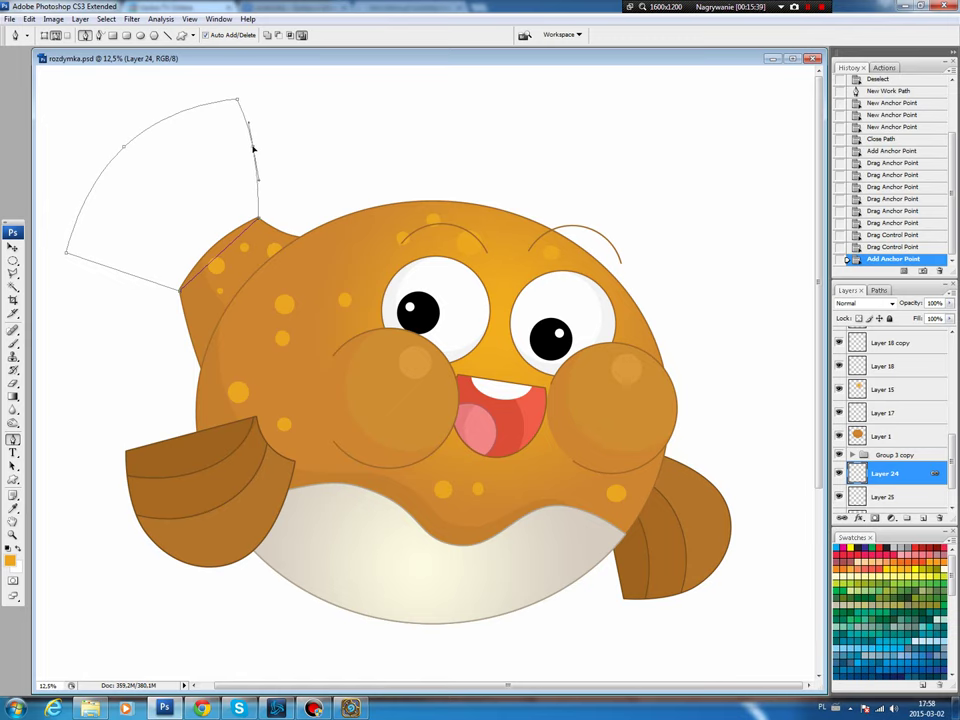
{"action": "left_click_drag", "start_coordinate": [123, 147], "coordinate": [125, 146]}
{"action": "left_click_drag", "start_coordinate": [173, 102], "coordinate": [177, 100]}
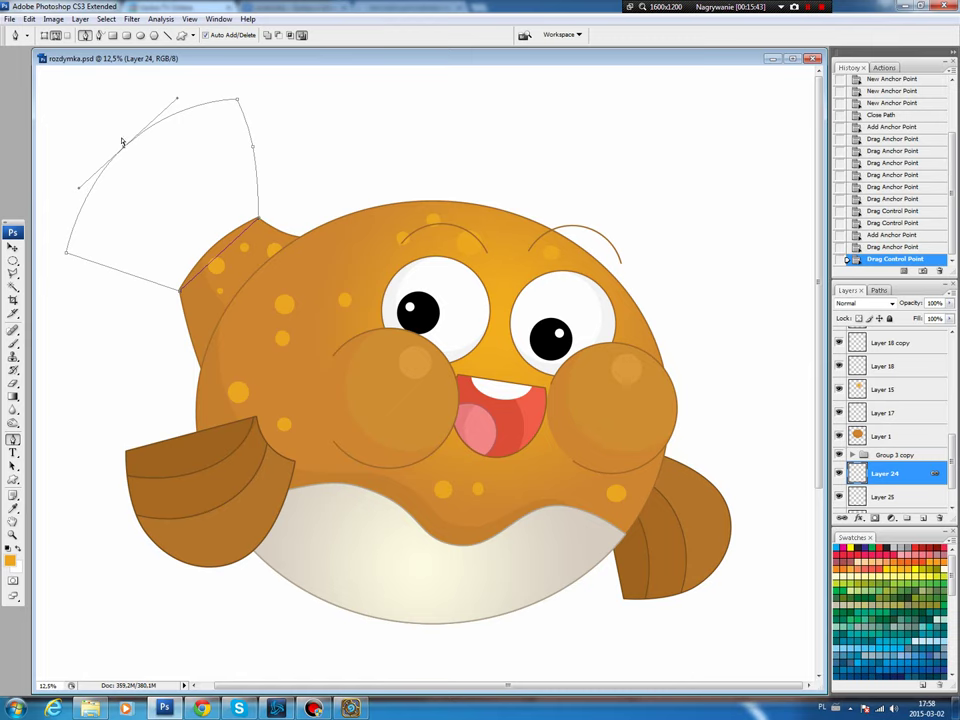
{"action": "left_click_drag", "start_coordinate": [69, 254], "coordinate": [62, 246]}
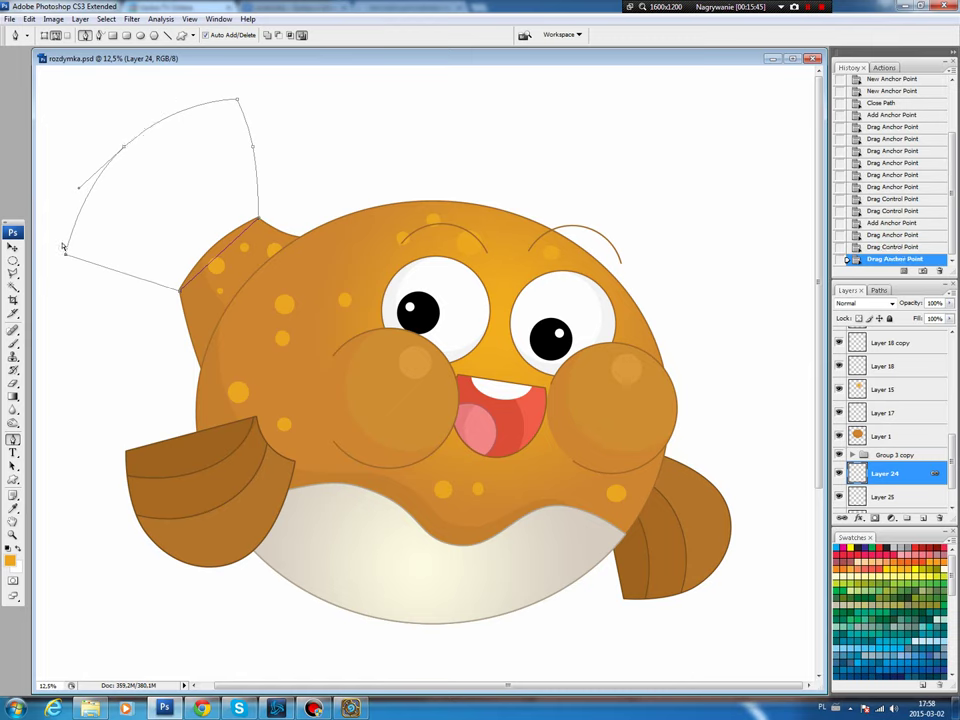
{"action": "left_click", "coordinate": [878, 290]}
- Fill the fan outline with fin brown on Layer 26, placed just above Background
{"action": "left_click", "coordinate": [855, 306], "text": "ctrl"}
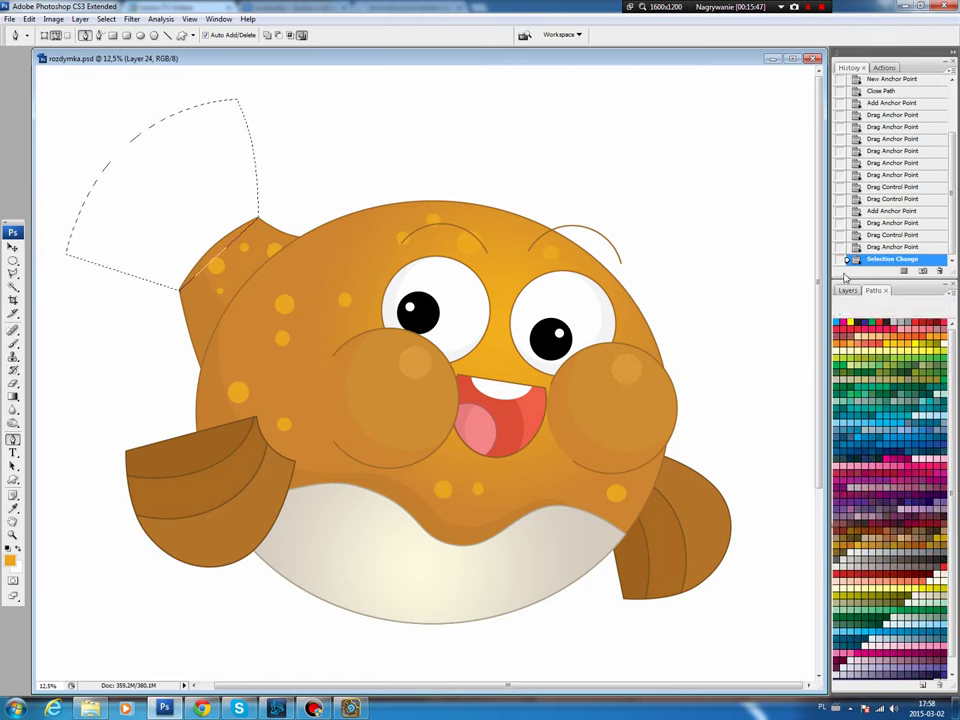
{"action": "key", "text": "F7"}
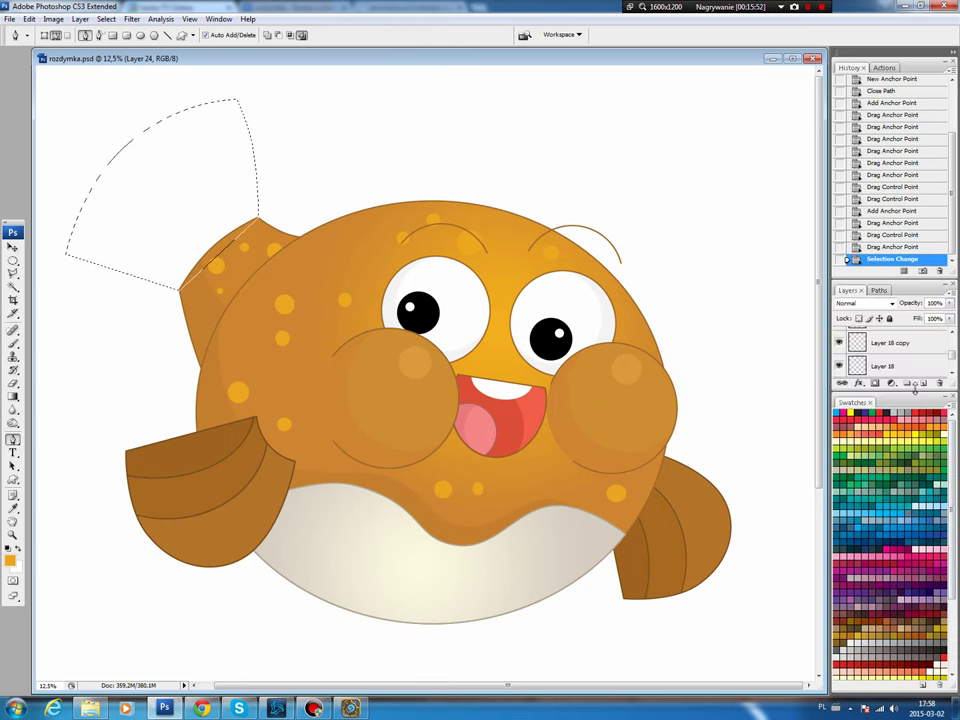
{"action": "left_click_drag", "start_coordinate": [916, 404], "coordinate": [916, 533]}
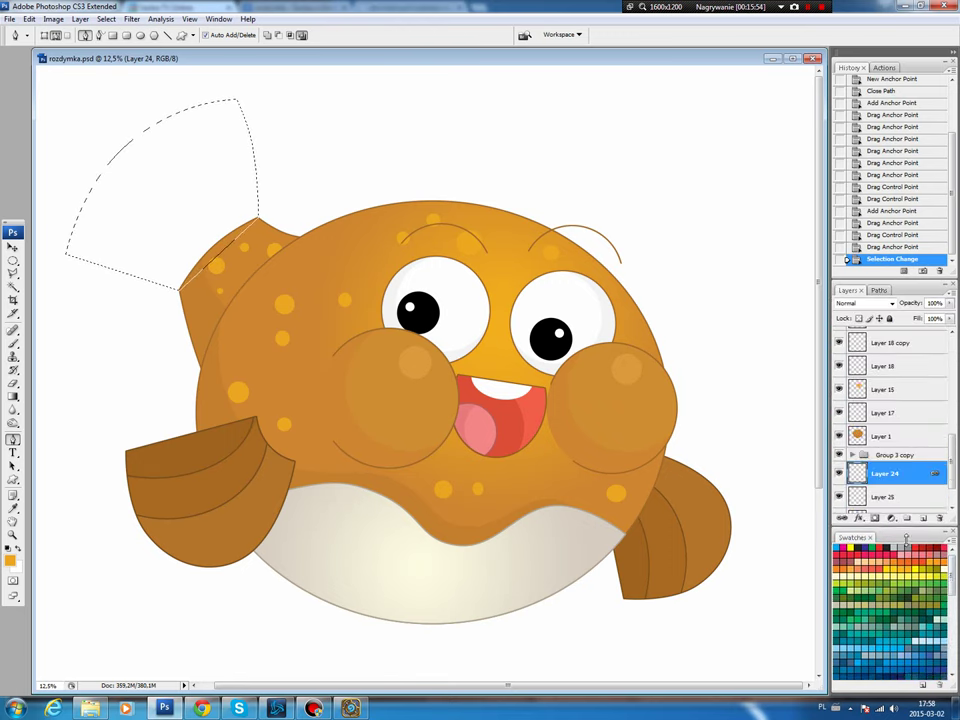
{"action": "left_click", "coordinate": [920, 533]}
{"action": "key", "text": "b"}
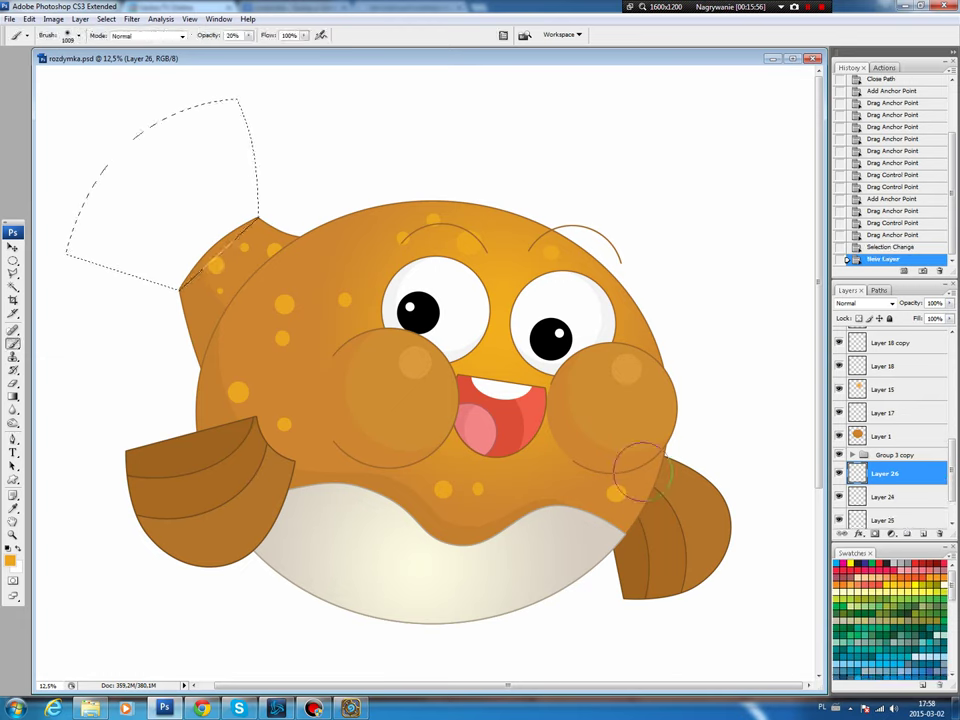
{"action": "left_click", "coordinate": [222, 460], "text": "alt"}
{"action": "key", "text": "alt+BackSpace"}
{"action": "key", "text": "ctrl+d"}
{"action": "key", "text": "p"}
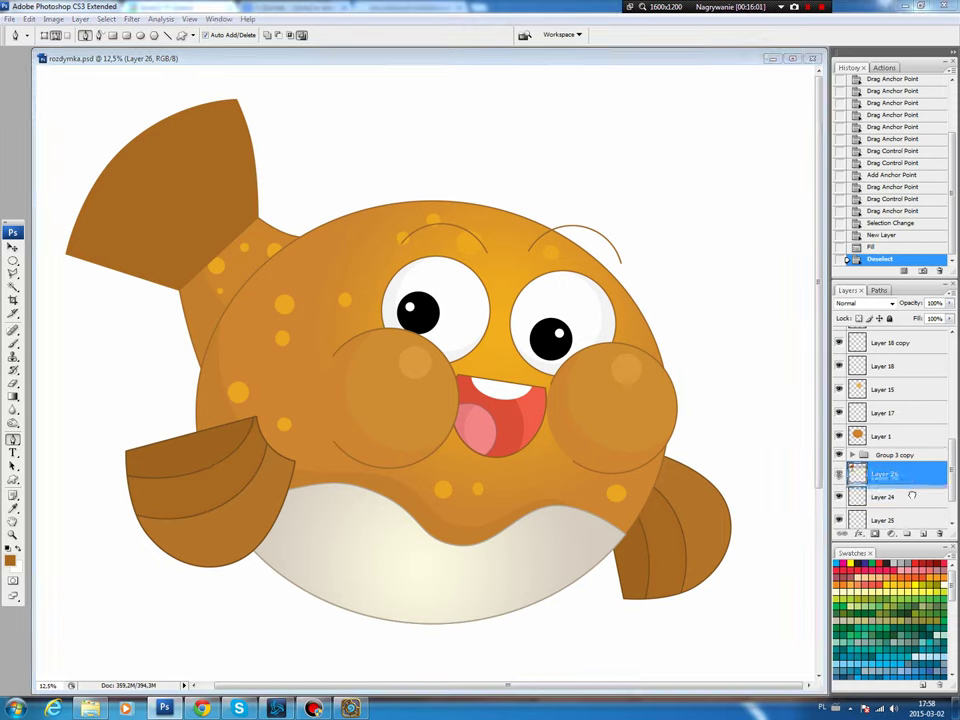
{"action": "mouse_move", "coordinate": [862, 481]}
{"action": "left_mouse_down"}
{"action": "mouse_move", "coordinate": [925, 484]}
{"action": "mouse_move", "coordinate": [915, 497]}
{"action": "left_mouse_up"}
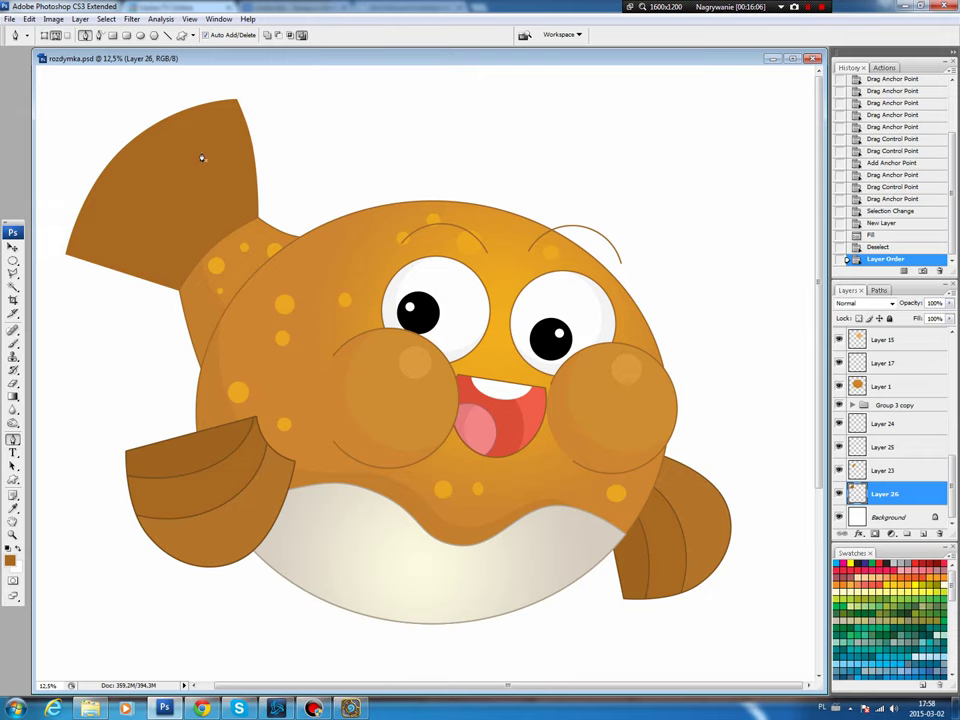
- Draw a closed wedge outline across the lower-left part of the big fin
{"action": "left_click", "coordinate": [81, 180]}
{"action": "left_click", "coordinate": [217, 267]}
{"action": "left_click", "coordinate": [140, 317]}
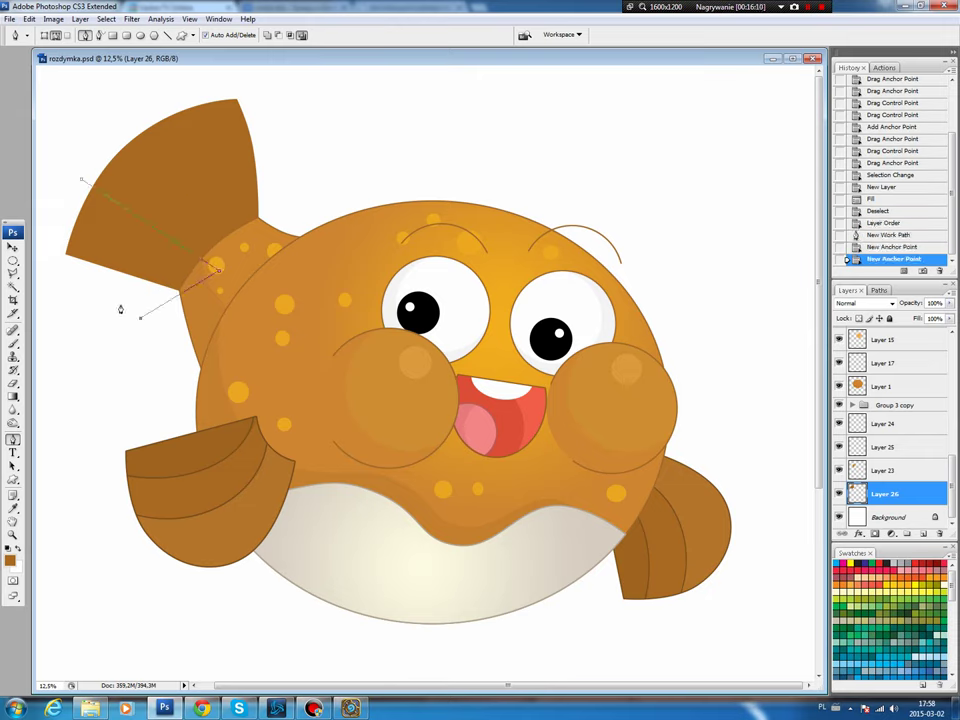
{"action": "left_click", "coordinate": [63, 268]}
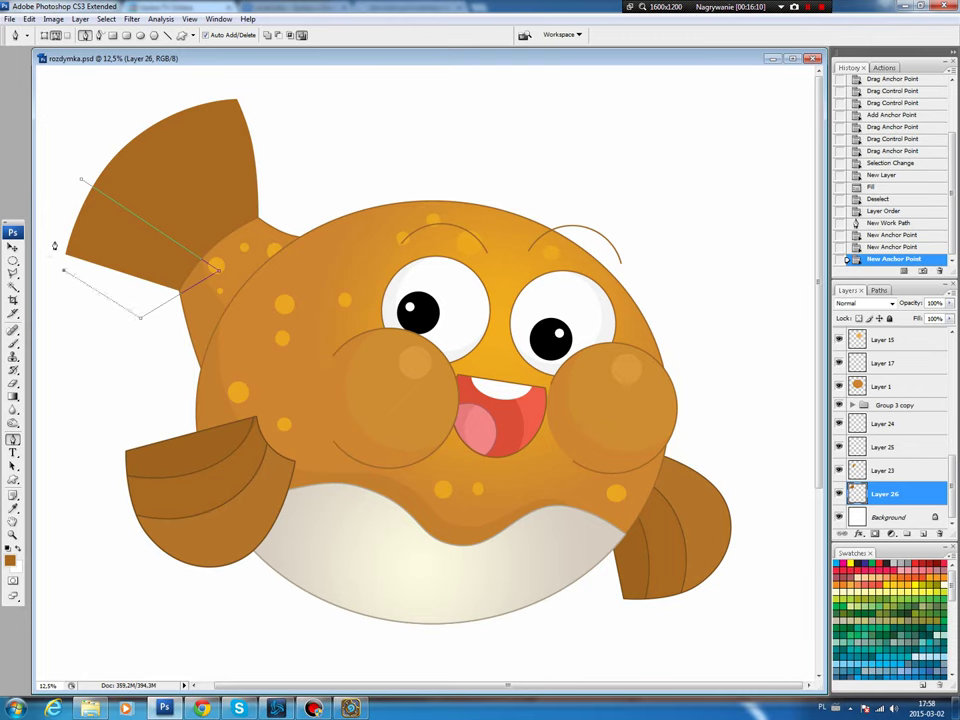
{"action": "left_click", "coordinate": [80, 181]}
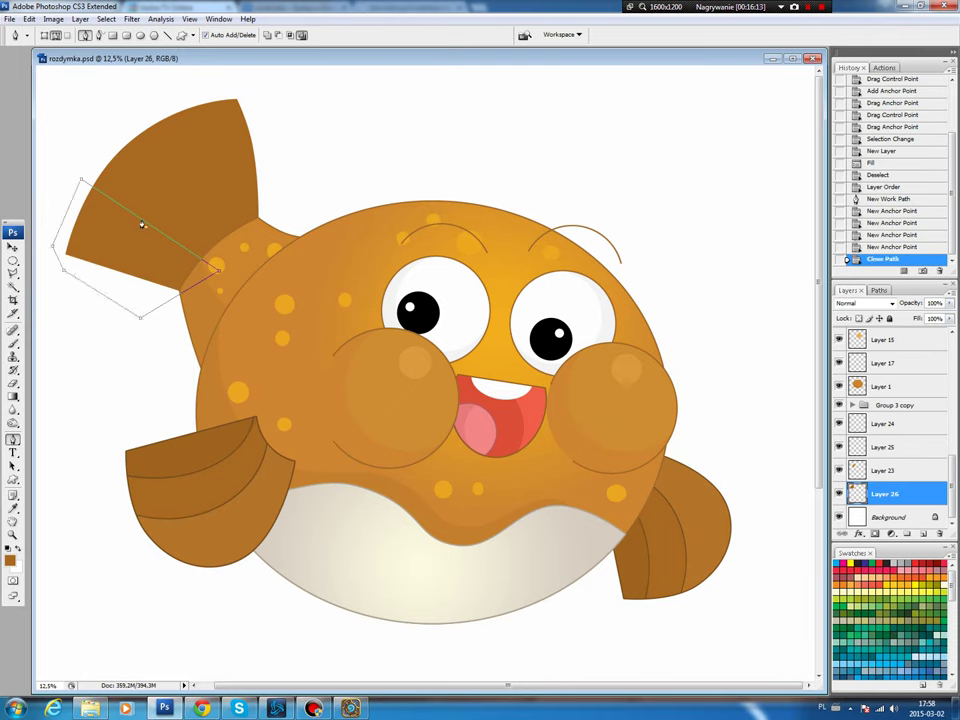
{"action": "left_click_drag", "start_coordinate": [142, 224], "coordinate": [153, 214]}
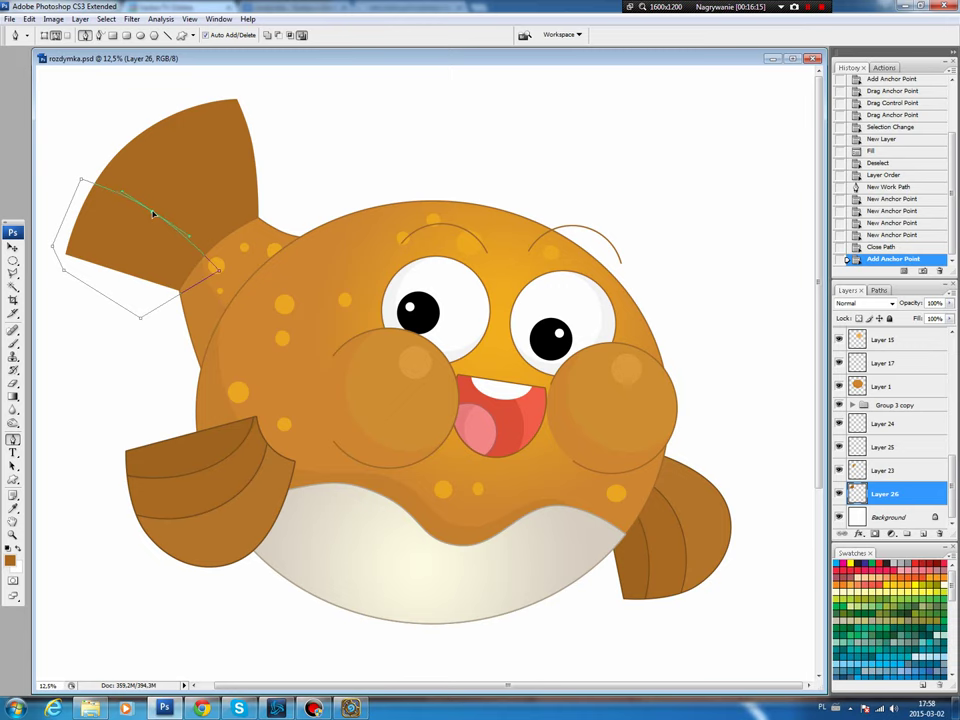
- Fill the wedge selection with darker brown on new Layer 27
{"action": "left_click", "coordinate": [878, 290]}
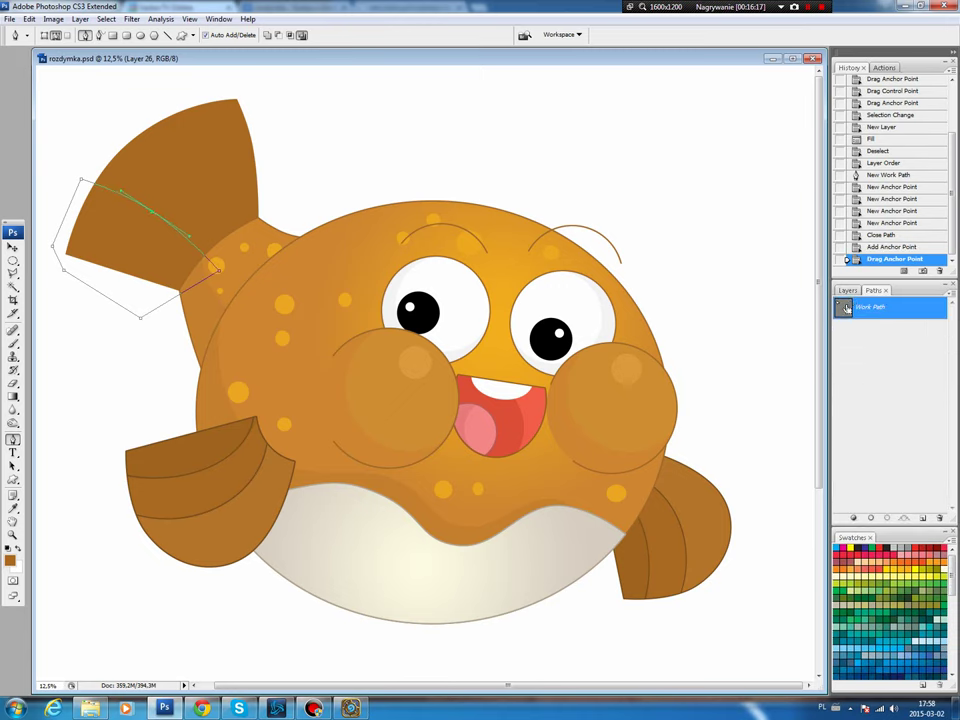
{"action": "left_click", "coordinate": [846, 307], "text": "ctrl"}
{"action": "left_click", "coordinate": [923, 517]}
{"action": "key", "text": "b"}
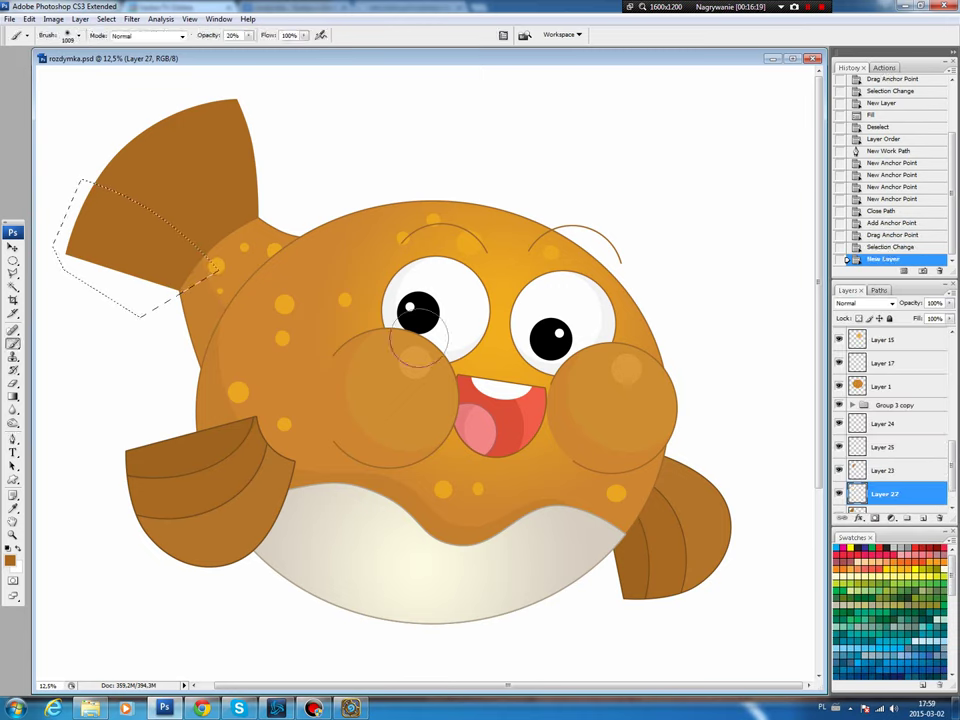
{"action": "key", "text": "alt+BackSpace"}
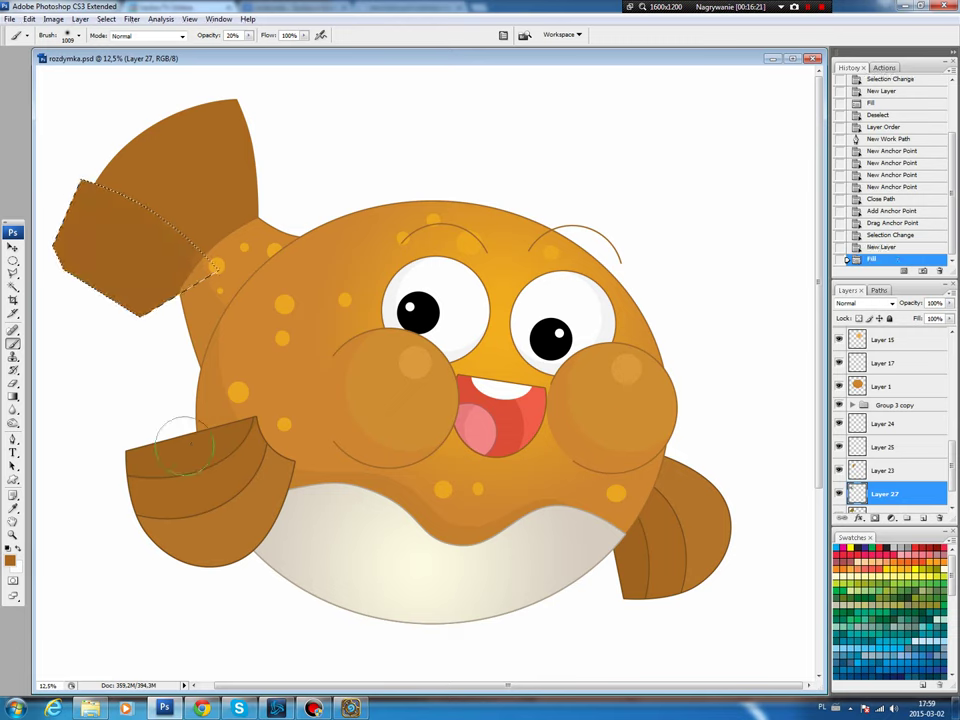
{"action": "key", "text": "ctrl+d"}
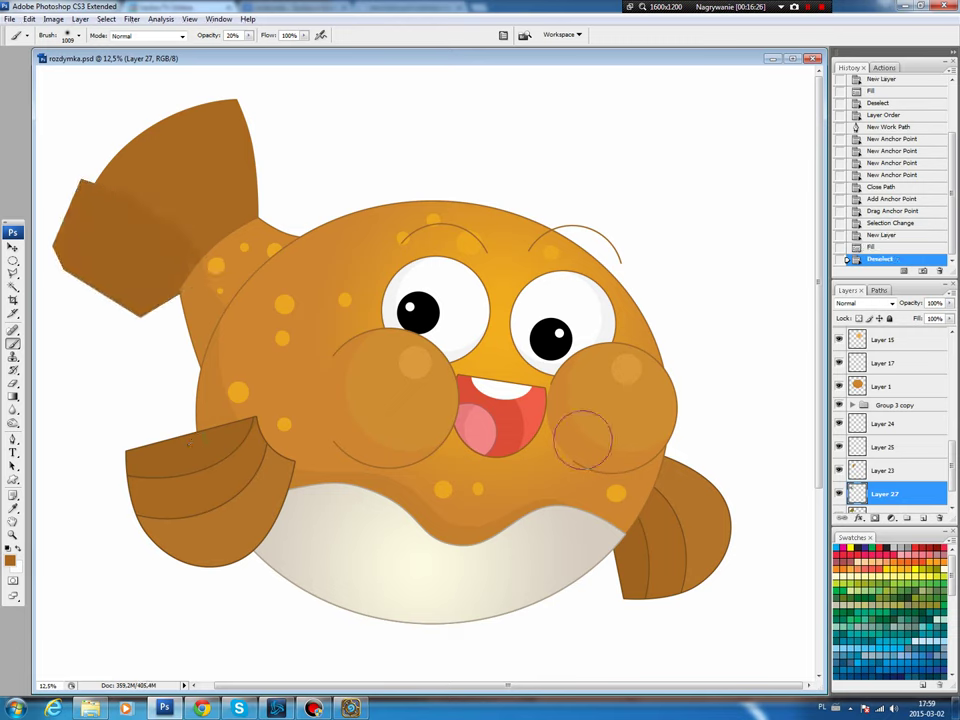
- Stroke the new shading wedge with a thin dark outline on Layer 28
{"action": "scroll", "coordinate": [940, 465], "scroll_direction": "down", "scroll_amount": 2}
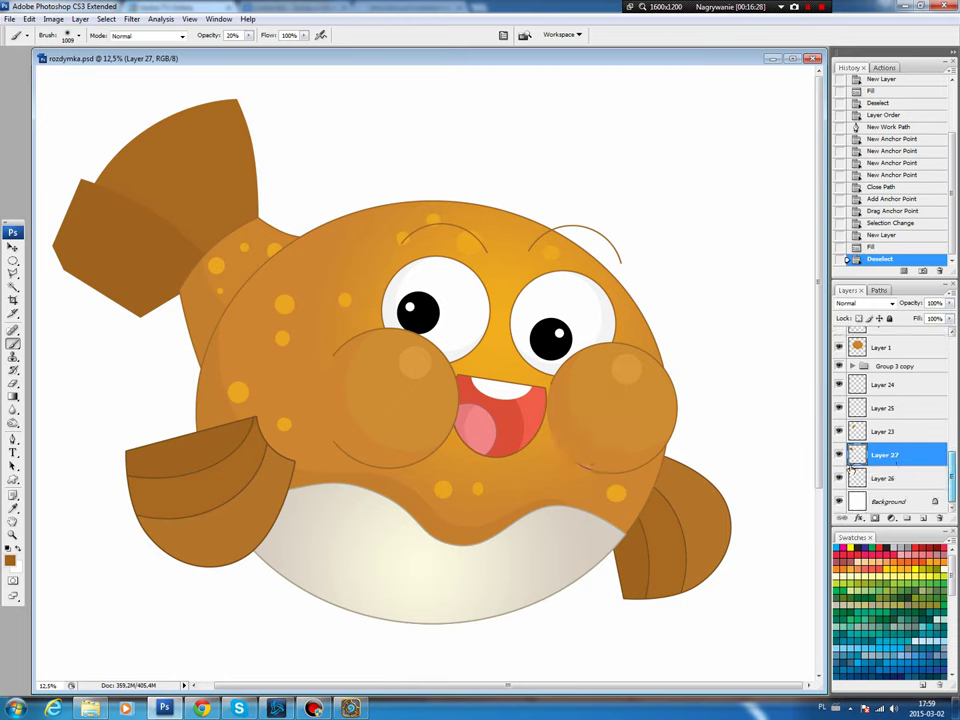
{"action": "left_click", "coordinate": [857, 478], "text": "ctrl"}
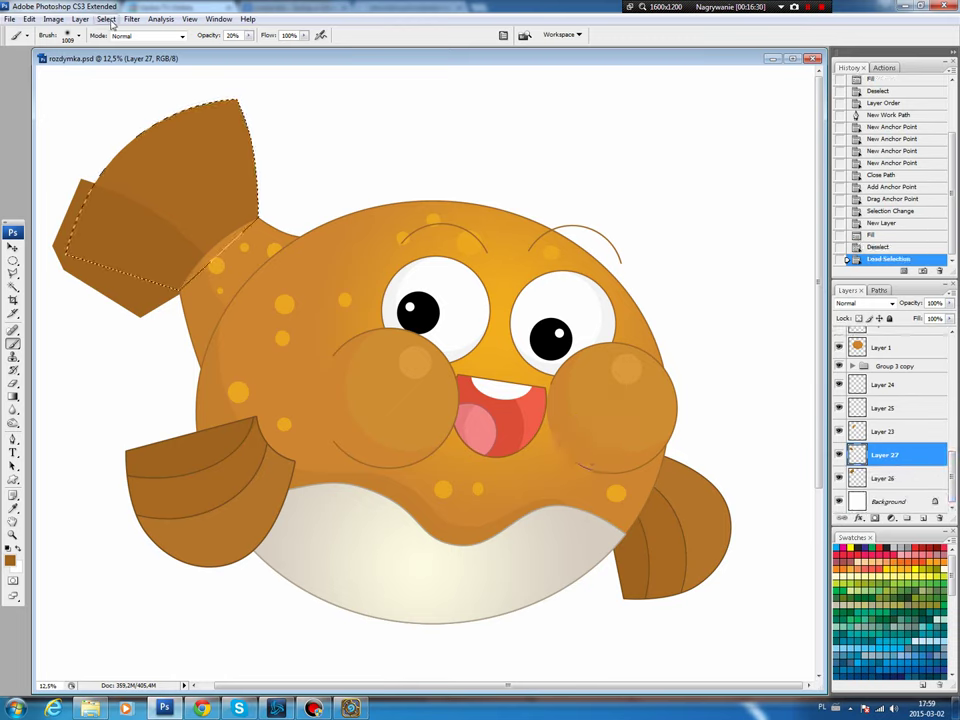
{"action": "key", "text": "ctrl+d"}
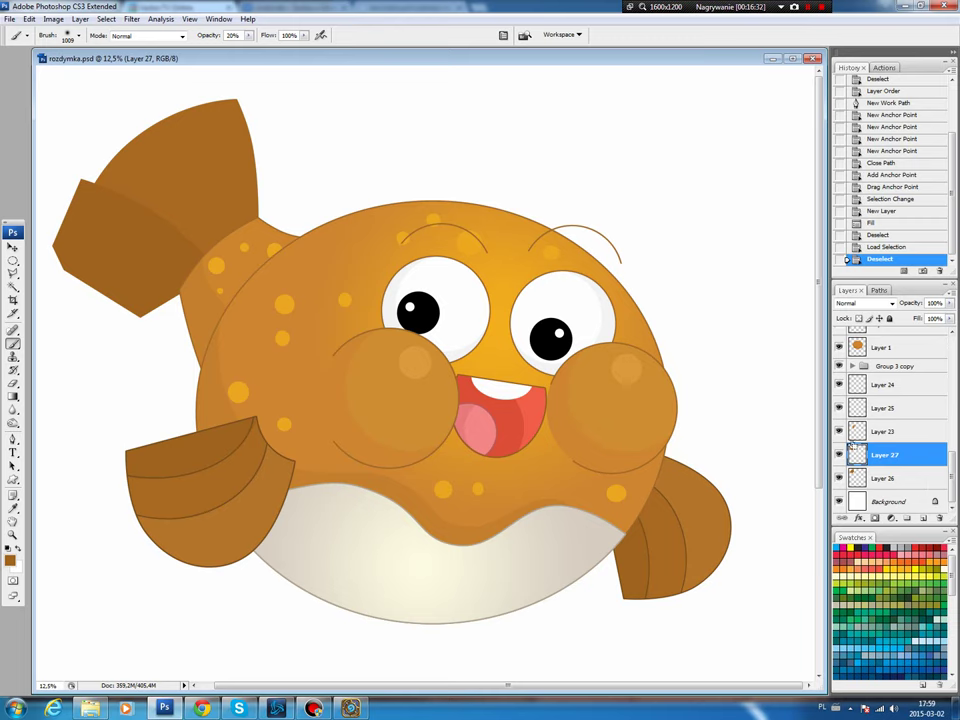
{"action": "left_click", "coordinate": [856, 453], "text": "ctrl"}
{"action": "key", "text": "ctrl+shift+alt+n"}
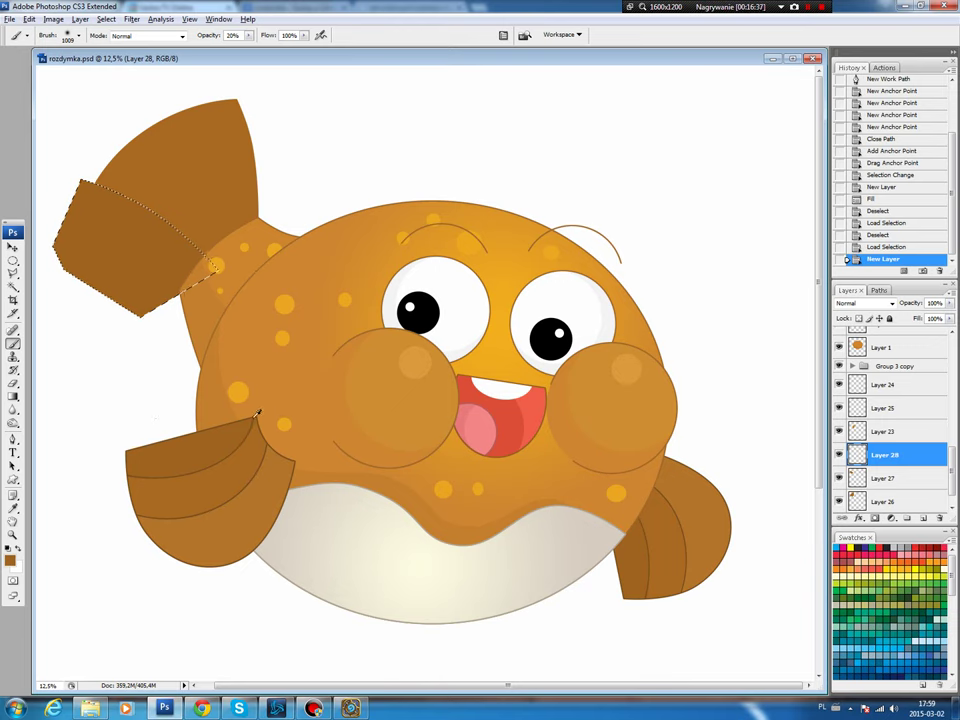
{"action": "left_click", "coordinate": [30, 18]}
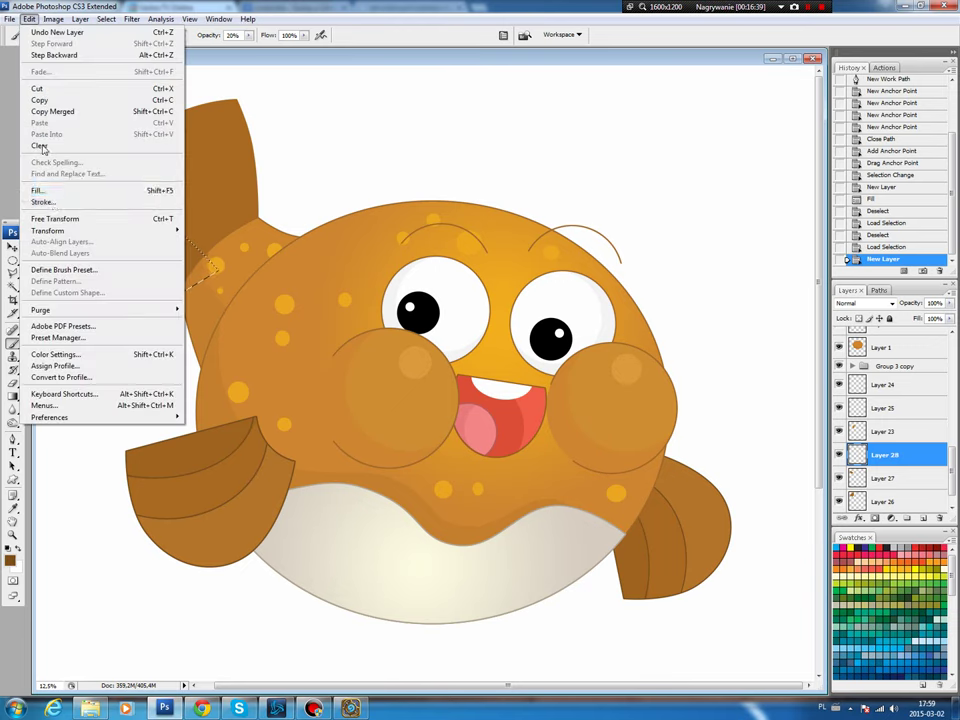
{"action": "left_click", "coordinate": [42, 198]}
{"action": "key", "text": "Return"}
{"action": "key", "text": "ctrl+d"}
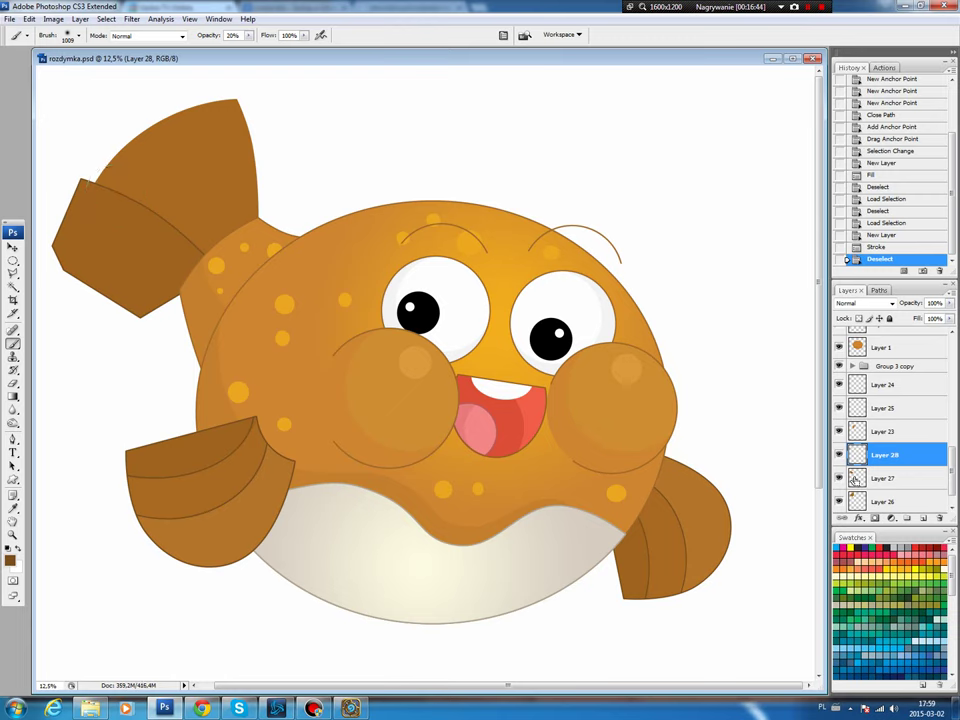
- Trim the outline and wedge to the big fin's shape, then select Layer 26
{"action": "left_click", "coordinate": [856, 501], "text": "ctrl"}
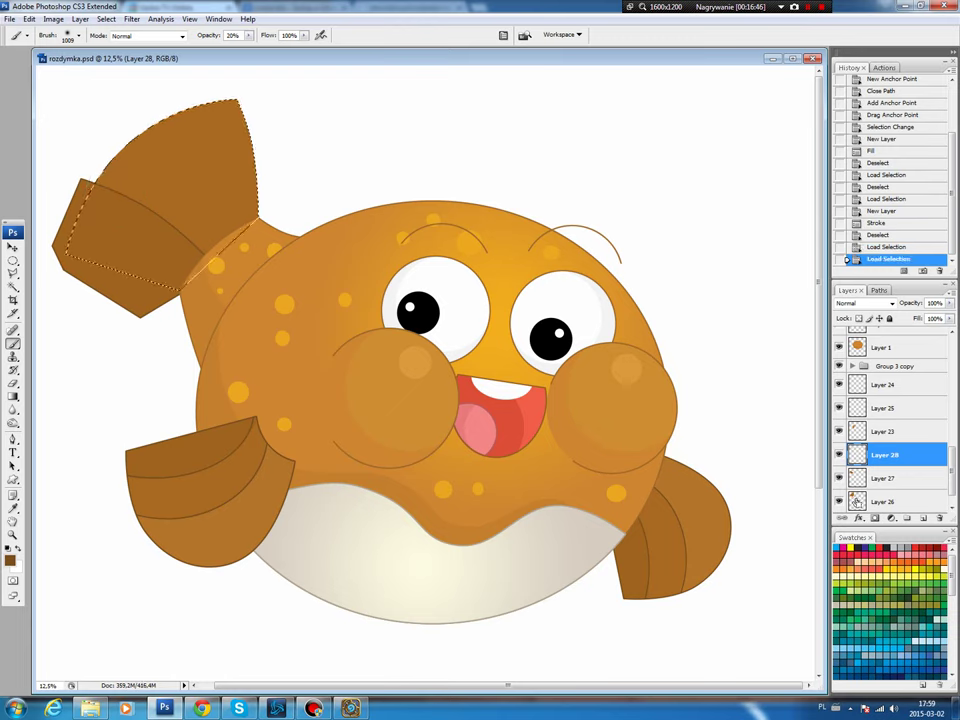
{"action": "left_click", "coordinate": [106, 19]}
{"action": "left_click", "coordinate": [106, 67]}
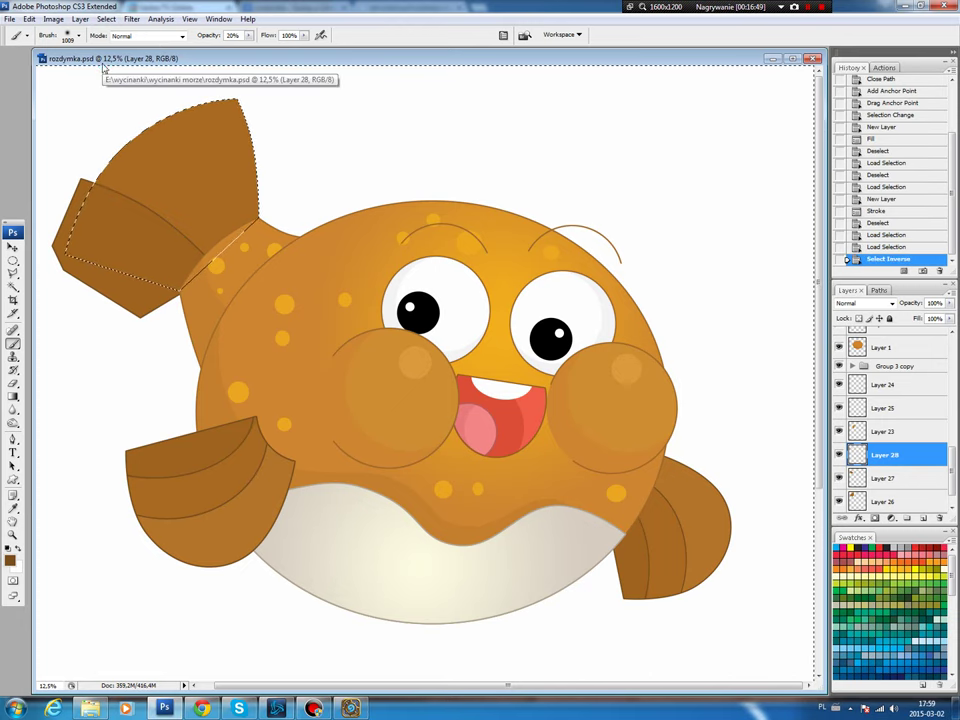
{"action": "key", "text": "Delete"}
{"action": "left_click", "coordinate": [895, 479]}
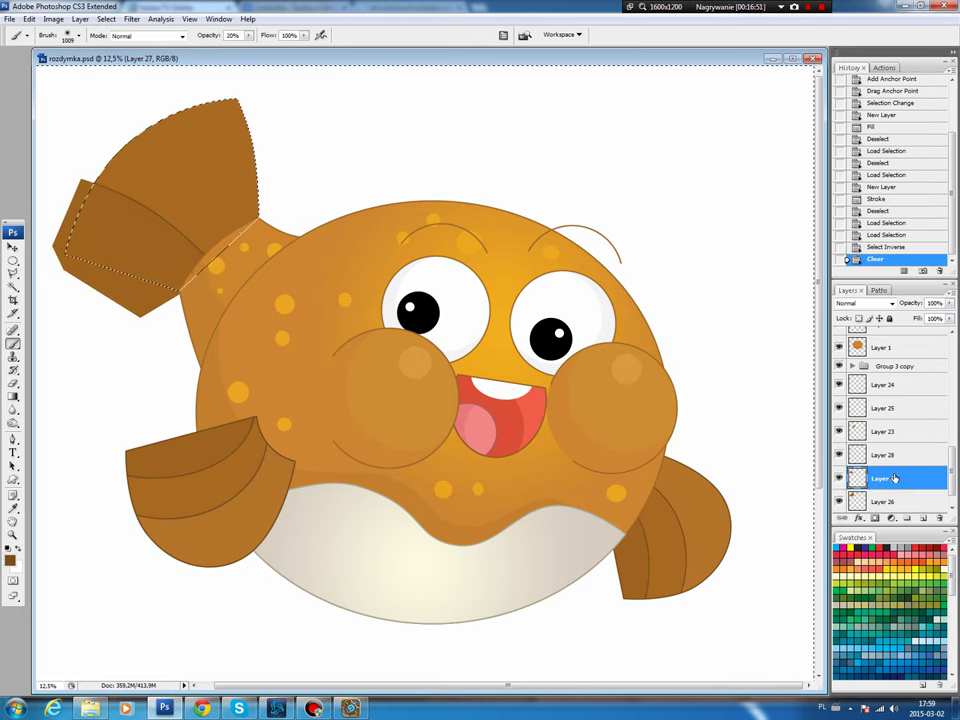
{"action": "key", "text": "Delete"}
{"action": "key", "text": "ctrl+d"}
{"action": "key", "text": "v"}
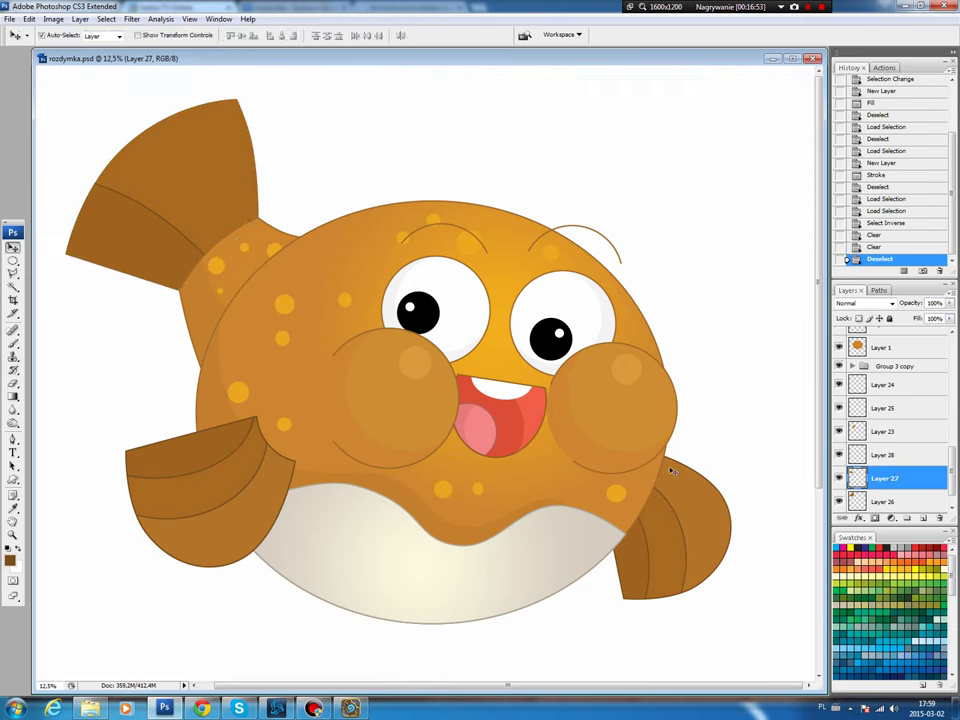
{"action": "left_click", "coordinate": [209, 206]}
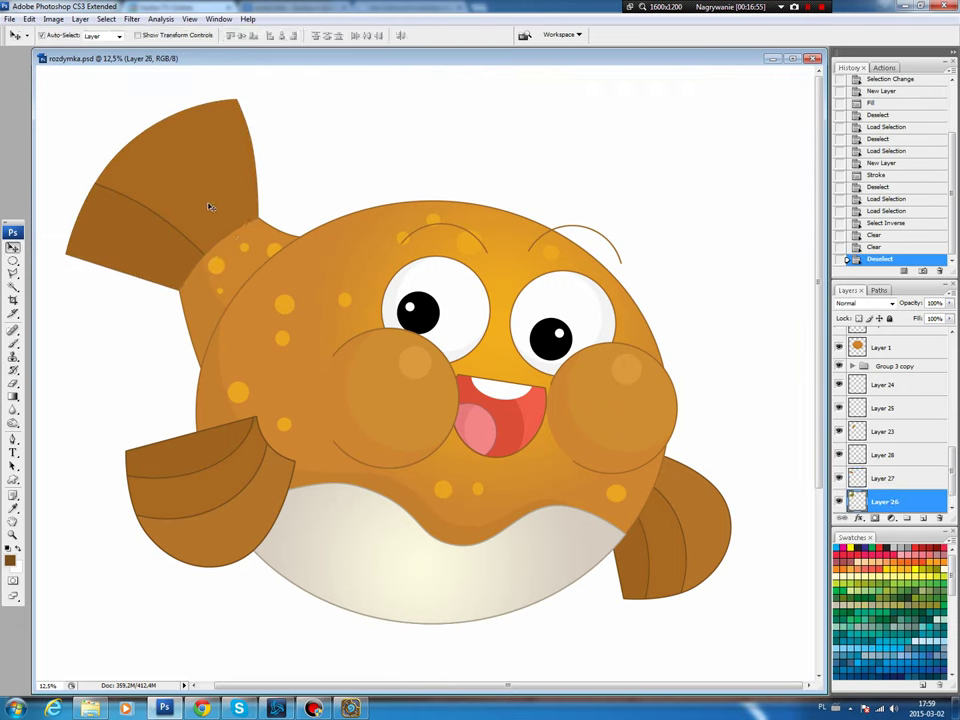
- Draw a closed, curved pen path over the upper fin's top, reaching above its edge
{"action": "key", "text": "p"}
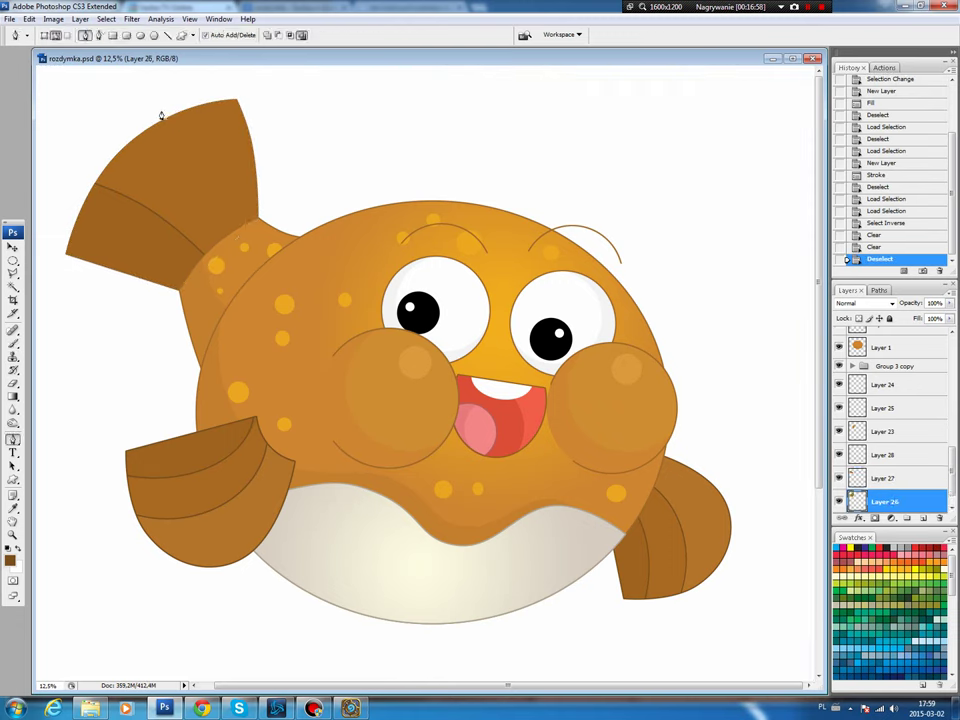
{"action": "left_click", "coordinate": [152, 114]}
{"action": "left_click", "coordinate": [238, 236]}
{"action": "left_click", "coordinate": [297, 218]}
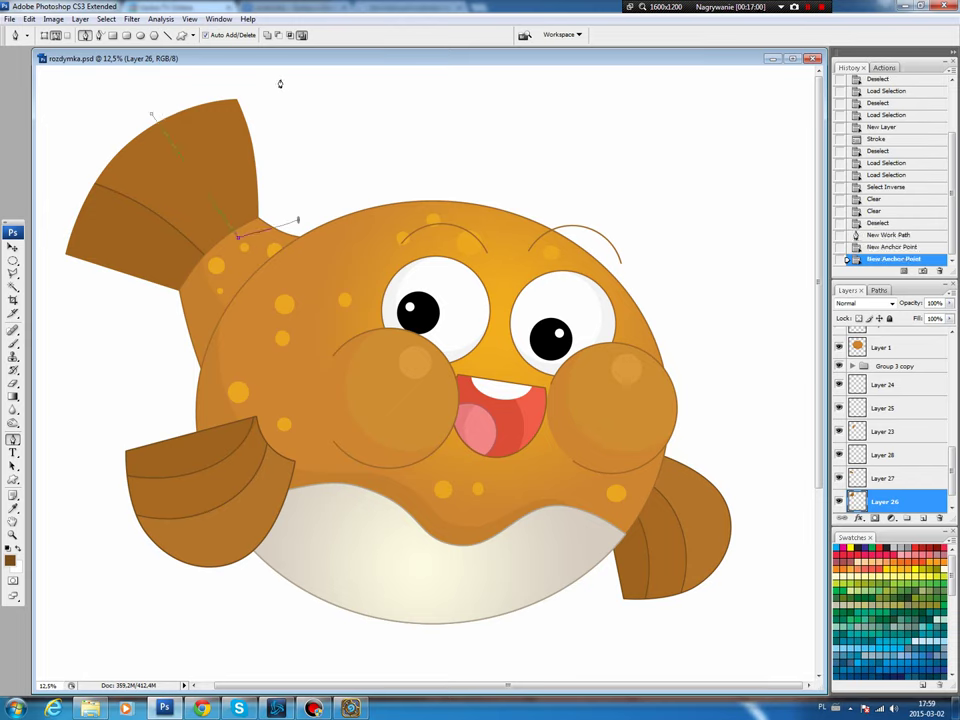
{"action": "left_click", "coordinate": [271, 77]}
{"action": "left_click", "coordinate": [165, 84]}
{"action": "left_click", "coordinate": [151, 116]}
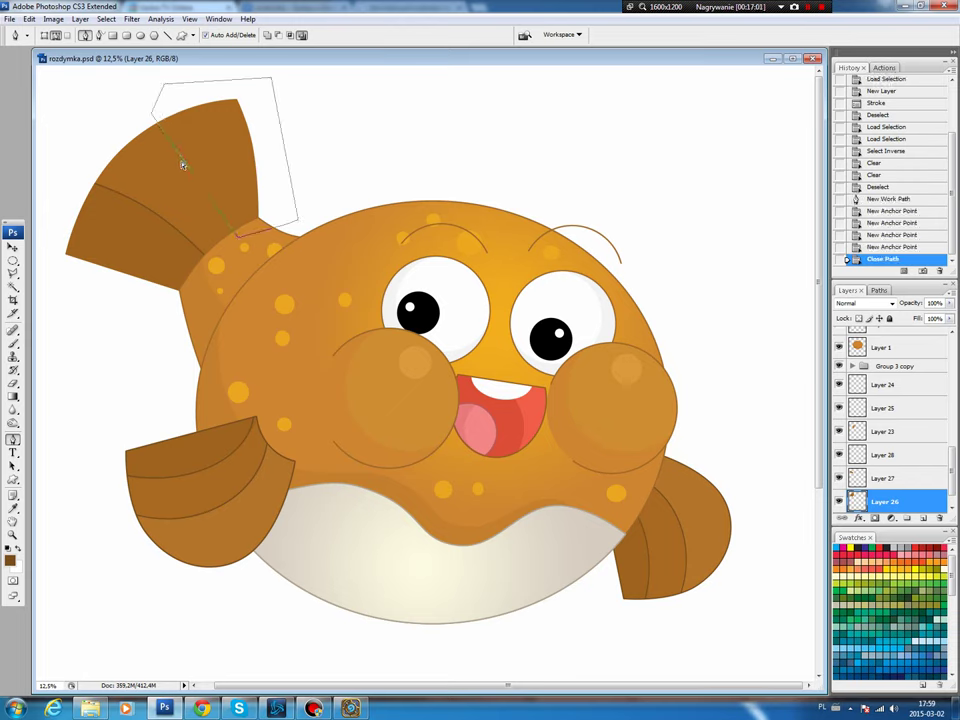
{"action": "left_click_drag", "start_coordinate": [188, 166], "coordinate": [198, 158]}
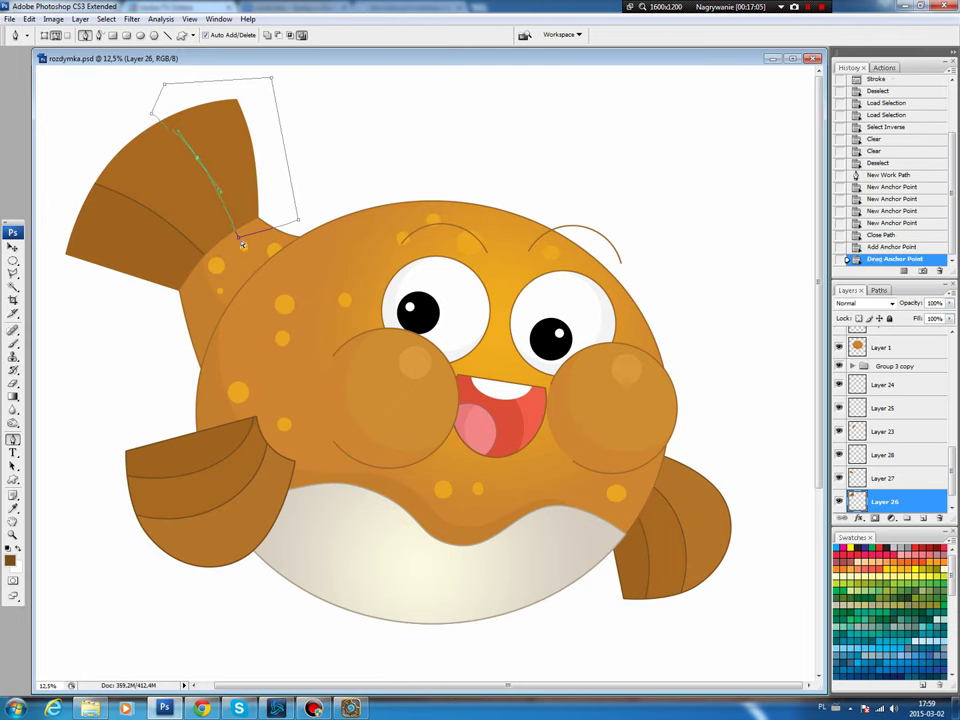
{"action": "left_click_drag", "start_coordinate": [238, 243], "coordinate": [232, 241]}
- Turn the path into a selection and fill it brown on a new layer
{"action": "left_click", "coordinate": [876, 290]}
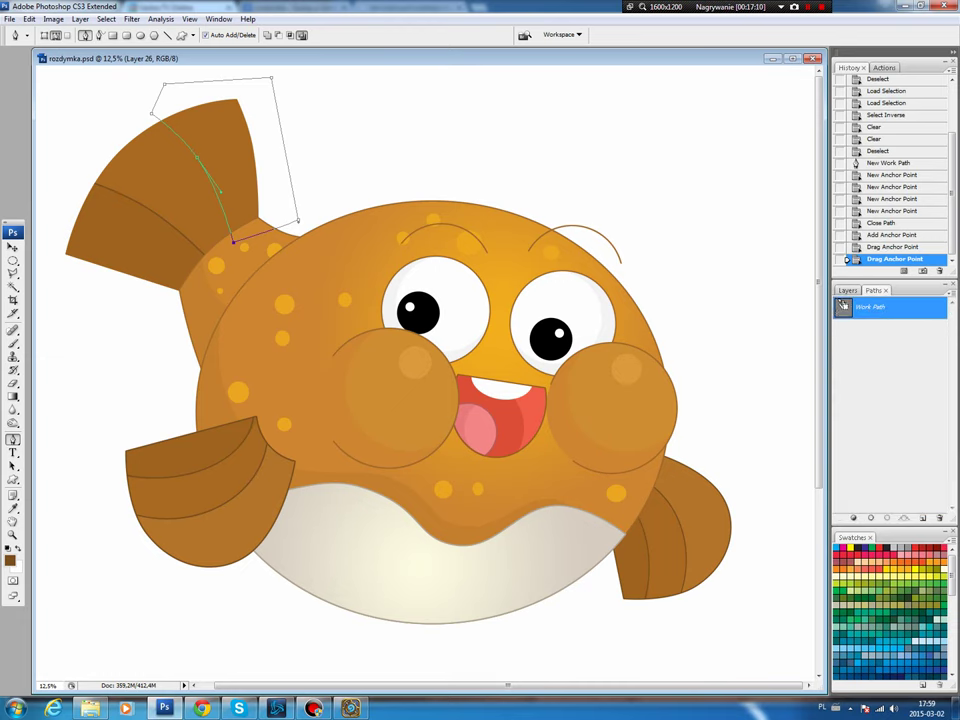
{"action": "left_click", "coordinate": [843, 305], "text": "ctrl"}
{"action": "left_click", "coordinate": [847, 290]}
{"action": "left_click", "coordinate": [923, 518]}
{"action": "key", "text": "b"}
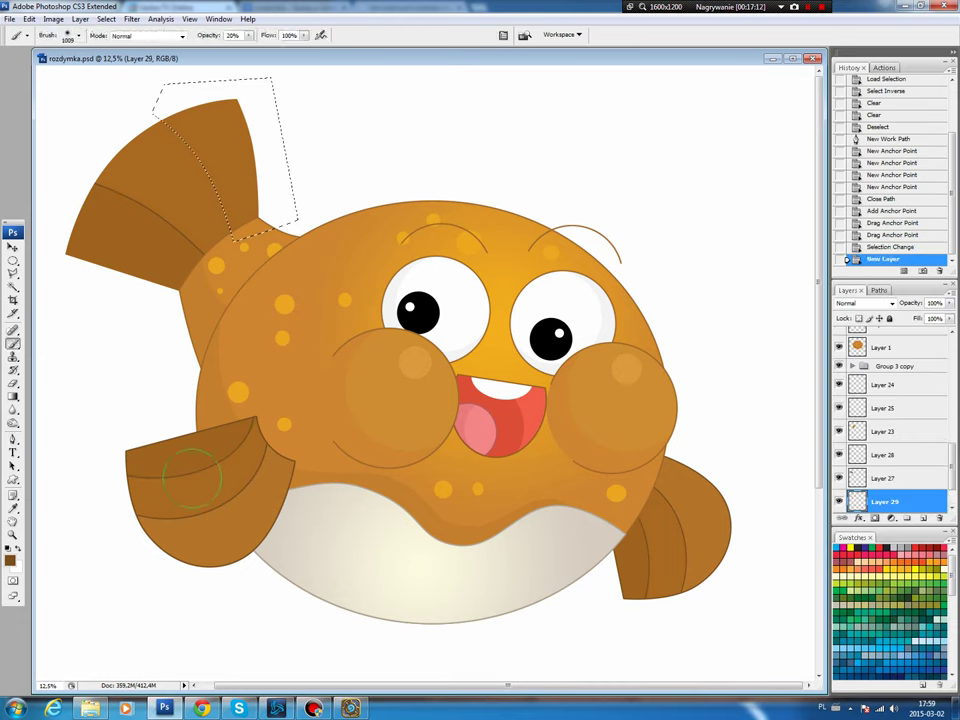
{"action": "key", "text": "alt+BackSpace"}
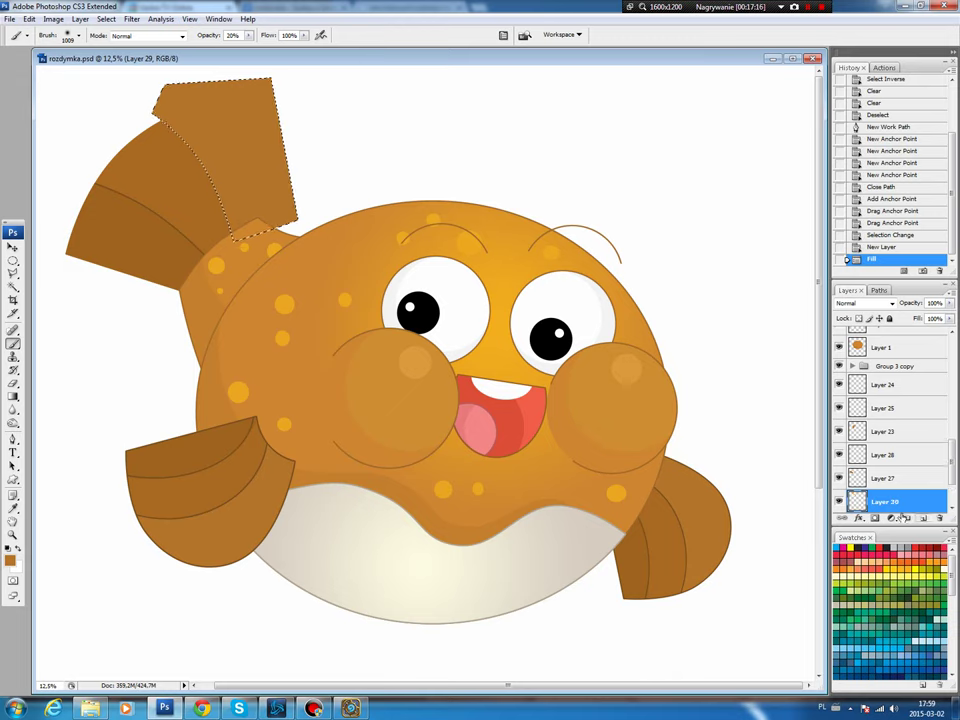
- Stroke a thin dark outline around the section on another new layer, then deselect
{"action": "left_click", "coordinate": [923, 518]}
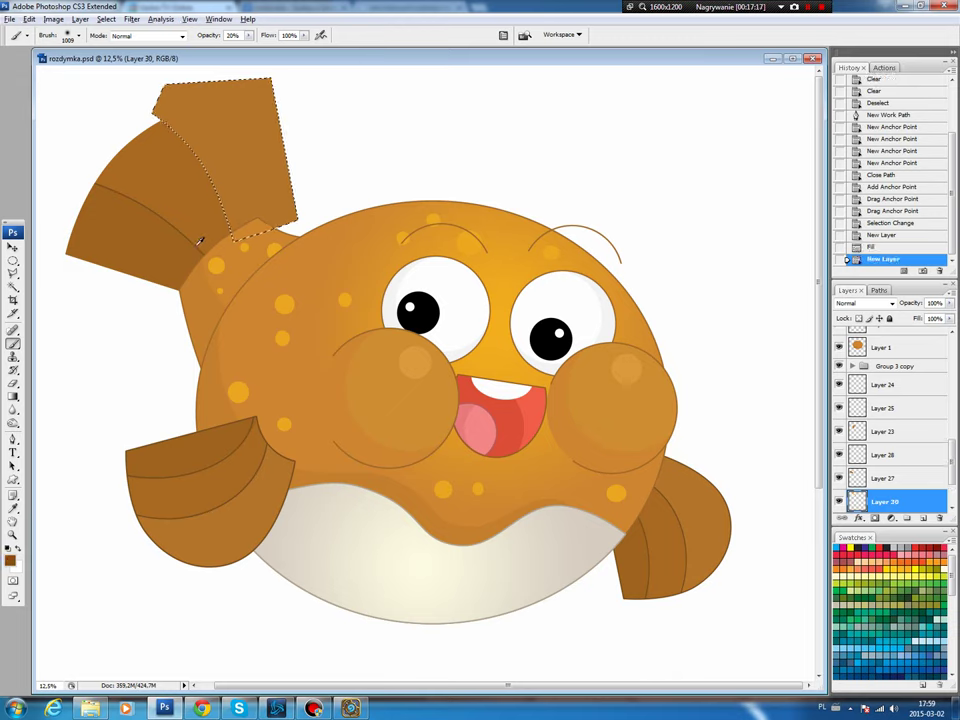
{"action": "left_click", "coordinate": [29, 19]}
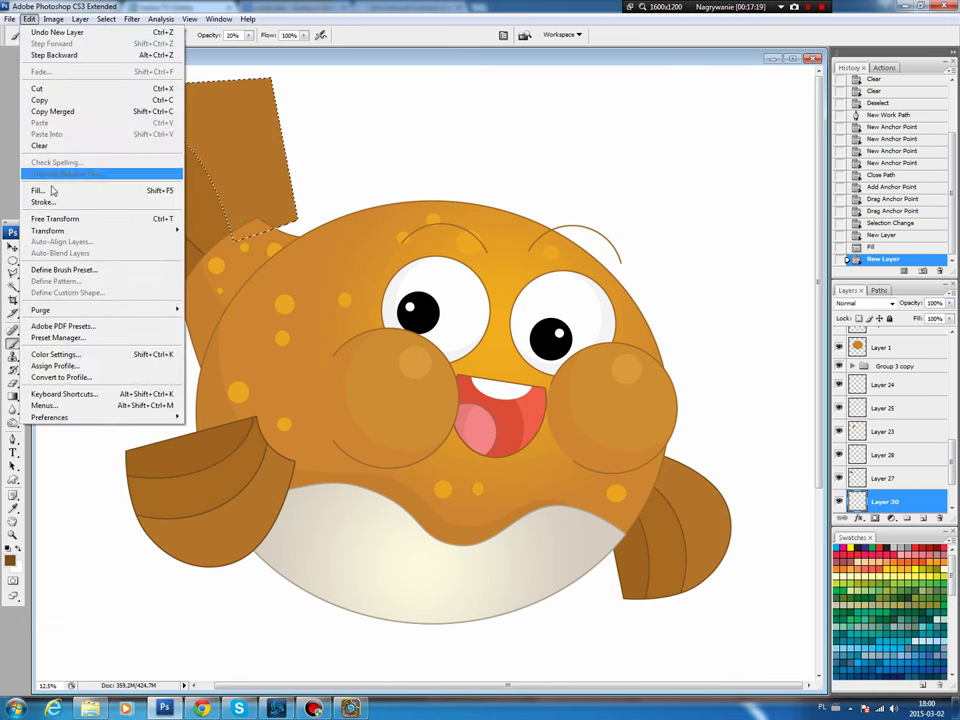
{"action": "left_click", "coordinate": [43, 201]}
{"action": "key", "text": "Return"}
{"action": "key", "text": "ctrl+d"}
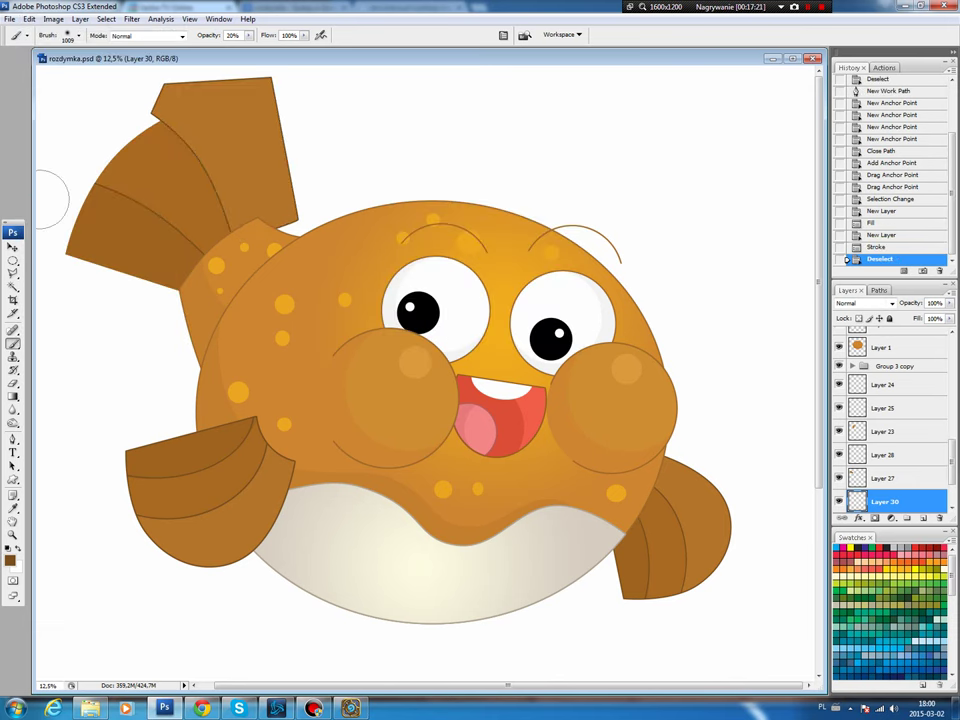
{"action": "key", "text": "v"}
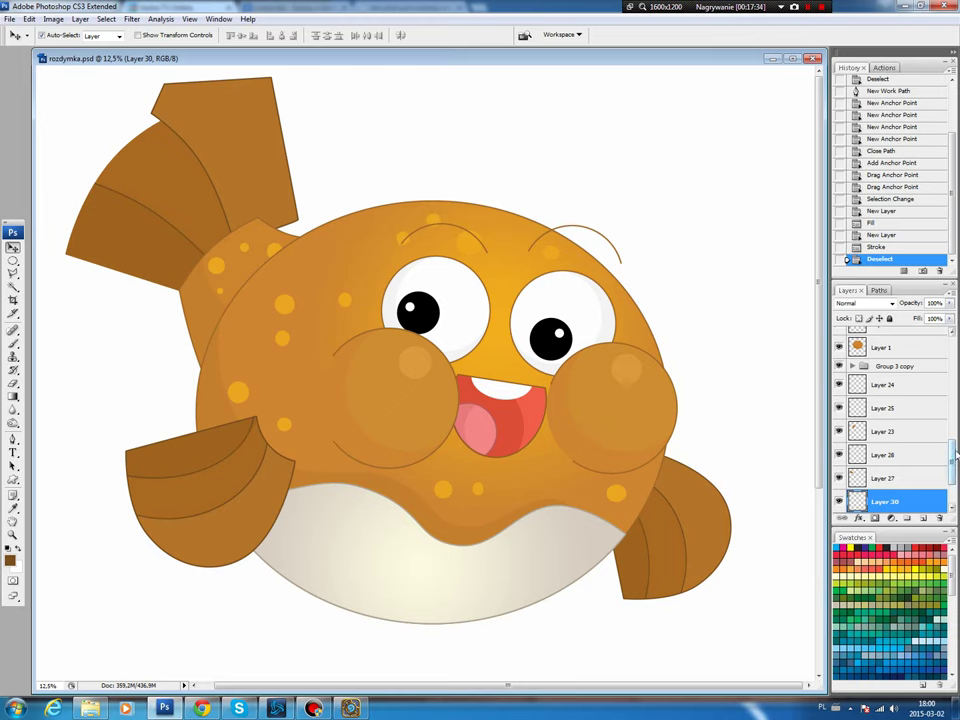
- Trim the outline spilling outside the upper fin and clear the stray shape on Layer 29
{"action": "scroll", "coordinate": [880, 450], "scroll_direction": "down", "scroll_amount": 2}
{"action": "left_click", "coordinate": [855, 496], "text": "ctrl"}
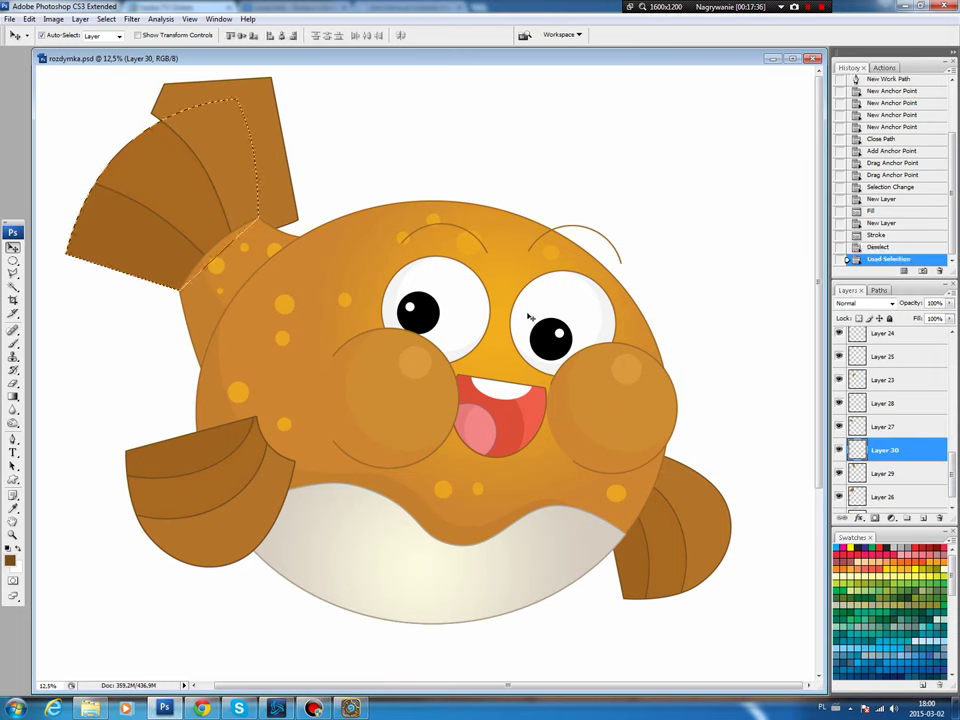
{"action": "left_click", "coordinate": [113, 20]}
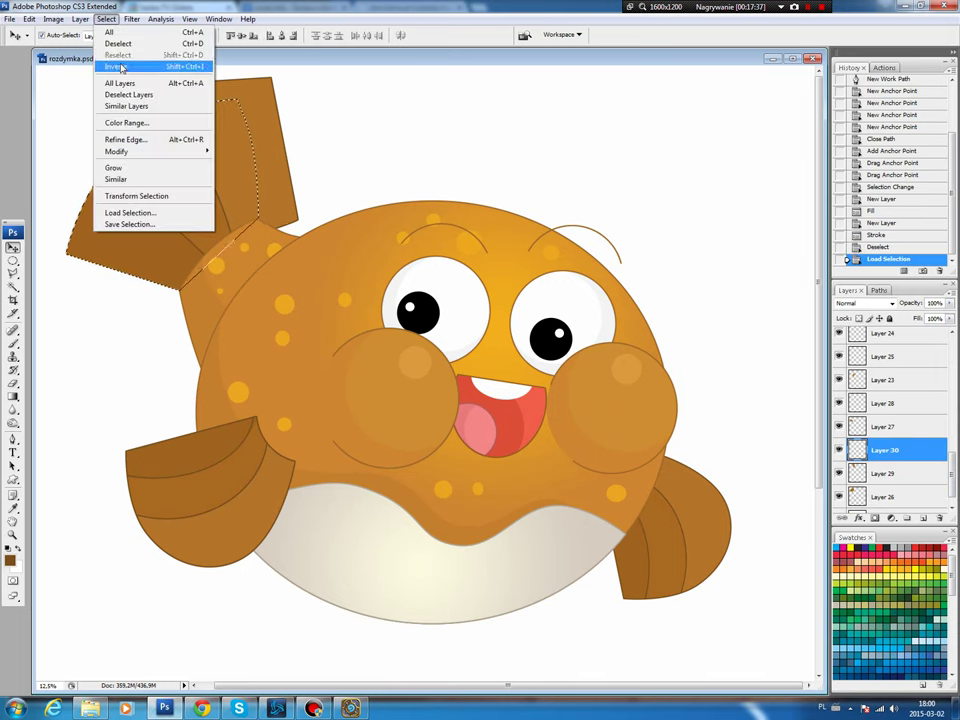
{"action": "left_click", "coordinate": [125, 66]}
{"action": "key", "text": "Delete"}
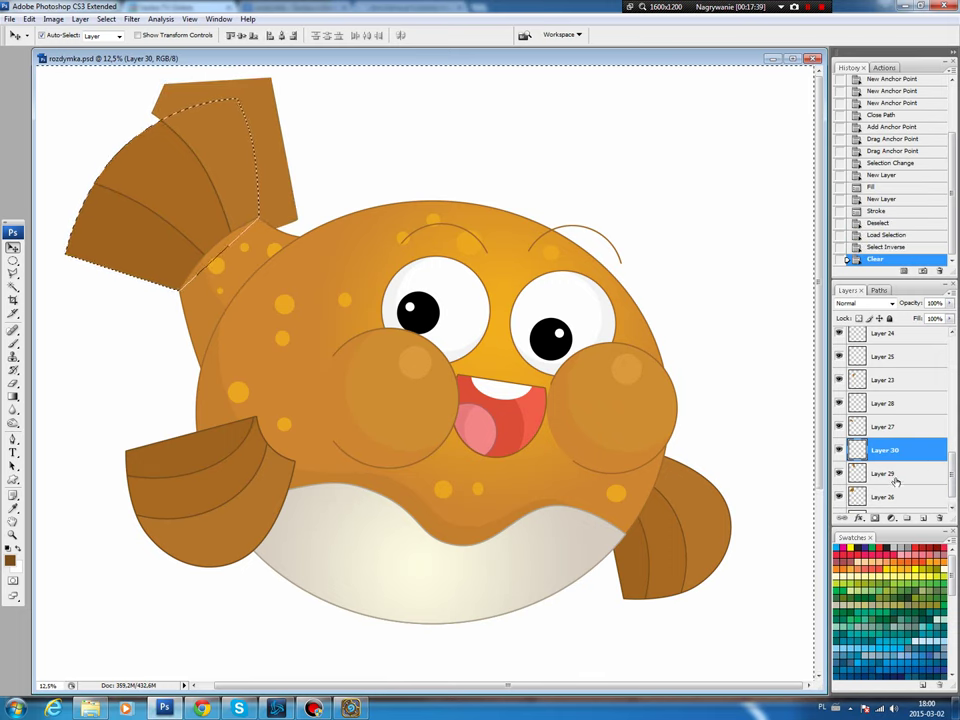
{"action": "left_click", "coordinate": [882, 473]}
{"action": "key", "text": "Delete"}
{"action": "key", "text": "ctrl+d"}
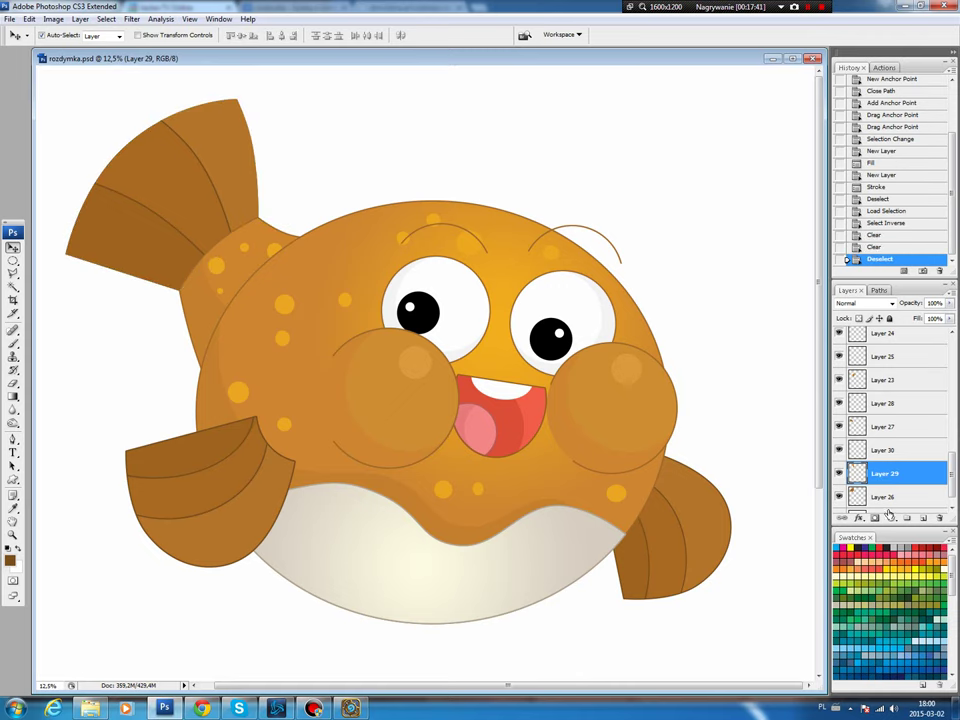
- Stroke an outline around the top fin on new Layer 31, then select Layers 31–26
{"action": "left_click", "coordinate": [855, 473], "text": "ctrl"}
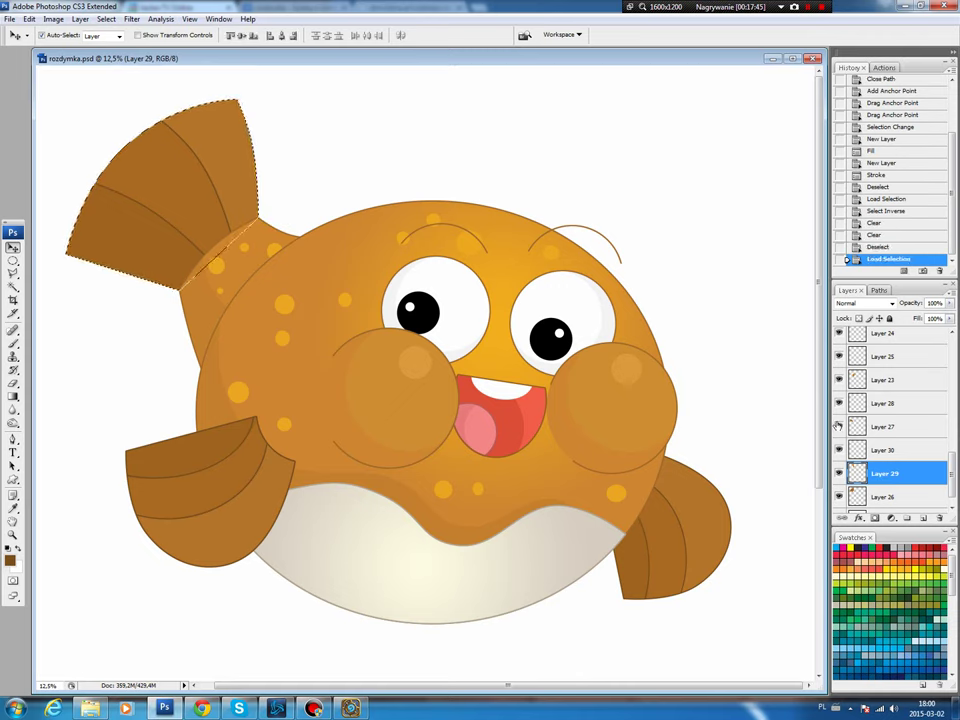
{"action": "left_click", "coordinate": [888, 403]}
{"action": "left_click", "coordinate": [922, 518]}
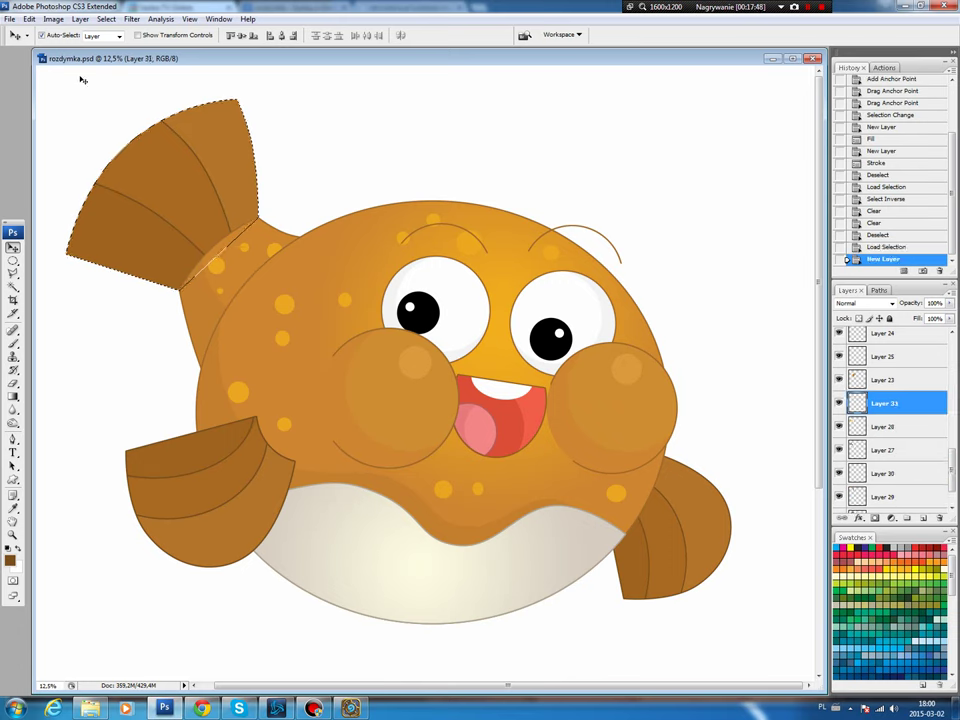
{"action": "left_click", "coordinate": [29, 19]}
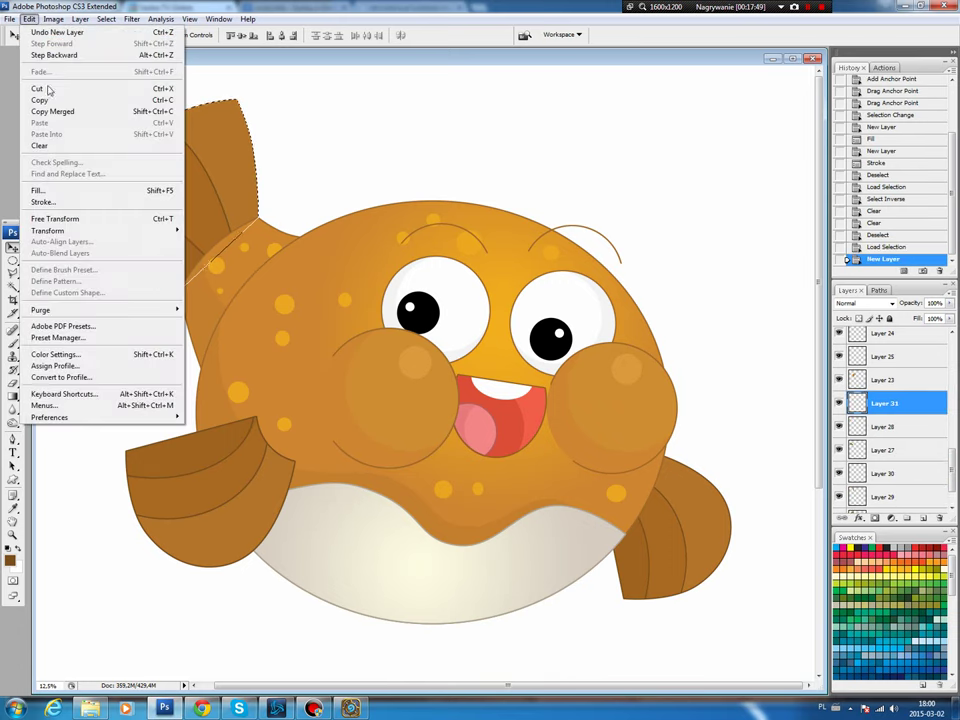
{"action": "left_click", "coordinate": [40, 196]}
{"action": "key", "text": "Return"}
{"action": "key", "text": "v"}
{"action": "key", "text": "ctrl+d"}
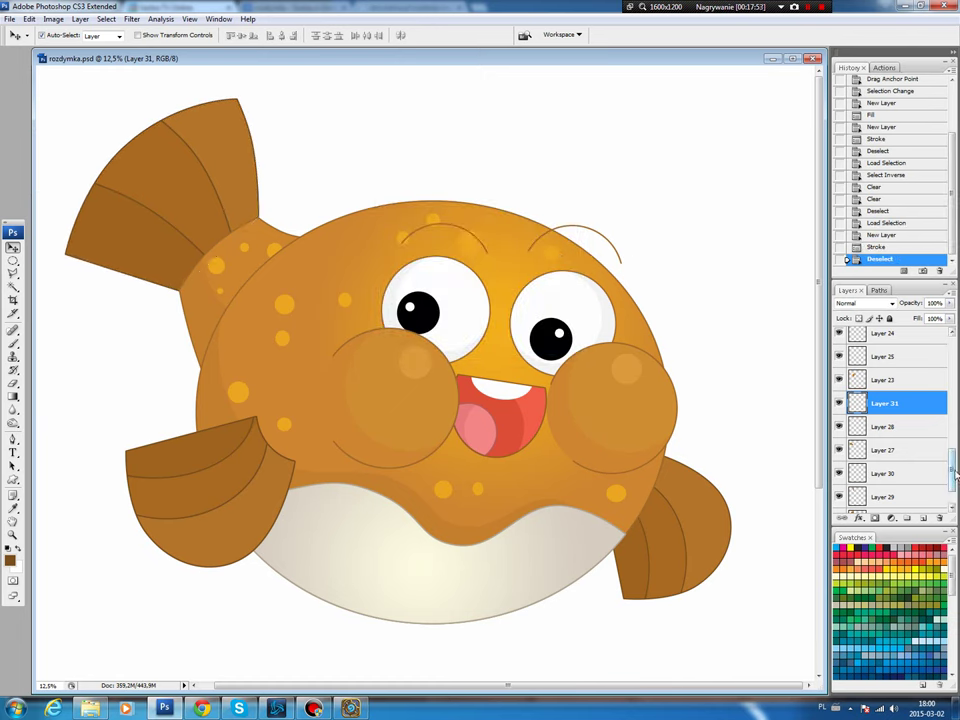
{"action": "left_click_drag", "start_coordinate": [955, 475], "coordinate": [955, 482]}
{"action": "left_click", "coordinate": [918, 478], "text": "shift"}
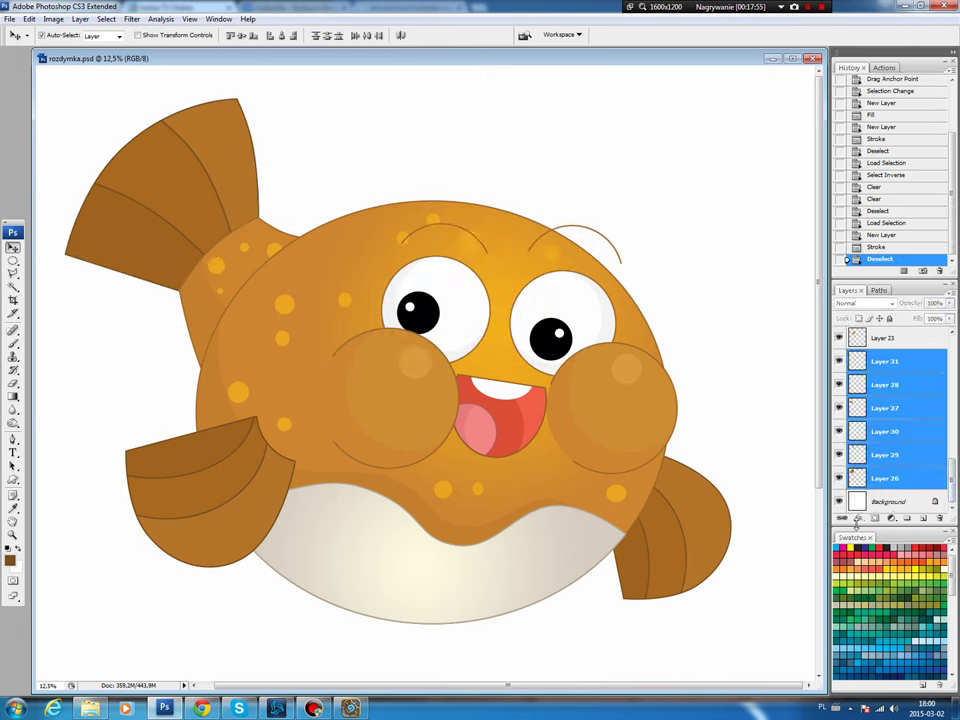
- Link the top fin layers and group them with Layers 23–25 into Group 5
{"action": "left_click", "coordinate": [842, 518]}
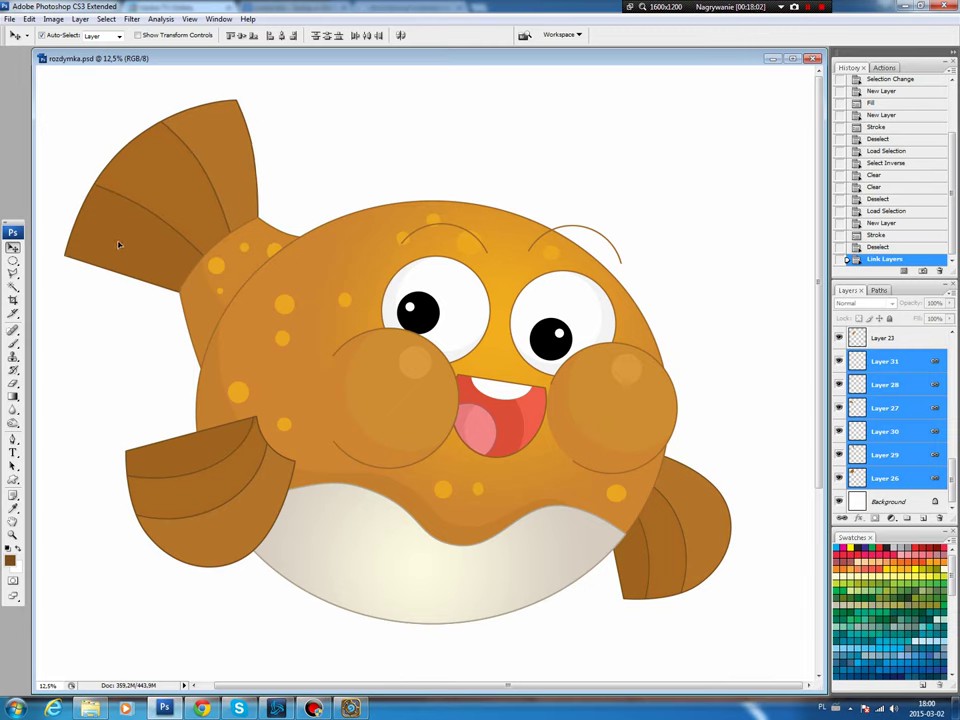
{"action": "key", "text": "Right"}
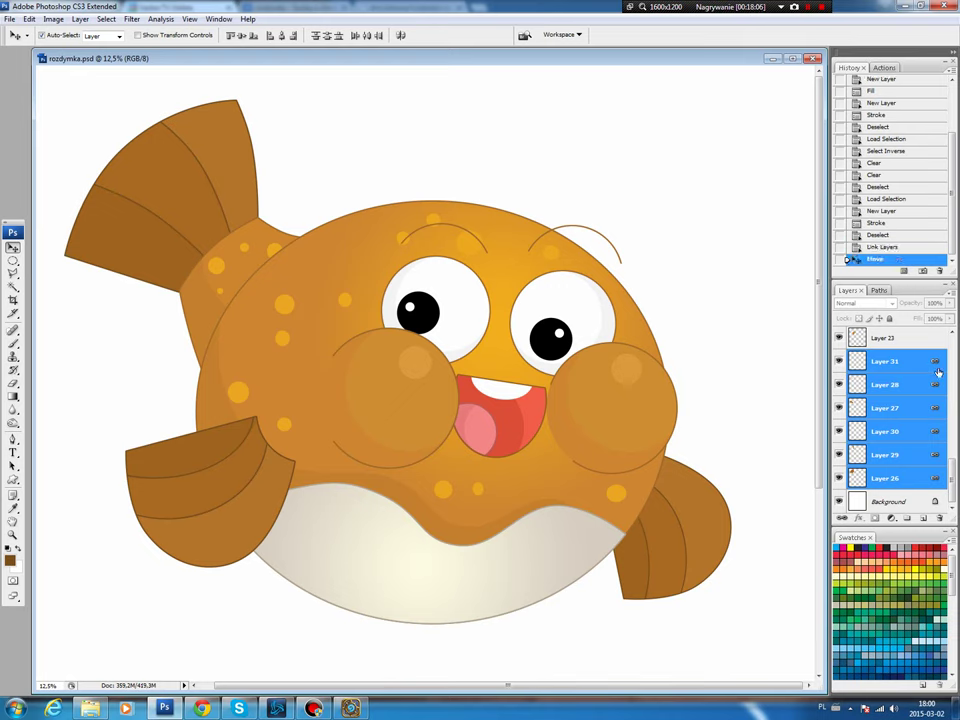
{"action": "left_click_drag", "start_coordinate": [893, 479], "coordinate": [906, 518]}
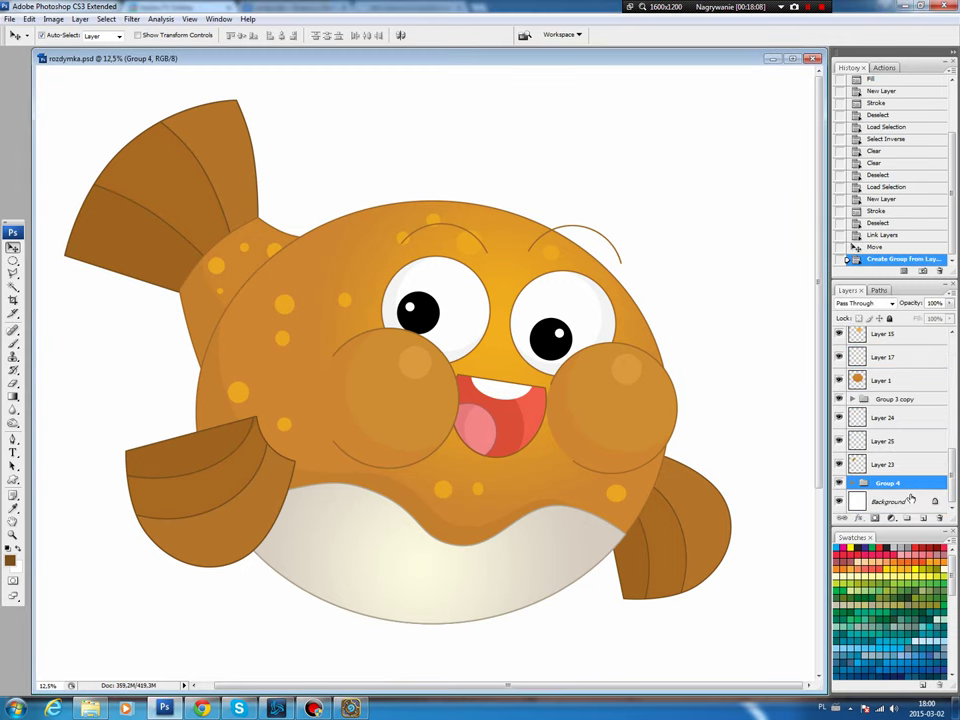
{"action": "left_click", "coordinate": [880, 417], "text": "shift"}
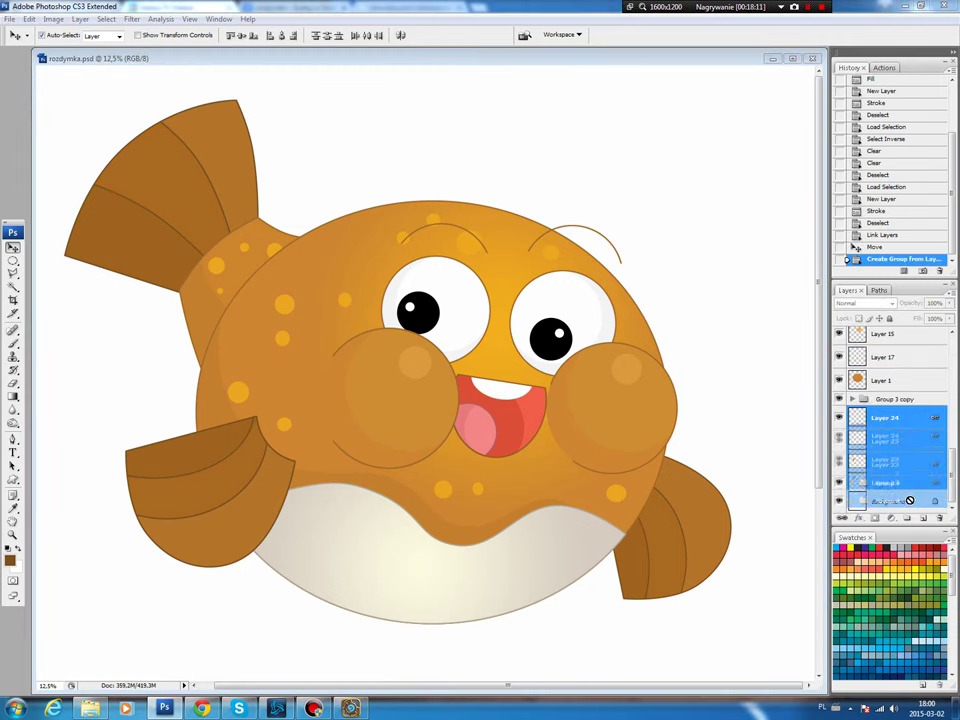
{"action": "left_click_drag", "start_coordinate": [901, 482], "coordinate": [906, 518]}
- Nudge the whole top fin slightly right and down with Free Transform
{"action": "key", "text": "ctrl+t"}
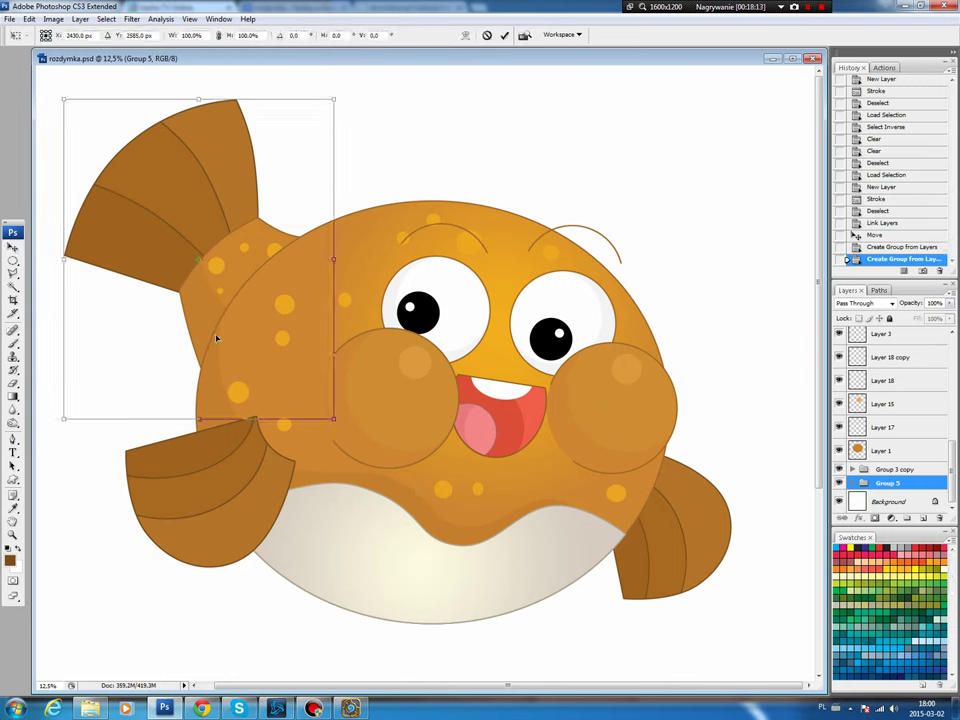
{"action": "left_click_drag", "start_coordinate": [216, 338], "coordinate": [217, 331]}
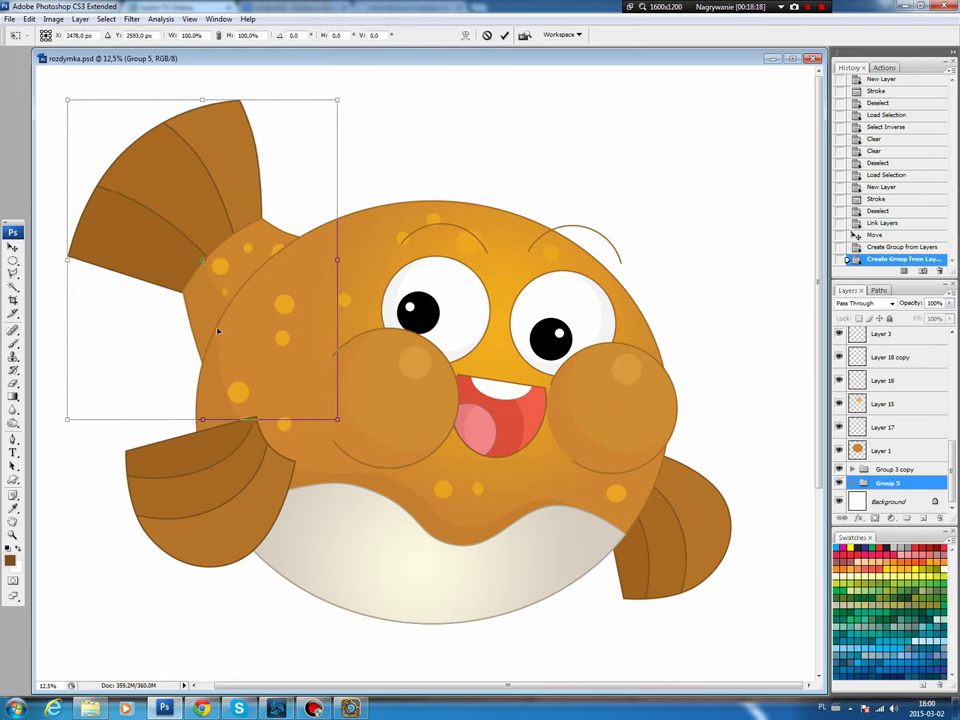
{"action": "key", "text": "Return"}
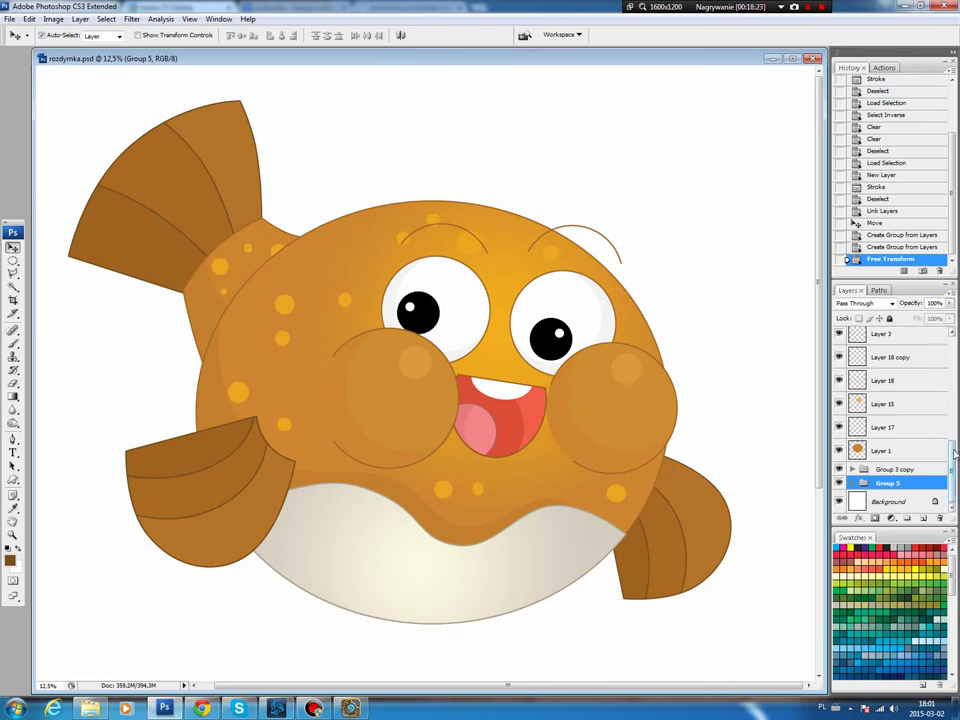
{"action": "scroll", "coordinate": [900, 420], "scroll_direction": "up", "scroll_amount": 10}
{"action": "left_click", "coordinate": [890, 334]}
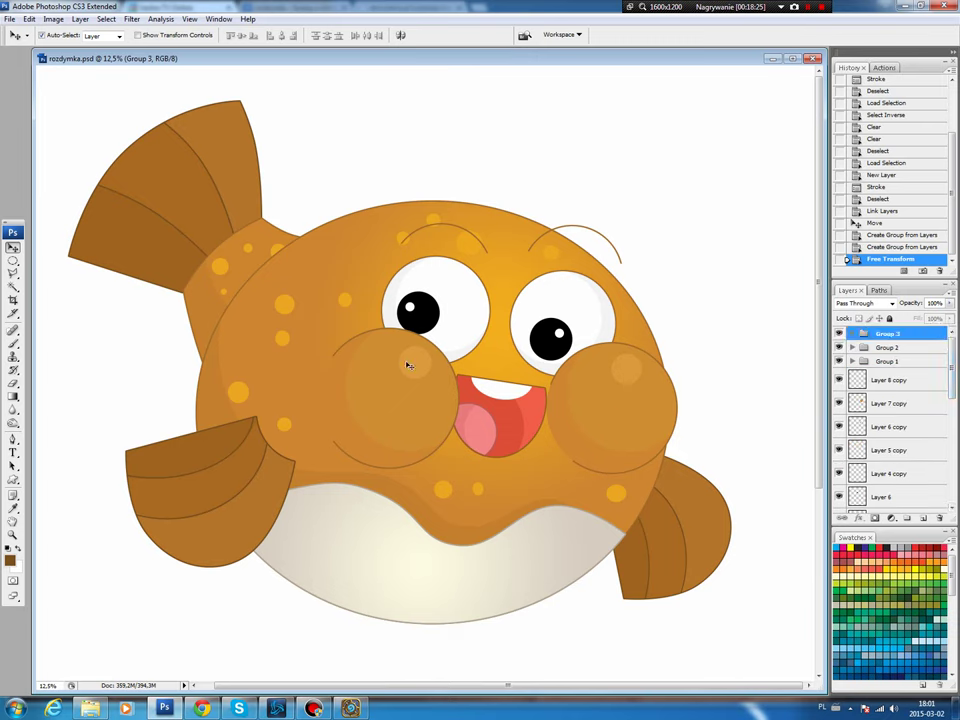
- Draw a closed triangular pen path for a spike on the body's top, right of the fin
{"action": "key", "text": "p"}
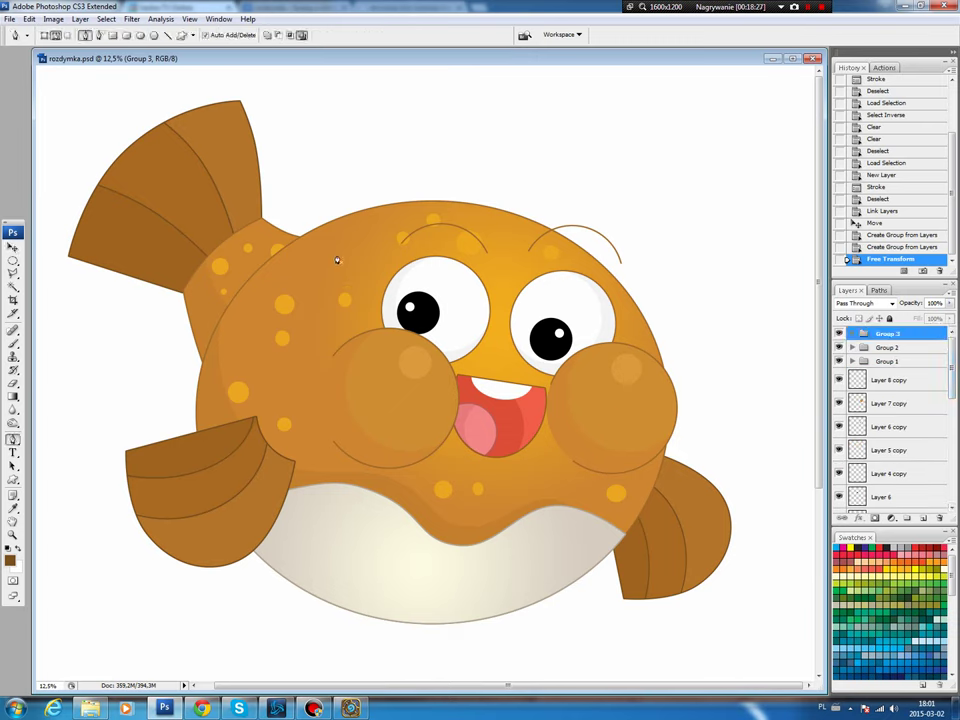
{"action": "left_click", "coordinate": [306, 232]}
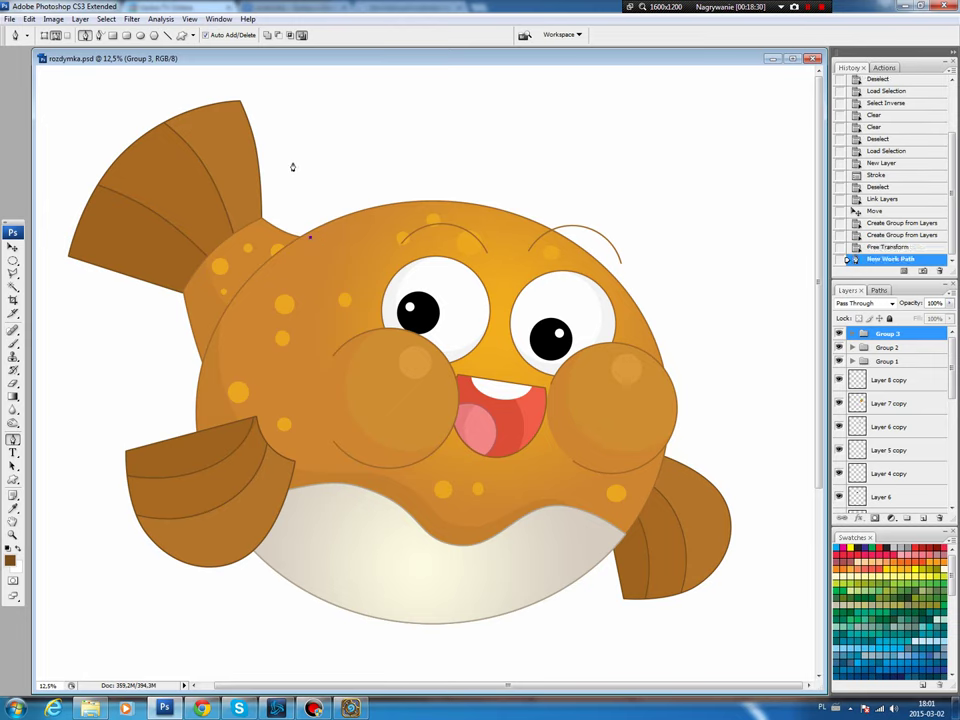
{"action": "left_click", "coordinate": [293, 163]}
{"action": "left_click", "coordinate": [360, 221]}
{"action": "left_click", "coordinate": [310, 237]}
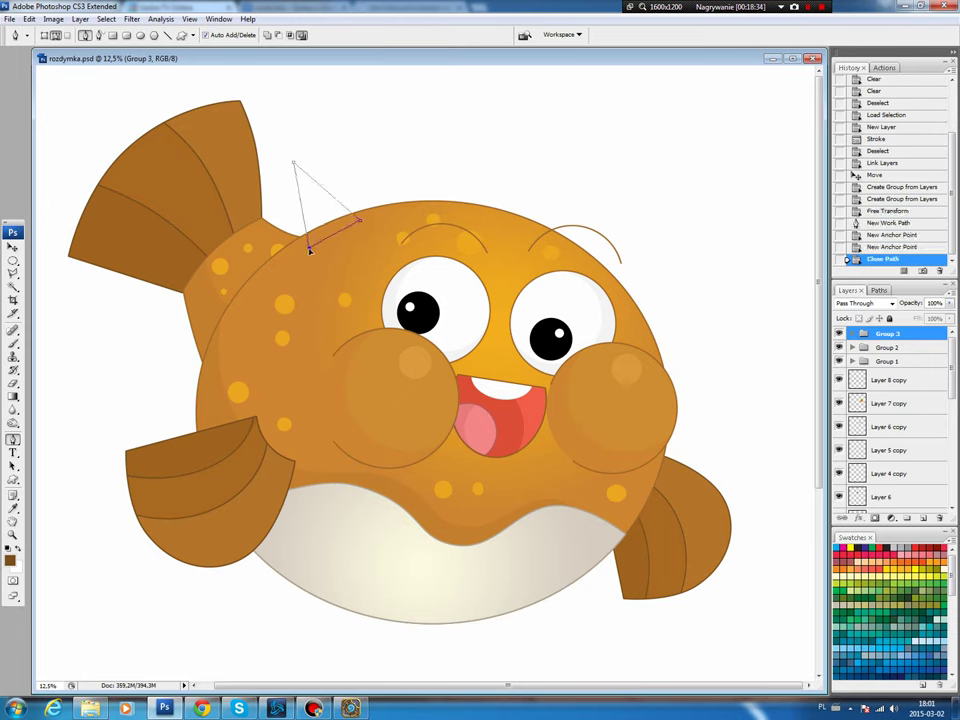
{"action": "left_click_drag", "start_coordinate": [360, 220], "coordinate": [374, 213]}
- Fill the spike selection with the body's orange on new Layer 32
{"action": "left_click", "coordinate": [878, 290]}
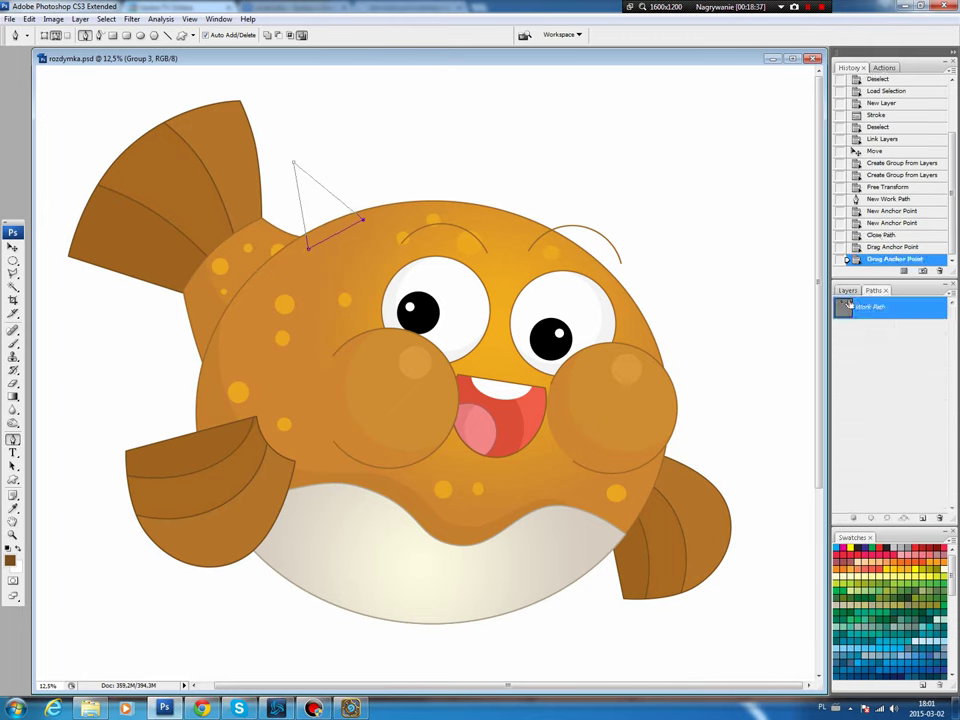
{"action": "left_click", "coordinate": [852, 306], "text": "ctrl"}
{"action": "left_click", "coordinate": [846, 290]}
{"action": "key", "text": "ctrl+shift+alt+n"}
{"action": "key", "text": "b"}
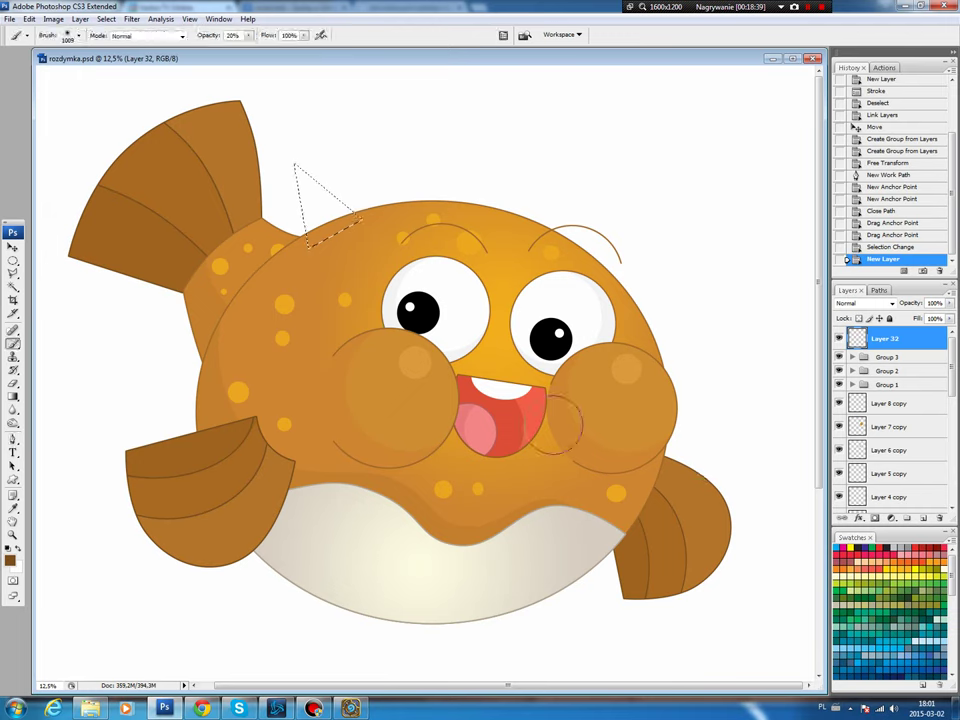
{"action": "left_click", "coordinate": [280, 260], "text": "alt"}
{"action": "key", "text": "alt+BackSpace"}
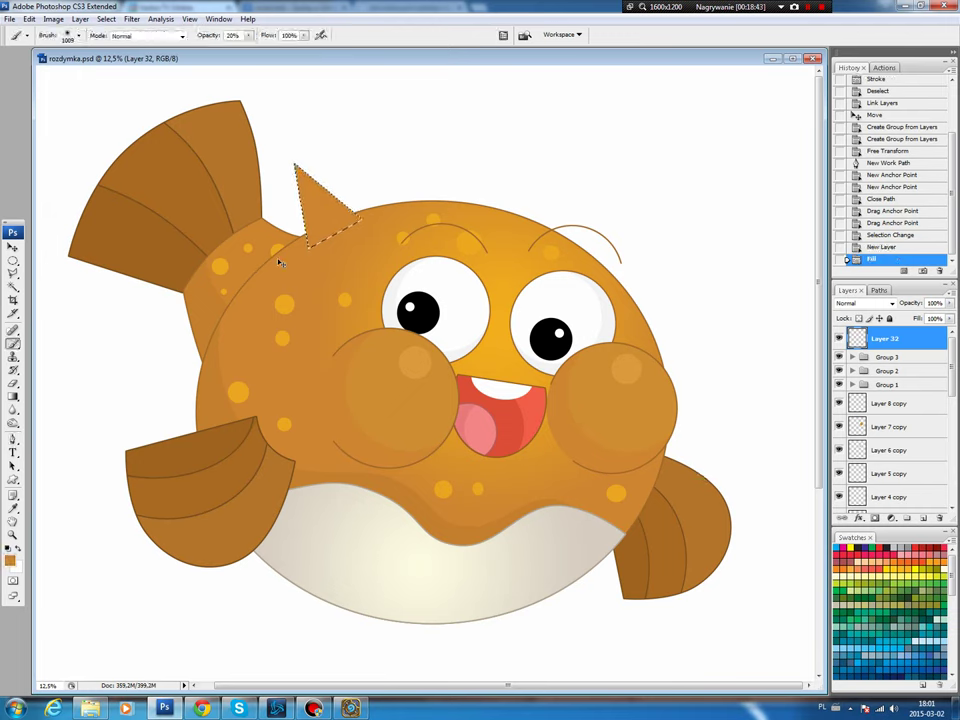
{"action": "key", "text": "ctrl+d"}
- Draw a closed pen path covering the spike's left half
{"action": "key", "text": "p"}
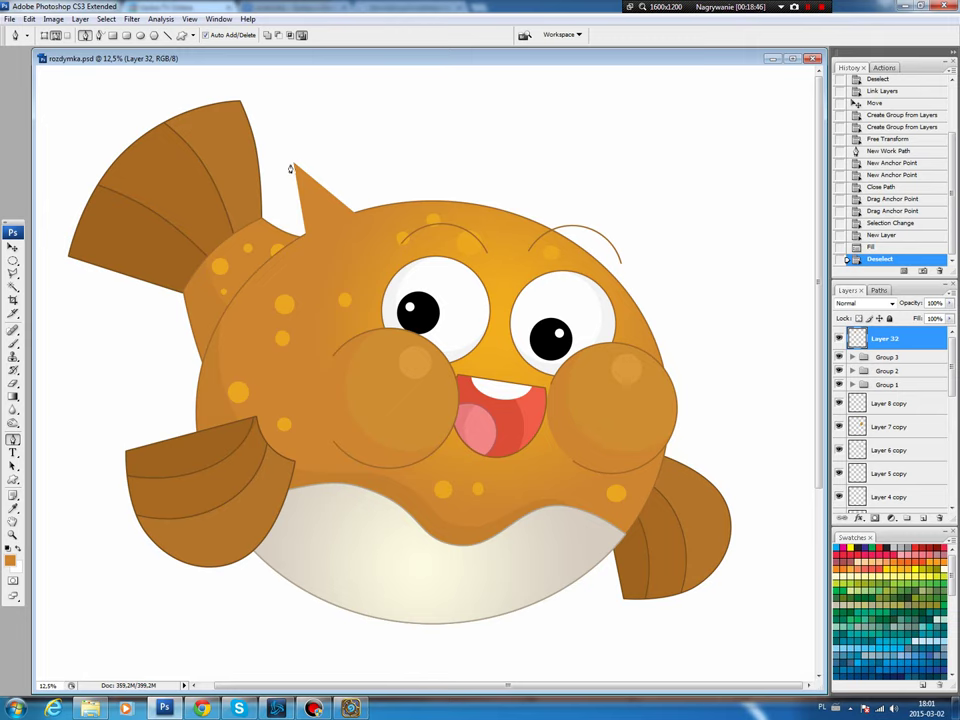
{"action": "left_click", "coordinate": [293, 165]}
{"action": "left_click", "coordinate": [343, 255]}
{"action": "left_click", "coordinate": [272, 280]}
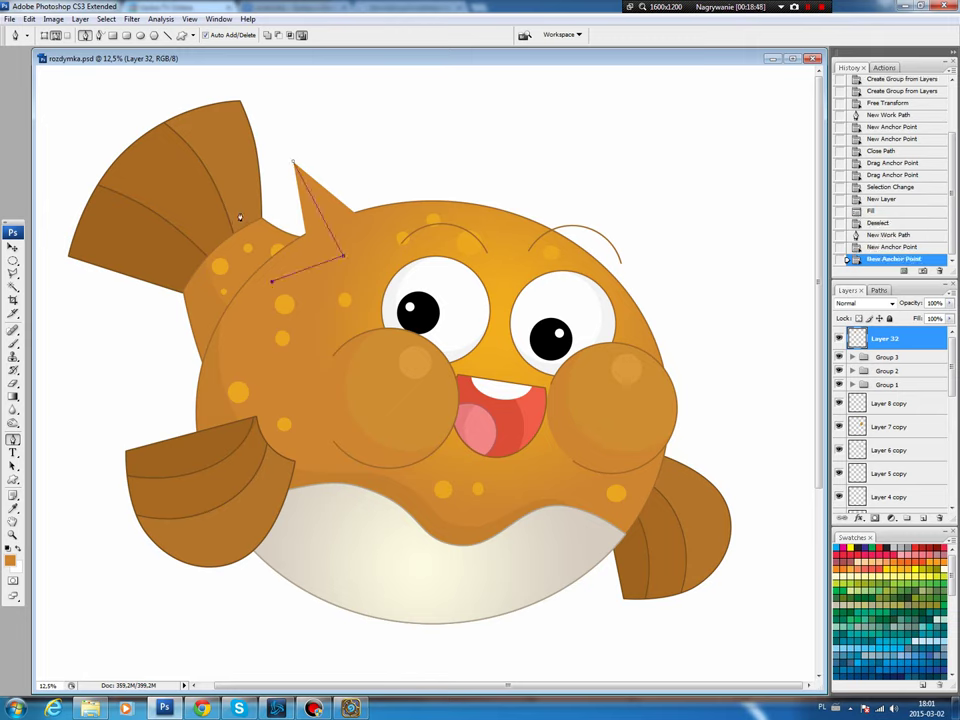
{"action": "left_click", "coordinate": [240, 213]}
{"action": "left_click", "coordinate": [291, 166]}
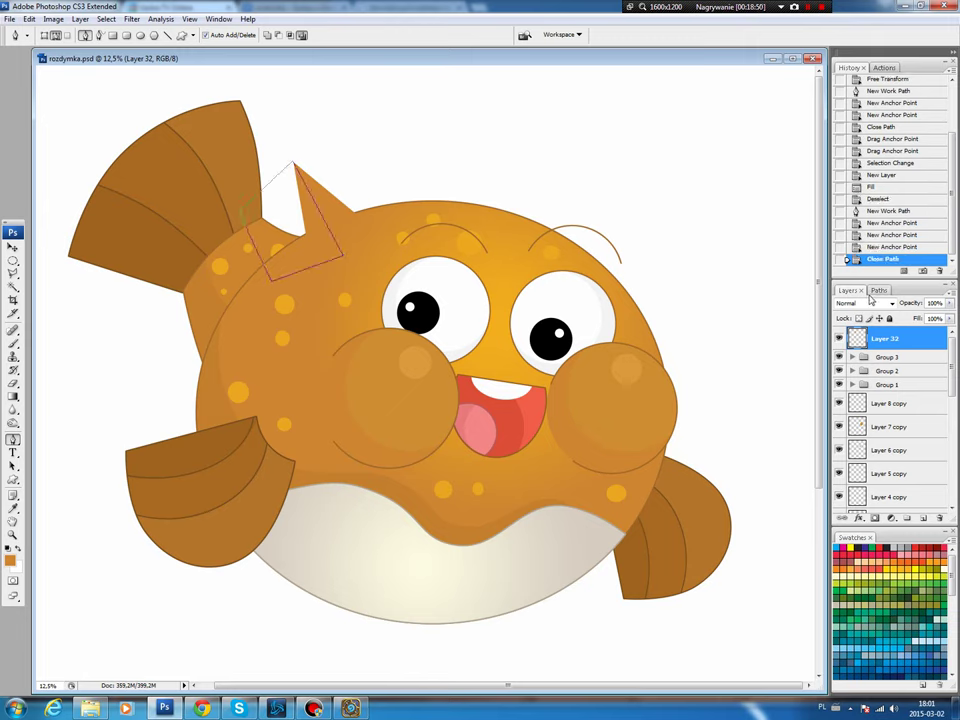
- Darken the selected left face by lowering Hue/Saturation lightness, then deselect
{"action": "left_click", "coordinate": [877, 290]}
{"action": "left_click", "coordinate": [842, 306], "text": "ctrl"}
{"action": "key", "text": "ctrl+u"}
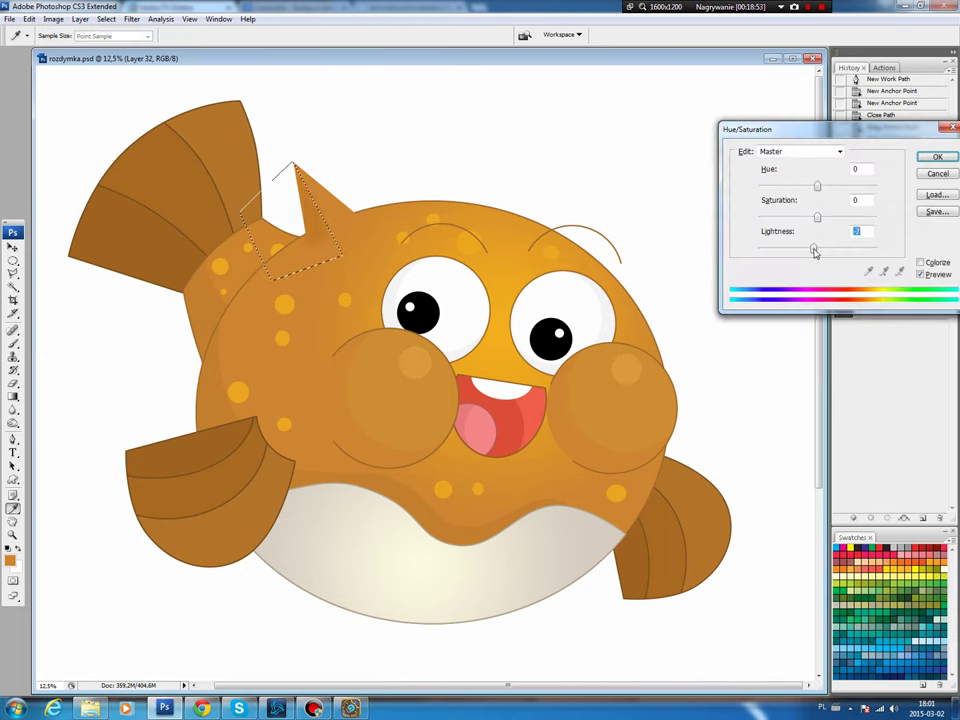
{"action": "left_click", "coordinate": [937, 157]}
{"action": "key", "text": "ctrl+d"}
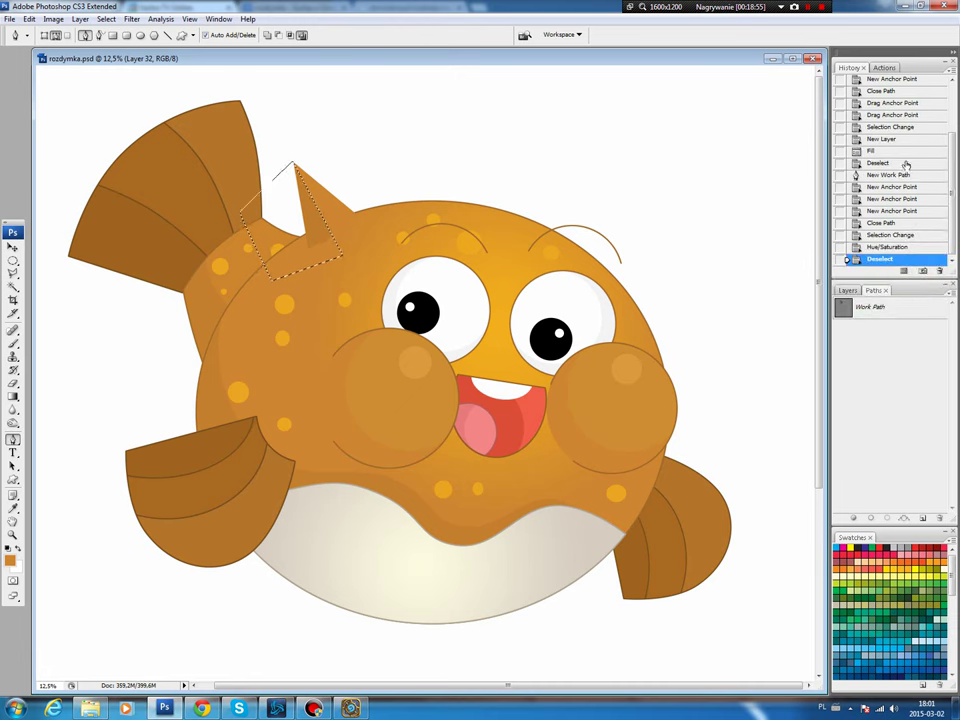
{"action": "key", "text": "b"}
{"action": "key", "text": "F7"}
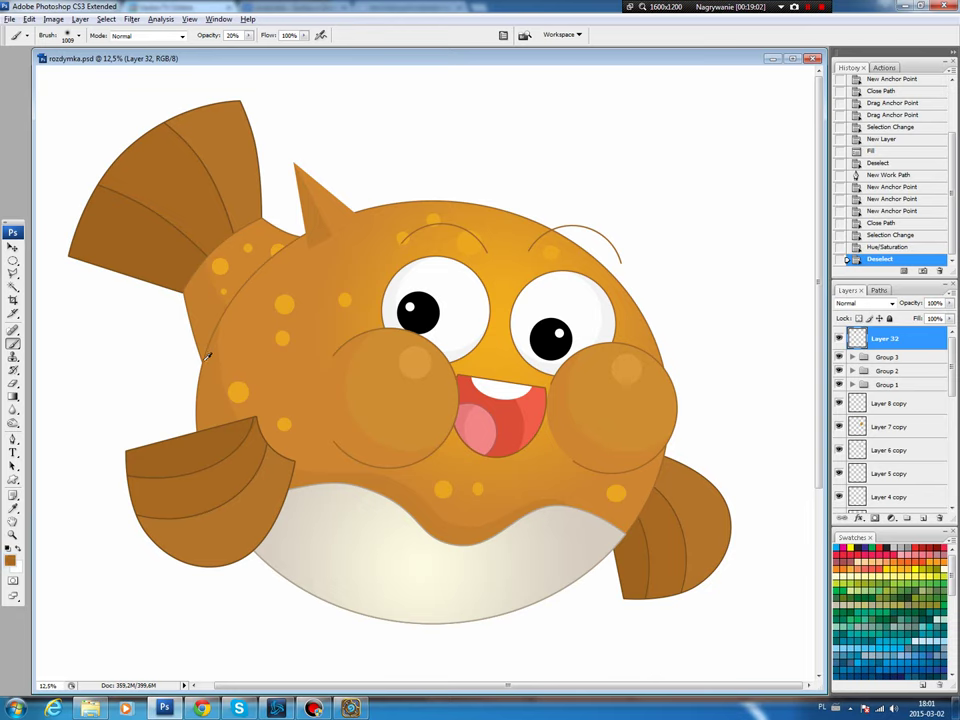
- Stroke a thin brown outline around the spike on a new layer
{"action": "left_click", "coordinate": [30, 19]}
{"action": "left_click", "coordinate": [28, 20]}
{"action": "left_click", "coordinate": [858, 340], "text": "ctrl"}
{"action": "left_click", "coordinate": [923, 518]}
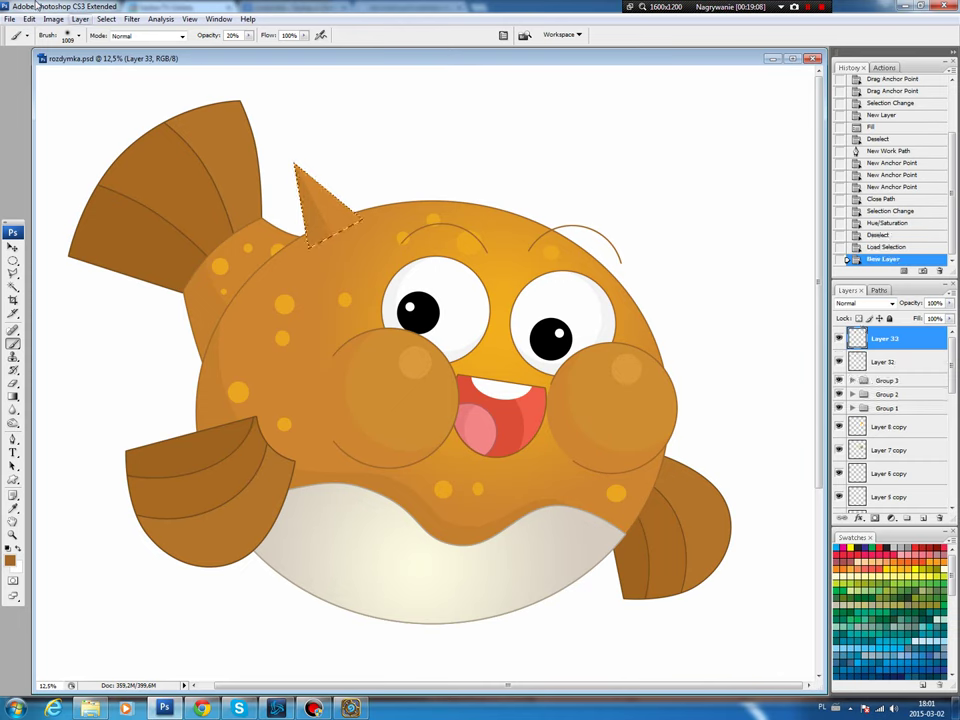
{"action": "left_click", "coordinate": [30, 19]}
{"action": "left_click", "coordinate": [42, 201]}
{"action": "key", "text": "Return"}
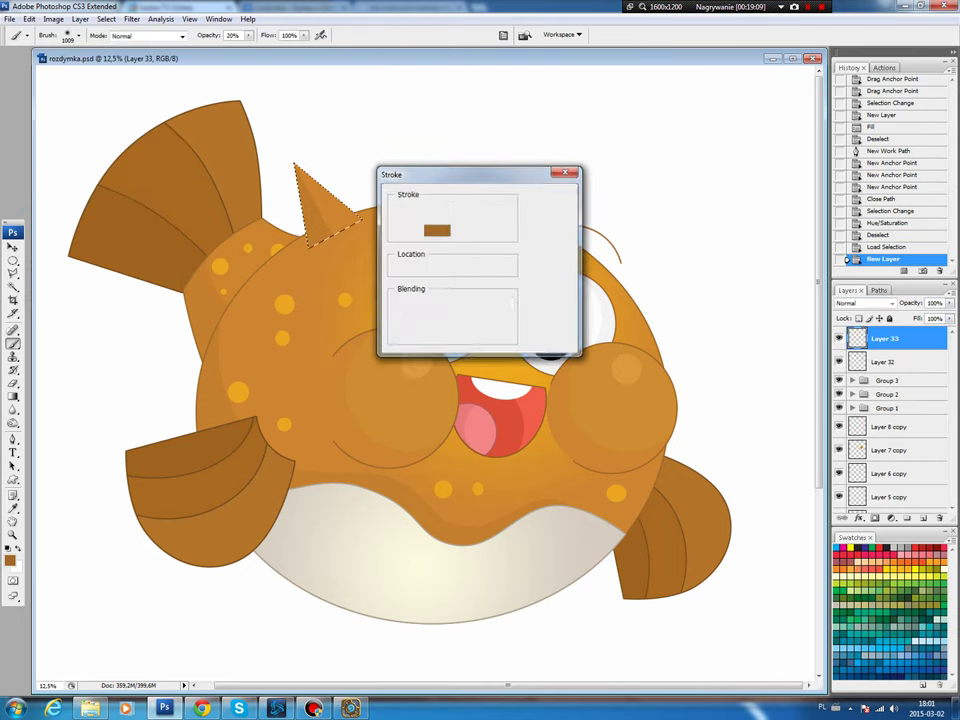
{"action": "key", "text": "ctrl+d"}
- Erase the outline along the spike's base using a polygonal lasso selection
{"action": "key", "text": "l"}
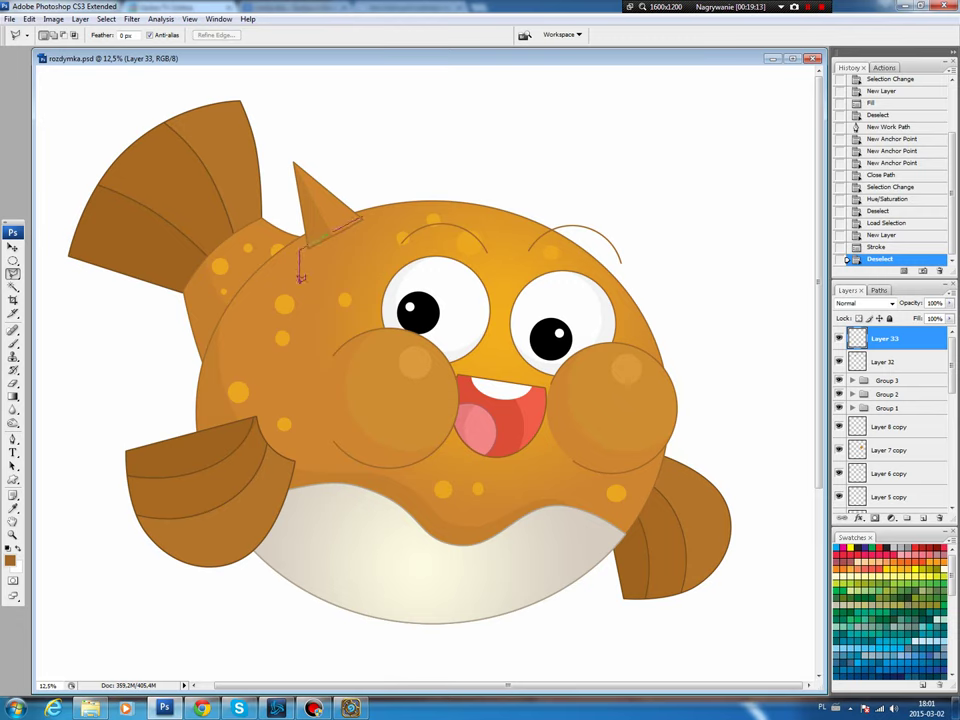
{"action": "left_click", "coordinate": [300, 278]}
{"action": "left_click", "coordinate": [395, 240]}
{"action": "left_click", "coordinate": [362, 207]}
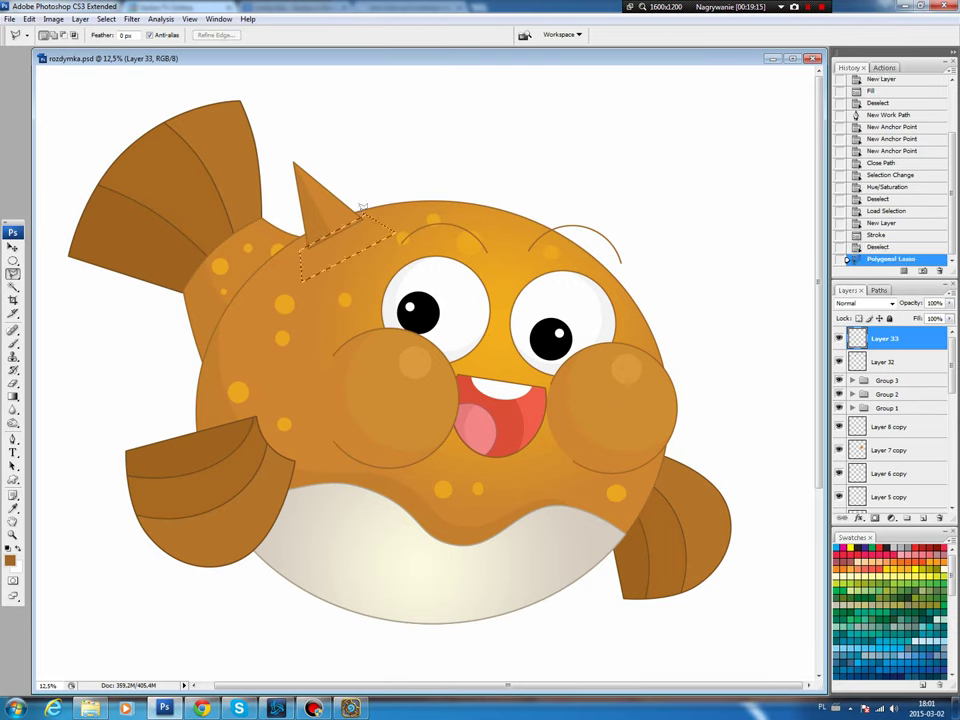
{"action": "key", "text": "Delete"}
{"action": "key", "text": "ctrl+d"}
{"action": "key", "text": "v"}
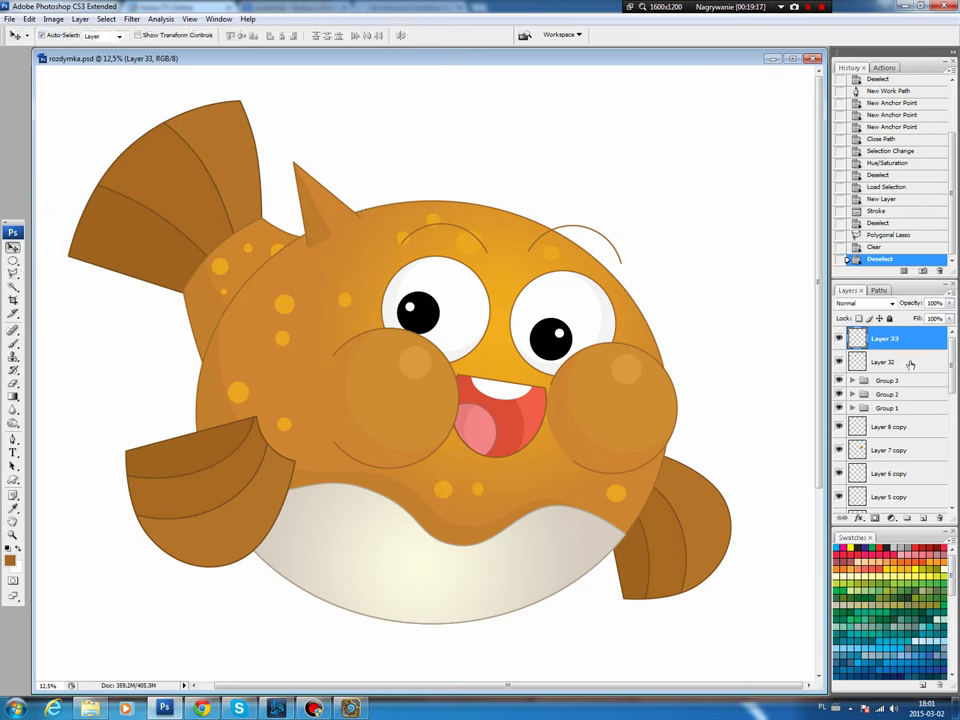
- Merge Layers 32 and 33 into a single spike layer
{"action": "left_click", "coordinate": [910, 364], "text": "shift"}
{"action": "left_click", "coordinate": [841, 518]}
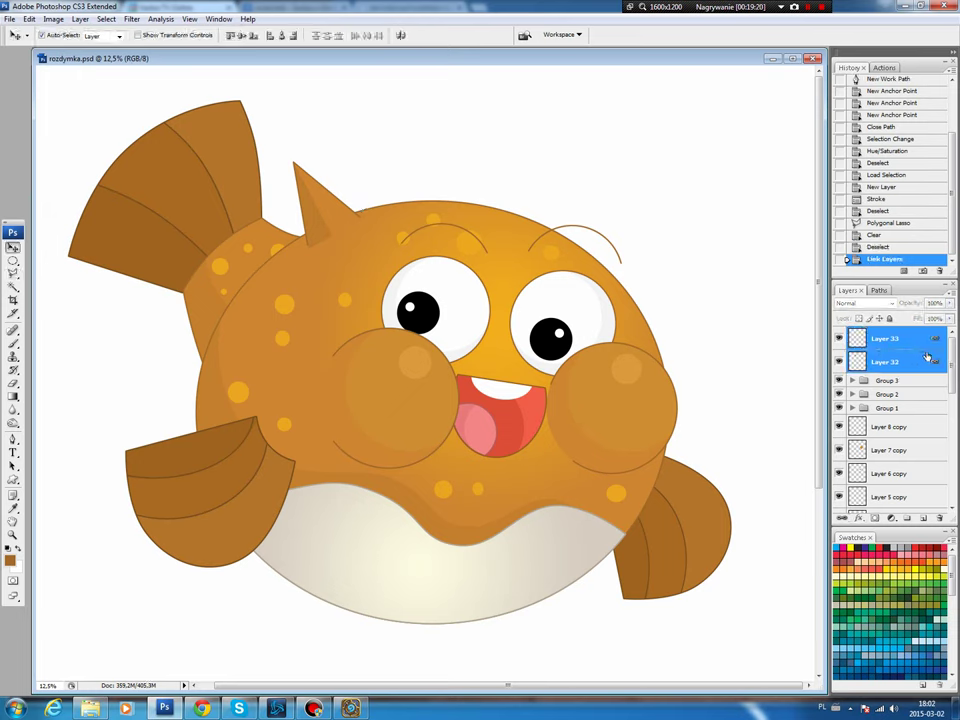
{"action": "right_click", "coordinate": [927, 357]}
{"action": "left_click", "coordinate": [878, 645]}
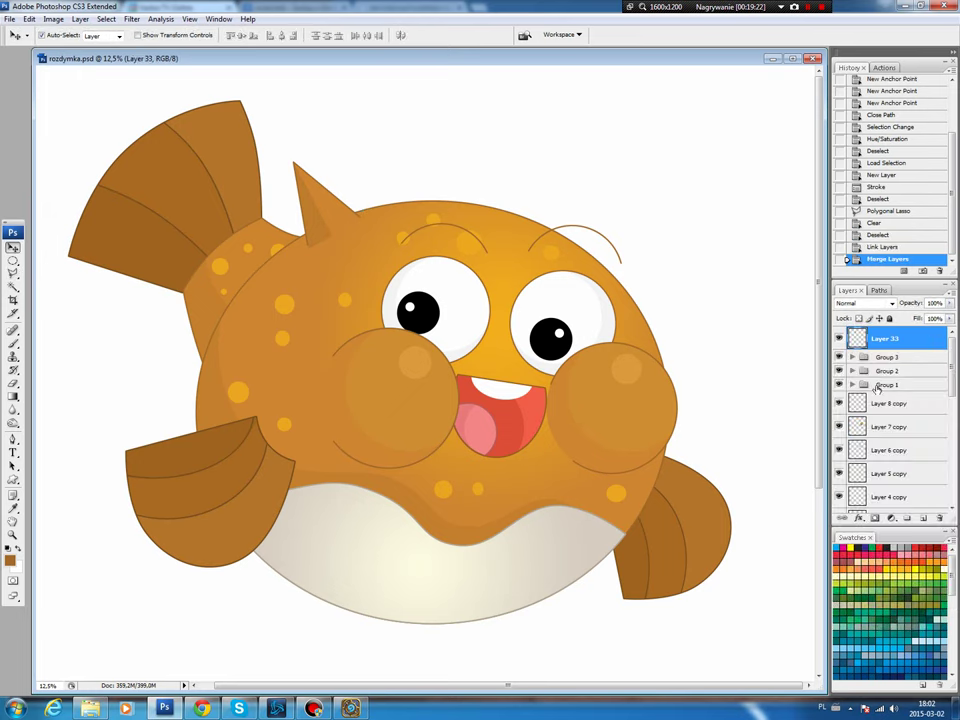
- Duplicate the spike and rotate the copy to point outward on the body's left side
{"action": "left_click_drag", "start_coordinate": [900, 338], "coordinate": [923, 518]}
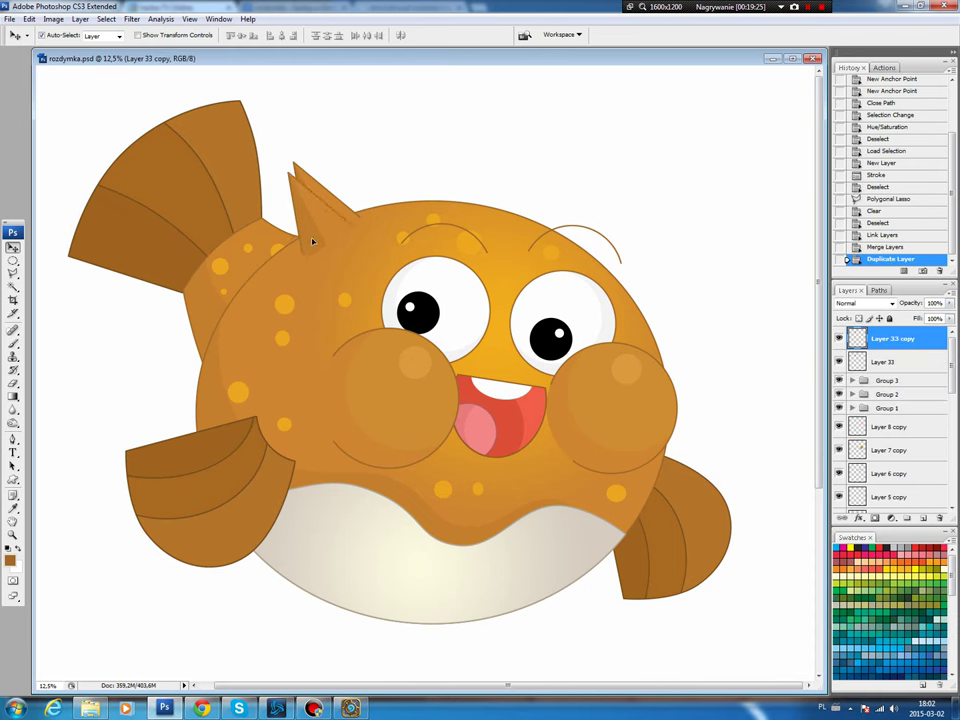
{"action": "left_click_drag", "start_coordinate": [312, 241], "coordinate": [238, 336]}
{"action": "key", "text": "ctrl+t"}
{"action": "left_click_drag", "start_coordinate": [285, 300], "coordinate": [291, 234]}
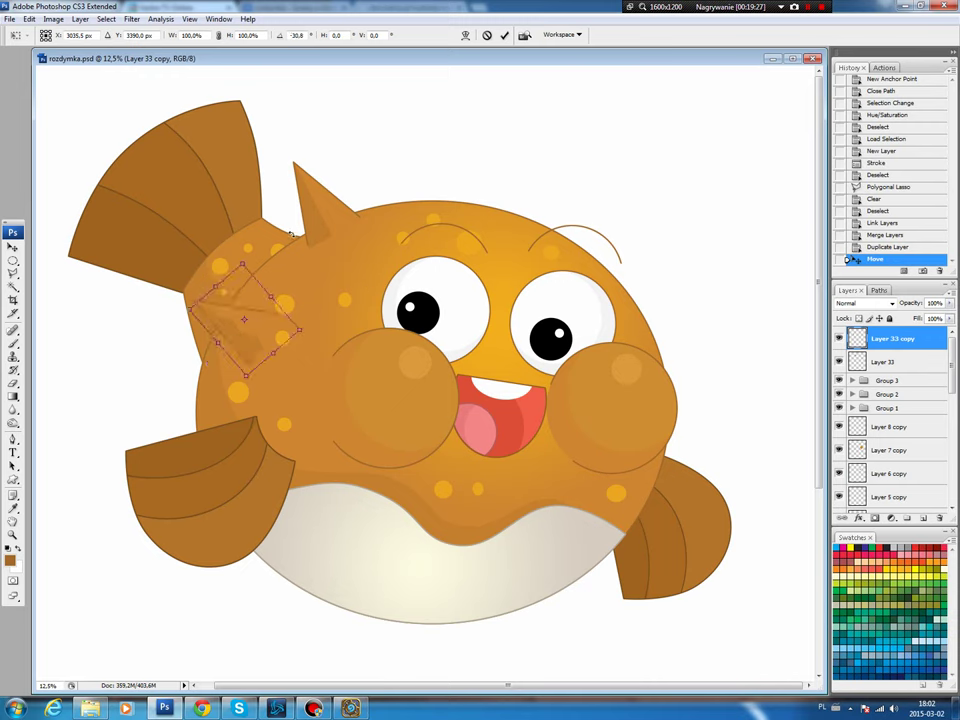
{"action": "key", "text": "Return"}
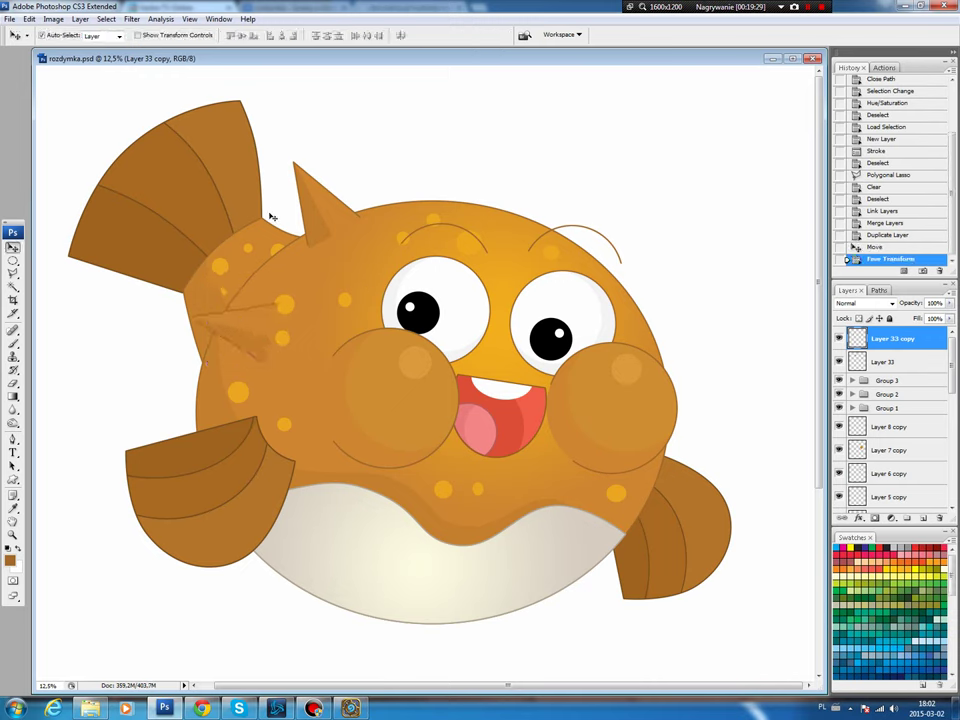
{"action": "mouse_move", "coordinate": [244, 332]}
{"action": "left_mouse_down"}
{"action": "mouse_move", "coordinate": [232, 341]}
{"action": "mouse_move", "coordinate": [229, 331]}
{"action": "left_mouse_up"}
- Add a second spike copy, rotated about 32°, near the left eye
{"action": "left_click_drag", "start_coordinate": [893, 338], "coordinate": [923, 518]}
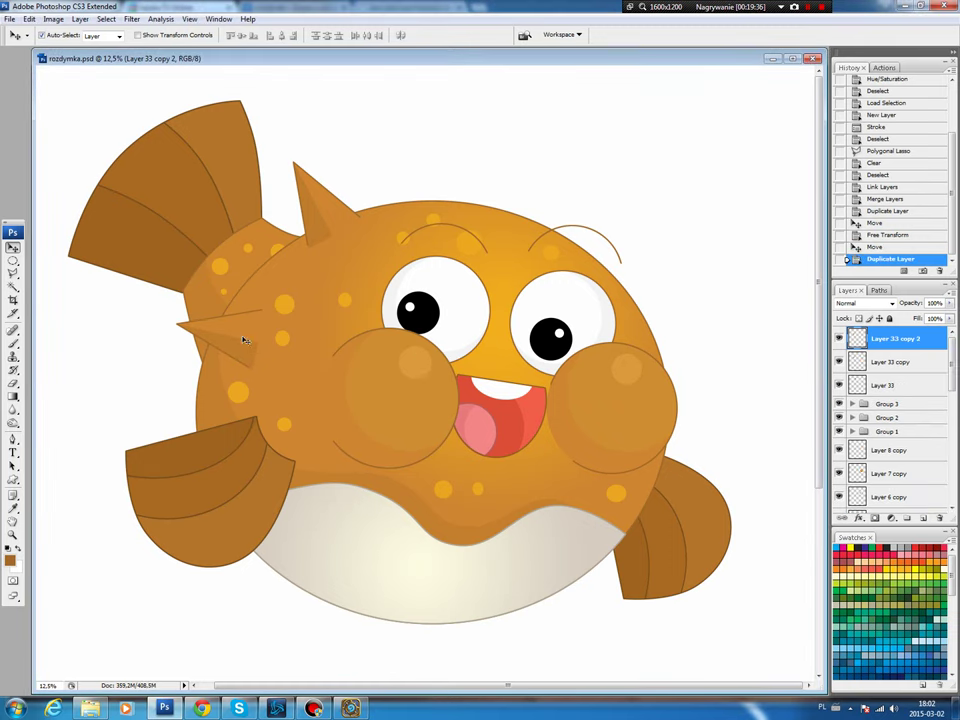
{"action": "left_click_drag", "start_coordinate": [238, 340], "coordinate": [359, 285]}
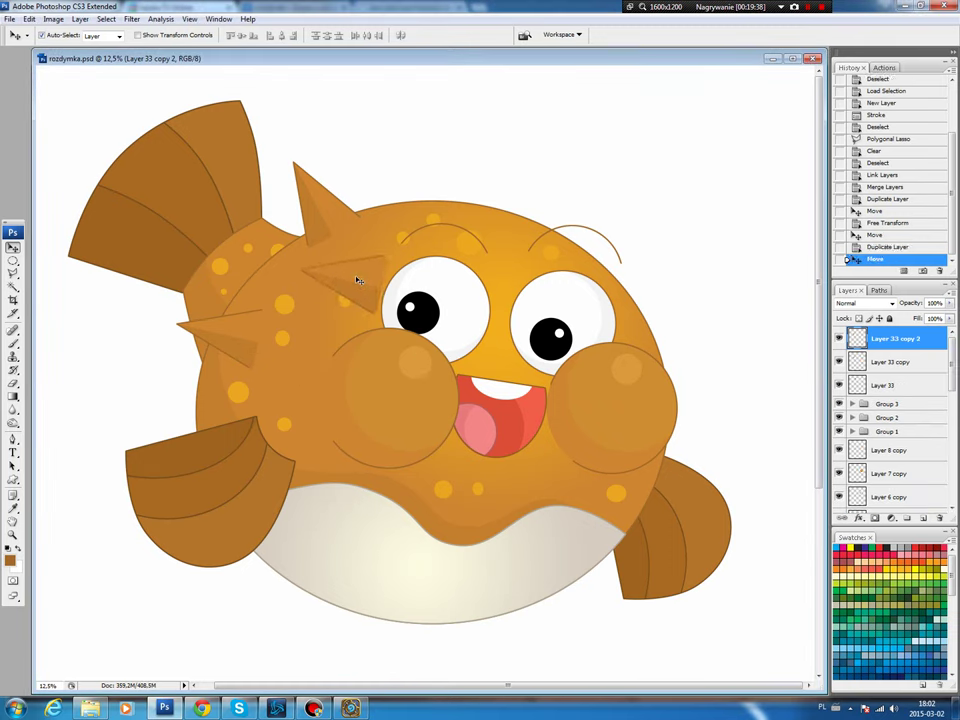
{"action": "key", "text": "ctrl+t"}
{"action": "left_click_drag", "start_coordinate": [434, 152], "coordinate": [405, 235]}
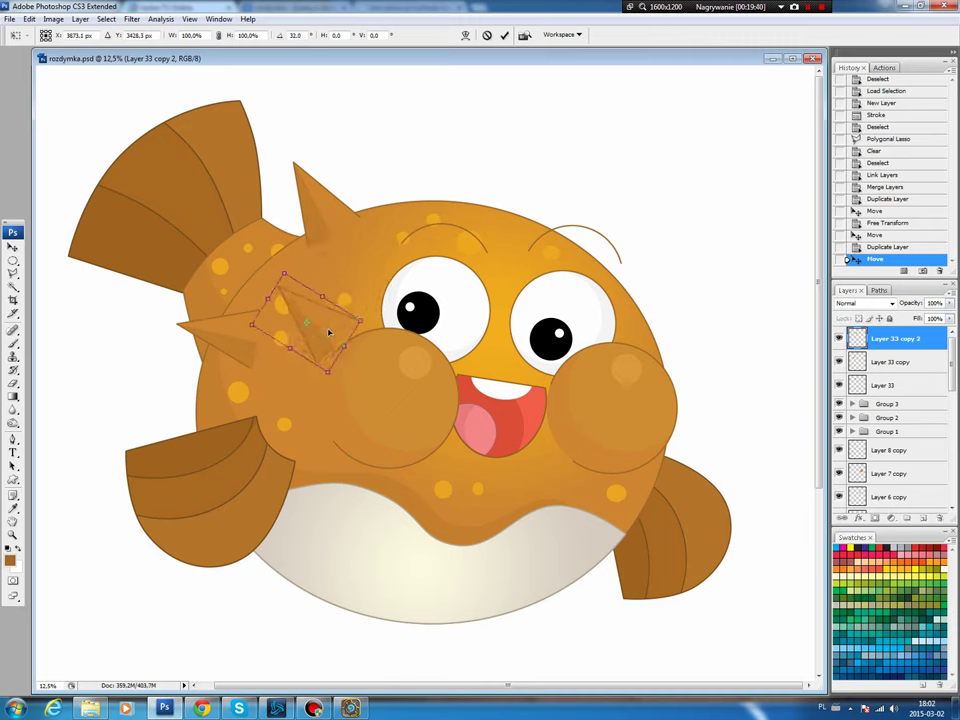
{"action": "left_click_drag", "start_coordinate": [368, 289], "coordinate": [337, 339]}
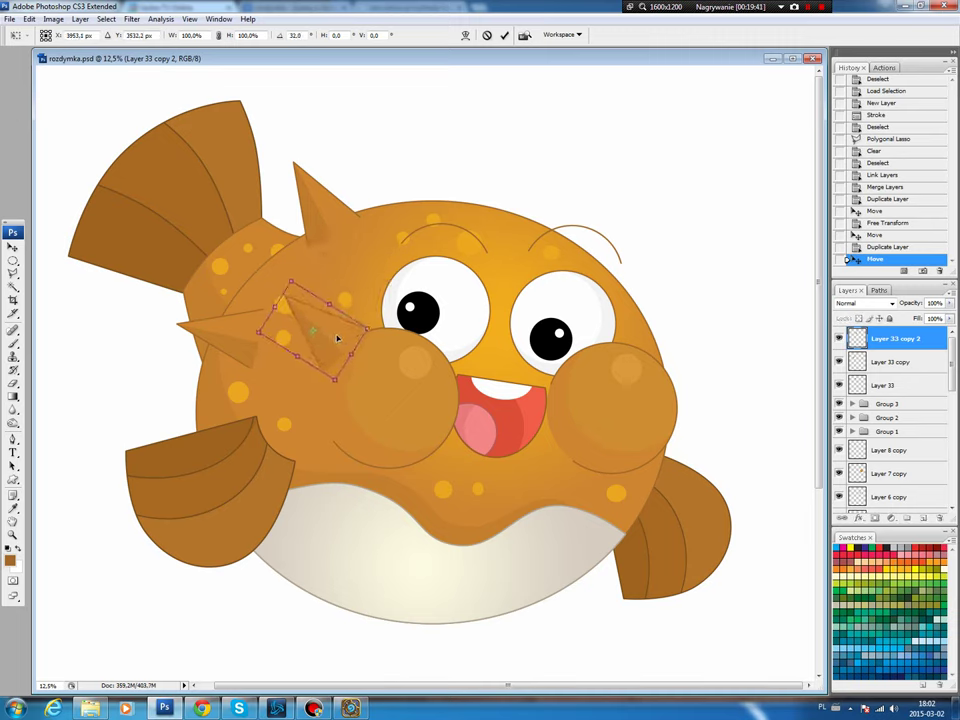
{"action": "key", "text": "Return"}
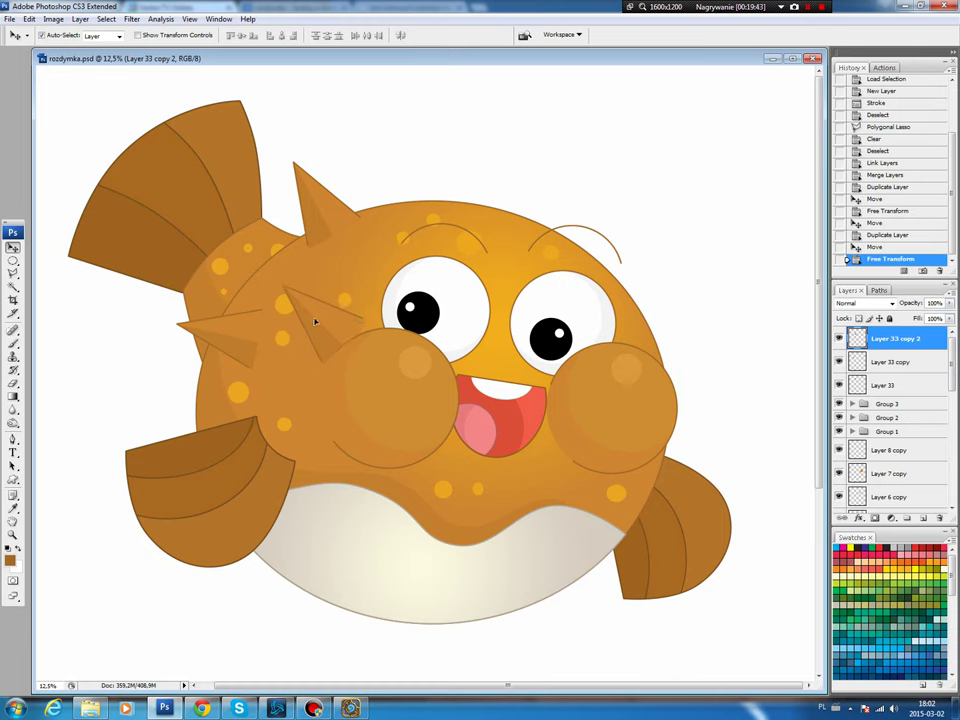
{"action": "mouse_move", "coordinate": [221, 346]}
{"action": "left_mouse_down"}
{"action": "mouse_move", "coordinate": [214, 354]}
{"action": "mouse_move", "coordinate": [213, 339]}
{"action": "left_mouse_up"}
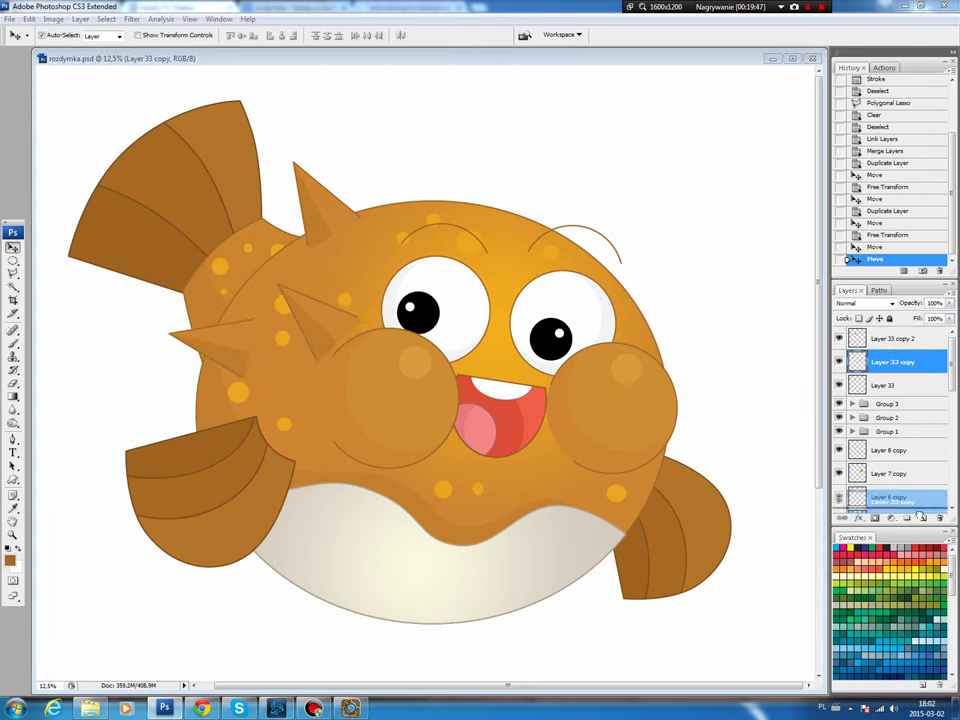
- Add an upright spike copy on top of the head, plus another toward the upper right
{"action": "left_click_drag", "start_coordinate": [852, 360], "coordinate": [923, 518]}
{"action": "left_click_drag", "start_coordinate": [212, 347], "coordinate": [489, 204]}
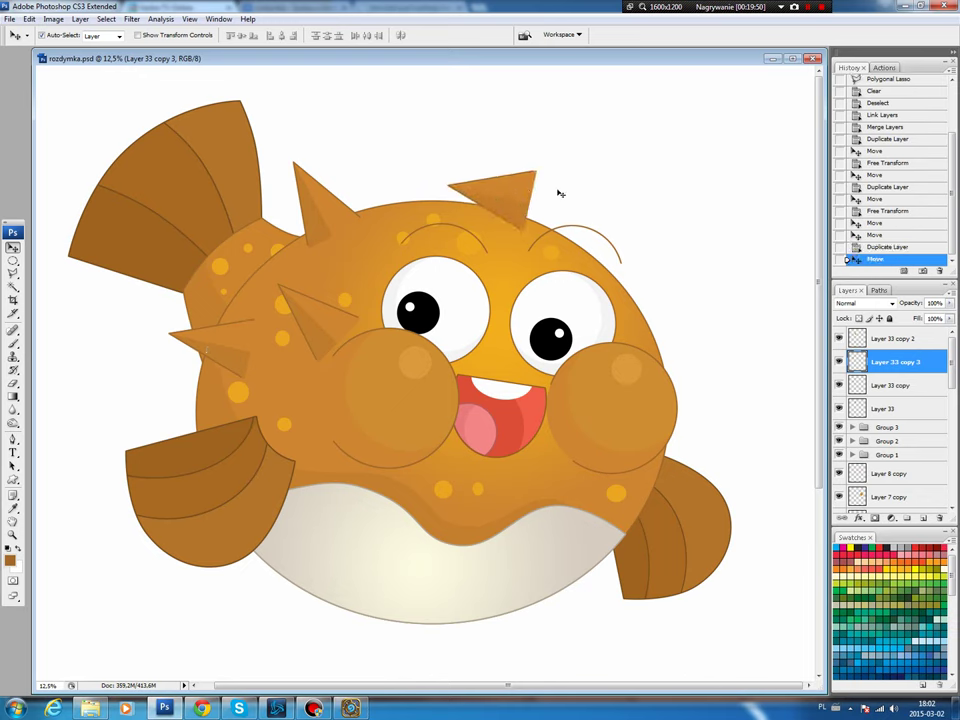
{"action": "key", "text": "ctrl+t"}
{"action": "mouse_move", "coordinate": [557, 193]}
{"action": "left_mouse_down"}
{"action": "mouse_move", "coordinate": [521, 297]}
{"action": "mouse_move", "coordinate": [516, 211]}
{"action": "left_mouse_up"}
{"action": "key", "text": "Return"}
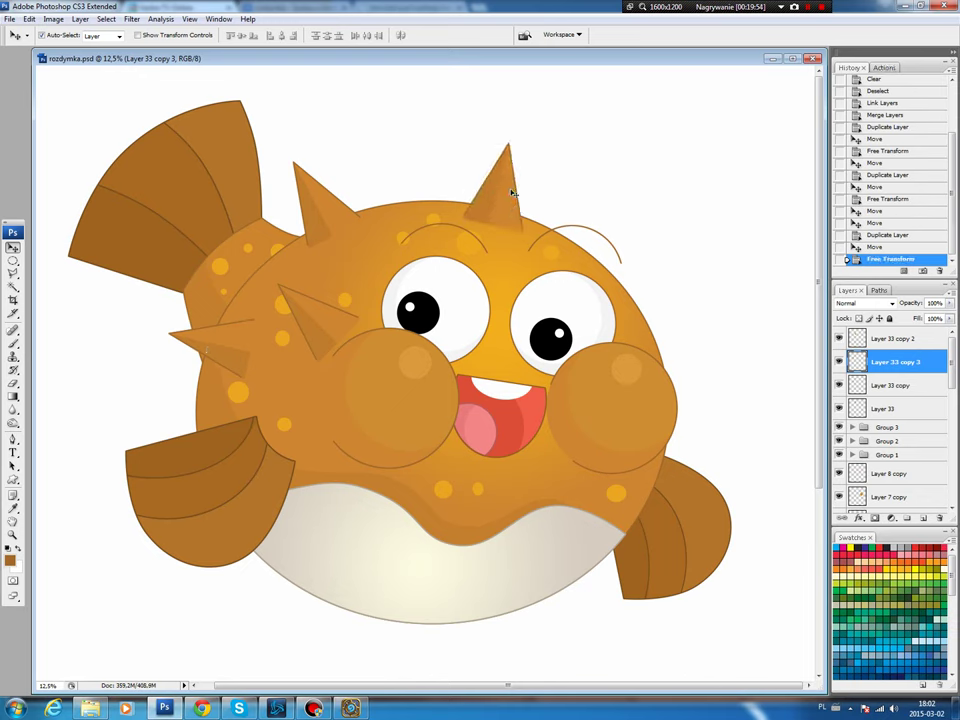
{"action": "left_click_drag", "start_coordinate": [484, 199], "coordinate": [491, 202]}
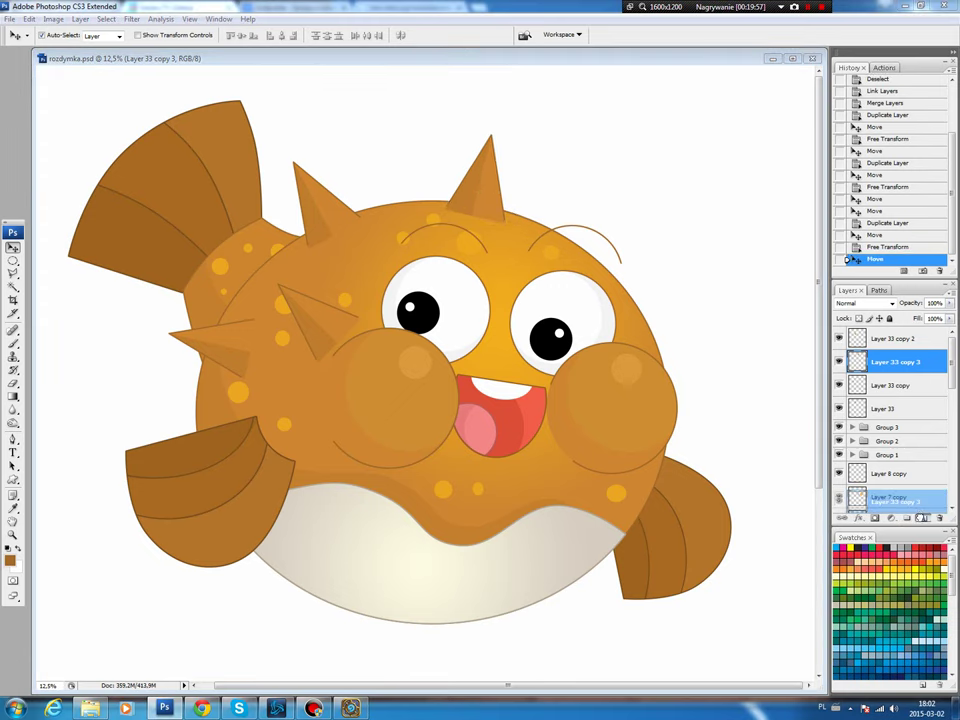
{"action": "left_click_drag", "start_coordinate": [903, 366], "coordinate": [923, 518]}
{"action": "left_click_drag", "start_coordinate": [494, 213], "coordinate": [616, 273]}
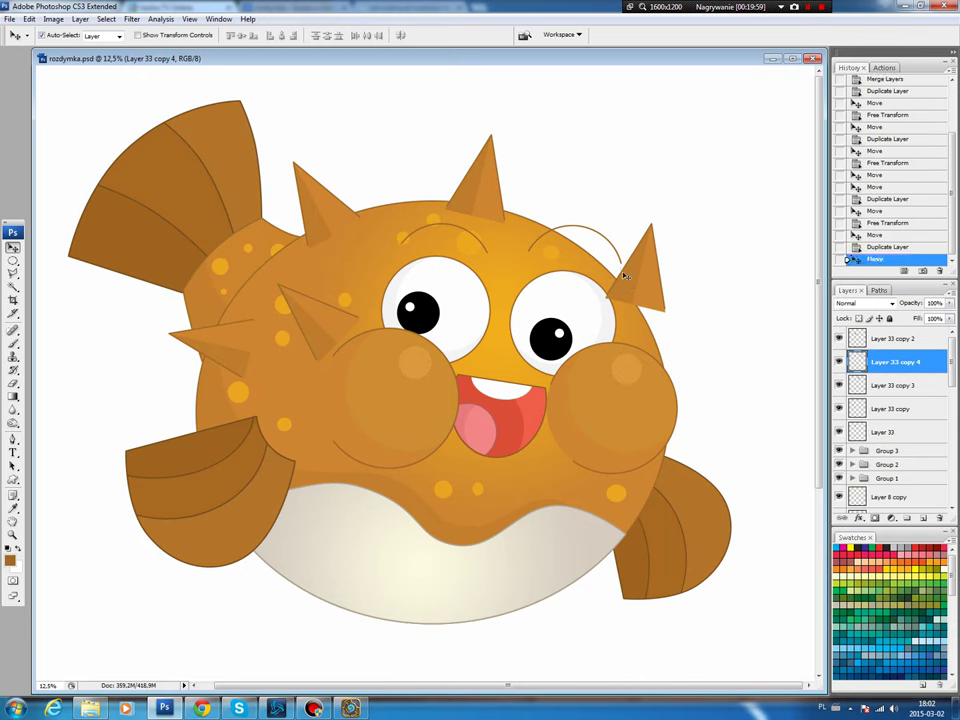
- Rotate the upper-right spike about 33.8° and flip it vertically
{"action": "key", "text": "ctrl+t"}
{"action": "left_click_drag", "start_coordinate": [700, 193], "coordinate": [714, 247]}
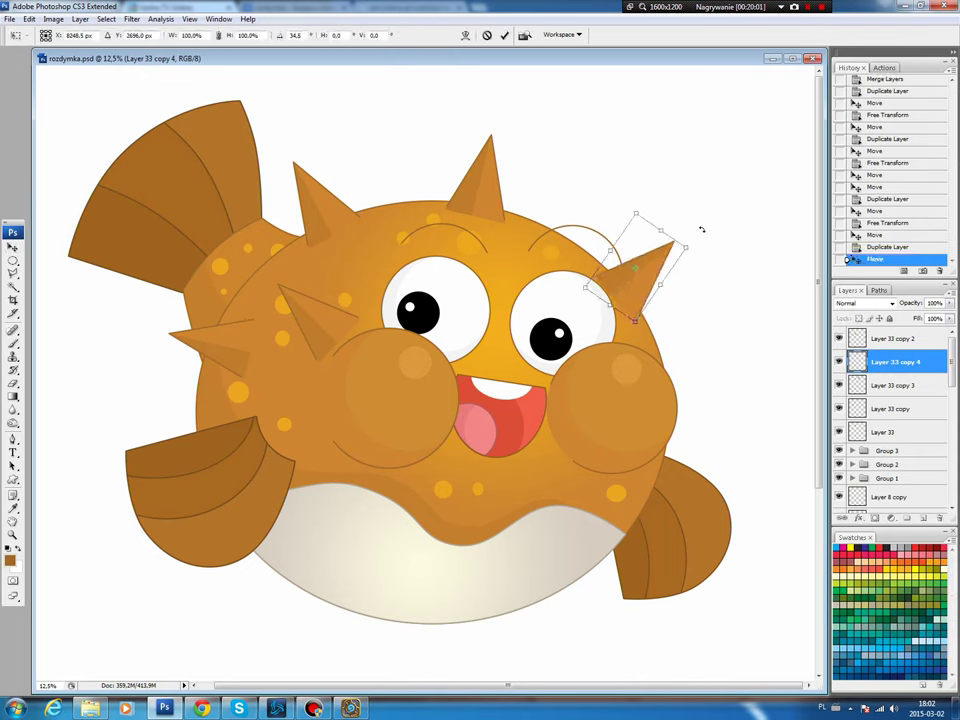
{"action": "key", "text": "Return"}
{"action": "left_click", "coordinate": [29, 19]}
{"action": "mouse_move", "coordinate": [48, 230]}
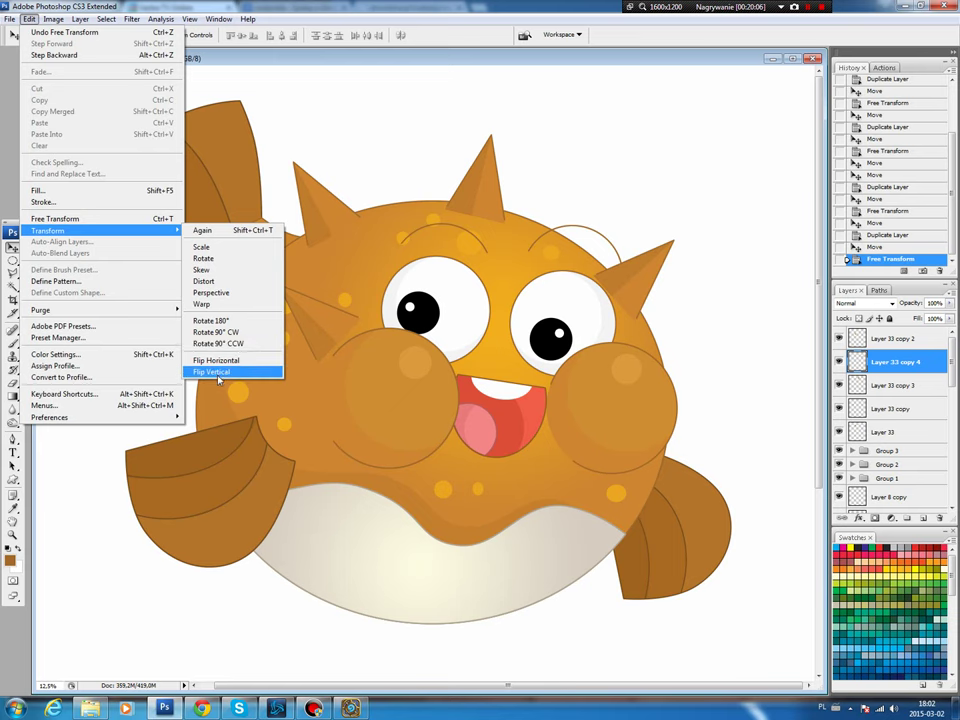
{"action": "left_click", "coordinate": [212, 371]}
- Turn the flipped spike outward, then place another copy beside the lower-right fin
{"action": "key", "text": "ctrl+t"}
{"action": "left_click_drag", "start_coordinate": [689, 230], "coordinate": [578, 197]}
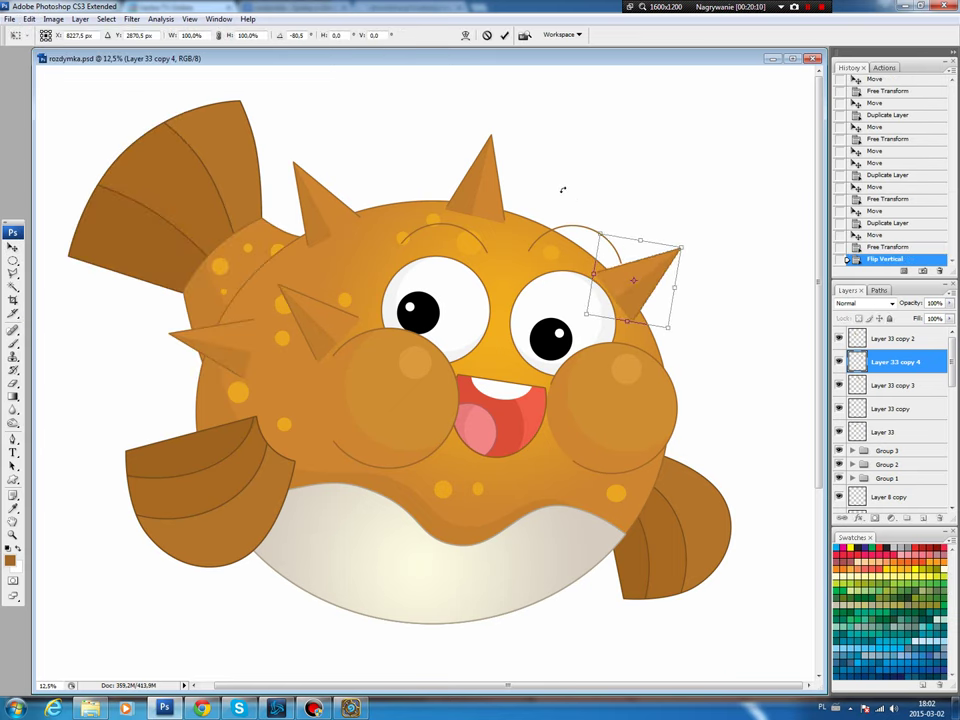
{"action": "key", "text": "Return"}
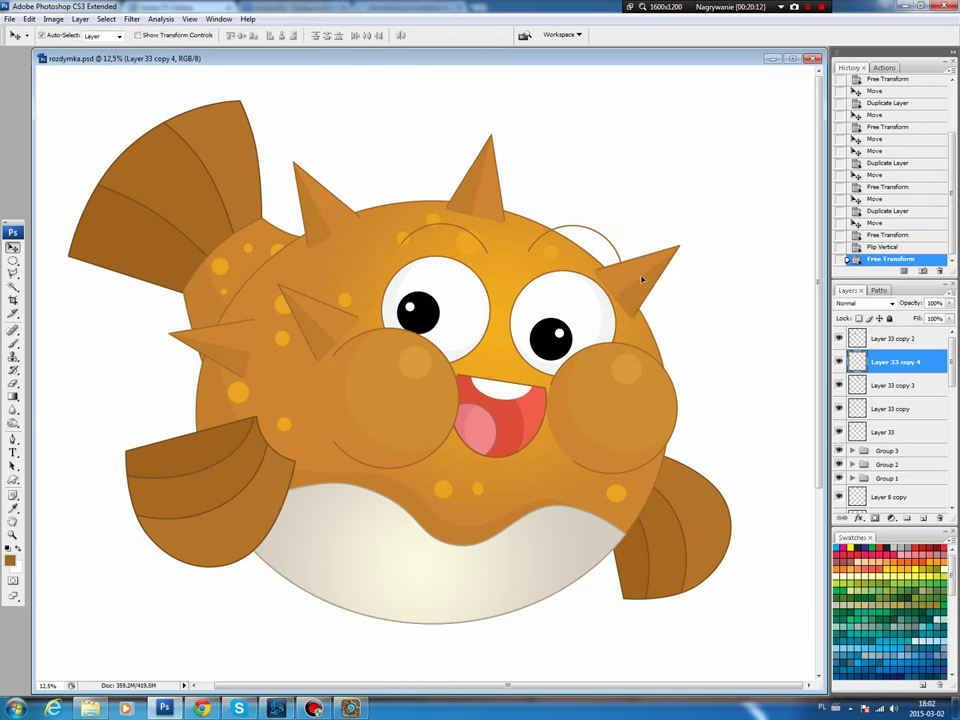
{"action": "mouse_move", "coordinate": [643, 275]}
{"action": "left_mouse_down"}
{"action": "mouse_move", "coordinate": [644, 283]}
{"action": "mouse_move", "coordinate": [643, 273]}
{"action": "left_mouse_up"}
{"action": "left_click_drag", "start_coordinate": [895, 361], "coordinate": [923, 518]}
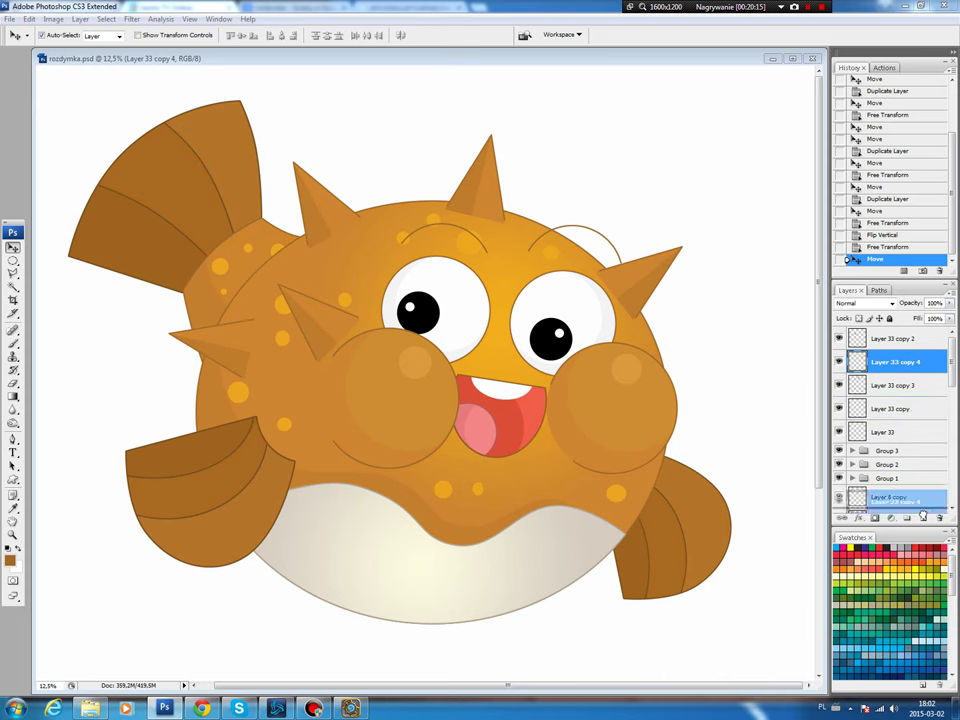
{"action": "left_click_drag", "start_coordinate": [645, 275], "coordinate": [632, 497]}
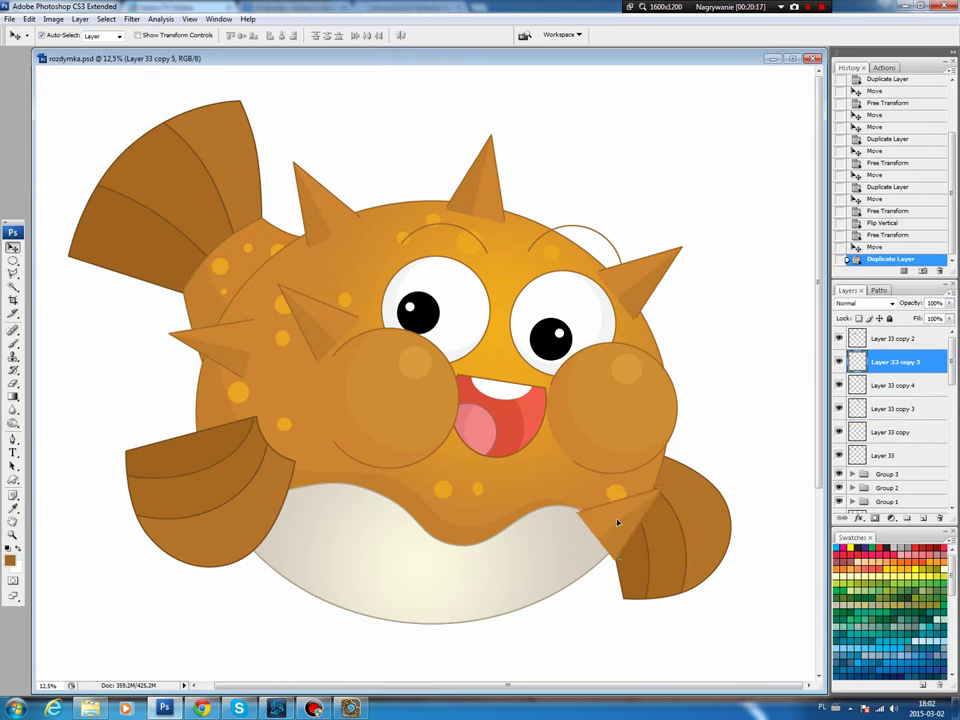
- Rotate the lower spike copy about 56° and shift it into the lower-right body edge
{"action": "key", "text": "ctrl+t"}
{"action": "left_click_drag", "start_coordinate": [608, 437], "coordinate": [715, 484]}
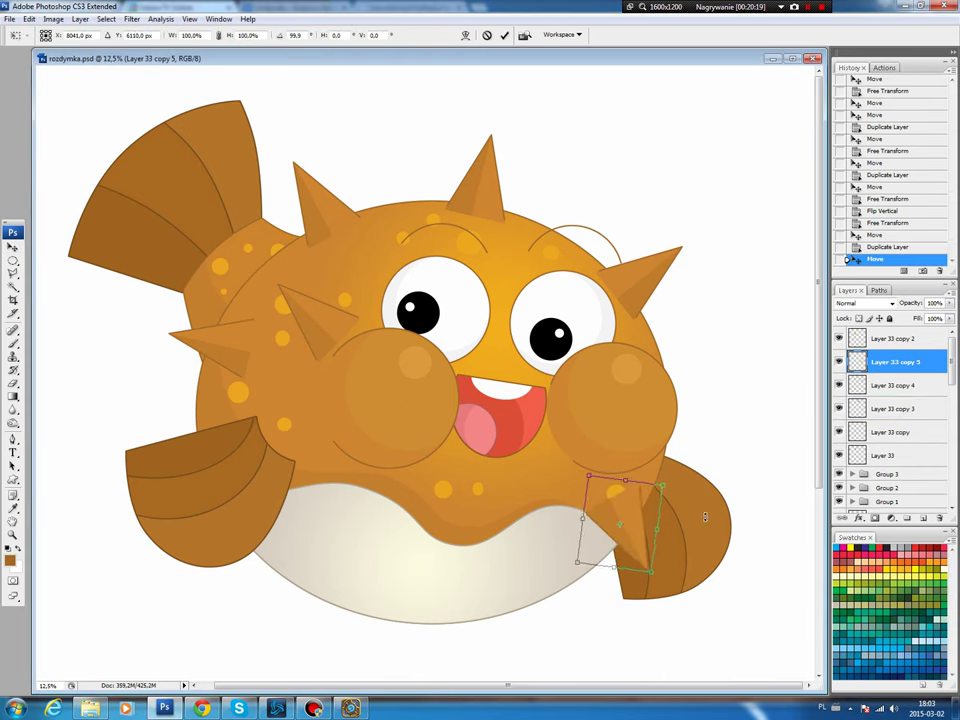
{"action": "key", "text": "Return"}
{"action": "mouse_move", "coordinate": [627, 510]}
{"action": "left_mouse_down"}
{"action": "mouse_move", "coordinate": [636, 519]}
{"action": "mouse_move", "coordinate": [538, 521]}
{"action": "left_mouse_up"}
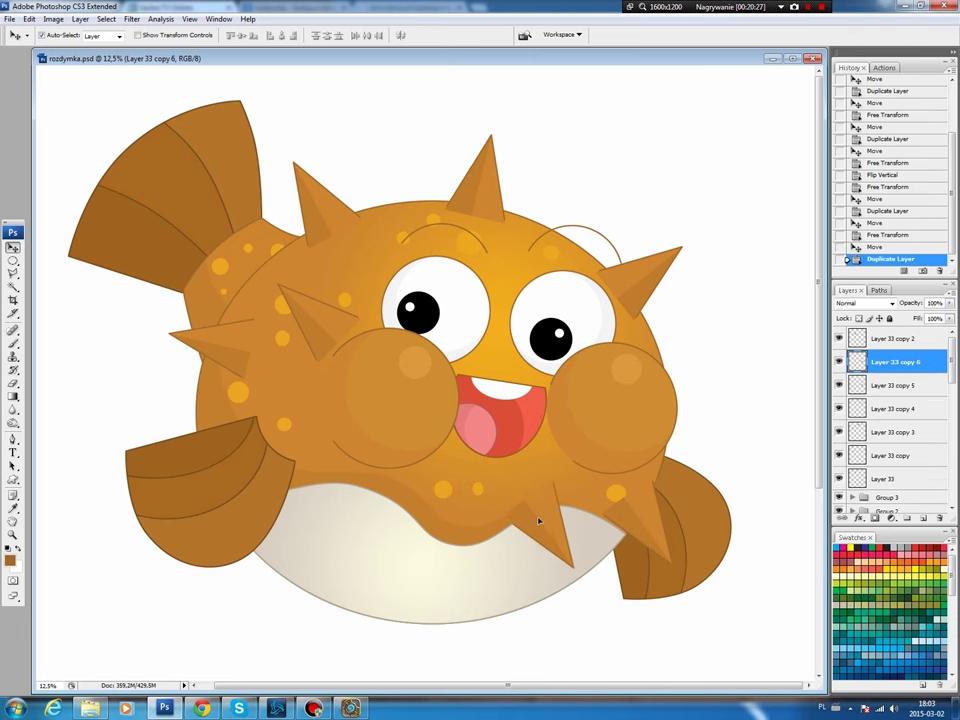
- Transform a spike copy and fit it under the mouth
{"action": "key", "text": "ctrl+t"}
{"action": "left_click_drag", "start_coordinate": [555, 400], "coordinate": [585, 407]}
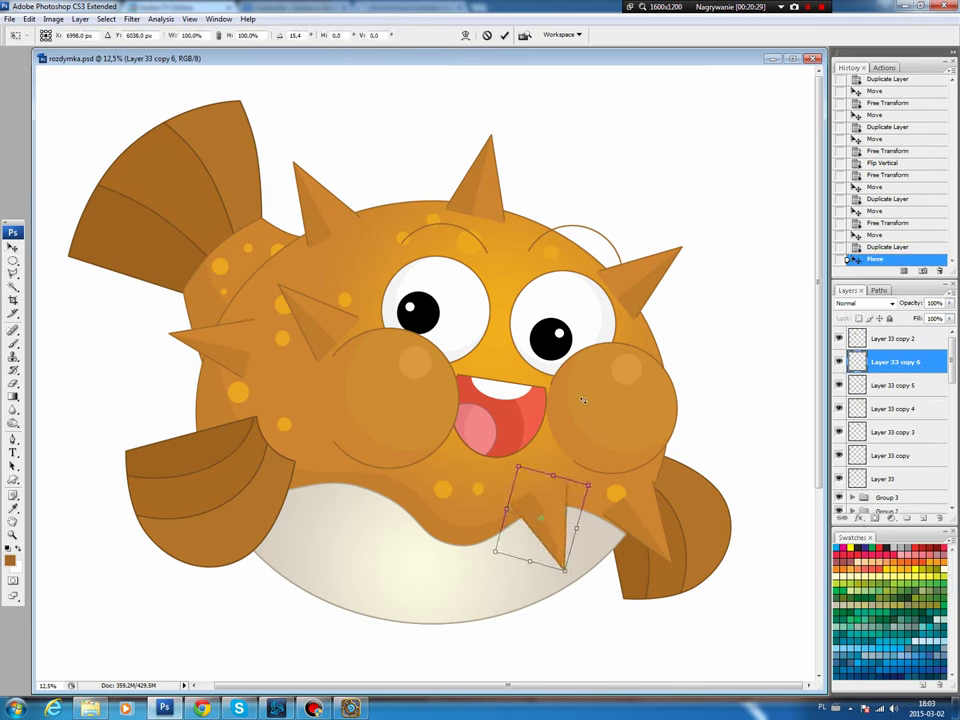
{"action": "key", "text": "Return"}
{"action": "left_click_drag", "start_coordinate": [538, 508], "coordinate": [527, 497]}
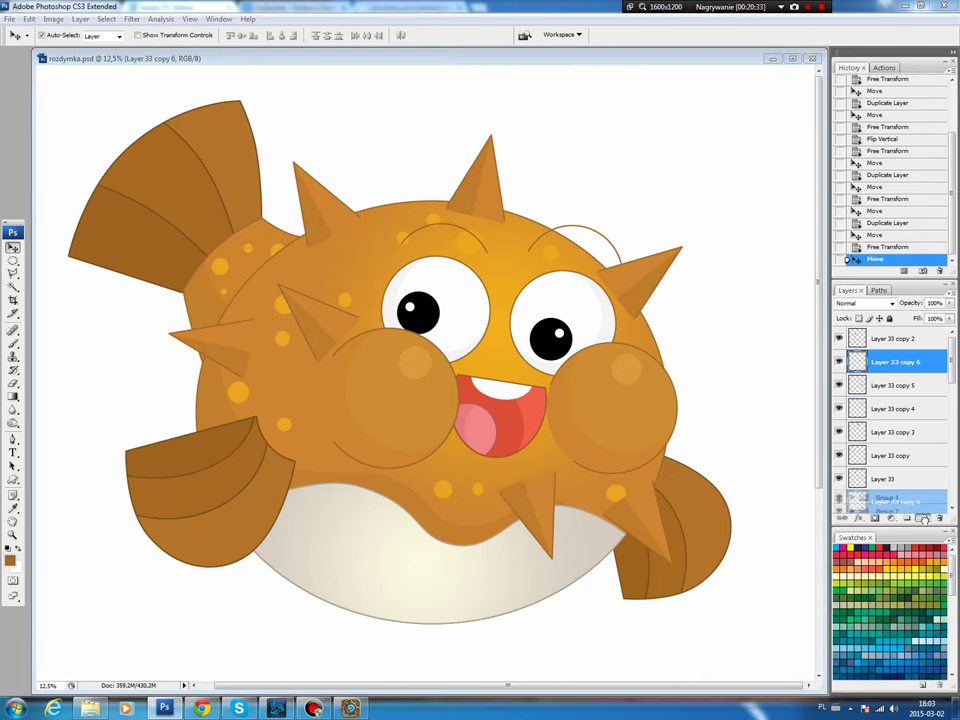
- Duplicate a spike to the lower-left body edge, rotate it about 49°, and flip it horizontally
{"action": "left_click_drag", "start_coordinate": [895, 362], "coordinate": [924, 518]}
{"action": "mouse_move", "coordinate": [528, 502]}
{"action": "left_mouse_down"}
{"action": "mouse_move", "coordinate": [348, 502]}
{"action": "mouse_move", "coordinate": [407, 508]}
{"action": "left_mouse_up"}
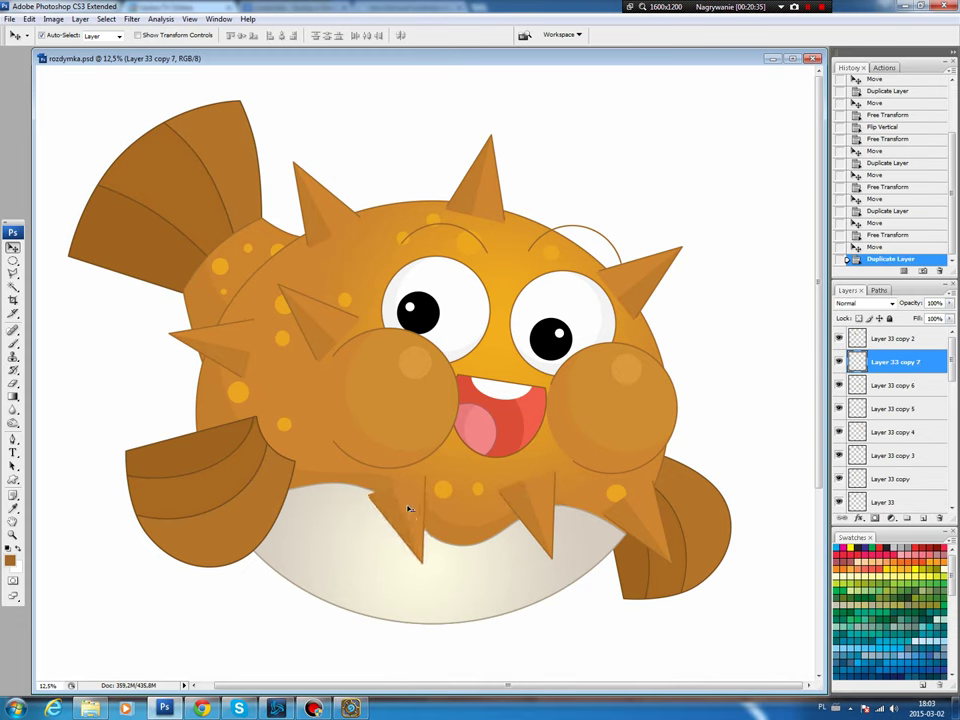
{"action": "key", "text": "ctrl+t"}
{"action": "mouse_move", "coordinate": [475, 435]}
{"action": "left_mouse_down"}
{"action": "mouse_move", "coordinate": [525, 511]}
{"action": "mouse_move", "coordinate": [503, 467]}
{"action": "left_mouse_up"}
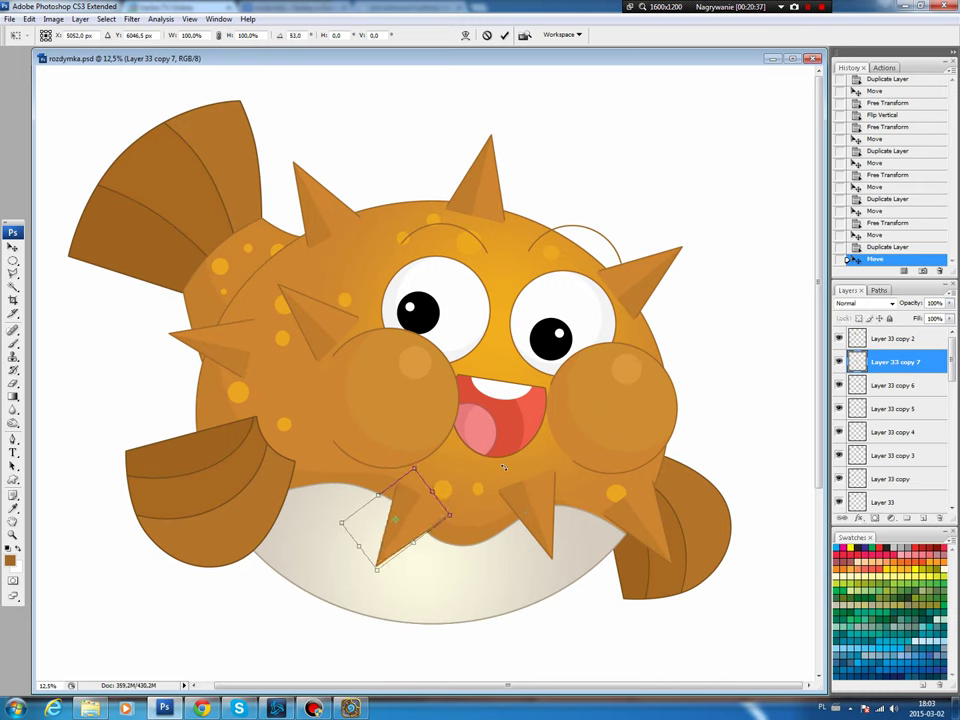
{"action": "key", "text": "Return"}
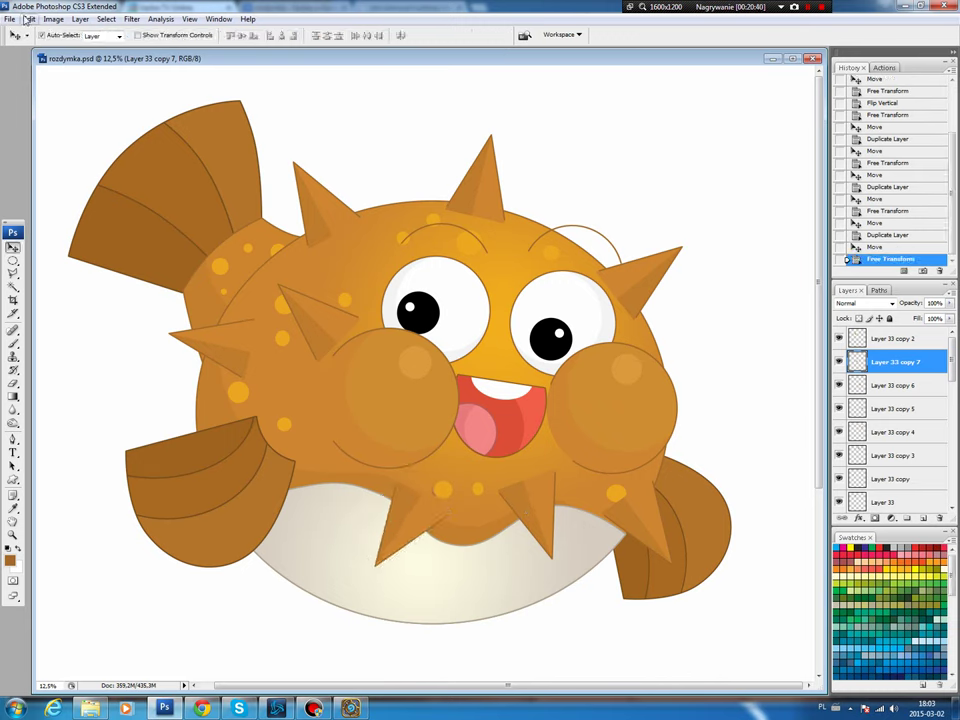
{"action": "left_click", "coordinate": [27, 19]}
{"action": "mouse_move", "coordinate": [100, 230]}
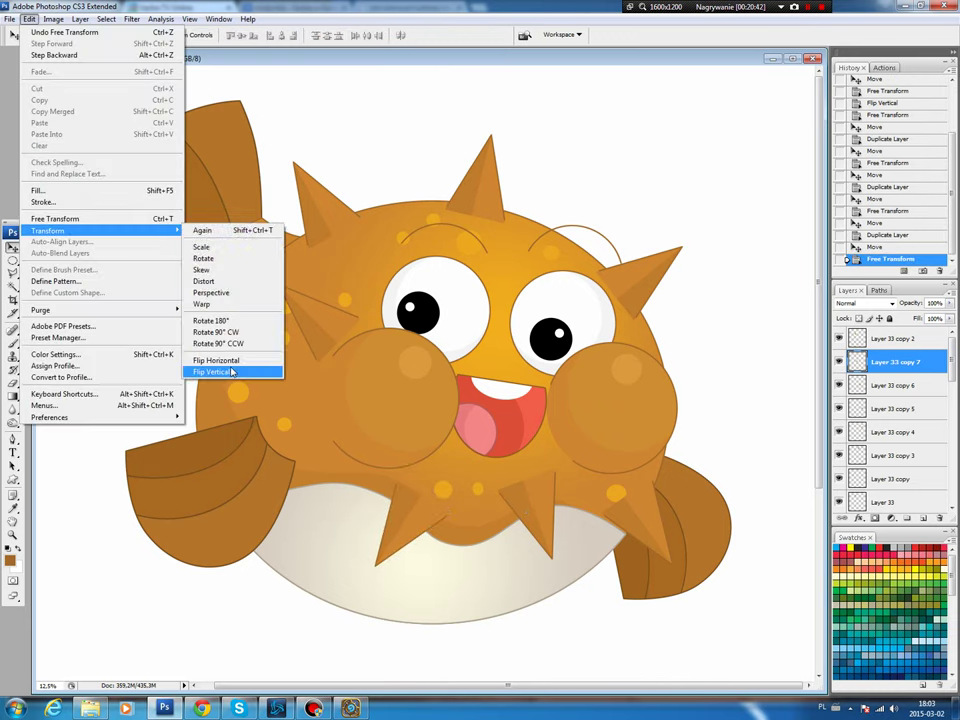
{"action": "left_click", "coordinate": [216, 360]}
{"action": "left_click_drag", "start_coordinate": [467, 461], "coordinate": [407, 523]}
- Tilt the flipped lower-left spike 15° counter-clockwise and move a copy toward the left fin
{"action": "key", "text": "ctrl+t"}
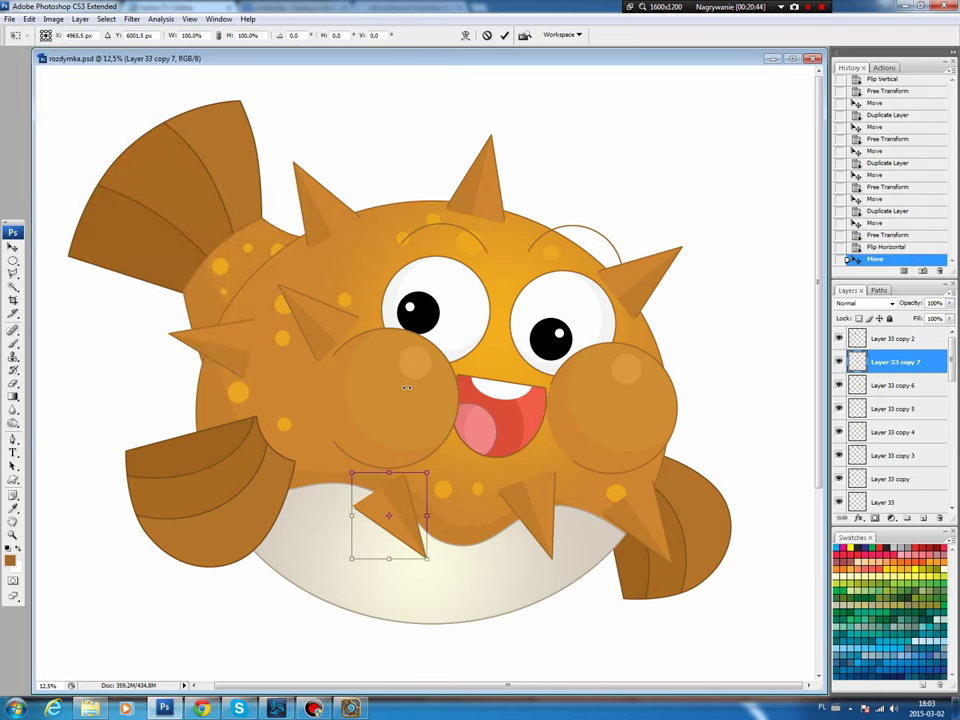
{"action": "left_click_drag", "start_coordinate": [407, 388], "coordinate": [374, 396]}
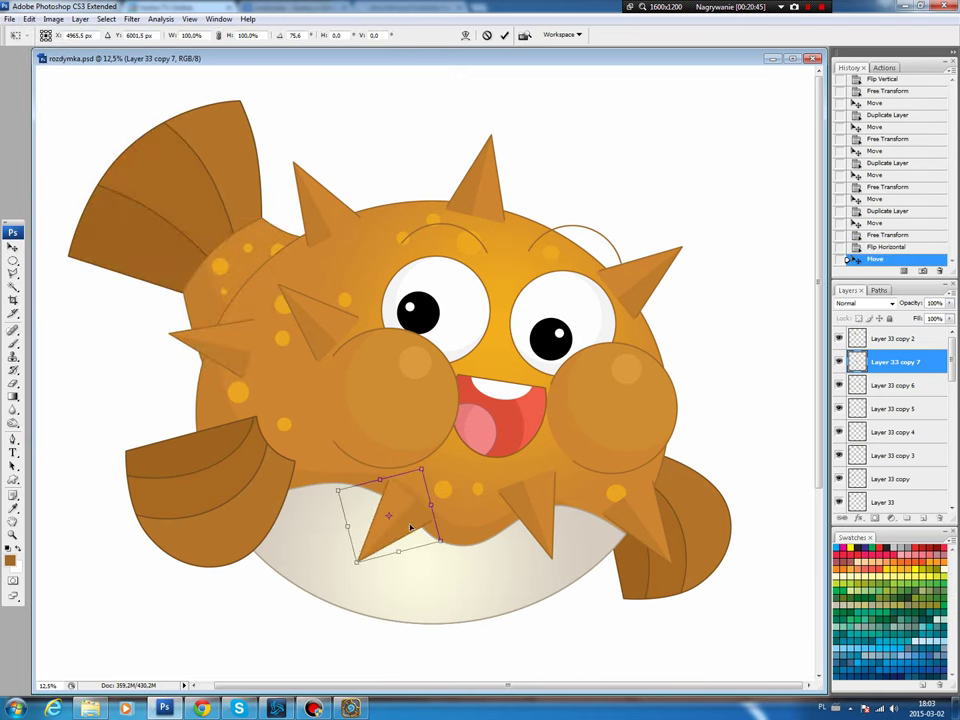
{"action": "left_click_drag", "start_coordinate": [410, 527], "coordinate": [406, 535]}
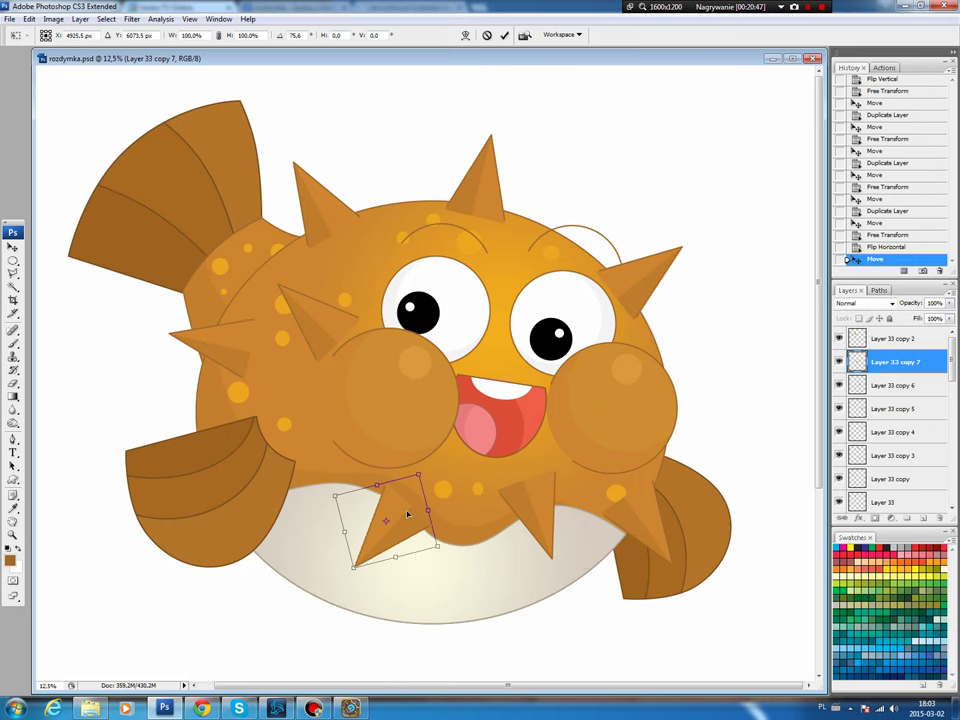
{"action": "key", "text": "Return"}
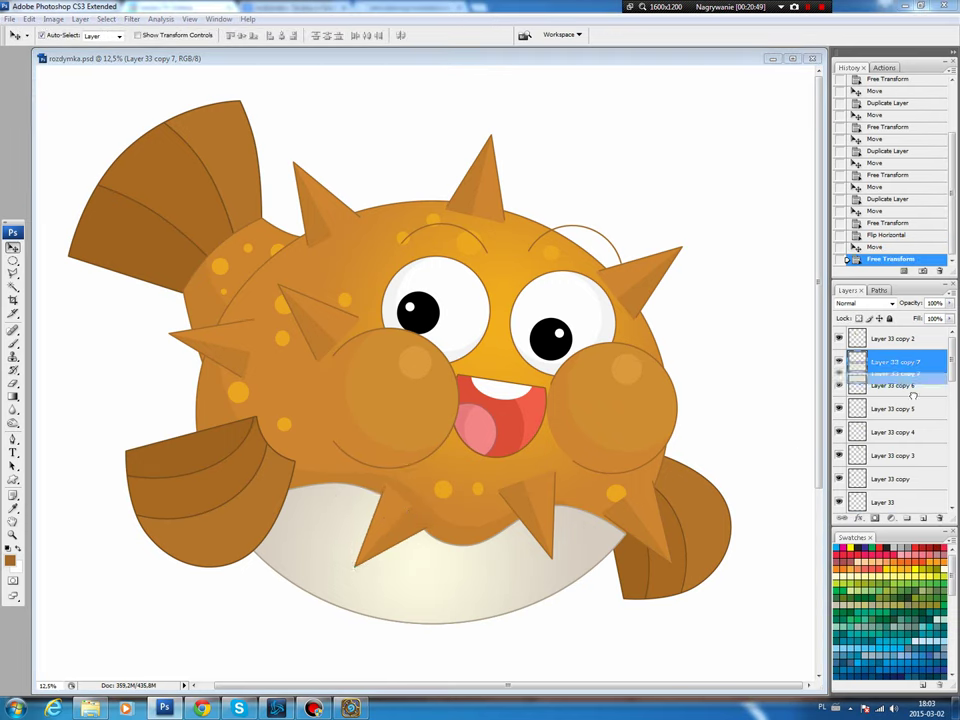
{"action": "left_click_drag", "start_coordinate": [895, 361], "coordinate": [907, 518]}
{"action": "mouse_move", "coordinate": [375, 514]}
{"action": "left_mouse_down"}
{"action": "mouse_move", "coordinate": [296, 459]}
{"action": "mouse_move", "coordinate": [306, 452]}
{"action": "left_mouse_up"}
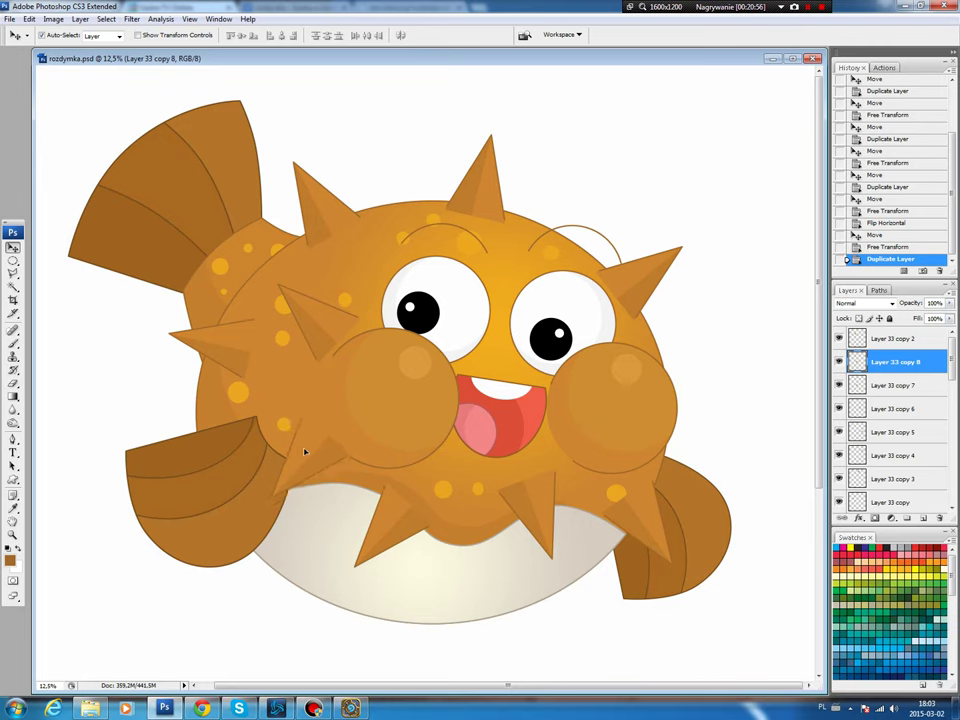
- Move the copied spike onto the upper-left body and nudge the upper-right spike
{"action": "left_click_drag", "start_coordinate": [305, 455], "coordinate": [322, 358]}
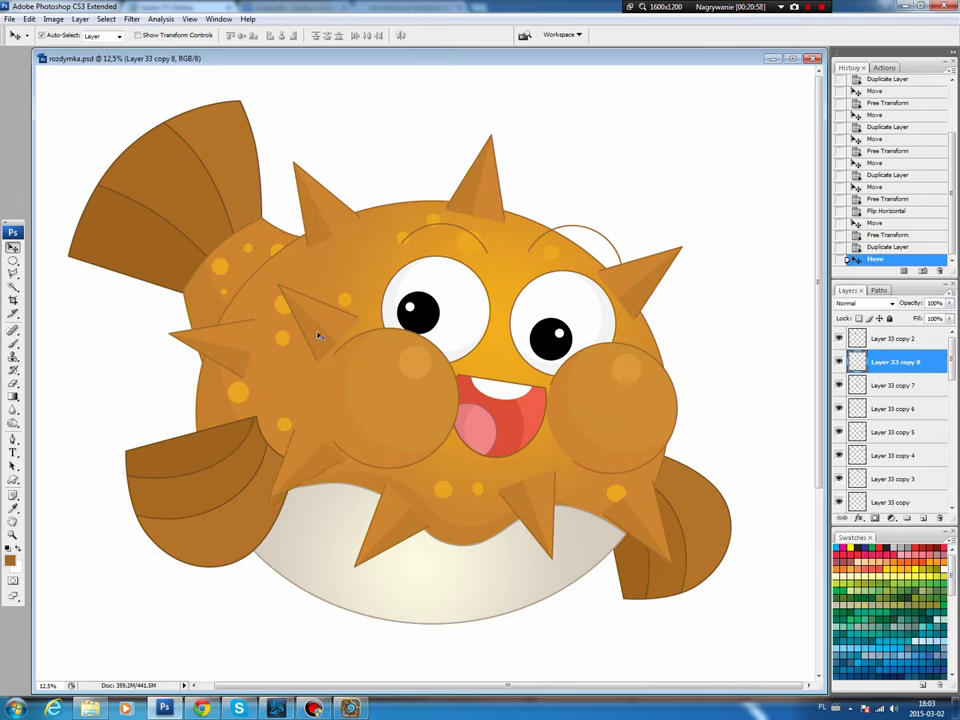
{"action": "left_click", "coordinate": [320, 336]}
{"action": "left_click_drag", "start_coordinate": [630, 285], "coordinate": [633, 286]}
{"action": "scroll", "coordinate": [560, 272], "scroll_direction": "left", "scroll_amount": 1}
- Place a duplicate spike on top of the head, rotated more upright, and lower its layer
{"action": "left_click", "coordinate": [500, 203]}
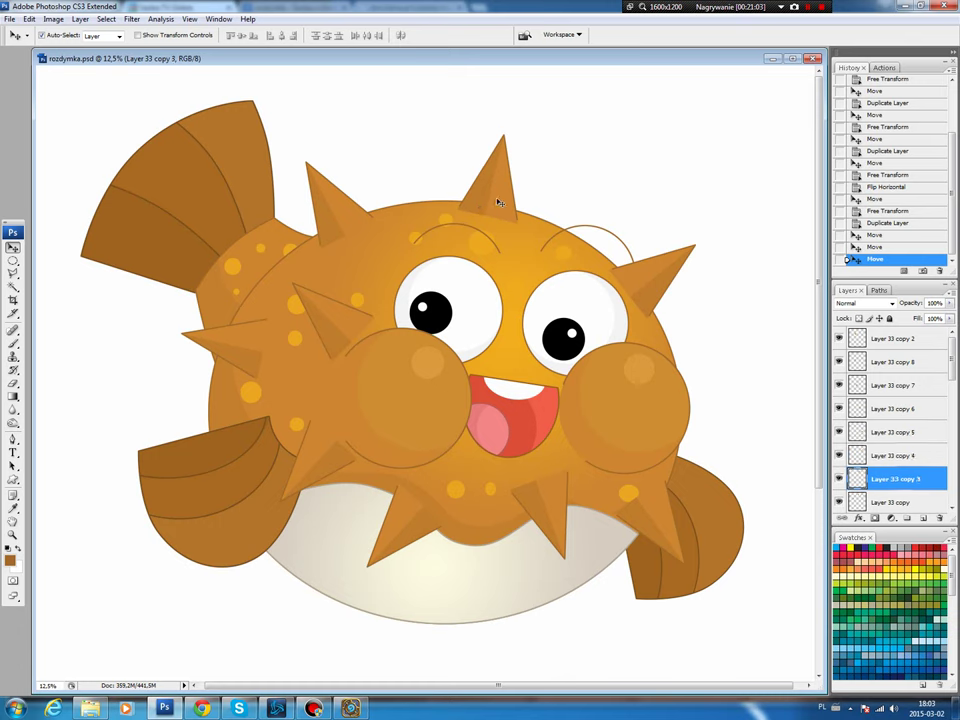
{"action": "key", "text": "ctrl+j"}
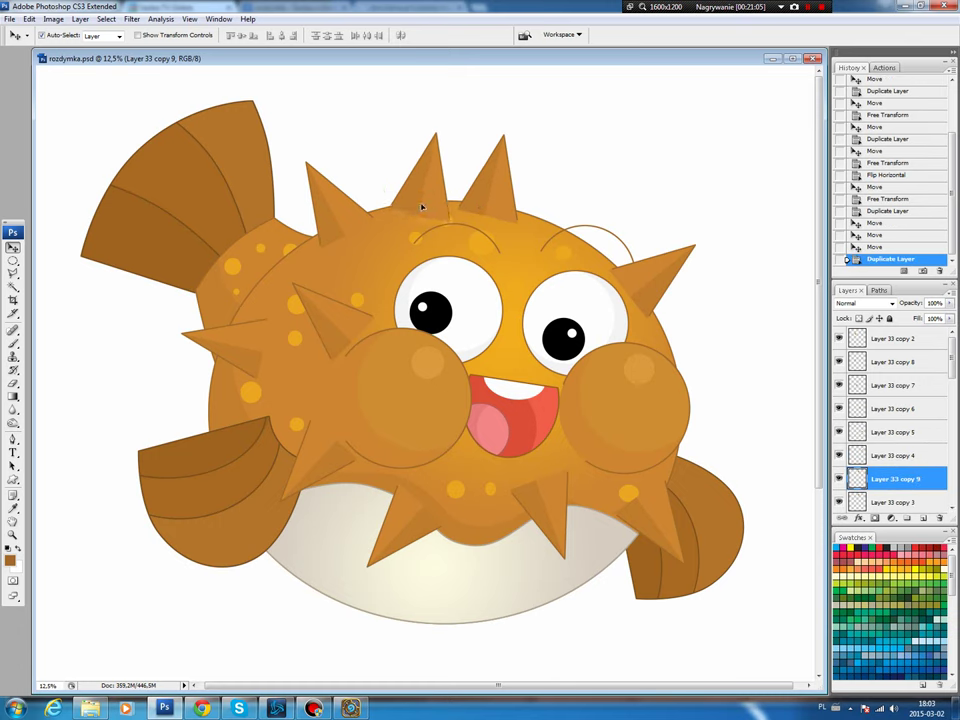
{"action": "left_click_drag", "start_coordinate": [488, 207], "coordinate": [410, 212]}
{"action": "key", "text": "ctrl+t"}
{"action": "left_click_drag", "start_coordinate": [372, 130], "coordinate": [375, 151]}
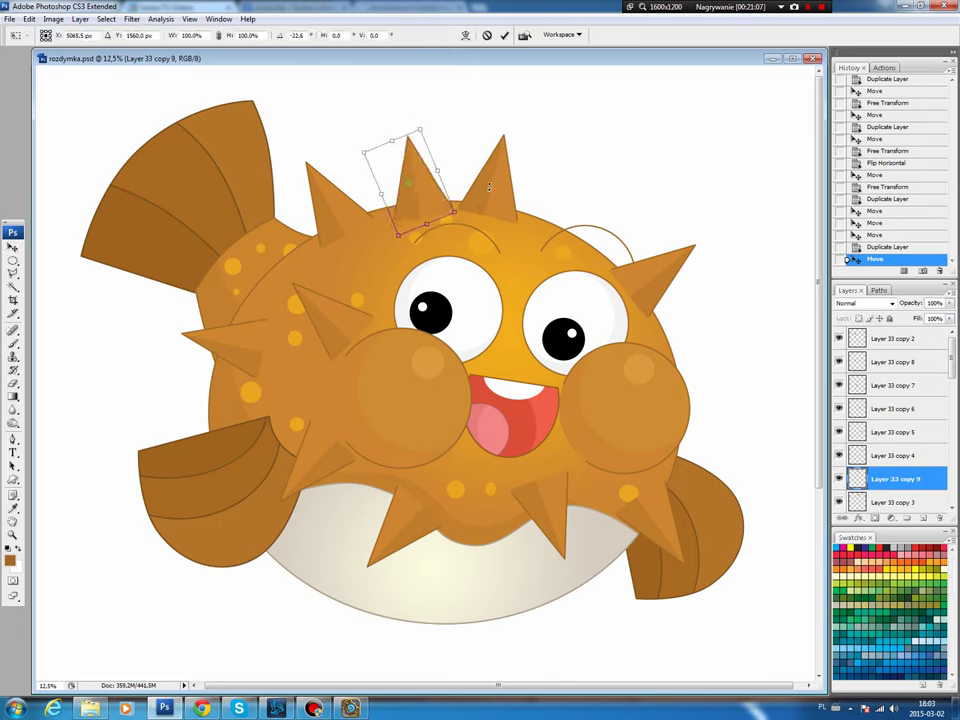
{"action": "key", "text": "Return"}
{"action": "left_click_drag", "start_coordinate": [932, 481], "coordinate": [920, 531]}
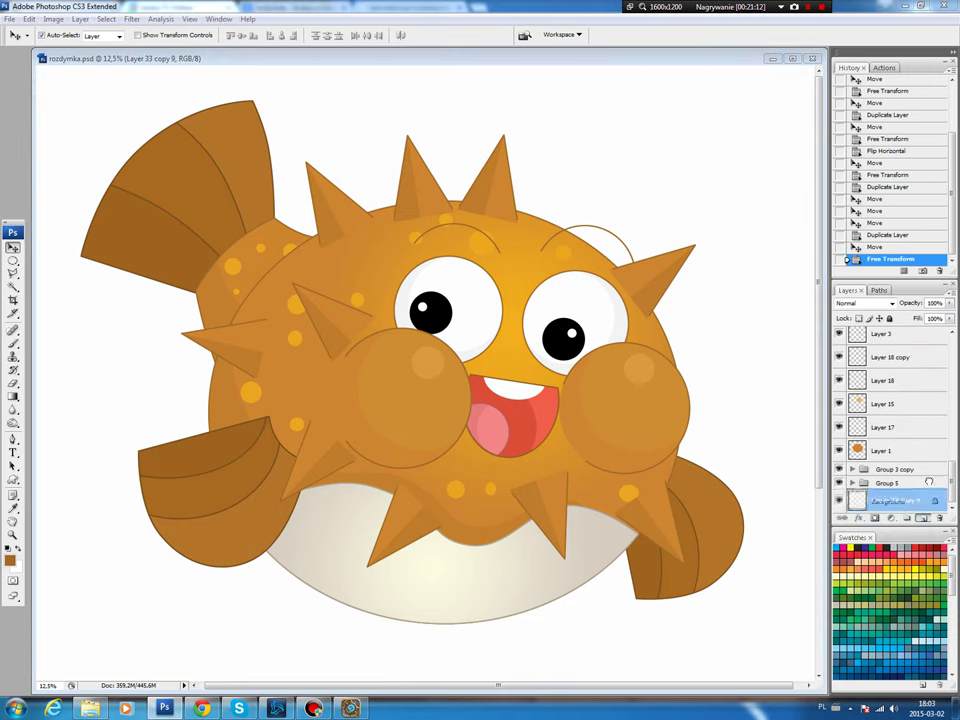
- Place the top spike layer just above Background and darken it to Lightness -17
{"action": "left_click_drag", "start_coordinate": [920, 531], "coordinate": [903, 490]}
{"action": "key", "text": "ctrl+z"}
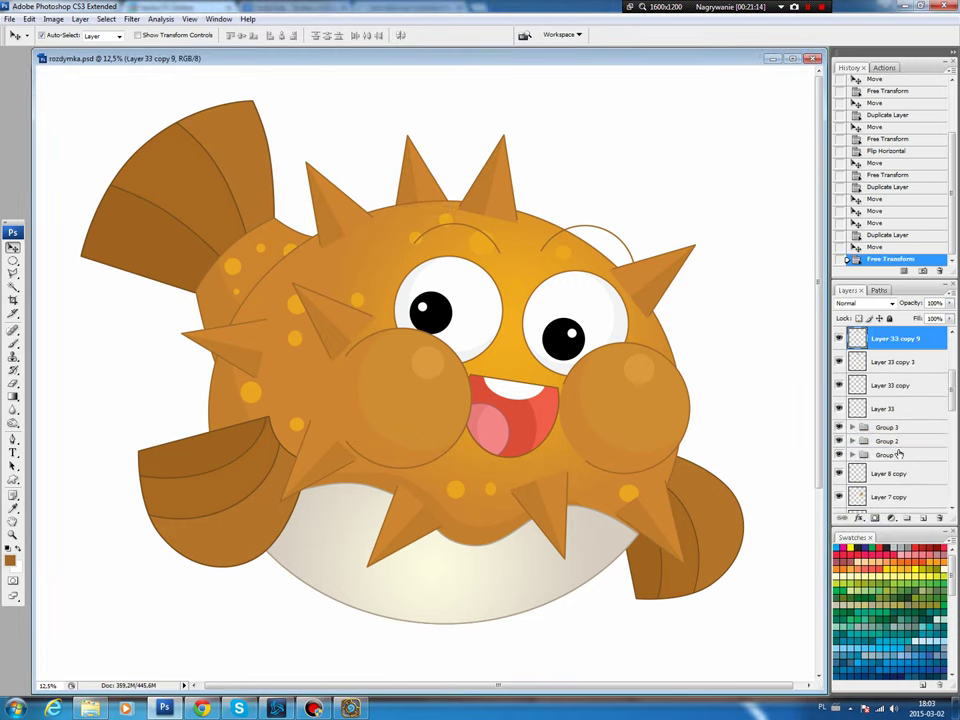
{"action": "mouse_move", "coordinate": [885, 338]}
{"action": "left_mouse_down"}
{"action": "mouse_move", "coordinate": [884, 541]}
{"action": "mouse_move", "coordinate": [842, 484]}
{"action": "left_mouse_up"}
{"action": "key", "text": "ctrl+u"}
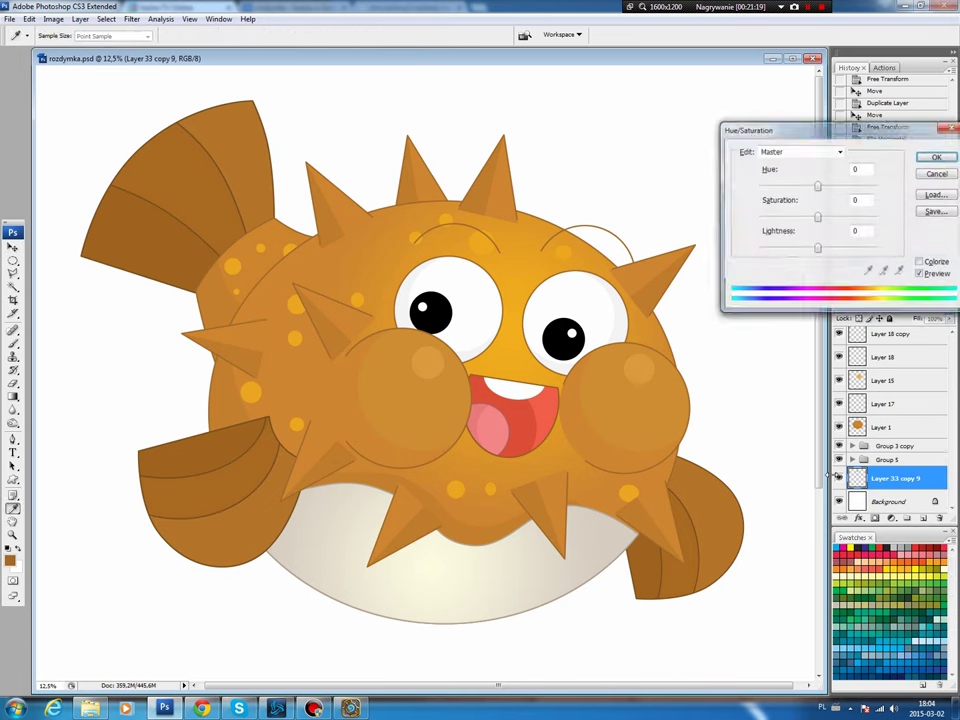
{"action": "left_click_drag", "start_coordinate": [818, 248], "coordinate": [807, 252]}
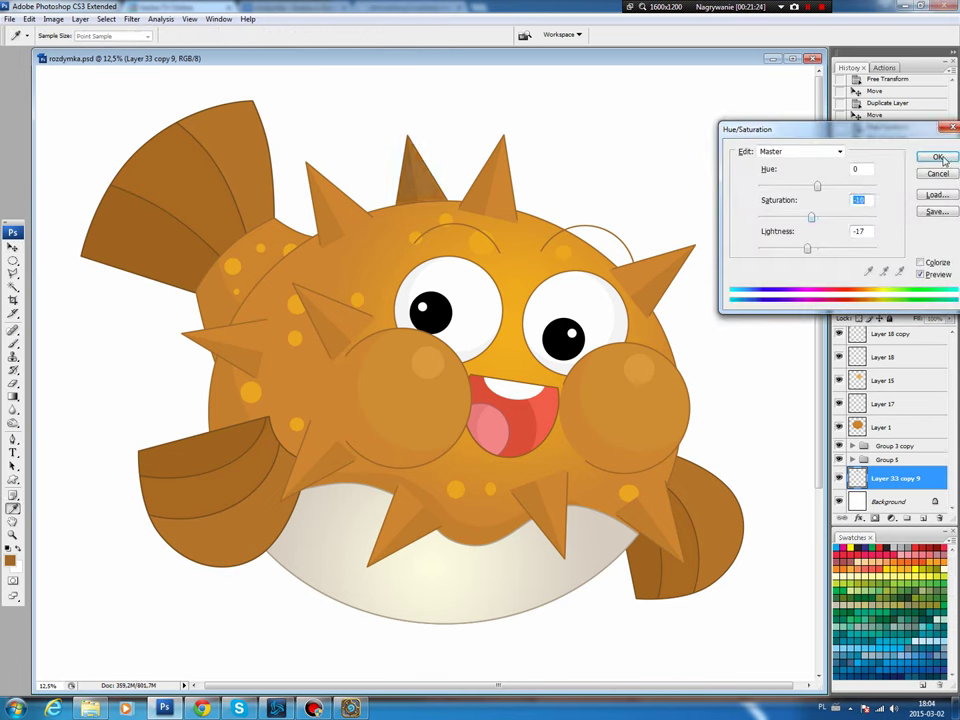
{"action": "left_click", "coordinate": [937, 157]}
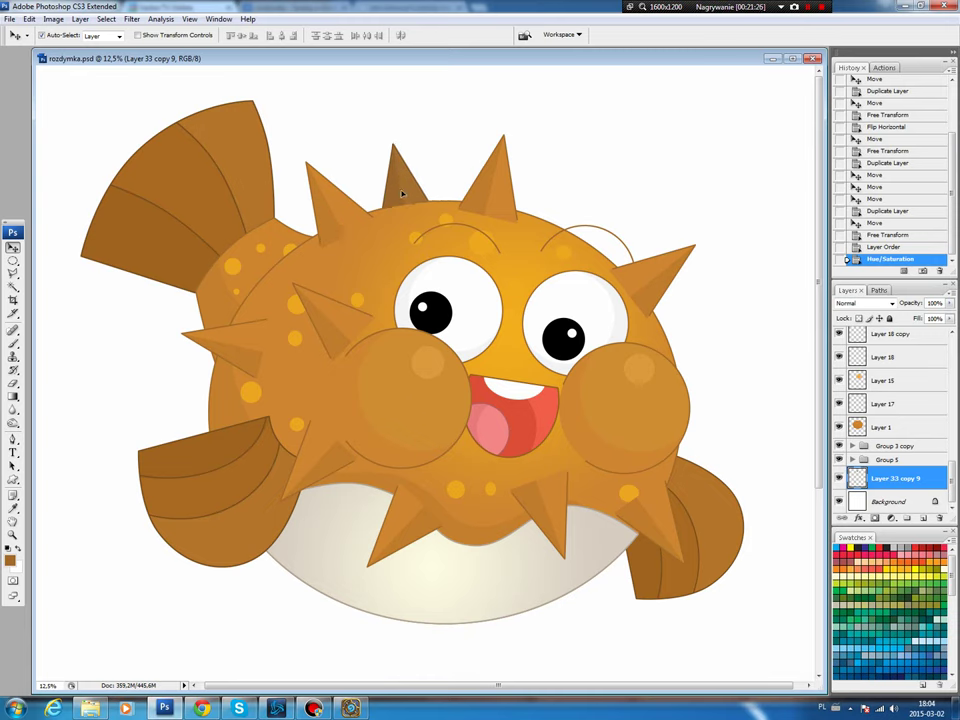
{"action": "left_click_drag", "start_coordinate": [401, 193], "coordinate": [401, 195]}
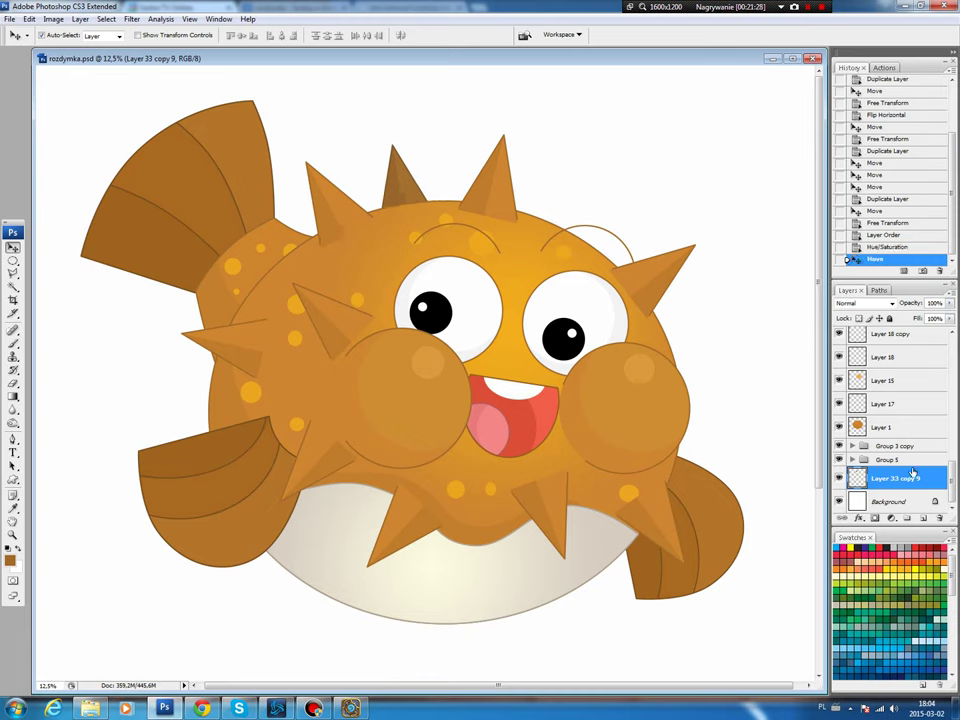
- Add a darkened spike copy rotated to point out from the fish's left side
{"action": "left_click_drag", "start_coordinate": [474, 334], "coordinate": [476, 336], "text": "alt"}
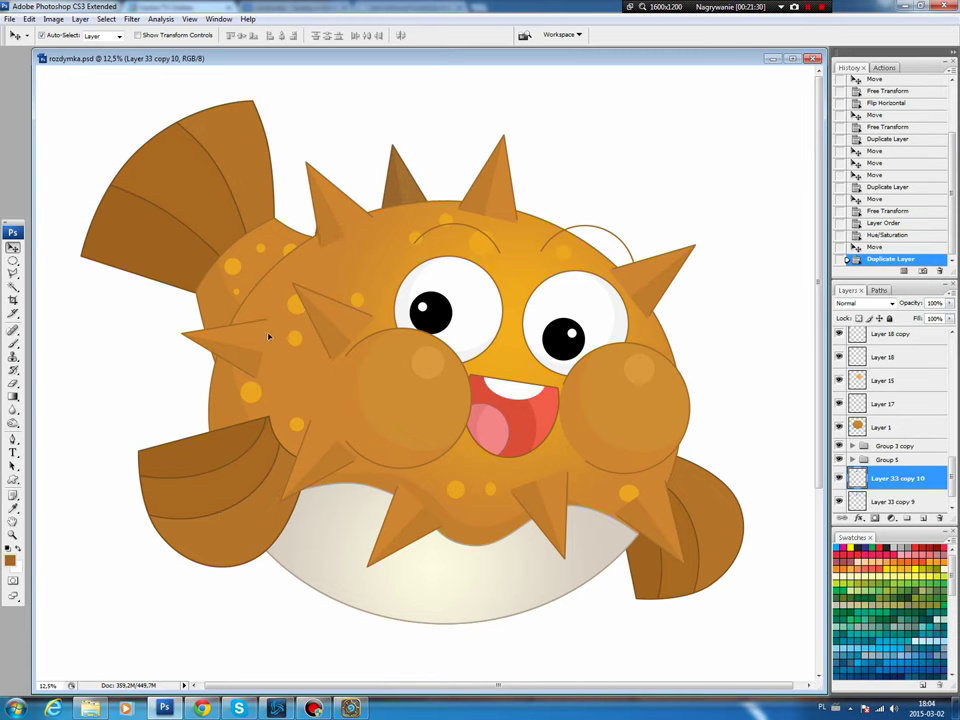
{"action": "left_click_drag", "start_coordinate": [268, 336], "coordinate": [219, 396]}
{"action": "key", "text": "ctrl+t"}
{"action": "left_click_drag", "start_coordinate": [278, 352], "coordinate": [184, 318]}
{"action": "left_click_drag", "start_coordinate": [237, 388], "coordinate": [221, 392]}
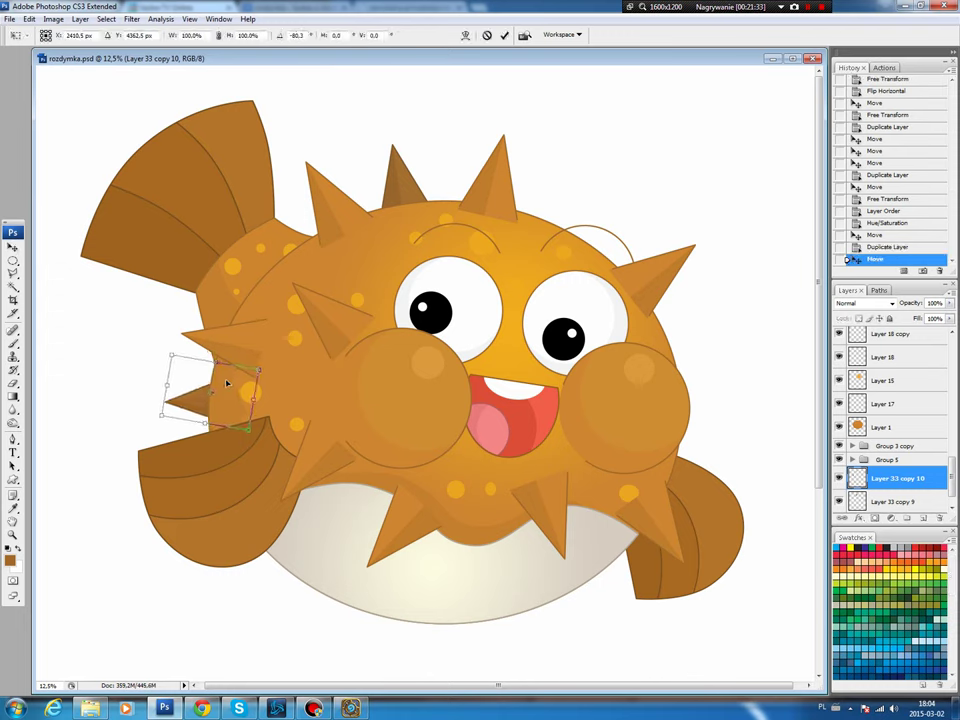
{"action": "key", "text": "Return"}
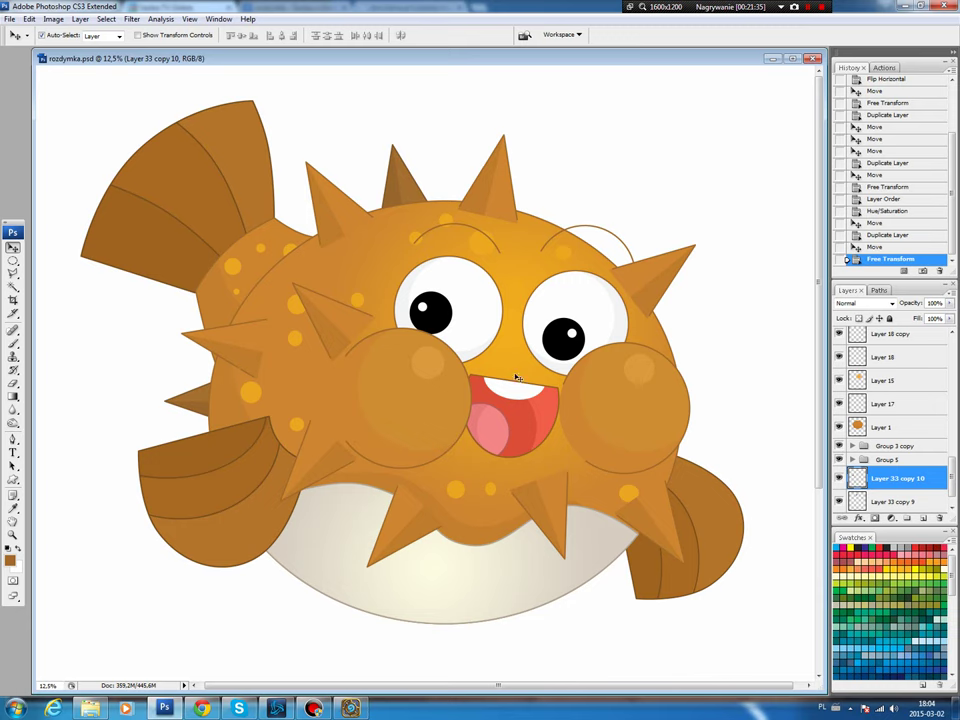
- Add a horizontally flipped, slightly tilted spike copy on the fish's right side
{"action": "key", "text": "ctrl+j"}
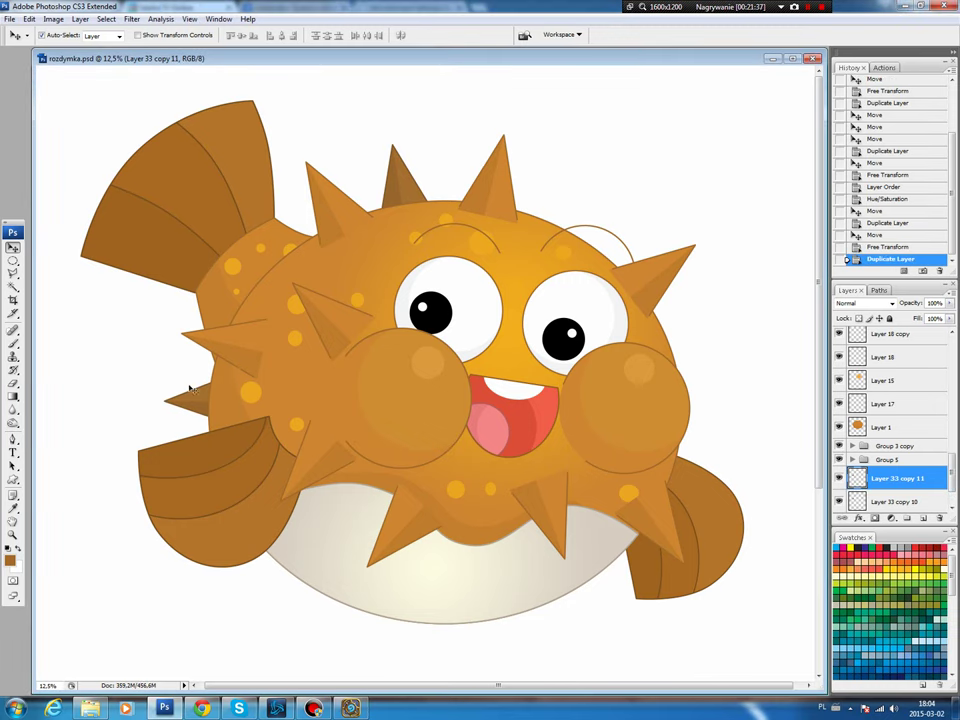
{"action": "left_click_drag", "start_coordinate": [598, 302], "coordinate": [664, 332]}
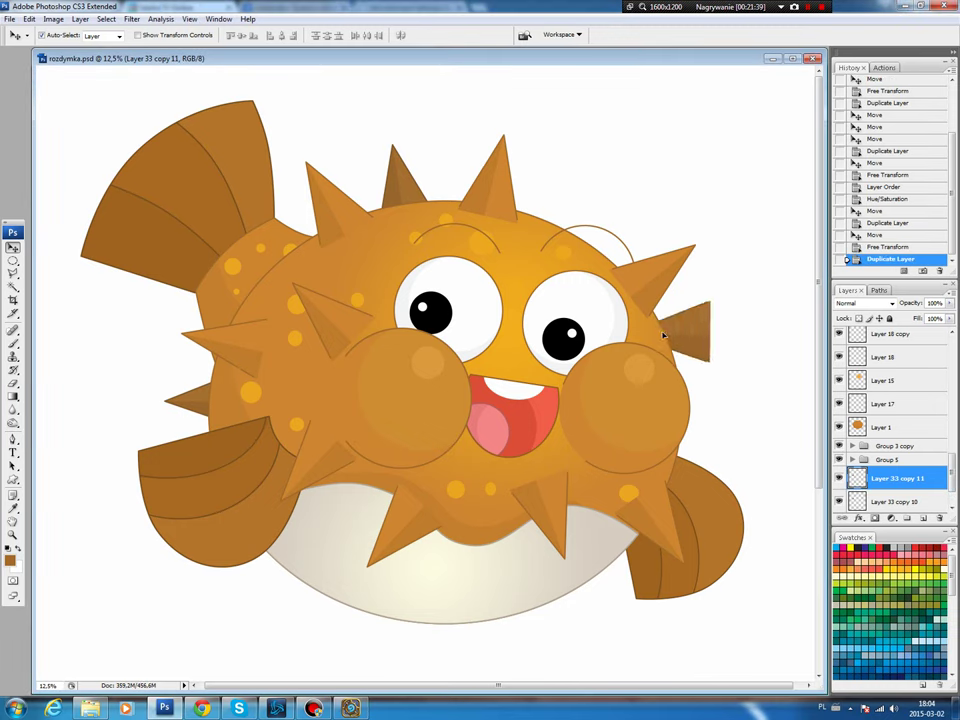
{"action": "left_click", "coordinate": [31, 22]}
{"action": "mouse_move", "coordinate": [48, 230]}
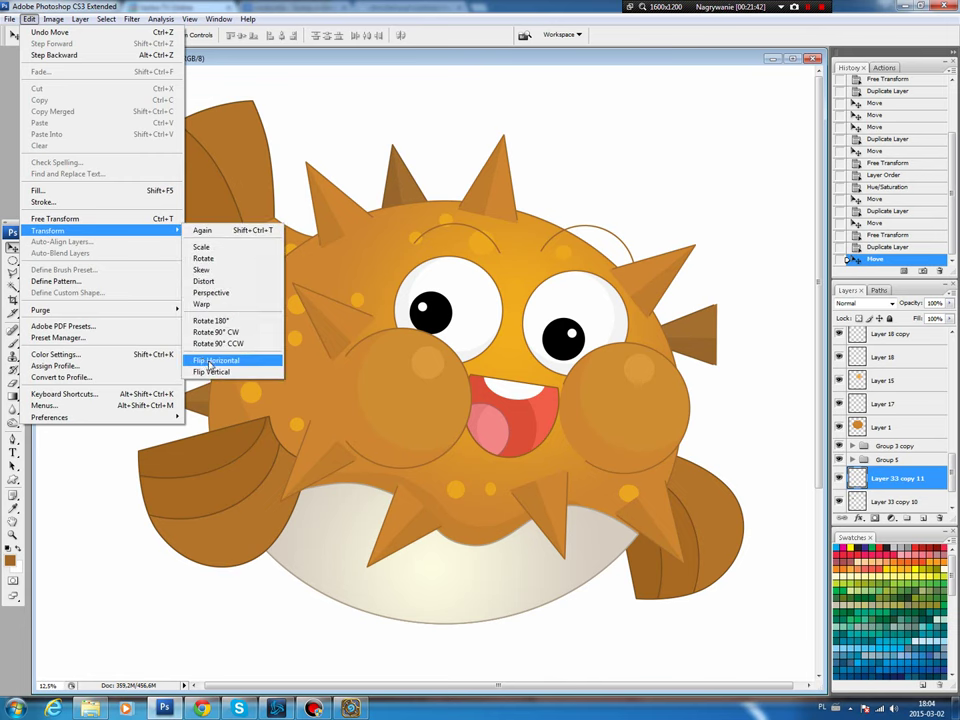
{"action": "left_click", "coordinate": [210, 362]}
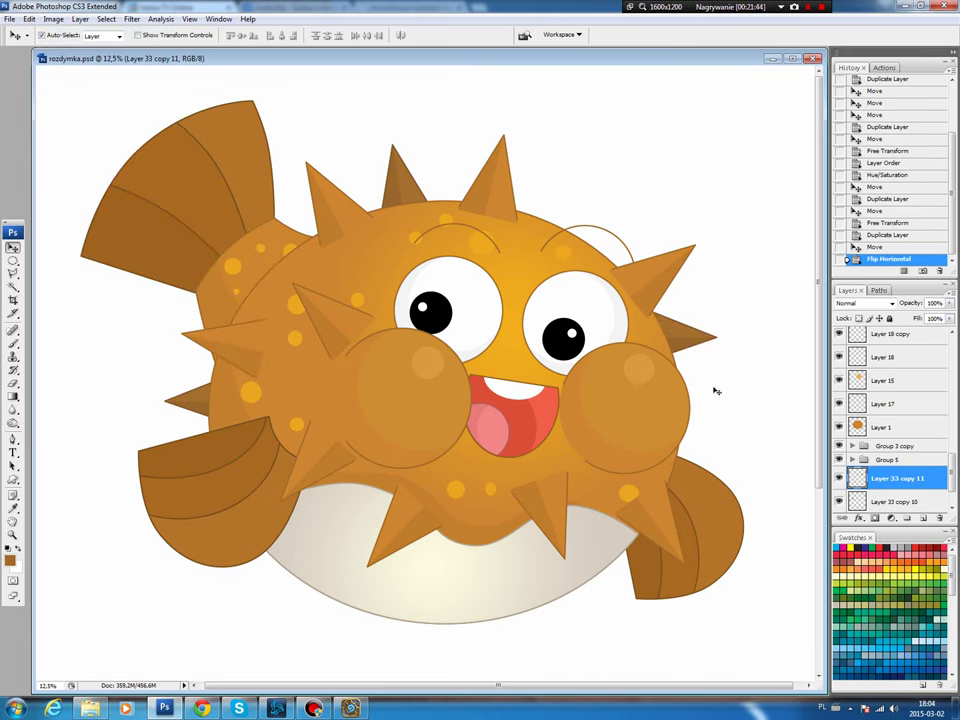
{"action": "key", "text": "ctrl+t"}
{"action": "left_click_drag", "start_coordinate": [746, 396], "coordinate": [737, 364]}
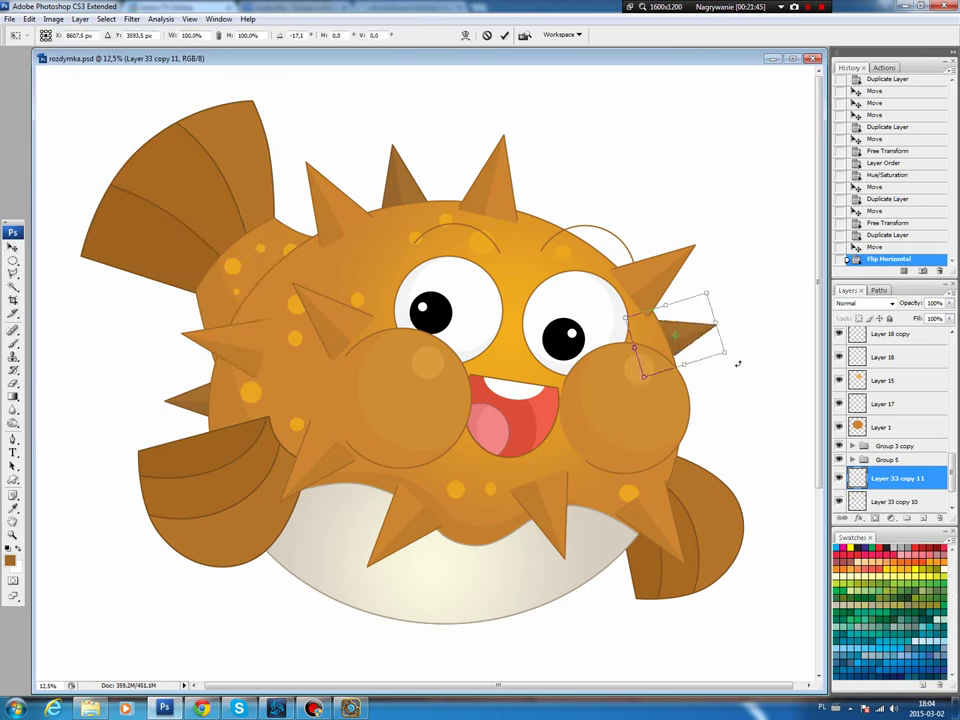
{"action": "key", "text": "Return"}
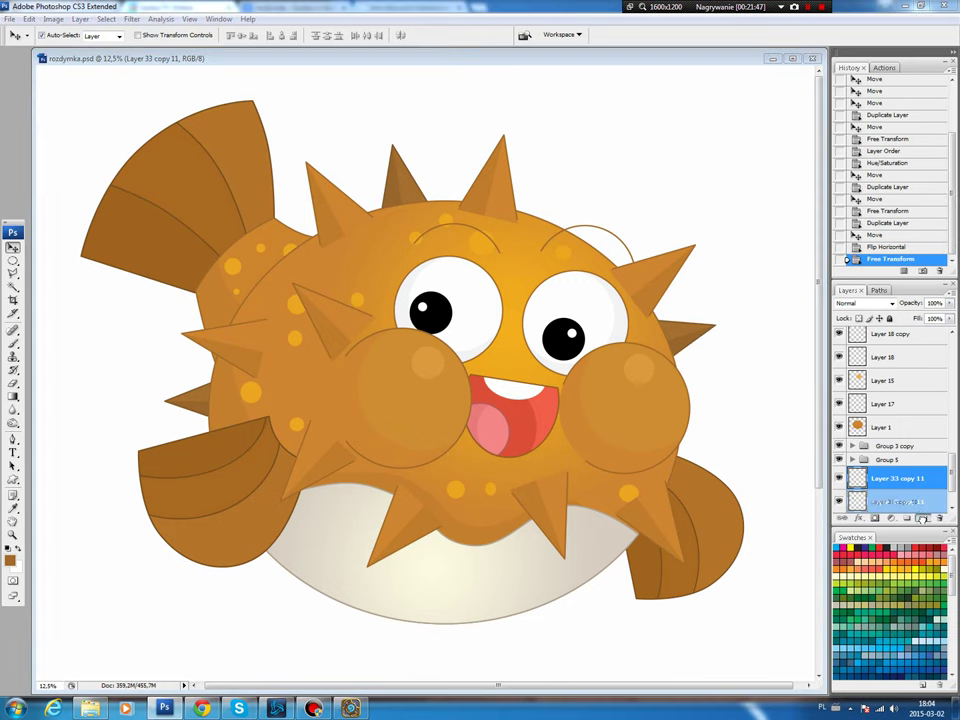
- Add another spike copy pointing upward on the upper-right of the head
{"action": "key", "text": "ctrl+j"}
{"action": "left_click_drag", "start_coordinate": [660, 315], "coordinate": [593, 231]}
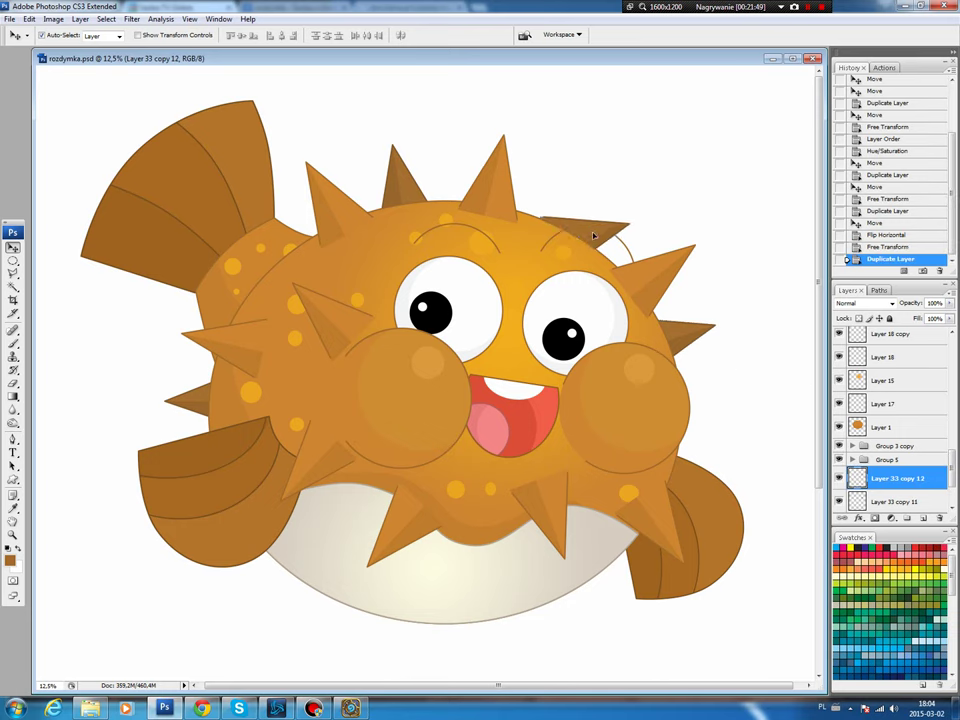
{"action": "key", "text": "ctrl+t"}
{"action": "left_click_drag", "start_coordinate": [662, 202], "coordinate": [621, 182]}
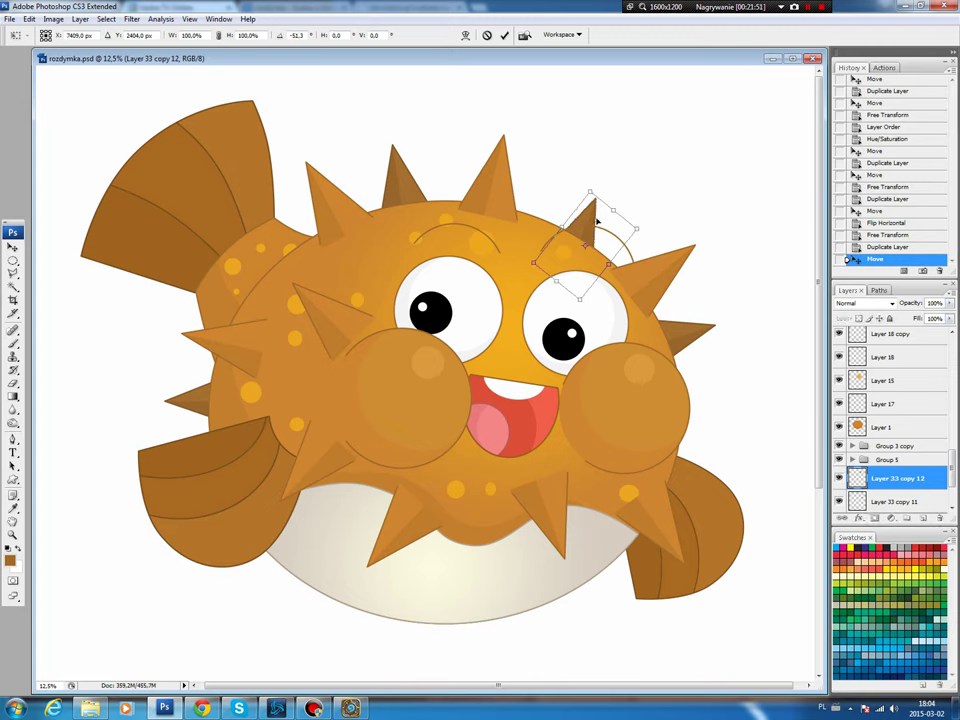
{"action": "mouse_move", "coordinate": [603, 226]}
{"action": "left_mouse_down"}
{"action": "mouse_move", "coordinate": [558, 230]}
{"action": "mouse_move", "coordinate": [553, 221]}
{"action": "left_mouse_up"}
{"action": "key", "text": "Return"}
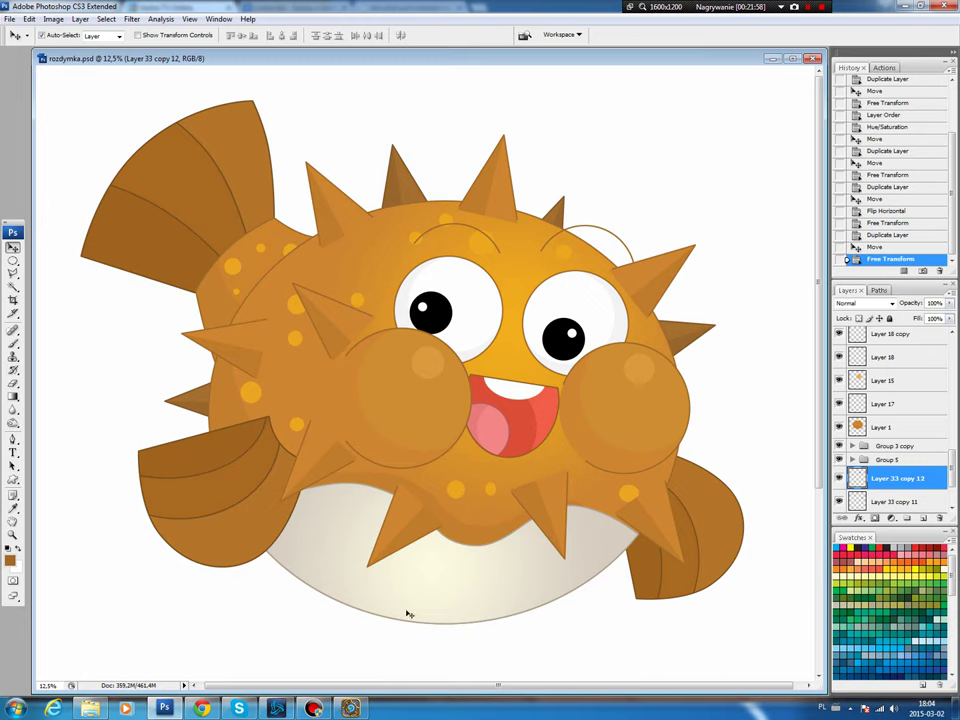
{"action": "left_click", "coordinate": [439, 607]}
- Outline five small elliptical spots across the belly
{"action": "key", "text": "m"}
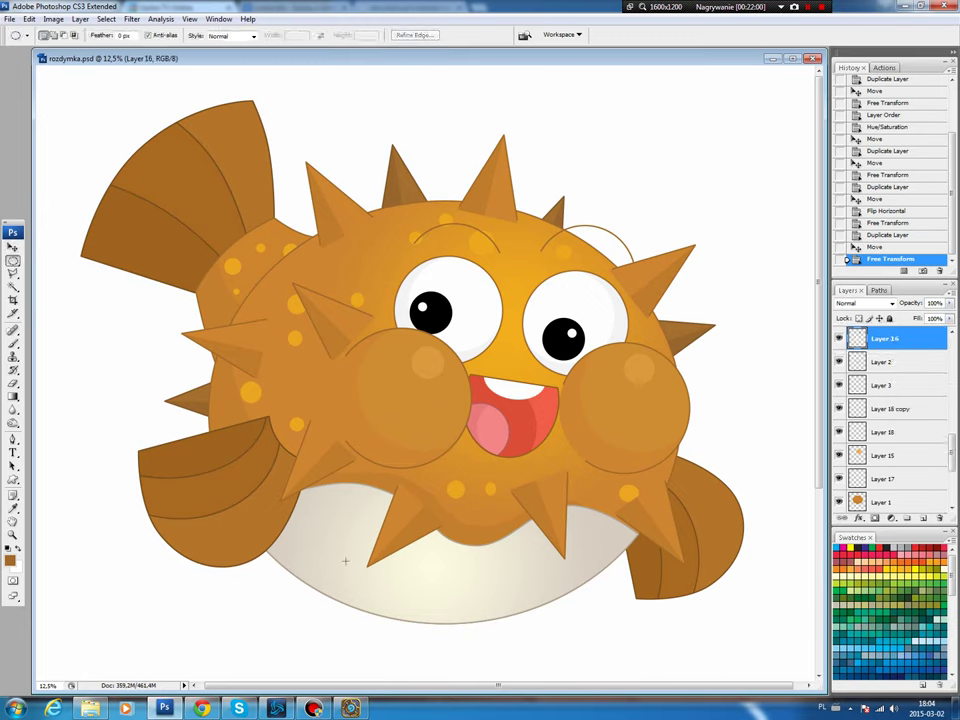
{"action": "left_click_drag", "start_coordinate": [423, 604], "coordinate": [425, 606]}
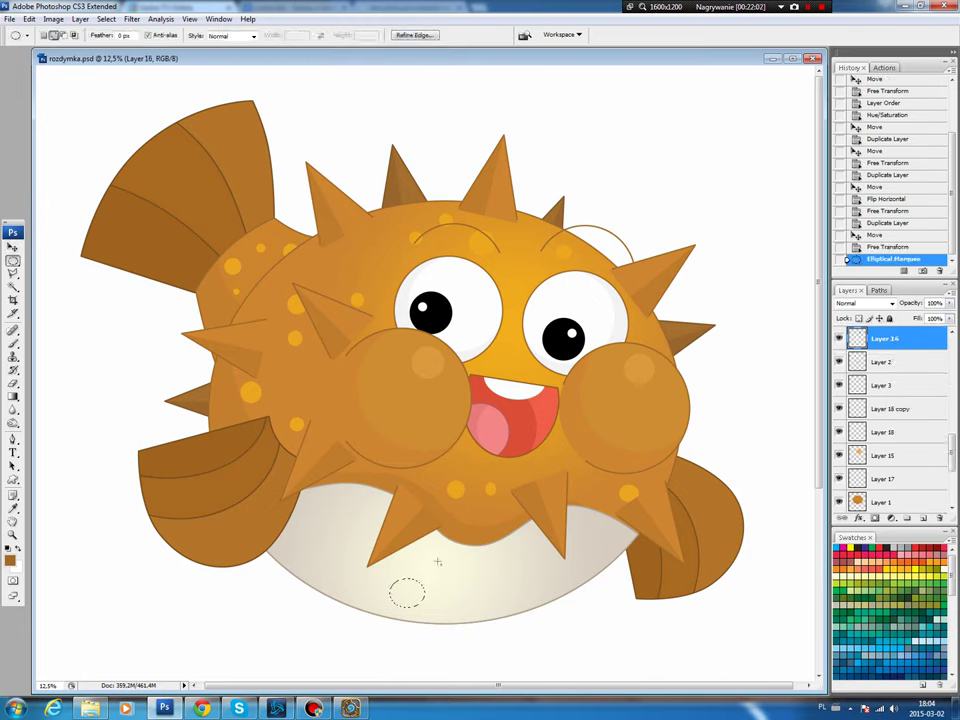
{"action": "left_click_drag", "start_coordinate": [508, 564], "coordinate": [520, 585]}
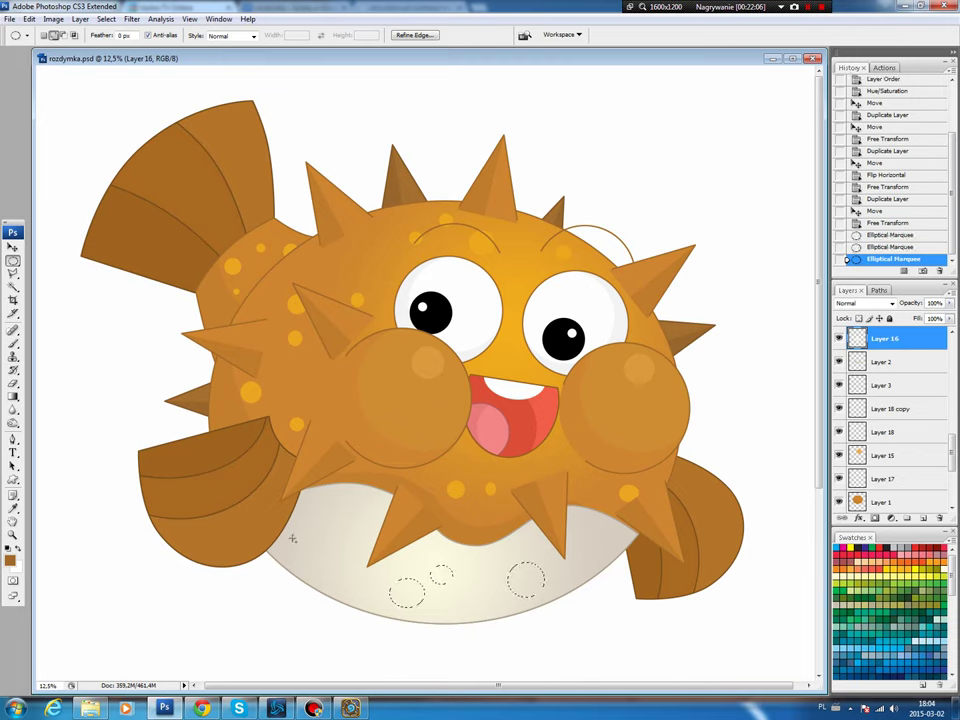
{"action": "left_click_drag", "start_coordinate": [292, 538], "coordinate": [328, 570]}
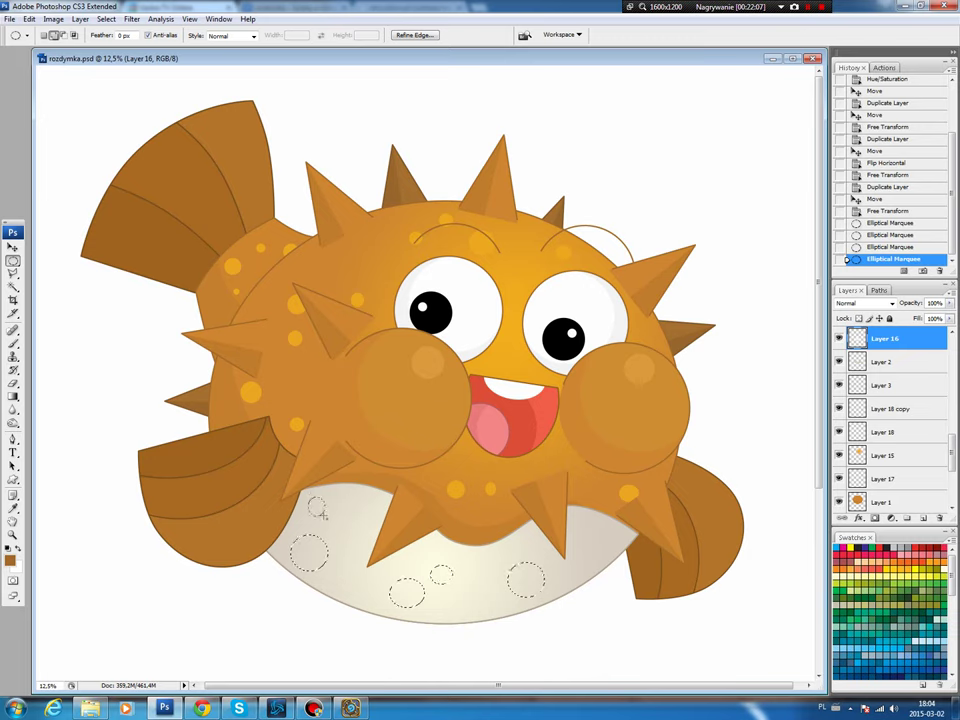
{"action": "left_click_drag", "start_coordinate": [325, 512], "coordinate": [327, 516]}
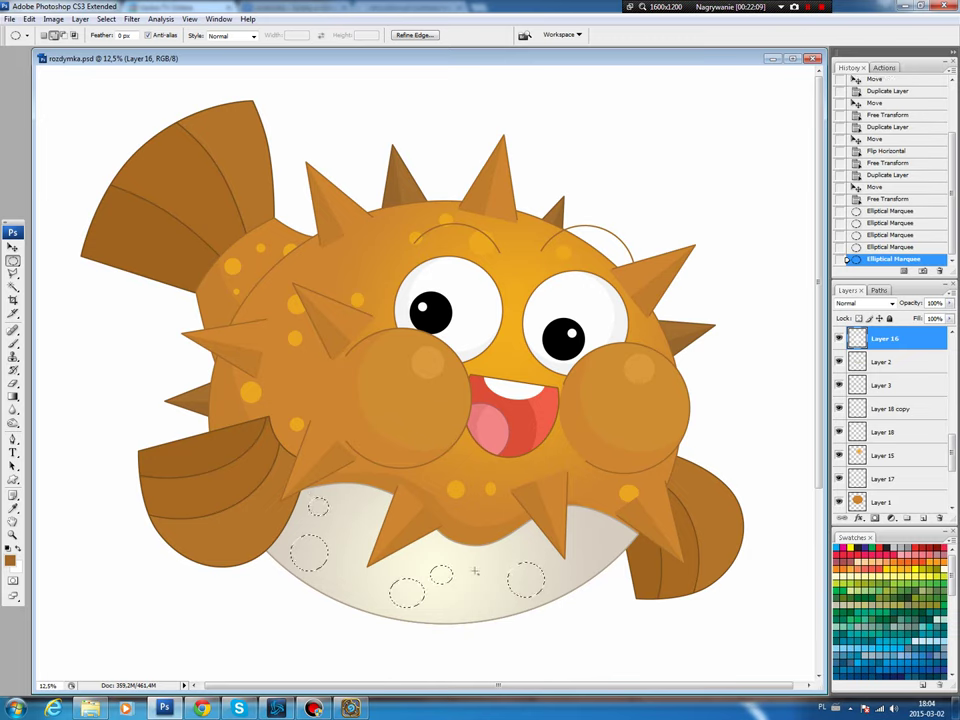
{"action": "left_click_drag", "start_coordinate": [478, 568], "coordinate": [485, 574]}
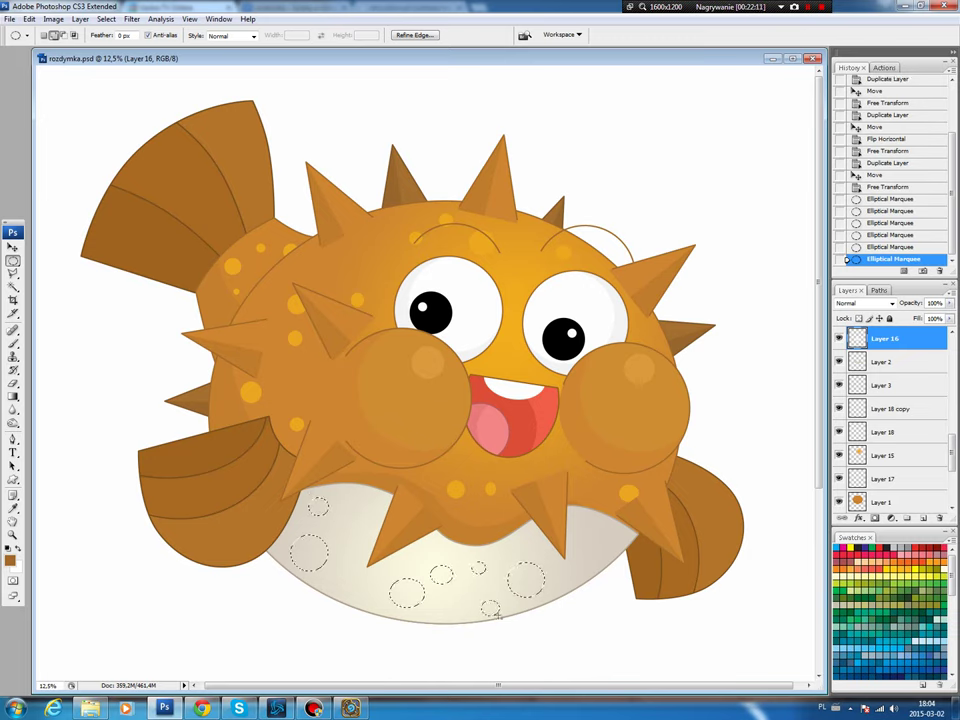
- Fill the spot selections with white on a new layer, Layer 34
{"action": "key", "text": "ctrl+shift+alt+n"}
{"action": "key", "text": "b"}
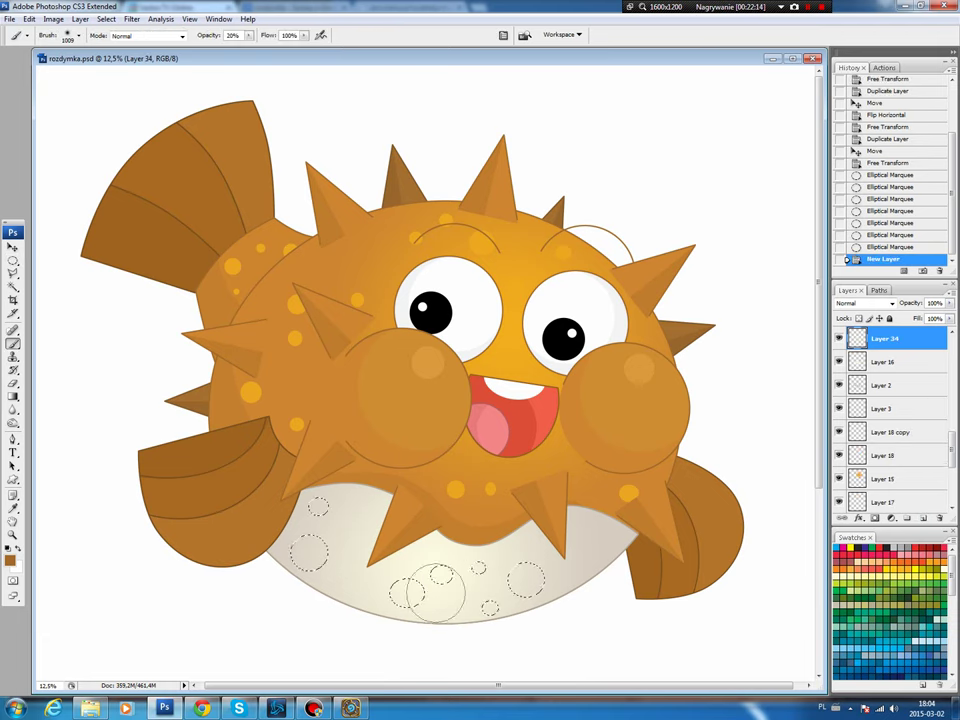
{"action": "key", "text": "x"}
{"action": "key", "text": "alt+BackSpace"}
{"action": "key", "text": "ctrl+d"}
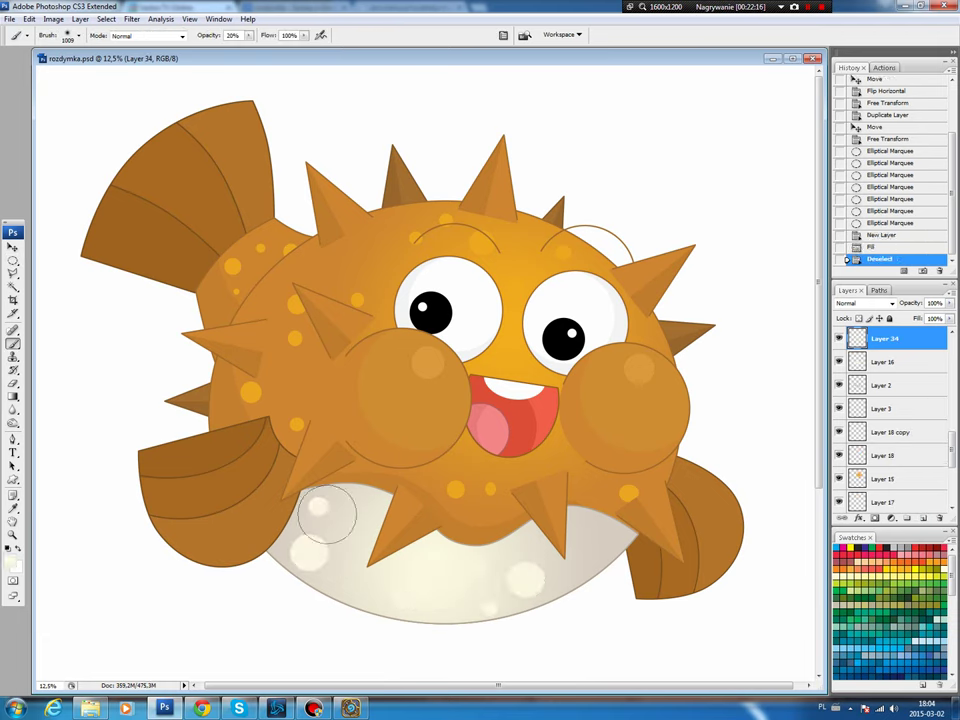
- Lower the spots layer's opacity and select the layer under the left pupil
{"action": "left_click", "coordinate": [950, 303]}
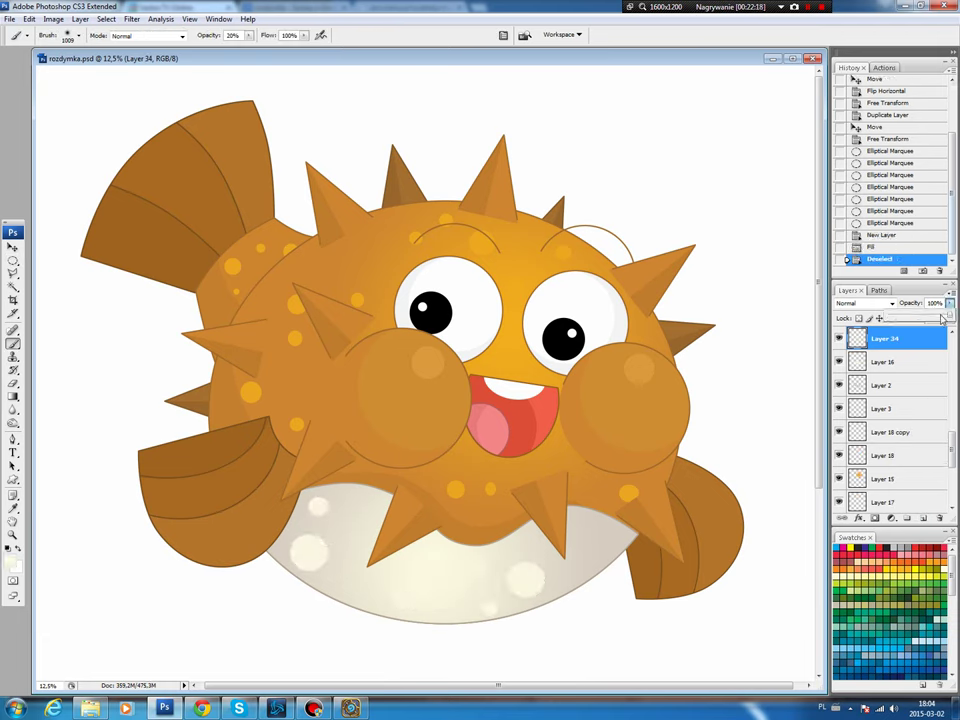
{"action": "left_click_drag", "start_coordinate": [927, 318], "coordinate": [927, 318]}
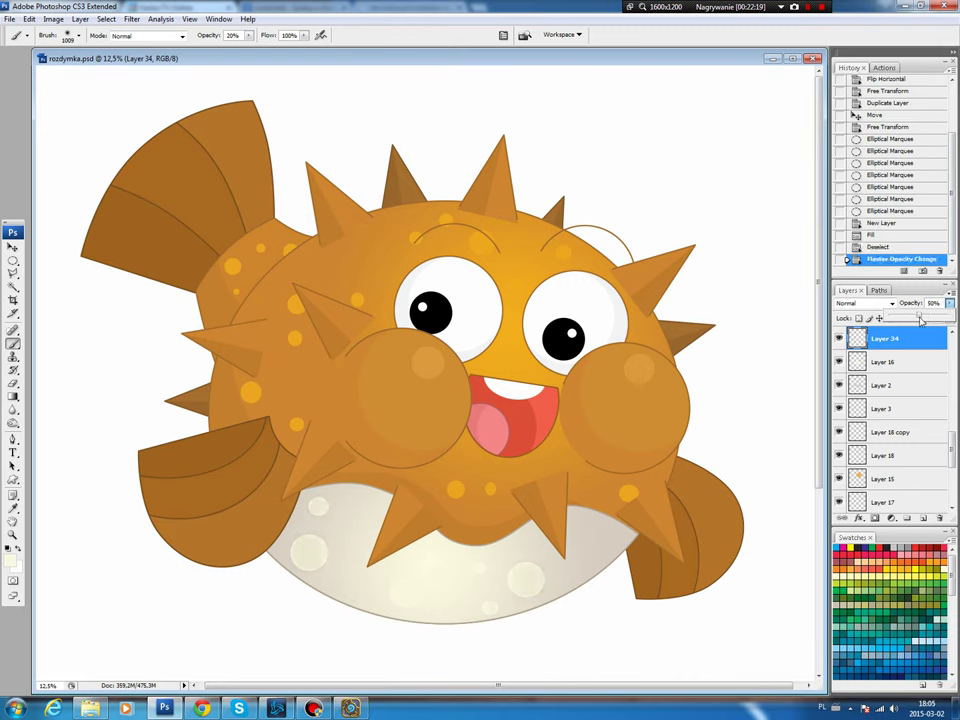
{"action": "key", "text": "v"}
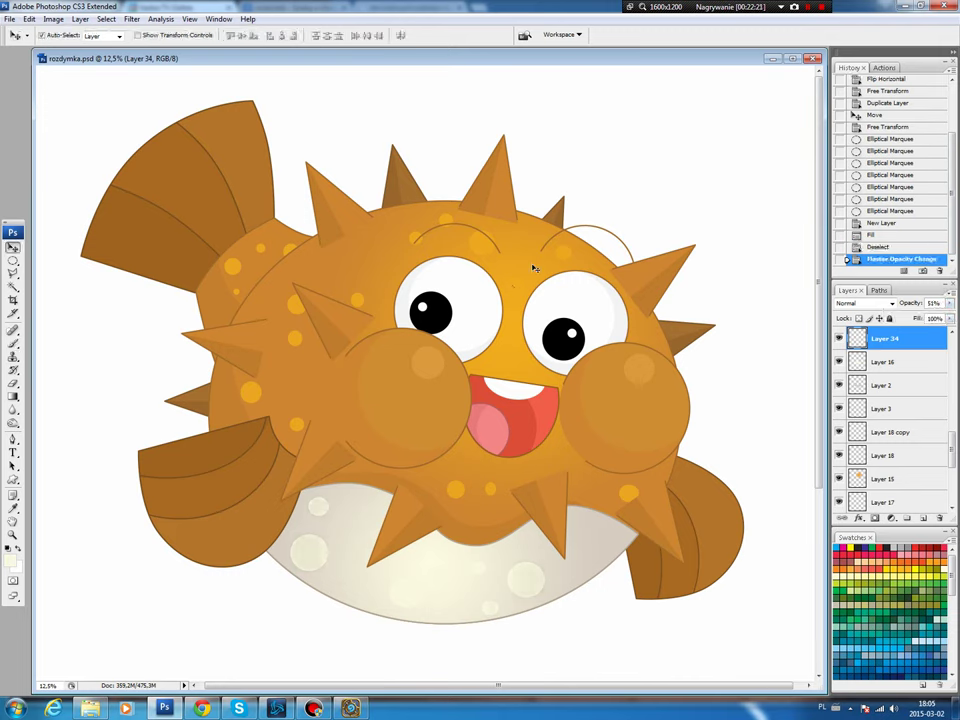
{"action": "left_click", "coordinate": [447, 315]}
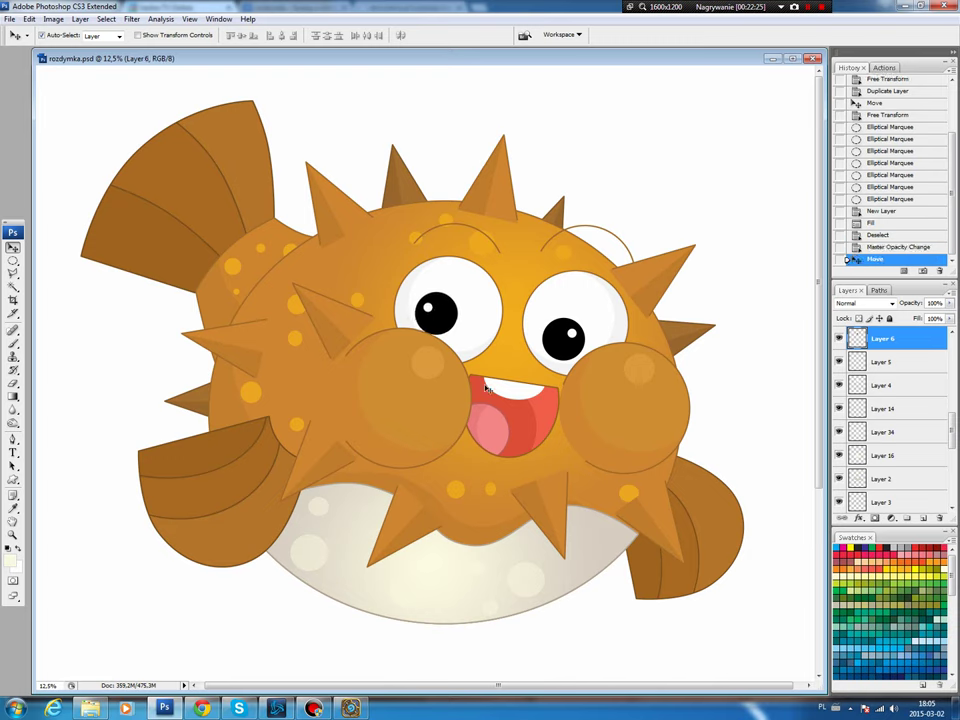
- Draw an oval selection over the tongue and sample the tongue's pink
{"action": "left_click", "coordinate": [493, 428]}
{"action": "key", "text": "m"}
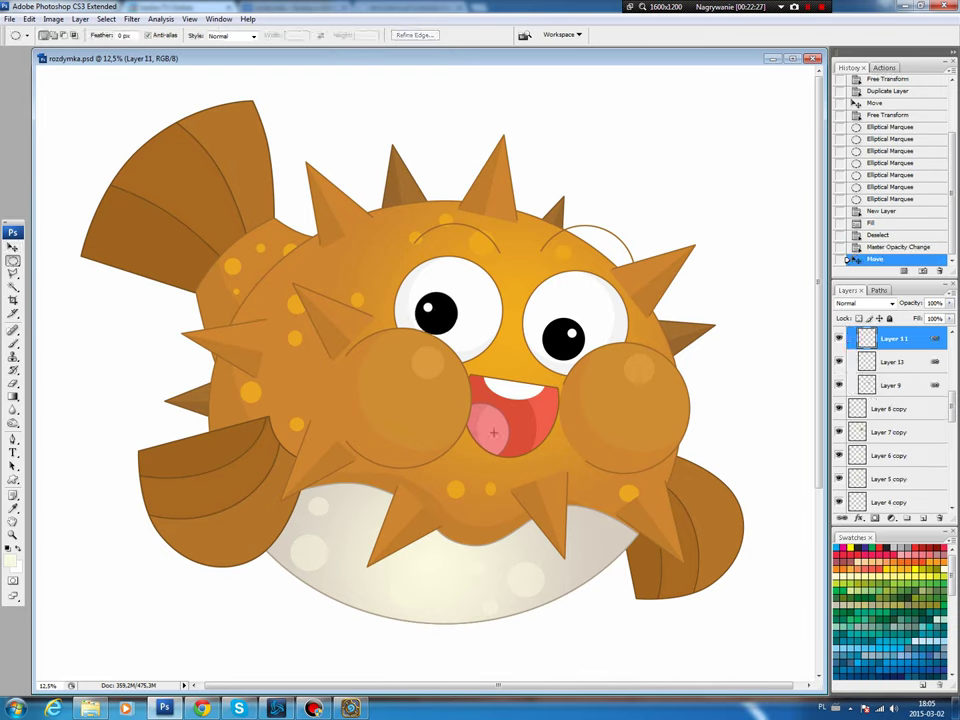
{"action": "left_click_drag", "start_coordinate": [496, 435], "coordinate": [482, 426]}
{"action": "key", "text": "b"}
{"action": "left_click", "coordinate": [491, 402], "text": "alt"}
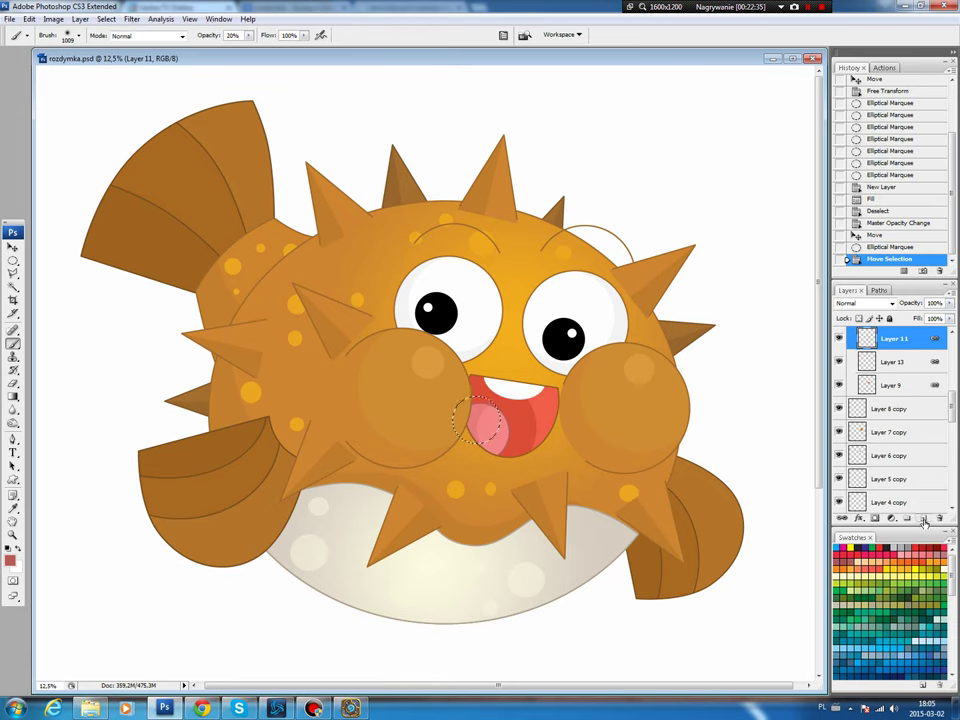
- Stroke the oval selection with pink on a new layer, Layer 35
{"action": "key", "text": "ctrl+shift+alt+n"}
{"action": "left_click", "coordinate": [33, 20]}
{"action": "left_click", "coordinate": [26, 190]}
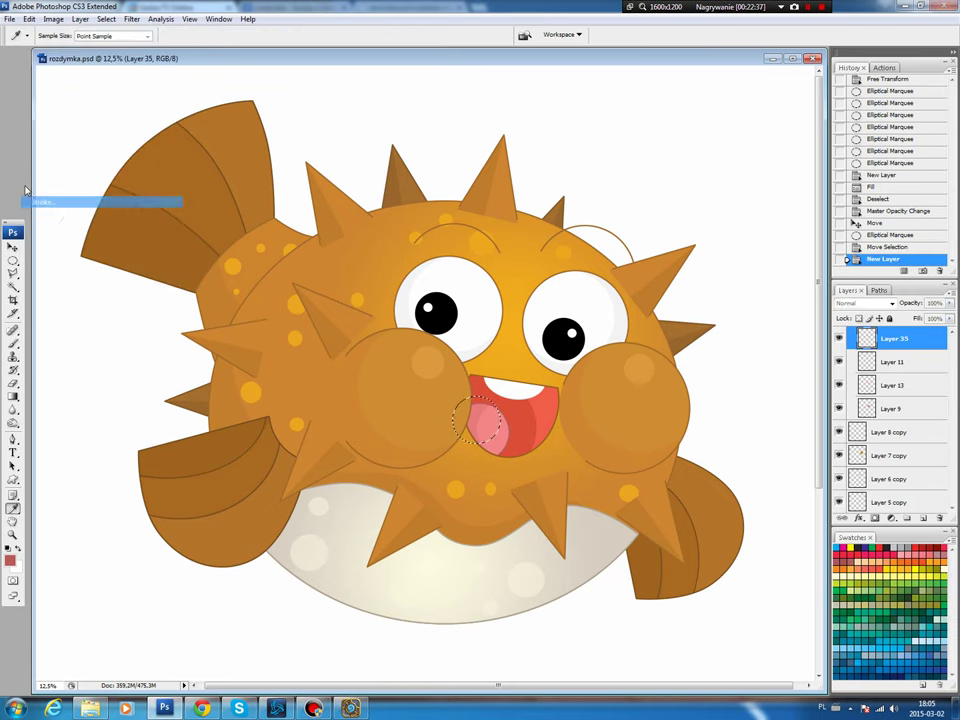
{"action": "key", "text": "Return"}
{"action": "key", "text": "ctrl+d"}
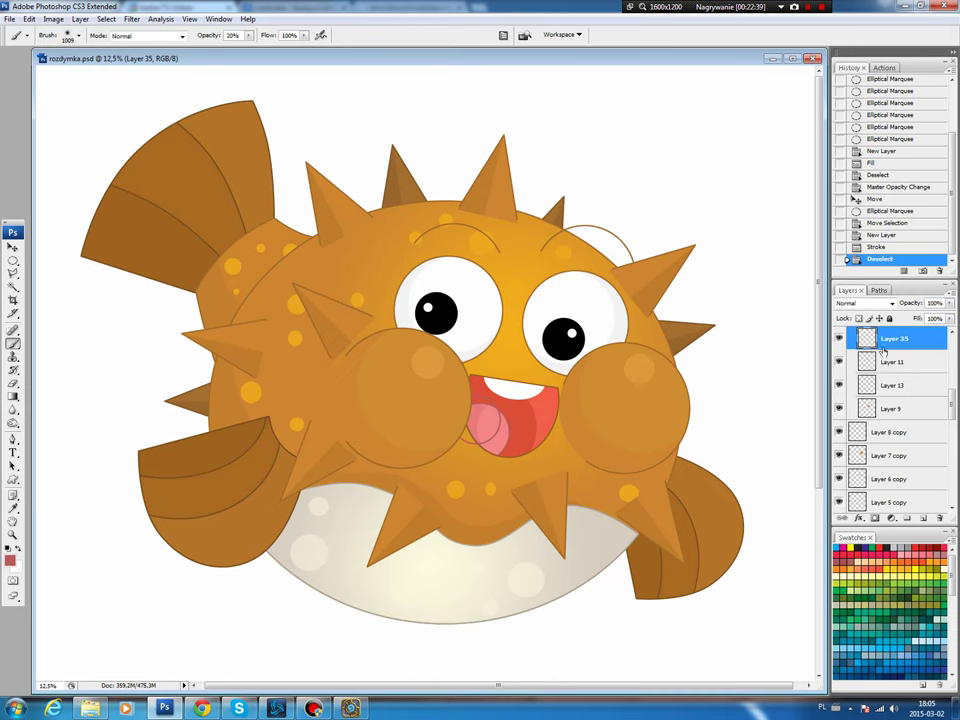
- Trim the pink outline outside the mouth and remove the extra stroke with Polygonal Lasso
{"action": "left_click", "coordinate": [862, 364], "text": "ctrl"}
{"action": "left_click", "coordinate": [106, 19]}
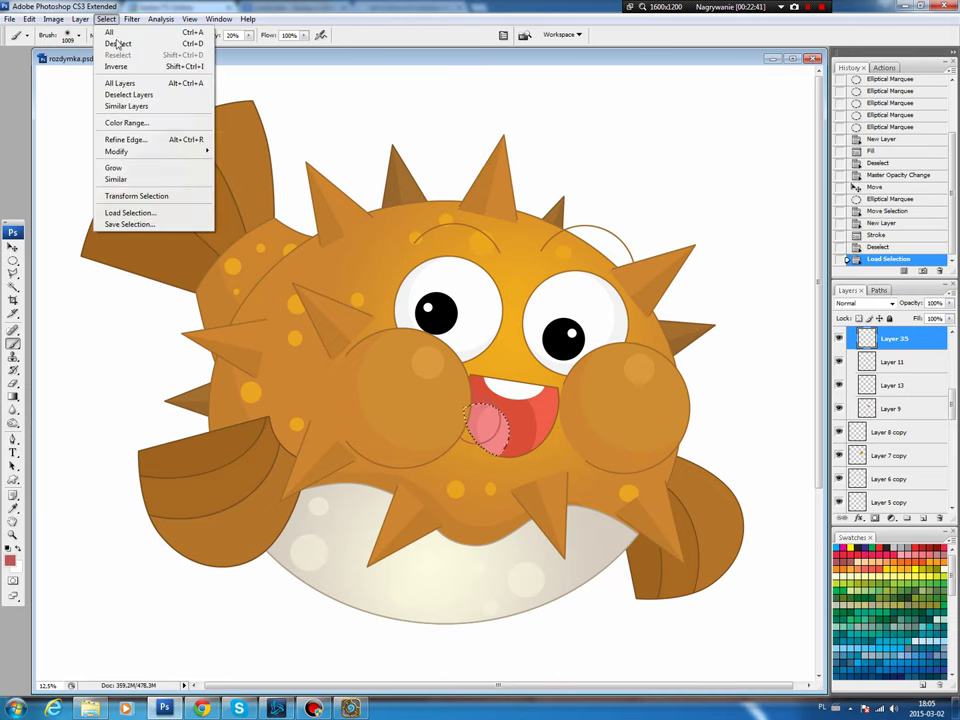
{"action": "left_click", "coordinate": [119, 67]}
{"action": "key", "text": "Delete"}
{"action": "key", "text": "ctrl+d"}
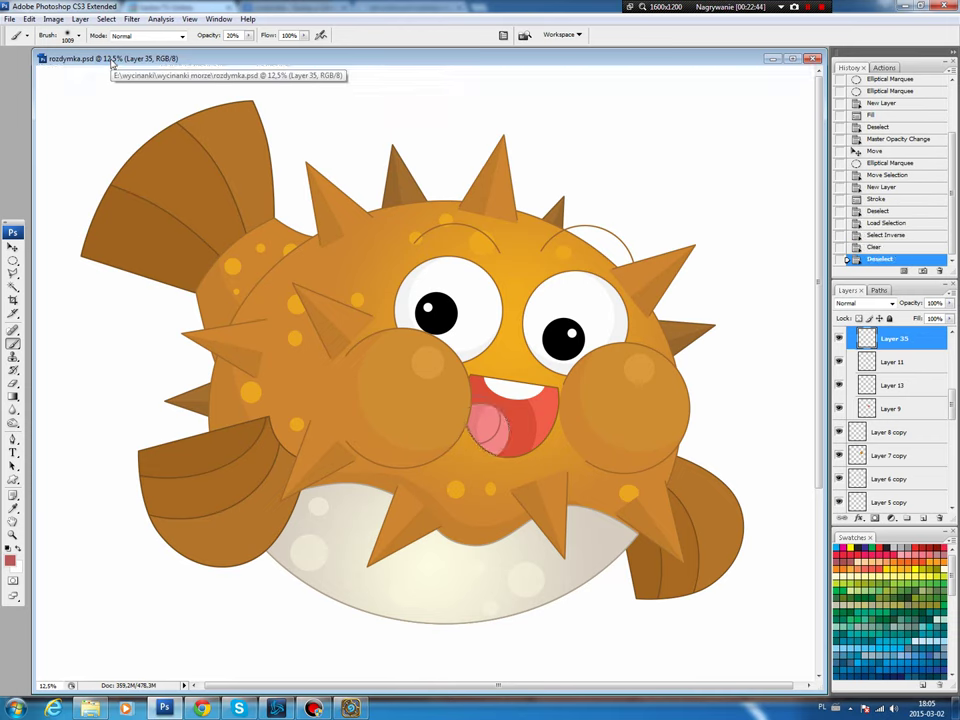
{"action": "key", "text": "l"}
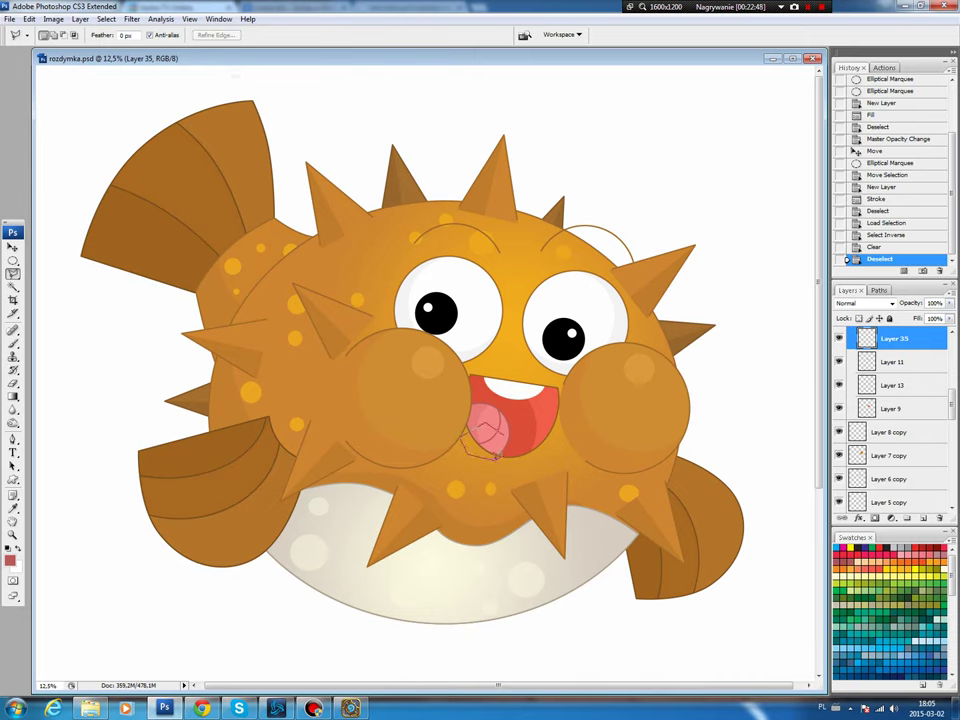
{"action": "double_click", "coordinate": [505, 430]}
{"action": "key", "text": "Delete"}
{"action": "key", "text": "ctrl+d"}
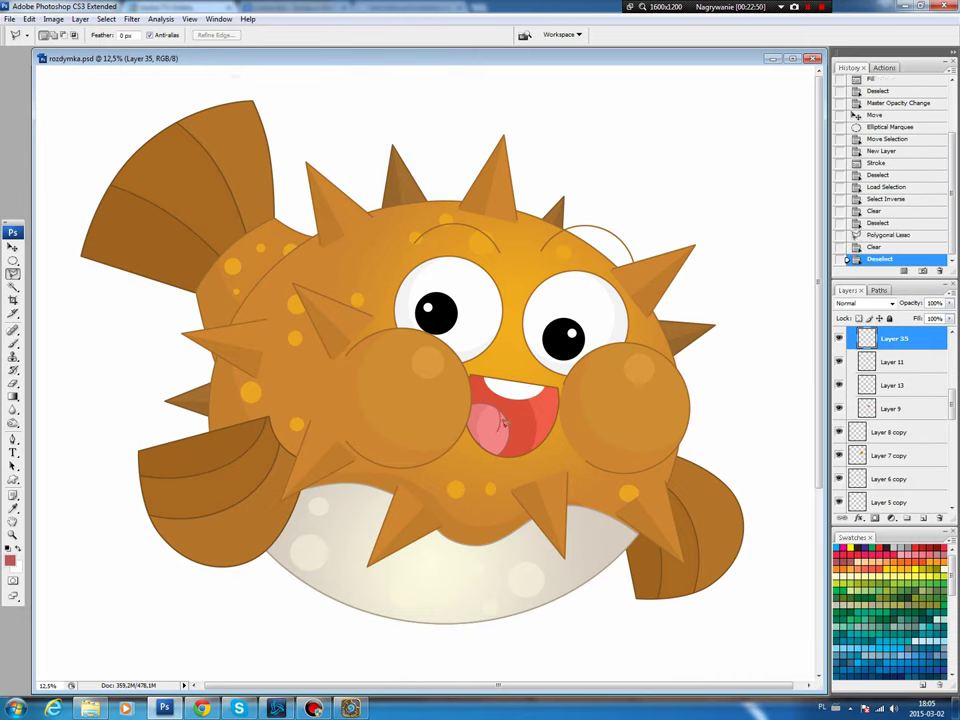
- Shade the mouth on Layer 9 with a darker red gradient
{"action": "key", "text": "v"}
{"action": "left_click", "coordinate": [478, 392]}
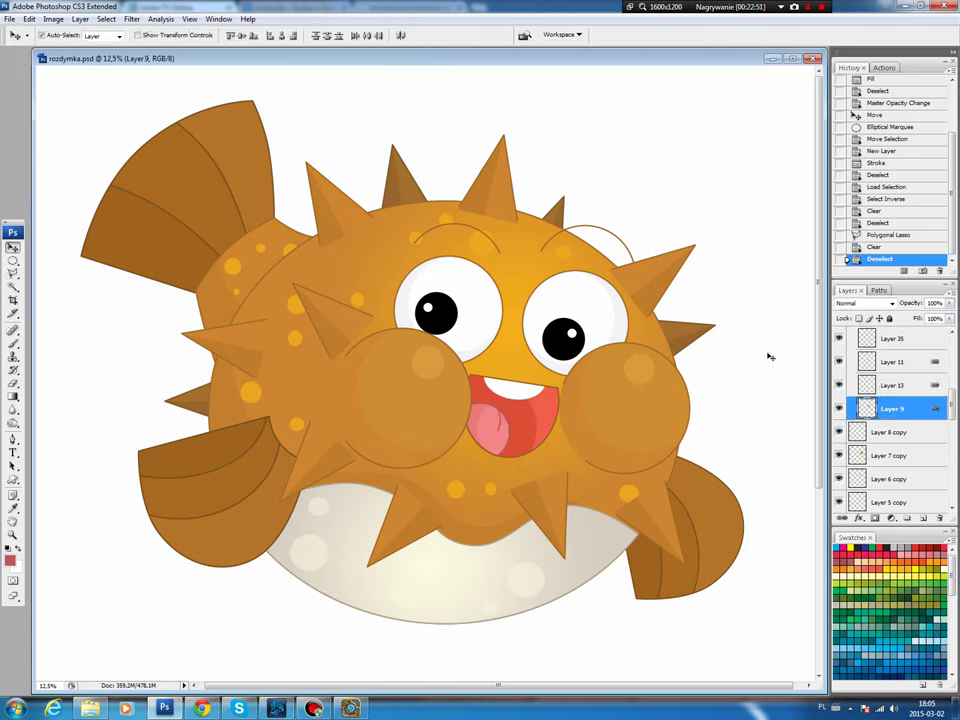
{"action": "key", "text": "b"}
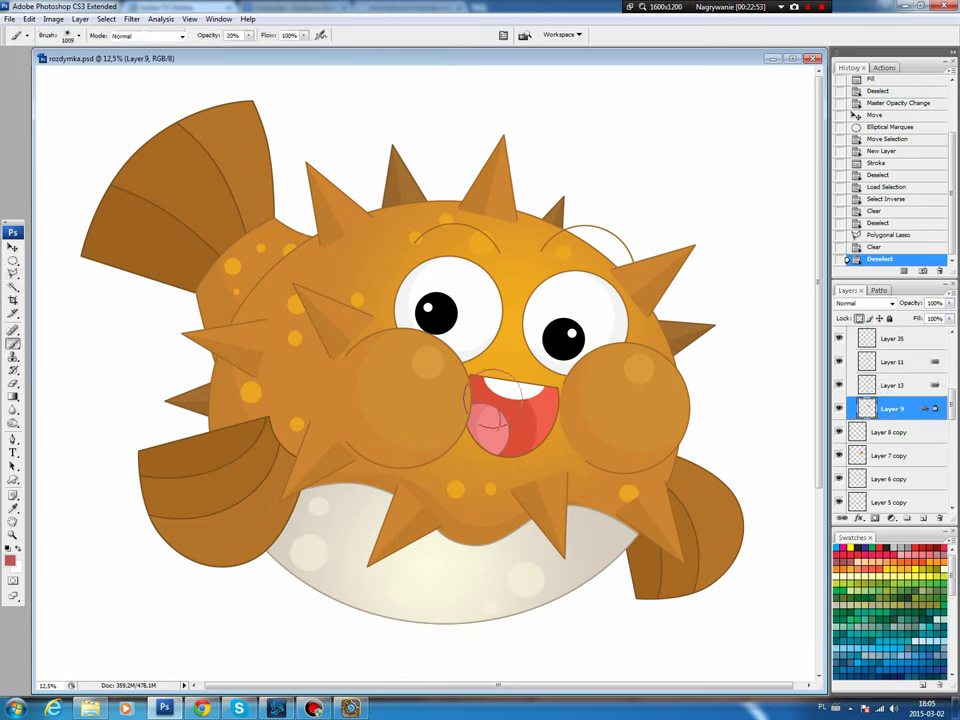
{"action": "key", "text": "i"}
{"action": "left_click", "coordinate": [9, 557]}
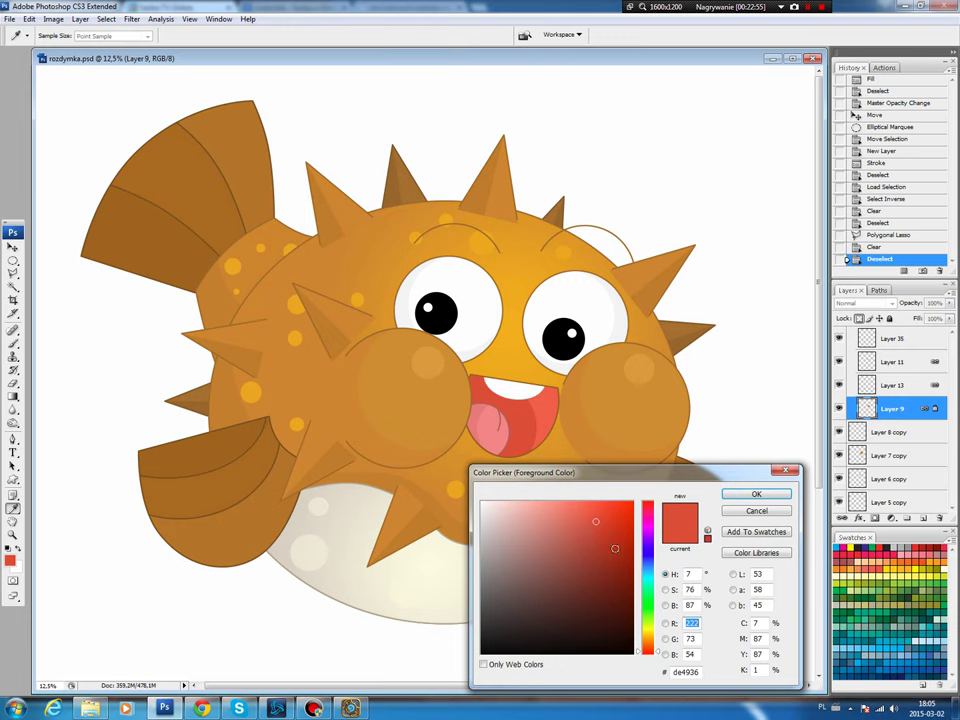
{"action": "key", "text": "Return"}
{"action": "key", "text": "g"}
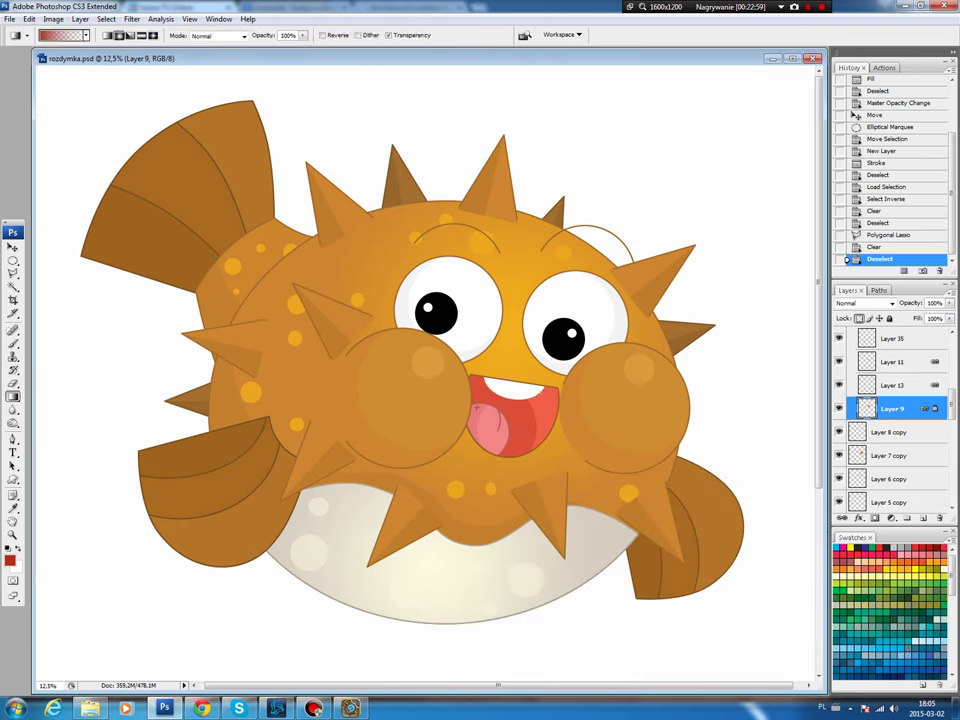
{"action": "left_click_drag", "start_coordinate": [541, 390], "coordinate": [510, 445]}
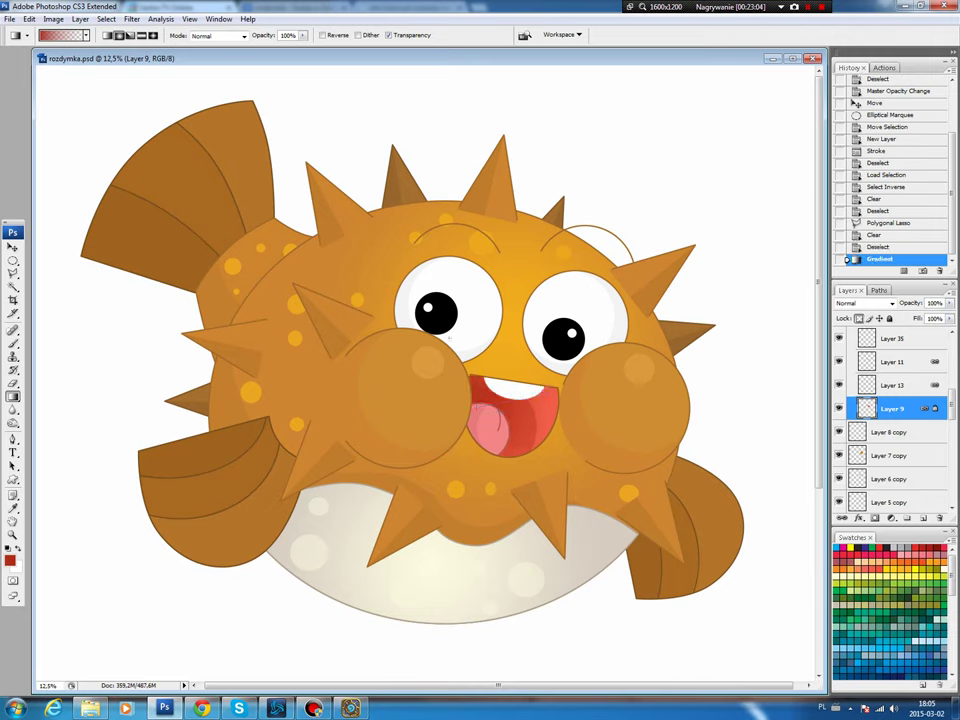
- Move the left fin up-left and rotate it slightly
{"action": "key", "text": "v"}
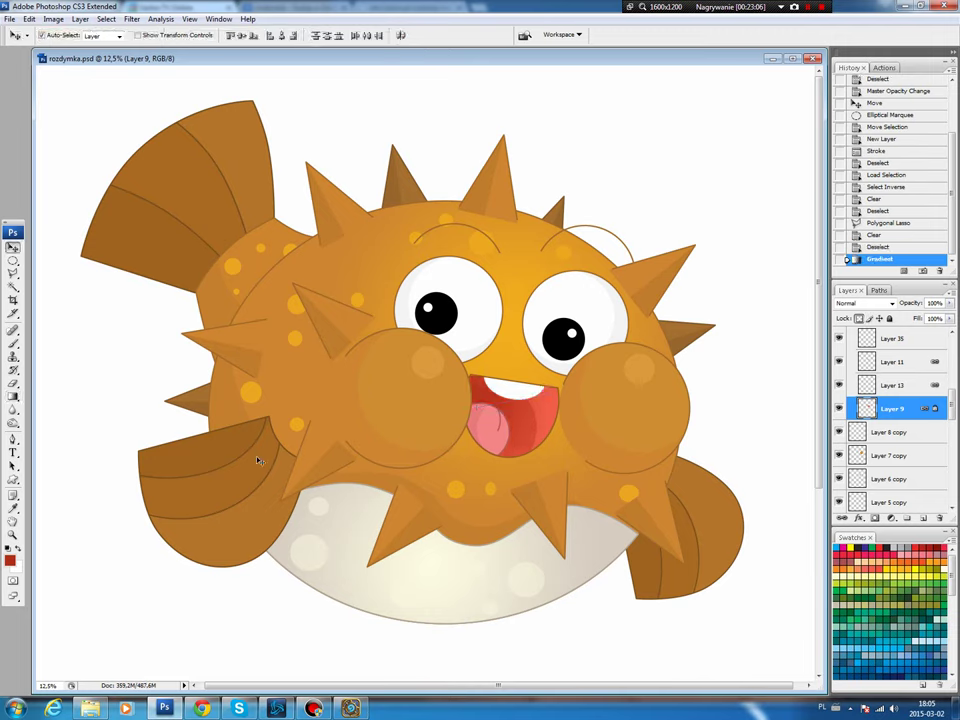
{"action": "left_click_drag", "start_coordinate": [252, 470], "coordinate": [233, 451]}
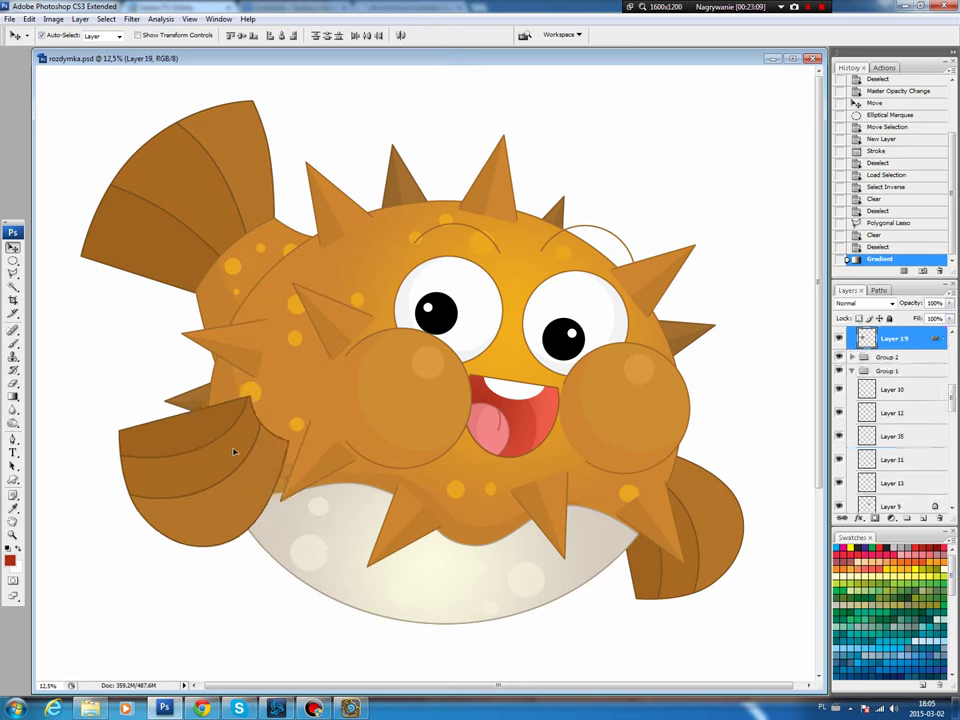
{"action": "key", "text": "ctrl+t"}
{"action": "left_click_drag", "start_coordinate": [311, 346], "coordinate": [325, 360]}
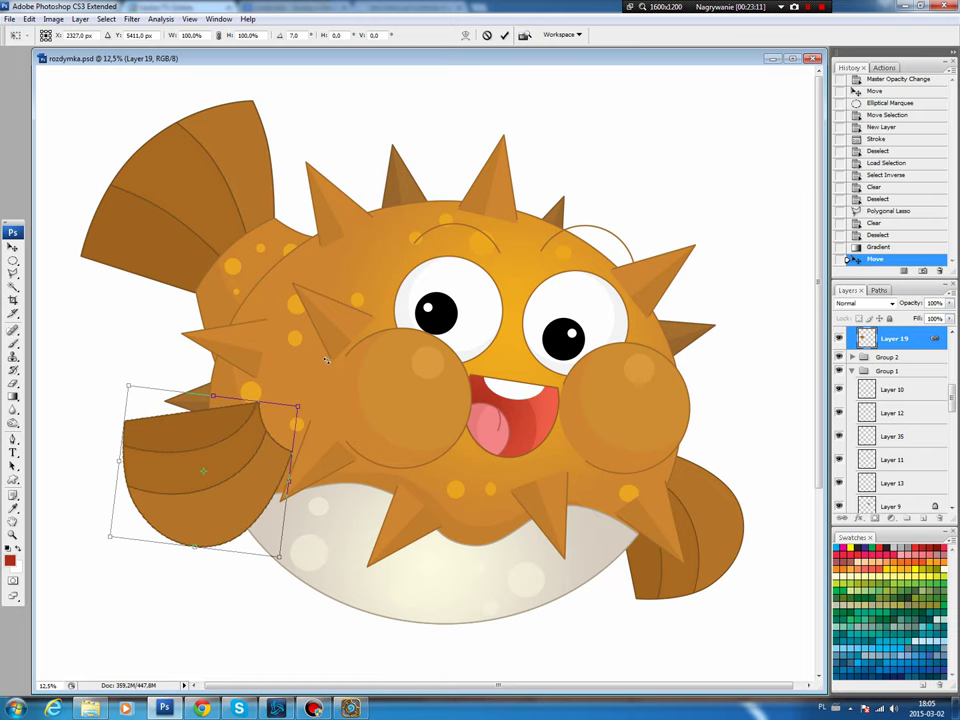
{"action": "key", "text": "Return"}
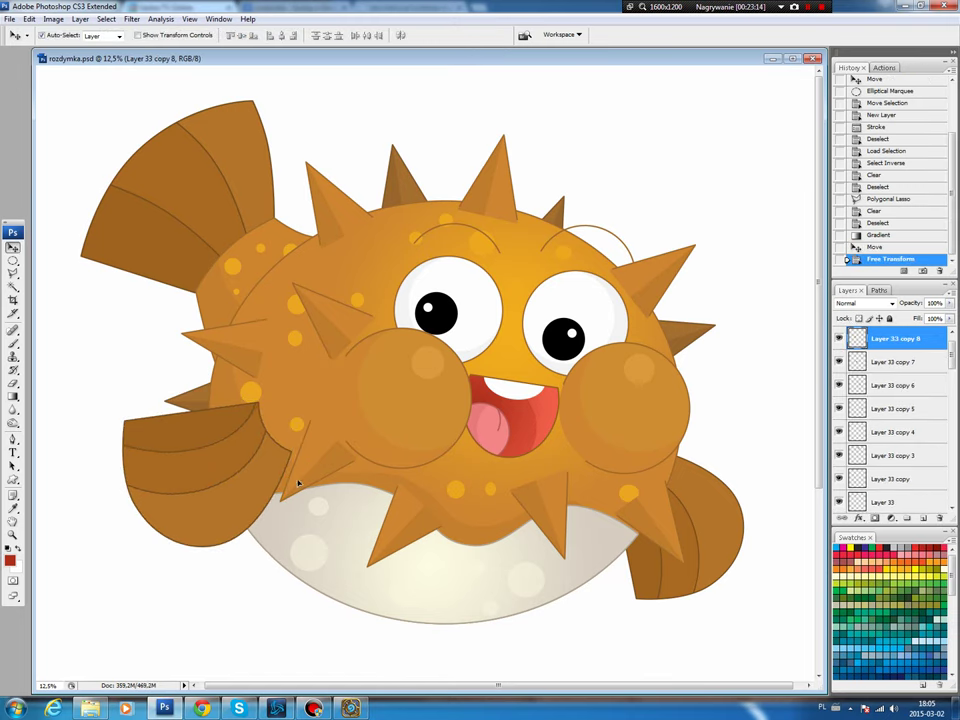
- Nudge a spike, add a duplicate near the upper-left spikes, and lower the right-side spike
{"action": "key", "text": "ctrl+t"}
{"action": "left_click_drag", "start_coordinate": [333, 455], "coordinate": [343, 458]}
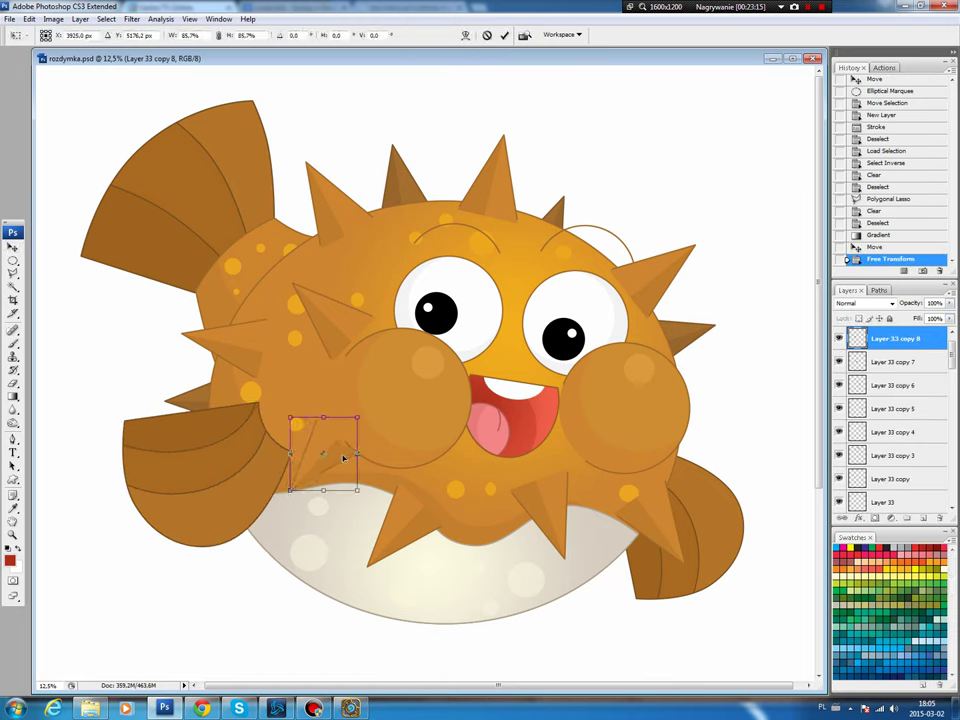
{"action": "key", "text": "Return"}
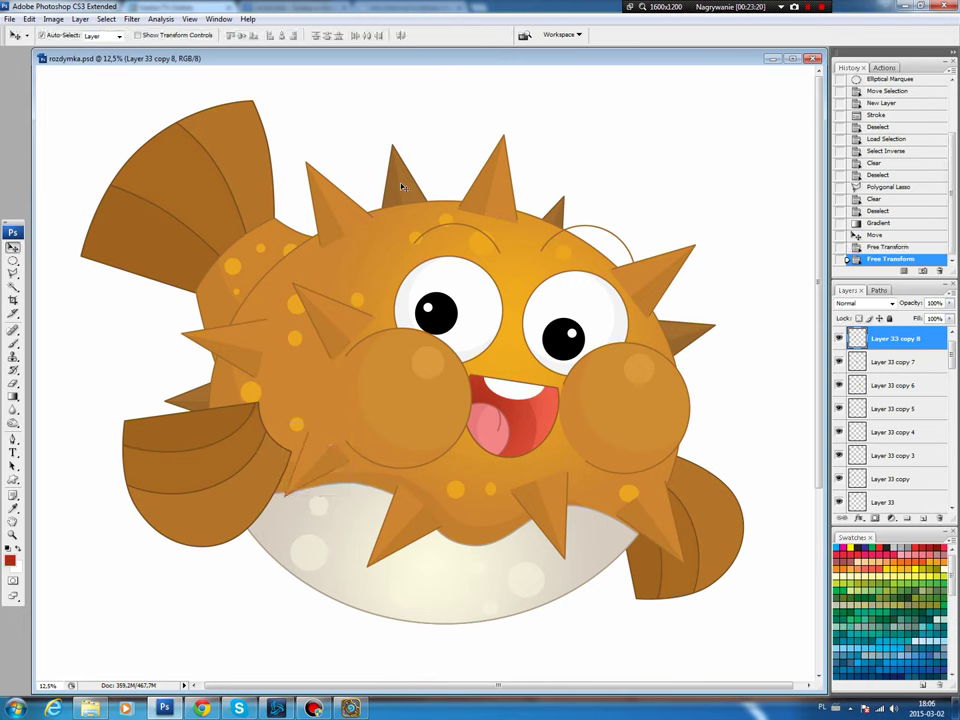
{"action": "left_click_drag", "start_coordinate": [401, 186], "coordinate": [336, 228]}
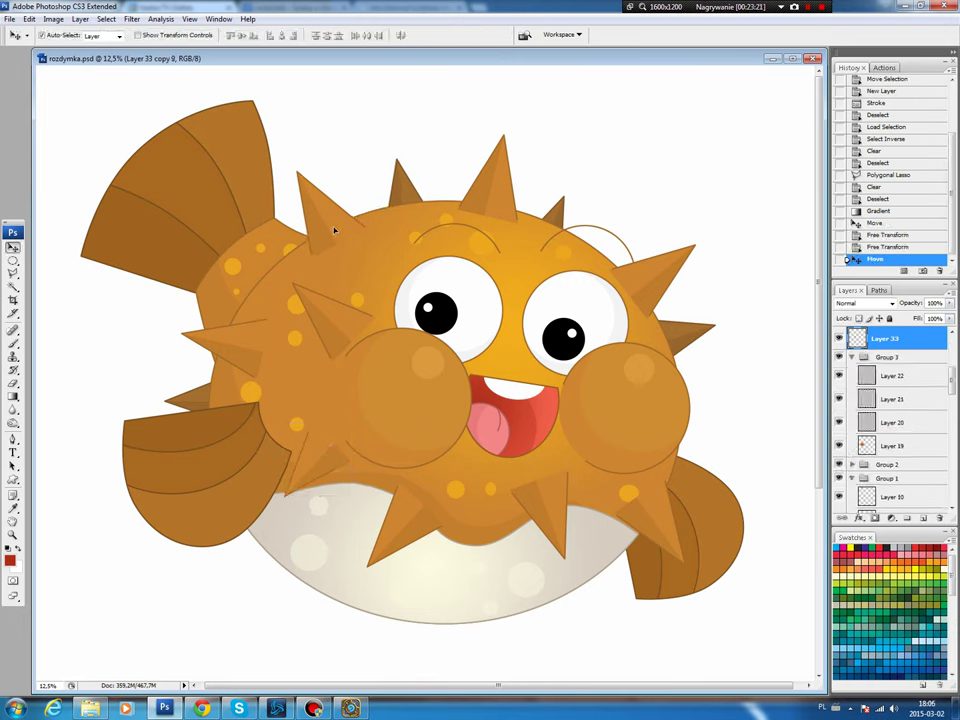
{"action": "left_click_drag", "start_coordinate": [690, 318], "coordinate": [693, 345]}
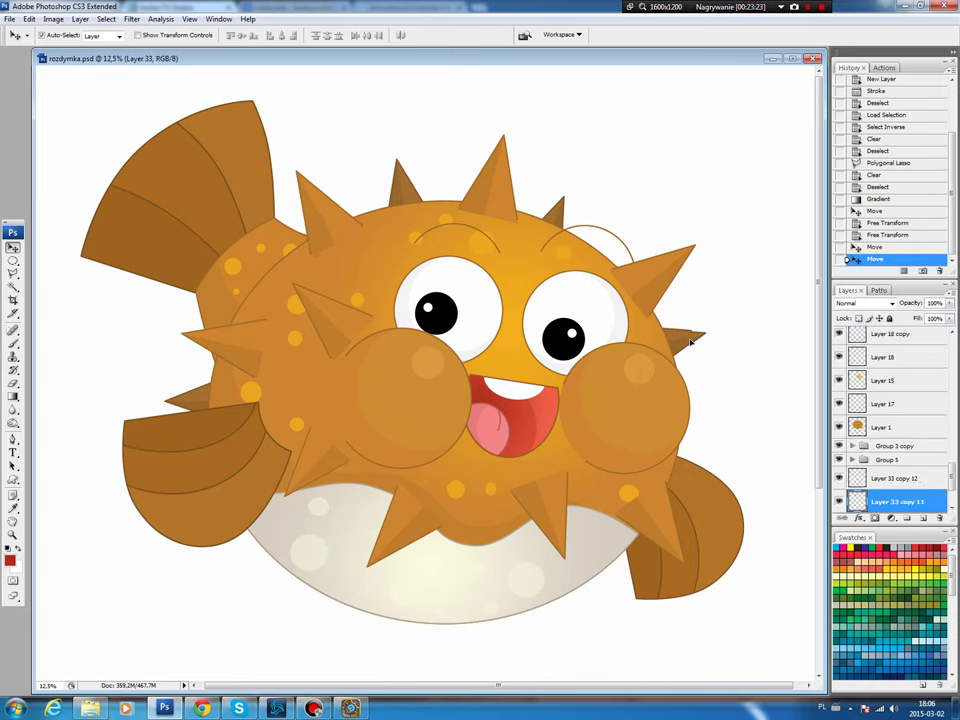
- Shrink the lower-right spike and place a copy of it nearby
{"action": "left_click", "coordinate": [664, 518]}
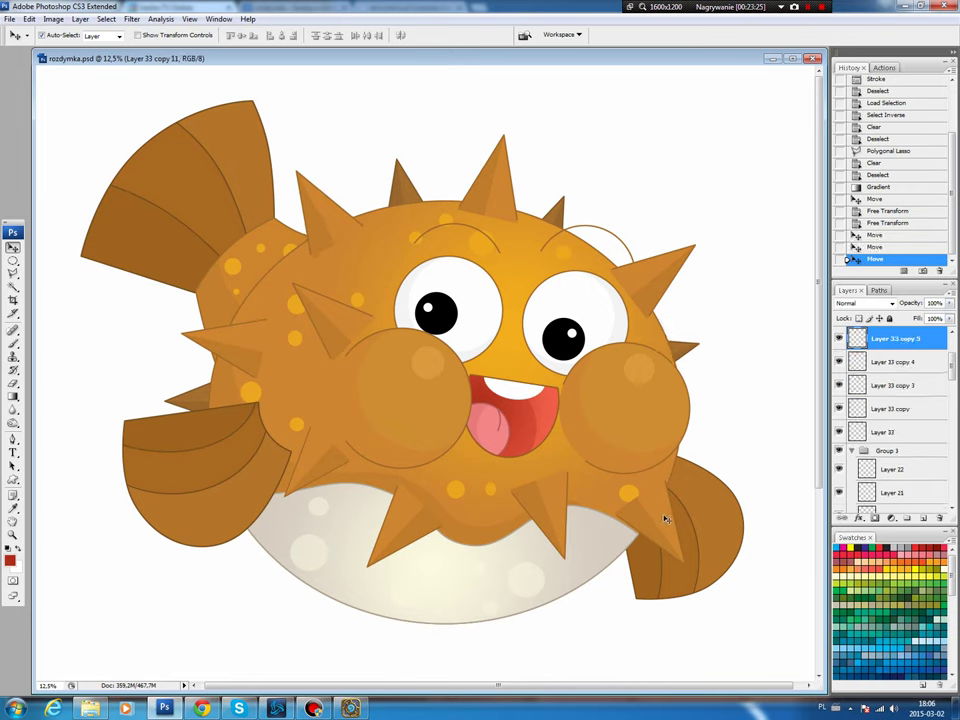
{"action": "key", "text": "ctrl+t"}
{"action": "left_click_drag", "start_coordinate": [696, 477], "coordinate": [668, 481]}
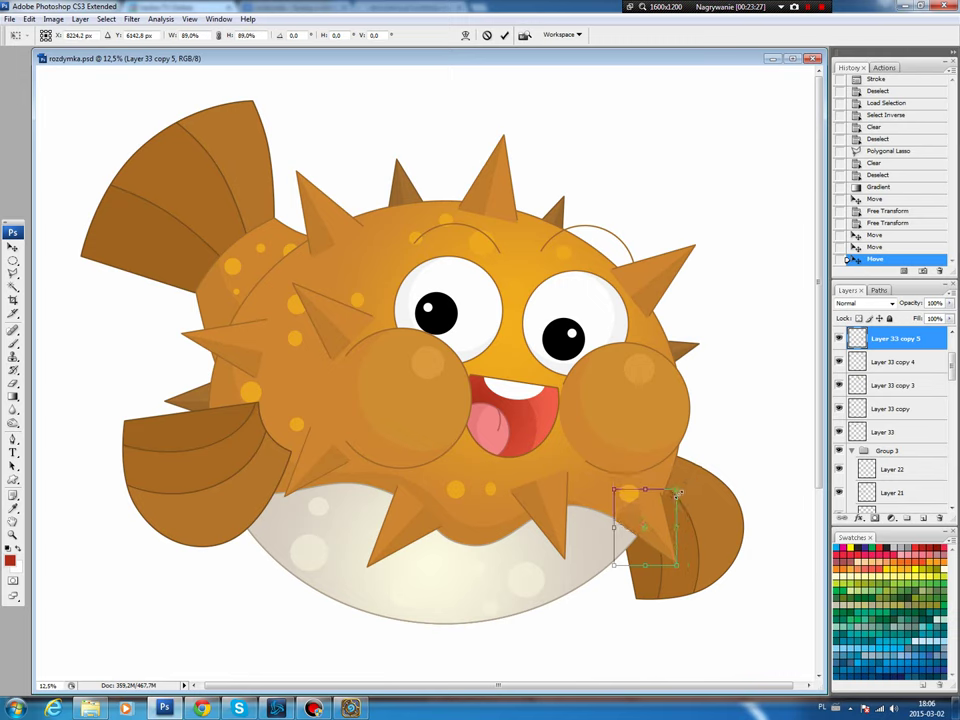
{"action": "key", "text": "Return"}
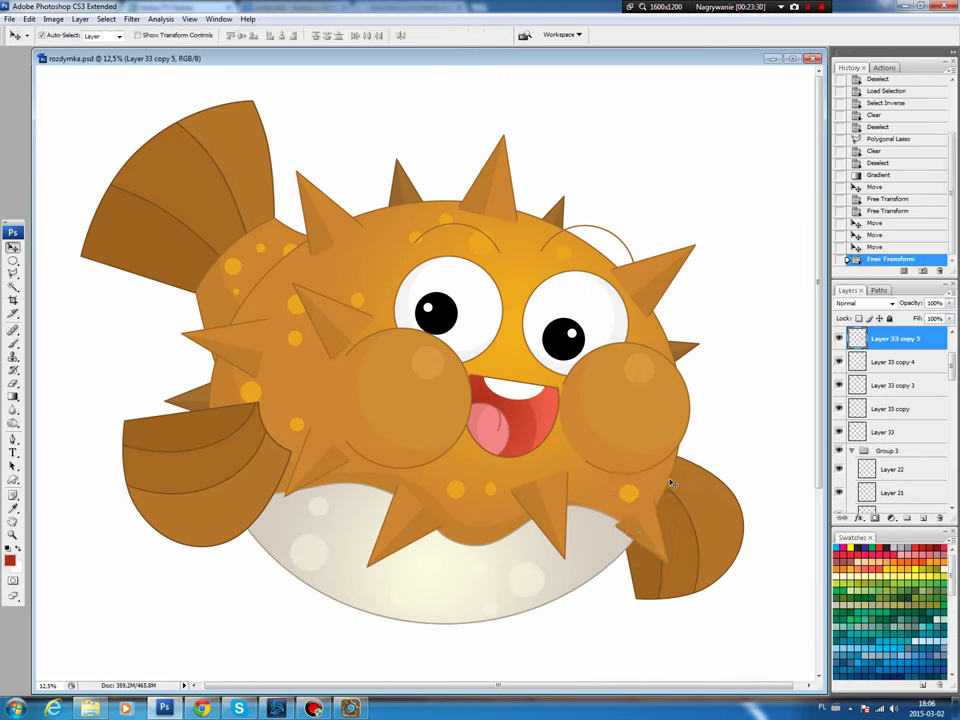
{"action": "mouse_move", "coordinate": [652, 513]}
{"action": "left_mouse_down"}
{"action": "mouse_move", "coordinate": [548, 505]}
{"action": "mouse_move", "coordinate": [535, 480]}
{"action": "left_mouse_up"}
{"action": "key", "text": "ctrl+t"}
{"action": "key", "text": "Return"}
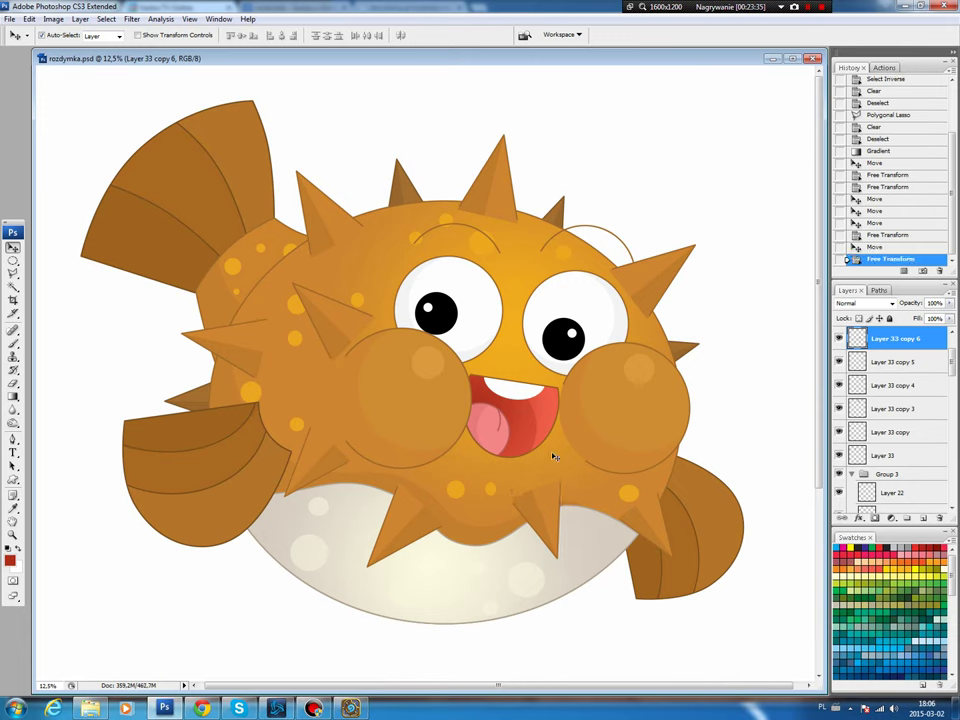
- Scale the spike beside the right eye to about 82% and nudge the left spike up-right
{"action": "key", "text": "ctrl+alt+t"}
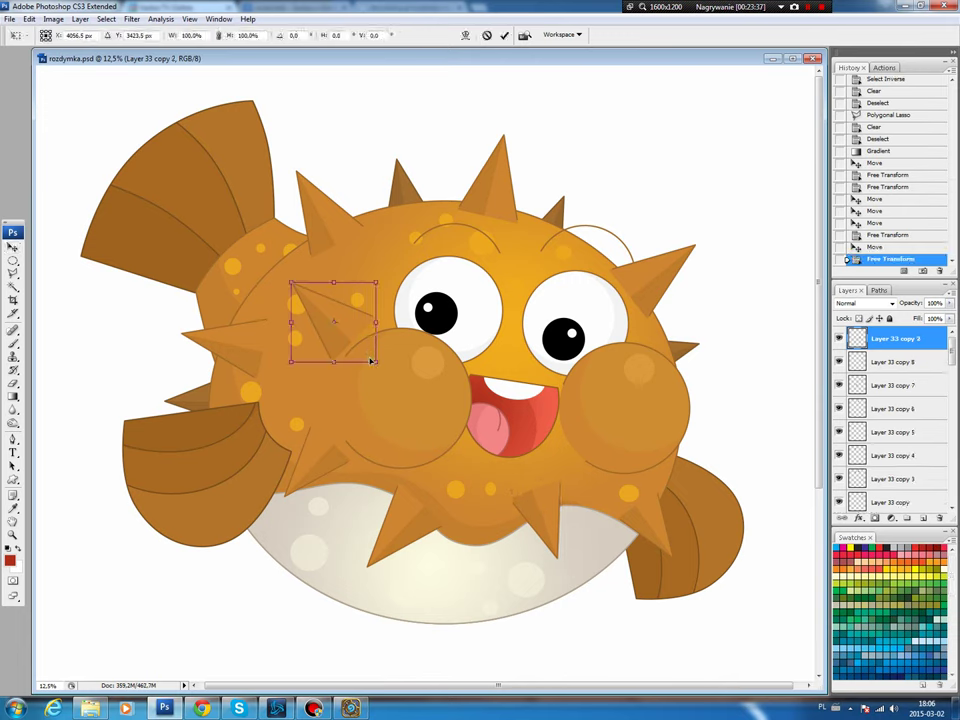
{"action": "key", "text": "Return"}
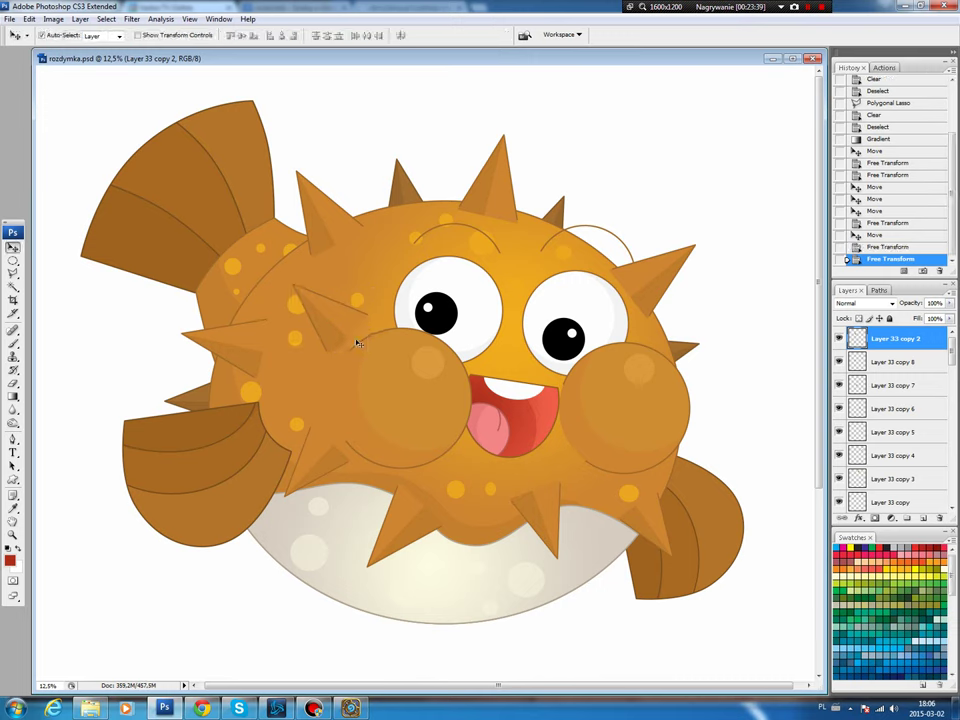
{"action": "left_click", "coordinate": [644, 274]}
{"action": "key", "text": "ctrl+t"}
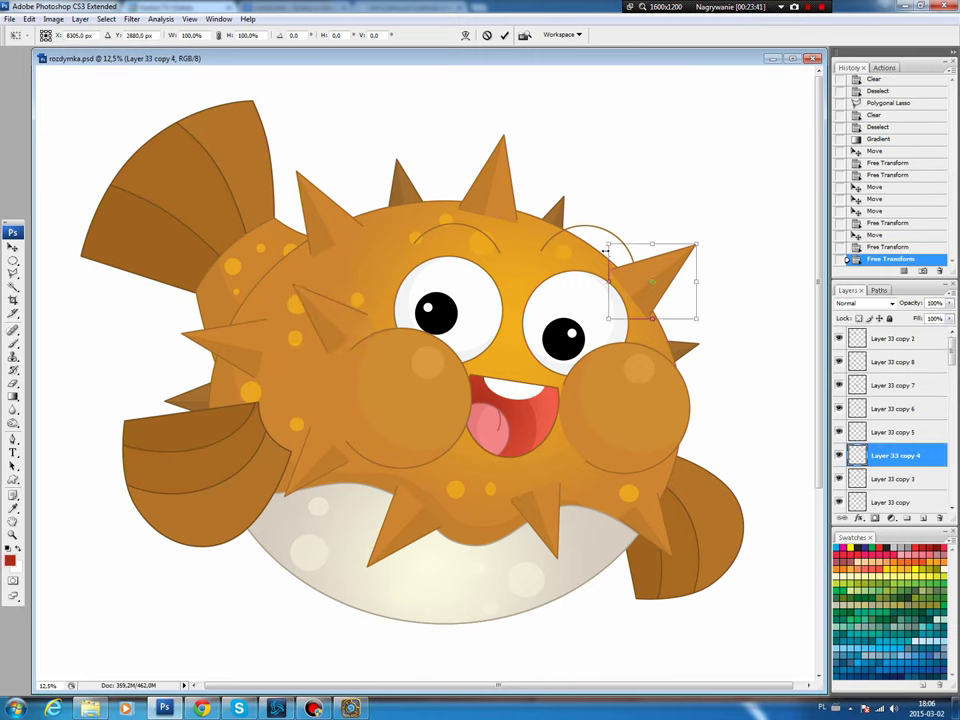
{"action": "left_click_drag", "start_coordinate": [697, 252], "coordinate": [690, 258]}
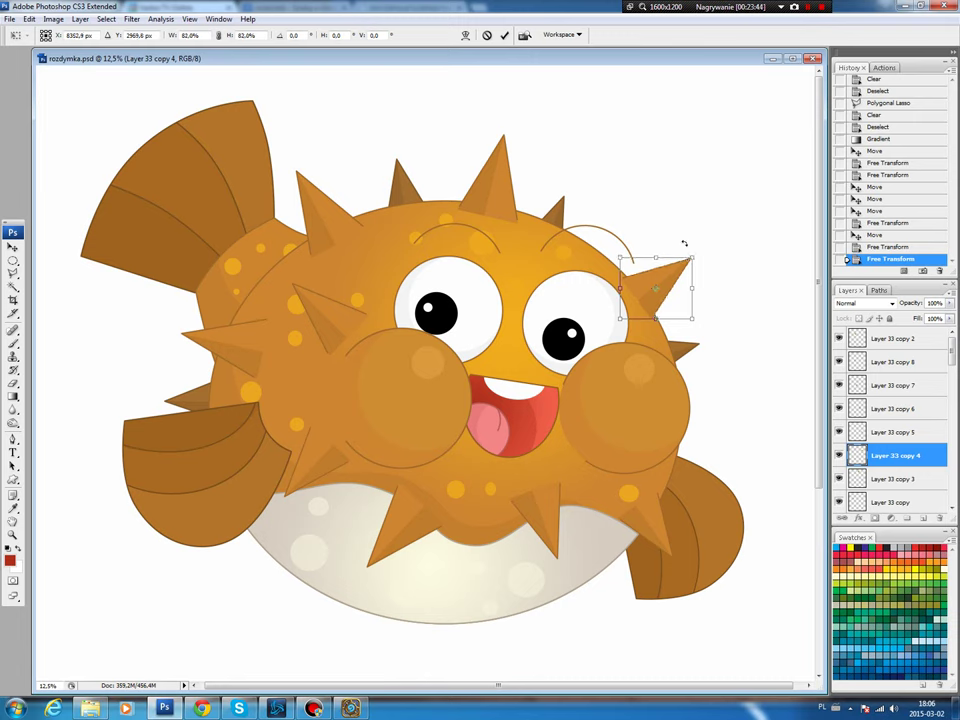
{"action": "key", "text": "Return"}
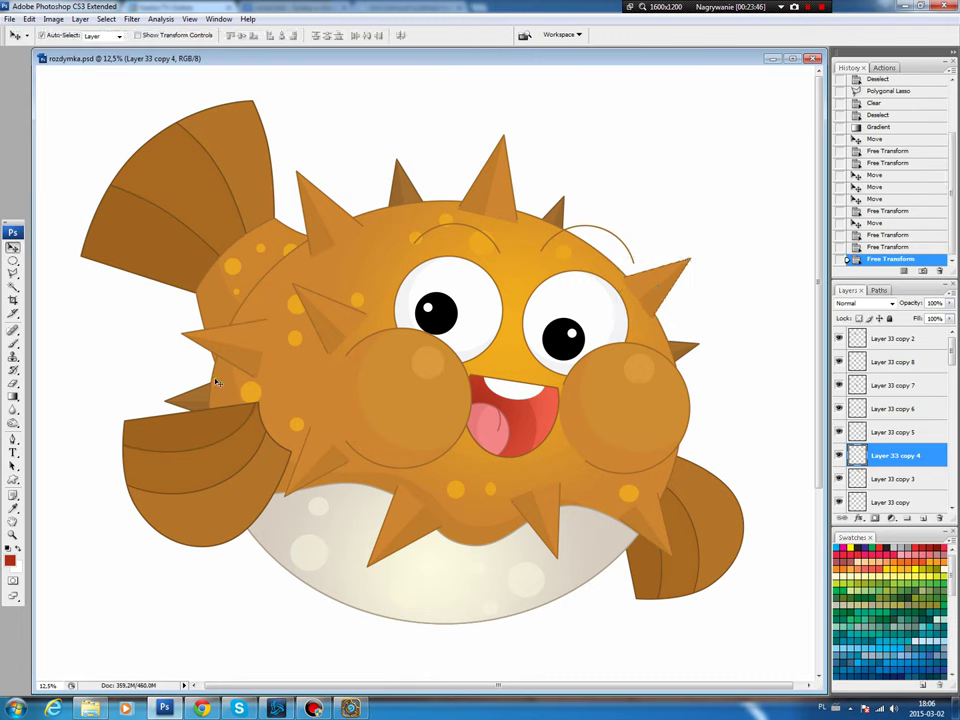
{"action": "left_click_drag", "start_coordinate": [216, 382], "coordinate": [229, 377]}
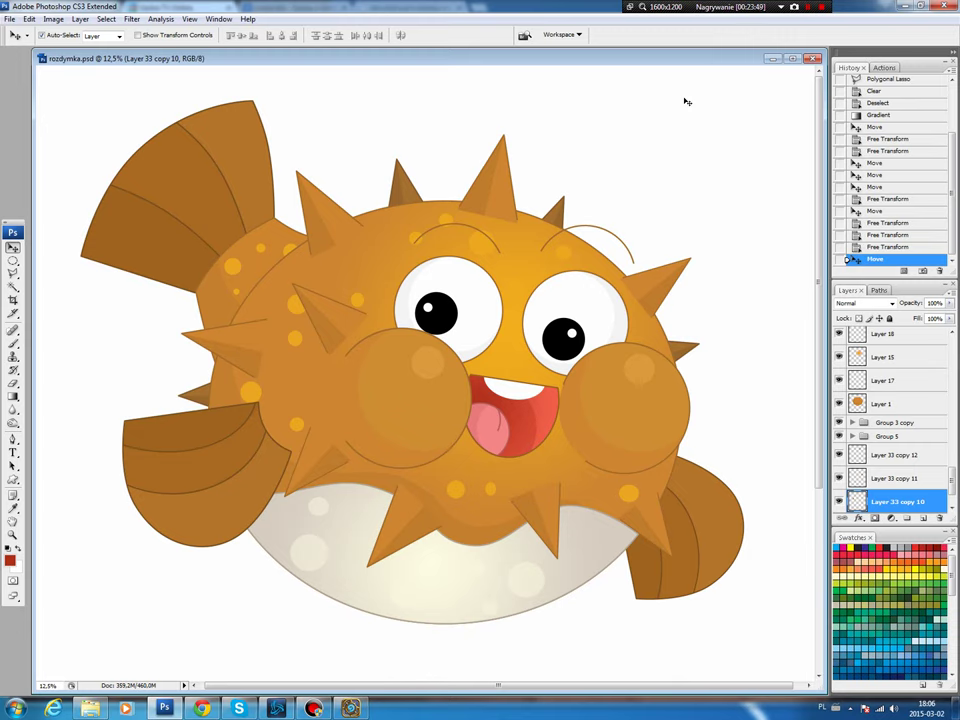
{"action": "left_click", "coordinate": [705, 517]}
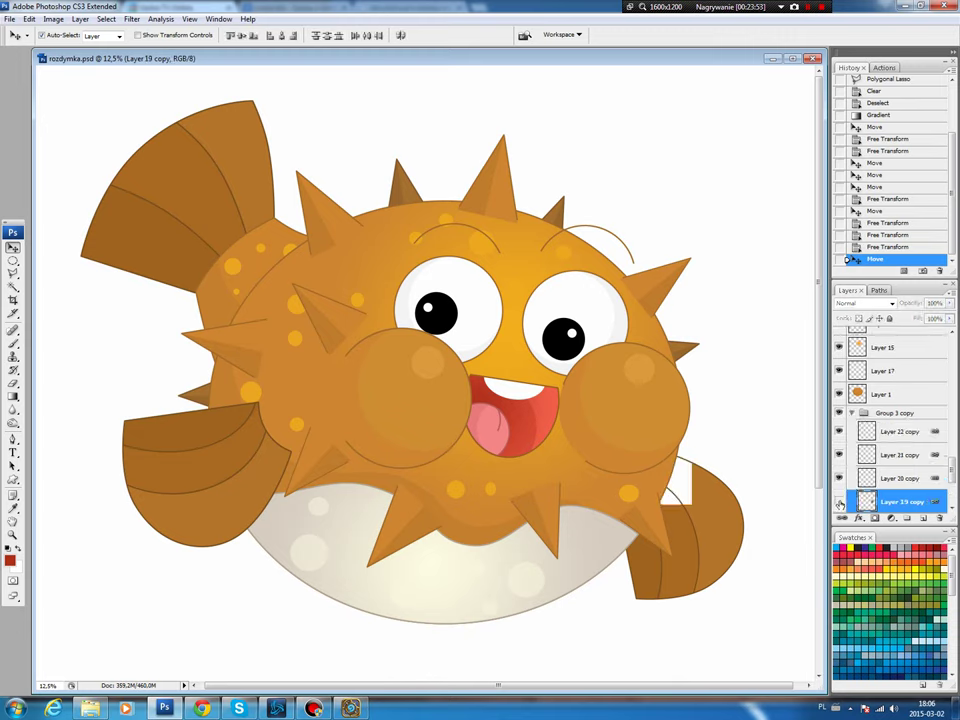
- Darken the right tail fin by lowering its Hue/Saturation lightness
{"action": "left_click", "coordinate": [838, 501]}
{"action": "key", "text": "ctrl+u"}
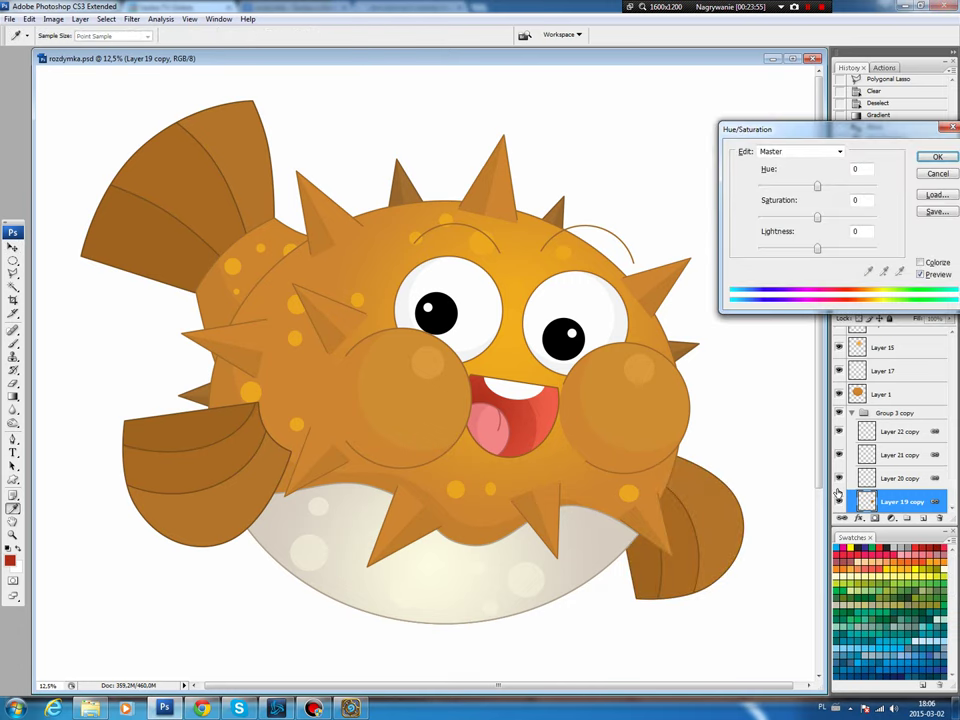
{"action": "left_click_drag", "start_coordinate": [817, 250], "coordinate": [812, 219]}
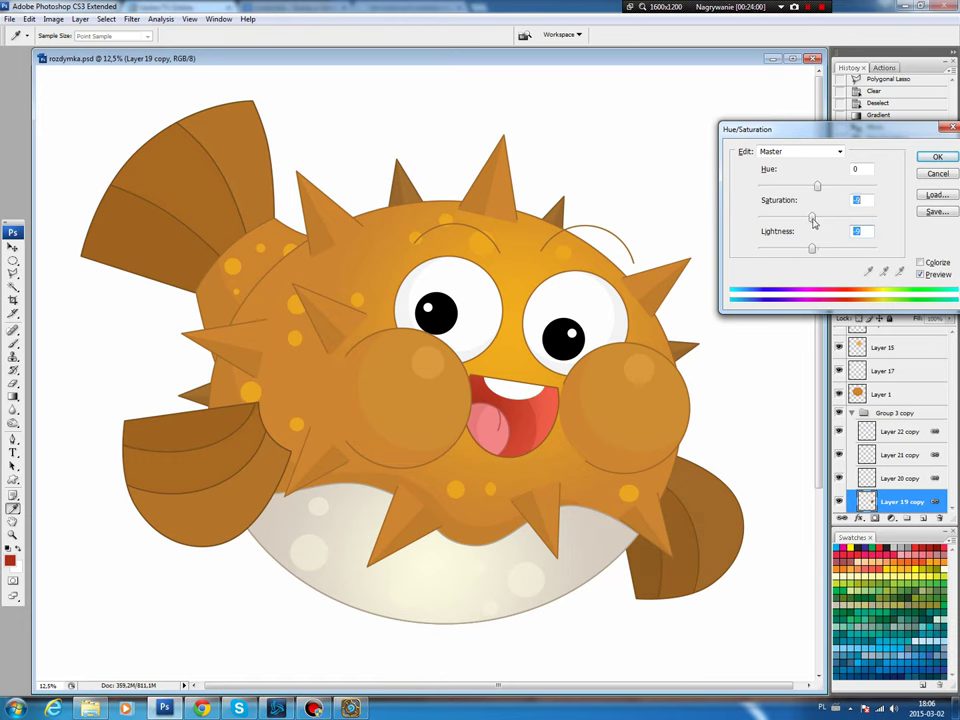
{"action": "left_click", "coordinate": [937, 158]}
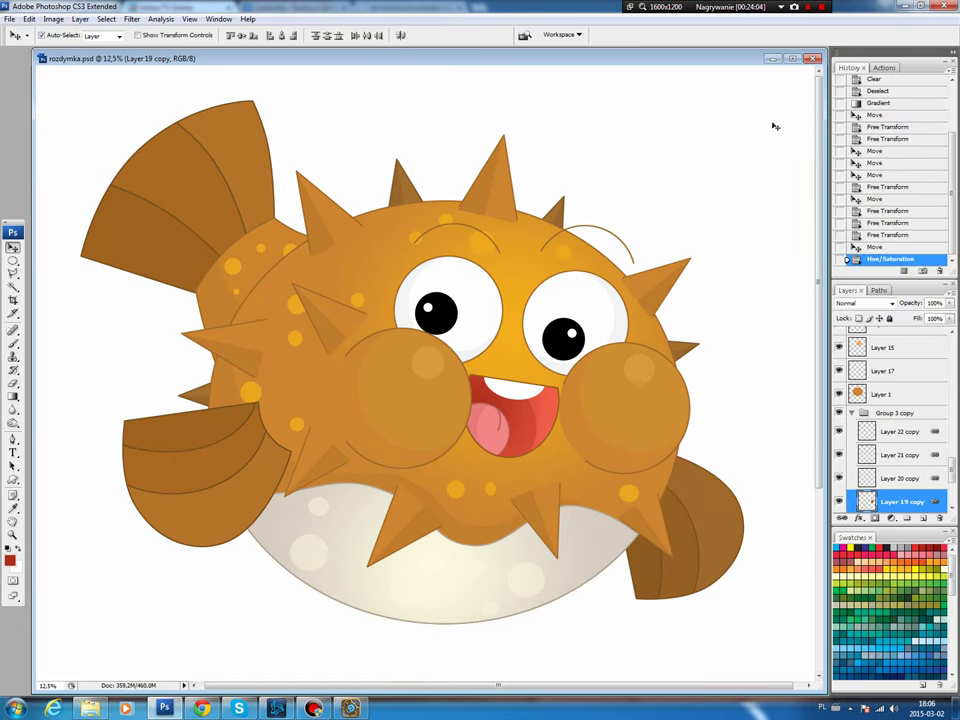
- Darken an oval area on the lower part of the upper-left fin (Layer 27)
{"action": "left_click", "coordinate": [200, 231]}
{"action": "key", "text": "m"}
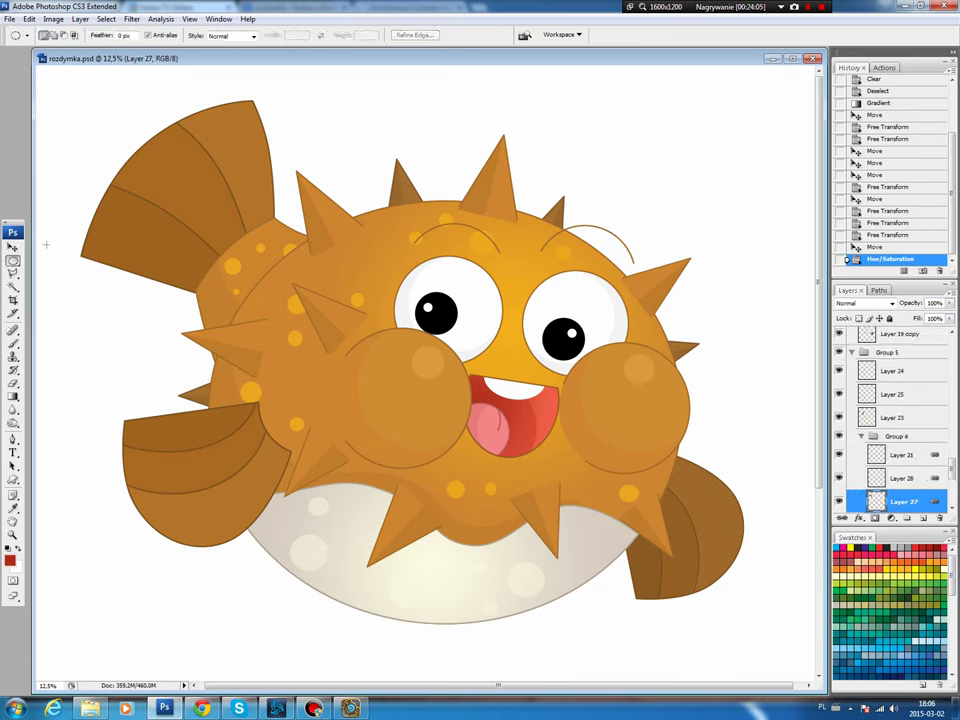
{"action": "mouse_move", "coordinate": [47, 257]}
{"action": "left_mouse_down"}
{"action": "mouse_move", "coordinate": [213, 369]}
{"action": "mouse_move", "coordinate": [181, 367]}
{"action": "mouse_move", "coordinate": [180, 375]}
{"action": "mouse_move", "coordinate": [180, 362]}
{"action": "left_mouse_up"}
{"action": "key", "text": "ctrl+u"}
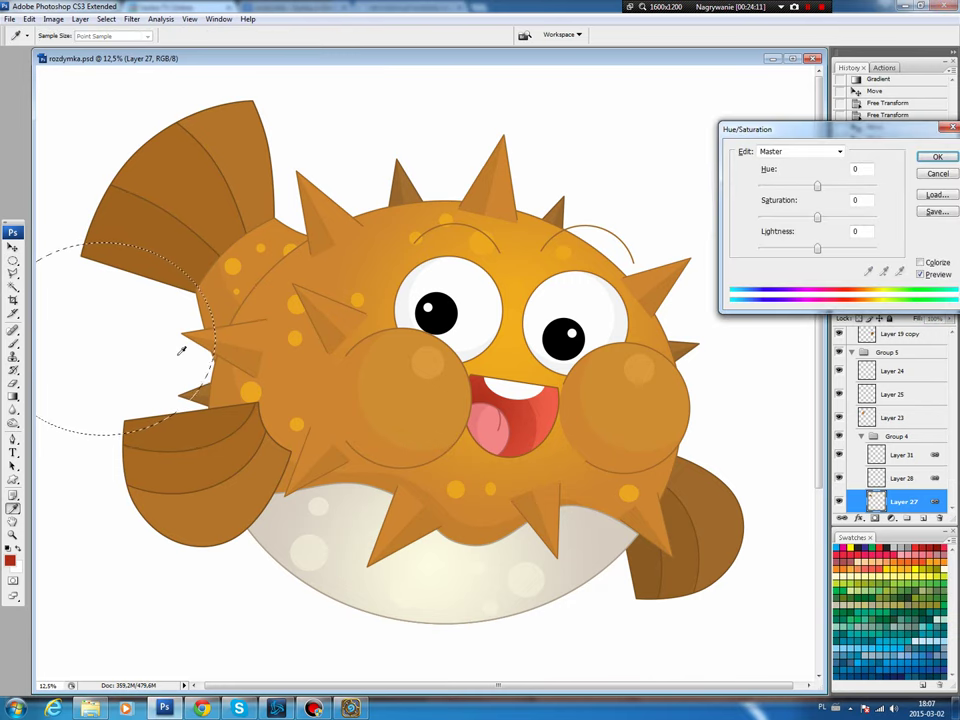
{"action": "left_click_drag", "start_coordinate": [817, 249], "coordinate": [812, 250]}
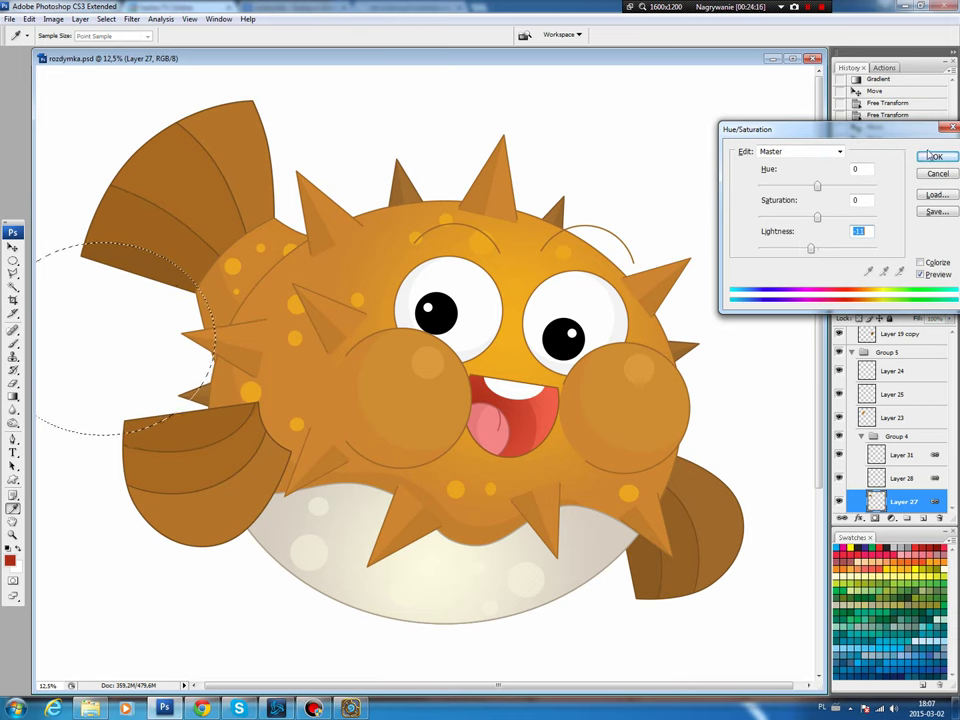
{"action": "key", "text": "Return"}
{"action": "key", "text": "ctrl+d"}
{"action": "key", "text": "v"}
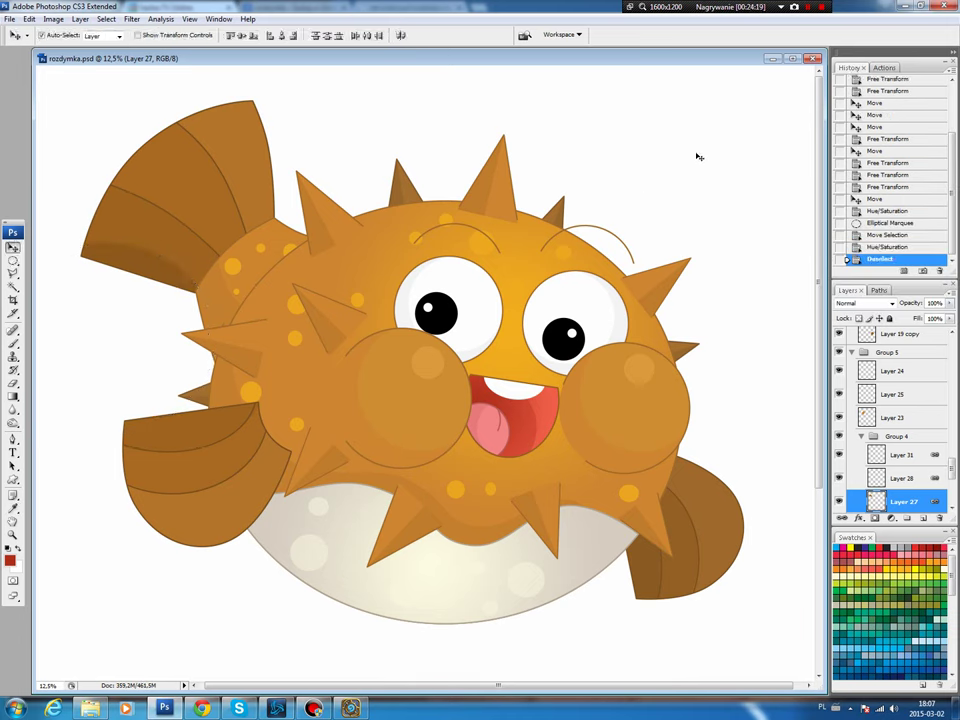
- Darken the lower-left fin (Layer 19) by reducing its lightness slightly
{"action": "left_click", "coordinate": [192, 437]}
{"action": "key", "text": "ctrl+u"}
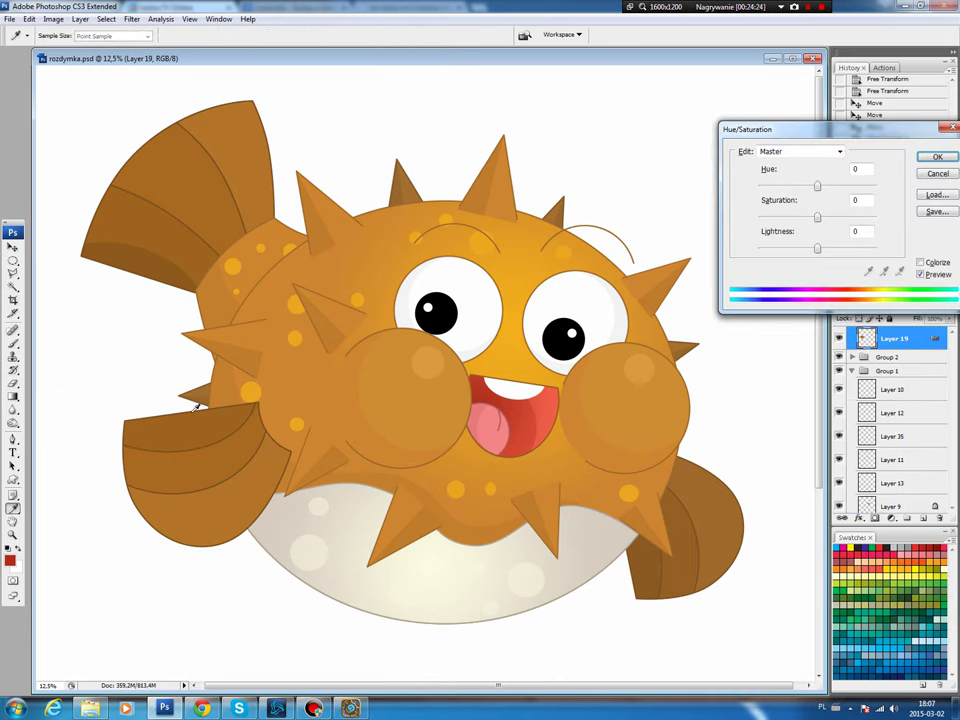
{"action": "left_click_drag", "start_coordinate": [816, 250], "coordinate": [813, 251]}
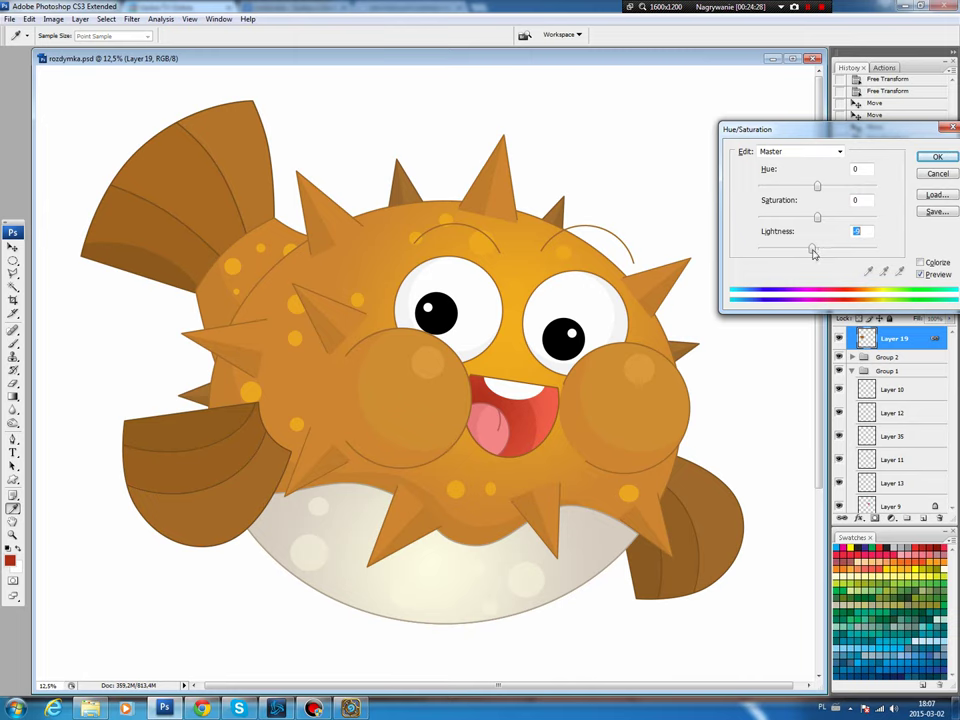
{"action": "left_click", "coordinate": [937, 157]}
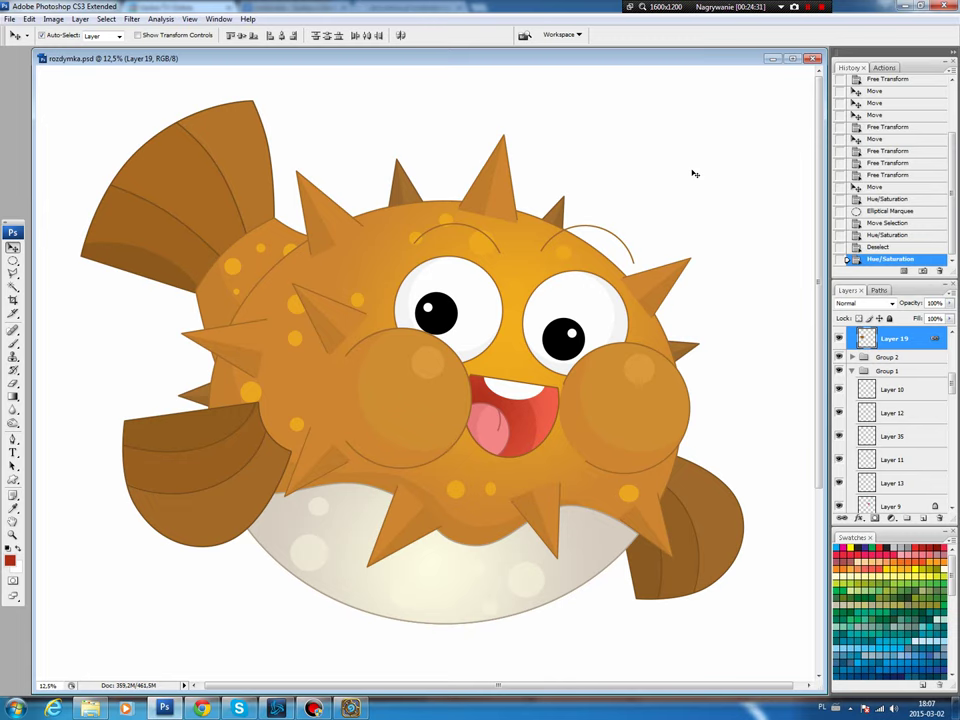
{"action": "left_click", "coordinate": [250, 299]}
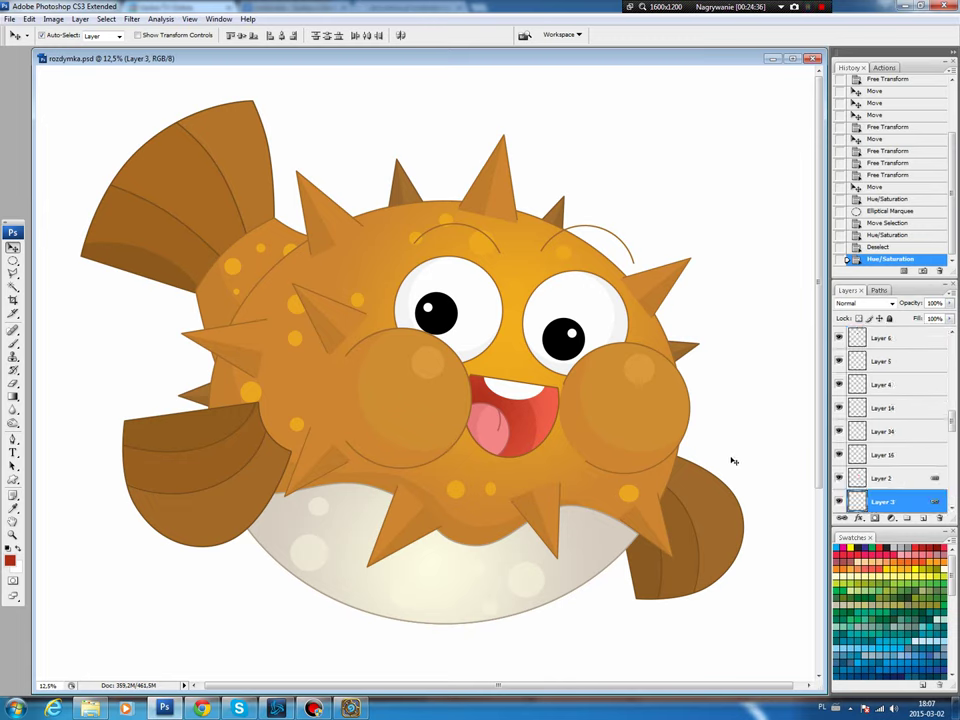
- Cut a small patch out of the upper-left body on Layer 3
{"action": "left_click", "coordinate": [840, 502]}
{"action": "left_click", "coordinate": [840, 502]}
{"action": "key", "text": "l"}
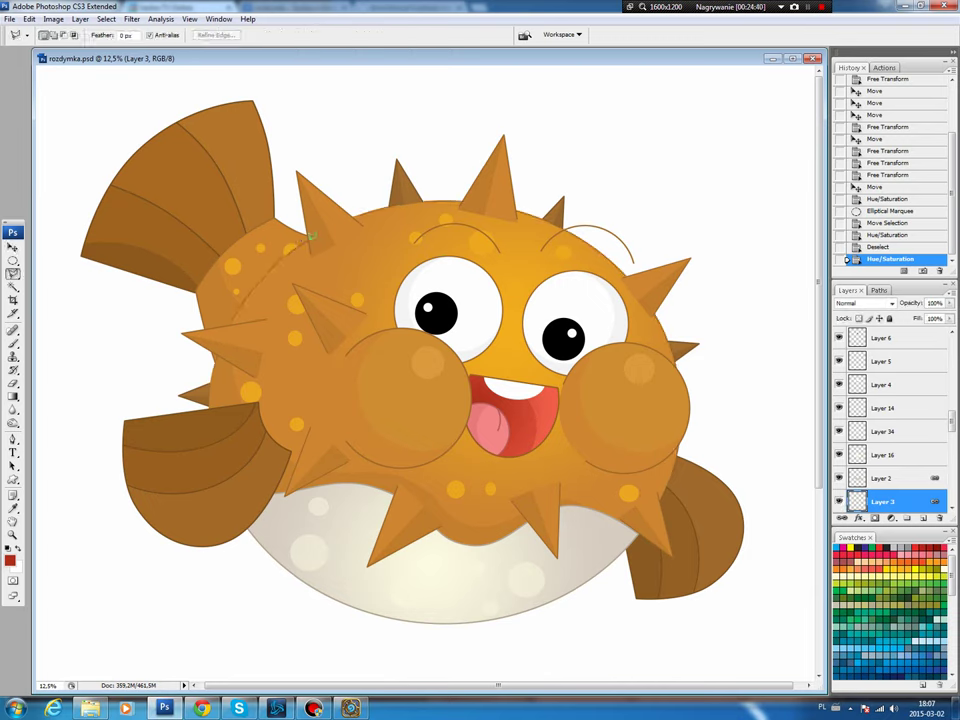
{"action": "left_click_drag", "start_coordinate": [302, 237], "coordinate": [325, 262]}
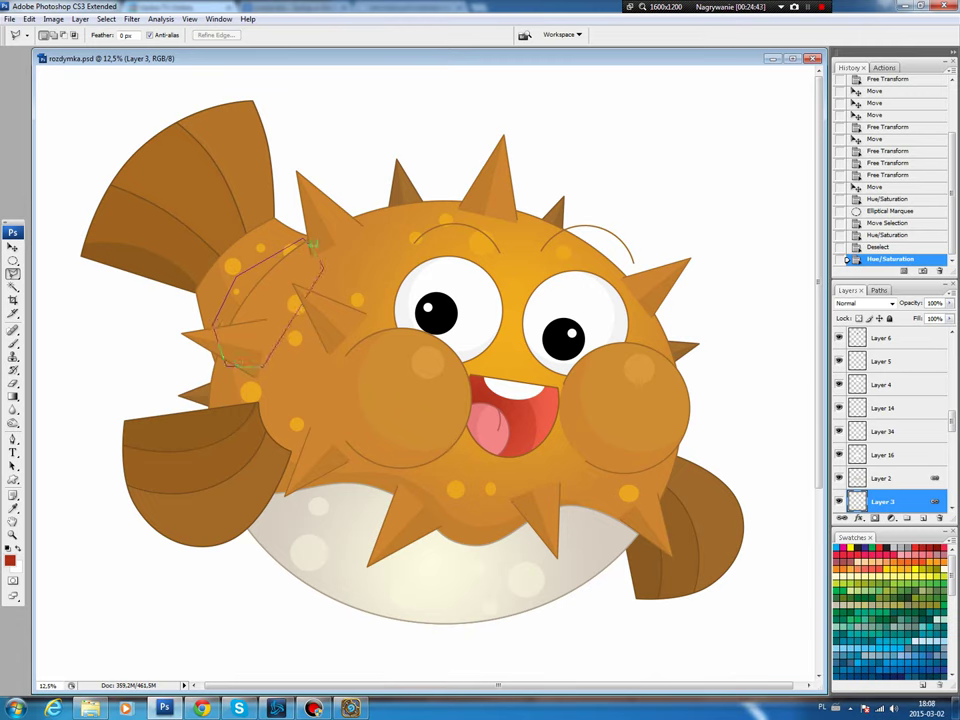
{"action": "left_click", "coordinate": [310, 240]}
{"action": "key", "text": "Delete"}
{"action": "key", "text": "ctrl+d"}
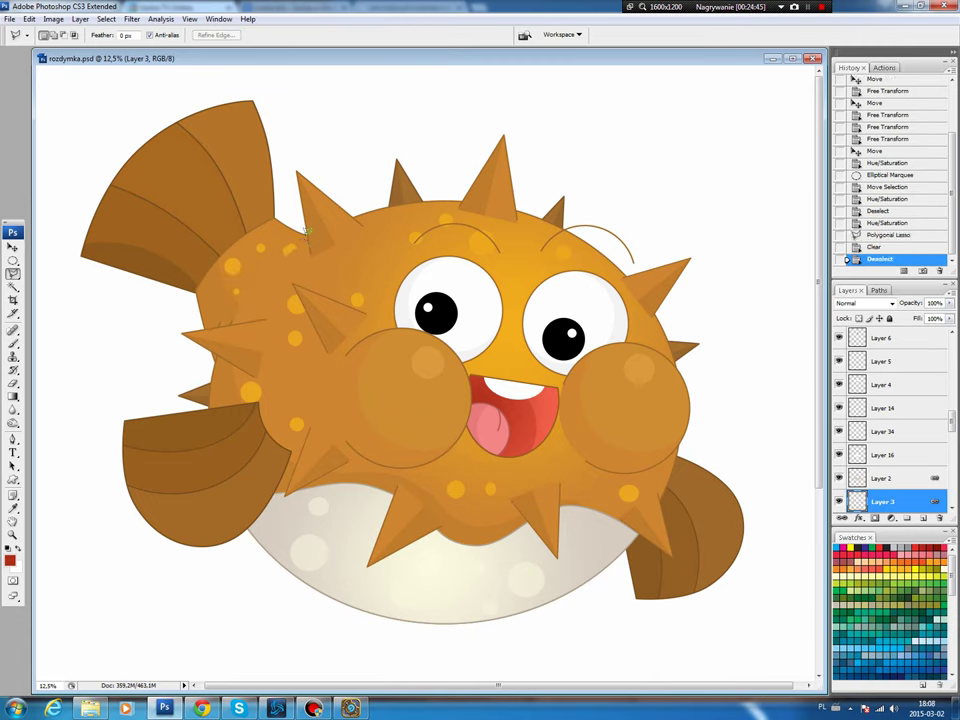
{"action": "key", "text": "v"}
- Darken the body's left shading on Layer 23 by lowering its lightness
{"action": "left_click", "coordinate": [251, 254]}
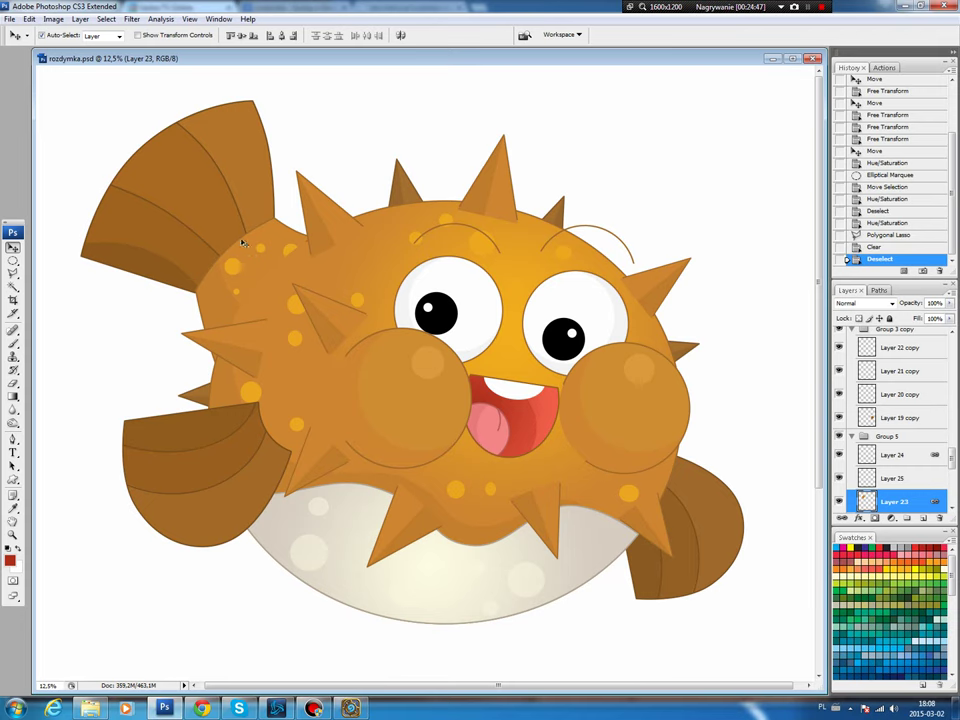
{"action": "key", "text": "ctrl+u"}
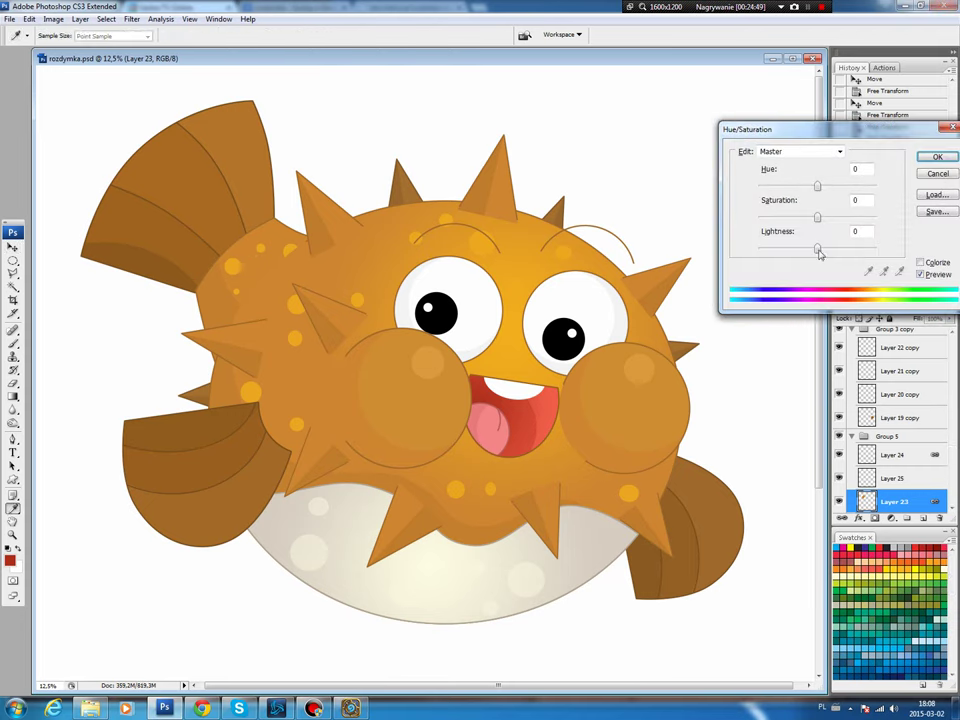
{"action": "left_click_drag", "start_coordinate": [817, 248], "coordinate": [822, 217]}
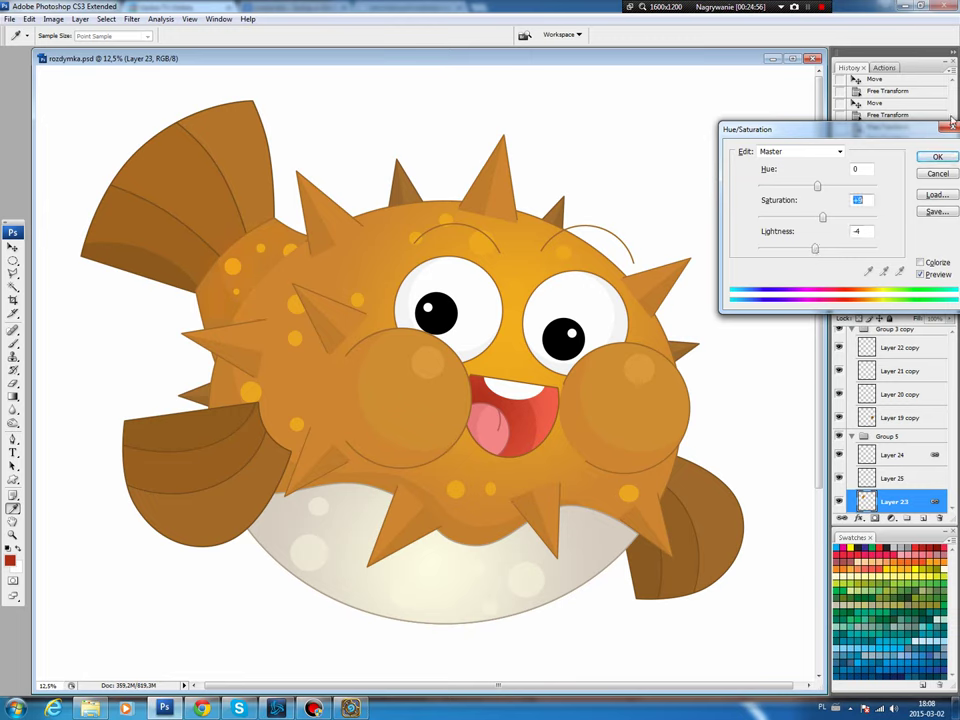
{"action": "left_click", "coordinate": [937, 157]}
{"action": "key", "text": "v"}
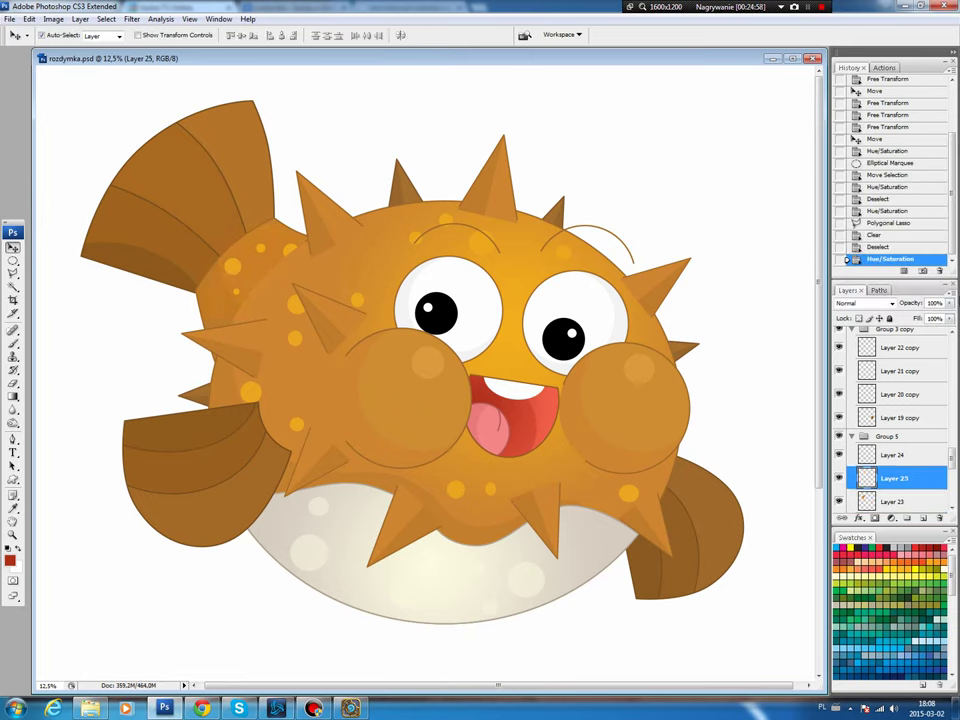
- Set Layer 25 to about 46% opacity and darken Layer 23's shading a bit more
{"action": "left_click_drag", "start_coordinate": [949, 302], "coordinate": [916, 320]}
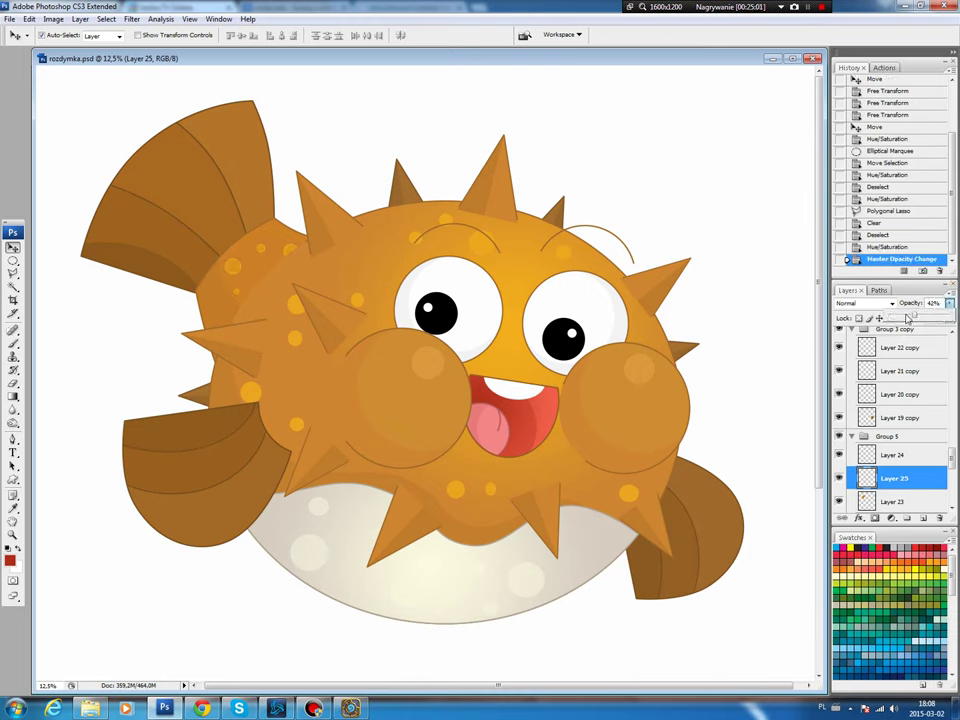
{"action": "left_click", "coordinate": [328, 281]}
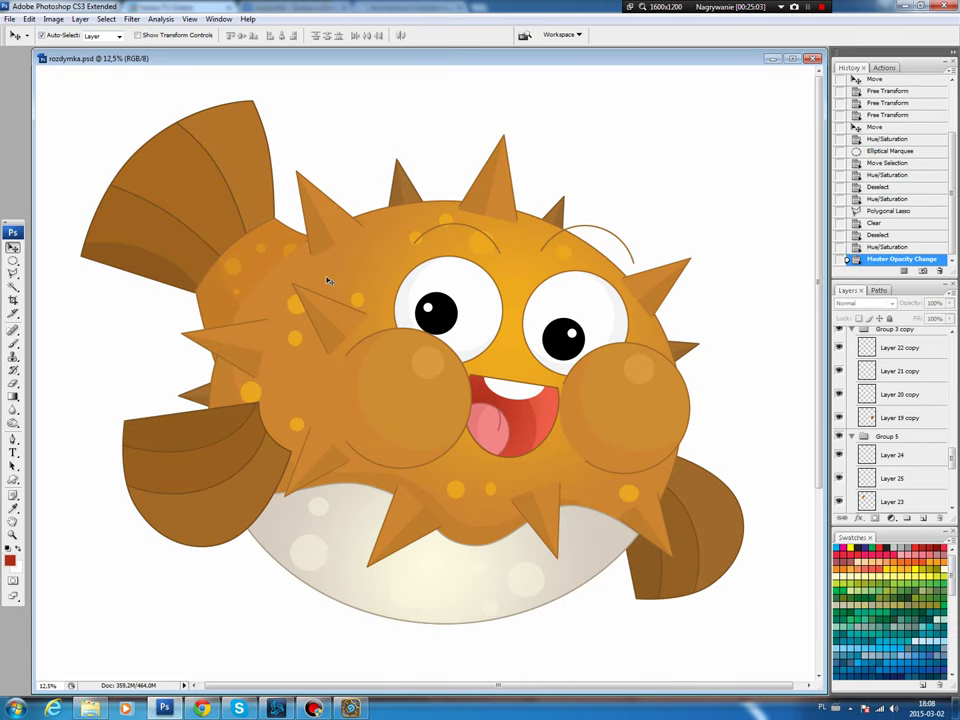
{"action": "left_click", "coordinate": [235, 304]}
{"action": "key", "text": "ctrl+u"}
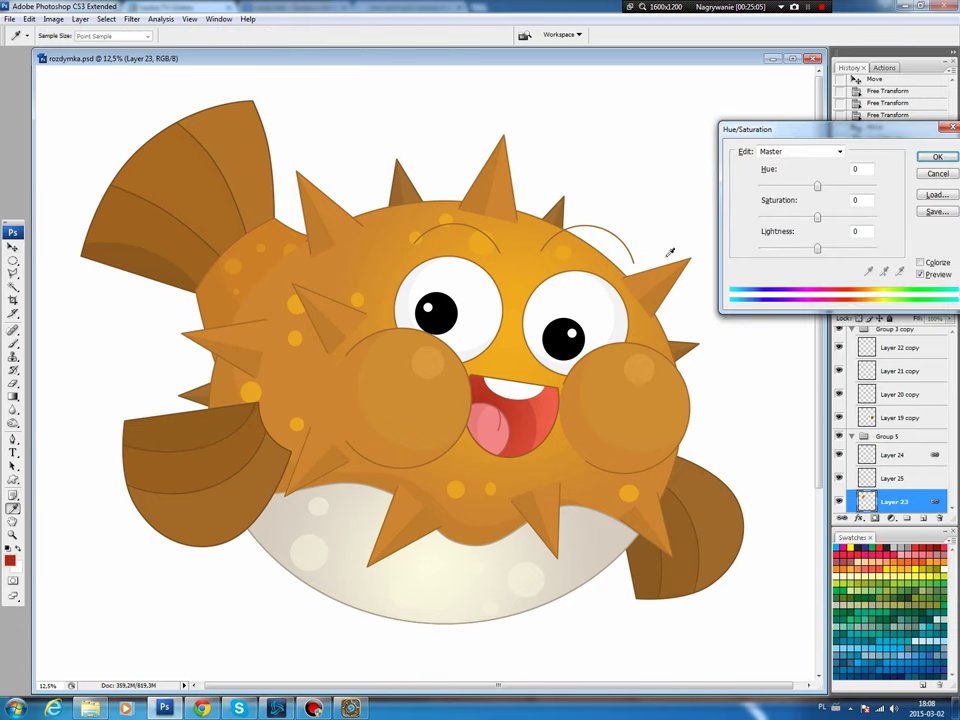
{"action": "left_click_drag", "start_coordinate": [816, 248], "coordinate": [814, 251]}
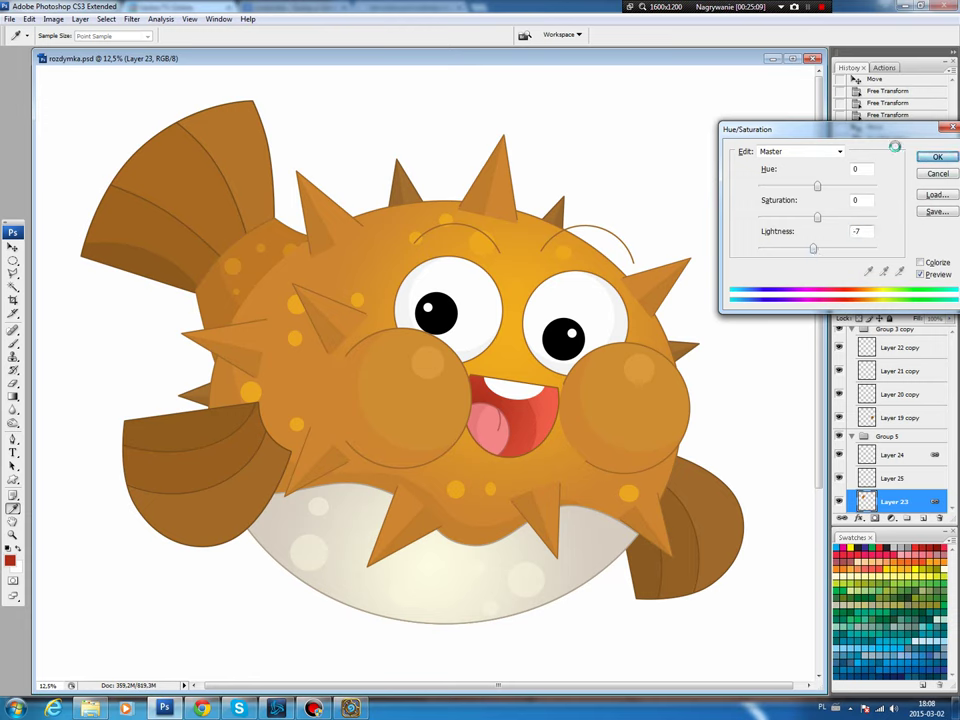
{"action": "key", "text": "Return"}
- Darken the upper-left fin parts on Layers 27 and 26 with lower lightness
{"action": "left_click", "coordinate": [176, 241]}
{"action": "key", "text": "ctrl+u"}
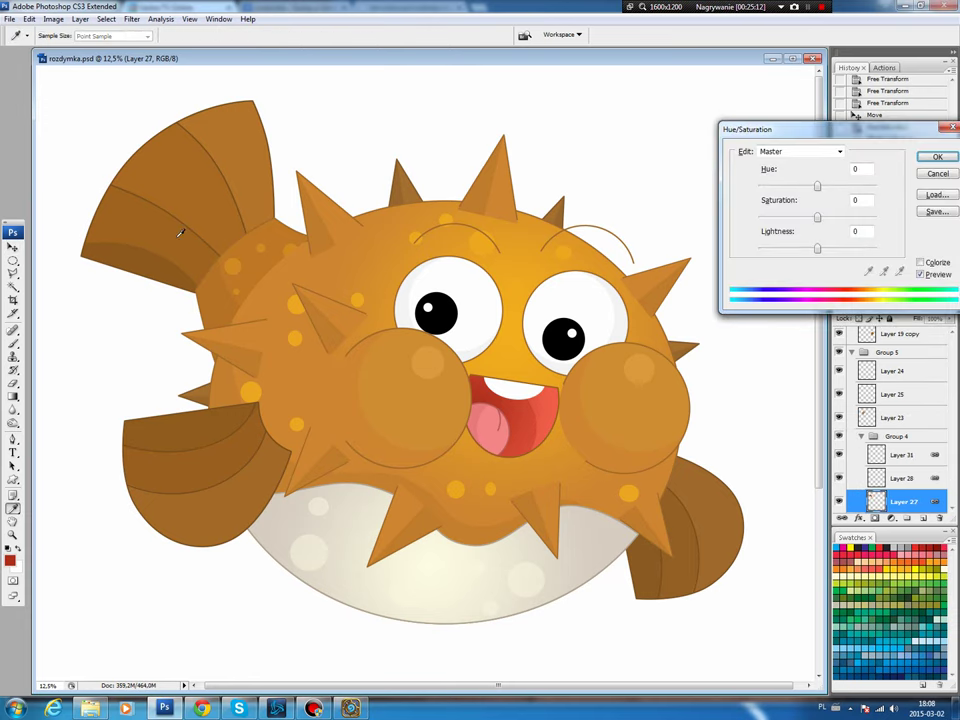
{"action": "left_click_drag", "start_coordinate": [817, 249], "coordinate": [812, 250]}
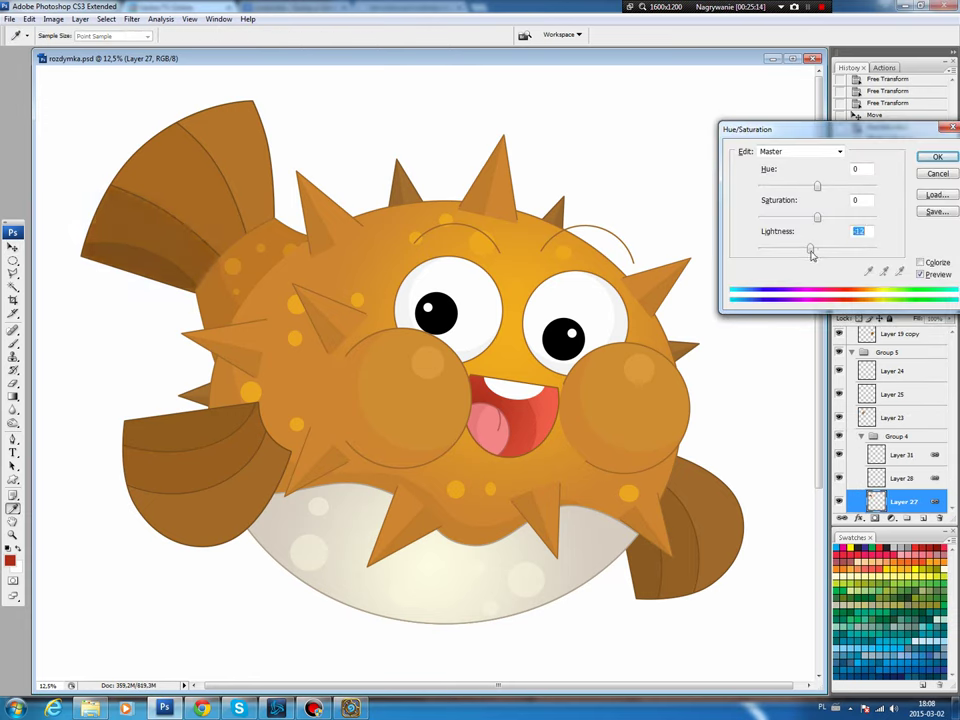
{"action": "left_click", "coordinate": [936, 159]}
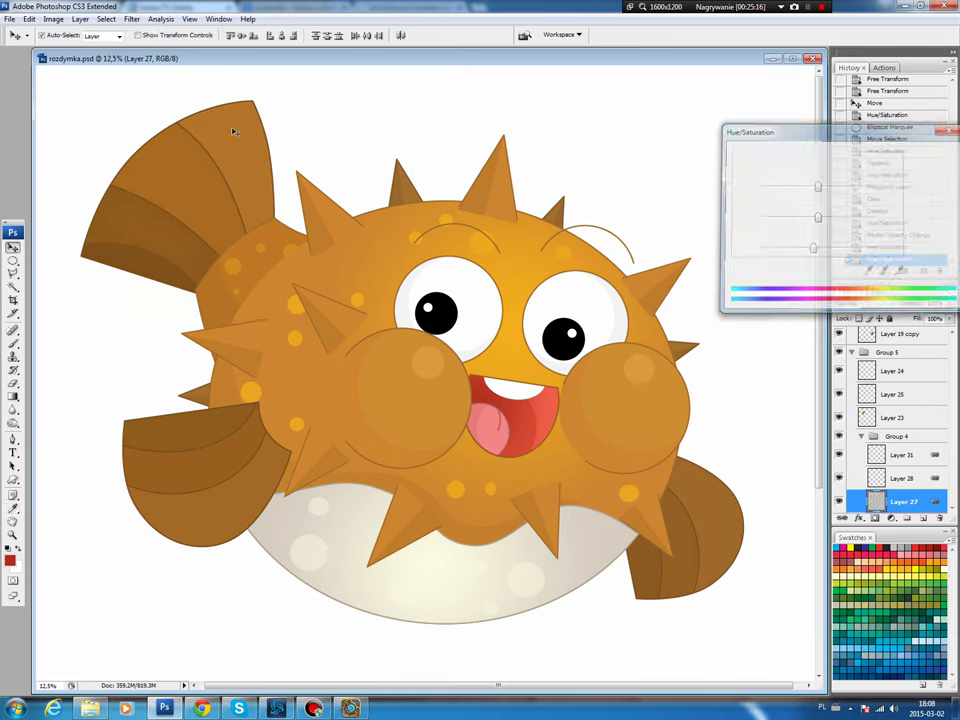
{"action": "left_click", "coordinate": [195, 177]}
{"action": "key", "text": "ctrl+u"}
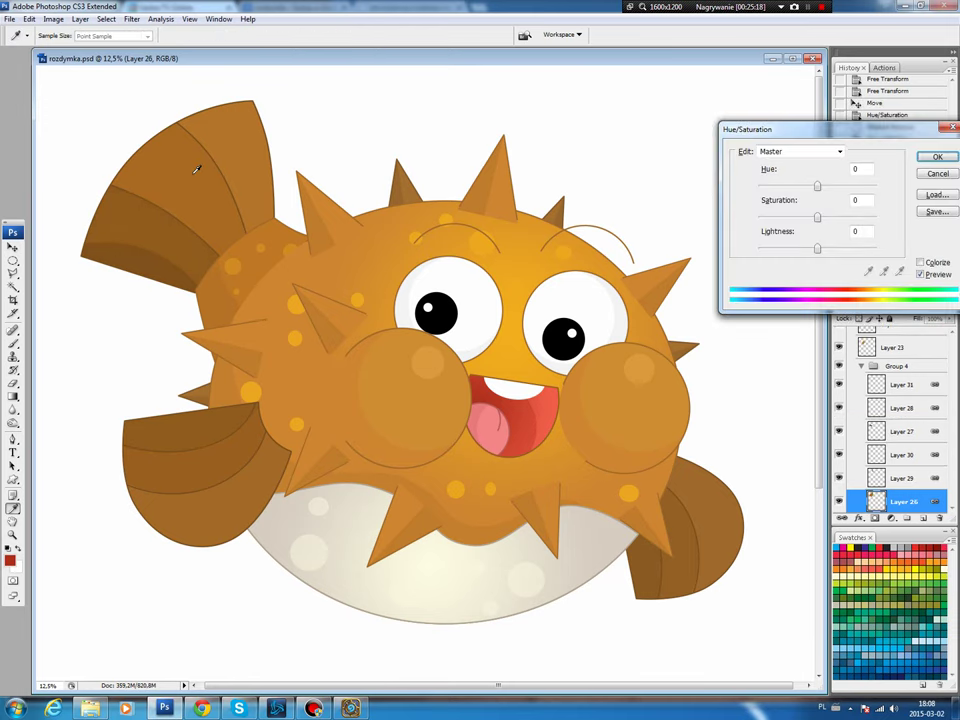
{"action": "left_click_drag", "start_coordinate": [818, 251], "coordinate": [814, 251]}
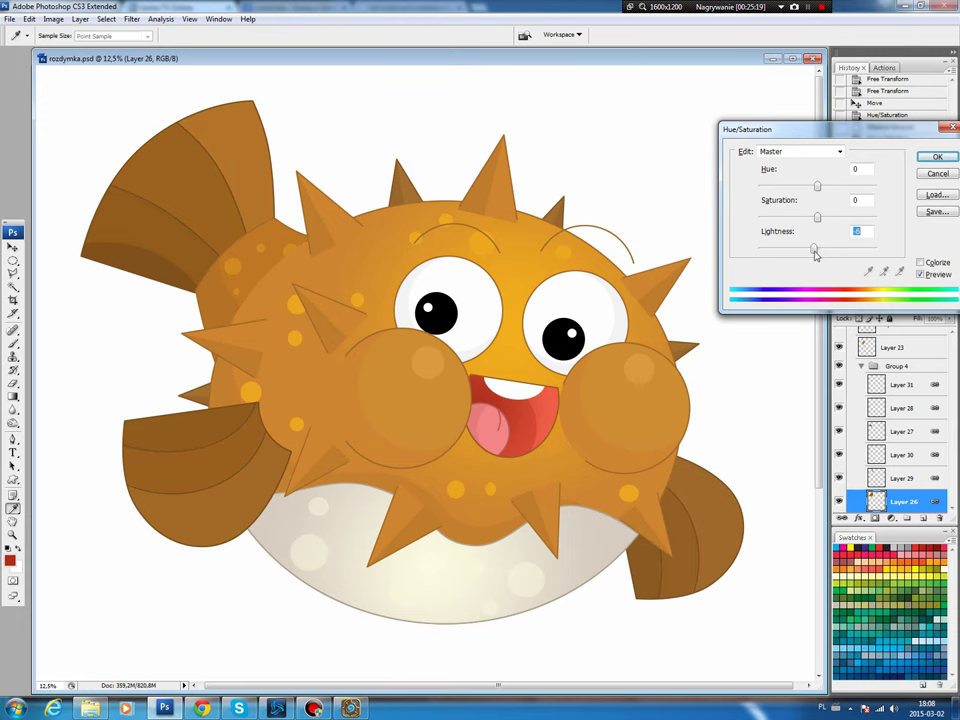
{"action": "left_click", "coordinate": [936, 157]}
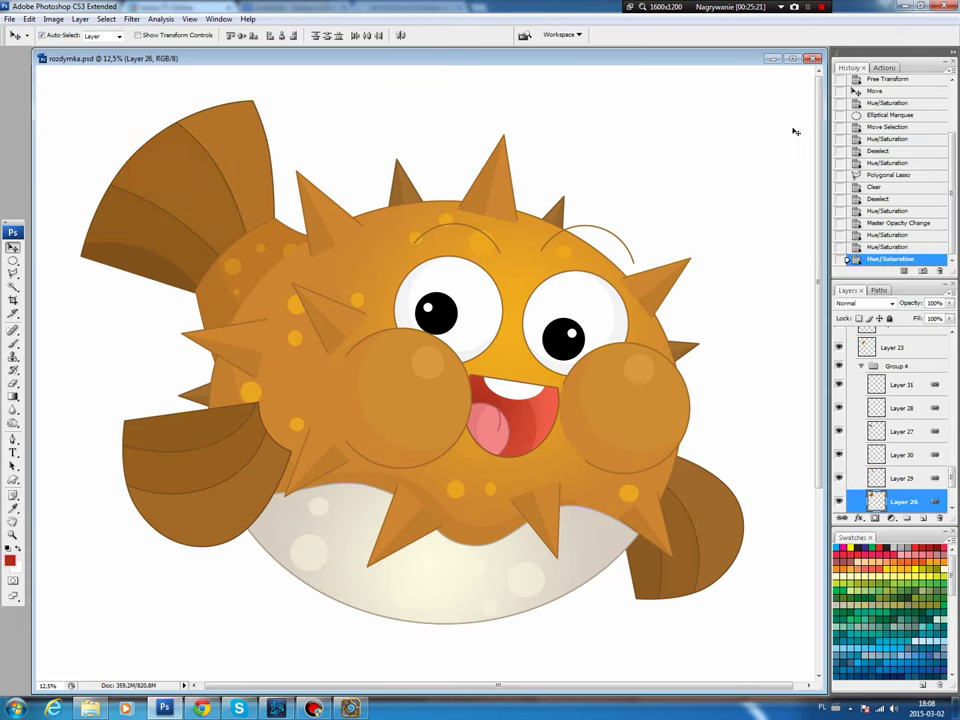